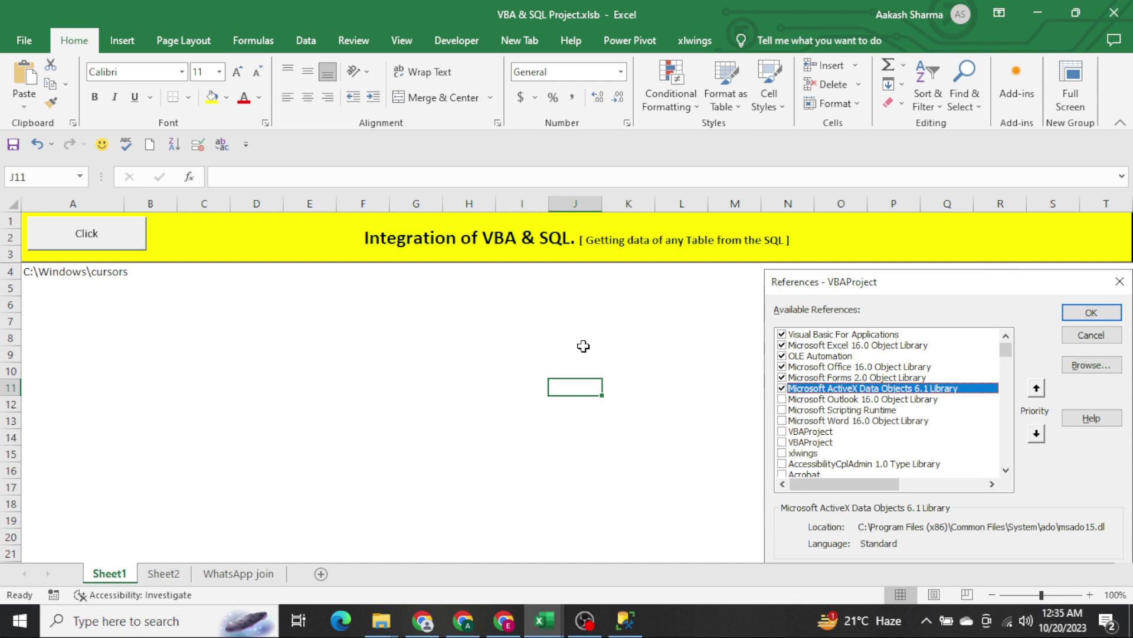
# Launch the Integration with SQL form from the sheet's button and move it over the worksheet.
pyautogui.click(129, 253)
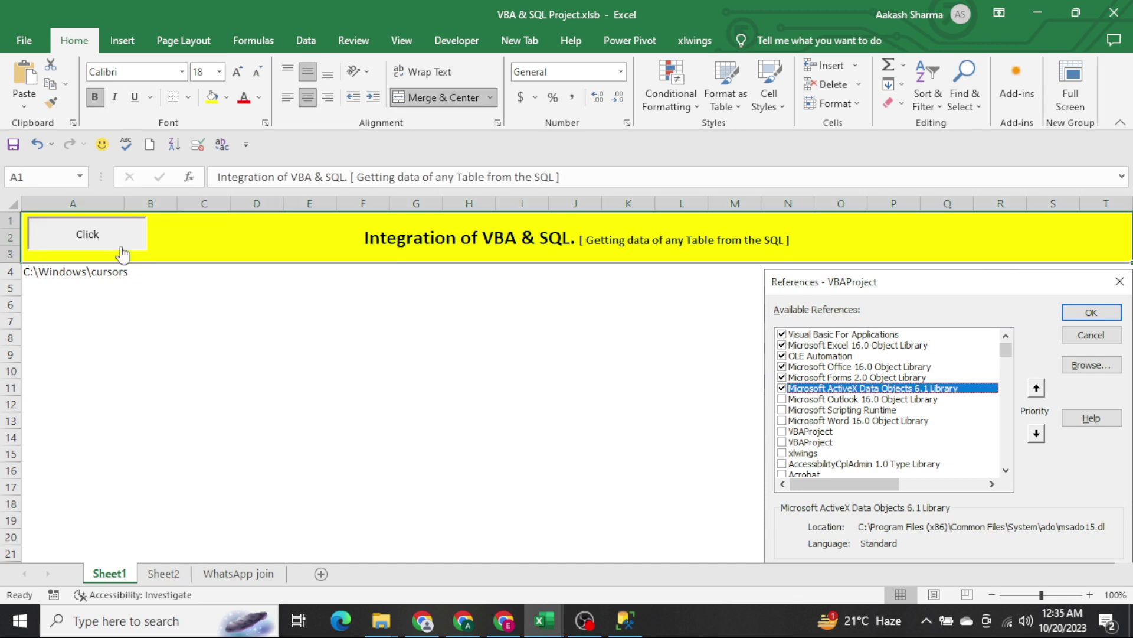
pyautogui.click(122, 248)
pyautogui.moveTo(558, 260)
pyautogui.mouseDown()
pyautogui.moveTo(522, 288)
pyautogui.moveTo(548, 278)
pyautogui.mouseUp()
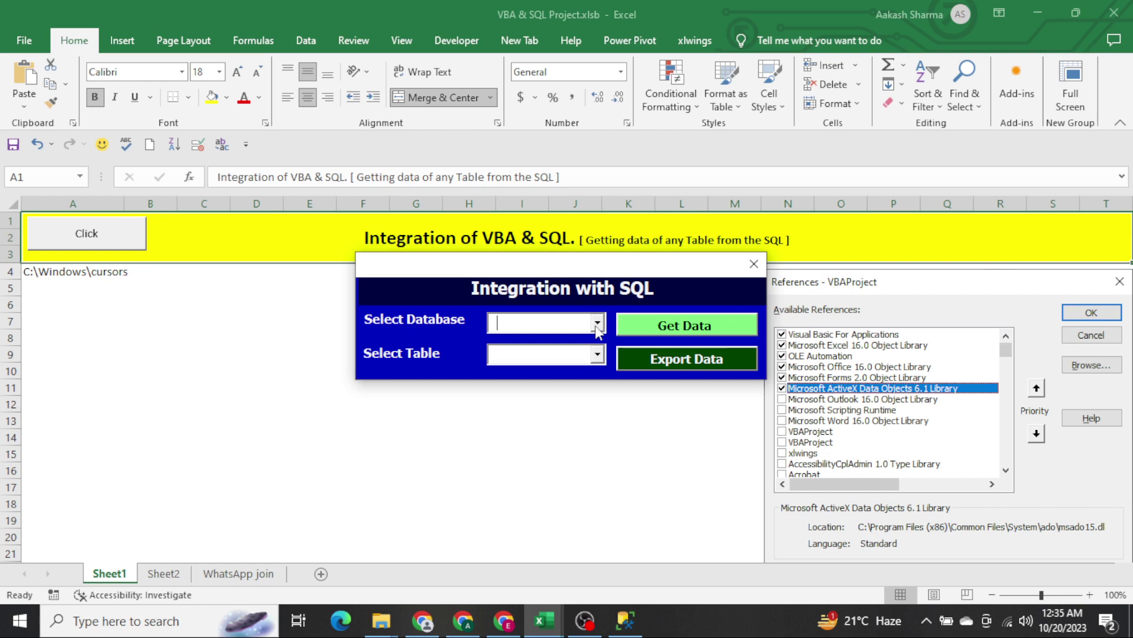
# Confirm the database and table lists are empty and try Export Data.
pyautogui.click(597, 323)
pyautogui.click(597, 355)
pyautogui.click(685, 326)
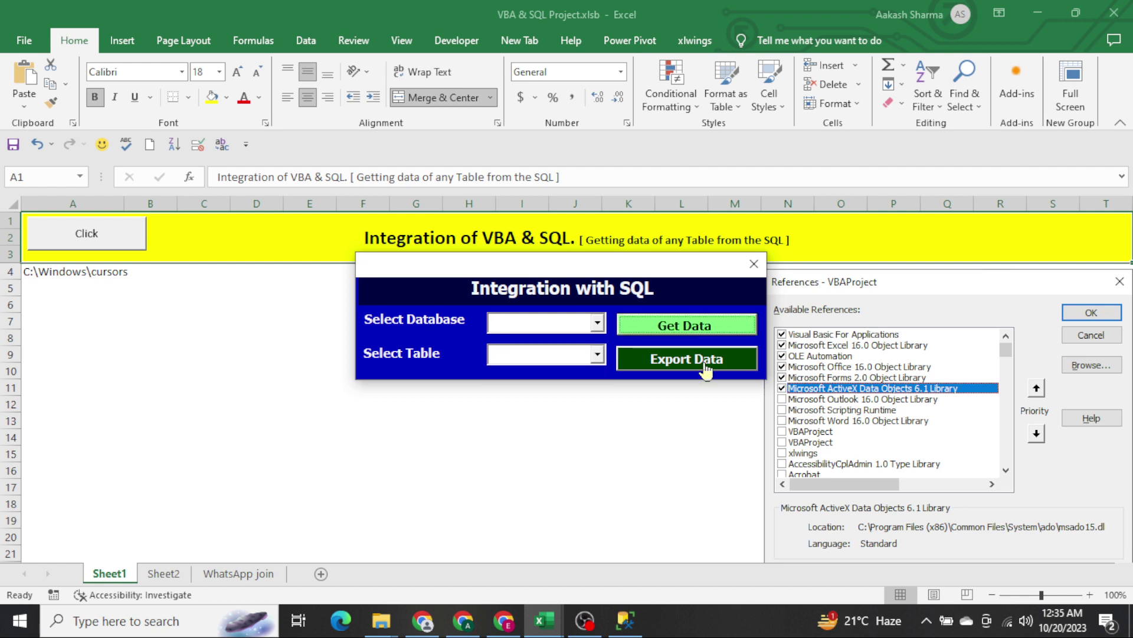
pyautogui.click(707, 367)
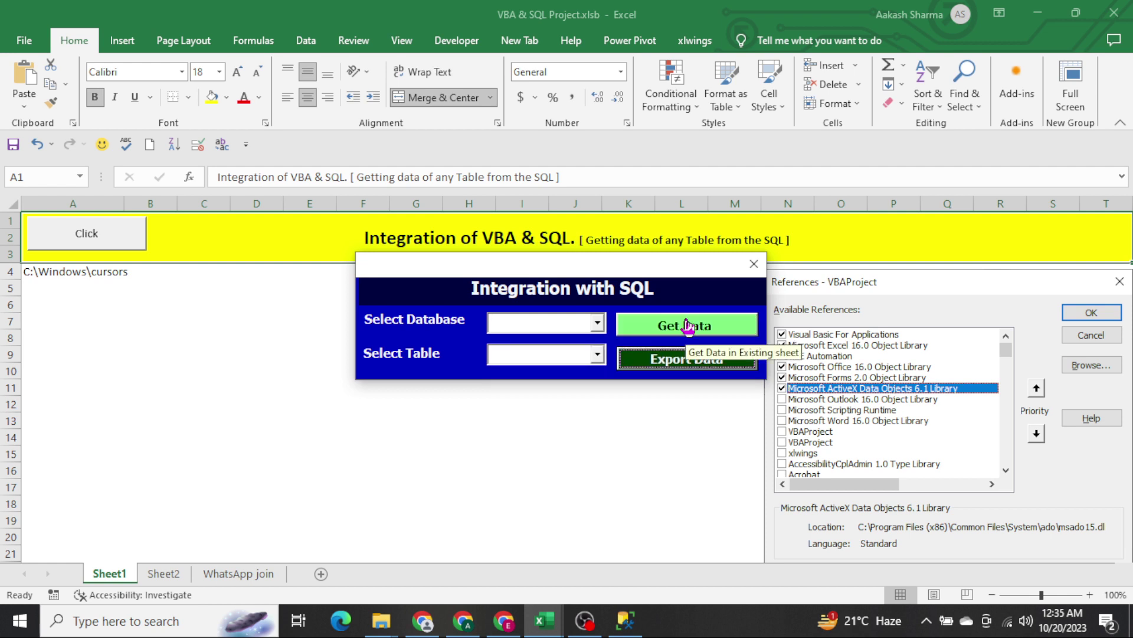
pyautogui.click(601, 326)
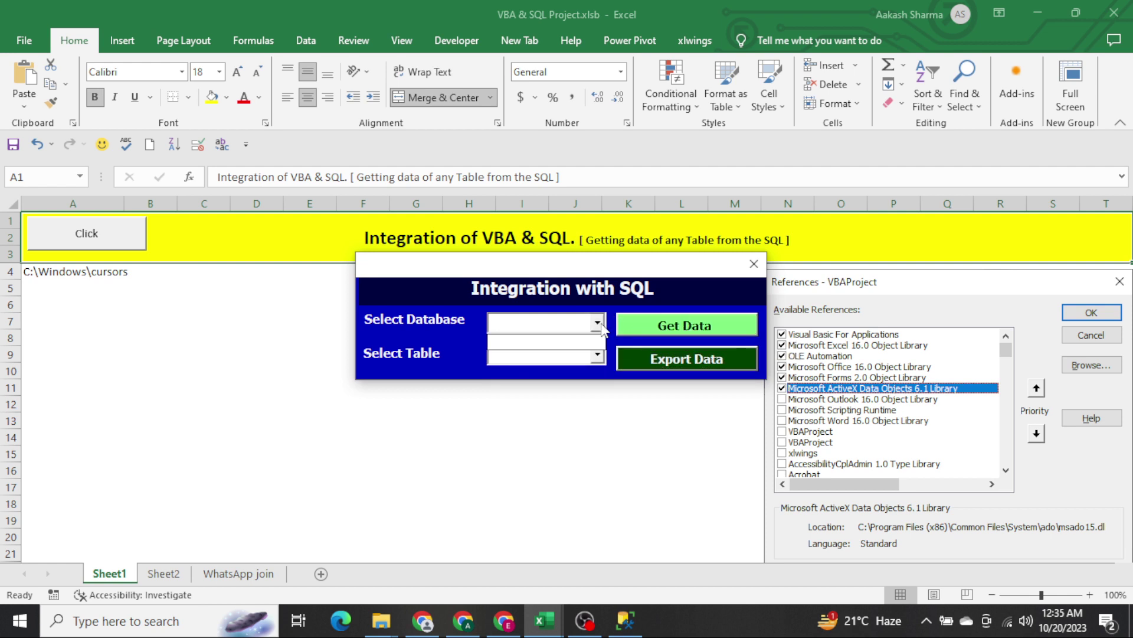
pyautogui.click(598, 355)
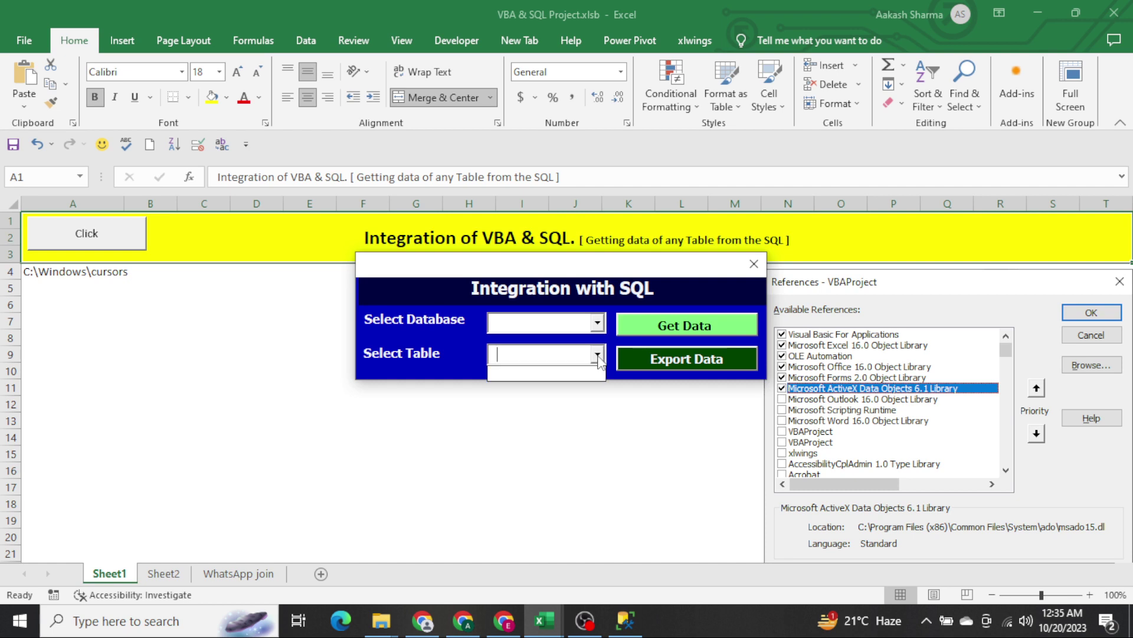
# Try Get Data and Export Data with both fields empty, then close the form.
pyautogui.click(678, 324)
pyautogui.click(673, 361)
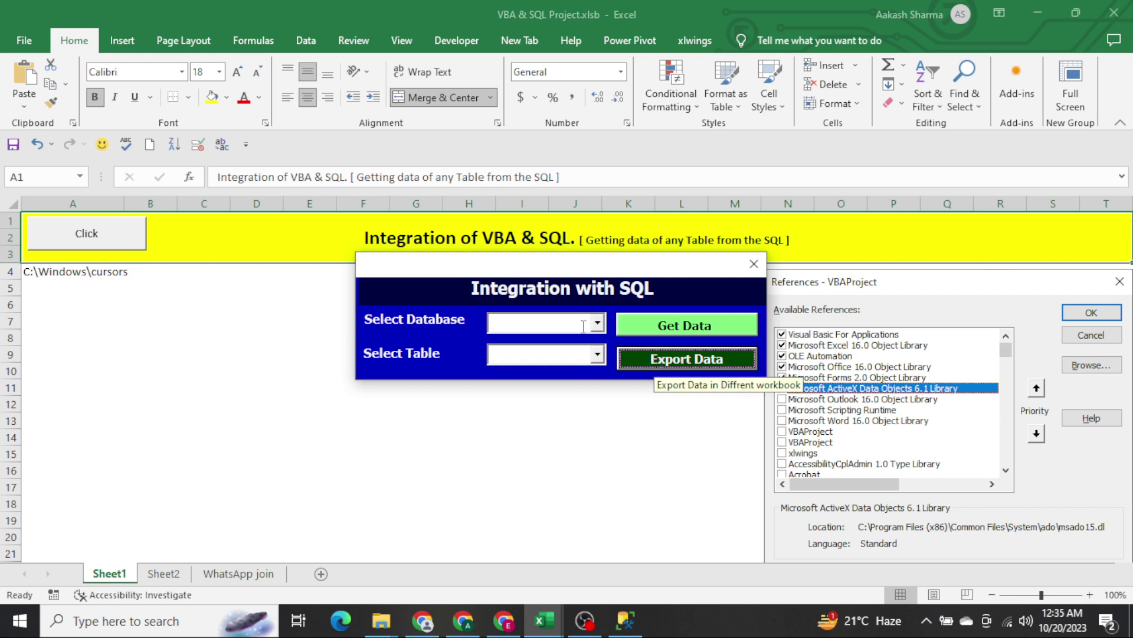
pyautogui.click(582, 324)
pyautogui.click(581, 353)
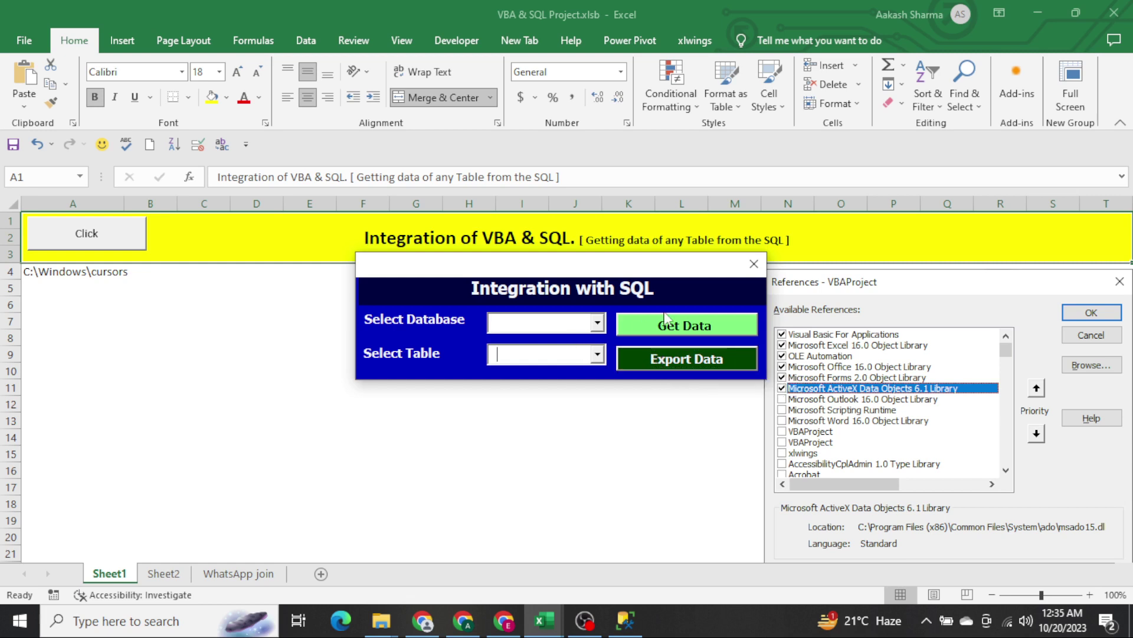
pyautogui.click(683, 361)
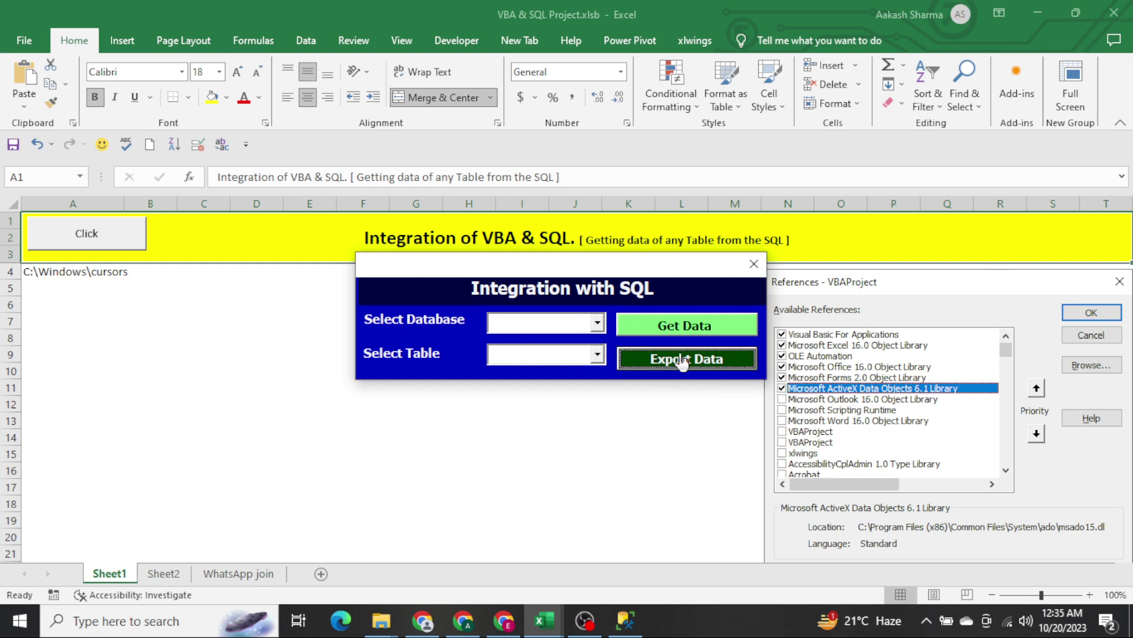
pyautogui.click(760, 263)
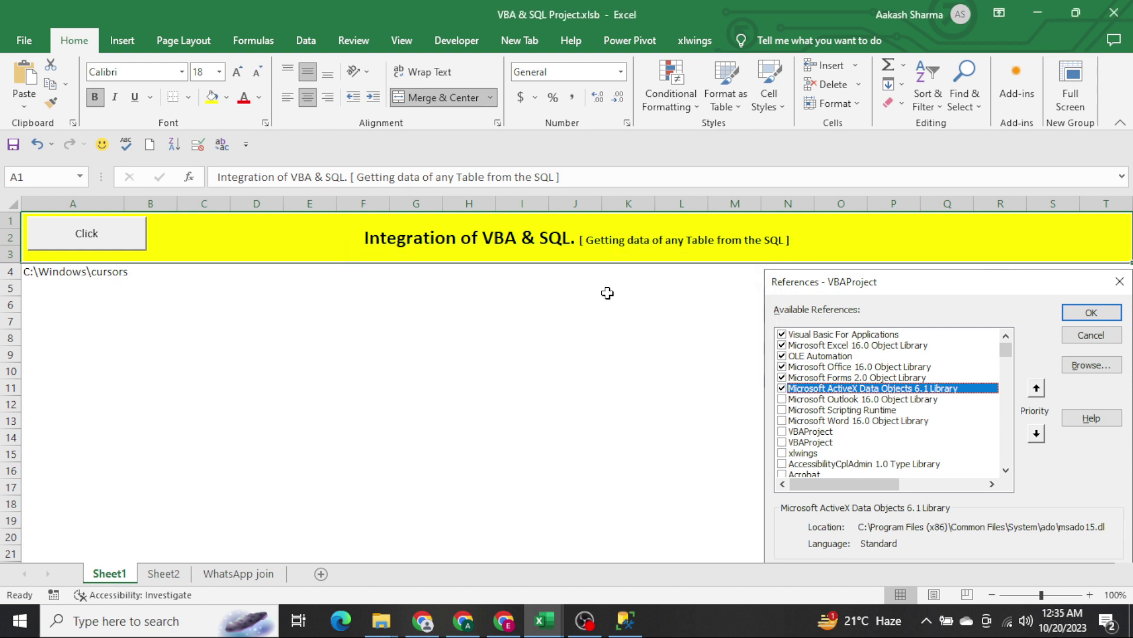
pyautogui.click(607, 293)
# Enter the label 'Server Name' in cell A5, undoing an accidental picture move.
pyautogui.press('Home')
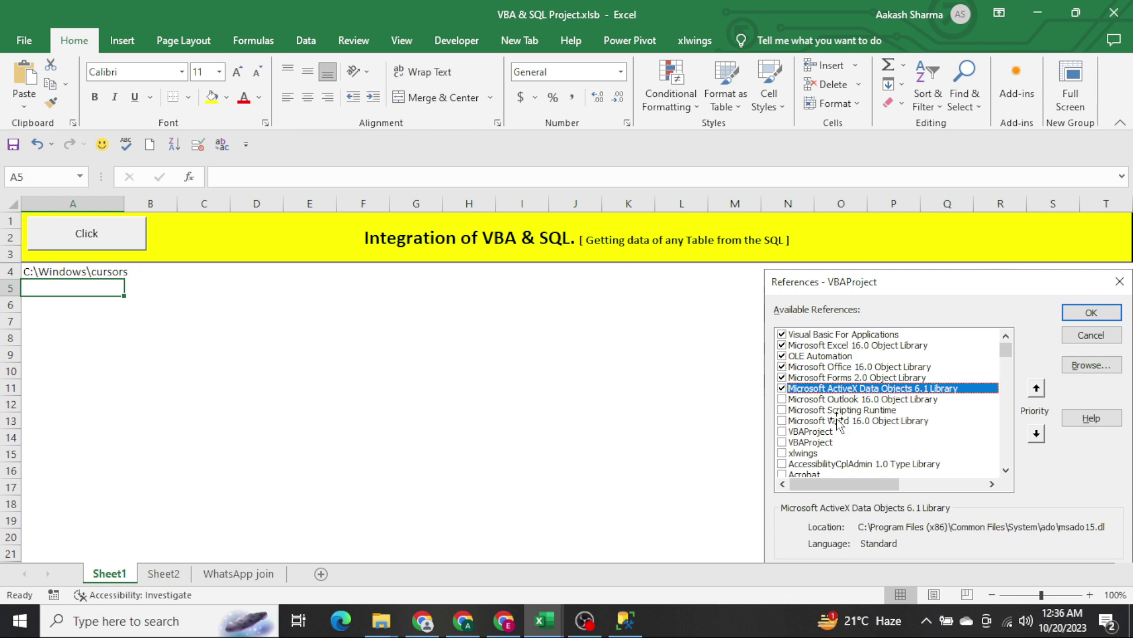
pyautogui.moveTo(857, 407); pyautogui.dragTo(852, 403)
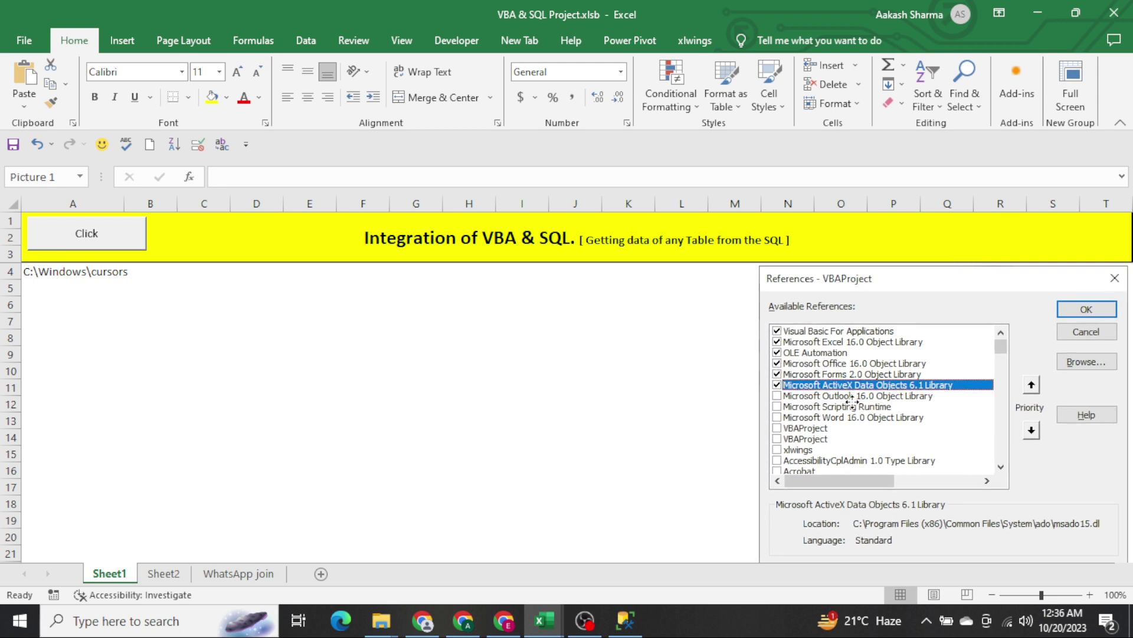
pyautogui.click(667, 391)
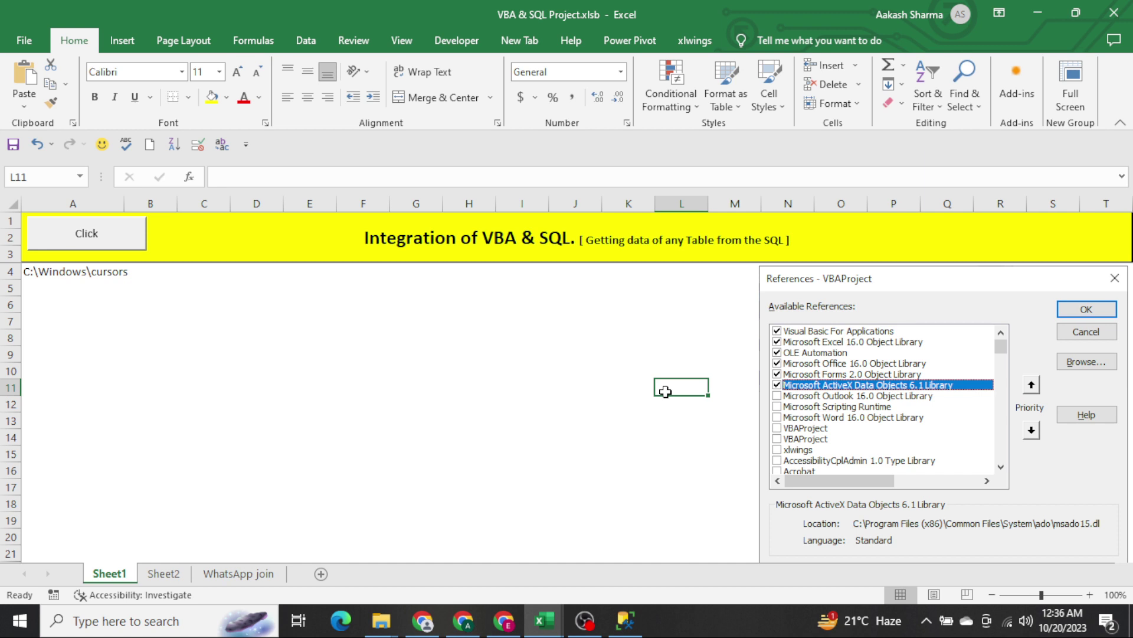
pyautogui.hotkey('ctrl', 'z')
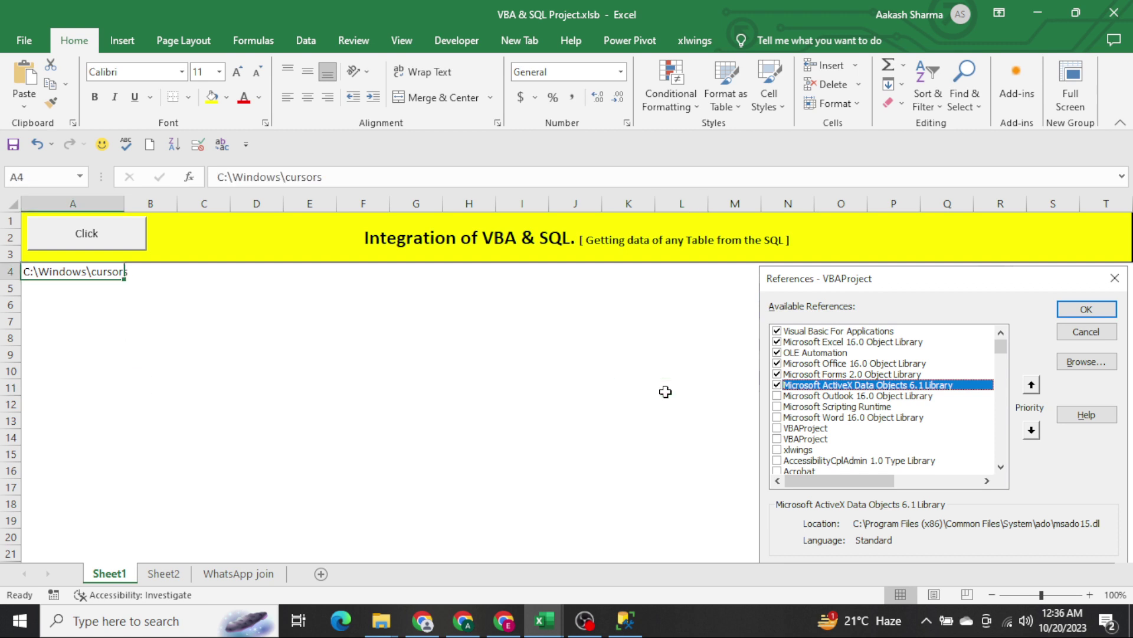
pyautogui.press('Down')
pyautogui.write('Server')
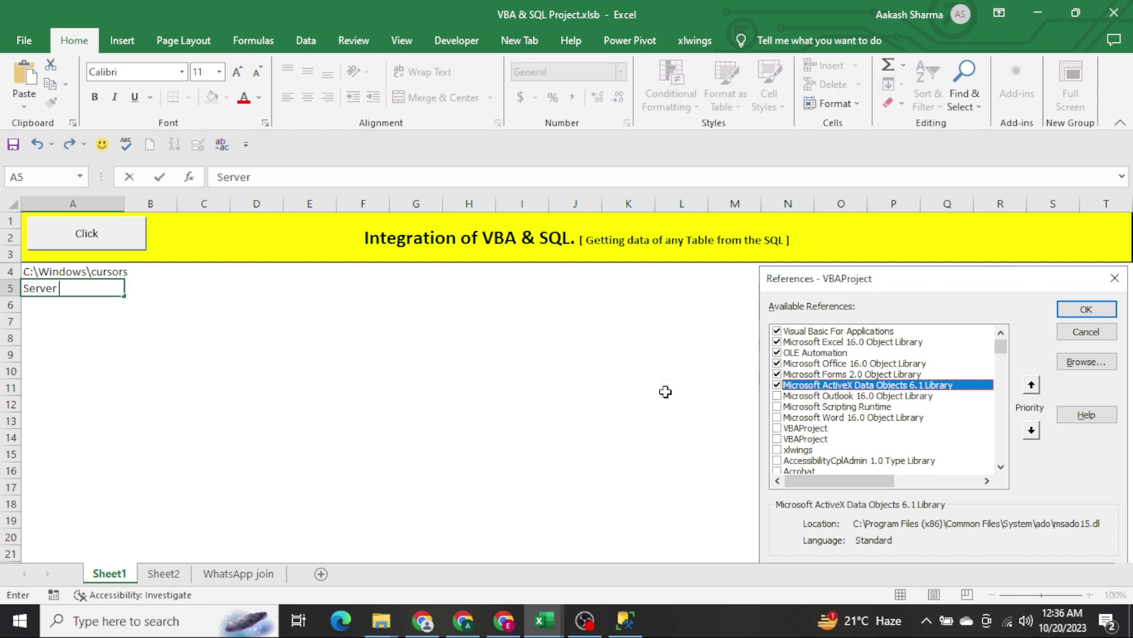
pyautogui.write(' Name')
pyautogui.press('Tab')
# Copy the server name from Management Studio's connection details and return to Excel.
pyautogui.hotkey('alt', 'Tab')
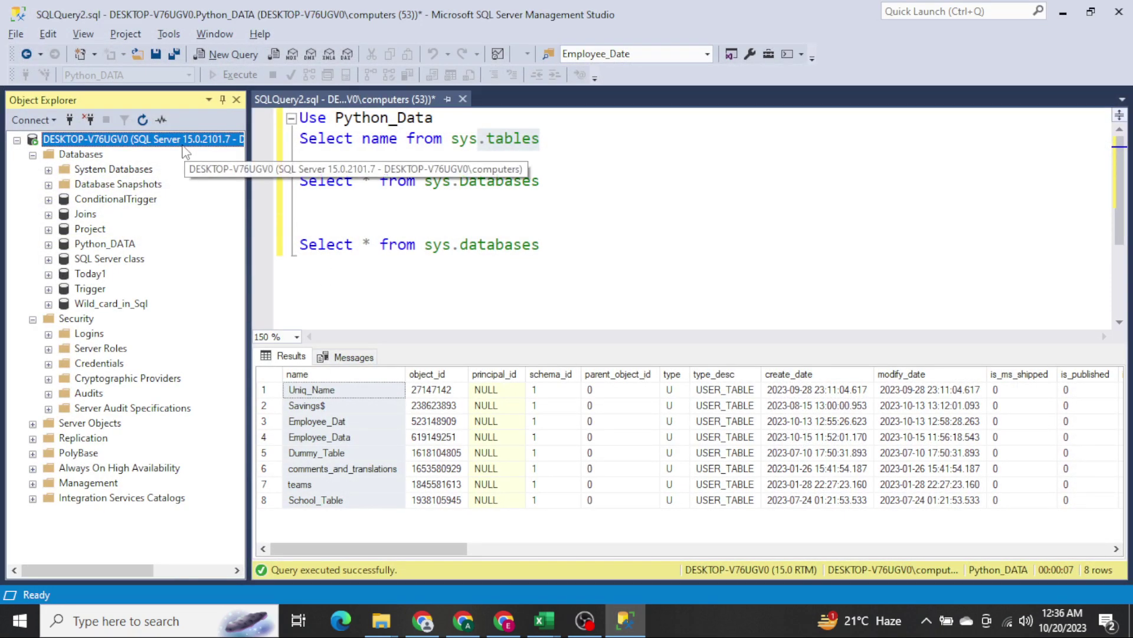
pyautogui.rightClick(182, 143)
pyautogui.press('Escape')
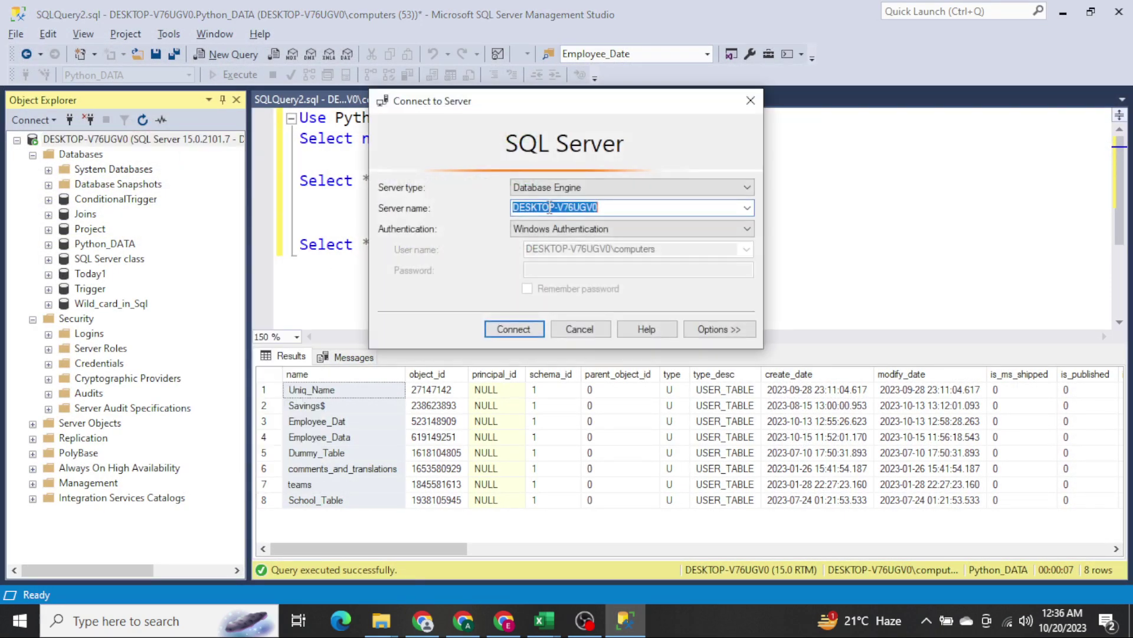
pyautogui.press('Escape')
pyautogui.hotkey('alt', 'Tab')
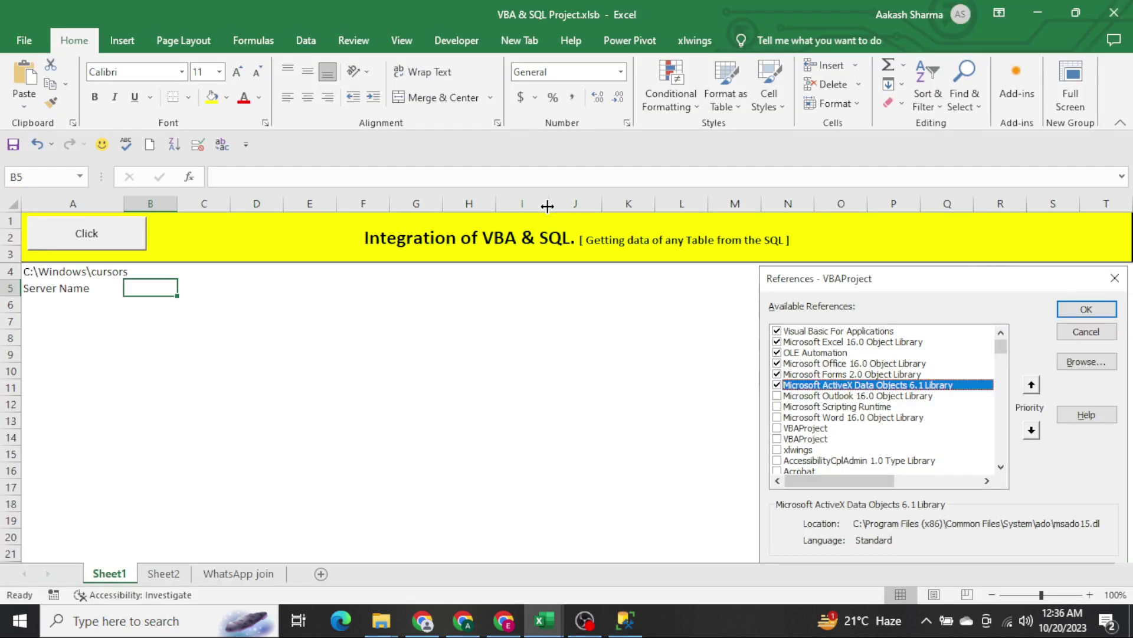
# Paste the server name DESKTOP-V76UGV0 into B5 and make B5 and A5 bold.
pyautogui.write('DESKTOP-V76UGV0')
pyautogui.hotkey('ctrl', 'b')
pyautogui.press('Left')
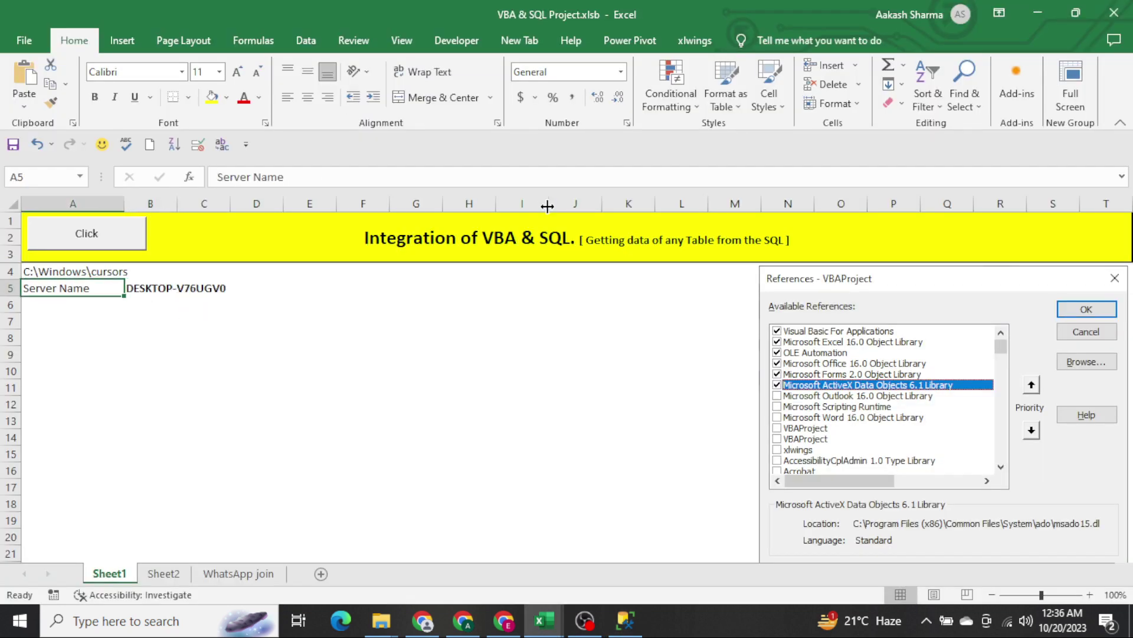
pyautogui.hotkey('ctrl', 'b')
pyautogui.press('Right')
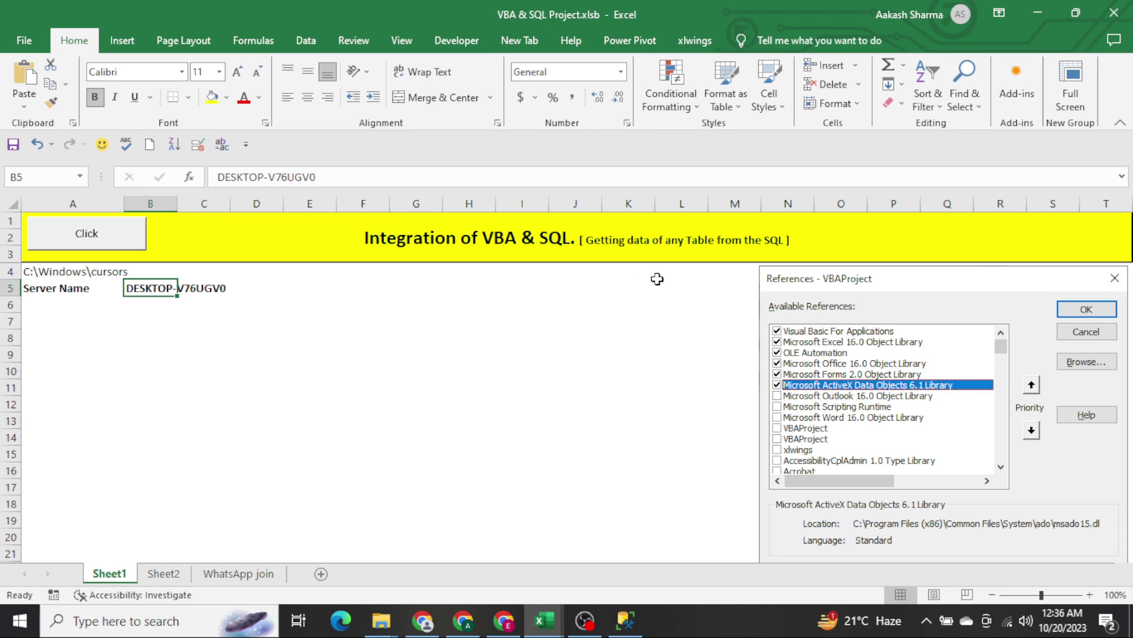
# Check the database name list at the far right, then switch to the VBA editor with Alt+F11.
pyautogui.click(233, 367)
pyautogui.hotkey('ctrl', 'Right')
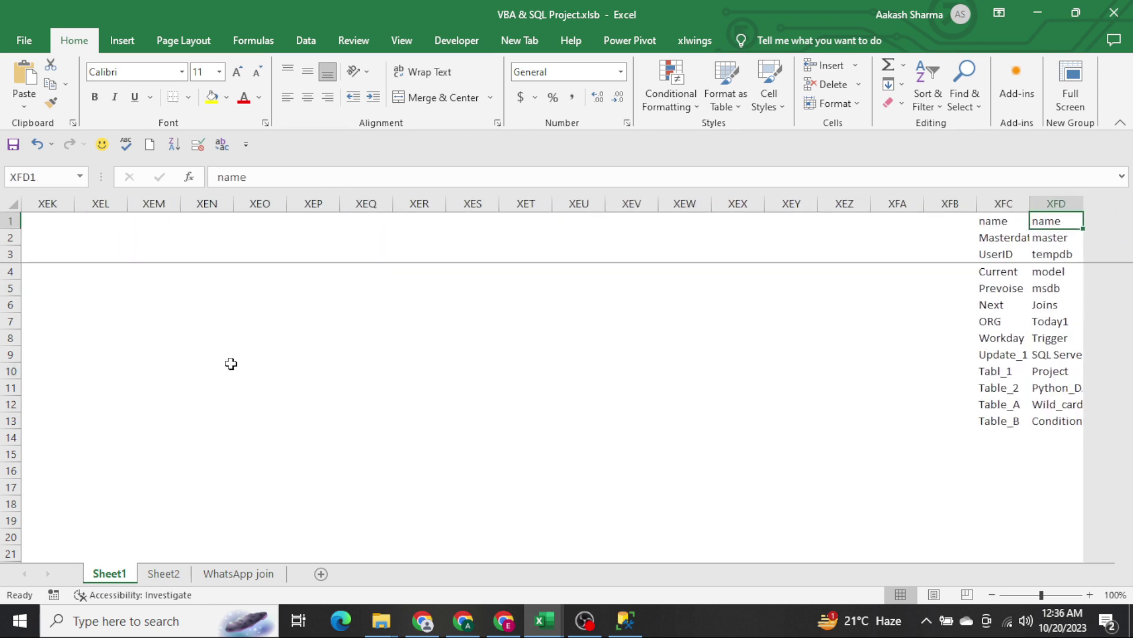
pyautogui.hotkey('ctrl', 'Home')
pyautogui.press('Down')
pyautogui.press('Down')
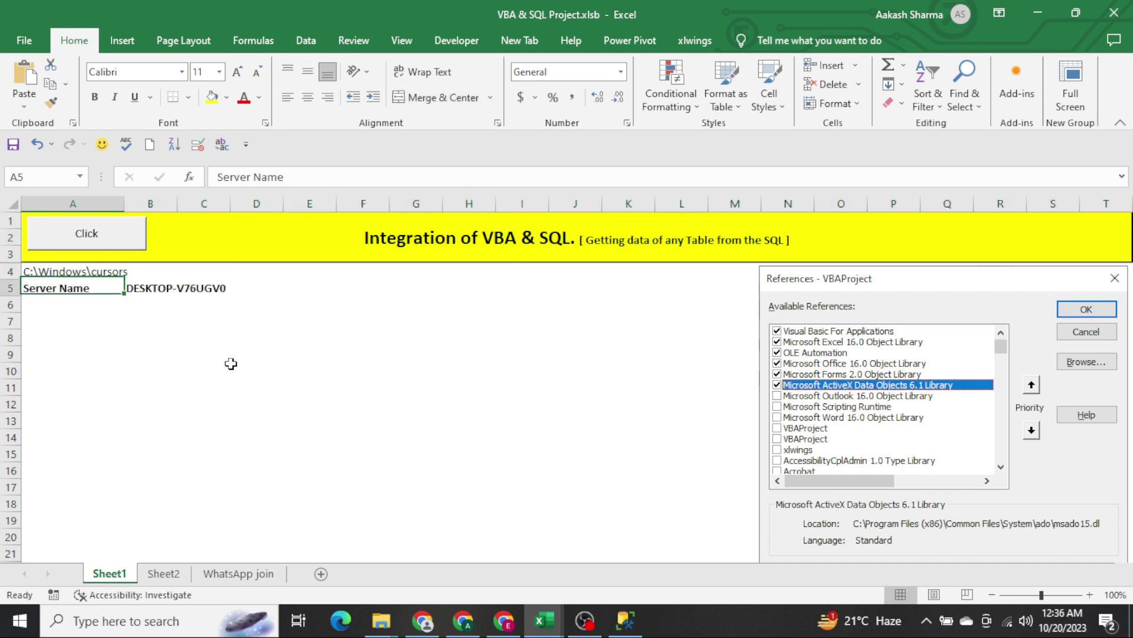
pyautogui.click(157, 351)
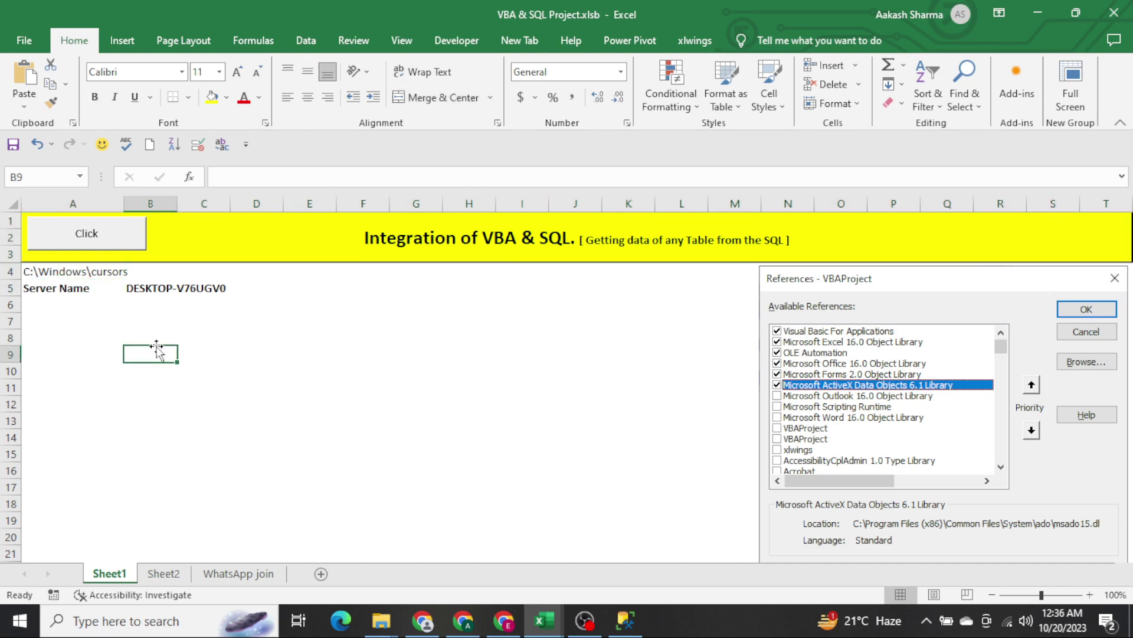
pyautogui.hotkey('alt', 'F11')
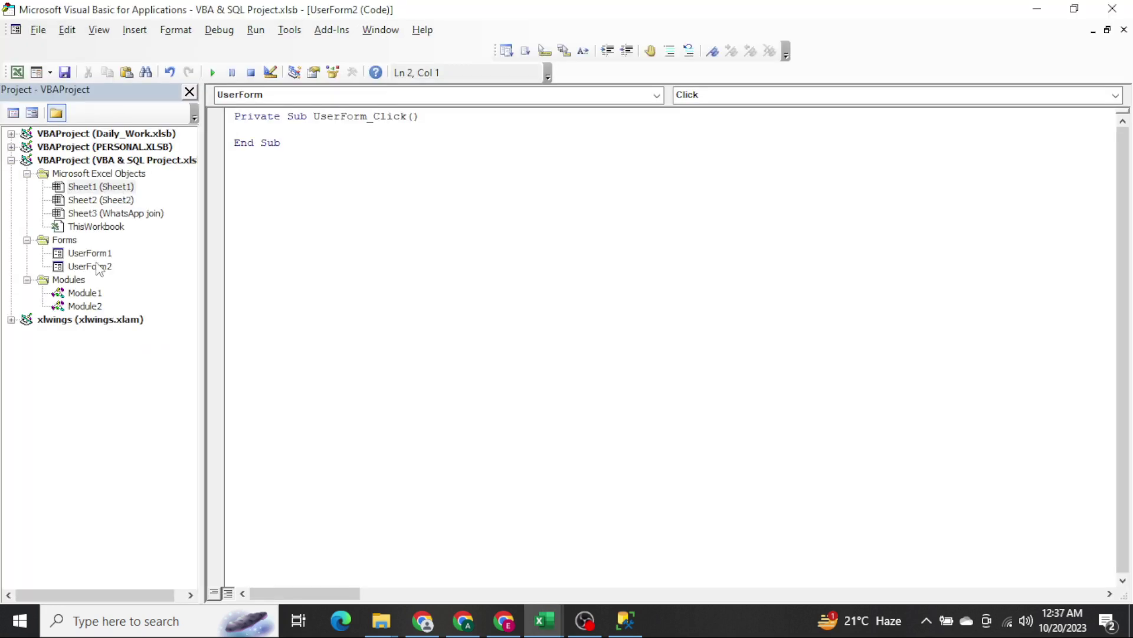
# Open the UserForm2 designer and its event code window.
pyautogui.doubleClick(89, 266)
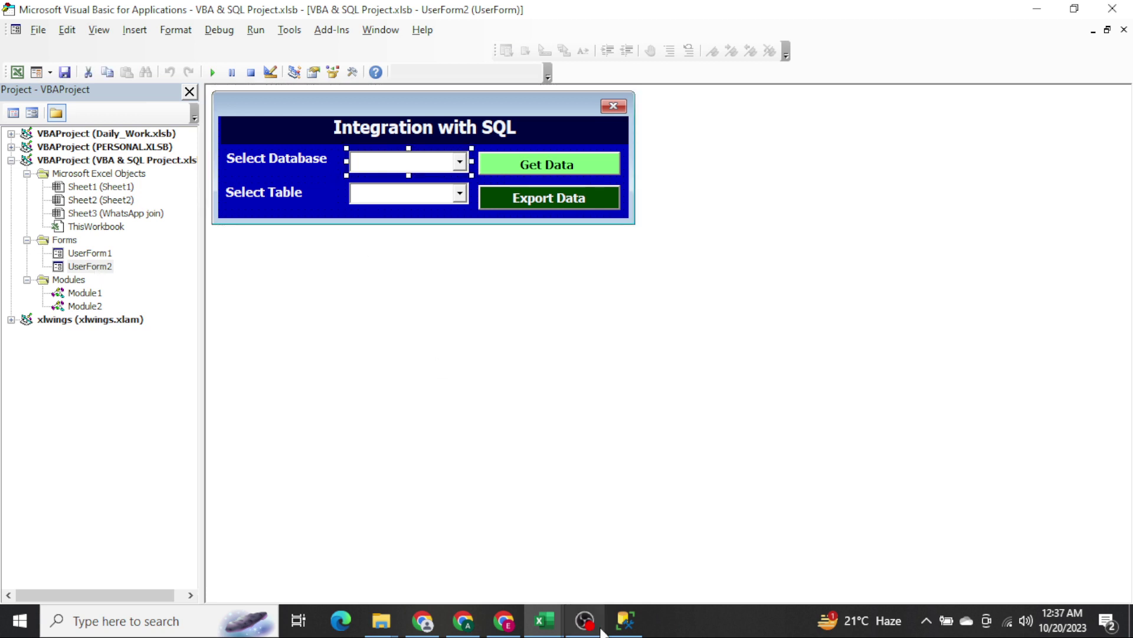
pyautogui.moveTo(624, 621)
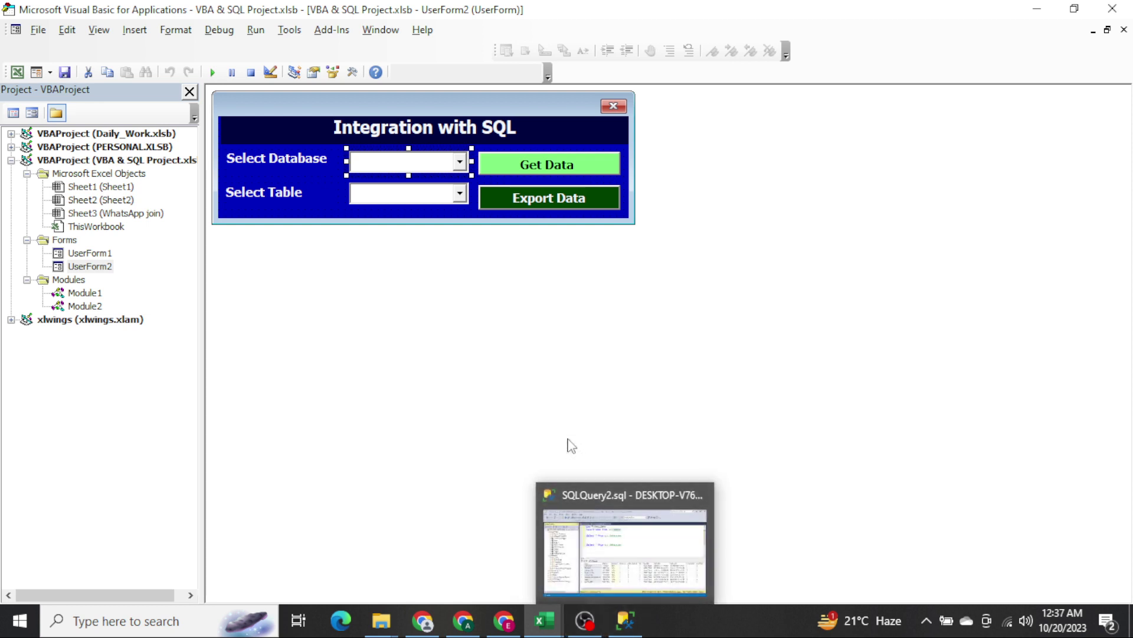
pyautogui.click(314, 214)
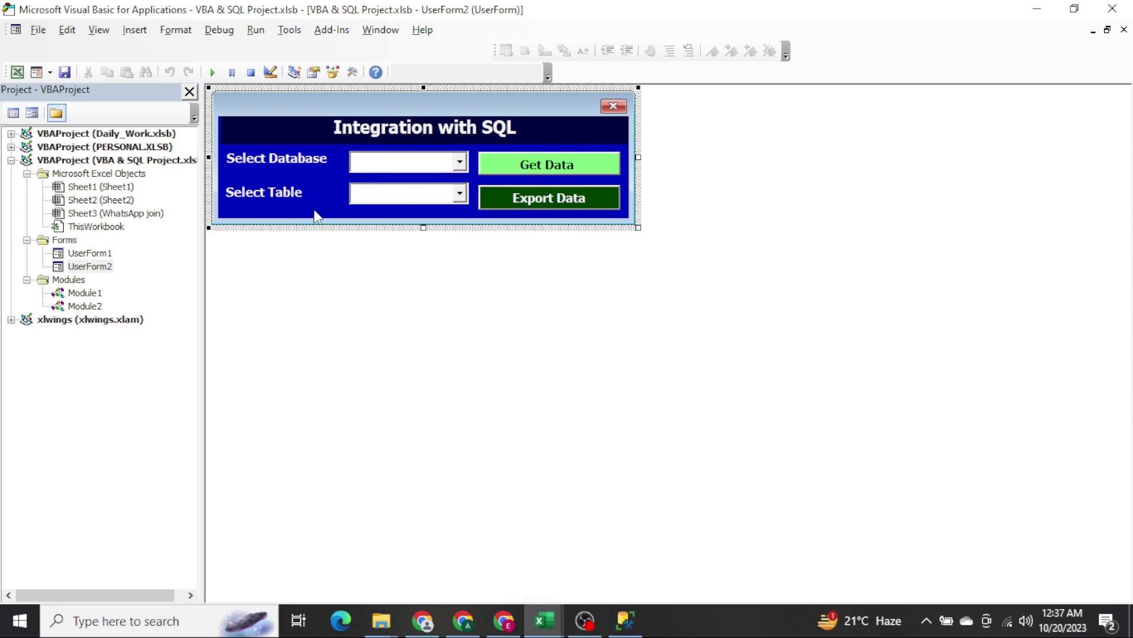
pyautogui.doubleClick(315, 215)
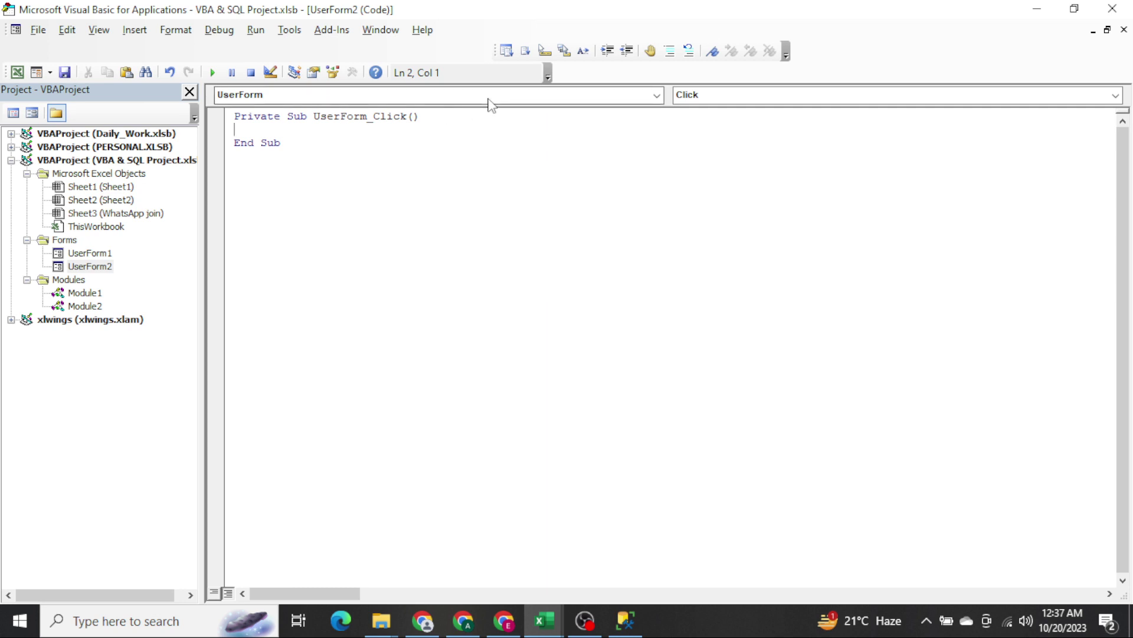
# Add a UserForm_Initialize procedure and select the unused UserForm_Click stub for deletion.
pyautogui.click(489, 99)
pyautogui.click(747, 99)
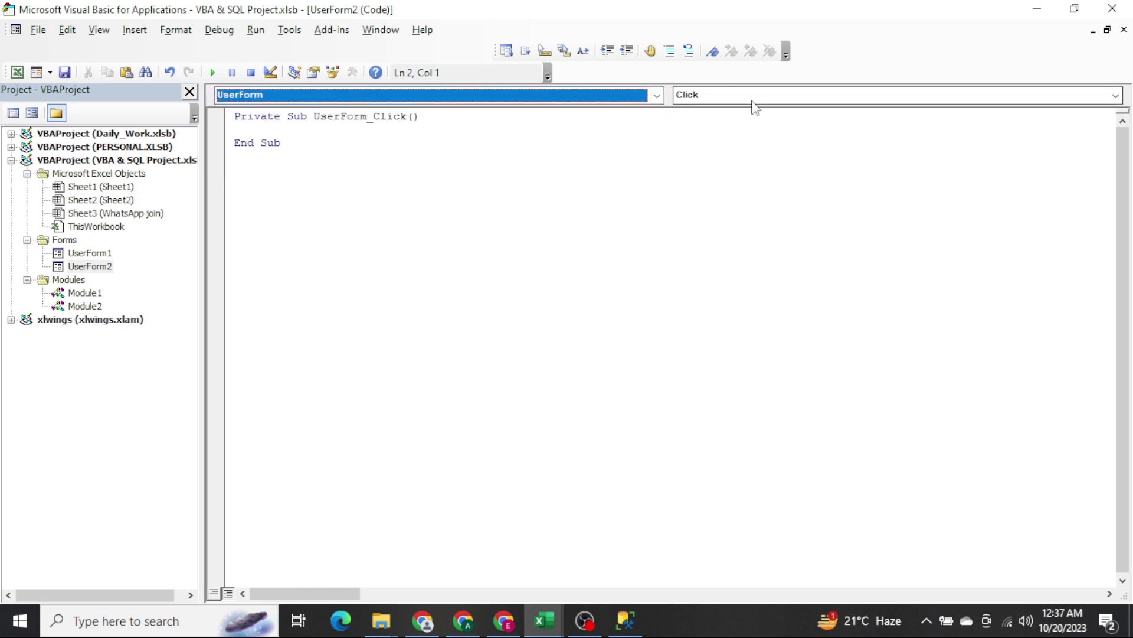
pyautogui.click(743, 101)
pyautogui.press('Down')
pyautogui.press('Down')
pyautogui.press('Down')
pyautogui.press('Return')
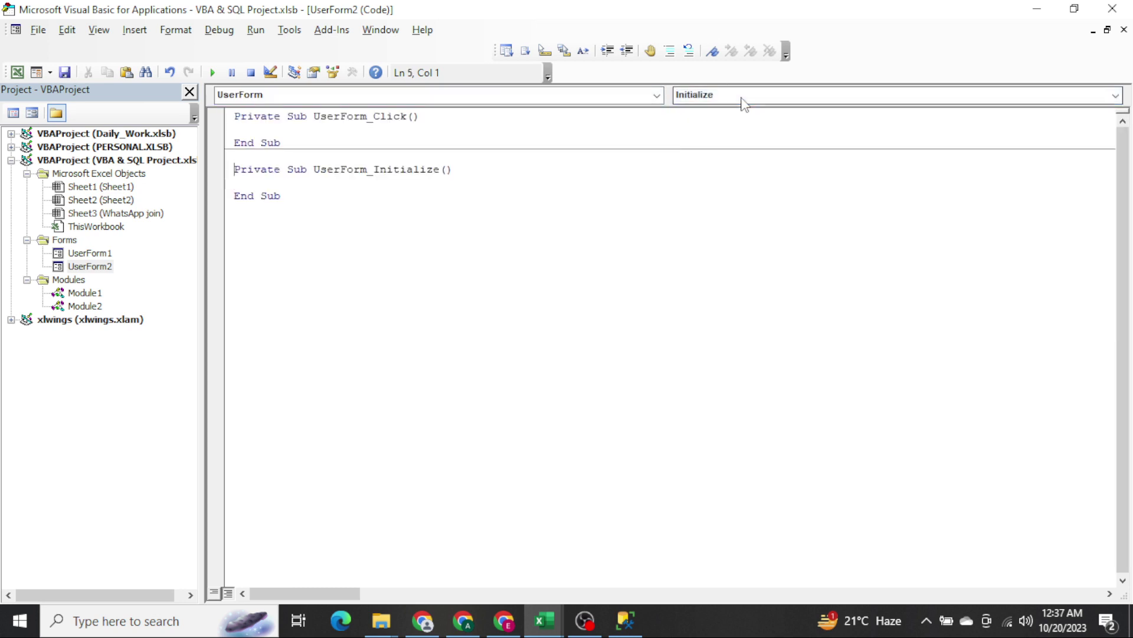
pyautogui.hotkey('shift', 'Up')
pyautogui.press('Delete')
# Remove the Click stub and start a Dim line declaring cnn As New ADODB.Connection.
pyautogui.press('Return')
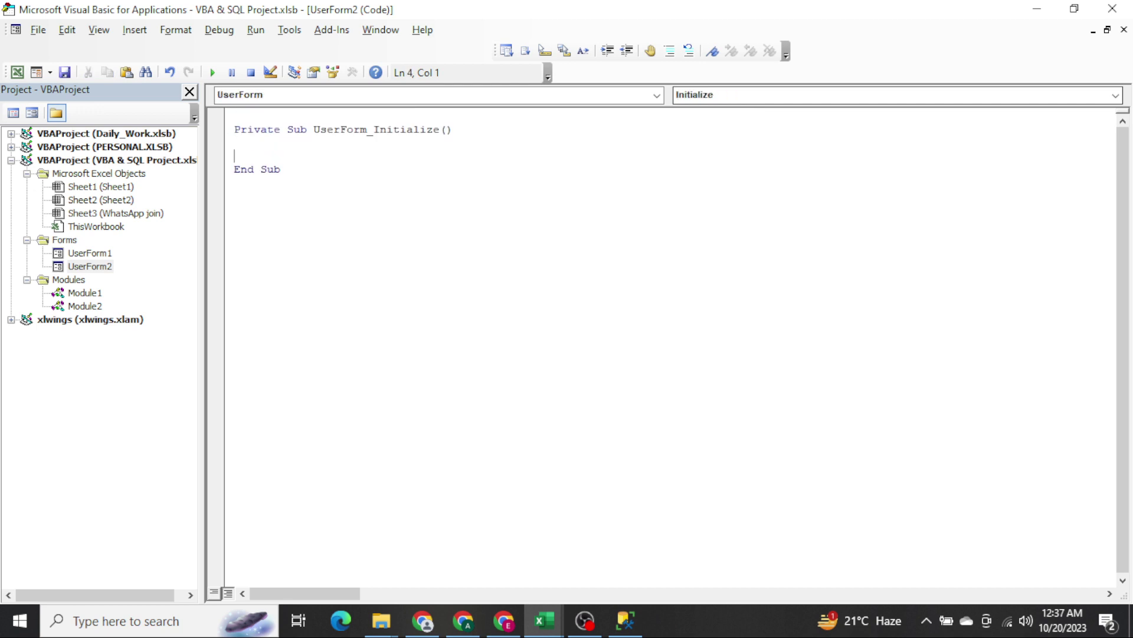
pyautogui.press('Return')
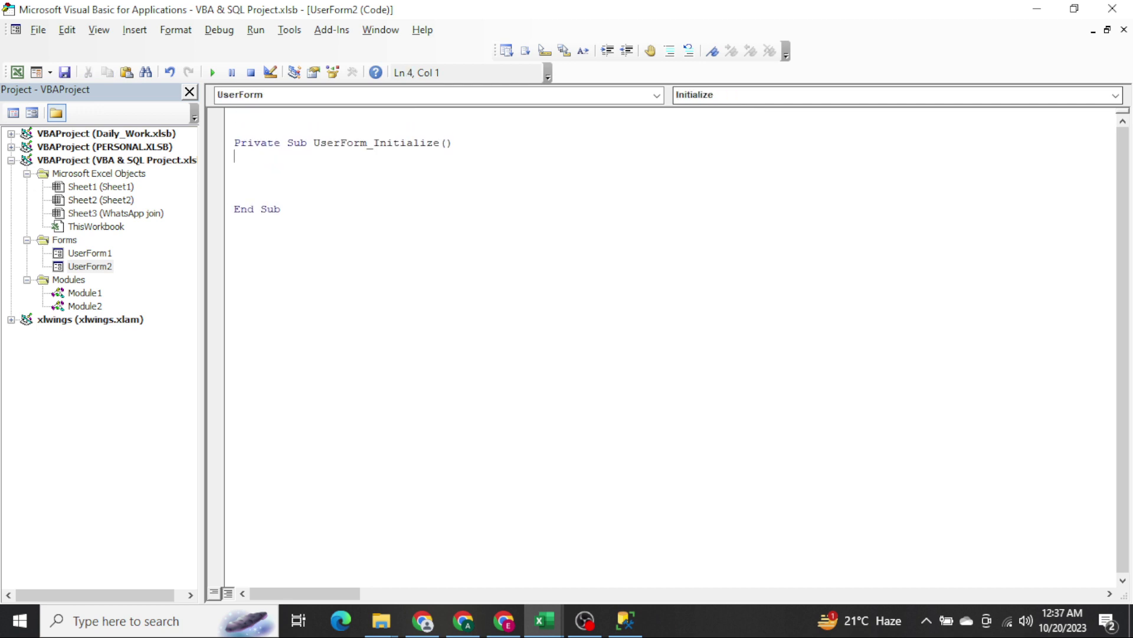
pyautogui.write('Dim cnnnas n')
pyautogui.write('ew ADODB.conn')
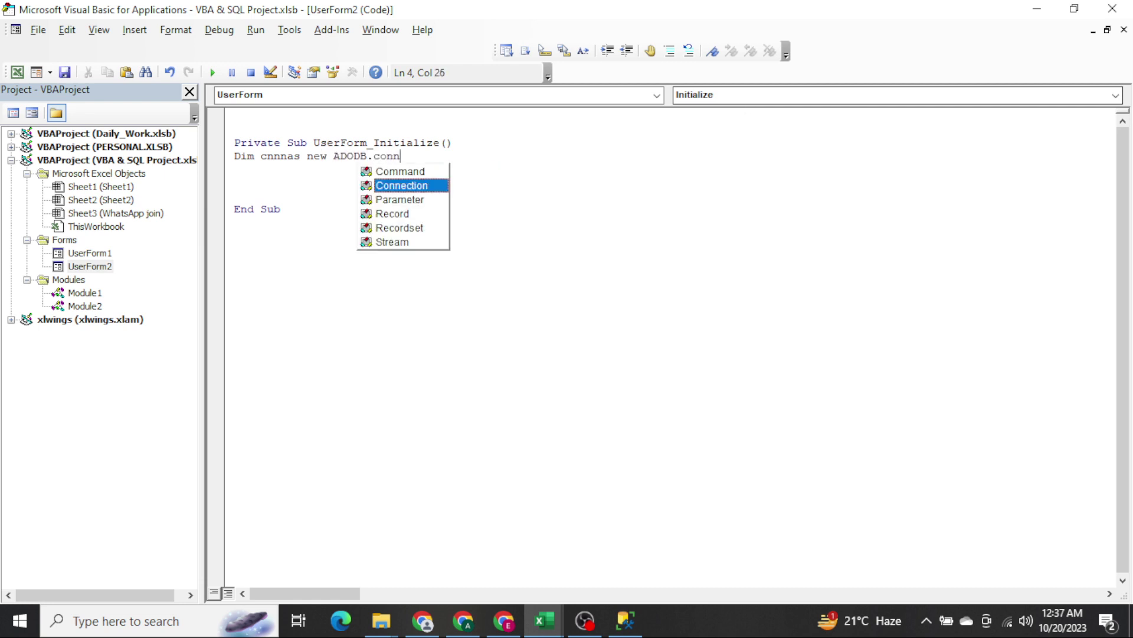
pyautogui.write(',')
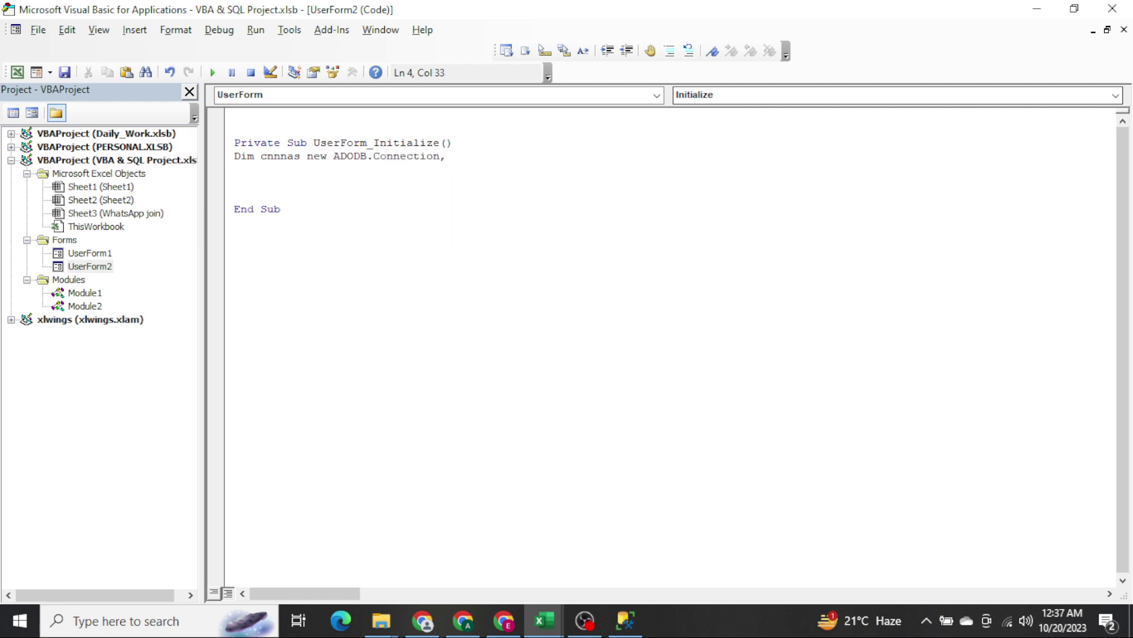
pyautogui.hotkey('ctrl', 'Left')
pyautogui.press('End')
pyautogui.hotkey('ctrl', 'Left')
pyautogui.hotkey('ctrl', 'Left')
pyautogui.hotkey('ctrl', 'Left')
pyautogui.hotkey('ctrl', 'Left')
pyautogui.press('Right')
pyautogui.press('Right')
pyautogui.press('Right')
pyautogui.press('Right')
pyautogui.press('End')
# Extend the declaration with rst As New Recordset, k As Integer and sh As Worksheet.
pyautogui.write('rst as ne')
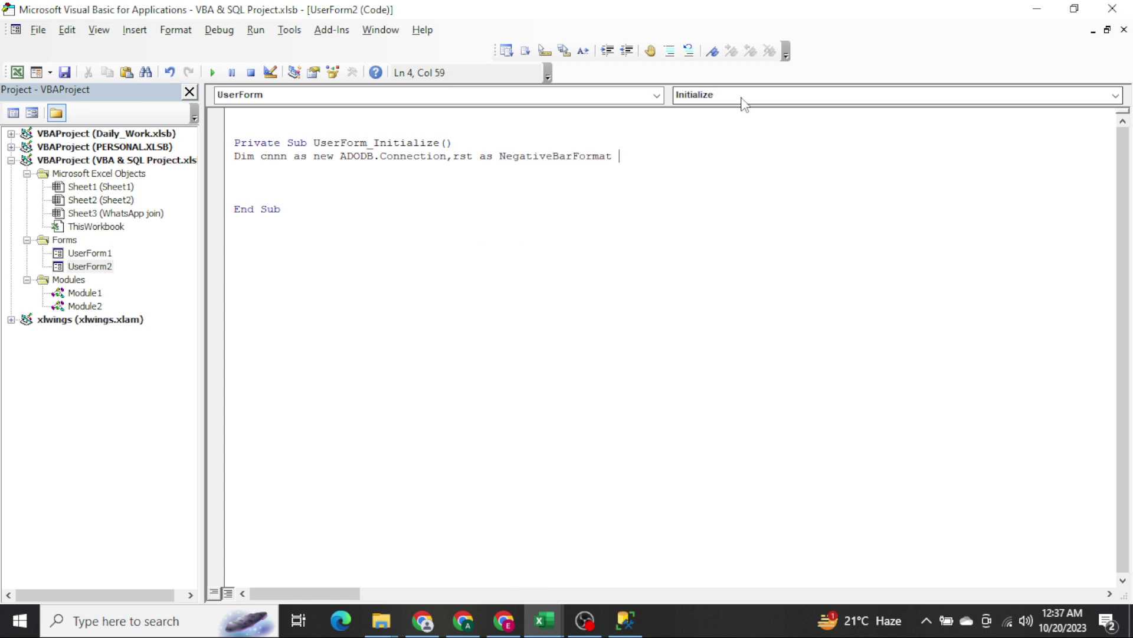
pyautogui.hotkey('ctrl', 'BackSpace')
pyautogui.write('new Recordse')
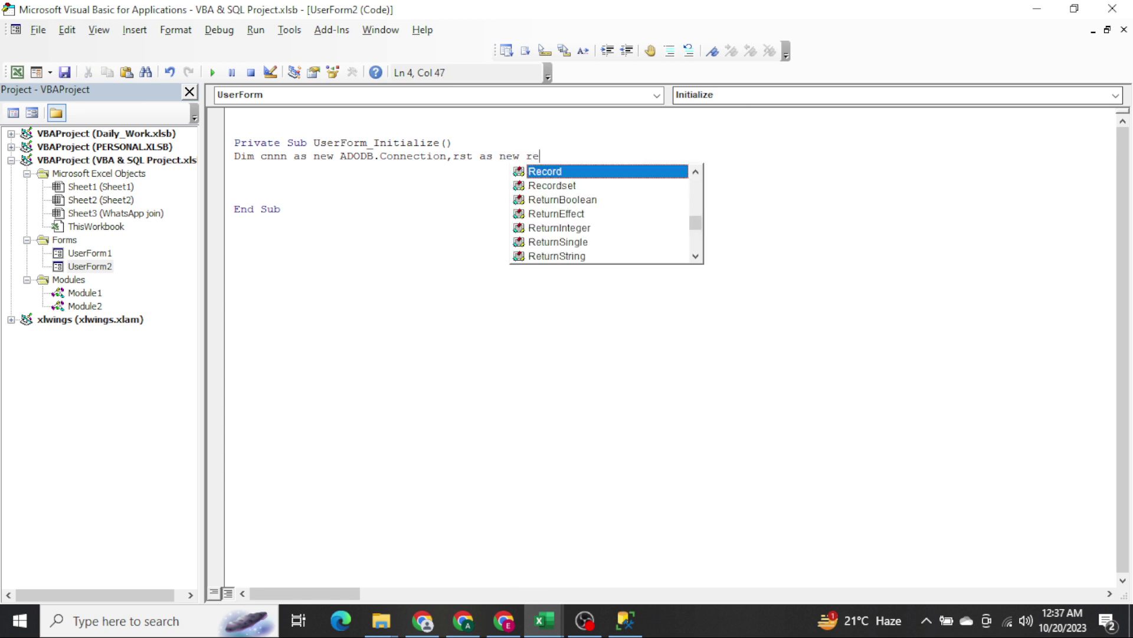
pyautogui.press('Tab')
pyautogui.write(',k as int')
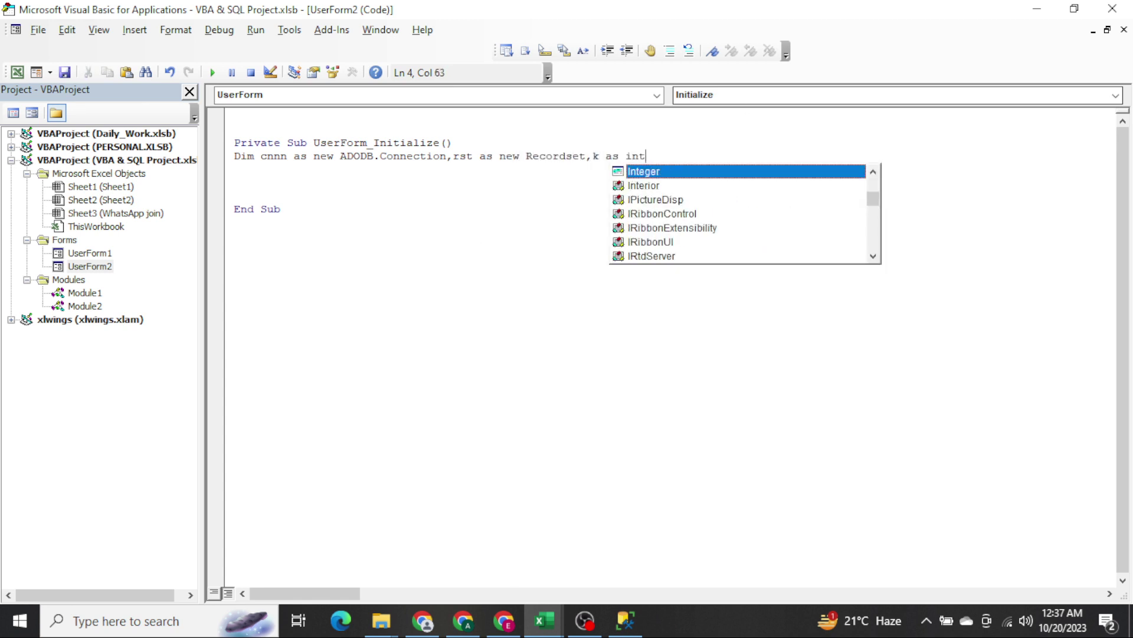
pyautogui.write('e,sh a')
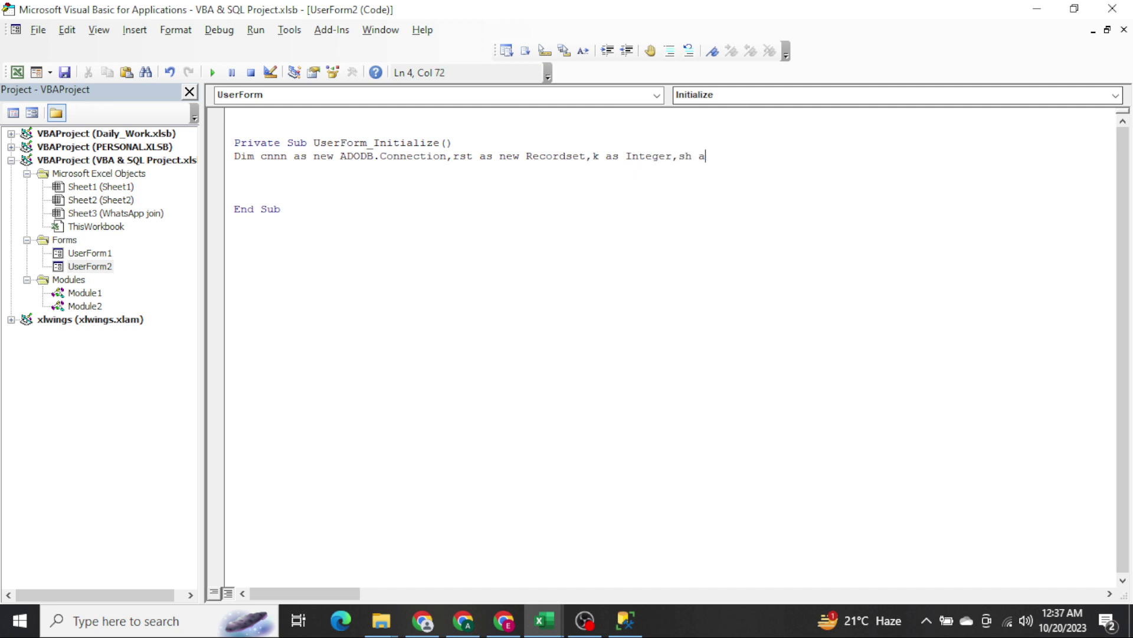
pyautogui.write('s worksh')
pyautogui.press('Return')
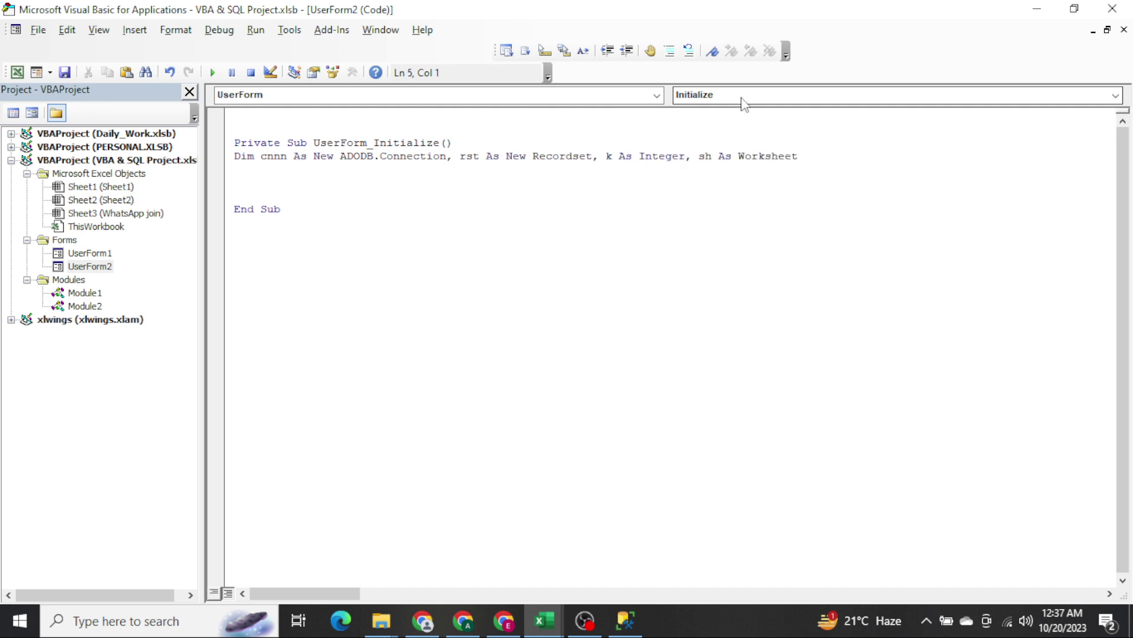
pyautogui.press('Return')
# Correct cnnn to cnn, add Dim Qry As String, and bring up the sys.Databases query in Management Studio.
pyautogui.write('set')
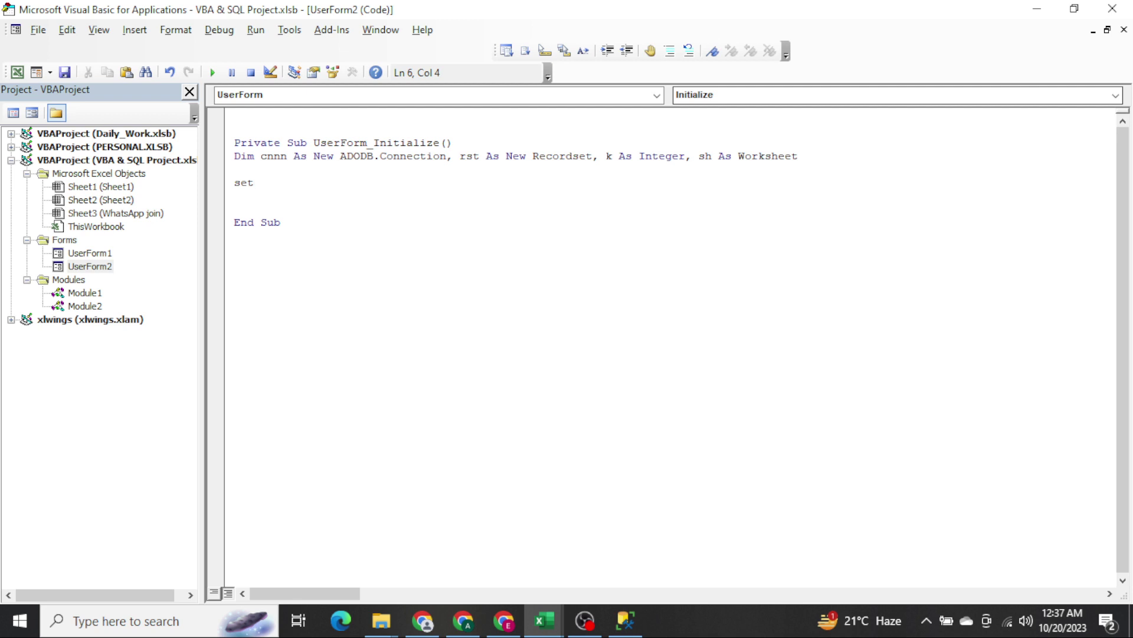
pyautogui.press('BackSpace')
pyautogui.press('BackSpace')
pyautogui.press('BackSpace')
pyautogui.press('Up')
pyautogui.press('Up')
pyautogui.press('Right')
pyautogui.press('Right')
pyautogui.press('Right')
pyautogui.press('BackSpace')
pyautogui.press('Down')
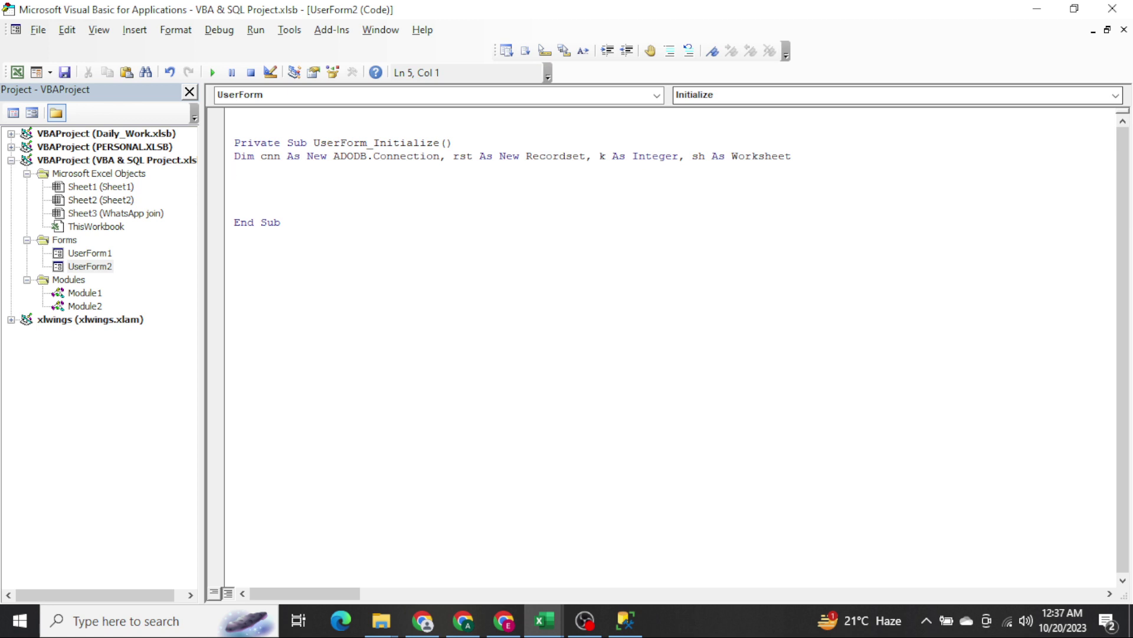
pyautogui.write('Dim Qry a')
pyautogui.write('s str')
pyautogui.press('Return')
pyautogui.press('Return')
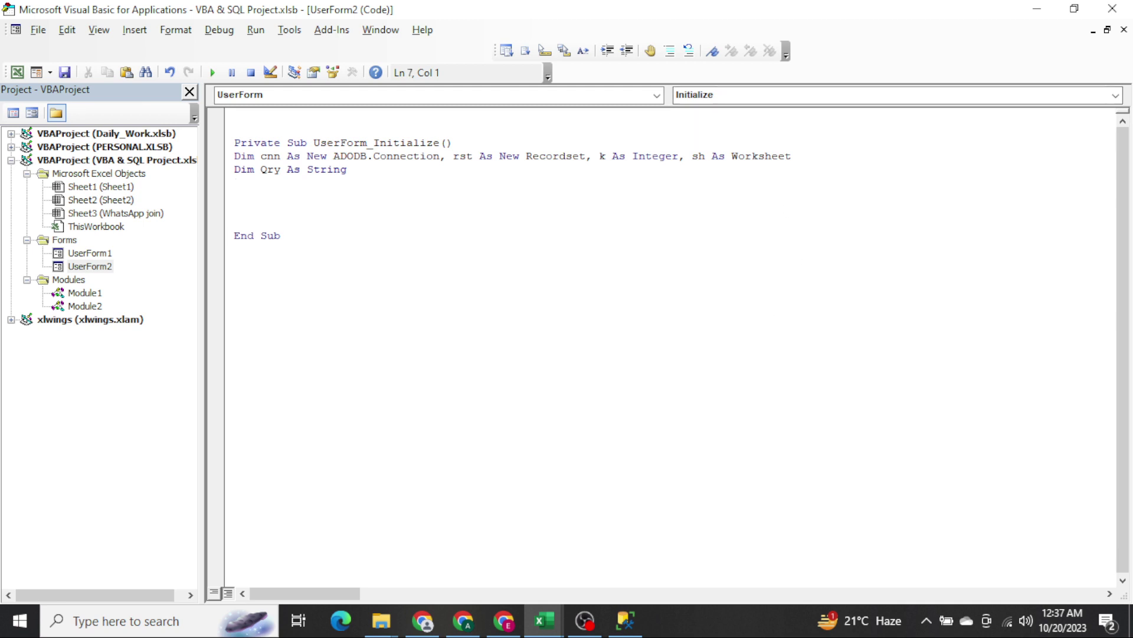
pyautogui.click(625, 620)
pyautogui.click(559, 199)
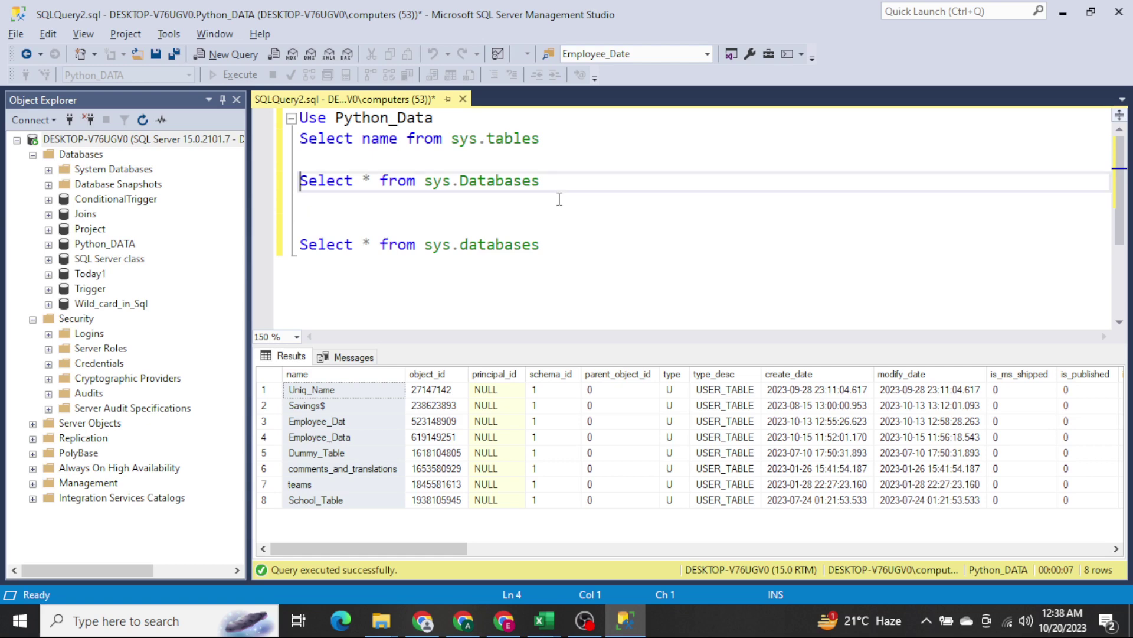
# Assign Qry = "Select * from sys.Databases" using the query copied from Management Studio.
pyautogui.moveTo(299, 180); pyautogui.dragTo(560, 199)
pyautogui.hotkey('shift', 'Left')
pyautogui.hotkey('ctrl', 'c')
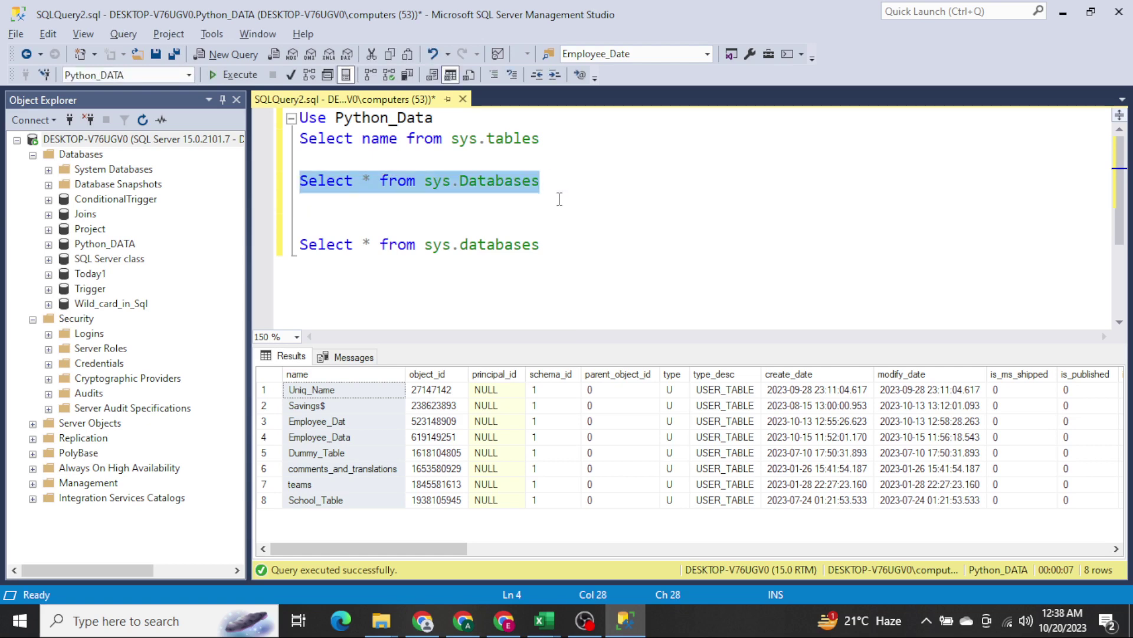
pyautogui.hotkey('alt', 'Tab')
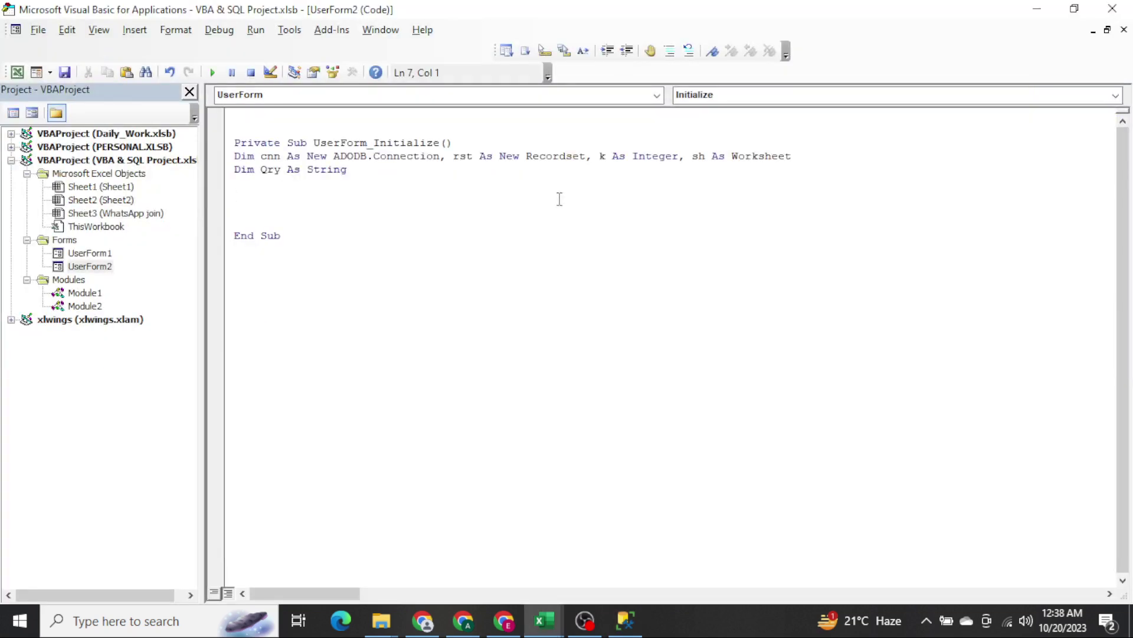
pyautogui.write('Qry = ')
pyautogui.write('"')
pyautogui.hotkey('ctrl', 'v')
pyautogui.write('"')
pyautogui.press('Return')
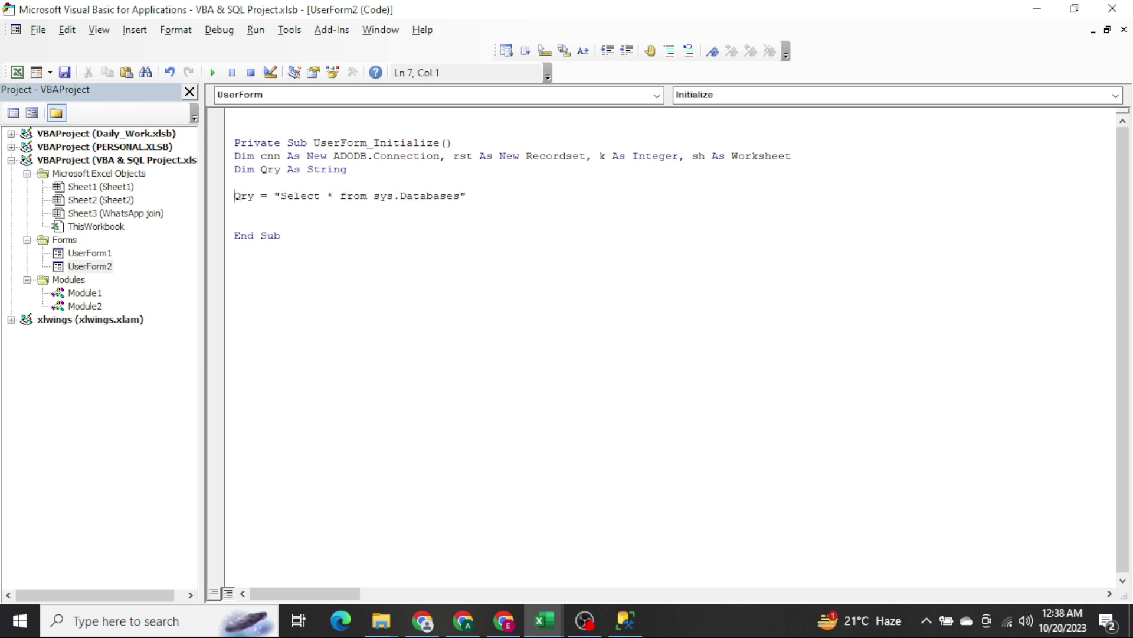
# Rearrange the lines around the Qry assignment and start a Str= line below it.
pyautogui.press('Up')
pyautogui.hotkey('shift', 'Down')
pyautogui.press('Right')
pyautogui.press('Return')
pyautogui.press('Up')
pyautogui.hotkey('shift', 'Up')
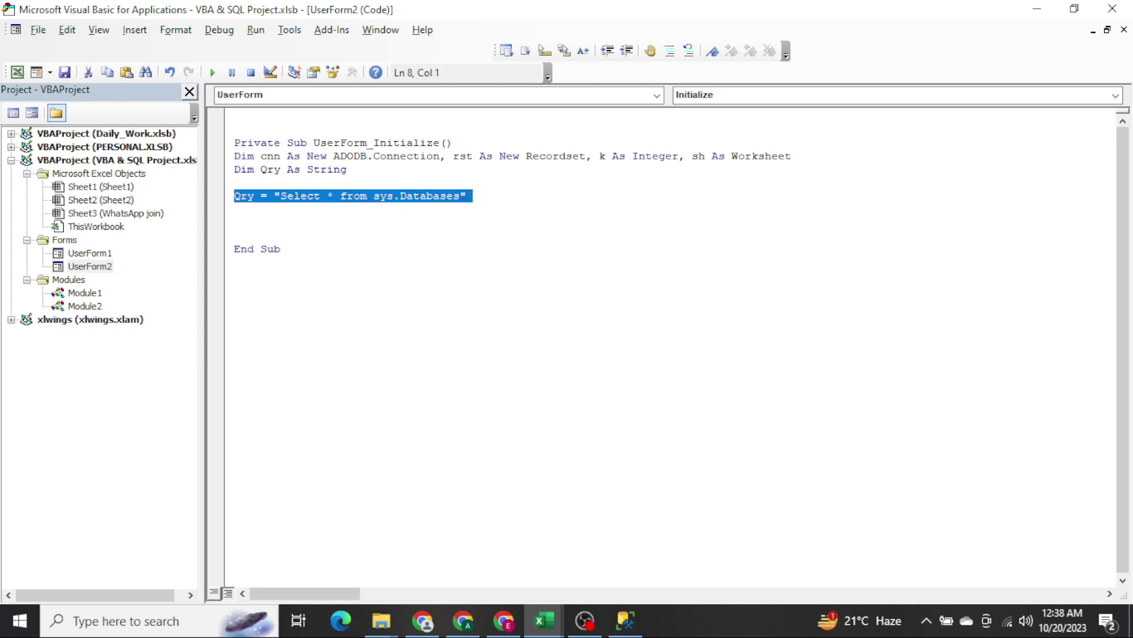
pyautogui.hotkey('ctrl', 'x')
pyautogui.press('Return')
pyautogui.hotkey('ctrl', 'z')
pyautogui.click(562, 207)
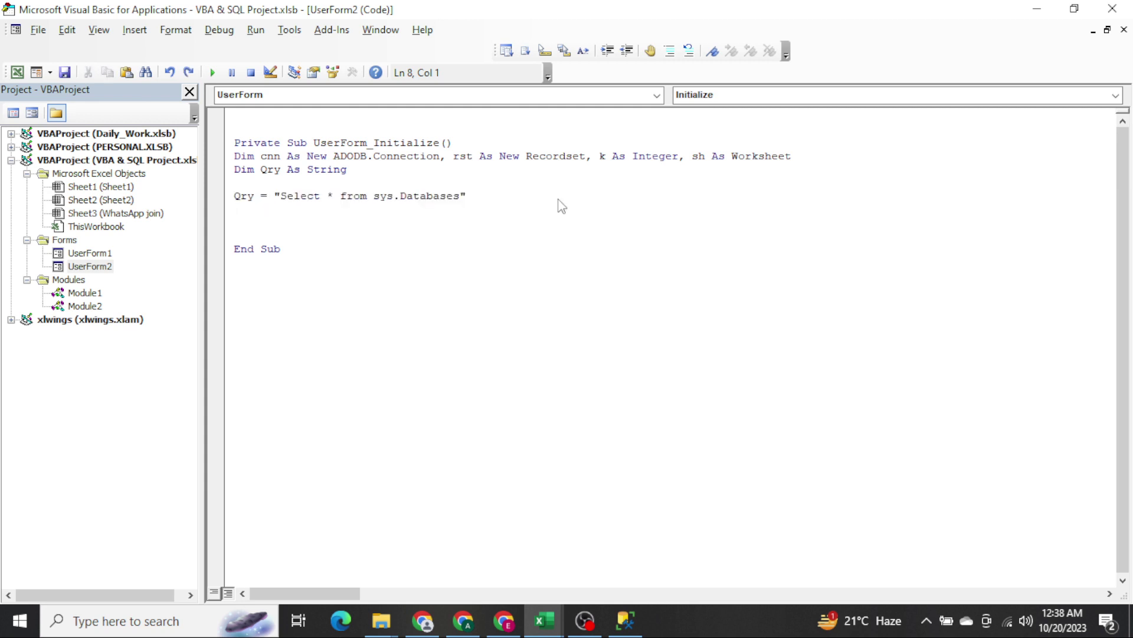
pyautogui.write('Str="')
# Add Set sh = ThisWorkbook.Sheets(1) on a new line above the Qry assignment.
pyautogui.hotkey('ctrl', 'z')
pyautogui.press('Up')
pyautogui.press('Return')
pyautogui.write('Se')
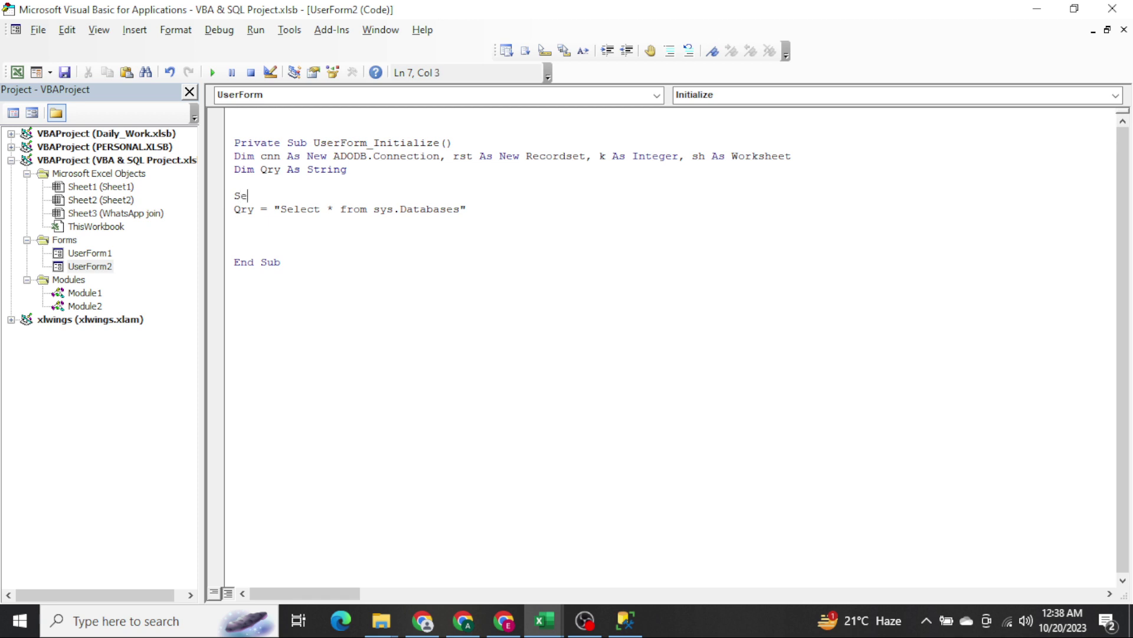
pyautogui.write('t sh=thisw')
pyautogui.write('orkbook.')
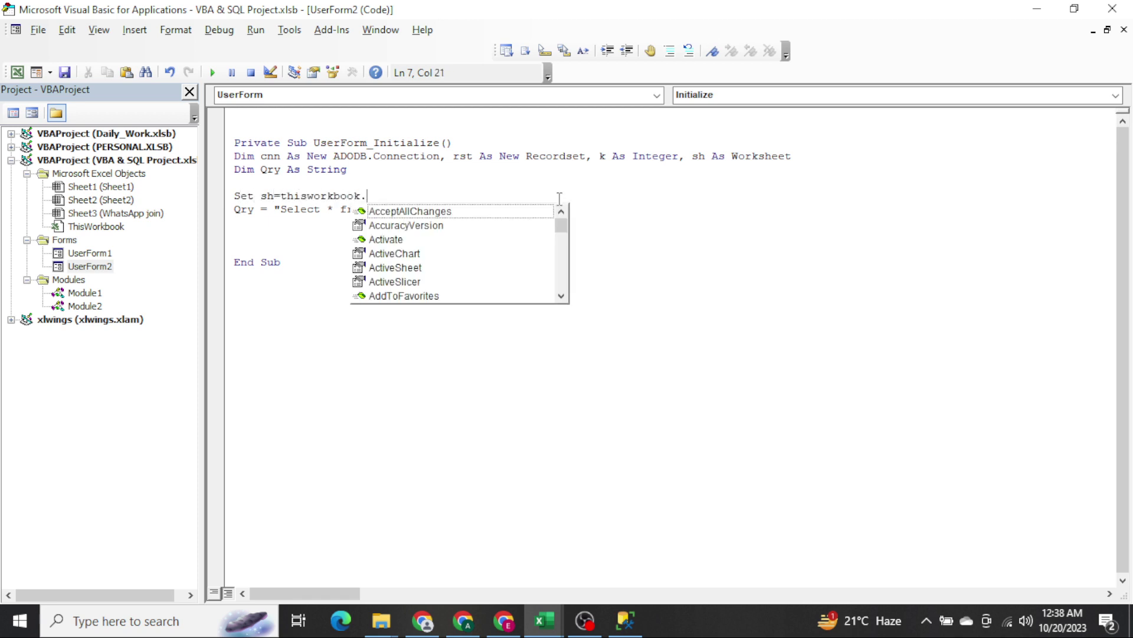
pyautogui.write('sheets(1)')
pyautogui.press('Down')
pyautogui.press('Down')
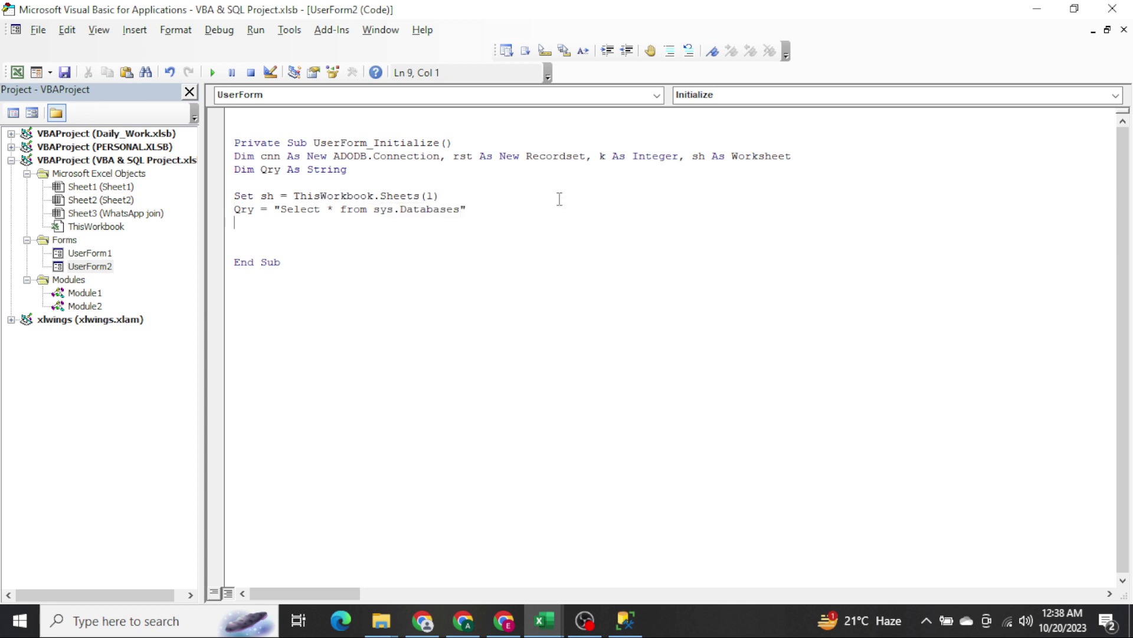
# Begin the connection string str="Provider=SQOLEDB.1.0;Integrated security=SSPI;Datasource=, then switch to Excel.
pyautogui.write('str="')
pyautogui.write('Provid')
pyautogui.write('er=SQOLEDB')
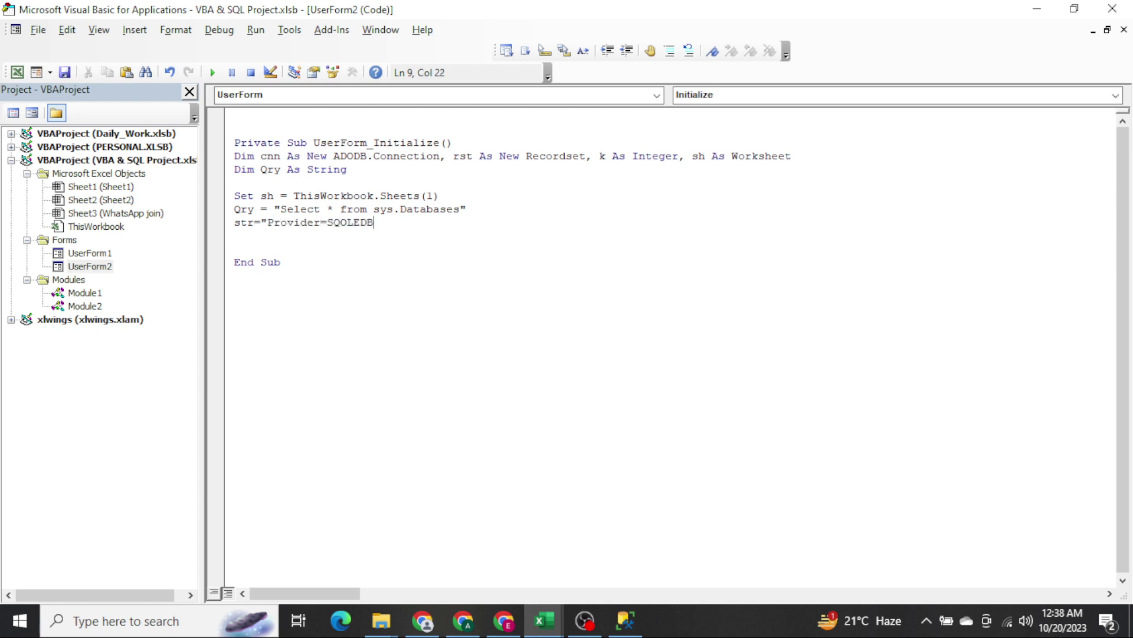
pyautogui.write('.1.0')
pyautogui.write(';Integrate')
pyautogui.write('d securi')
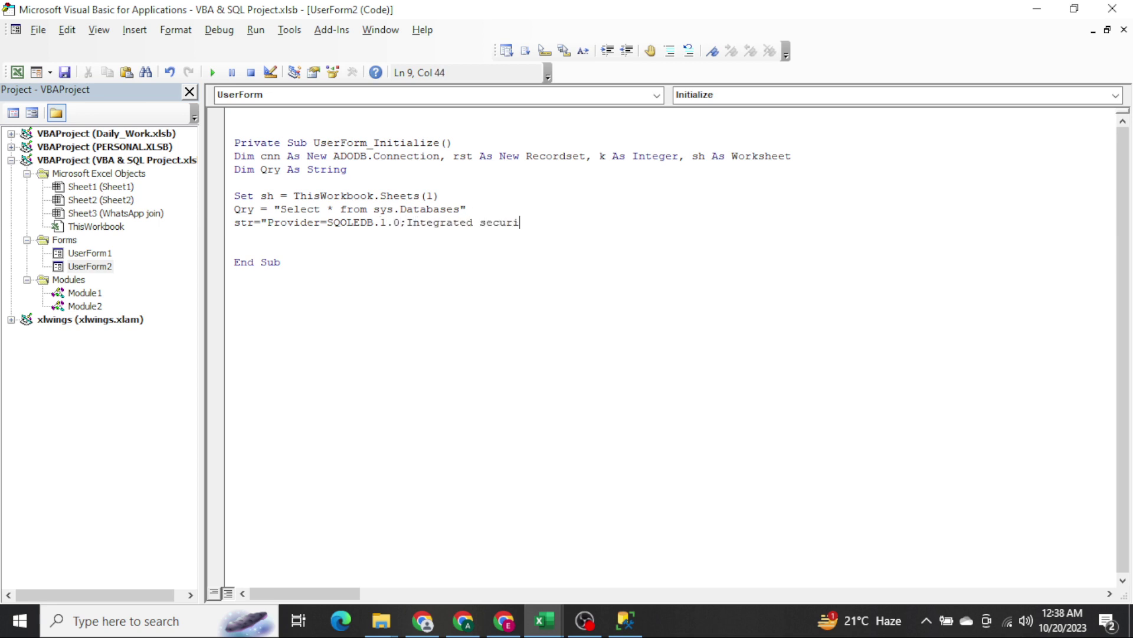
pyautogui.write('ty=SSPI;D')
pyautogui.write('ta')
pyautogui.press('BackSpace')
pyautogui.press('BackSpace')
pyautogui.write('ats')
pyautogui.press('BackSpace')
pyautogui.write('asource=')
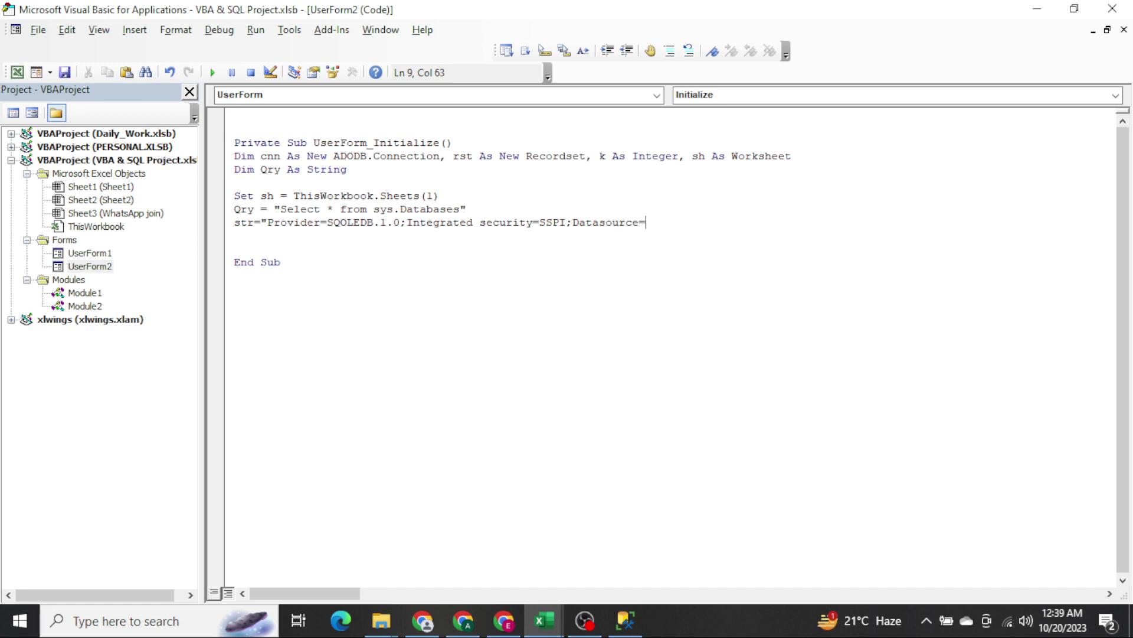
pyautogui.hotkey('alt', 'Tab')
pyautogui.hotkey('alt', 'Tab')
pyautogui.hotkey('alt', 'Tab')
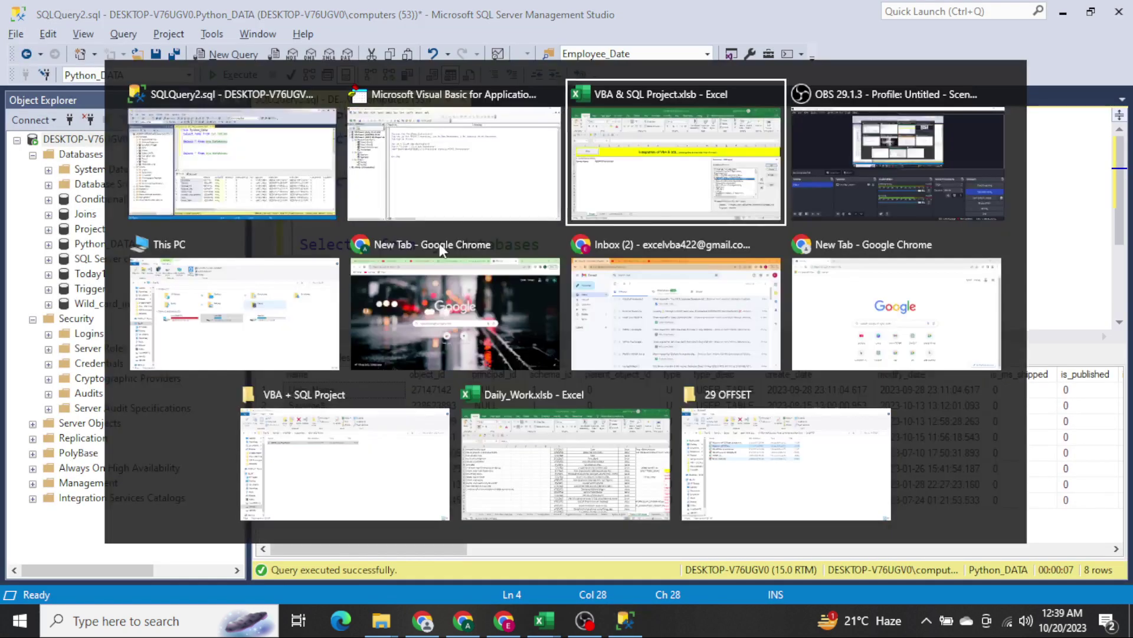
# Append sh.Range("B5").Value to the connection string as the data source.
pyautogui.press('Right')
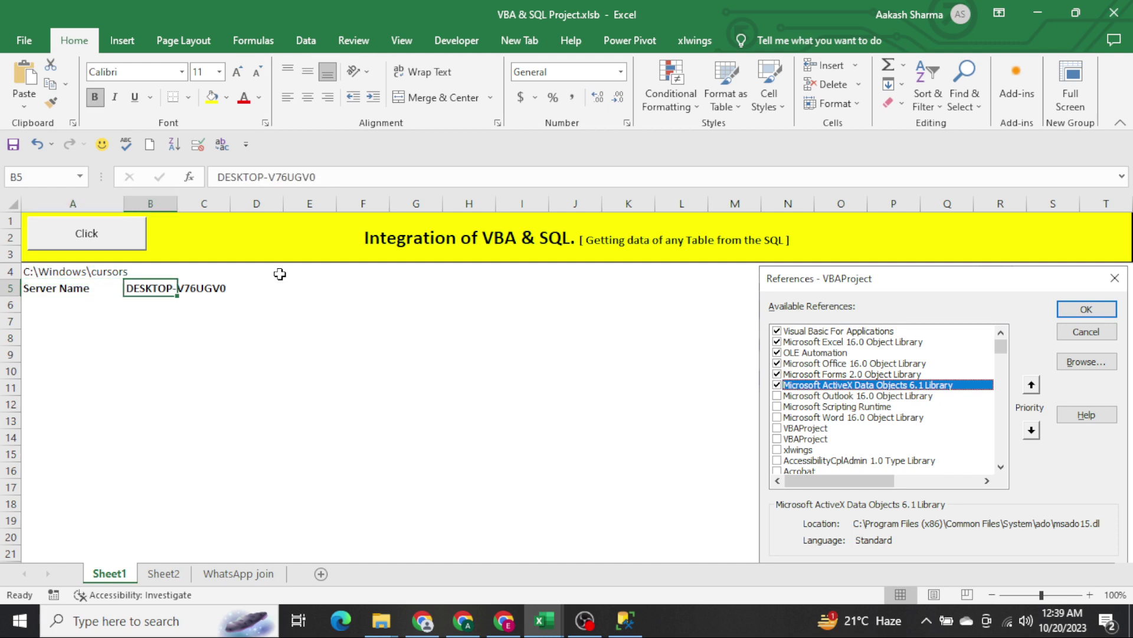
pyautogui.hotkey('alt', 'F11')
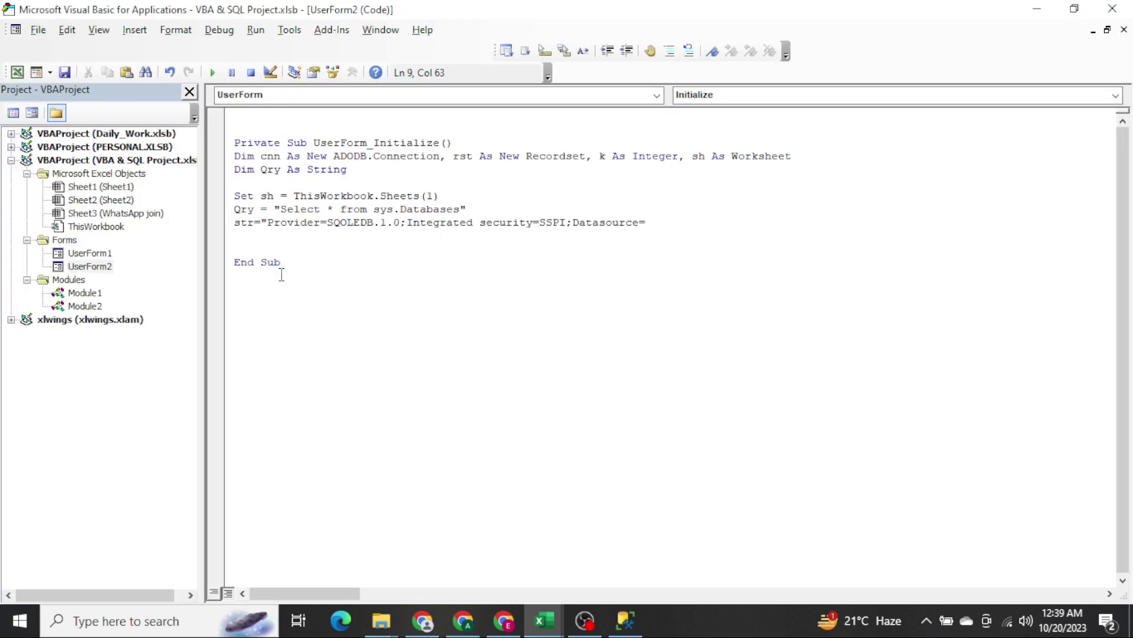
pyautogui.write('" & sh')
pyautogui.write('.r')
pyautogui.press('Tab')
pyautogui.write('("')
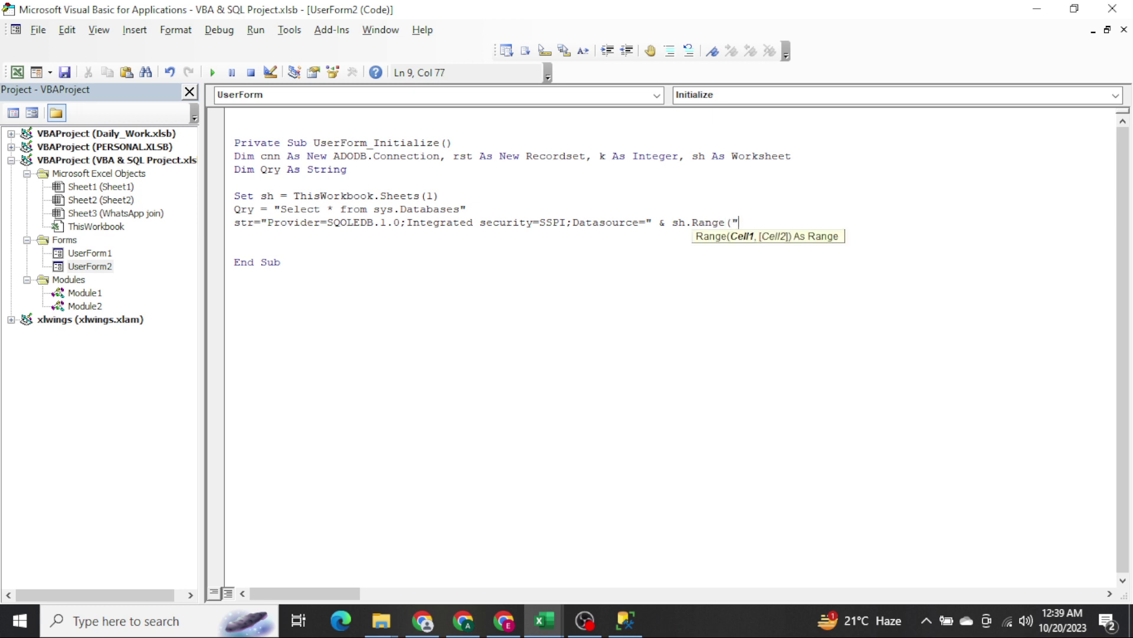
pyautogui.write('B5").val')
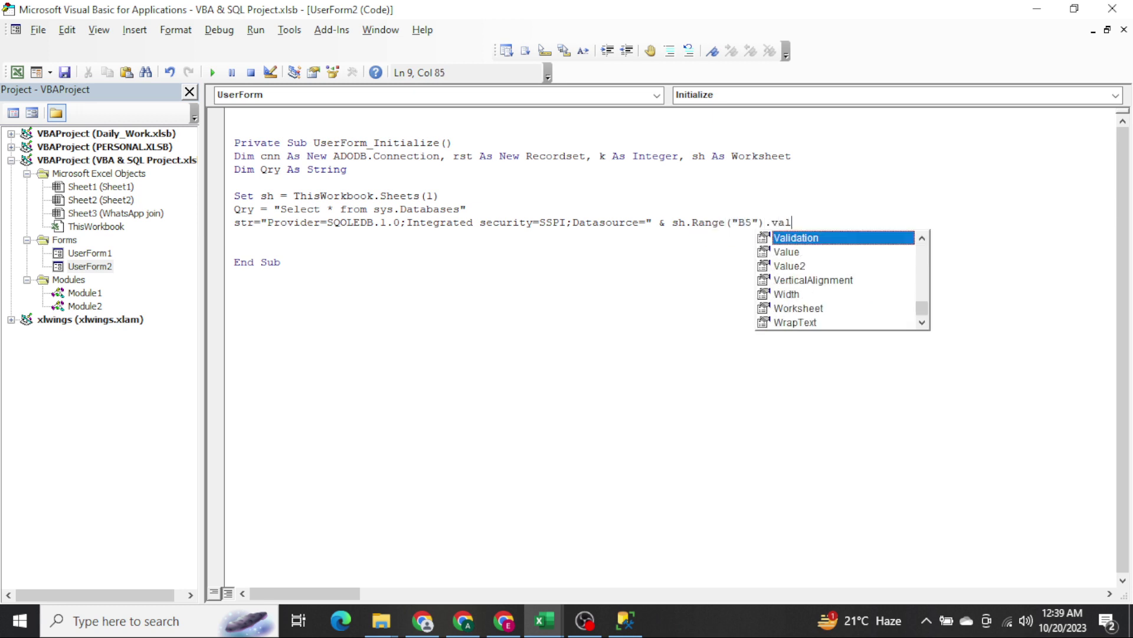
pyautogui.write('u')
pyautogui.press('Tab')
# Finish the connection string with ;Initial catalog=Python_Data.
pyautogui.write('& "')
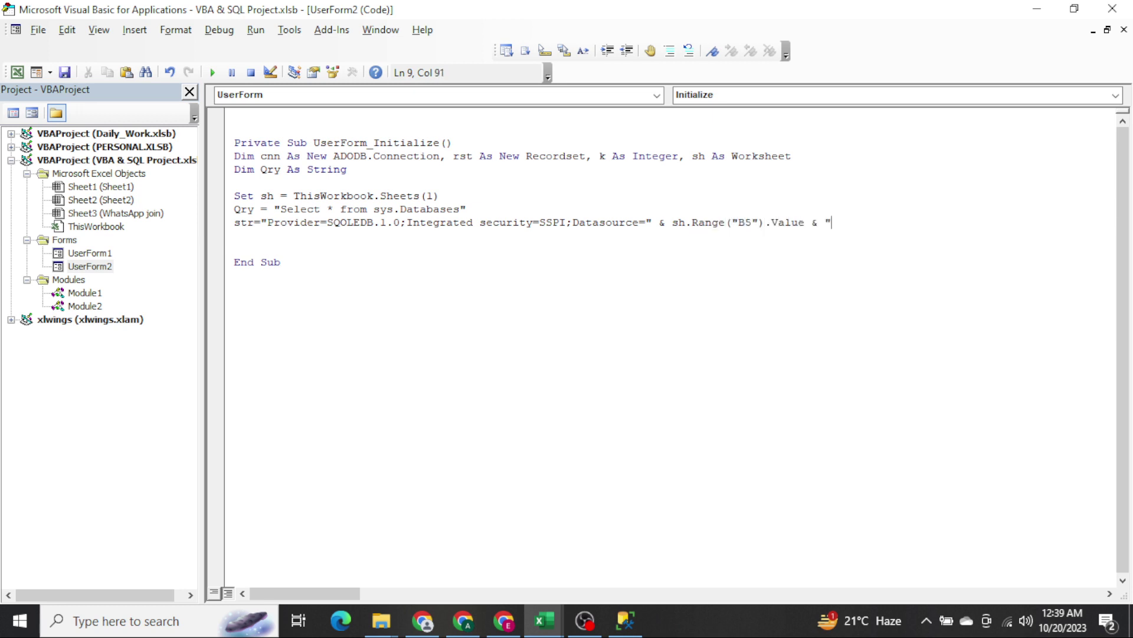
pyautogui.write(';')
pyautogui.write('I')
pyautogui.write('nt')
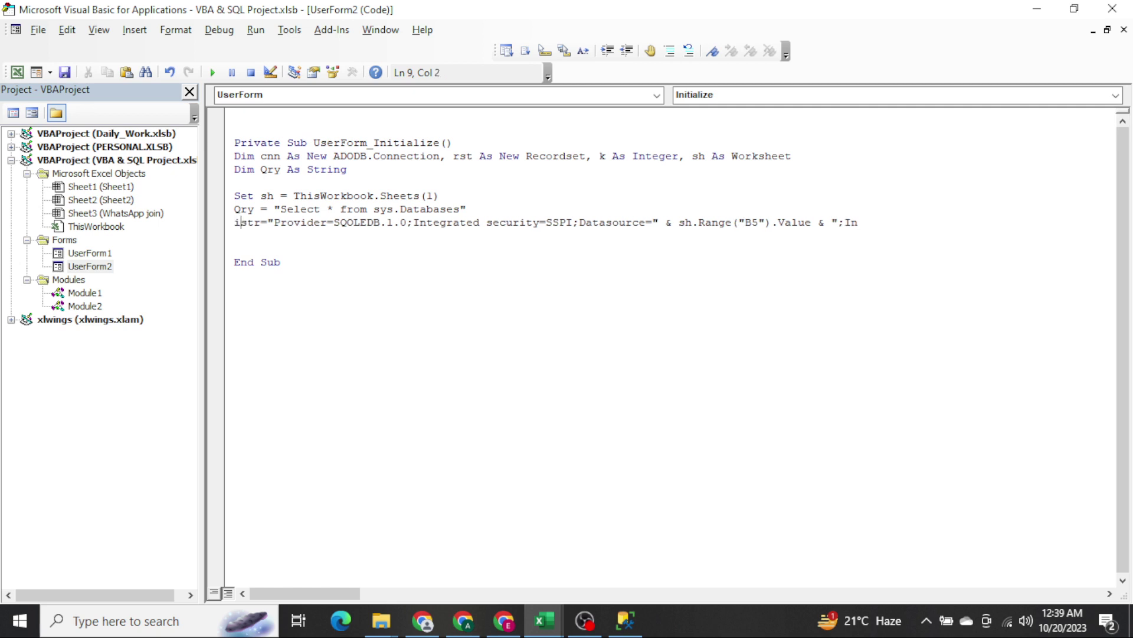
pyautogui.press('End')
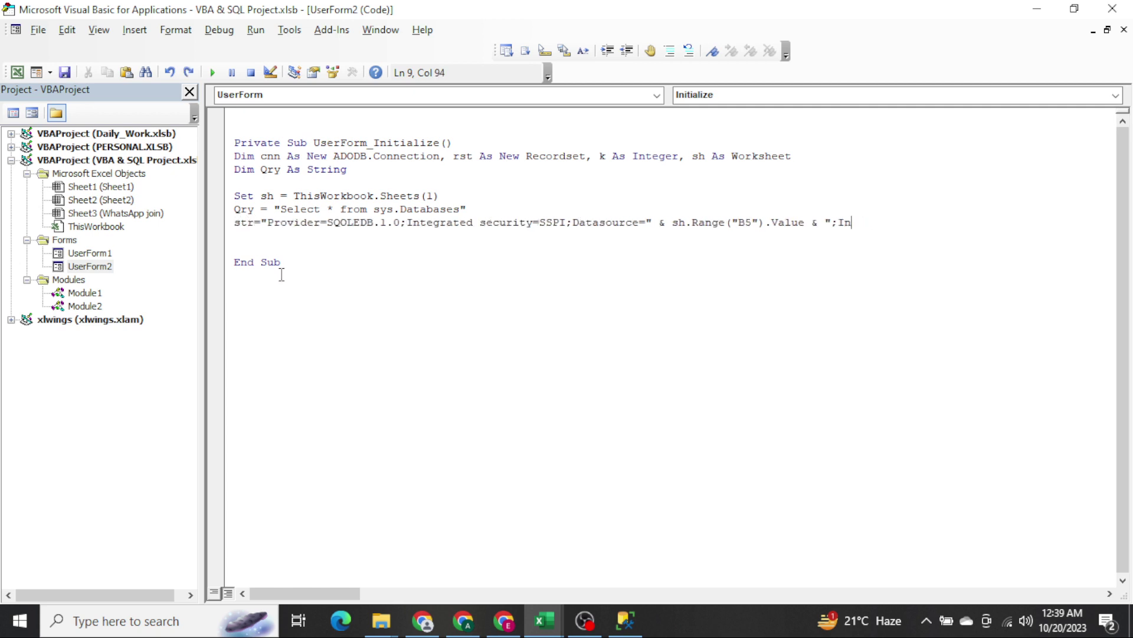
pyautogui.write('itial cata')
pyautogui.write('log=" &')
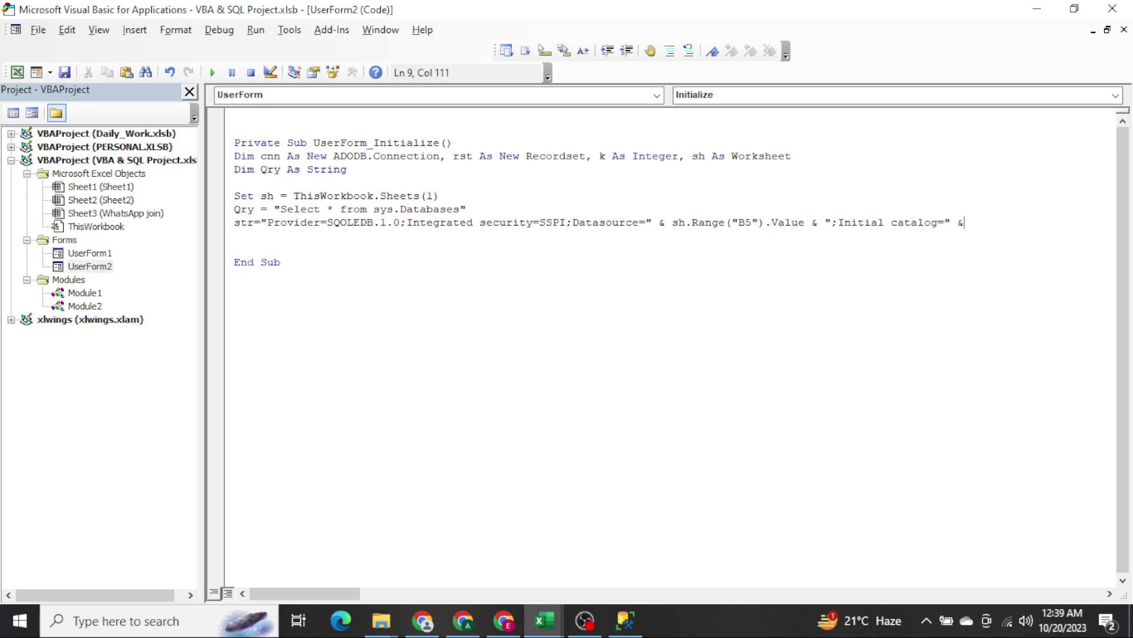
pyautogui.press('BackSpace')
pyautogui.press('BackSpace')
pyautogui.press('BackSpace')
pyautogui.write('Python_D')
pyautogui.write('ata"')
pyautogui.press('Down')
# Add cnn.Open str below the connection string to open the connection.
pyautogui.hotkey('shift', 'Up')
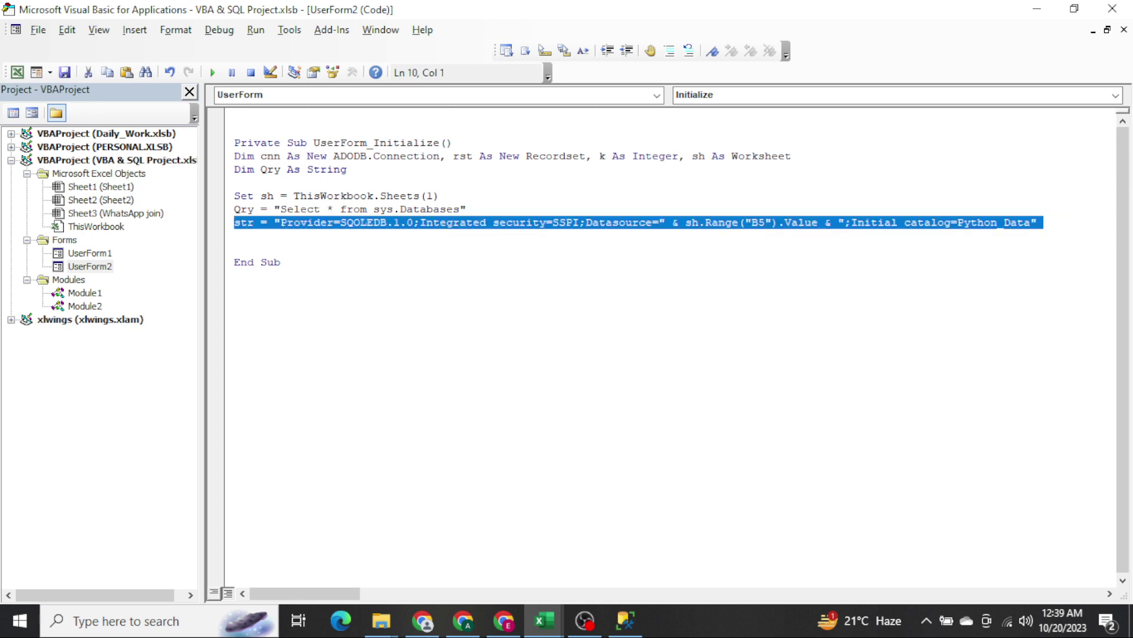
pyautogui.press('Down')
pyautogui.write('cnn')
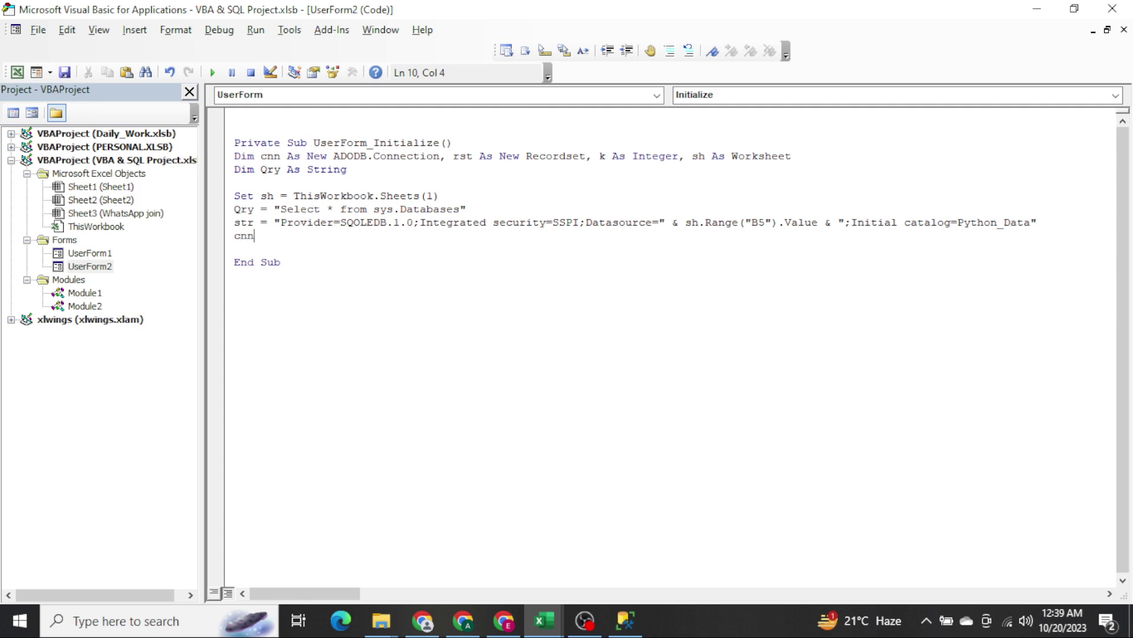
pyautogui.write('.op str')
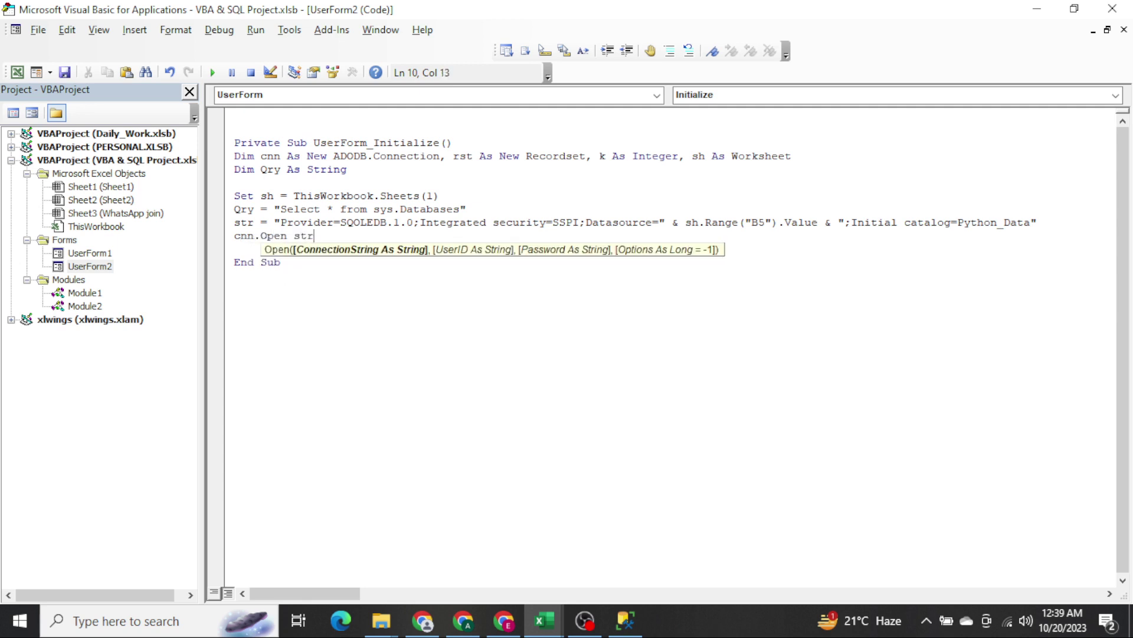
pyautogui.press('Down')
pyautogui.press('Return')
pyautogui.press('Return')
# Add rst.Open Qry, cnn to run the sys.Databases query into the recordset.
pyautogui.press('Up')
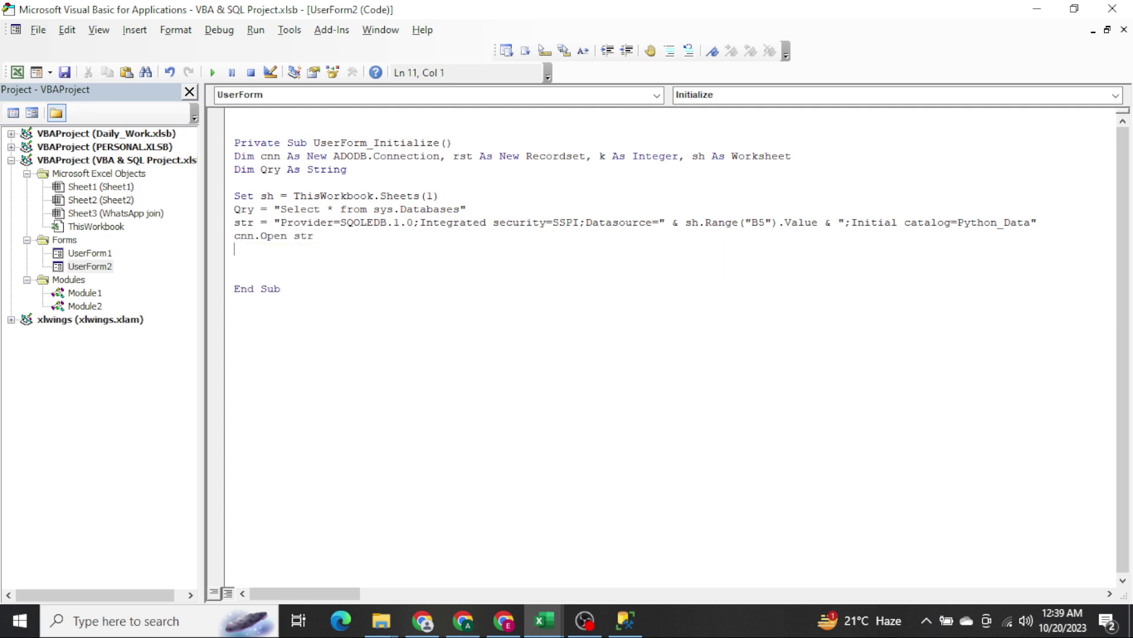
pyautogui.press('Up')
pyautogui.hotkey('shift', 'Up')
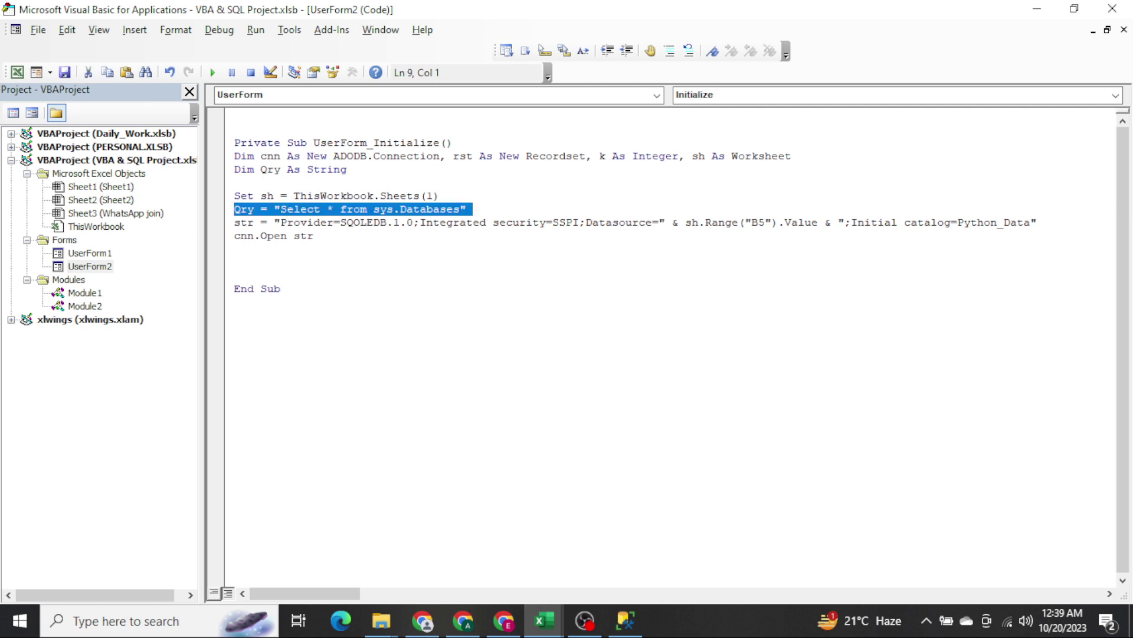
pyautogui.press('Up')
pyautogui.hotkey('shift', 'Right')
pyautogui.hotkey('shift', 'Right')
pyautogui.hotkey('shift', 'Right')
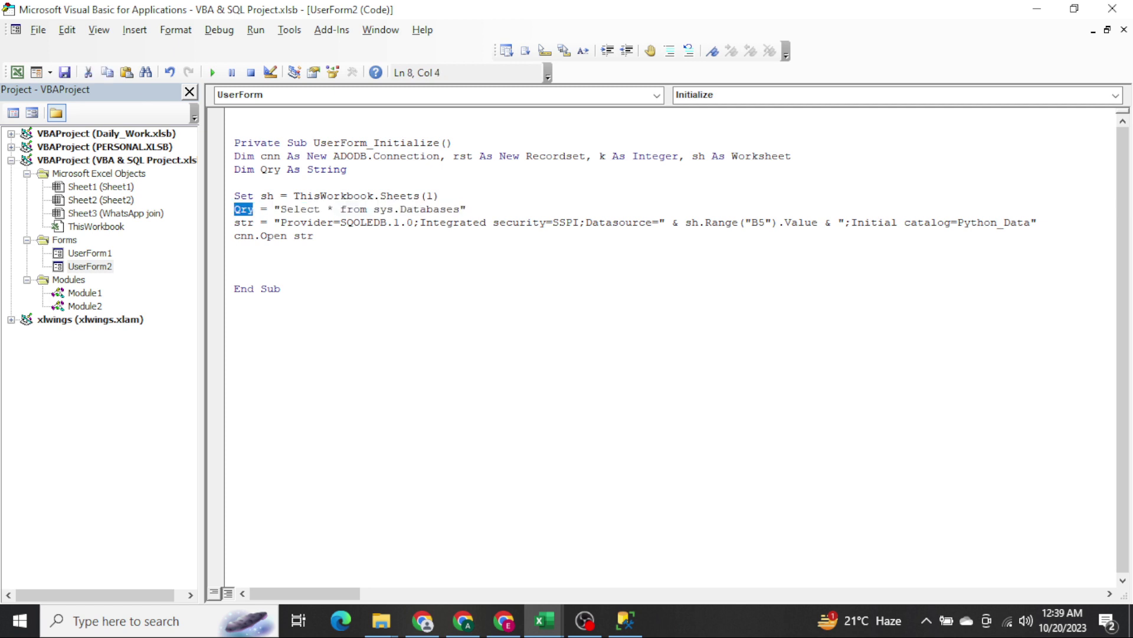
pyautogui.press('Down')
pyautogui.press('Down')
pyautogui.press('Down')
pyautogui.write('rst.Open ')
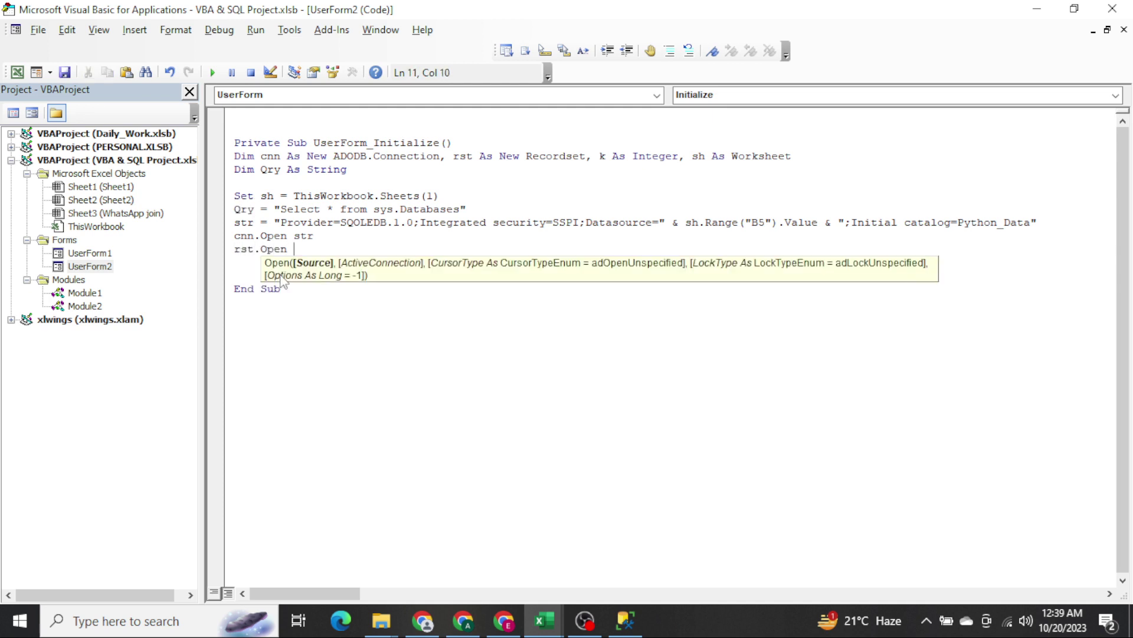
pyautogui.write('Qry,')
pyautogui.write(' cnn')
pyautogui.press('Return')
pyautogui.press('Return')
pyautogui.press('Up')
pyautogui.hotkey('shift', 'Up')
pyautogui.hotkey('shift', 'Up')
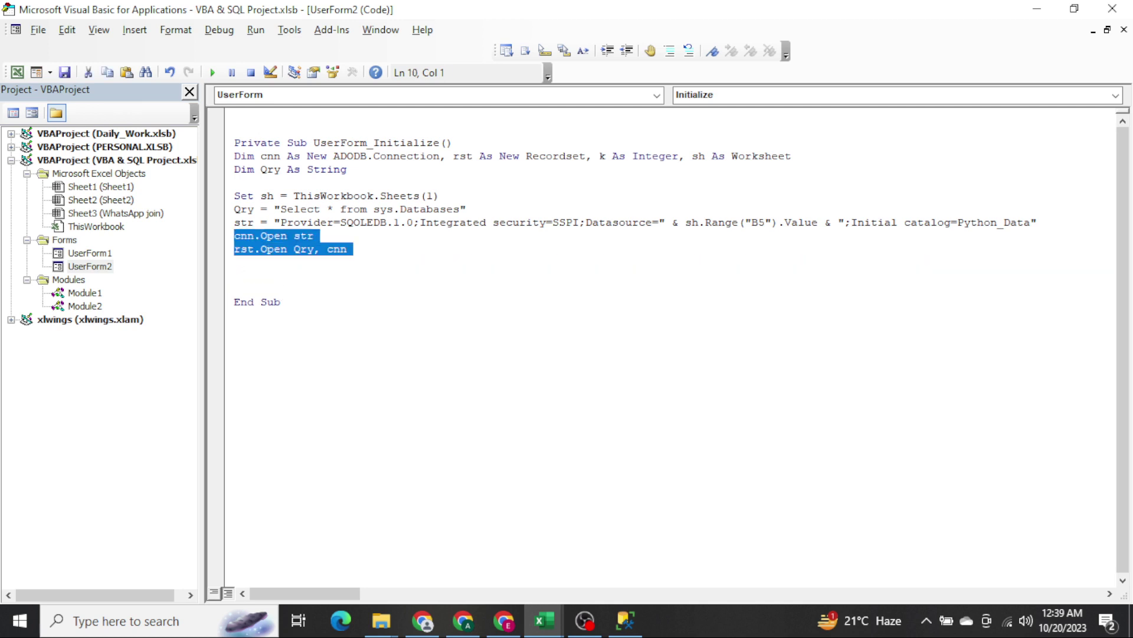
pyautogui.hotkey('shift', 'Up')
pyautogui.hotkey('shift', 'Up')
pyautogui.hotkey('shift', 'Up')
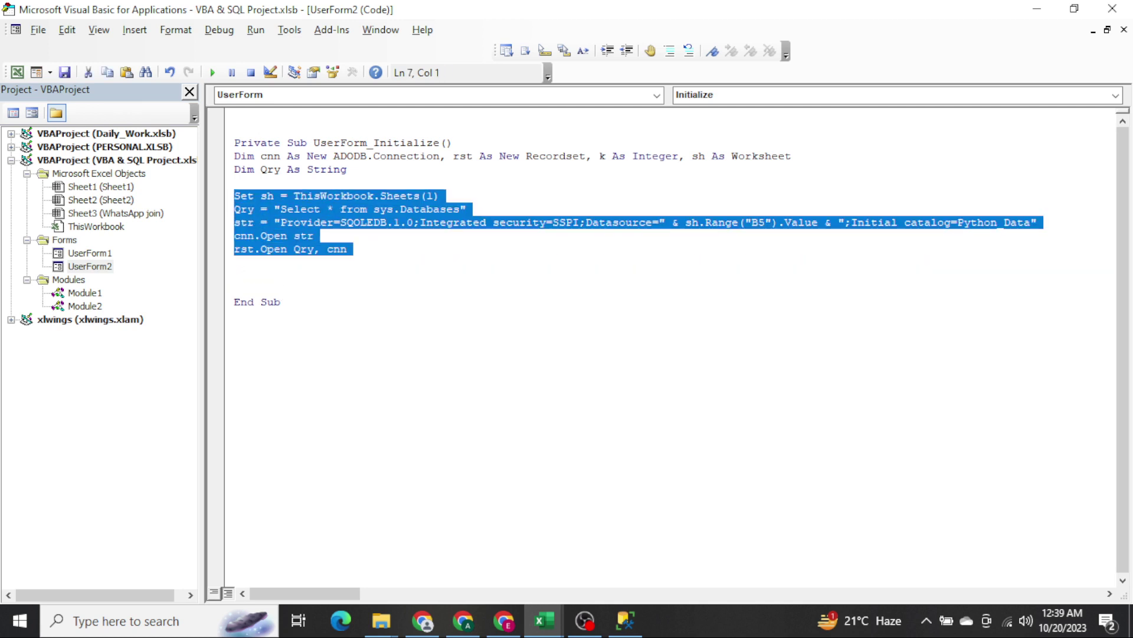
pyautogui.hotkey('shift', 'Down')
pyautogui.hotkey('shift', 'Down')
pyautogui.hotkey('shift', 'Down')
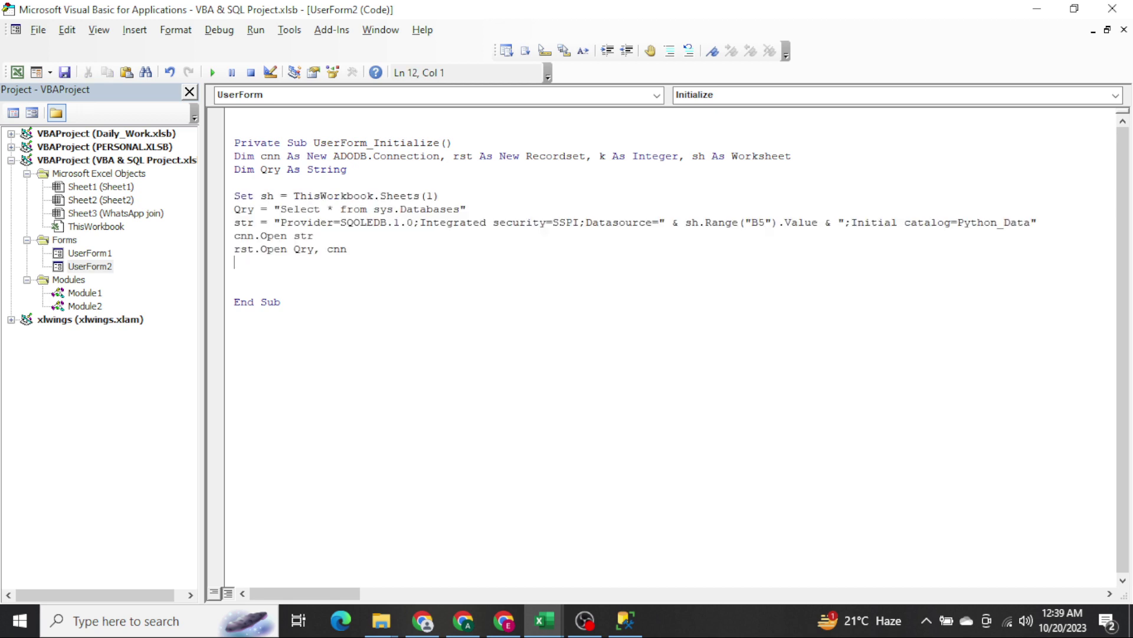
# Inspect column XFD on the worksheet, selecting its contents from XFD1 downward.
pyautogui.hotkey('alt', 'Tab')
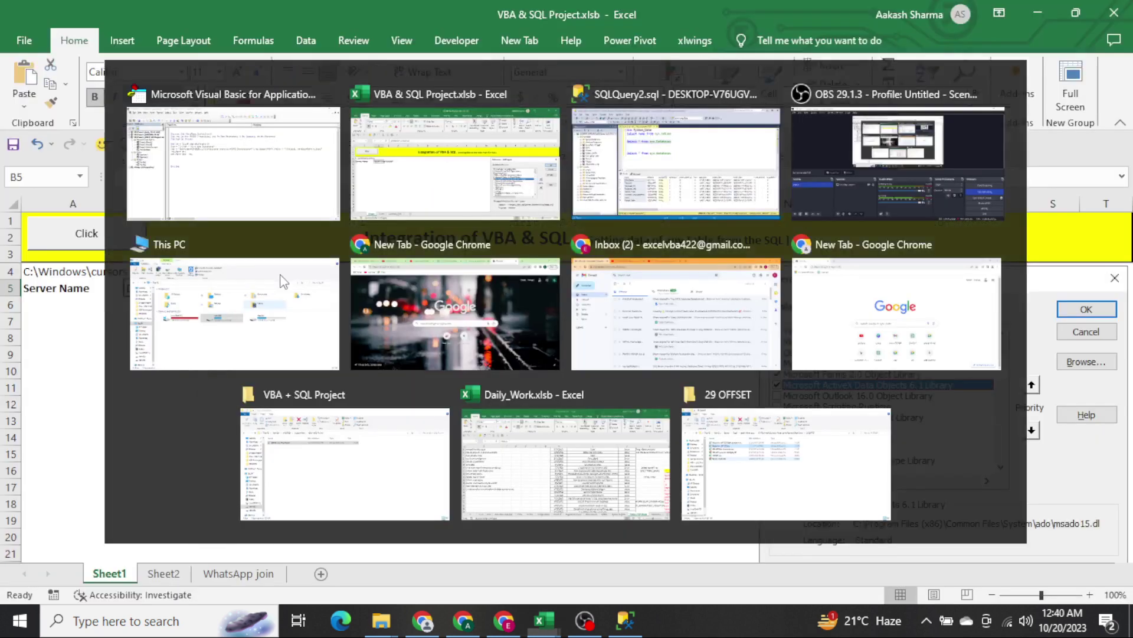
pyautogui.click(352, 320)
pyautogui.hotkey('ctrl', 'Right')
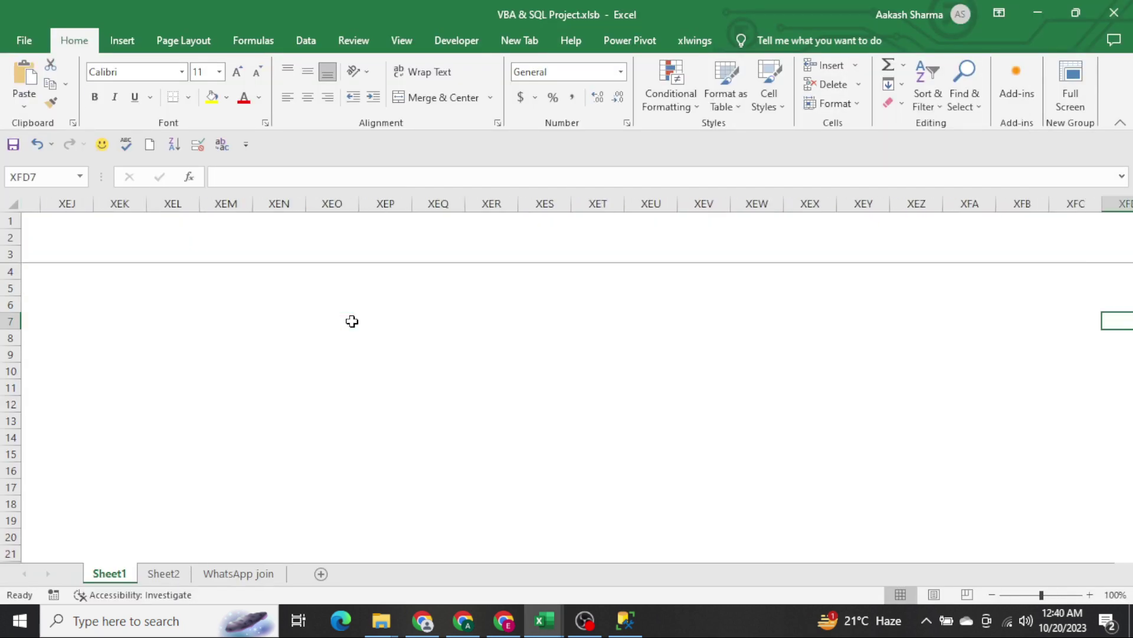
pyautogui.hotkey('ctrl', 'Up')
pyautogui.hotkey('ctrl', 'shift', 'Down')
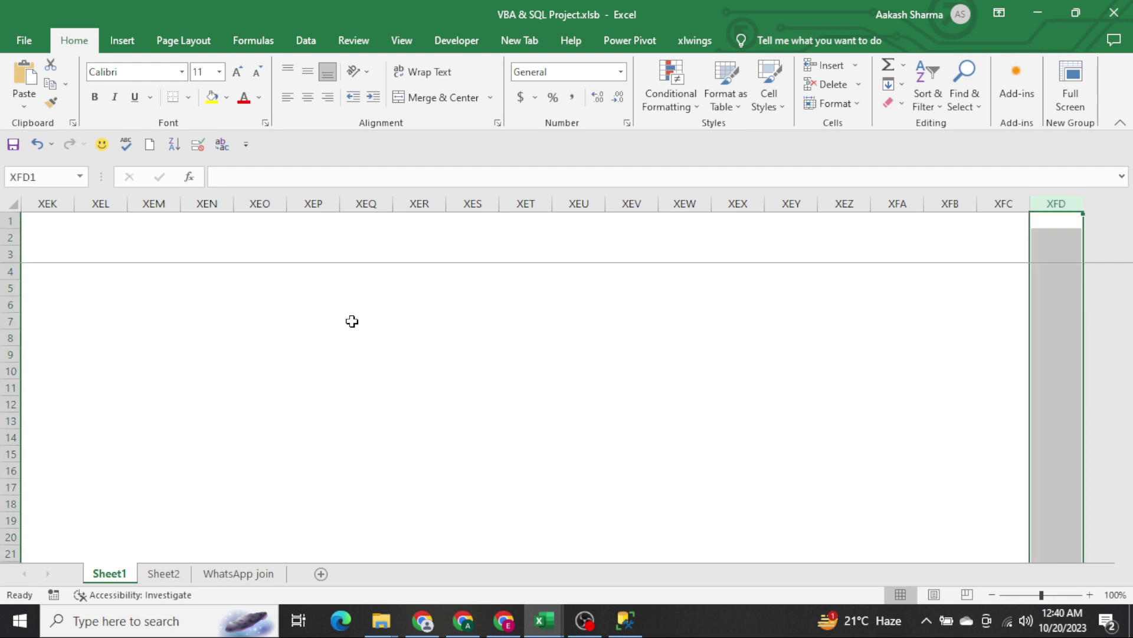
pyautogui.hotkey('alt', 'Tab')
# Write sh.Range("Xfd1").CopyFromRecordset rst followed by cnn.Close.
pyautogui.write('fo')
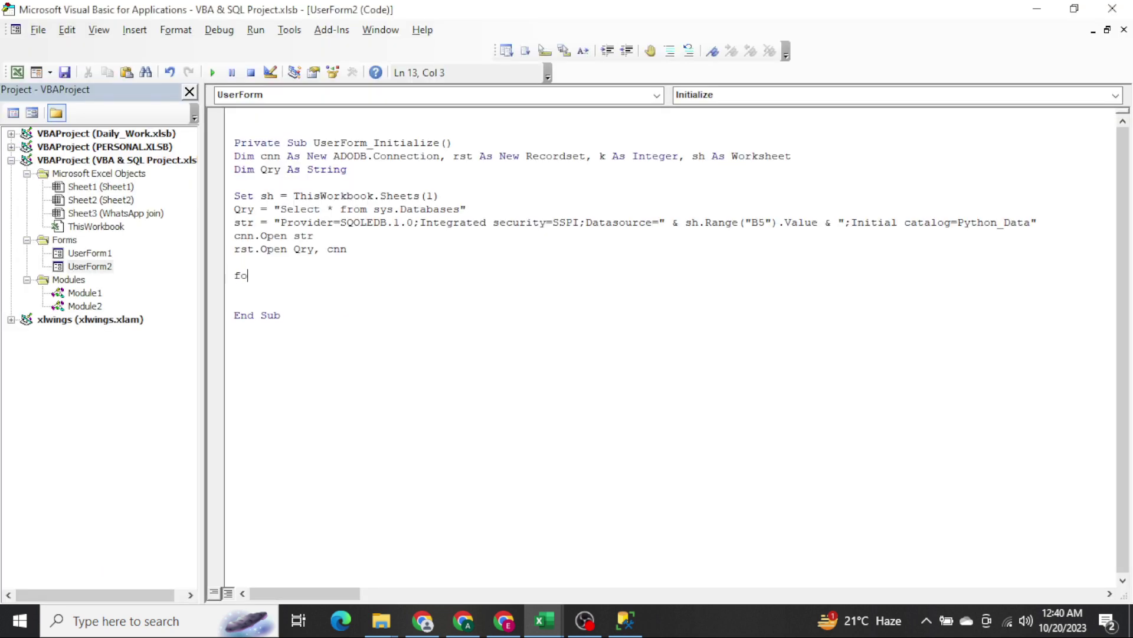
pyautogui.write('r k=')
pyautogui.press('BackSpace')
pyautogui.hotkey('ctrl', 'shift', 'Left')
pyautogui.hotkey('ctrl', 'shift', 'Left')
pyautogui.press('BackSpace')
pyautogui.press('BackSpace')
pyautogui.write('sh.Range')
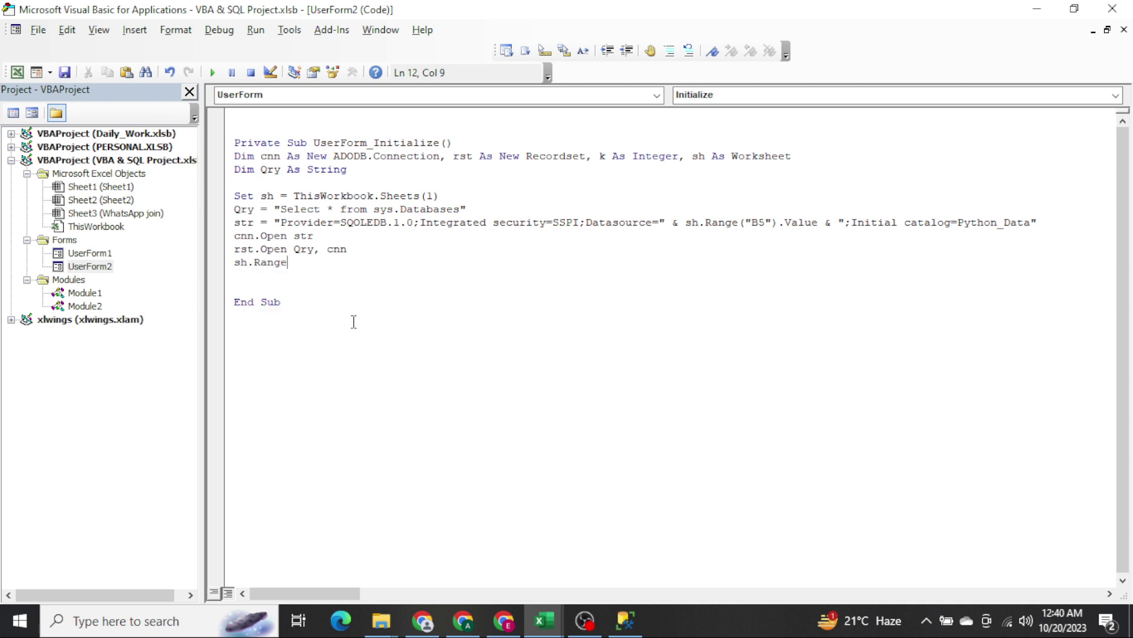
pyautogui.write('("X')
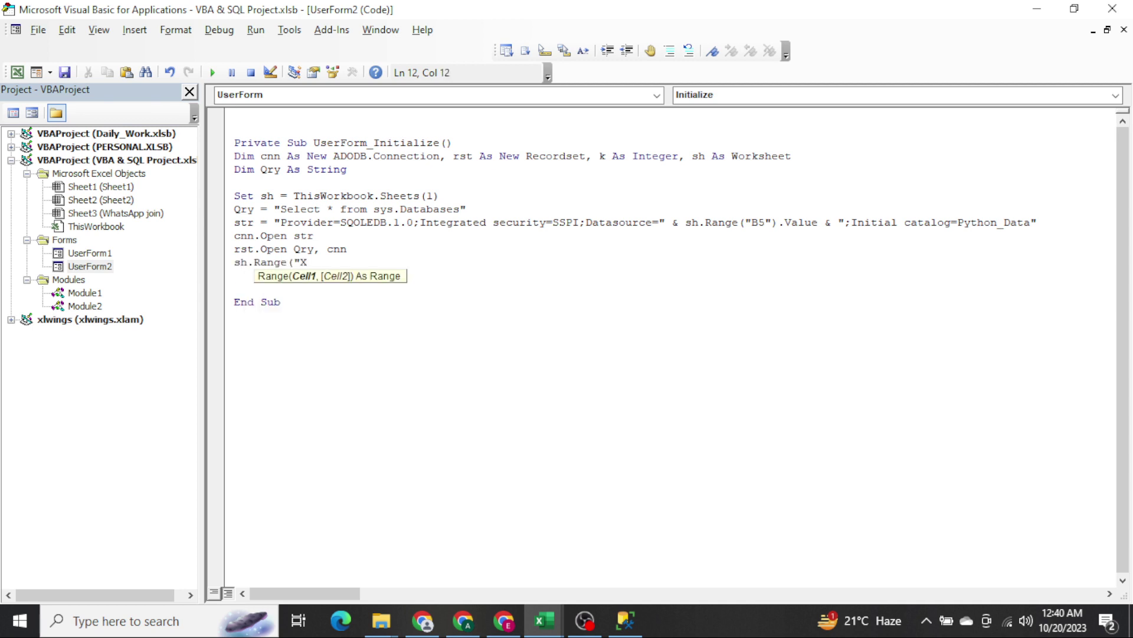
pyautogui.write('fd1")')
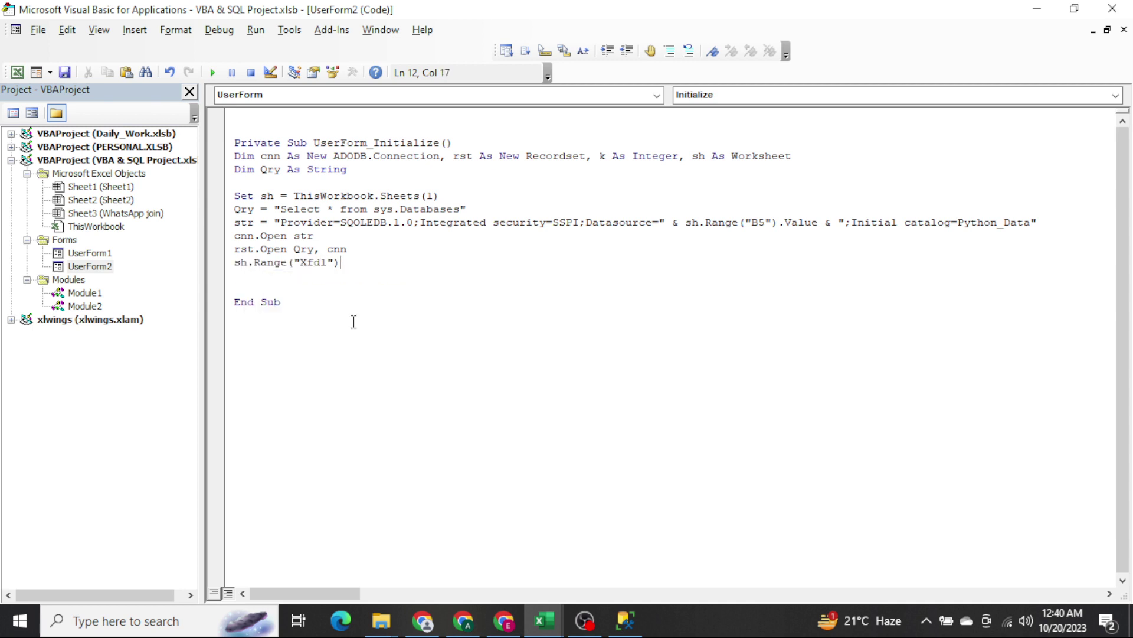
pyautogui.write('.cop')
pyautogui.press('Down')
pyautogui.press('Tab')
pyautogui.write('r')
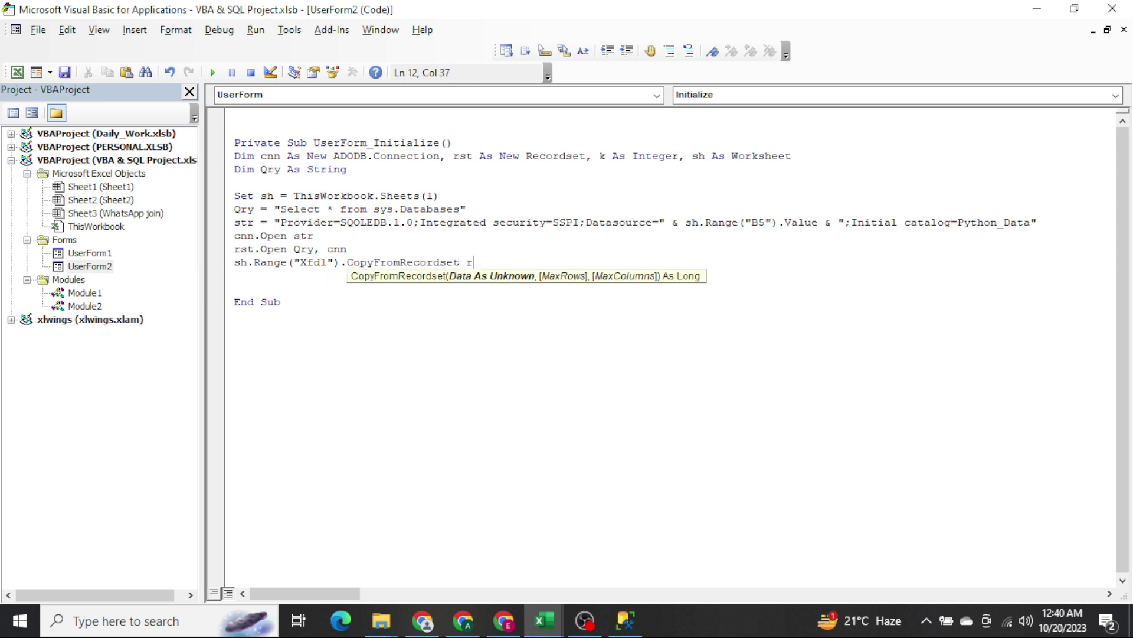
pyautogui.write('st')
pyautogui.press('Return')
pyautogui.write('cnnc.lo')
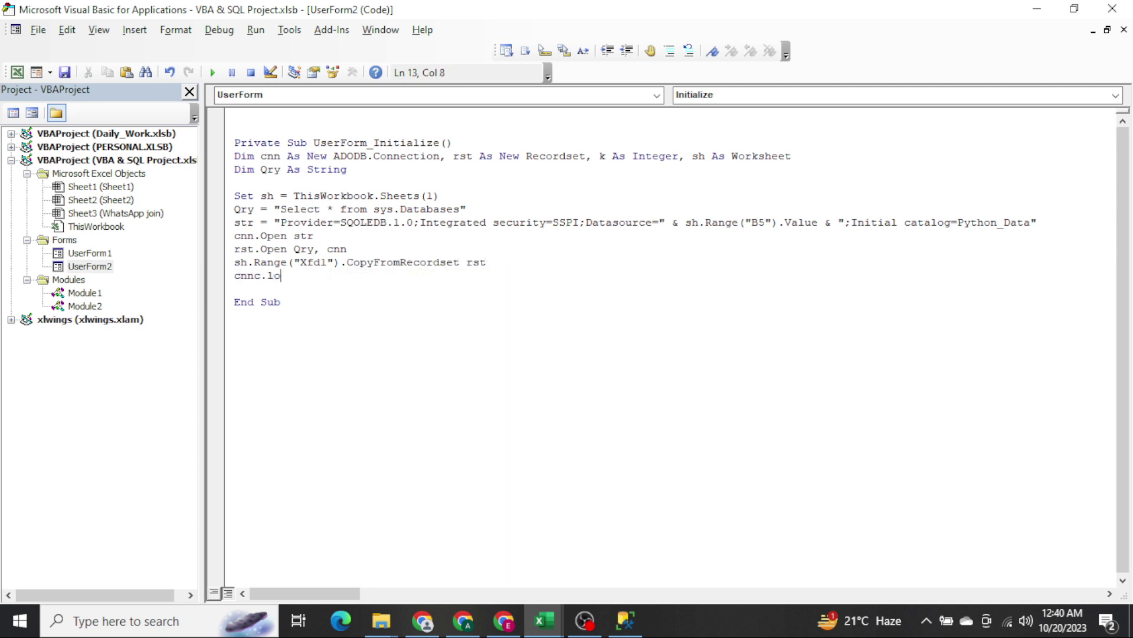
pyautogui.press('BackSpace')
pyautogui.press('BackSpace')
pyautogui.write('.')
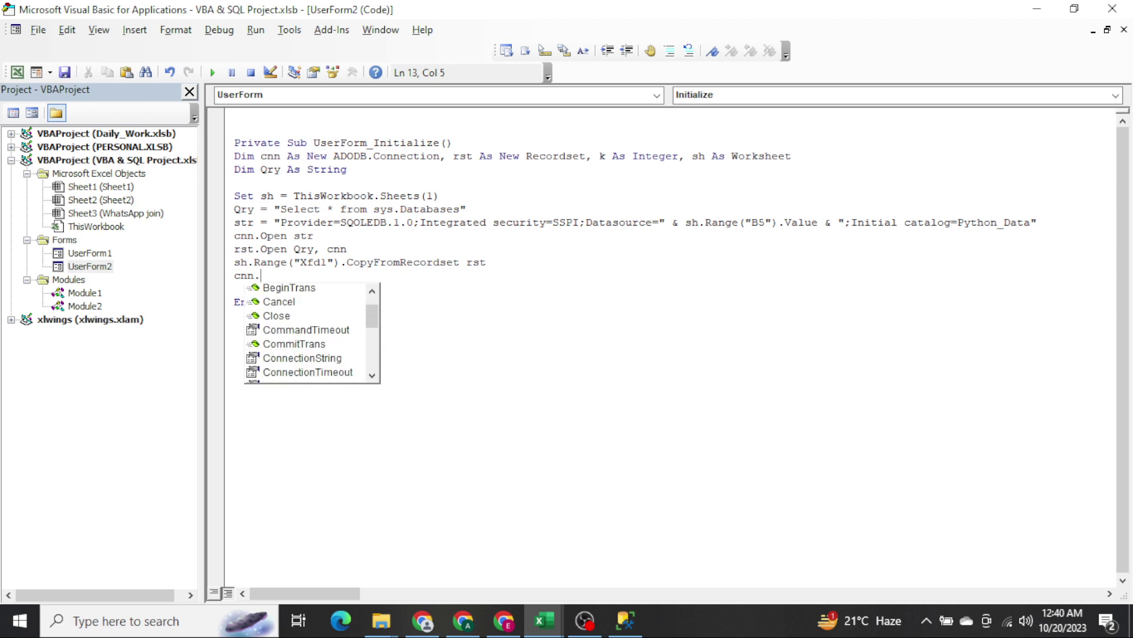
pyautogui.write('close')
pyautogui.press('Down')
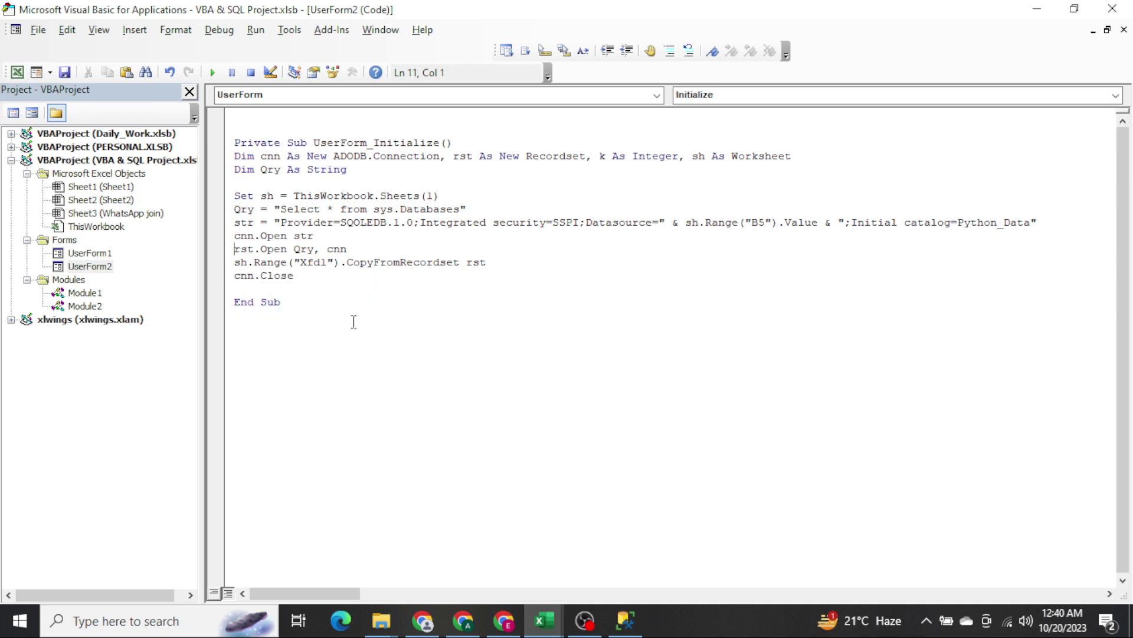
# Add sh.Range("Xfd1").EntireColumn.Clear after the Set sh line and space out the code sections.
pyautogui.press('Up')
pyautogui.press('Up')
pyautogui.press('Up')
pyautogui.press('Down')
pyautogui.press('End')
pyautogui.press('Return')
pyautogui.write('sh.r')
pyautogui.press('Tab')
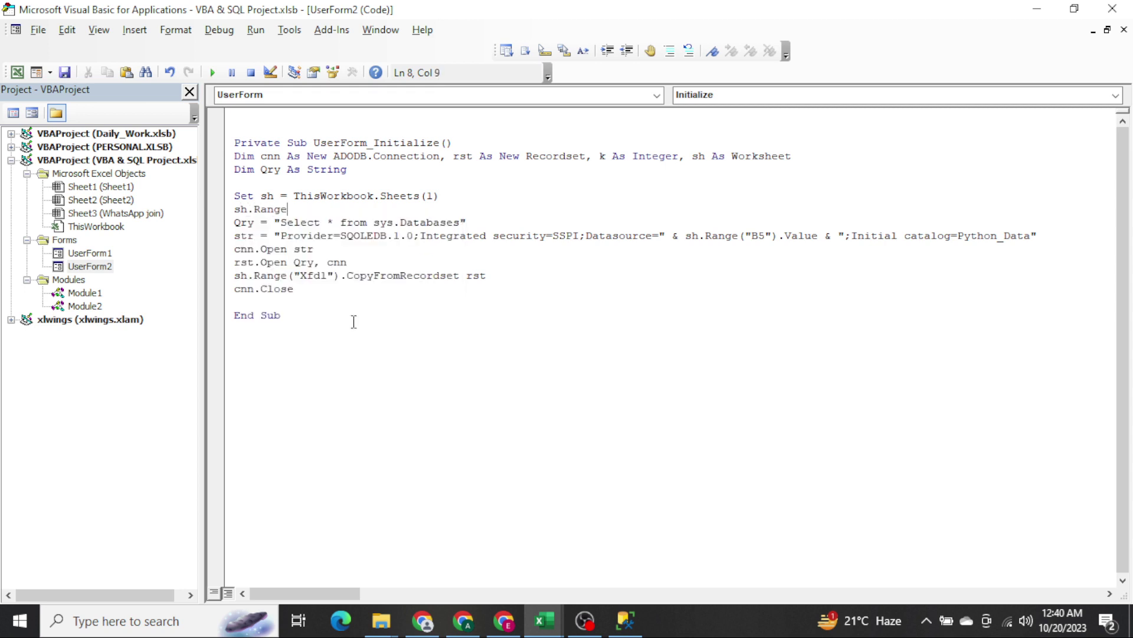
pyautogui.write('("')
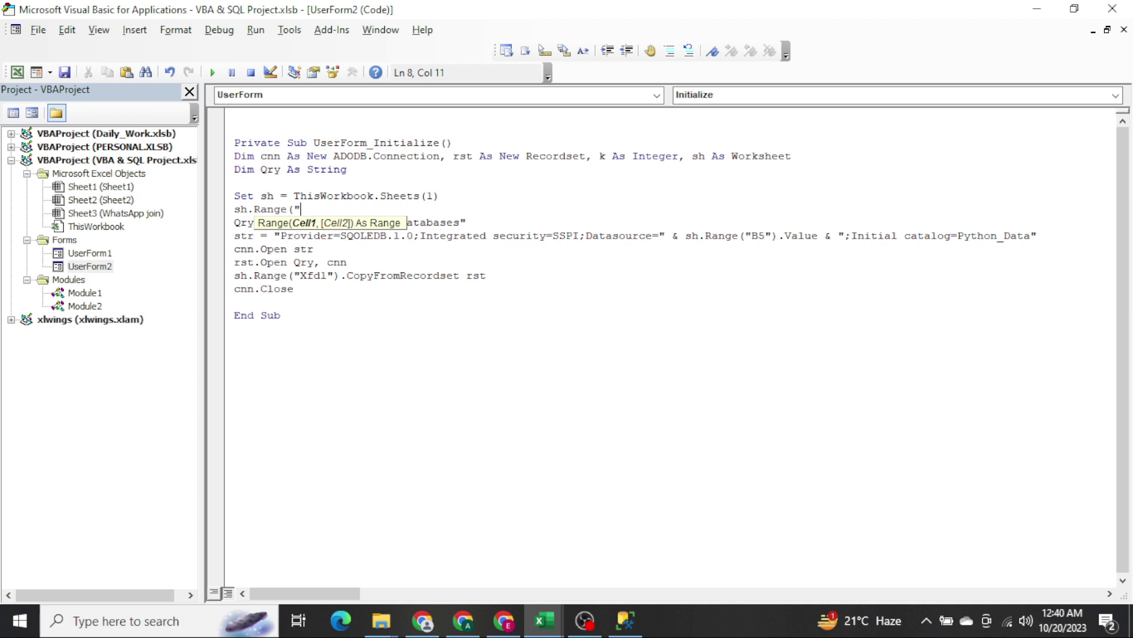
pyautogui.write('Xfdl").')
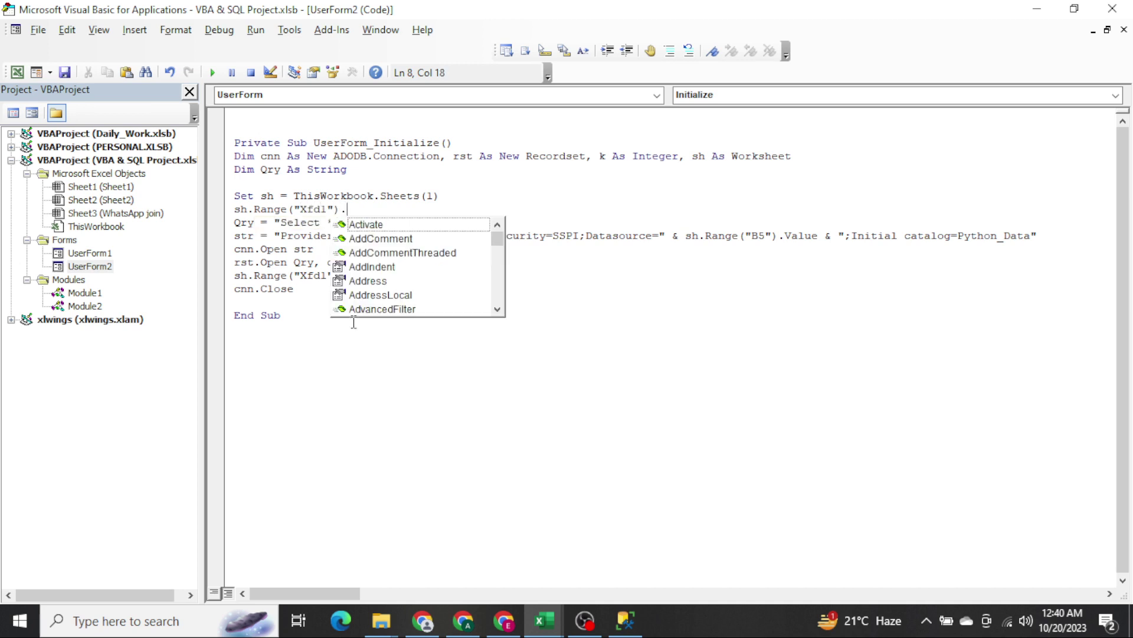
pyautogui.write('en')
pyautogui.write('.')
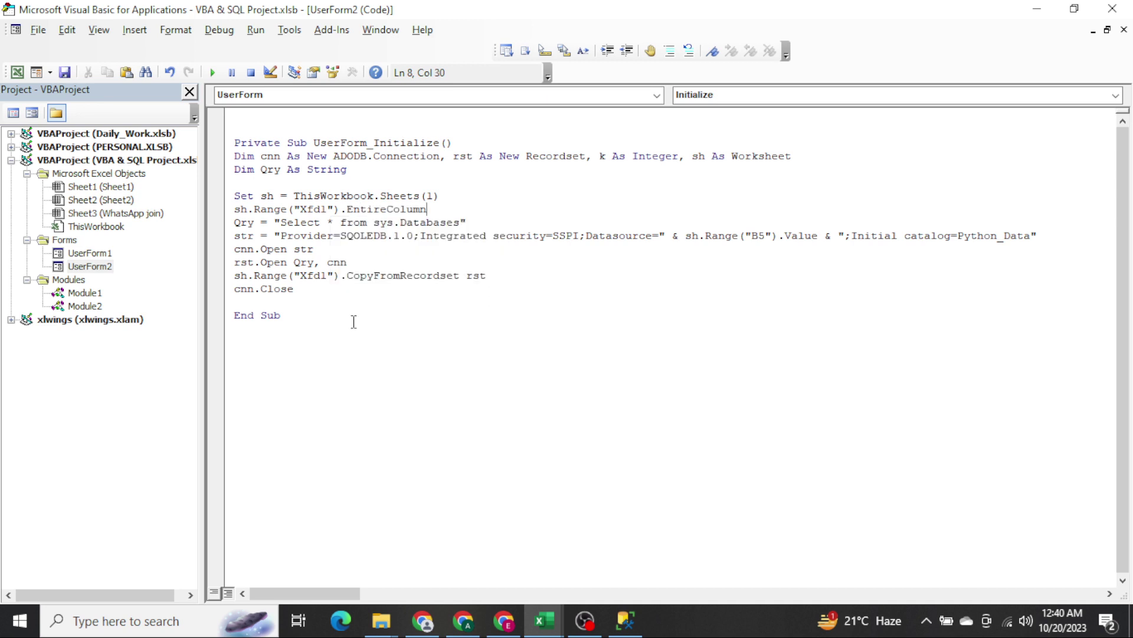
pyautogui.write('cle')
pyautogui.press('Return')
pyautogui.press('Up')
pyautogui.press('Return')
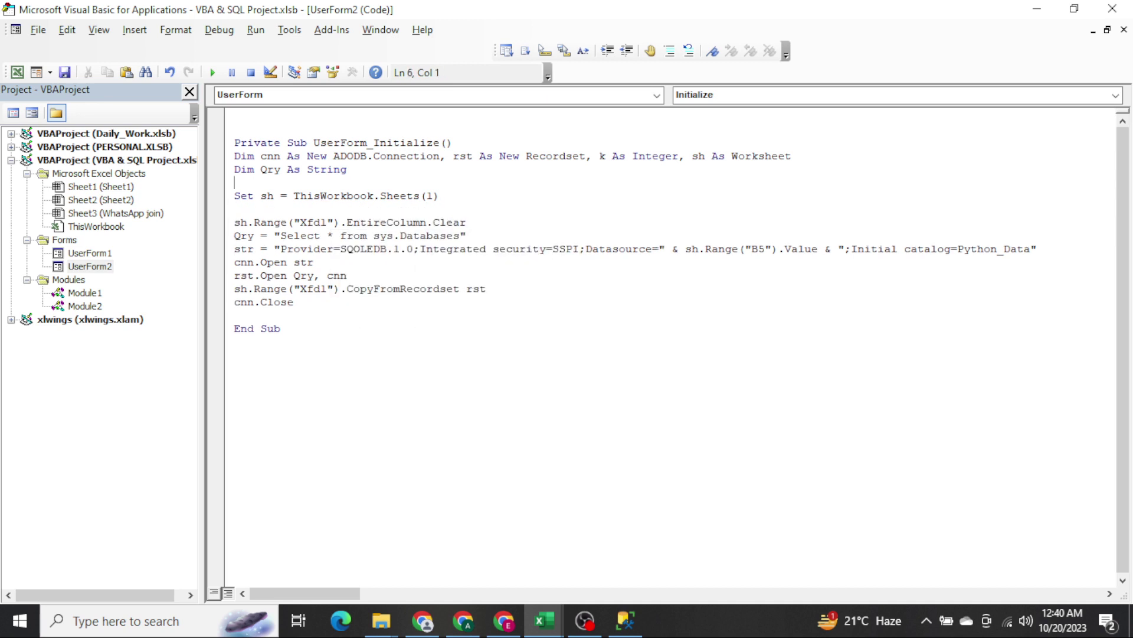
pyautogui.press('Up')
pyautogui.press('Up')
pyautogui.press('Return')
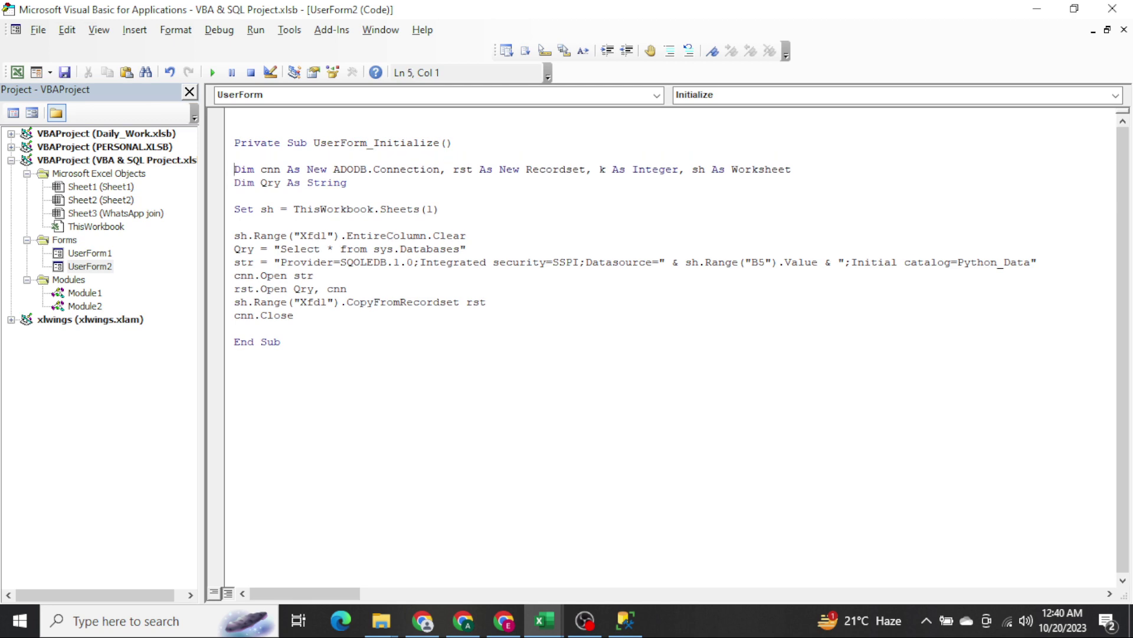
# Run the Initialize code and dismiss the compile error on str.
pyautogui.hotkey('alt', 'F11')
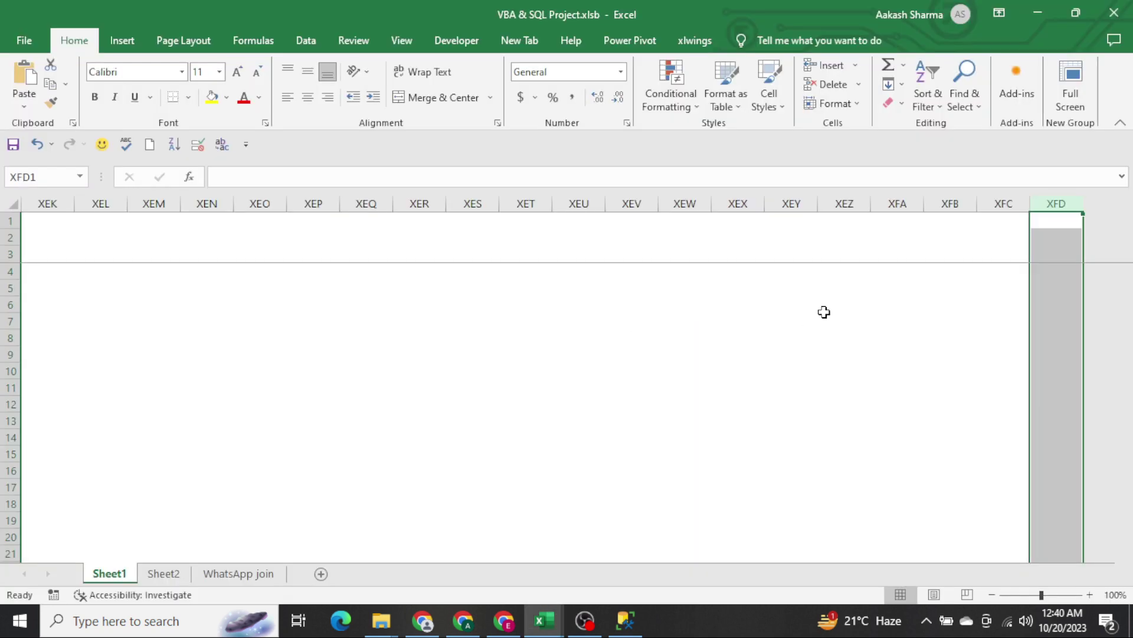
pyautogui.click(824, 312)
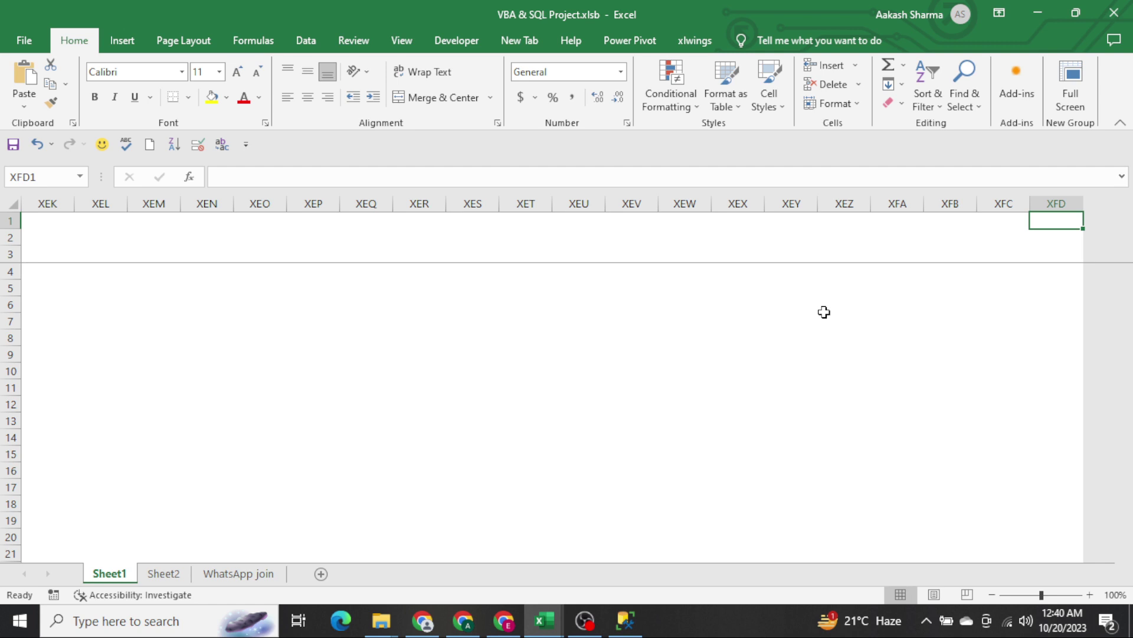
pyautogui.hotkey('alt', 'F11')
pyautogui.press('F5')
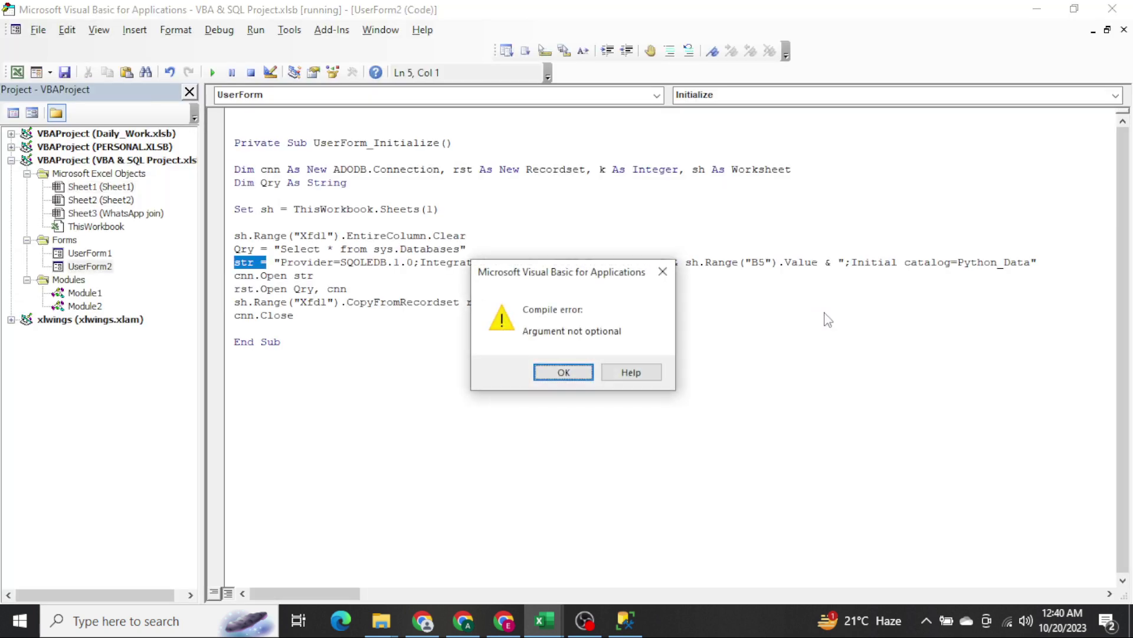
pyautogui.press('Return')
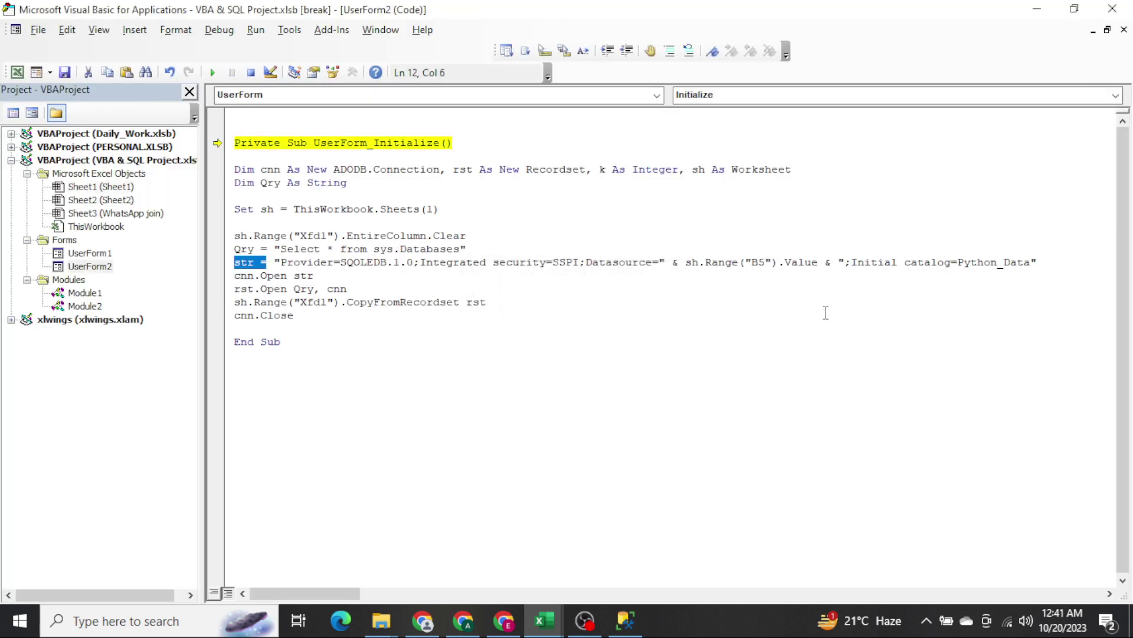
# Append ', str As String' to the Dim Qry line, rerun, and dismiss the provider-not-found error.
pyautogui.press('Up')
pyautogui.press('Up')
pyautogui.press('Up')
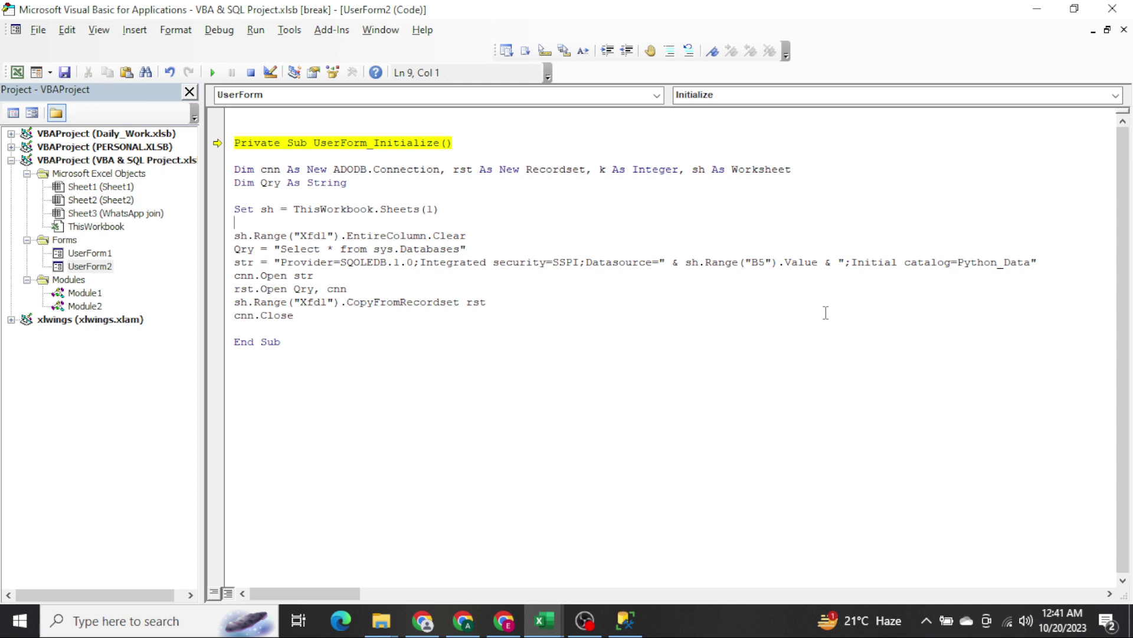
pyautogui.press('End')
pyautogui.write(',')
pyautogui.write('str as Stri')
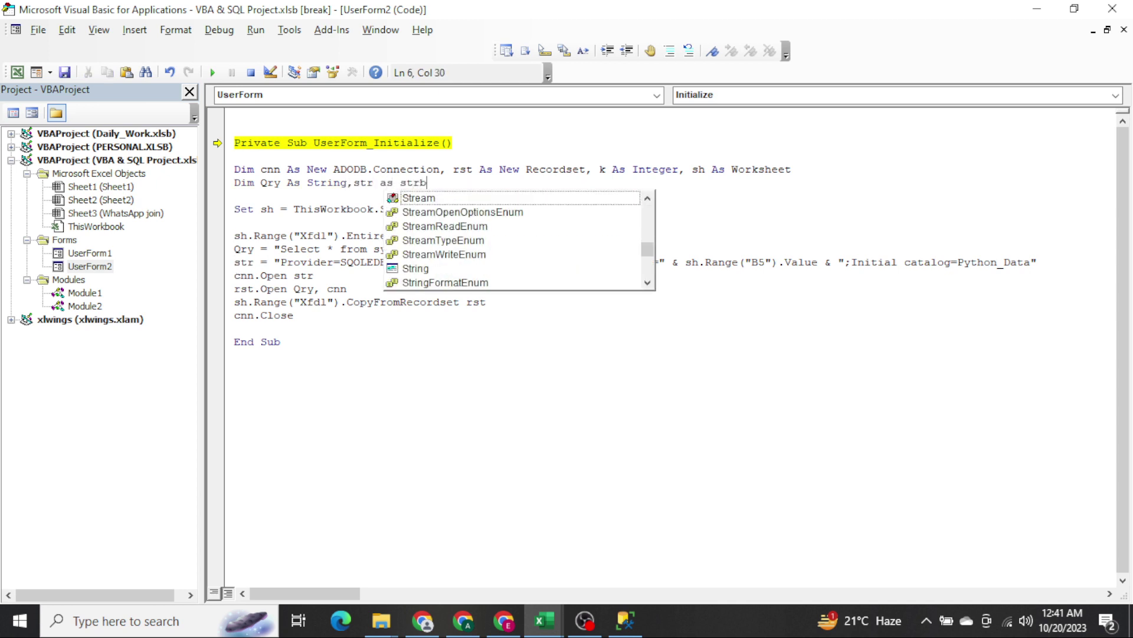
pyautogui.write('n')
pyautogui.press('Tab')
pyautogui.press('Down')
pyautogui.press('F5')
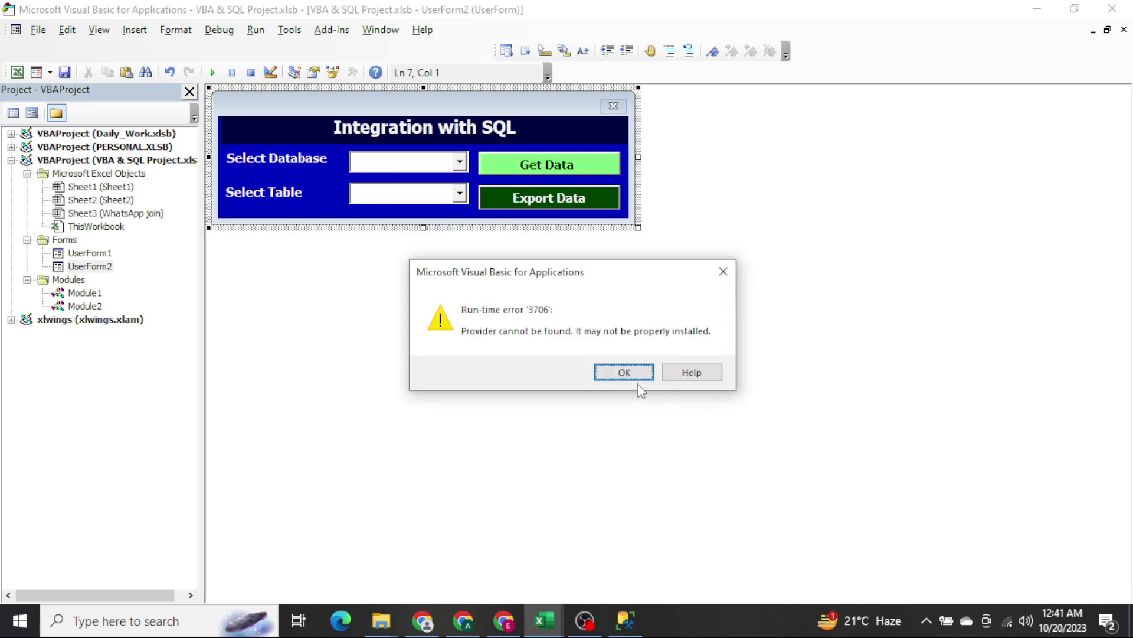
pyautogui.click(623, 372)
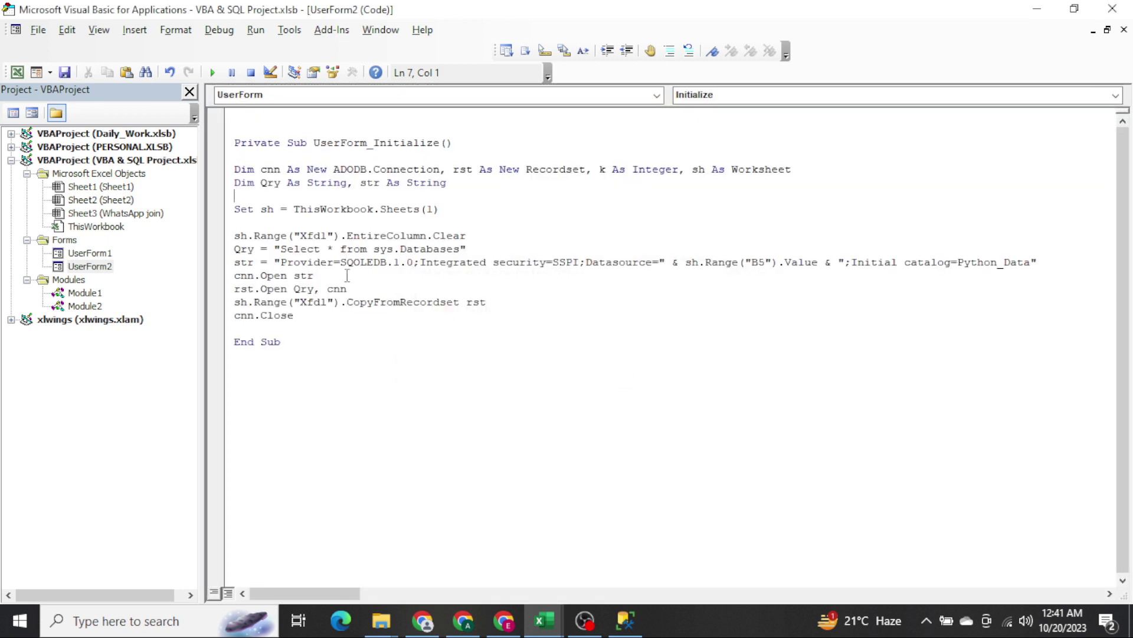
# Fix the misspelled provider name in the connection string and rerun, dismissing the repeated provider error.
pyautogui.click(383, 264)
pyautogui.press('BackSpace')
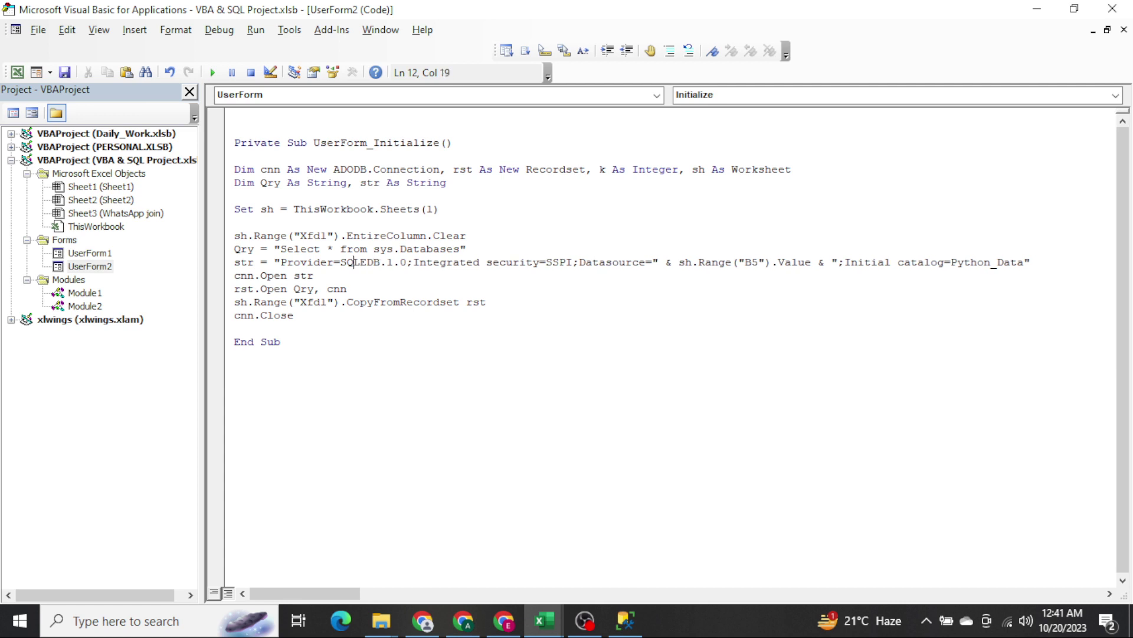
pyautogui.press('Right')
pyautogui.write('o')
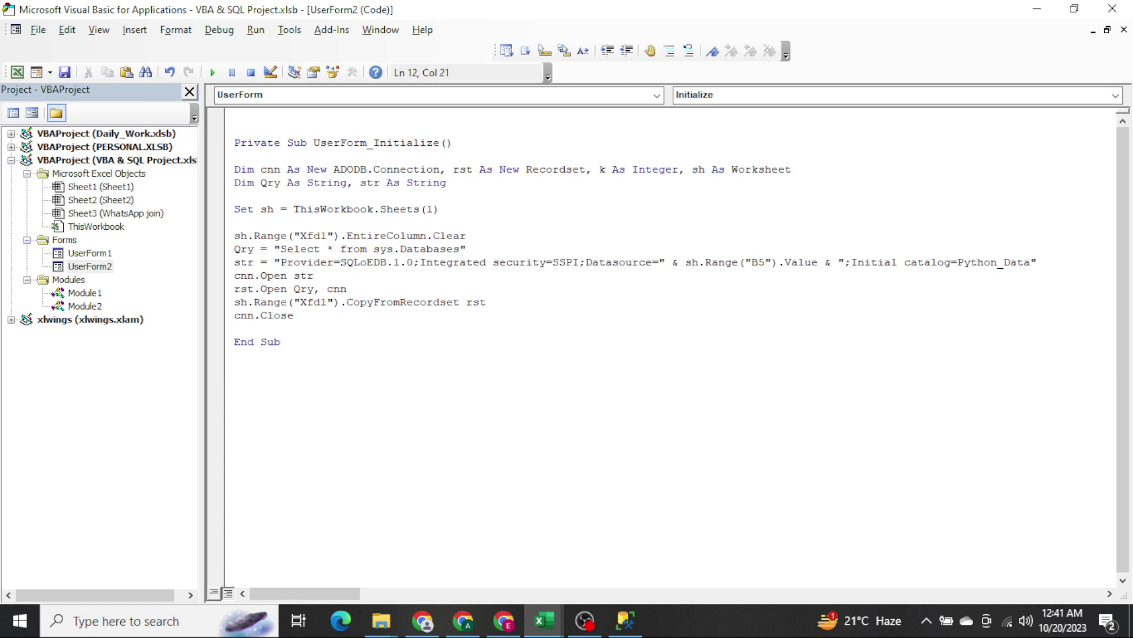
pyautogui.press('Up')
pyautogui.press('Home')
pyautogui.press('F5')
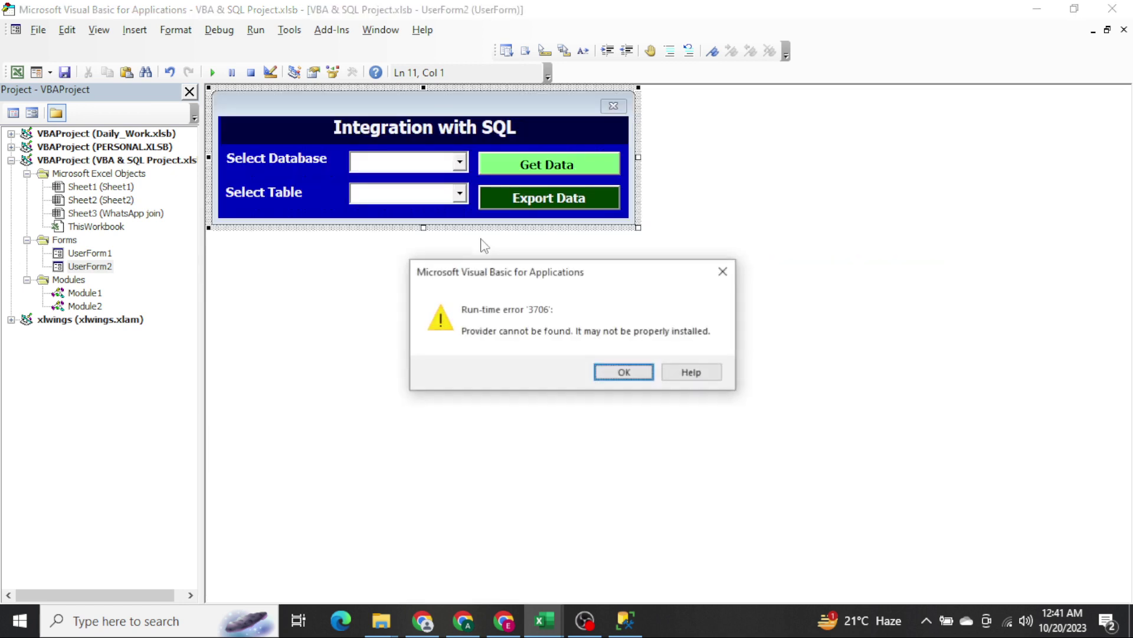
pyautogui.press('Return')
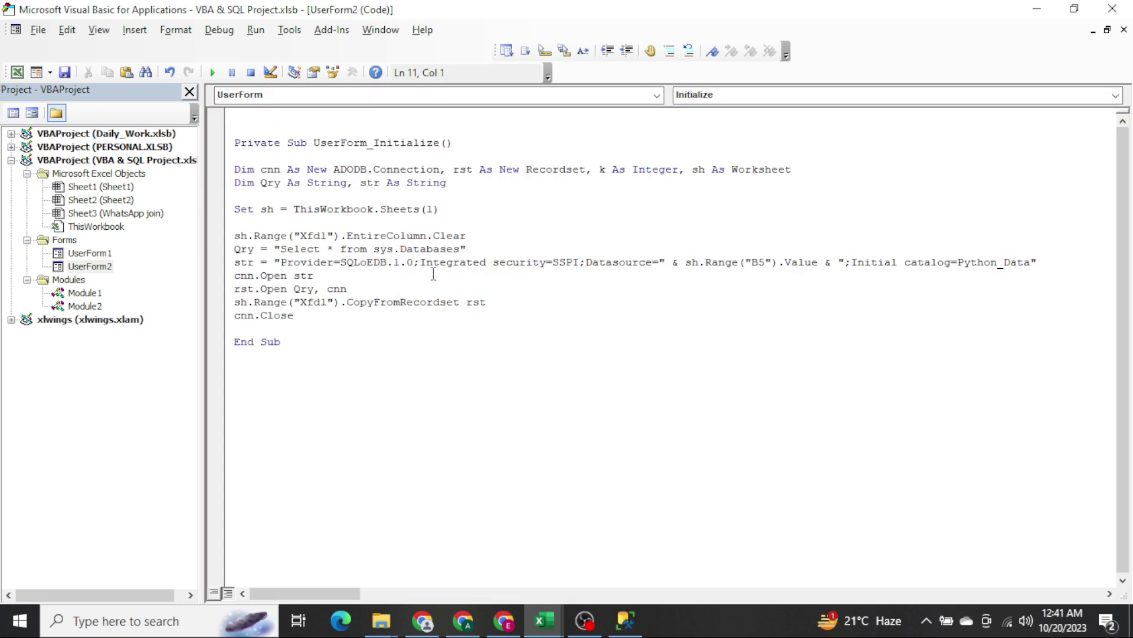
# Replace the provider with SQLOLEDB.1.0; and change Datasource to Data source.
pyautogui.doubleClick(374, 263)
pyautogui.hotkey('shift', 'Right')
pyautogui.hotkey('shift', 'Right')
pyautogui.hotkey('shift', 'Right')
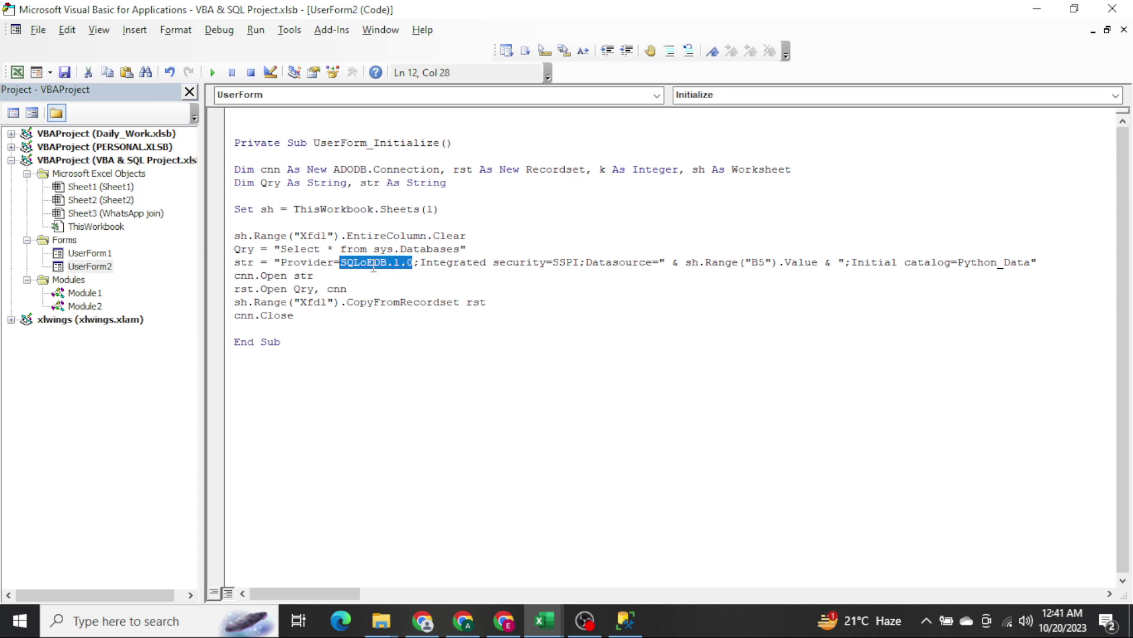
pyautogui.write('SQL')
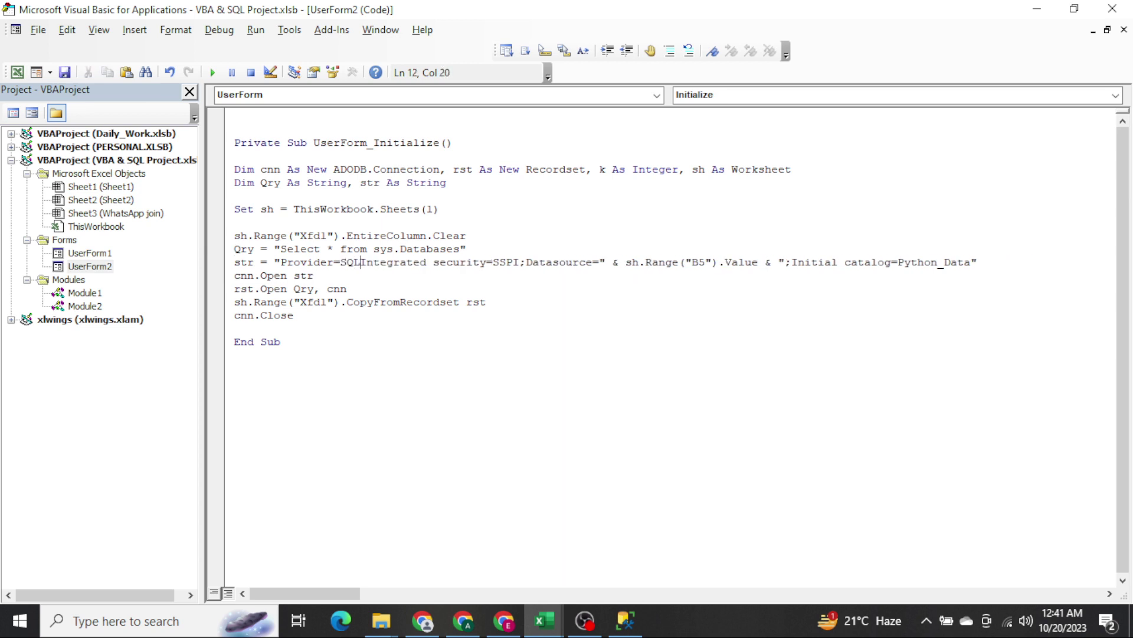
pyautogui.write('OLEDB')
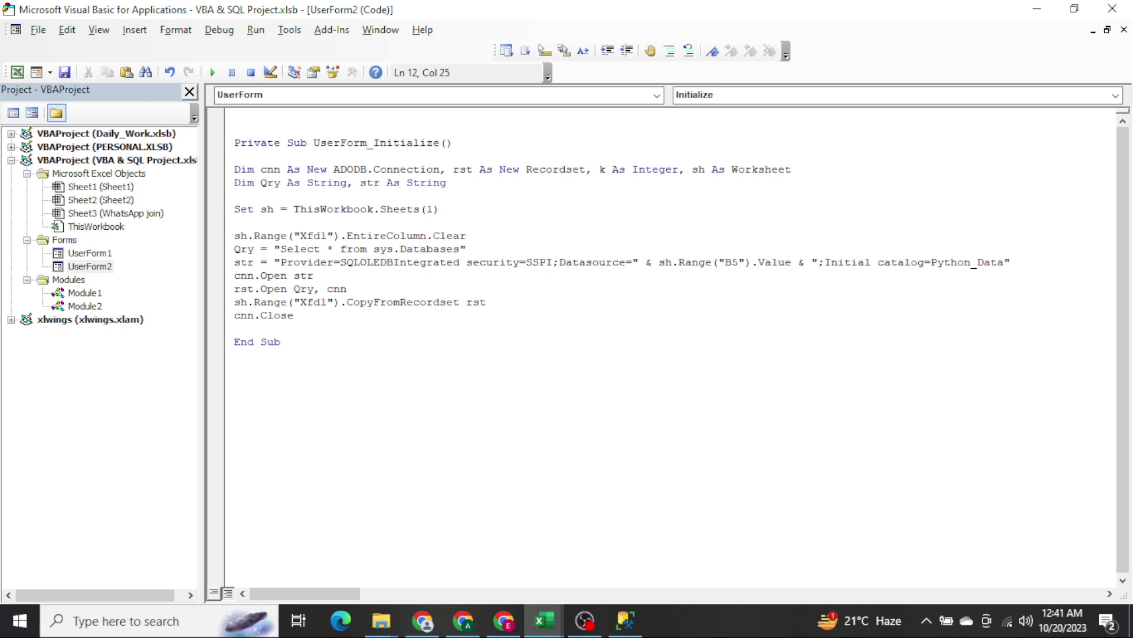
pyautogui.write('.1.0')
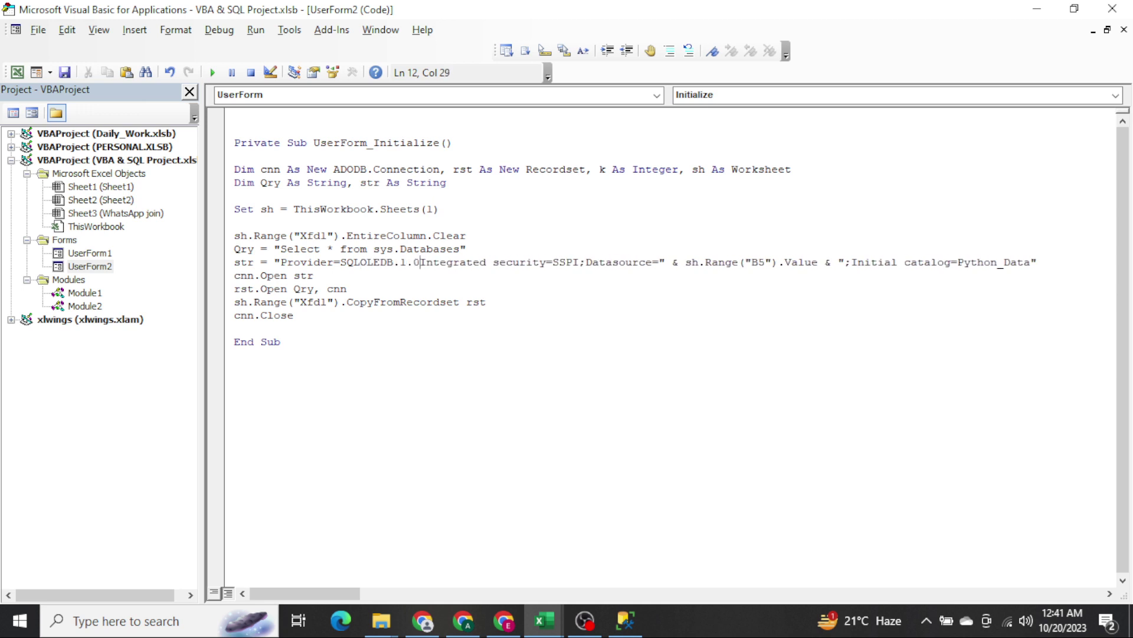
pyautogui.write(';')
pyautogui.press('Right')
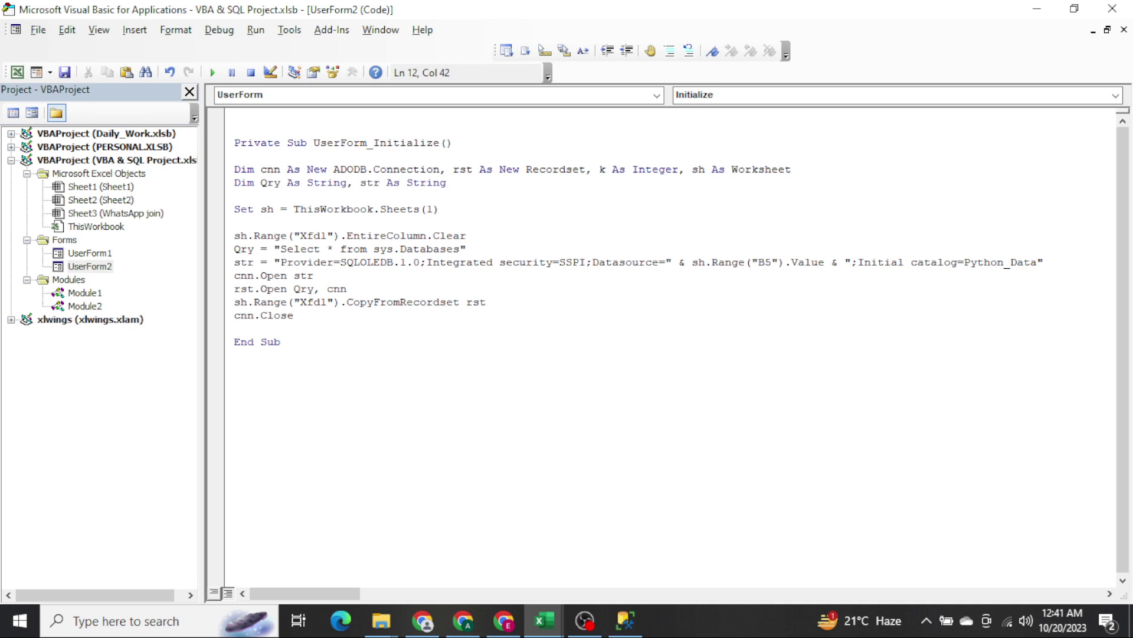
pyautogui.click(613, 262)
pyautogui.click(640, 262)
pyautogui.press('Left')
pyautogui.press('Left')
pyautogui.press('Home')
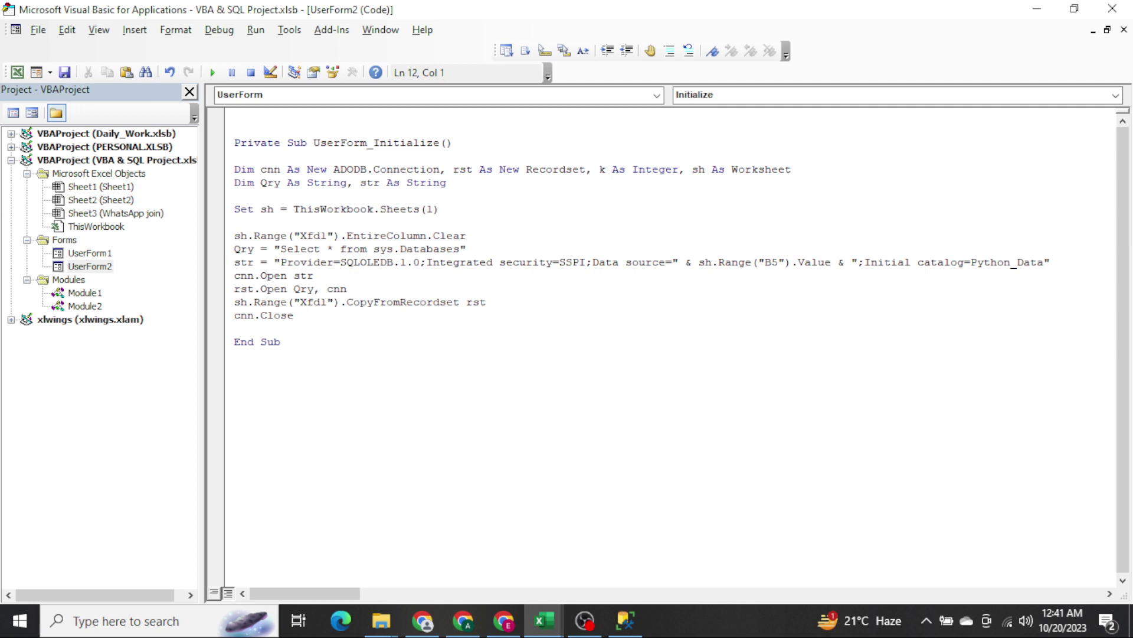
# Run the form, try the Select Database box, then close the form.
pyautogui.press('F5')
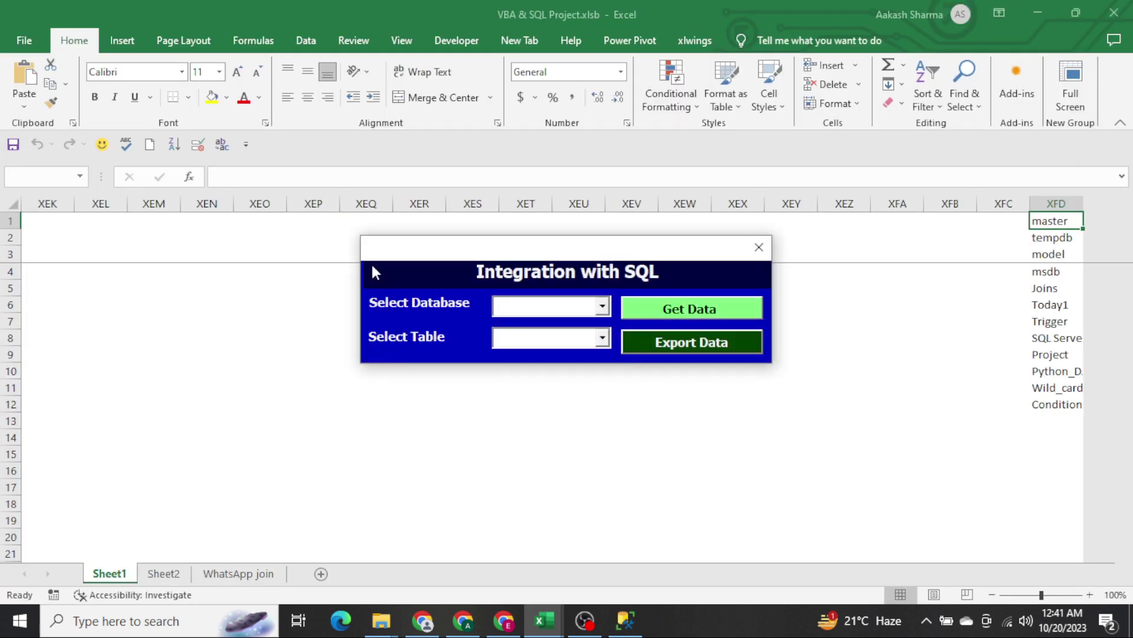
pyautogui.click(603, 307)
pyautogui.click(606, 312)
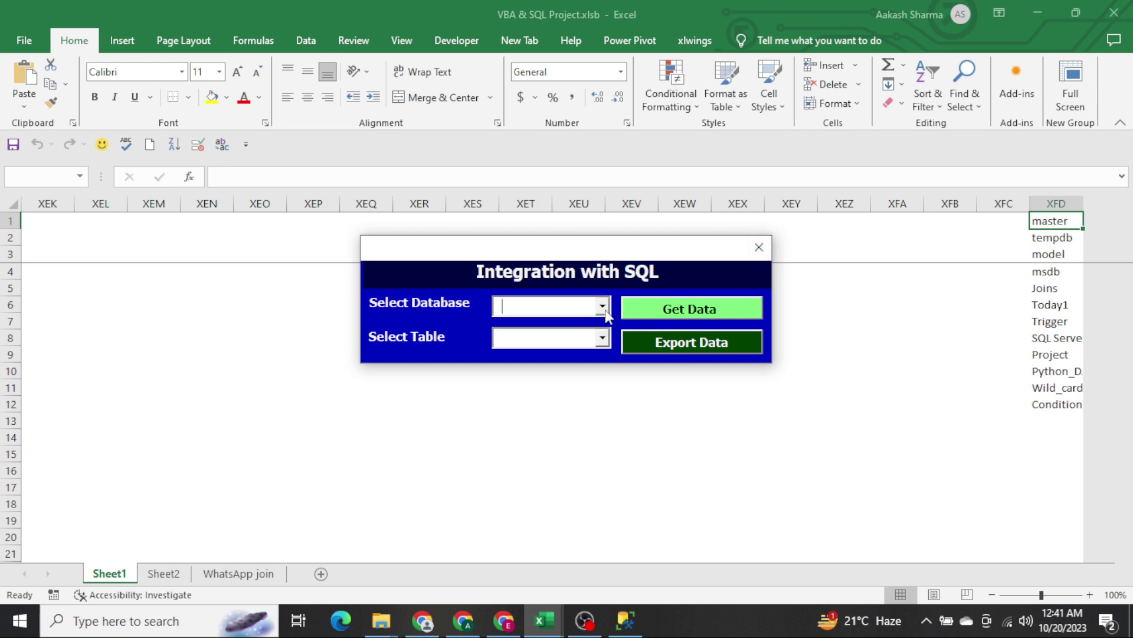
pyautogui.click(760, 244)
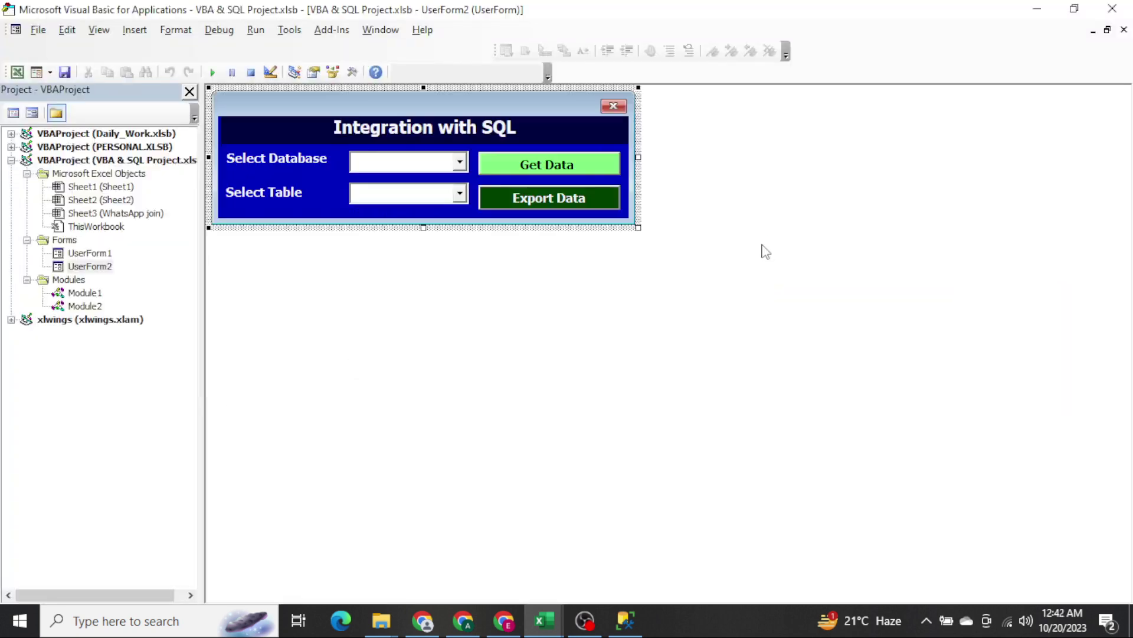
# Return to the VBA editor with the form's code open at the cnn.Close line.
pyautogui.hotkey('alt', 'Tab')
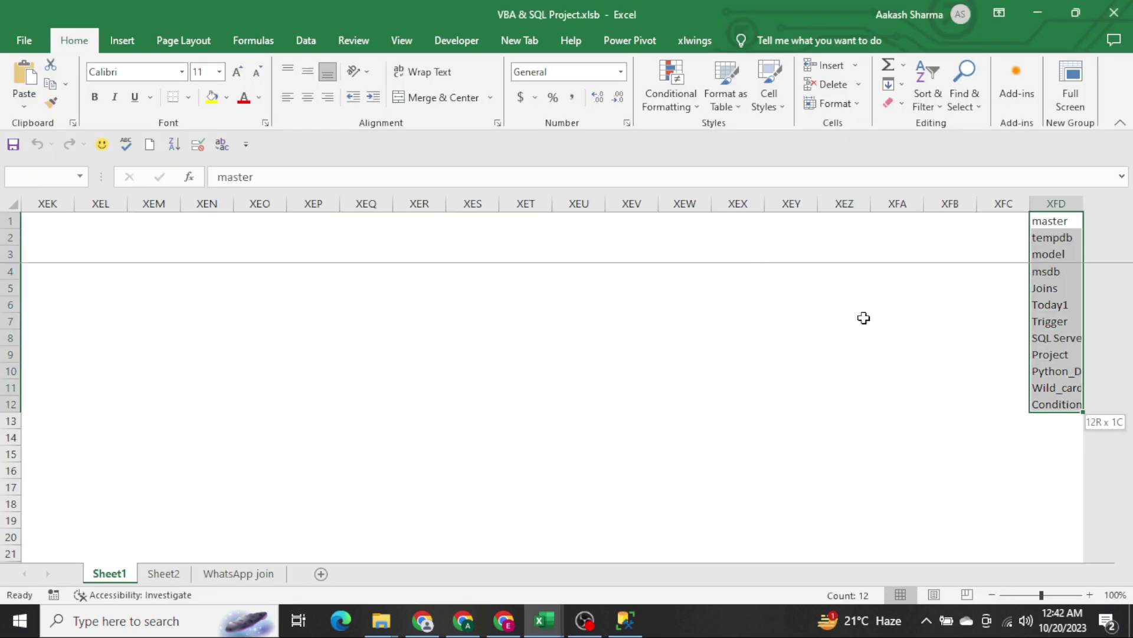
pyautogui.hotkey('alt', 'F11')
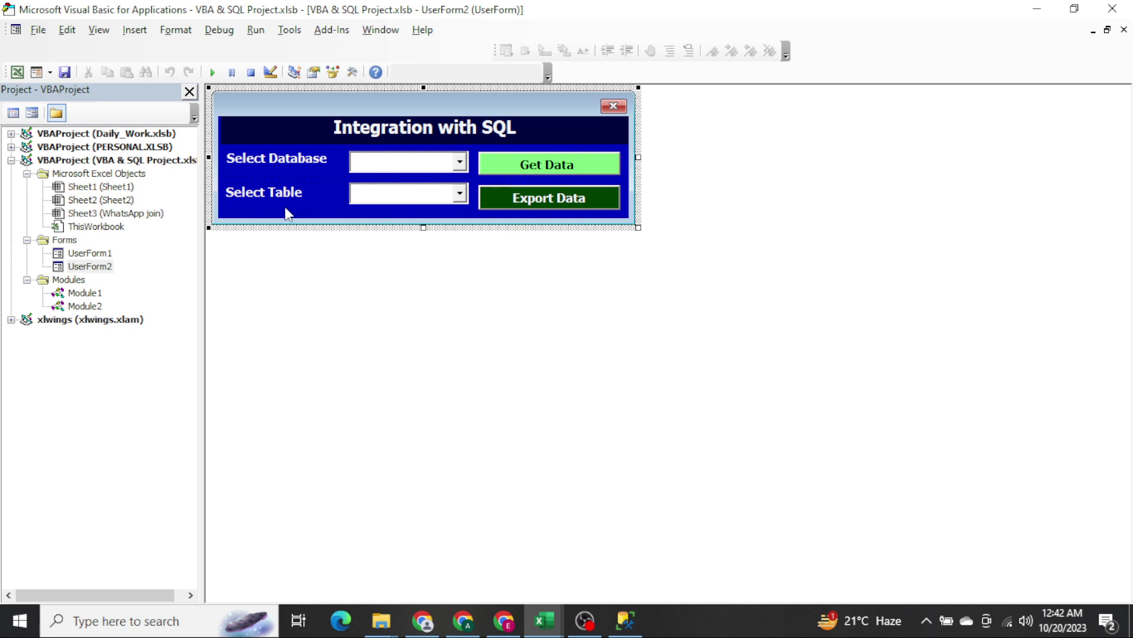
pyautogui.press('F7')
pyautogui.click(396, 321)
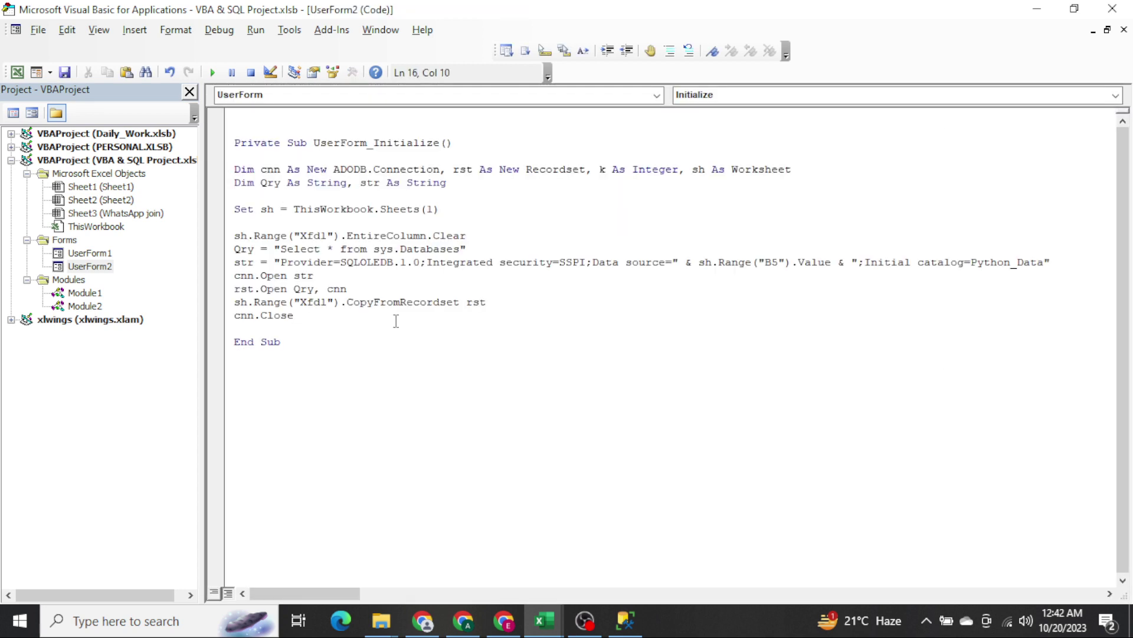
# After cnn.Close, add a With Me.ComboBox1 block holding a For K=1 loop to XFD's last row, ending with Next K.
pyautogui.press('Return')
pyautogui.press('Return')
pyautogui.write('WITH ')
pyautogui.write('ME.COM')
pyautogui.press('Tab')
pyautogui.press('Return')
pyautogui.press('Return')
pyautogui.press('Return')
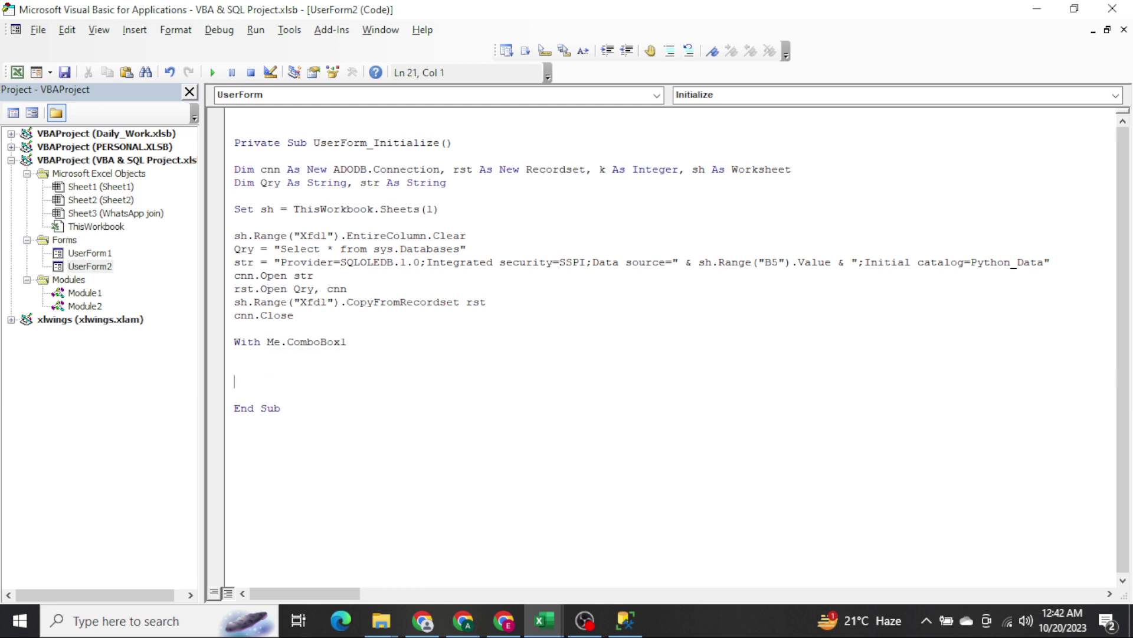
pyautogui.write('END WIT')
pyautogui.write('H')
pyautogui.press('Up')
pyautogui.press('Up')
pyautogui.write('FOR ')
pyautogui.write('K=1 TO SH')
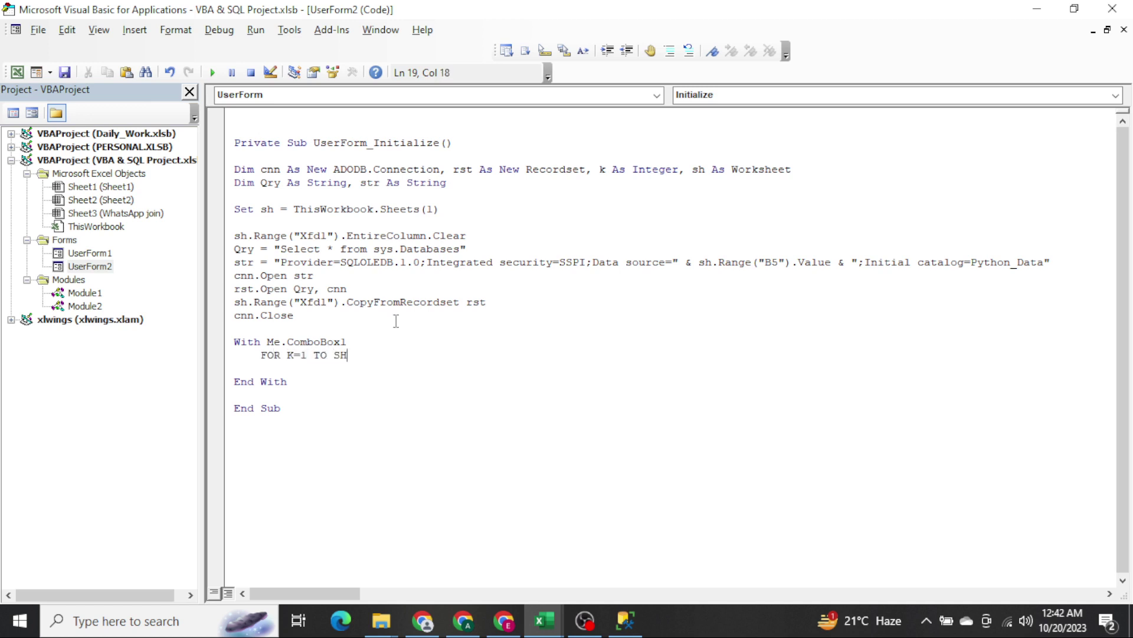
pyautogui.write('.Cells(ROWS.')
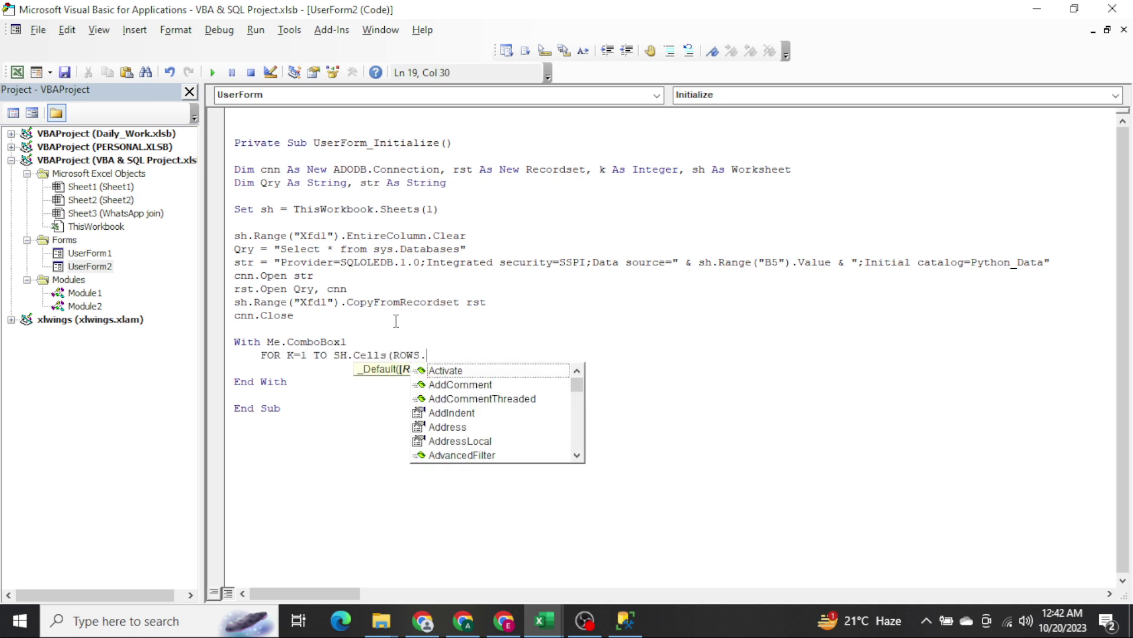
pyautogui.write('Count,"XFD"')
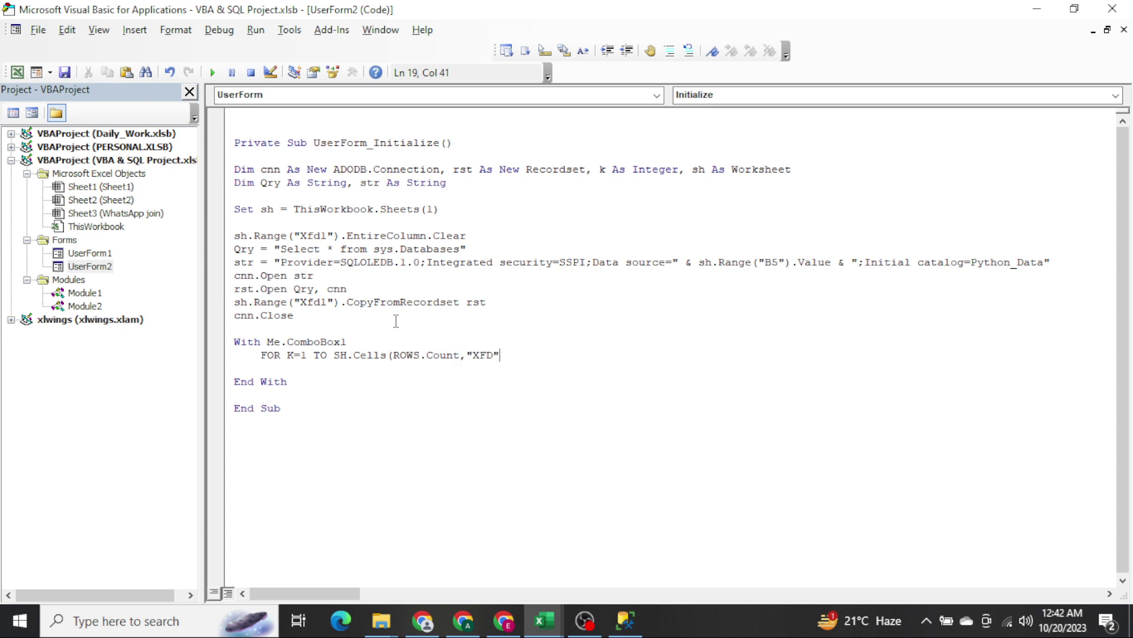
pyautogui.write(').END(XLUP')
pyautogui.write(').ROW')
pyautogui.press('Return')
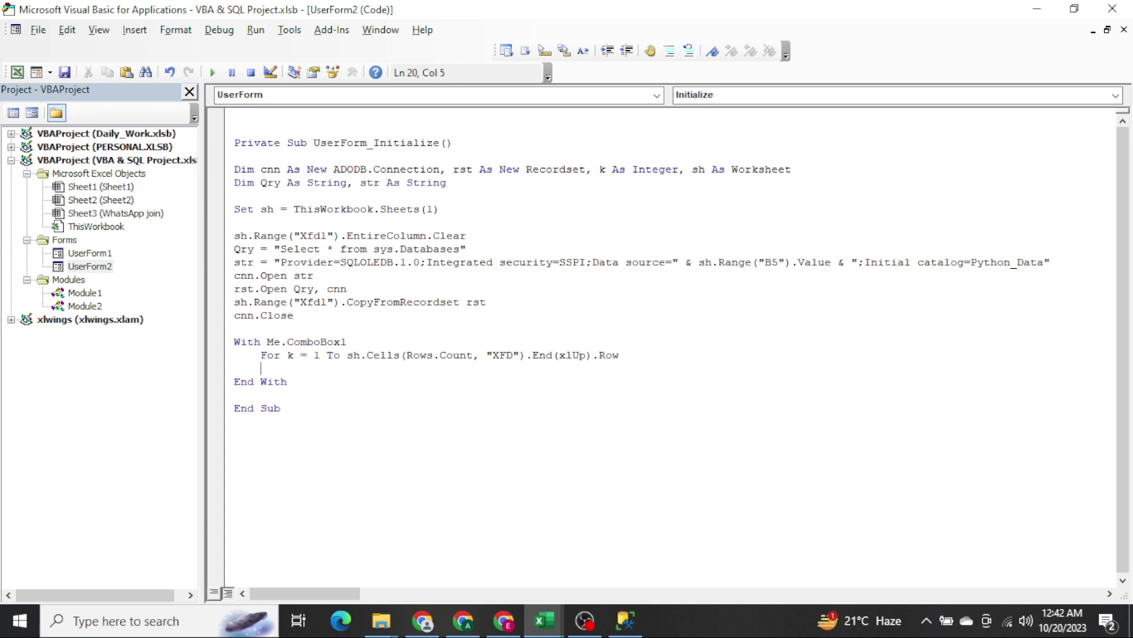
pyautogui.press('Return')
pyautogui.write('NEXT K')
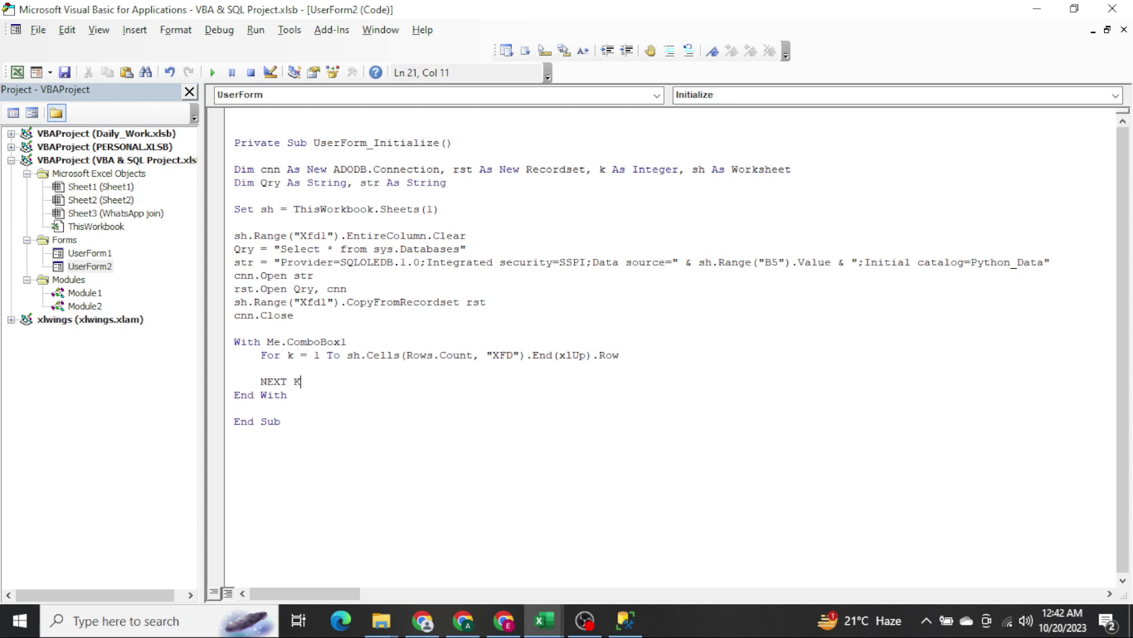
pyautogui.press('Up')
# Inside the loop add .AddItem SH.Range("XFD"&K).Value, then run the form.
pyautogui.write('.Ad')
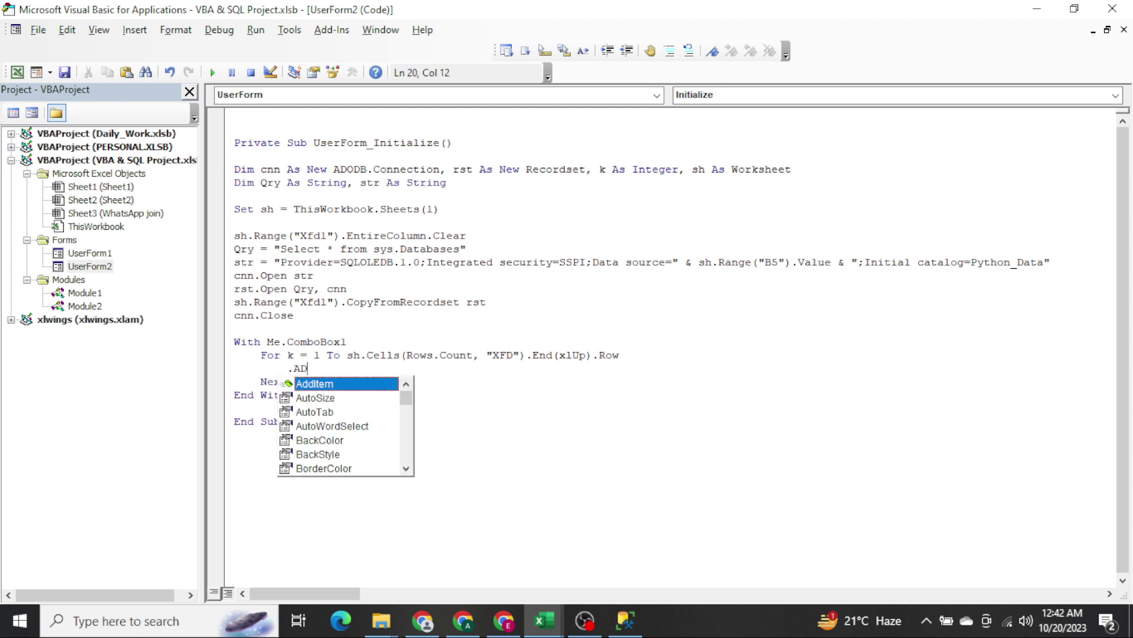
pyautogui.press('Tab')
pyautogui.write('SH.R')
pyautogui.press('Tab')
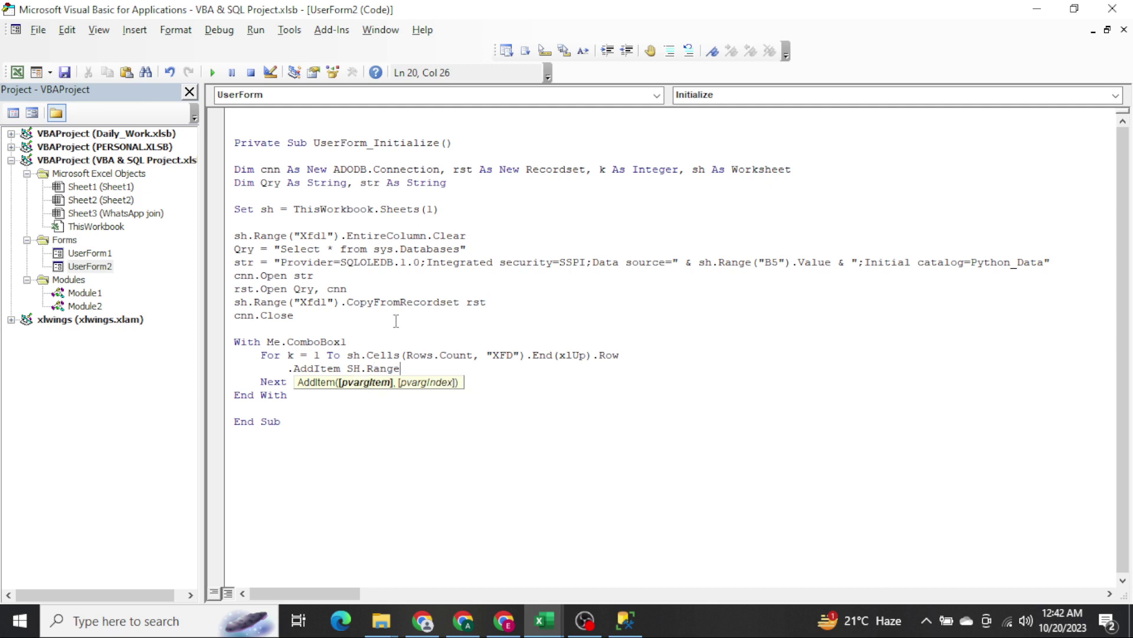
pyautogui.write('("XFD1"')
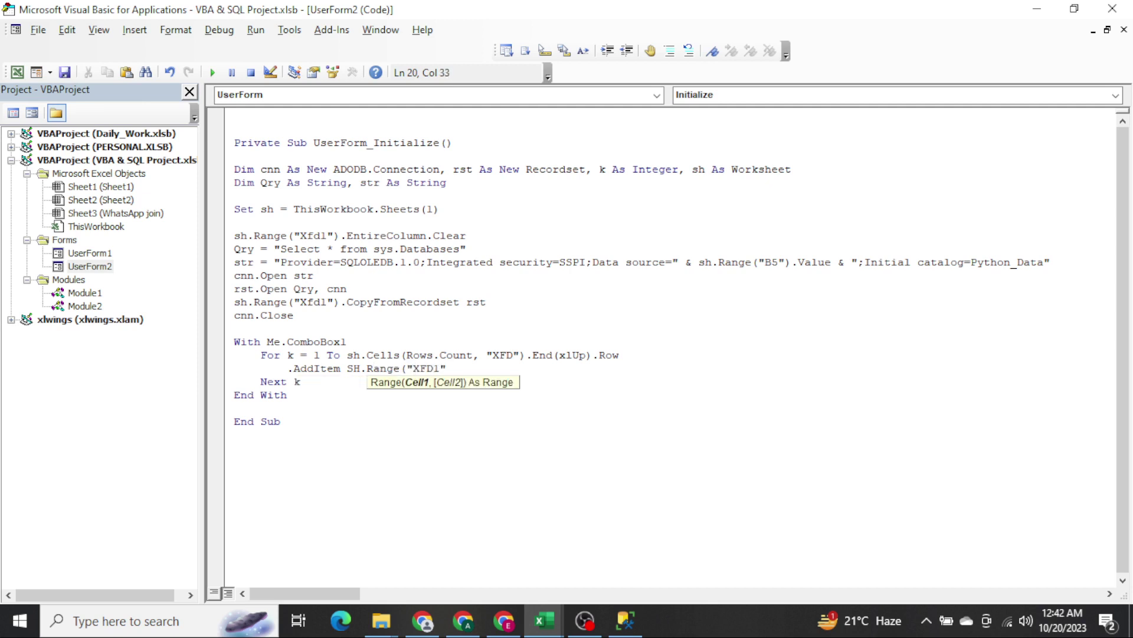
pyautogui.press('BackSpace')
pyautogui.press('BackSpace')
pyautogui.write('"&K)')
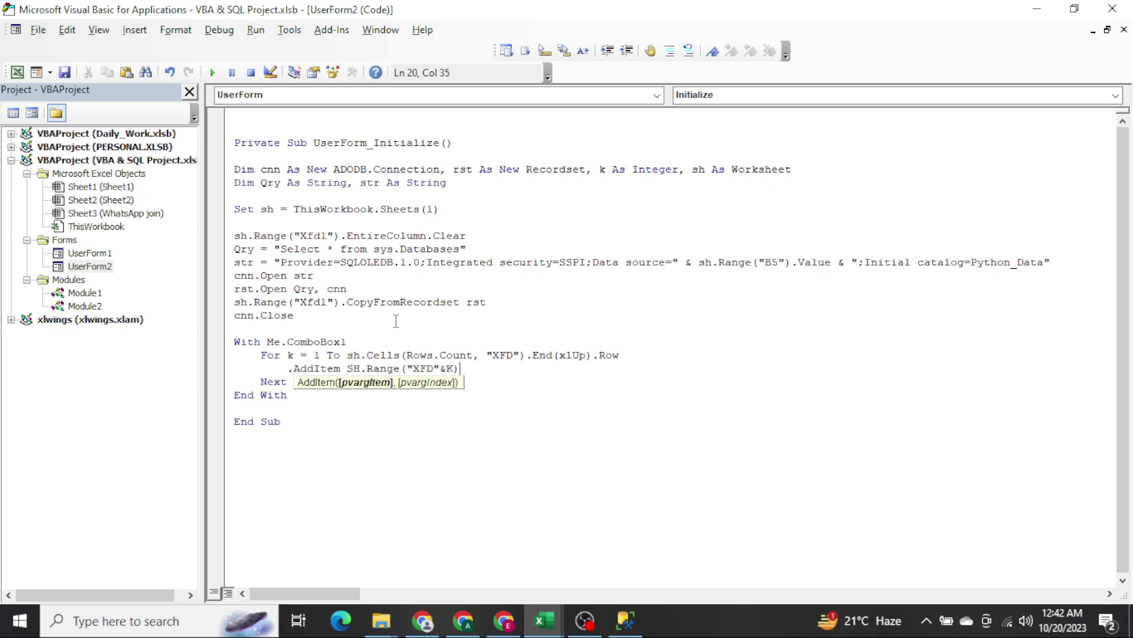
pyautogui.write('.valu')
pyautogui.press('Tab')
pyautogui.press('Down')
pyautogui.press('Down')
pyautogui.press('Home')
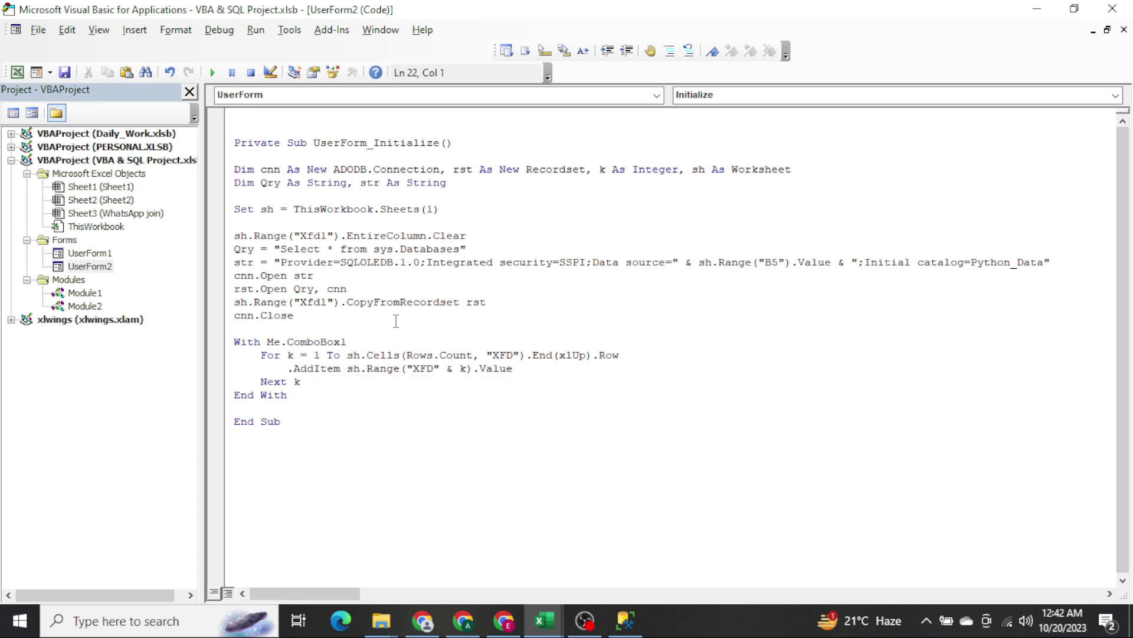
pyautogui.press('F5')
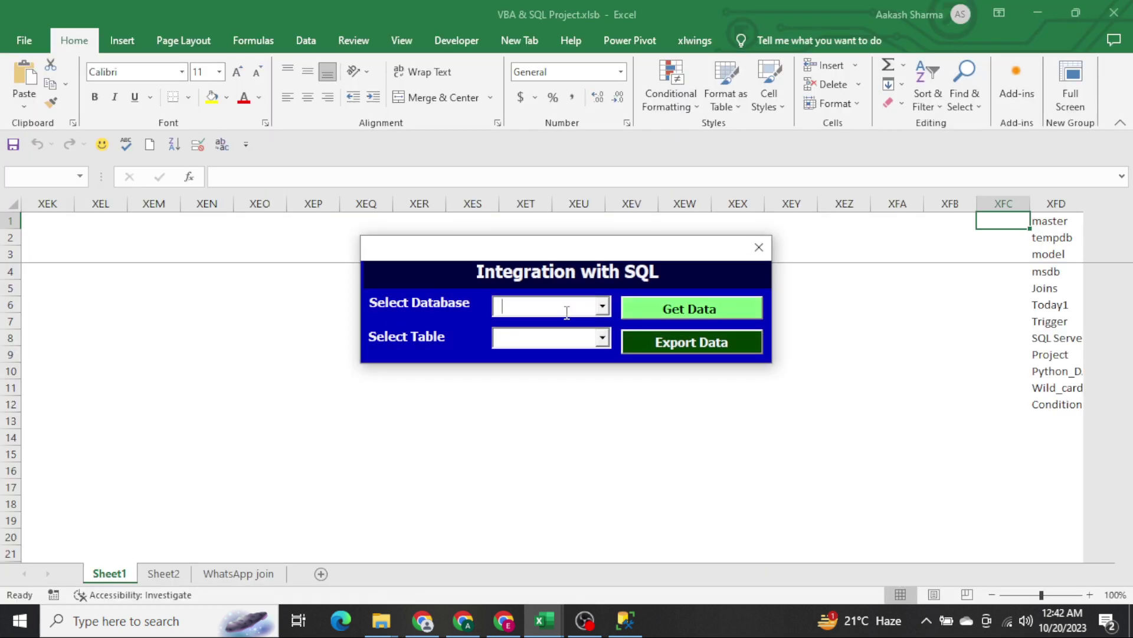
# Open the form's database list, close the form, and select the database names in column XFD.
pyautogui.click(602, 306)
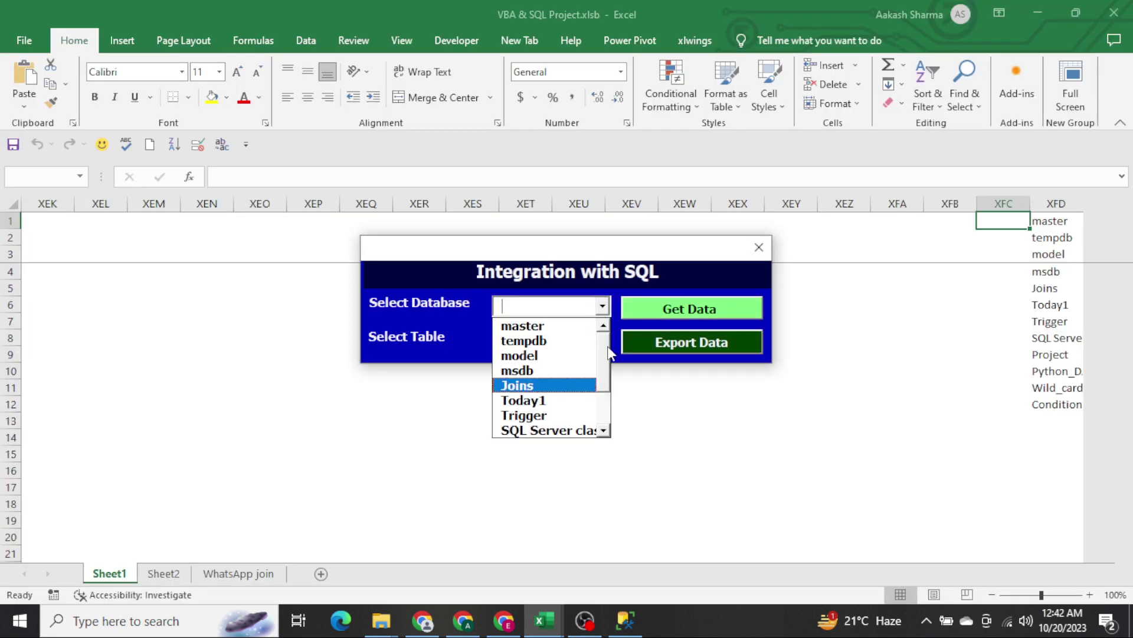
pyautogui.moveTo(603, 363)
pyautogui.mouseDown()
pyautogui.moveTo(603, 390)
pyautogui.moveTo(604, 354)
pyautogui.moveTo(604, 378)
pyautogui.mouseUp()
pyautogui.click(758, 246)
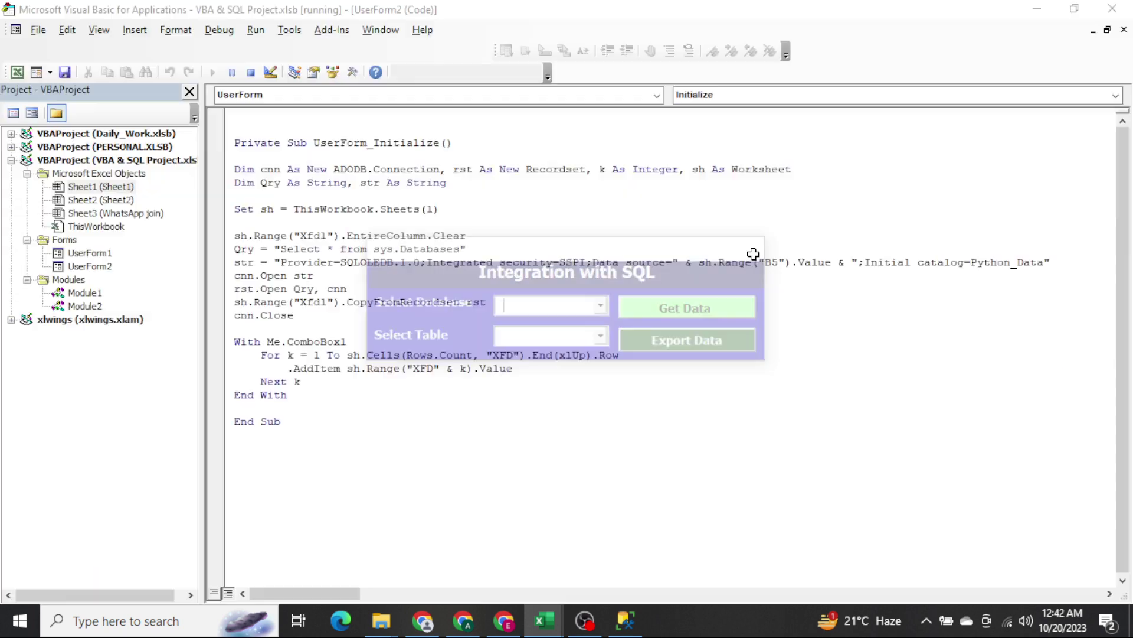
pyautogui.hotkey('alt', 'Tab')
pyautogui.click(1051, 252)
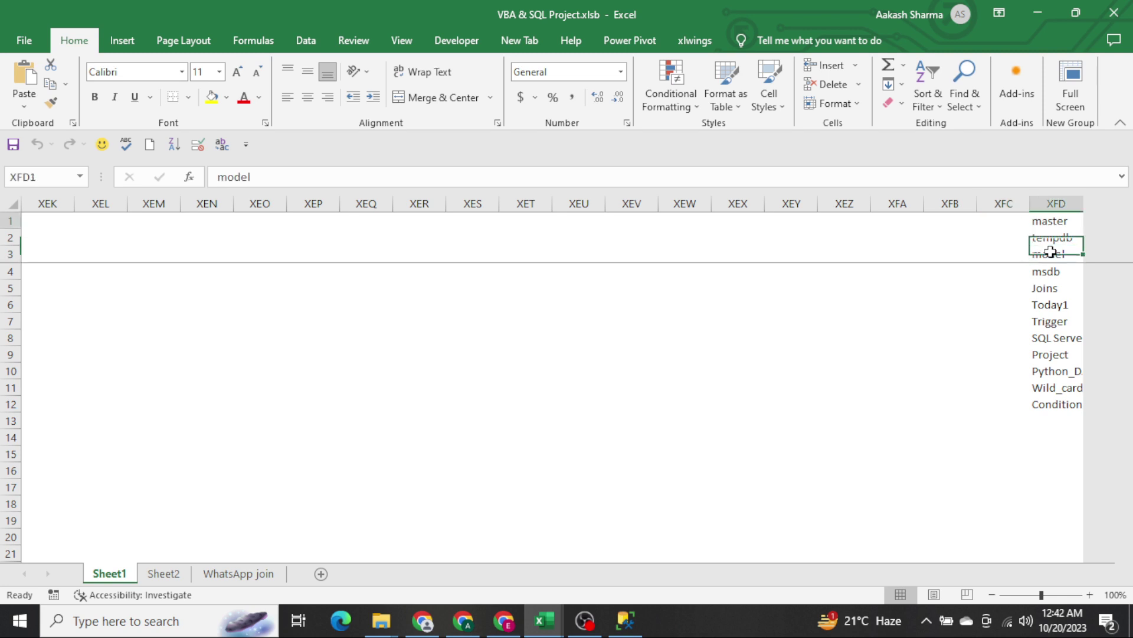
pyautogui.hotkey('ctrl', 'shift', 'Down')
pyautogui.hotkey('alt', 'Tab')
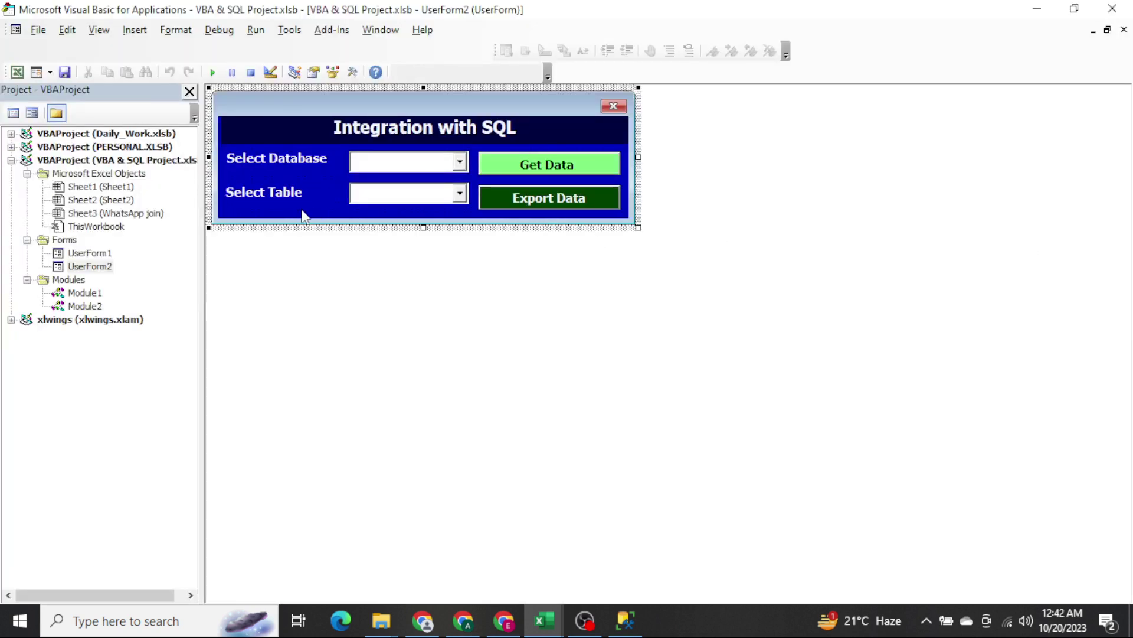
# Review the loop code in the form's Initialize procedure.
pyautogui.press('F7')
pyautogui.click(421, 321)
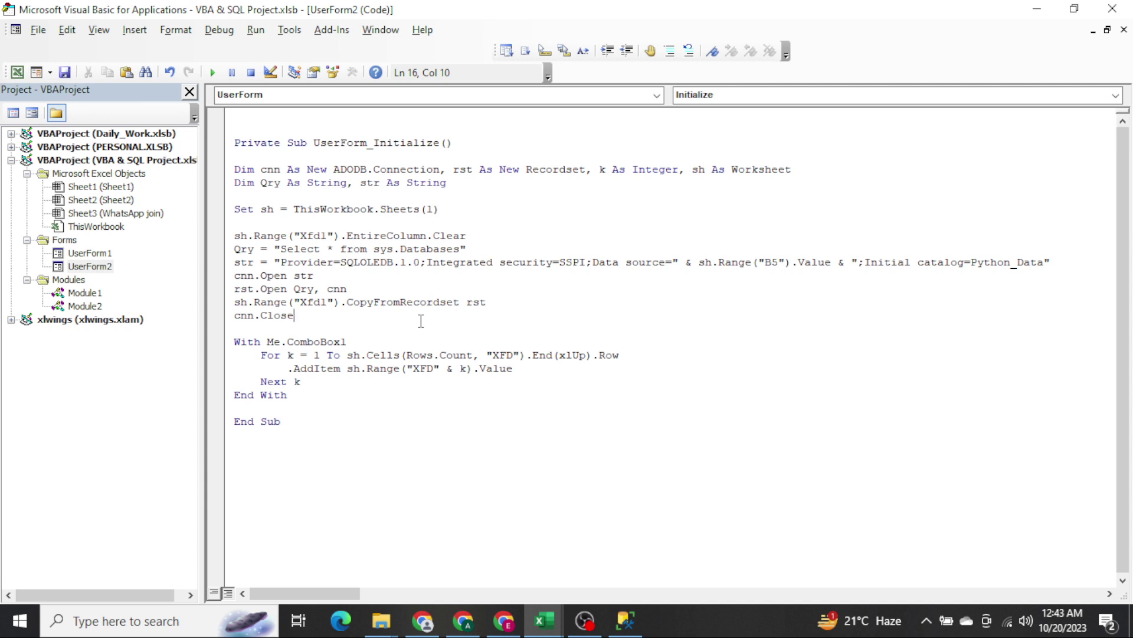
pyautogui.press('Down')
pyautogui.press('Down')
pyautogui.press('Down')
pyautogui.press('Home')
pyautogui.press('Down')
# Rerun the form, choose Joins then Project, find the table box empty, then create ComboBox1_Change.
pyautogui.click(214, 72)
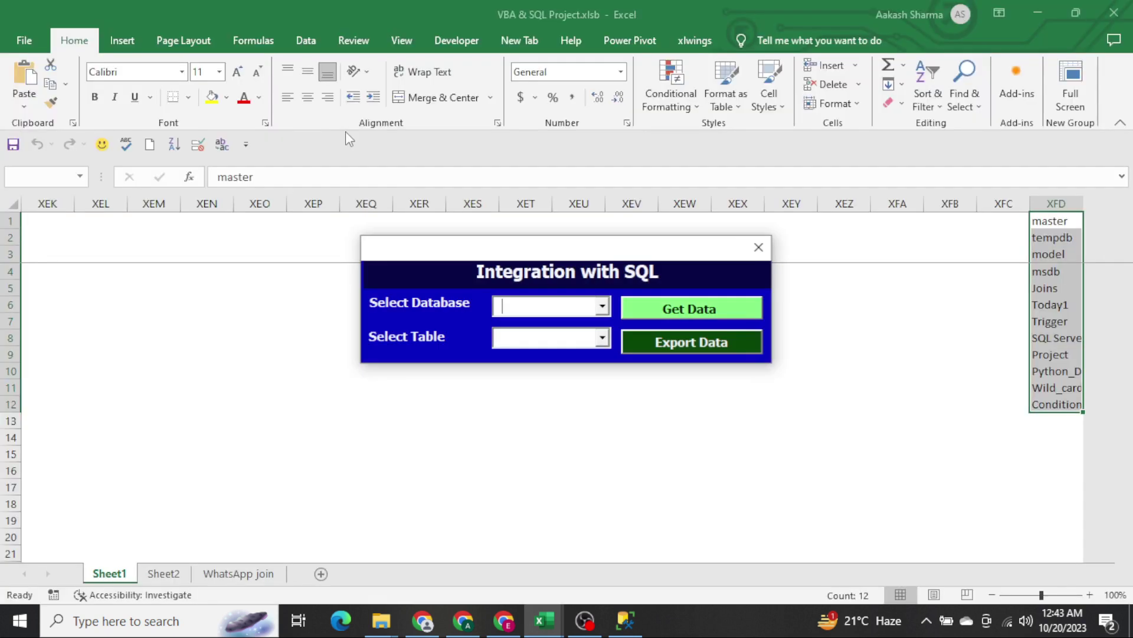
pyautogui.click(602, 306)
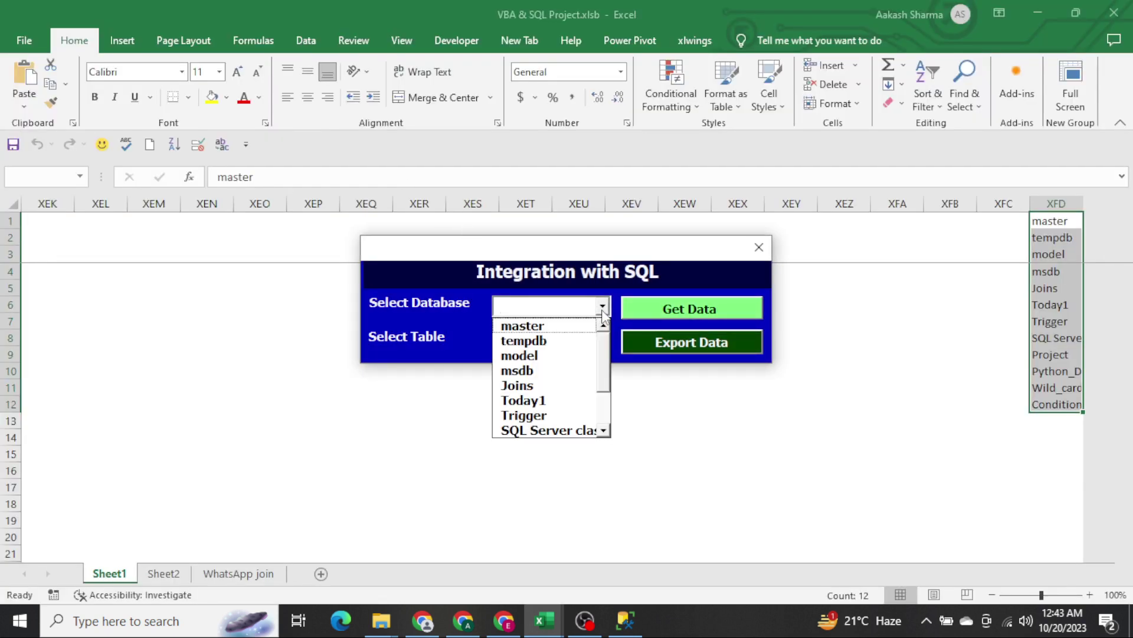
pyautogui.click(554, 385)
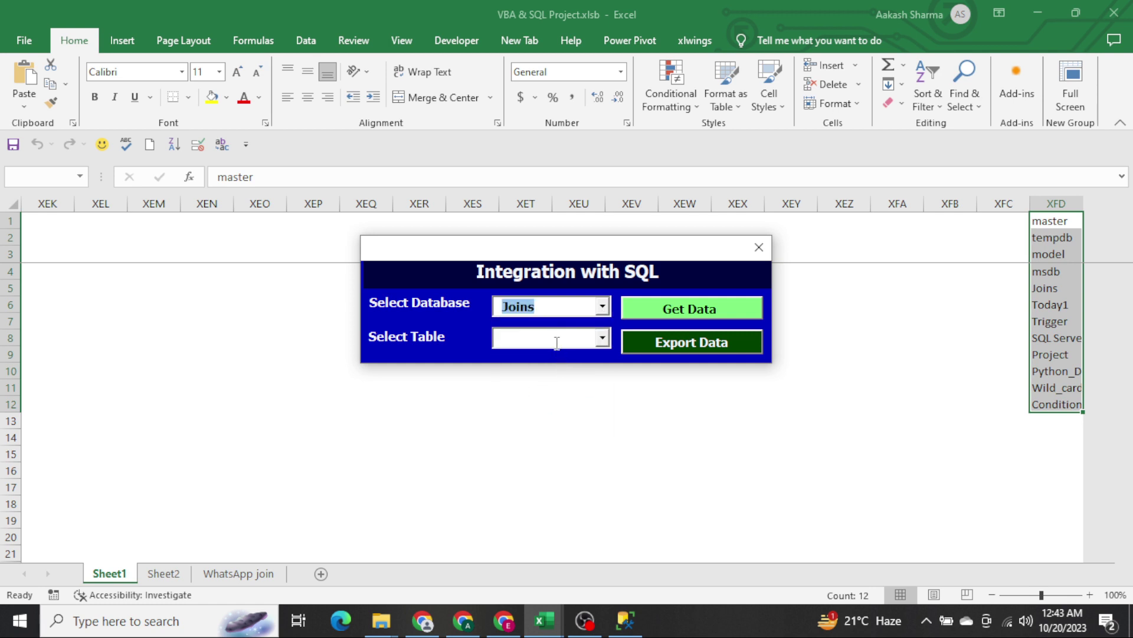
pyautogui.click(577, 338)
pyautogui.doubleClick(549, 305)
pyautogui.click(609, 306)
pyautogui.click(609, 307)
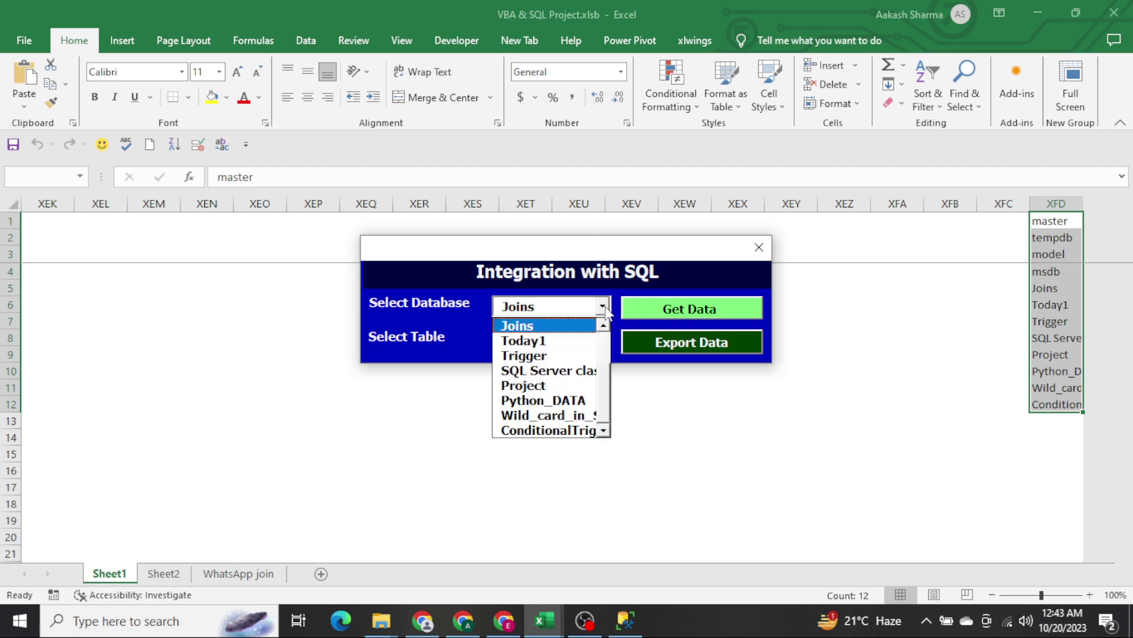
pyautogui.click(564, 386)
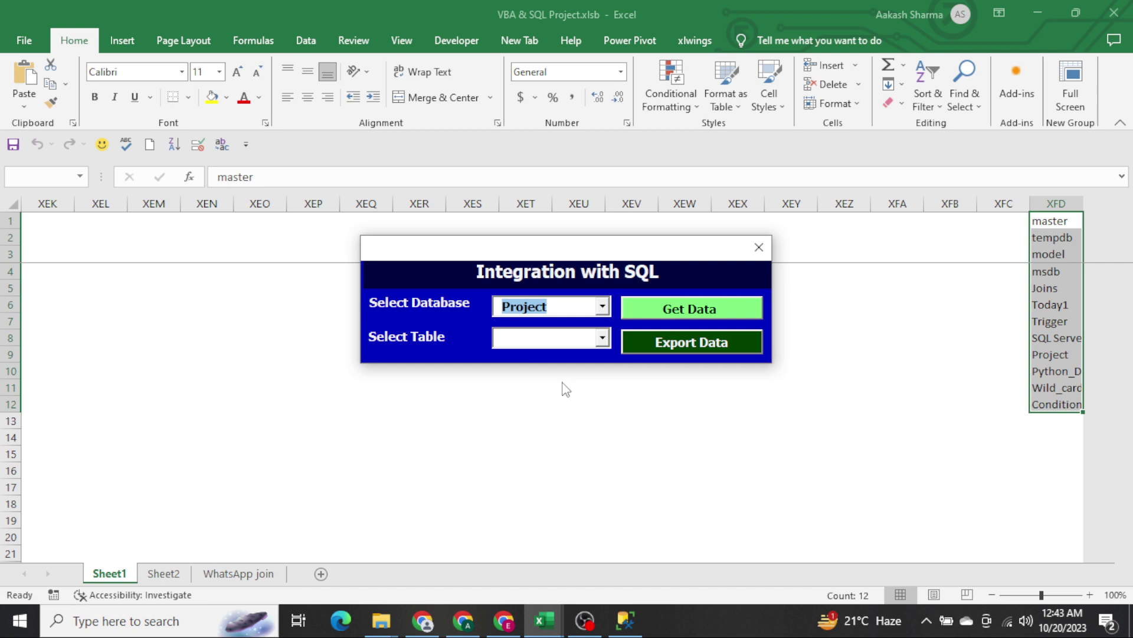
pyautogui.click(538, 342)
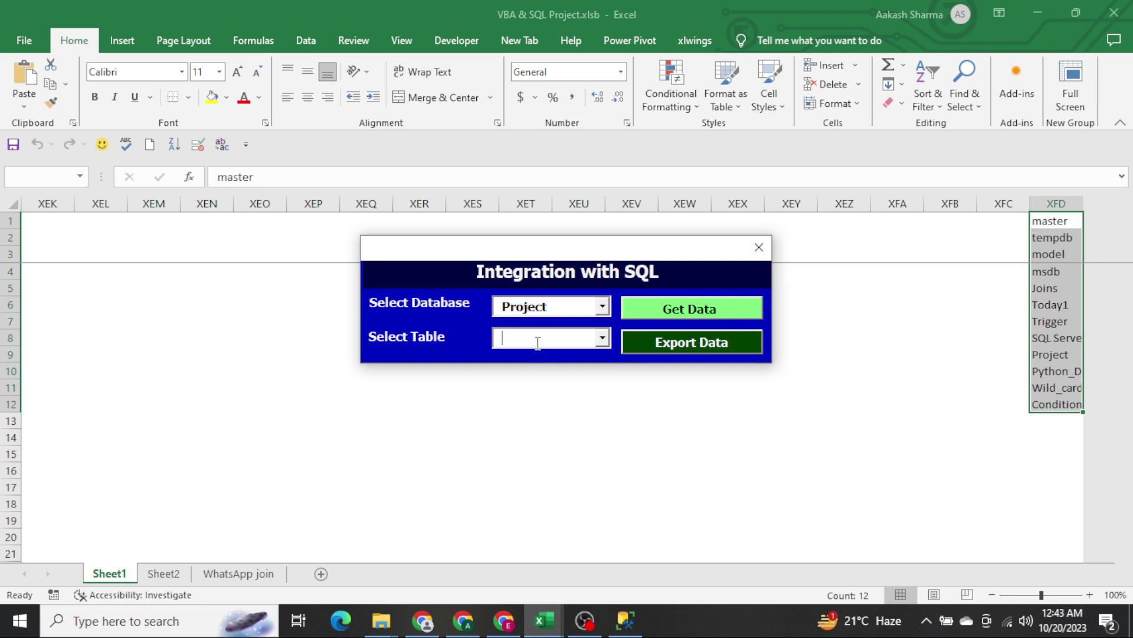
pyautogui.click(602, 339)
pyautogui.click(759, 247)
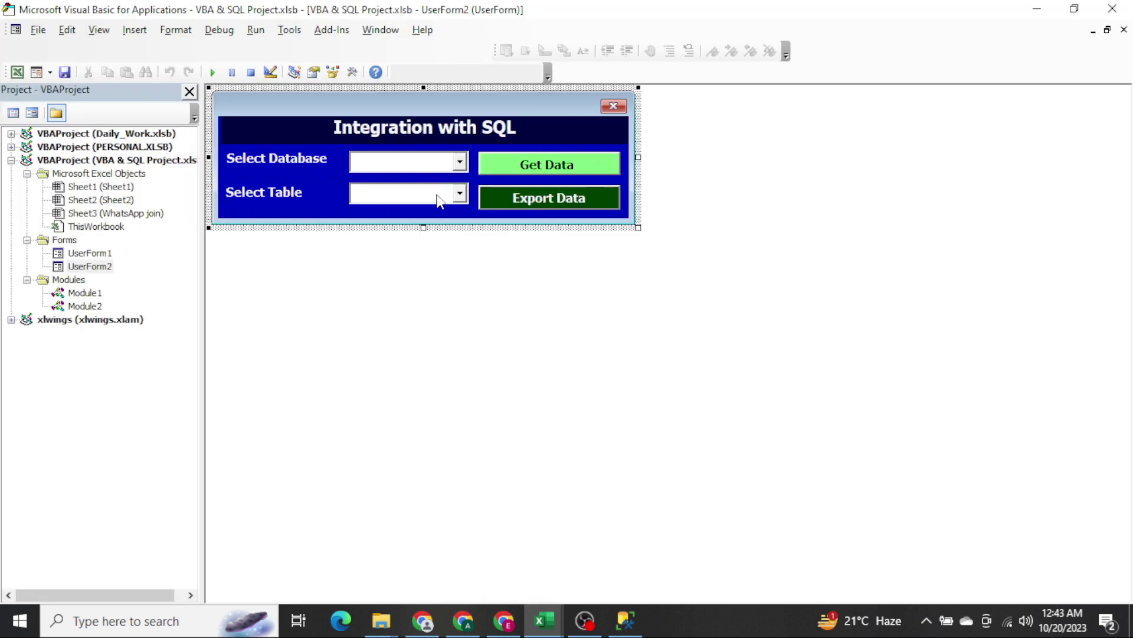
pyautogui.doubleClick(397, 164)
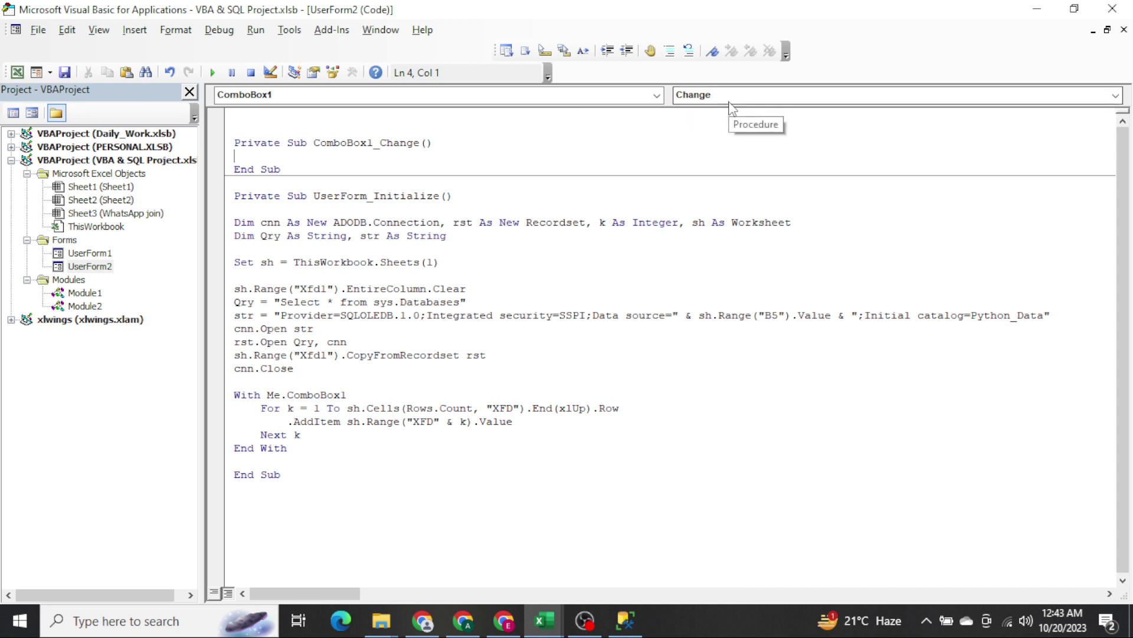
# Create a ComboBox1_AfterUpdate procedure and delete the empty ComboBox1_Change stub.
pyautogui.click(709, 96)
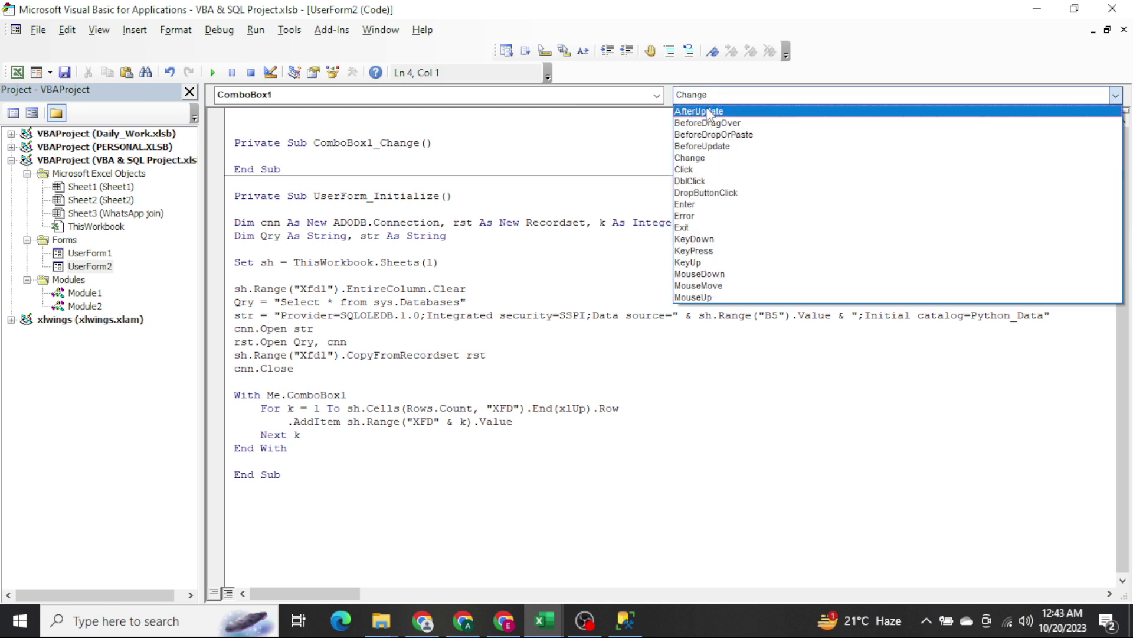
pyautogui.click(709, 112)
pyautogui.click(518, 202)
pyautogui.hotkey('shift', 'Home')
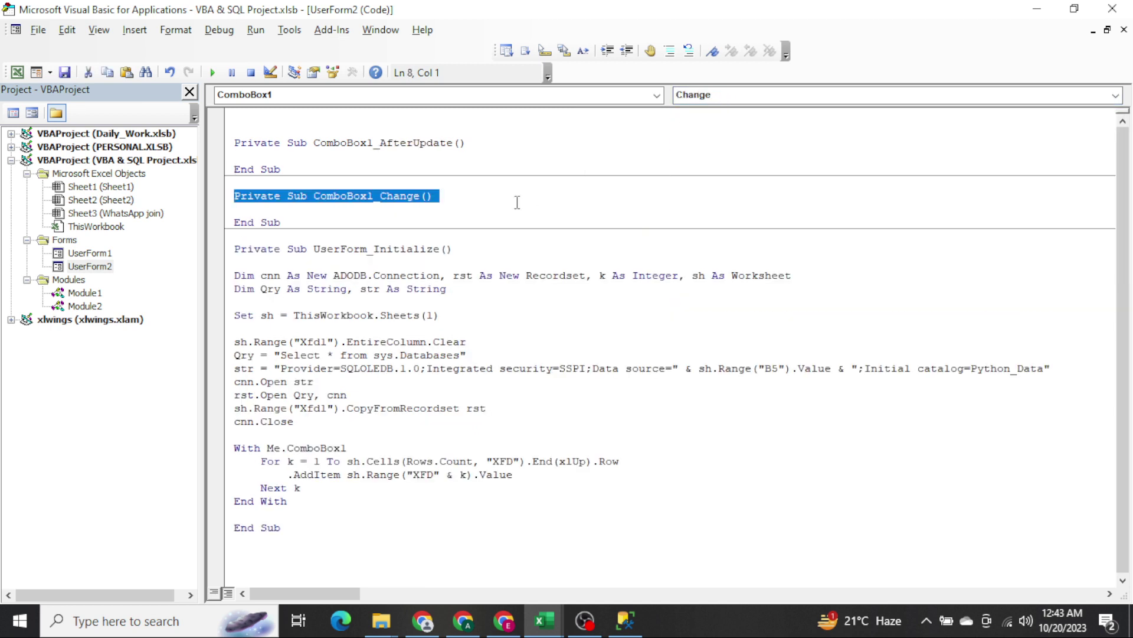
pyautogui.hotkey('shift', 'Down')
pyautogui.hotkey('shift', 'Down')
pyautogui.hotkey('shift', 'Down')
pyautogui.press('Delete')
pyautogui.press('Down')
pyautogui.press('Down')
pyautogui.press('Down')
# Copy the Initialize code from Dim to End With into ComboBox1_AfterUpdate.
pyautogui.hotkey('shift', 'Down')
pyautogui.hotkey('shift', 'Down')
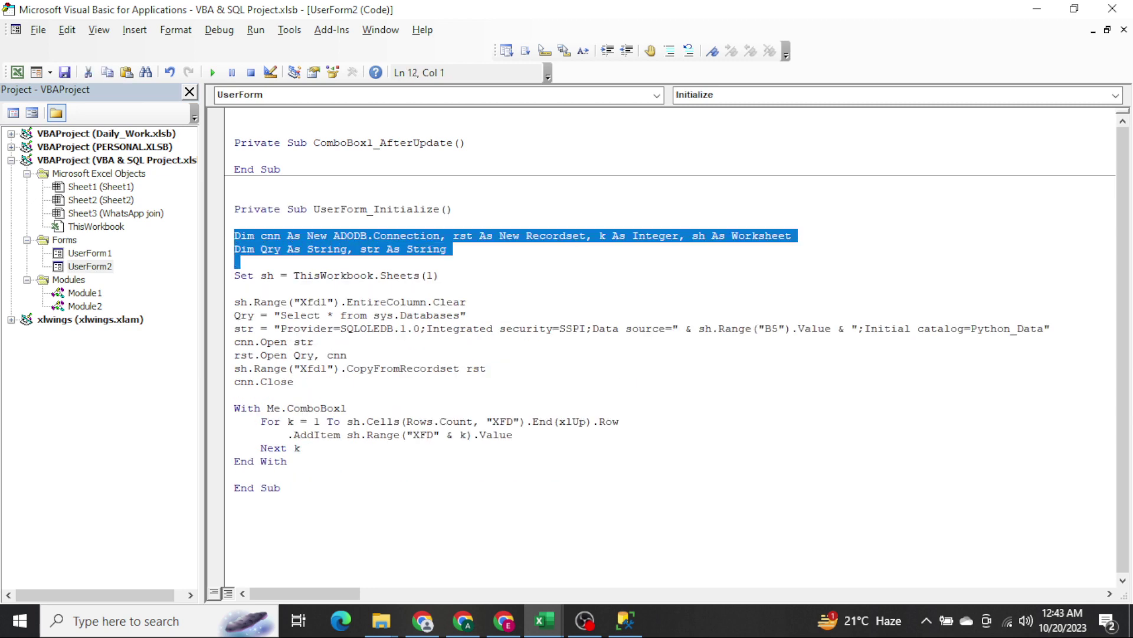
pyautogui.hotkey('shift', 'Down')
pyautogui.hotkey('shift', 'Down')
pyautogui.hotkey('shift', 'Down')
pyautogui.hotkey('ctrl', 'c')
pyautogui.press('Up')
pyautogui.press('Up')
pyautogui.press('Up')
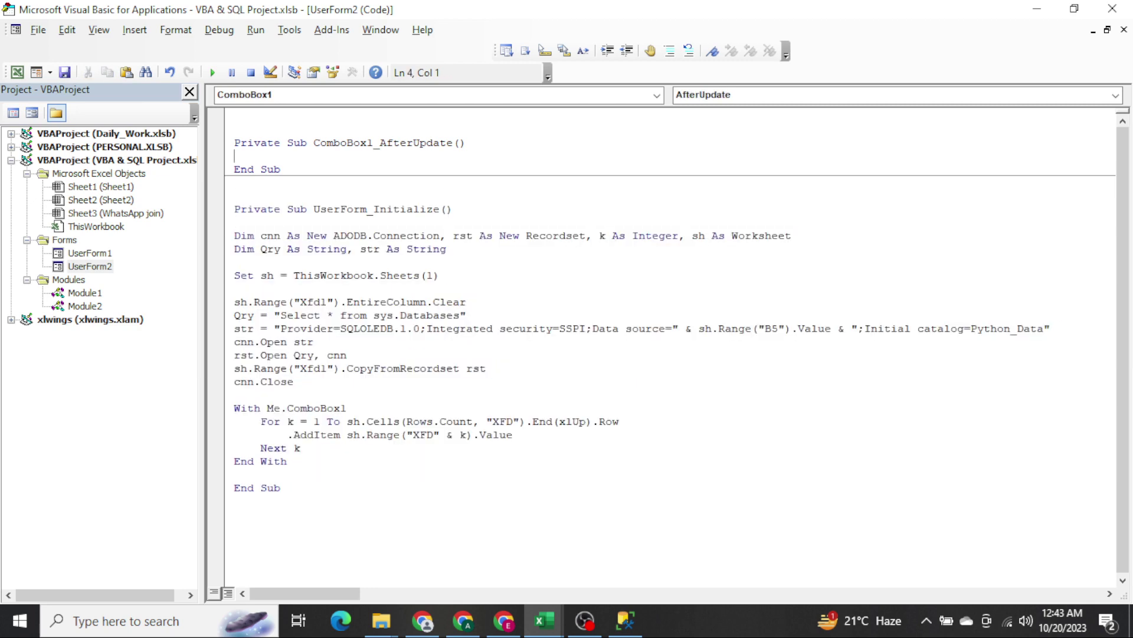
pyautogui.press('Return')
pyautogui.hotkey('ctrl', 'v')
pyautogui.click(235, 342)
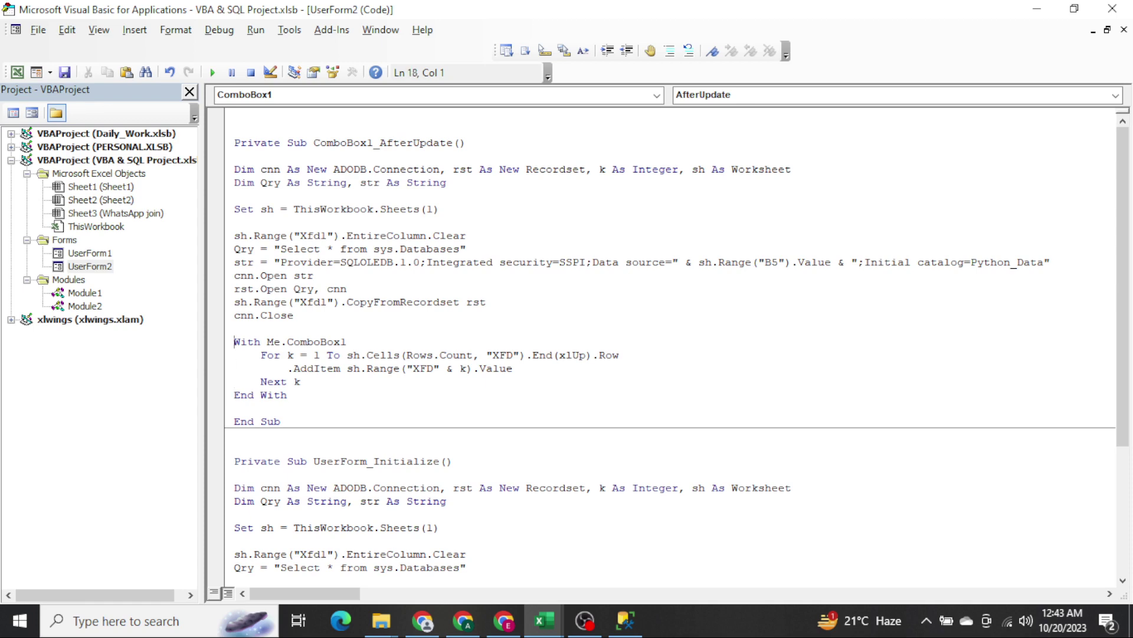
# Check the worksheet, selecting the empty column XFC beside XFD.
pyautogui.hotkey('alt', 'F11')
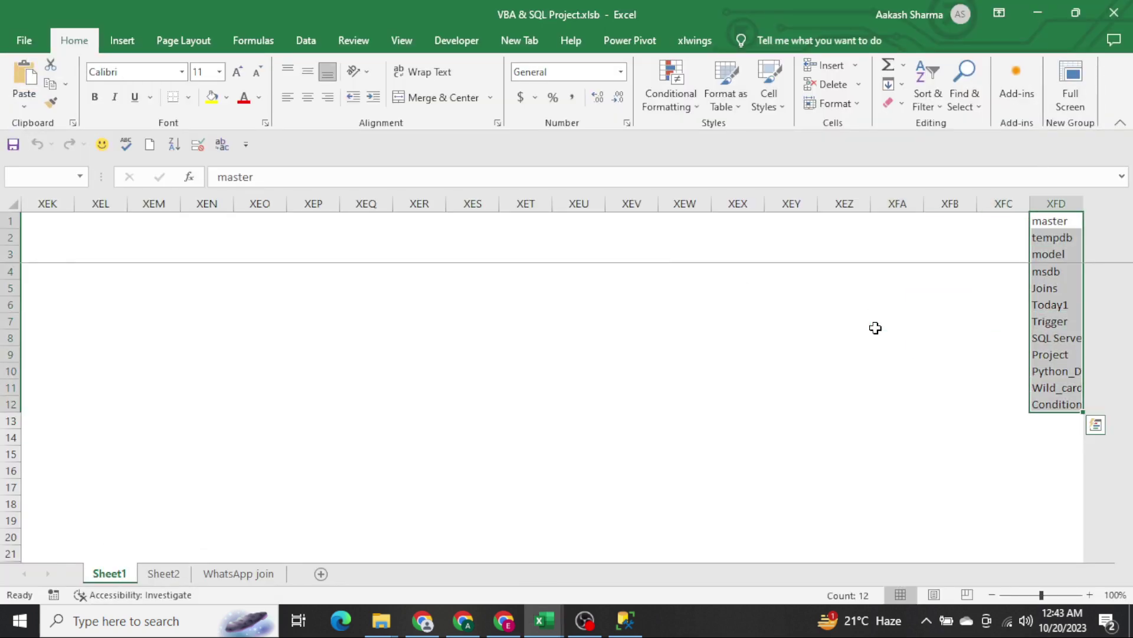
pyautogui.press('Left')
pyautogui.hotkey('ctrl', 'space')
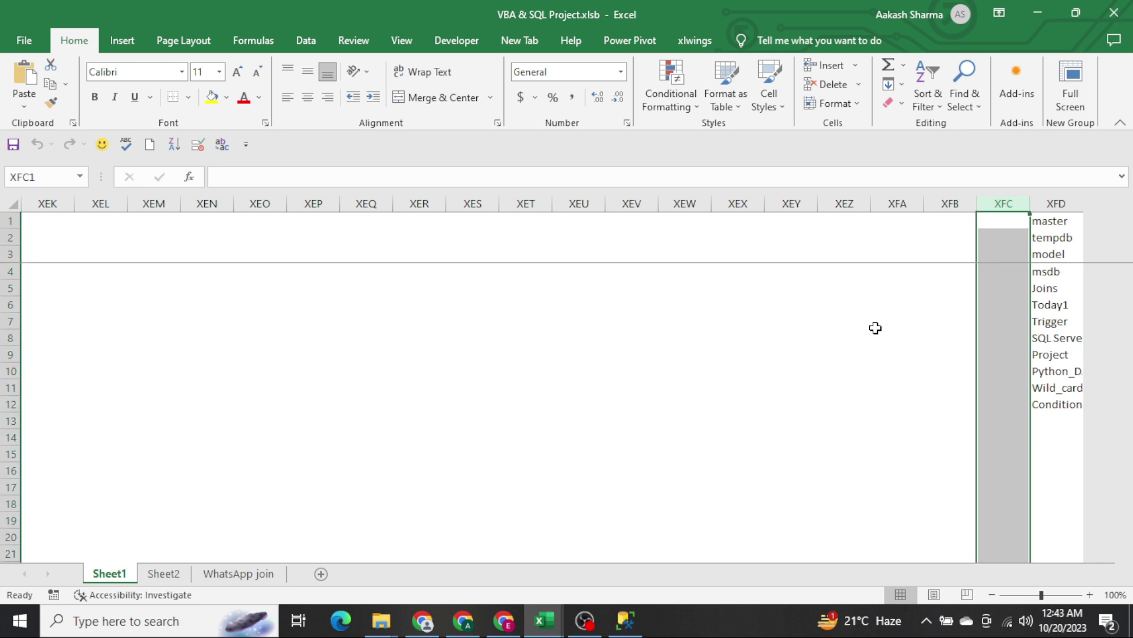
pyautogui.hotkey('alt', 'F11')
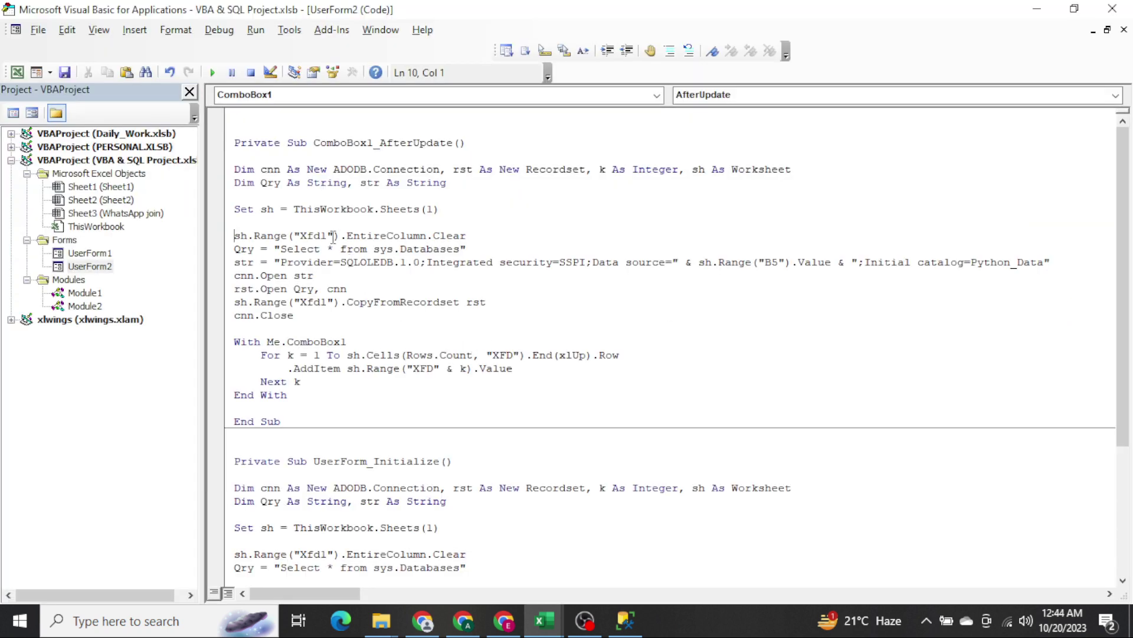
# In AfterUpdate, change the clear line's Xfd1 reference to XfC1.
pyautogui.click(332, 236)
pyautogui.press('BackSpace')
pyautogui.write('C')
pyautogui.press('Home')
pyautogui.hotkey('shift', 'Down')
# Replace Databases with Table in the AfterUpdate query, fixing the mistyped tABLE.
pyautogui.click(400, 249)
pyautogui.doubleClick(429, 248)
pyautogui.press('BackSpace')
pyautogui.write('tABLE')
pyautogui.doubleClick(416, 249)
pyautogui.press('BackSpace')
pyautogui.write('Tb')
pyautogui.press('BackSpace')
pyautogui.write('able')
# Replace the asterisk with Name so the query reads "Select Name from sys.Table".
pyautogui.click(400, 248)
pyautogui.click(327, 248)
pyautogui.press('Delete')
pyautogui.write('Name')
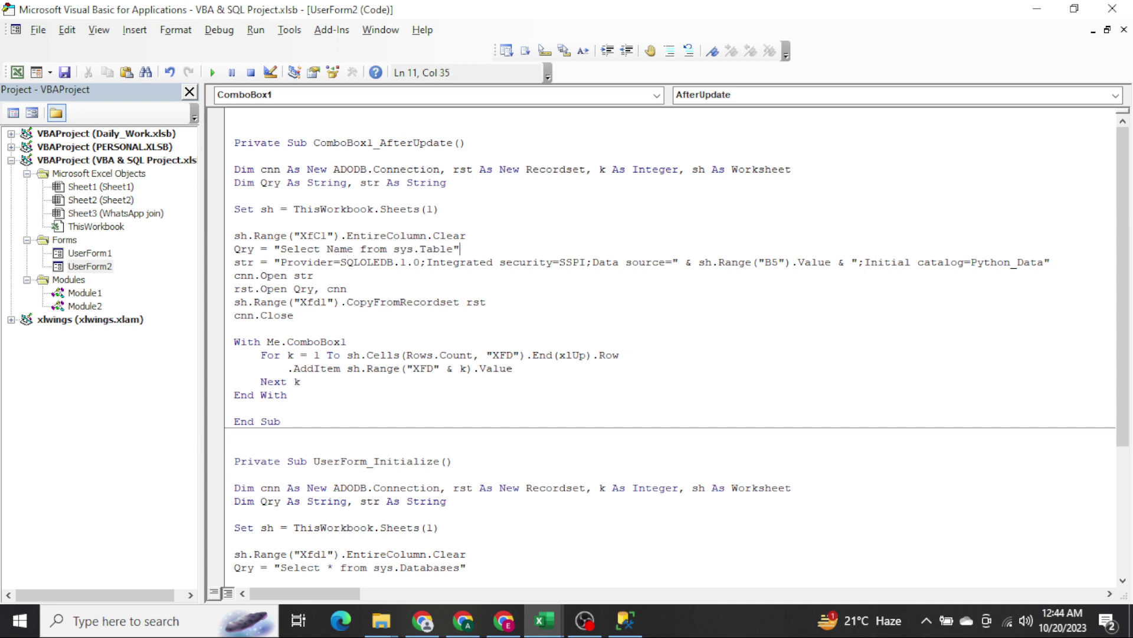
pyautogui.click(234, 248)
pyautogui.doubleClick(339, 249)
# In Initialize, replace the asterisk with name in the sys.Databases query.
pyautogui.click(344, 553)
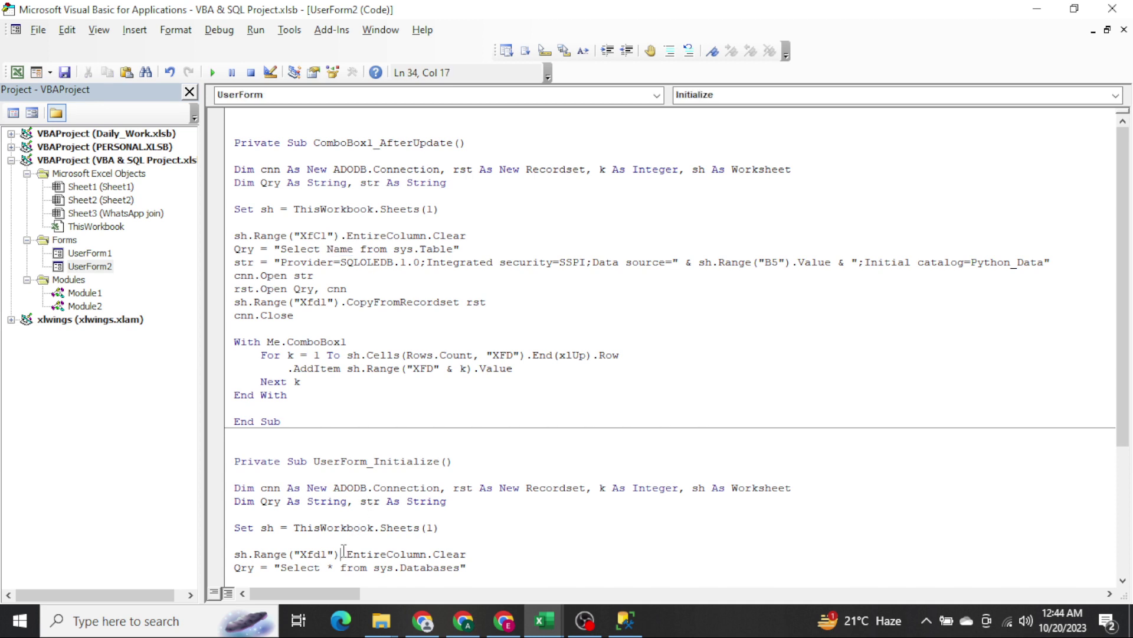
pyautogui.press('Down')
pyautogui.press('Down')
pyautogui.press('Down')
pyautogui.press('Down')
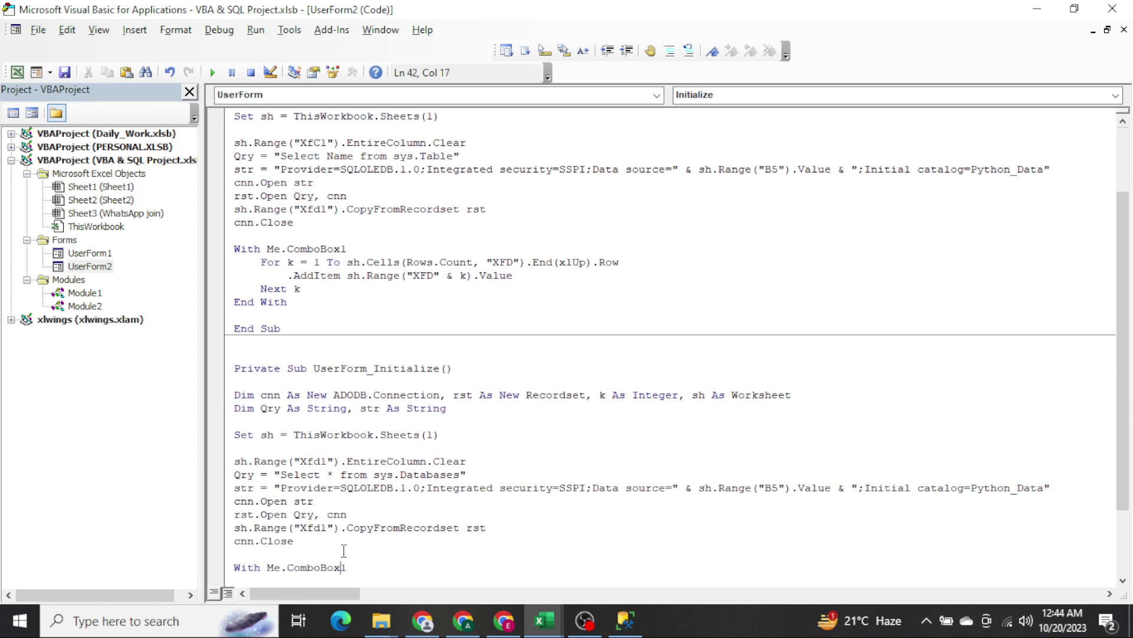
pyautogui.press('Up')
pyautogui.press('Up')
pyautogui.press('Up')
pyautogui.press('Left')
pyautogui.press('Left')
pyautogui.press('Left')
pyautogui.press('Left')
pyautogui.press('BackSpace')
pyautogui.write('name')
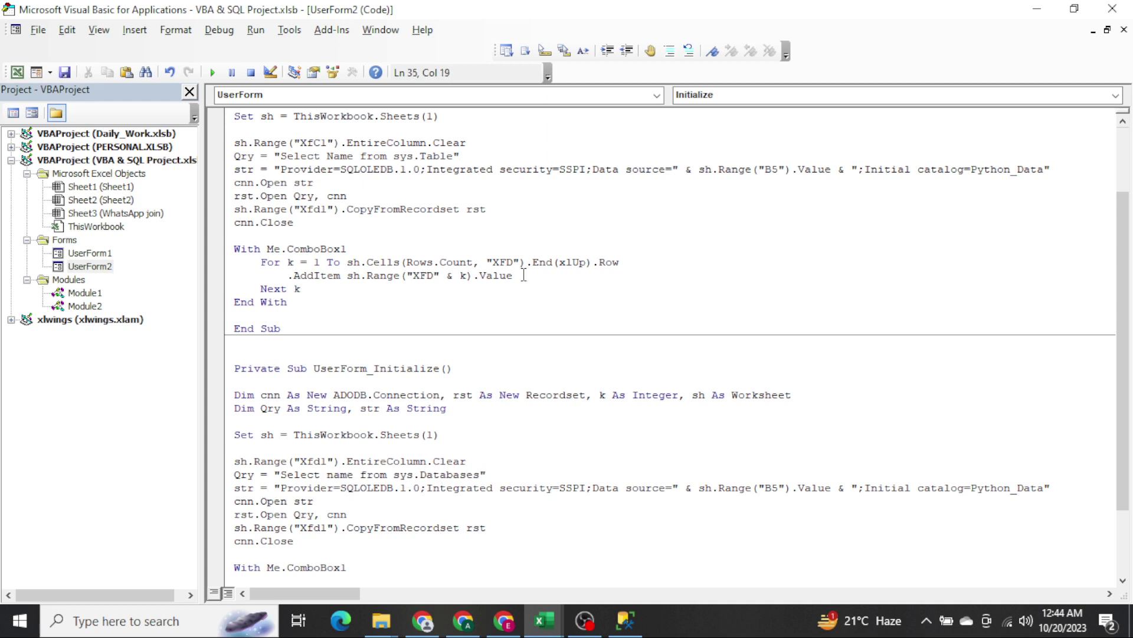
# Replace the Python_Data catalog in the connection string with " & Me.ComboBox1.Value &.
pyautogui.click(503, 166)
pyautogui.press('Home')
pyautogui.hotkey('shift', 'Up')
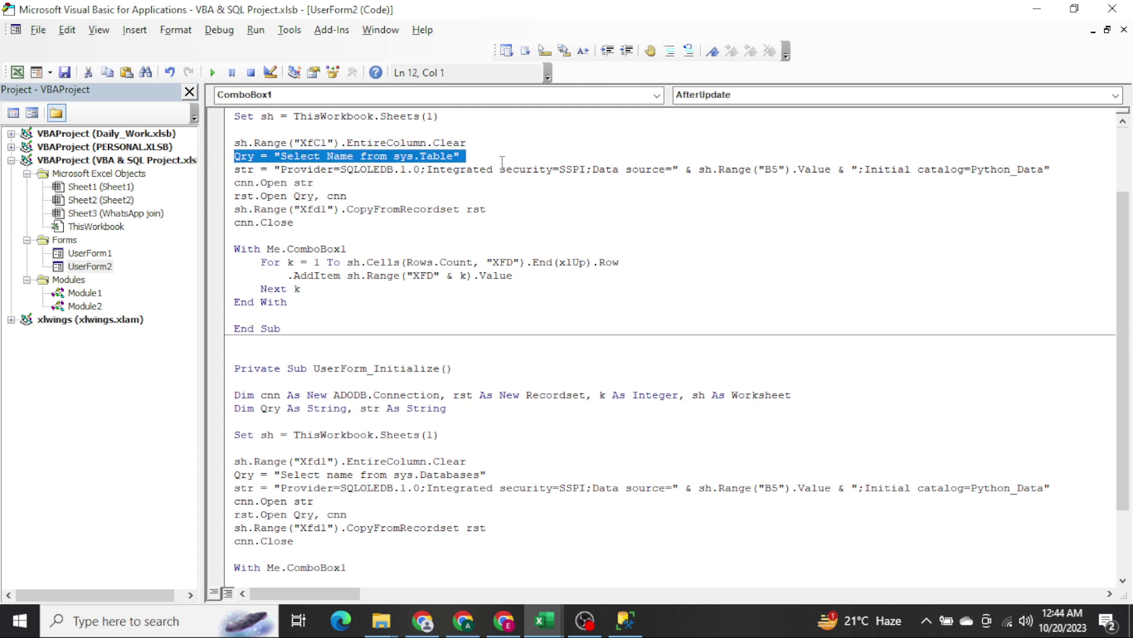
pyautogui.press('Up')
pyautogui.hotkey('shift', 'Down')
pyautogui.hotkey('shift', 'Down')
pyautogui.press('Home')
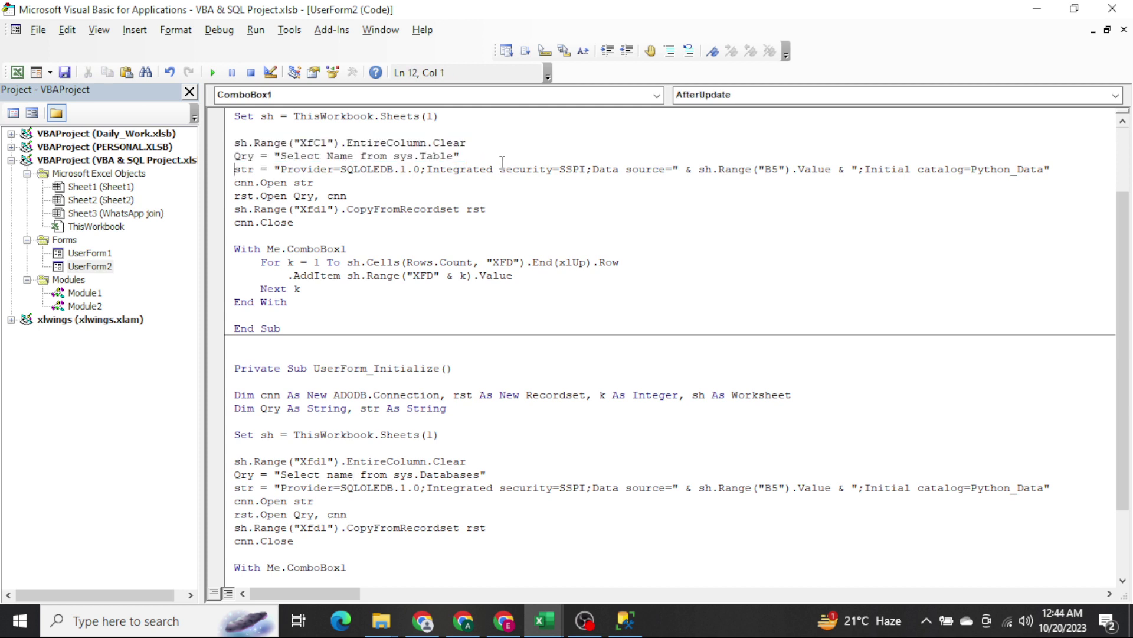
pyautogui.hotkey('shift', 'End')
pyautogui.press('End')
pyautogui.hotkey('ctrl', 'shift', 'Left')
pyautogui.hotkey('ctrl', 'shift', 'Left')
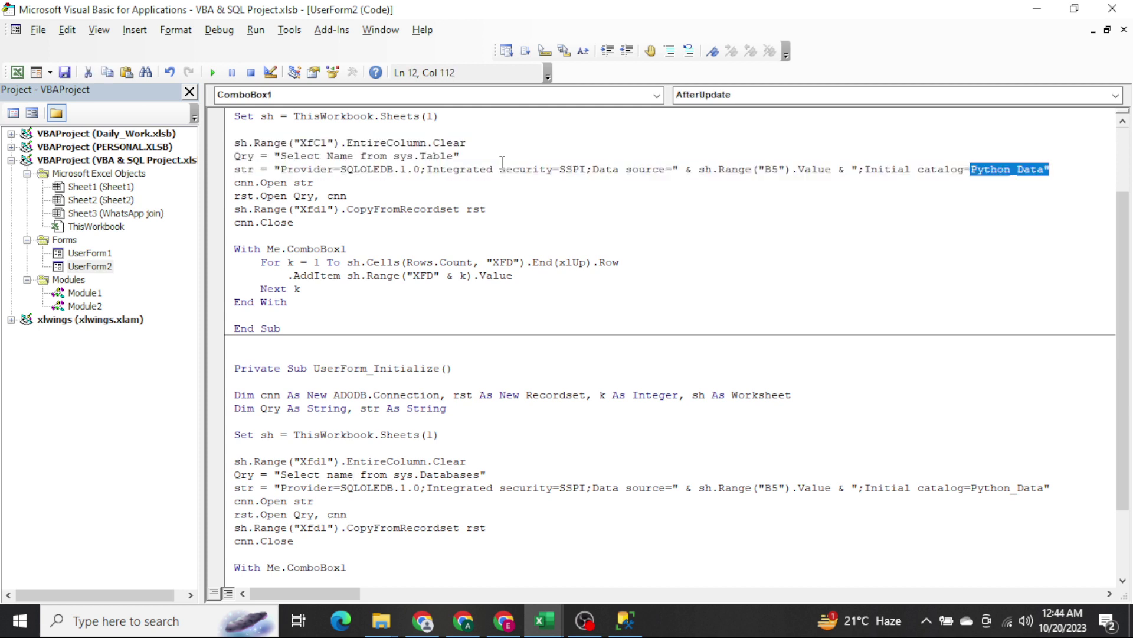
pyautogui.write('\\')
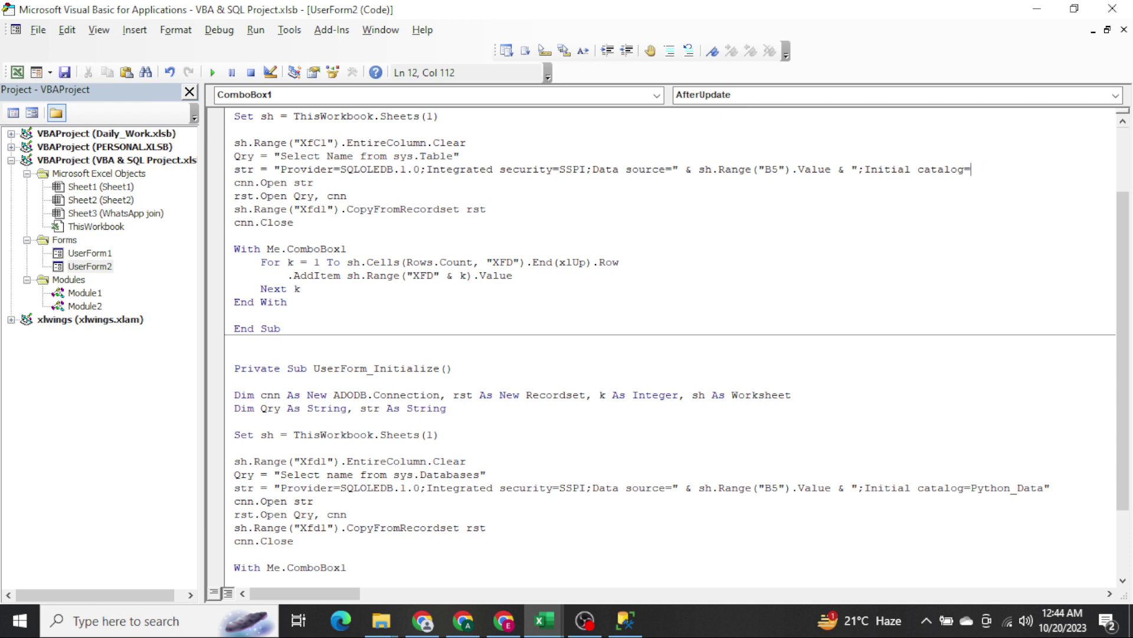
pyautogui.write('" & ')
pyautogui.write('me.ComboBox1')
pyautogui.write('.value &')
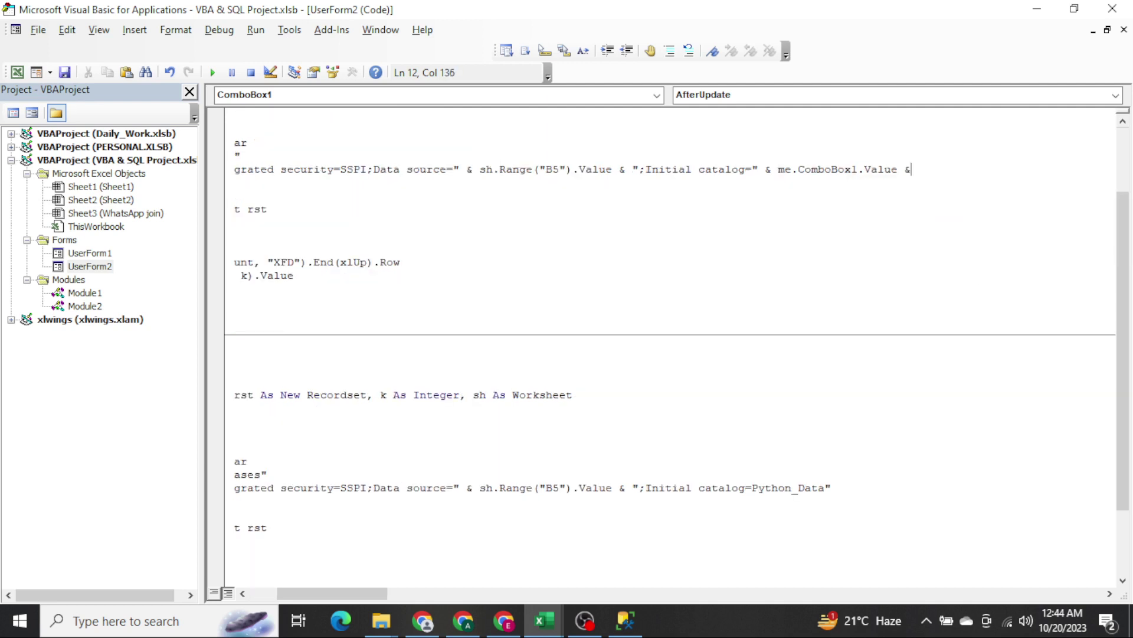
# Close the catalog expression with "" at the end of the connection string.
pyautogui.press('Down')
pyautogui.hotkey('shift', 'Up')
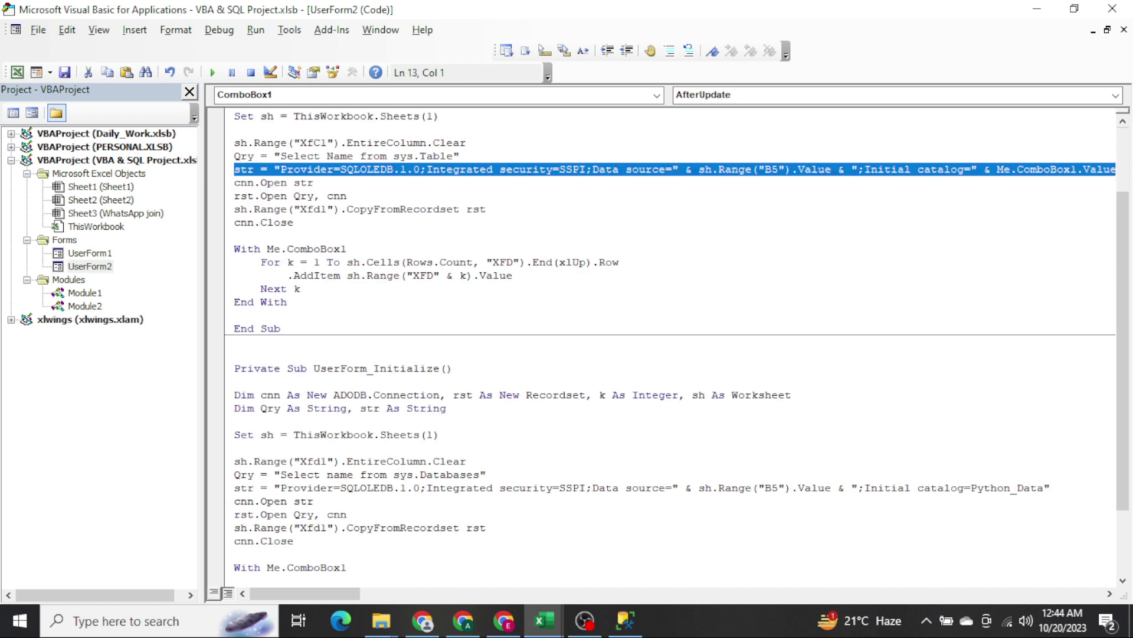
pyautogui.hotkey('shift', 'Down')
pyautogui.press('Left')
pyautogui.write('""')
pyautogui.hotkey('shift', 'Left')
pyautogui.hotkey('shift', 'Left')
pyautogui.hotkey('shift', 'Left')
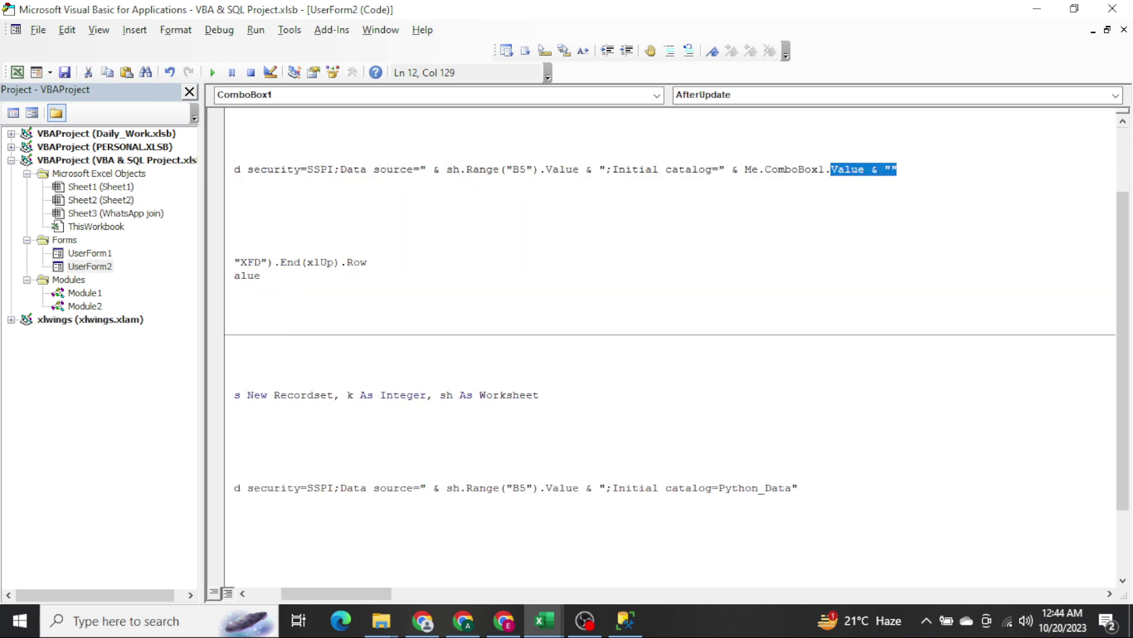
pyautogui.hotkey('shift', 'Left')
pyautogui.hotkey('shift', 'Left')
pyautogui.hotkey('shift', 'Left')
pyautogui.hotkey('shift', 'Left')
pyautogui.hotkey('shift', 'Left')
pyautogui.hotkey('shift', 'Left')
pyautogui.hotkey('shift', 'Left')
pyautogui.hotkey('shift', 'Left')
pyautogui.hotkey('shift', 'Left')
pyautogui.press('Home')
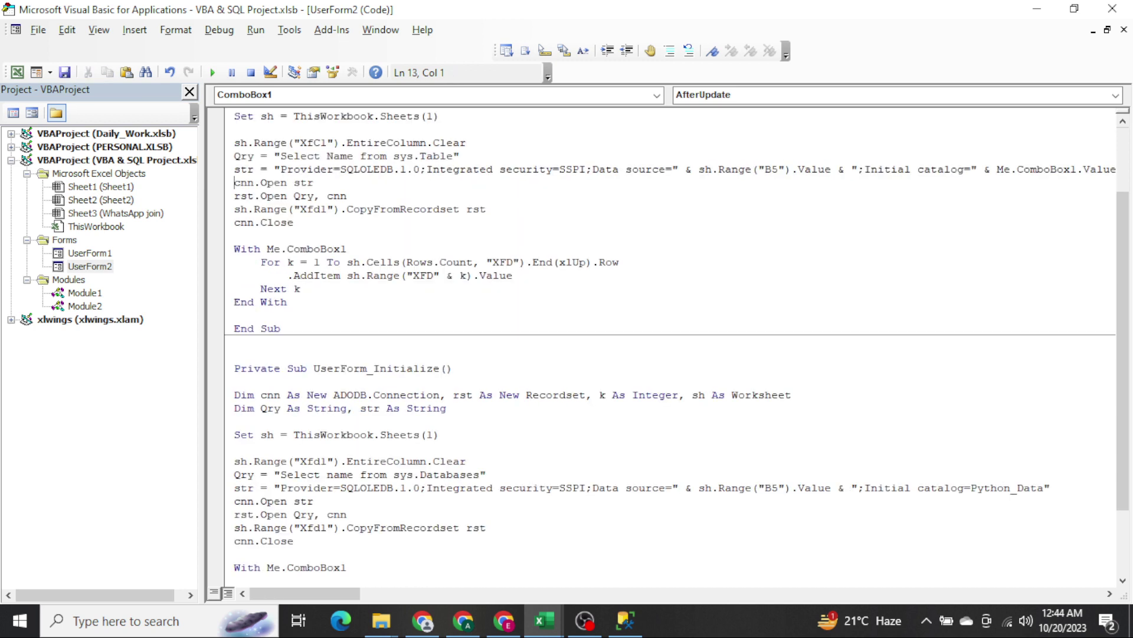
# Change Xfd1 to Xfc1 in the CopyFromRecordset line.
pyautogui.press('Up')
pyautogui.hotkey('shift', 'Down')
pyautogui.press('Down')
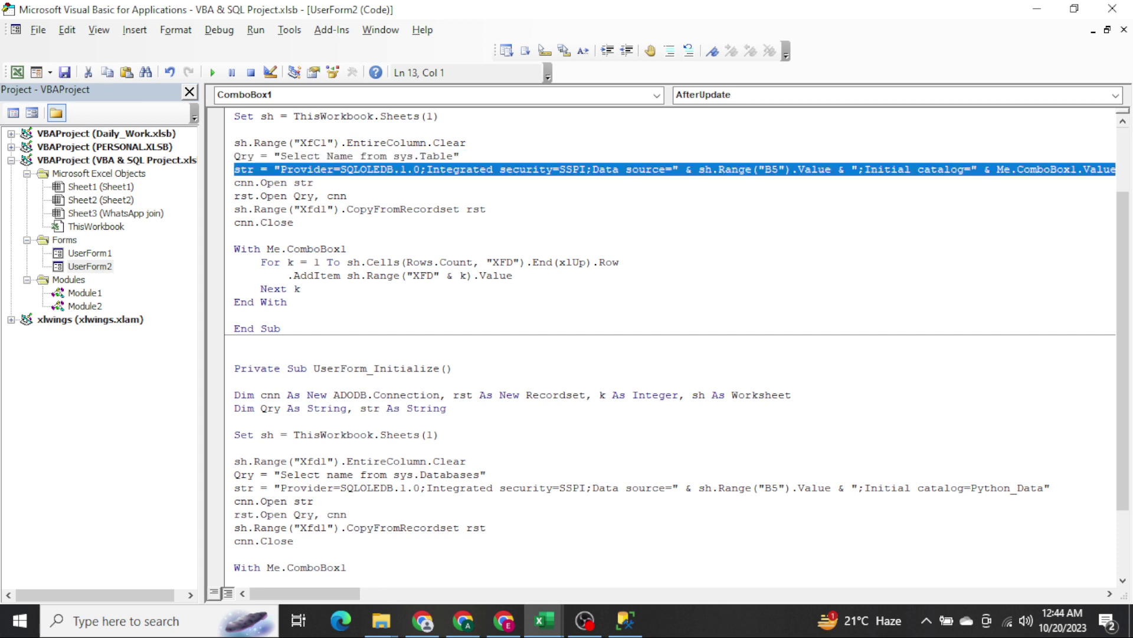
pyautogui.press('Down')
# Change the With block's ComboBox1 to ComboBox2.
pyautogui.press('Down')
pyautogui.press('Right')
pyautogui.press('Right')
pyautogui.press('Right')
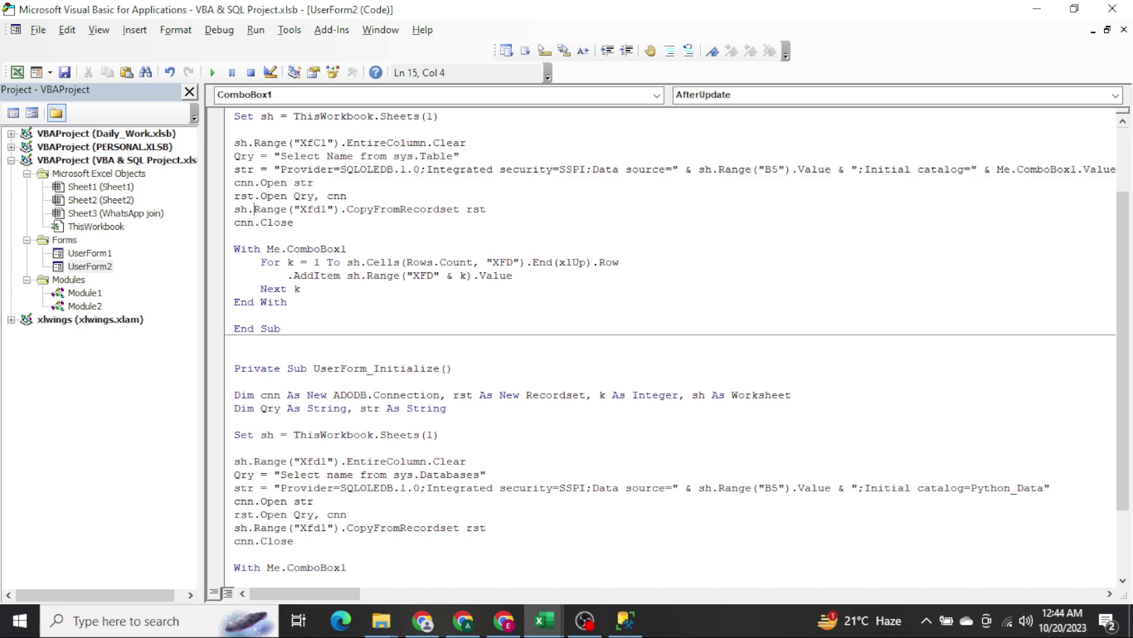
pyautogui.press('Right')
pyautogui.press('Right')
pyautogui.press('Right')
pyautogui.press('Right')
pyautogui.press('Right')
pyautogui.press('Right')
pyautogui.press('Left')
pyautogui.press('BackSpace')
pyautogui.write('c')
pyautogui.press('End')
pyautogui.press('Down')
pyautogui.press('Down')
pyautogui.press('Down')
pyautogui.press('End')
pyautogui.press('BackSpace')
pyautogui.write('2')
pyautogui.press('Down')
# Change XFD to XFC in the row-count and AddItem lines.
pyautogui.click(480, 262)
pyautogui.press('BackSpace')
pyautogui.write('c')
pyautogui.click(234, 276)
pyautogui.click(294, 275)
pyautogui.press('Right')
pyautogui.press('Right')
pyautogui.press('Right')
pyautogui.press('BackSpace')
pyautogui.write('c')
pyautogui.click(235, 275)
# Run the userform with F5 to test the changes.
pyautogui.press('Up')
pyautogui.press('Up')
pyautogui.press('Up')
pyautogui.click(234, 249)
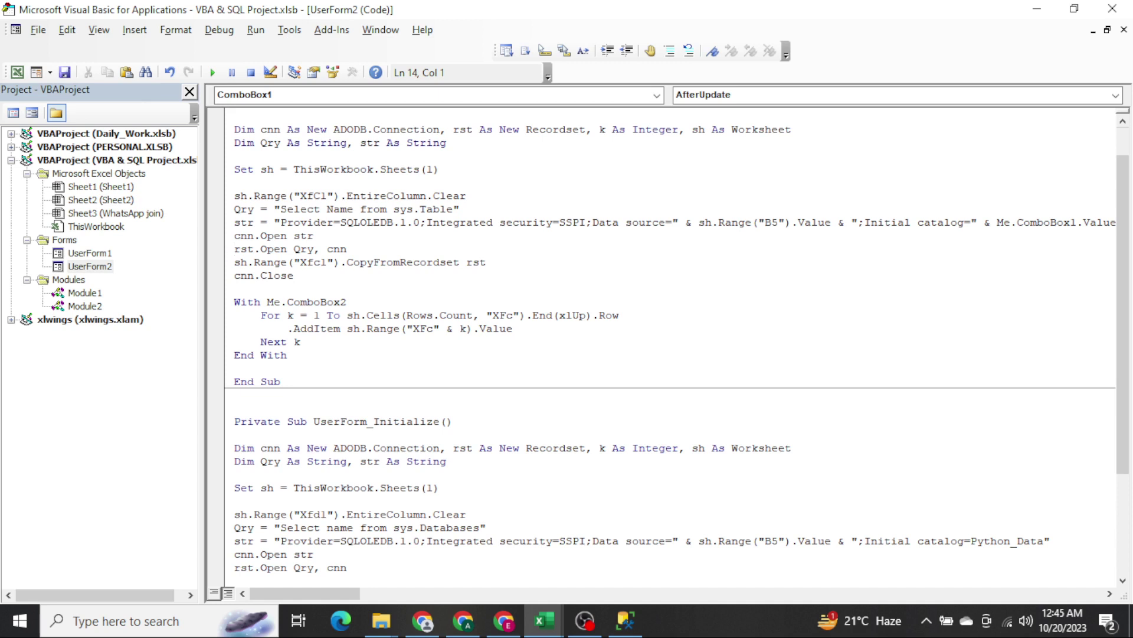
pyautogui.press('F5')
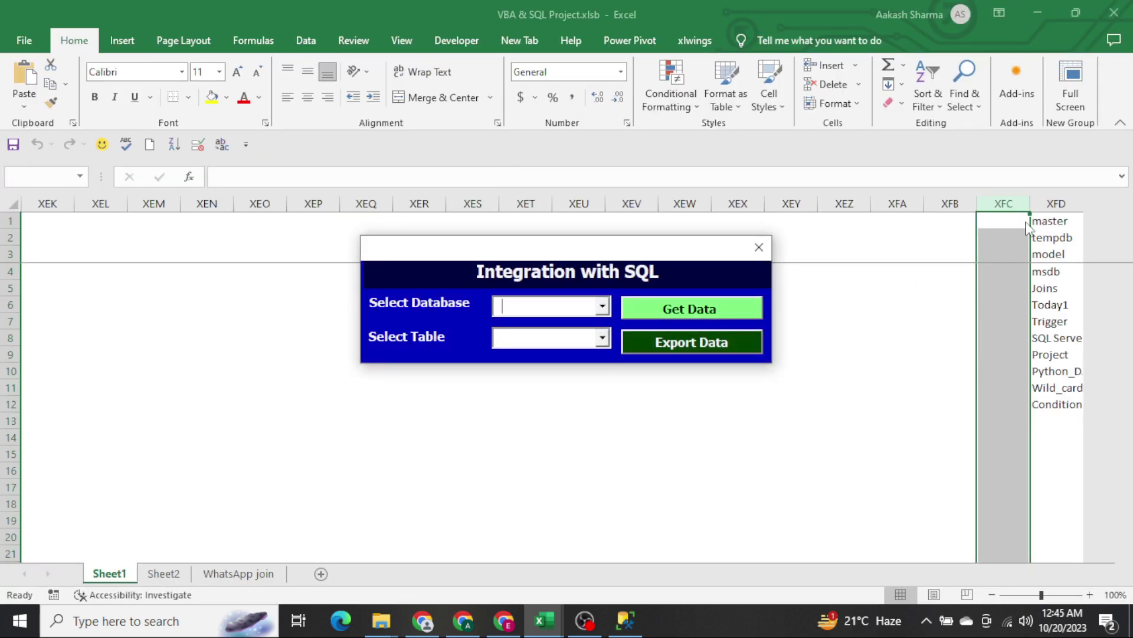
# Pick the Joins database and debug the resulting error at the sys.Table query.
pyautogui.click(602, 305)
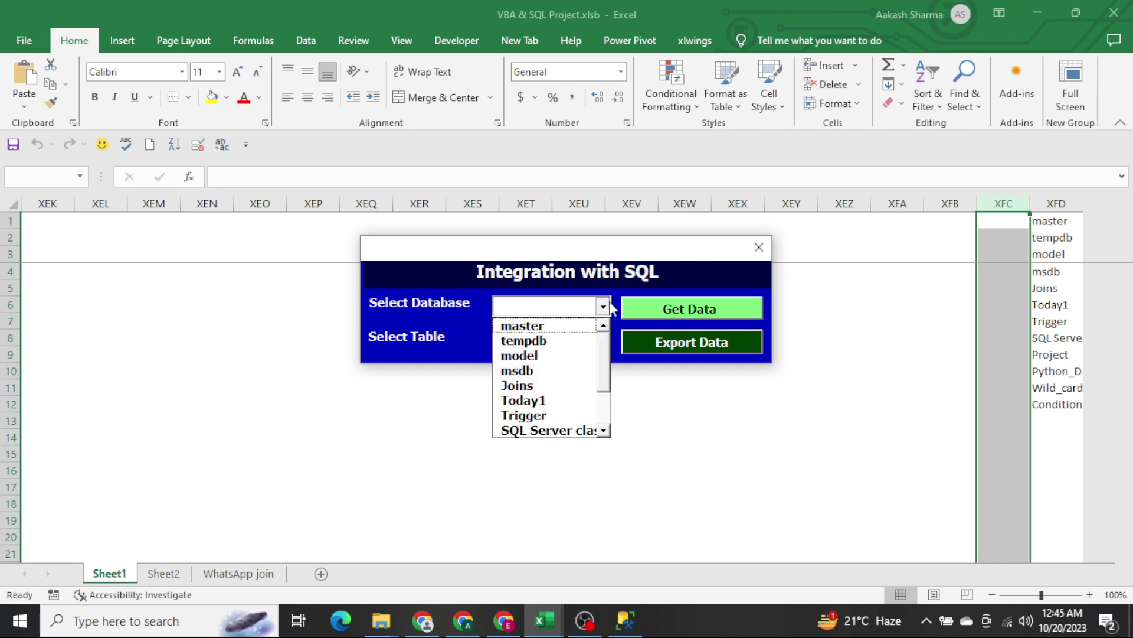
pyautogui.click(547, 385)
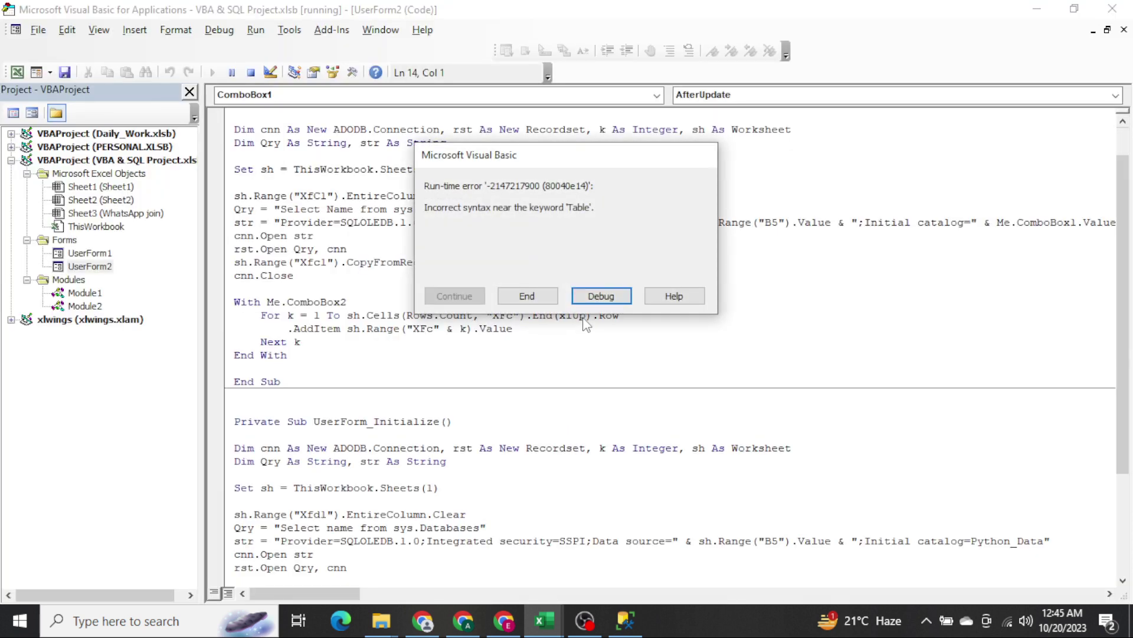
pyautogui.click(586, 299)
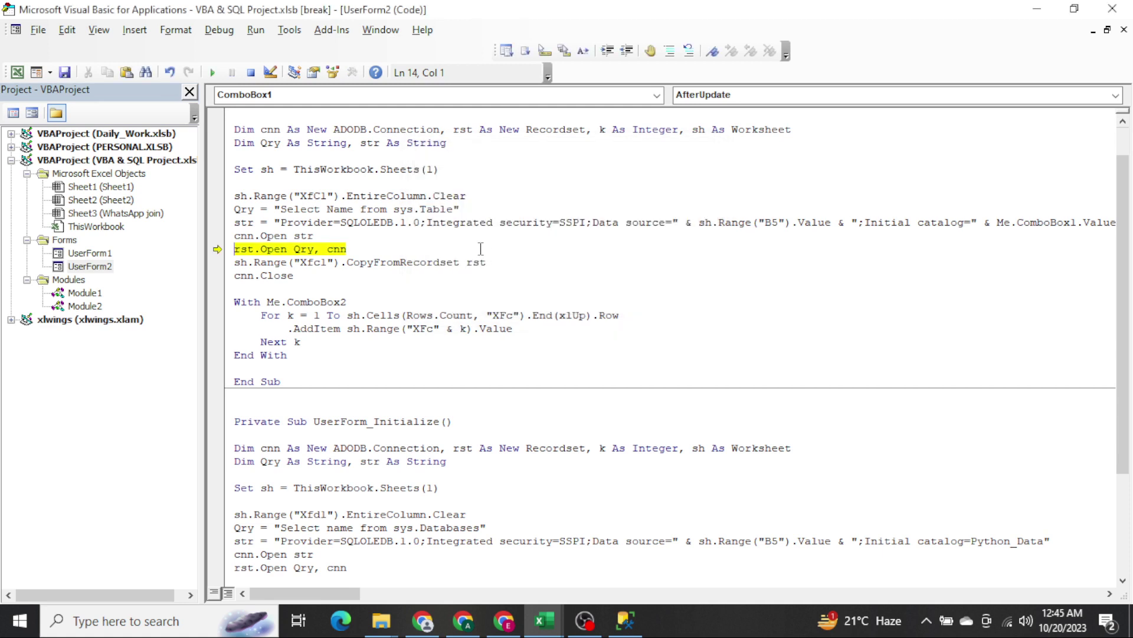
pyautogui.click(475, 211)
# Compare against the sys.tables query in SQL Server Management Studio, then reset the running code.
pyautogui.click(626, 620)
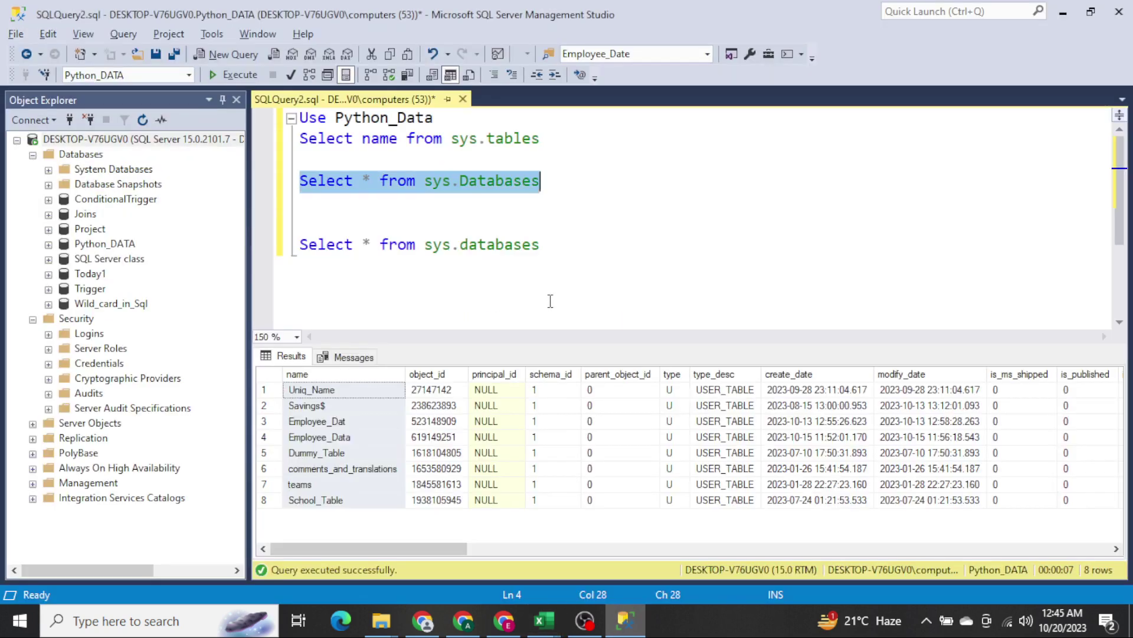
pyautogui.click(562, 169)
pyautogui.hotkey('shift', 'Up')
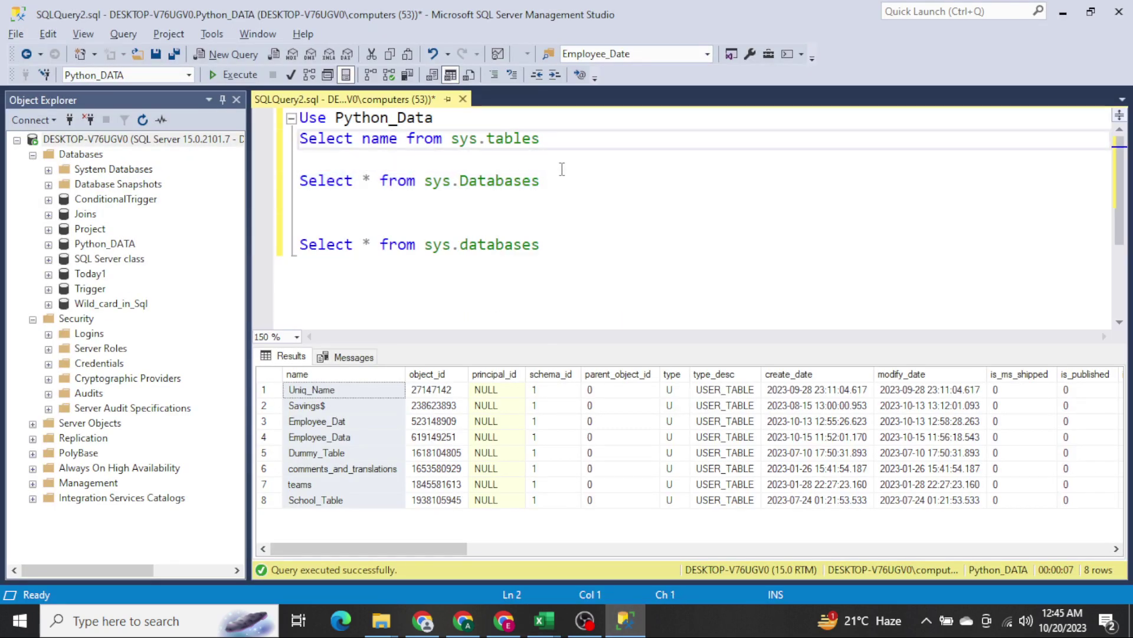
pyautogui.hotkey('alt', 'Tab')
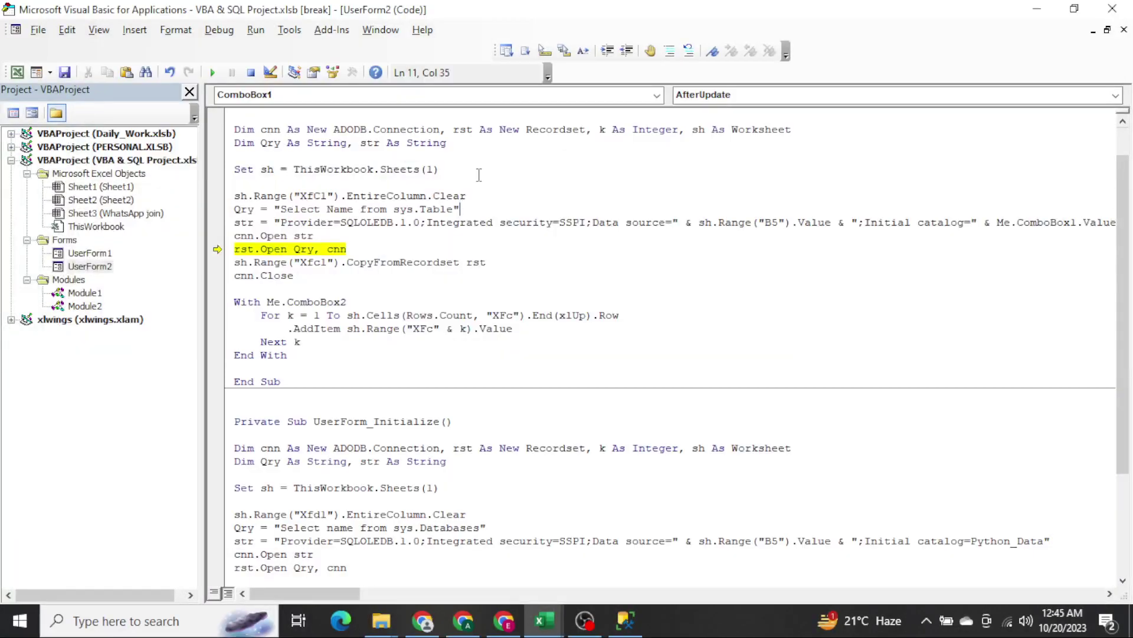
pyautogui.click(234, 222)
pyautogui.click(248, 75)
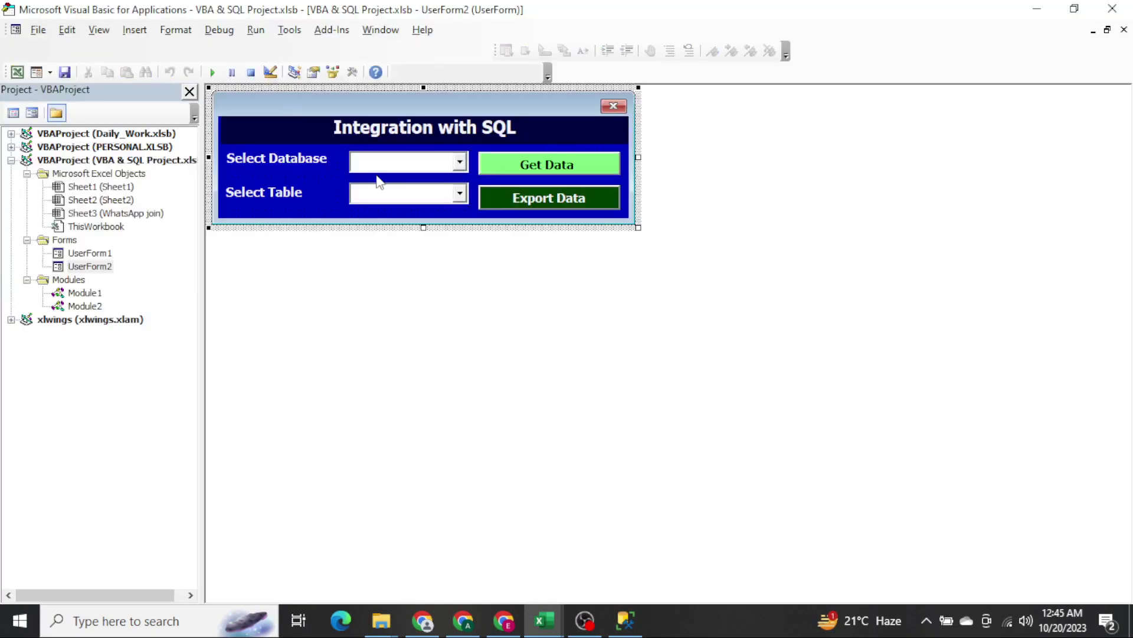
# Run the form, choose Joins then the Wild_card database, and view the leftover Joins tables.
pyautogui.click(212, 72)
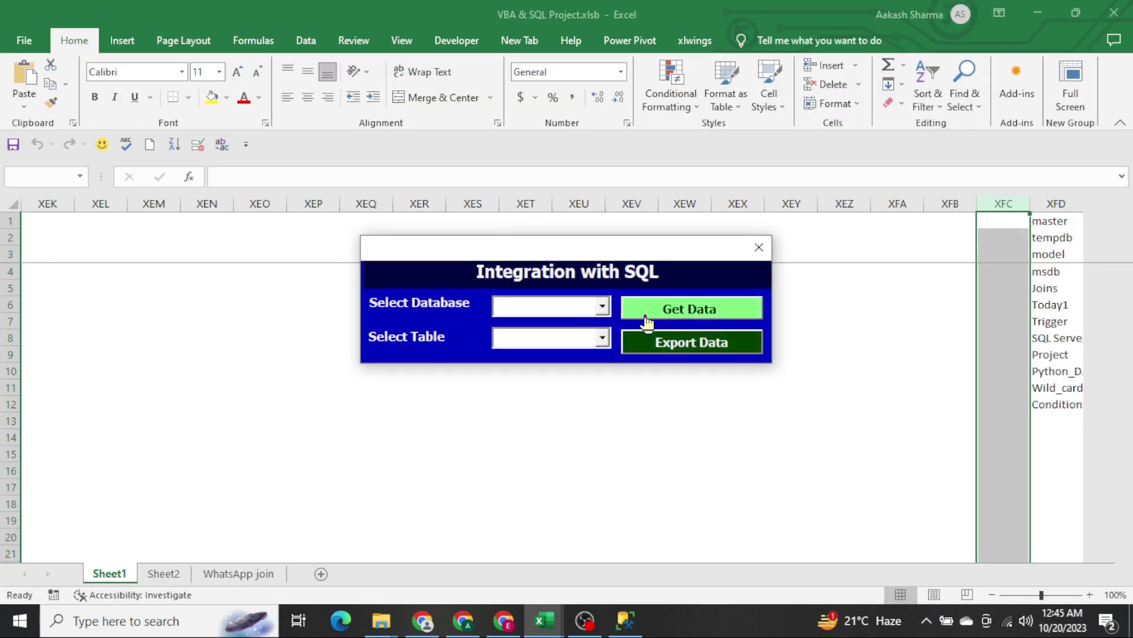
pyautogui.click(603, 306)
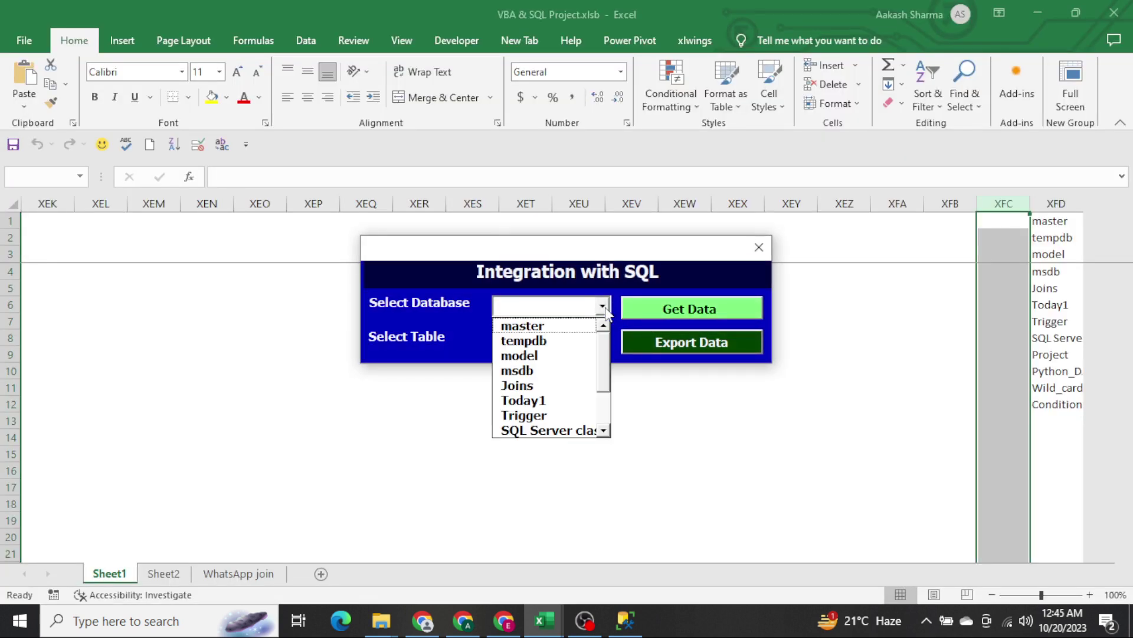
pyautogui.click(555, 385)
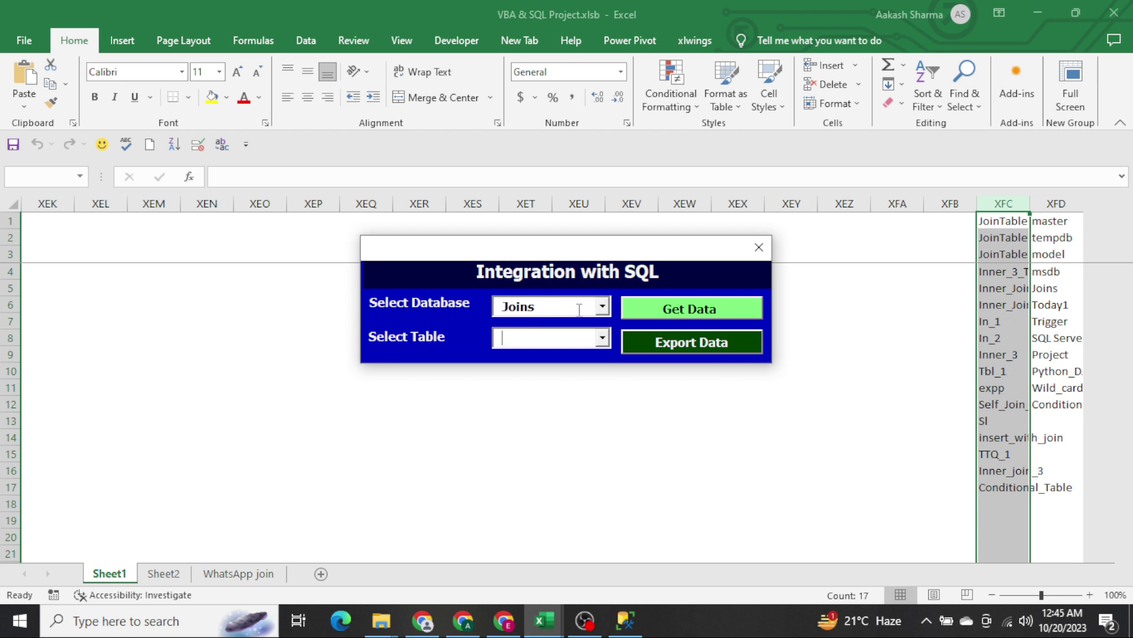
pyautogui.click(602, 307)
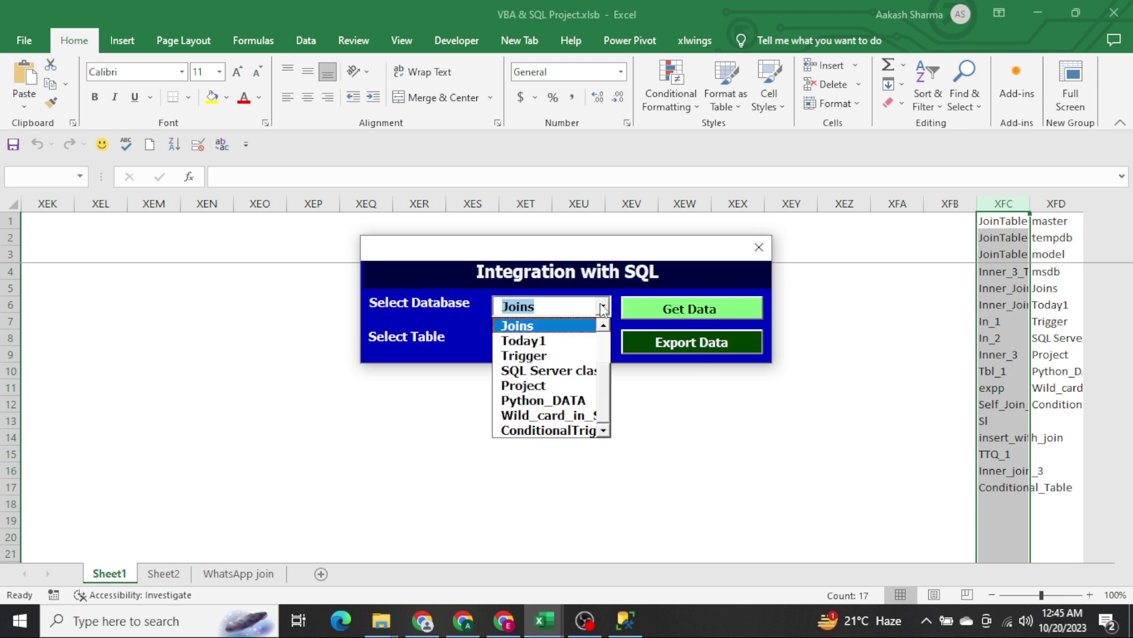
pyautogui.click(560, 415)
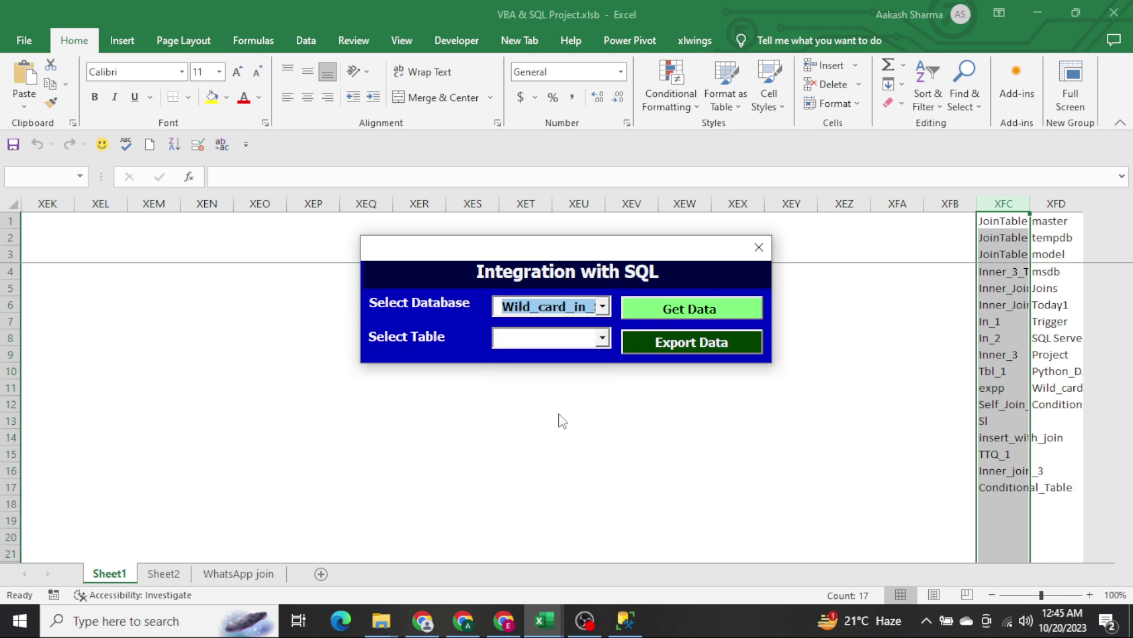
pyautogui.click(556, 345)
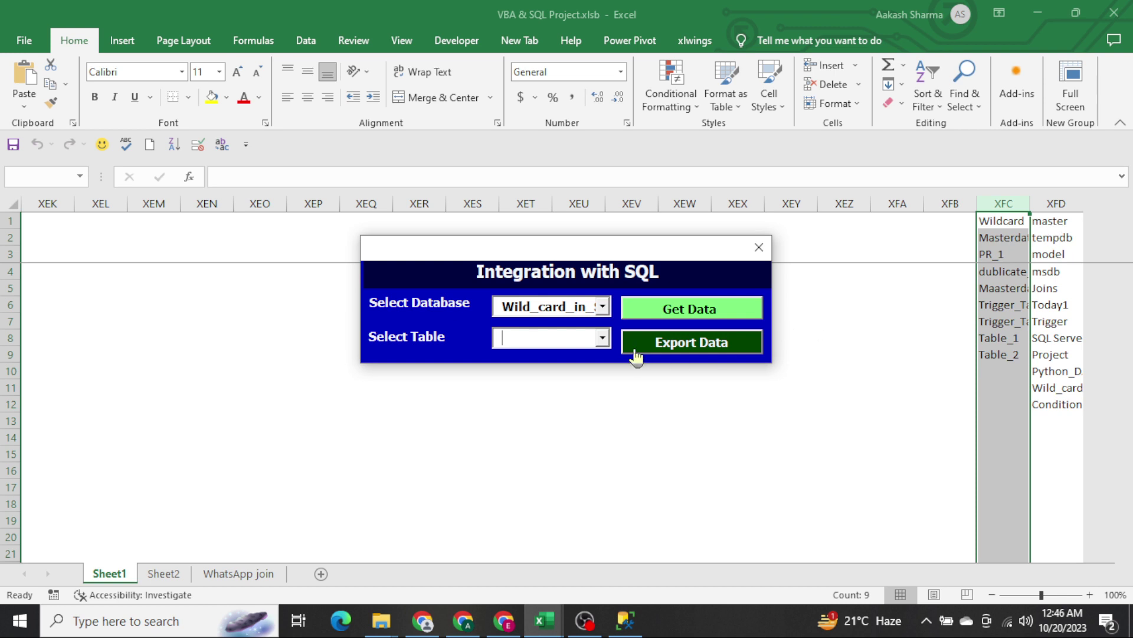
pyautogui.click(602, 339)
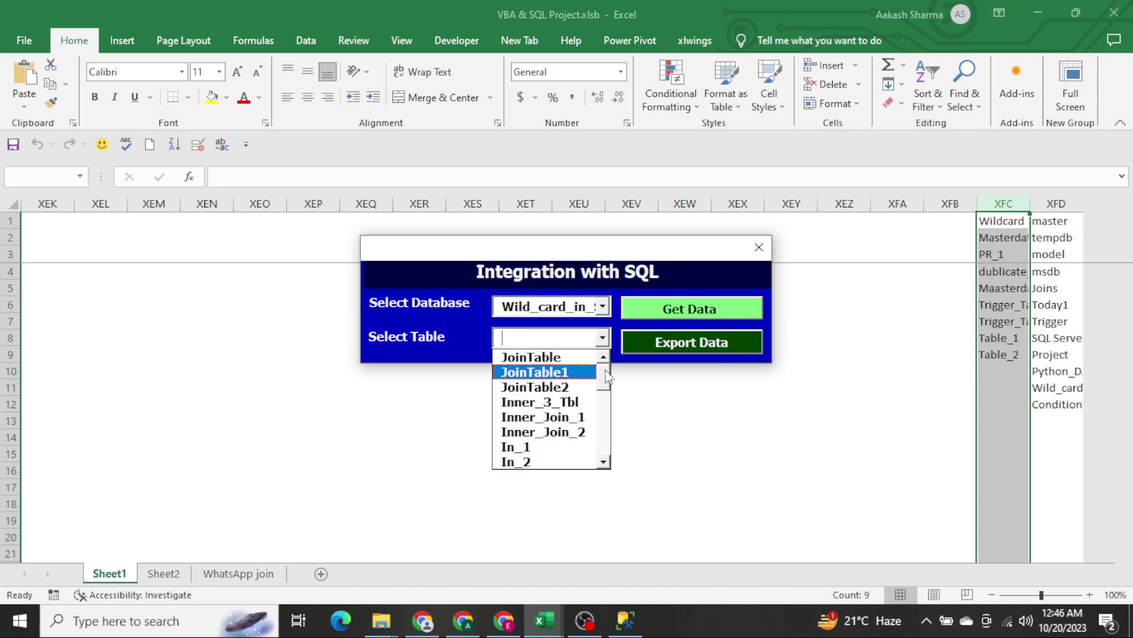
pyautogui.moveTo(607, 376)
pyautogui.mouseDown()
pyautogui.moveTo(600, 430)
pyautogui.moveTo(603, 378)
pyautogui.mouseUp()
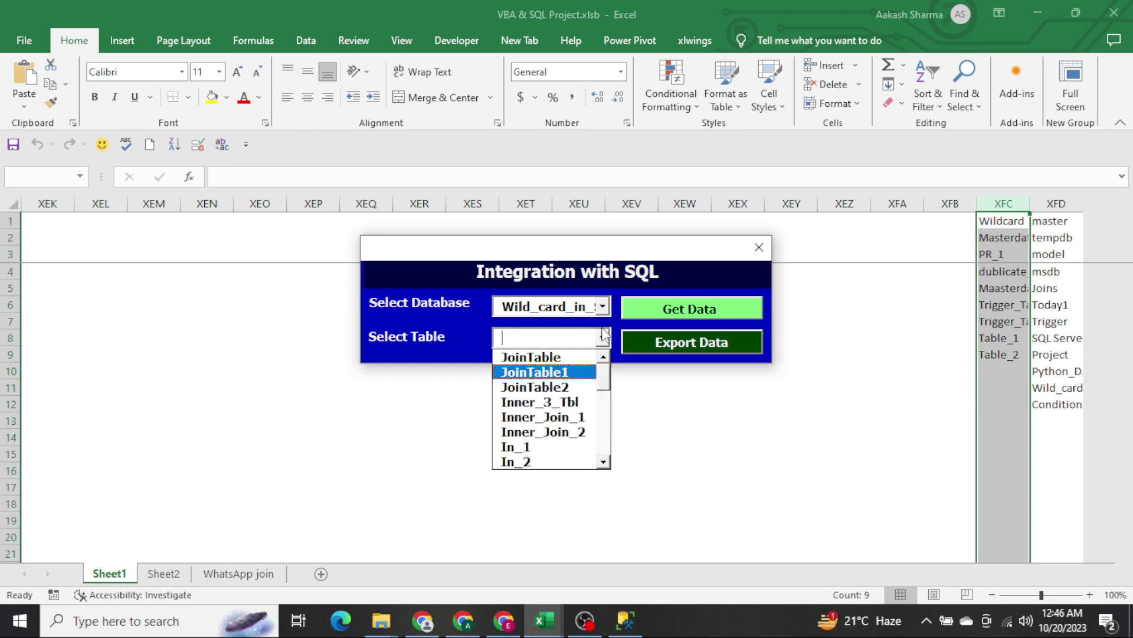
# Stop the form and add Me.ComboBox2.Clear to ComboBox1_AfterUpdate.
pyautogui.click(727, 275)
pyautogui.click(759, 247)
pyautogui.click(384, 159)
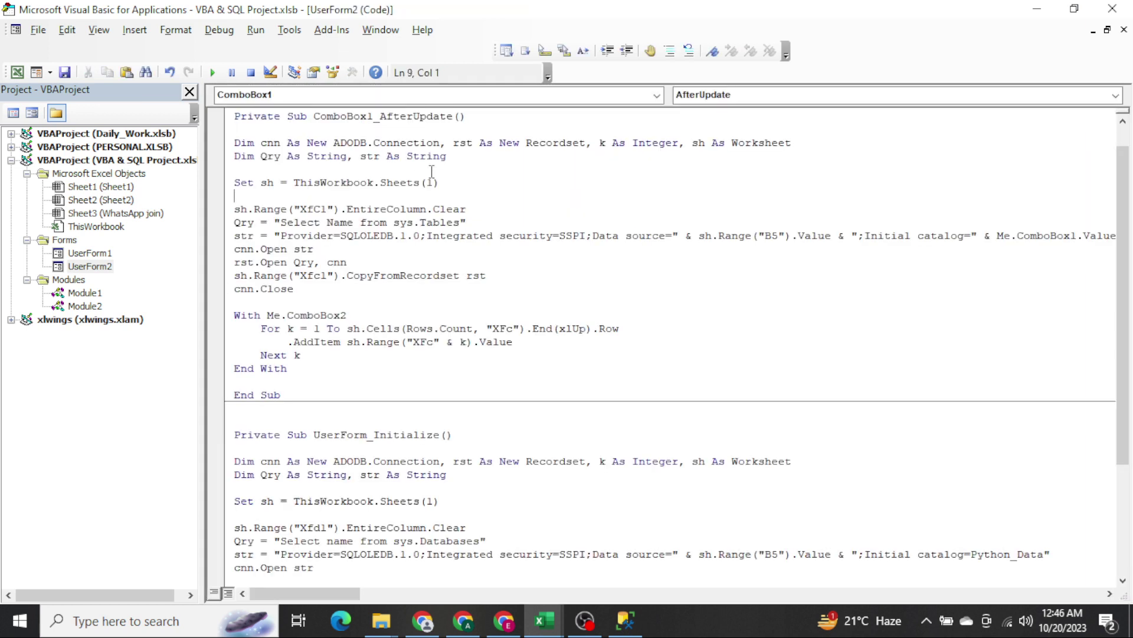
pyautogui.write('me.combo')
pyautogui.press('Down')
pyautogui.press('Tab')
pyautogui.write('.cl')
pyautogui.press('Tab')
pyautogui.press('Down')
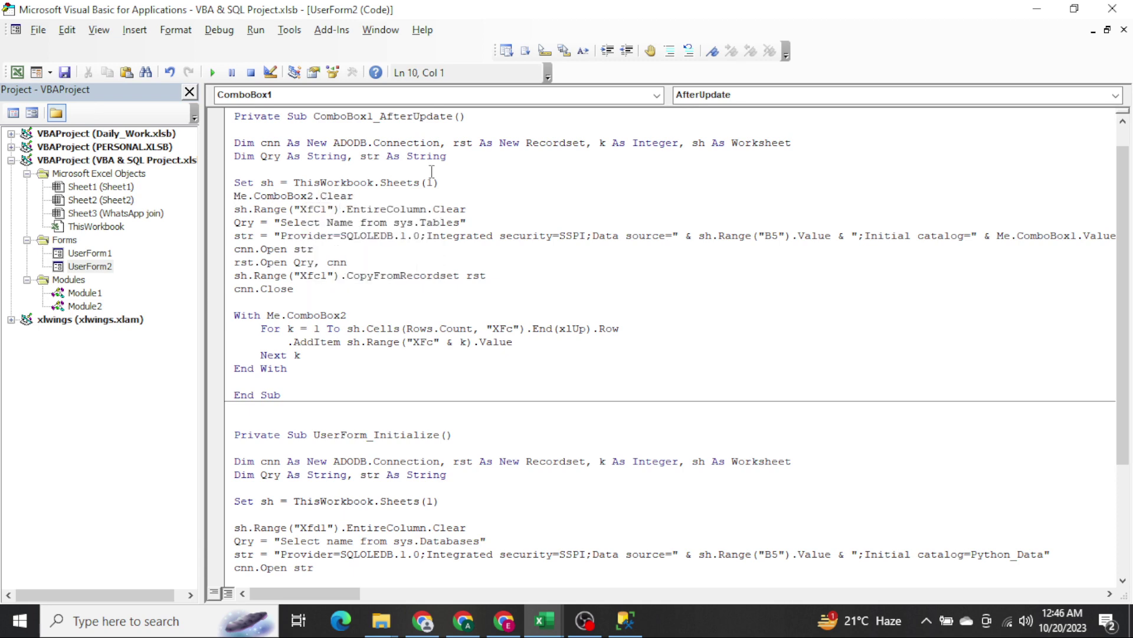
# Rerun the form, choose the Joins database and review its table list.
pyautogui.press('F5')
pyautogui.click(604, 308)
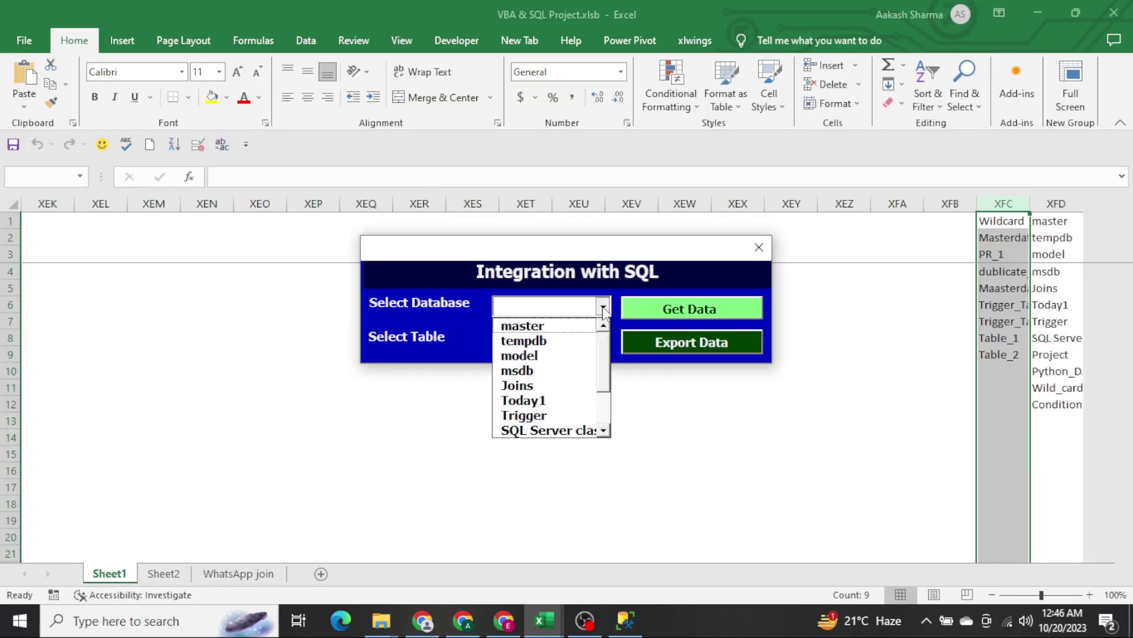
pyautogui.click(533, 385)
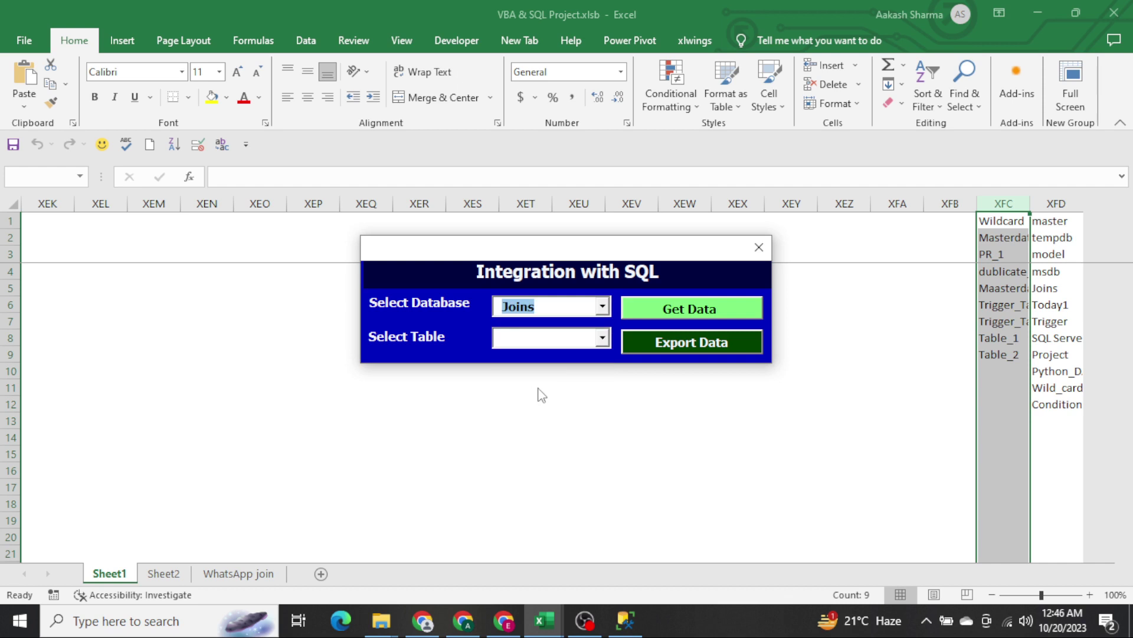
pyautogui.click(566, 334)
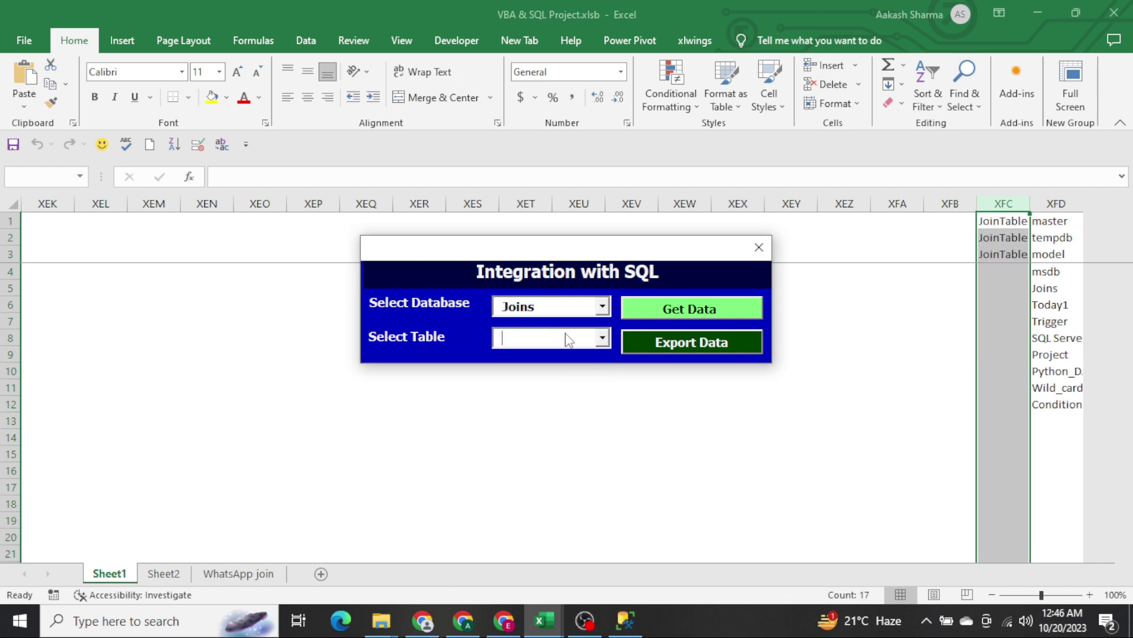
pyautogui.click(601, 338)
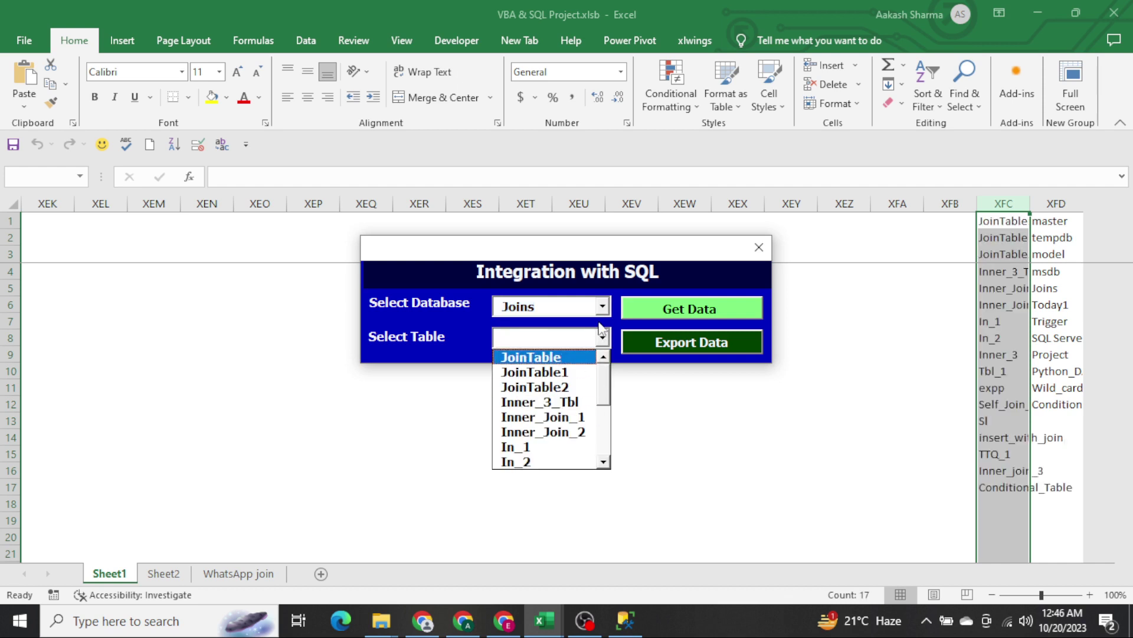
pyautogui.moveTo(601, 396); pyautogui.dragTo(602, 454)
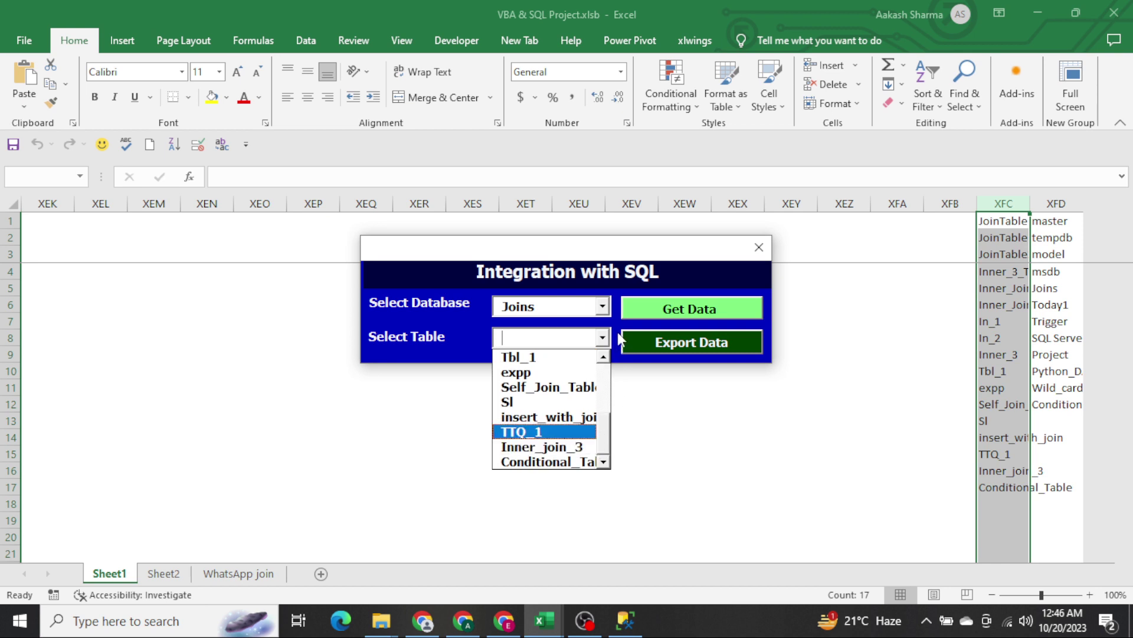
# Switch to the ConditionalTrig database, confirming only Trigger_Table1 and Trigger_Table2 are listed.
pyautogui.click(603, 307)
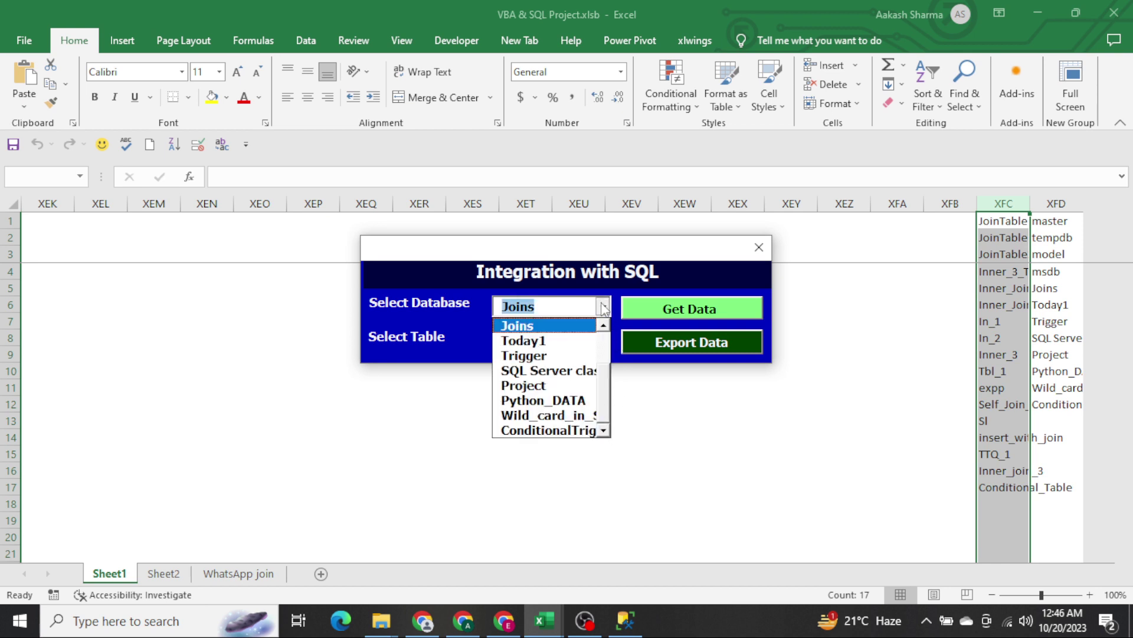
pyautogui.click(563, 431)
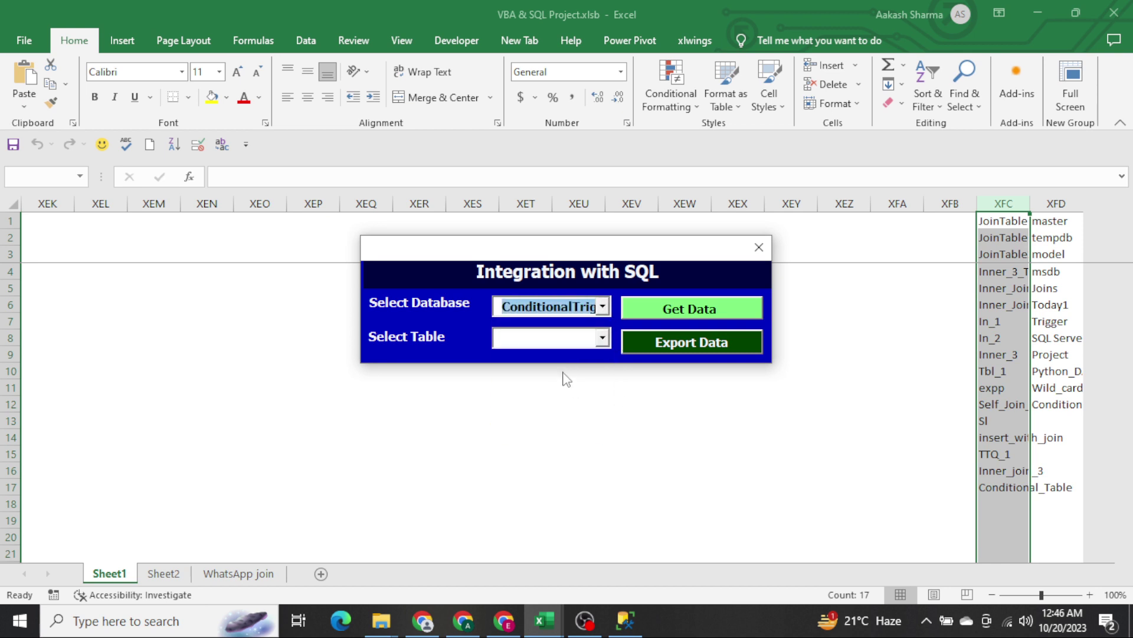
pyautogui.click(552, 344)
pyautogui.click(602, 339)
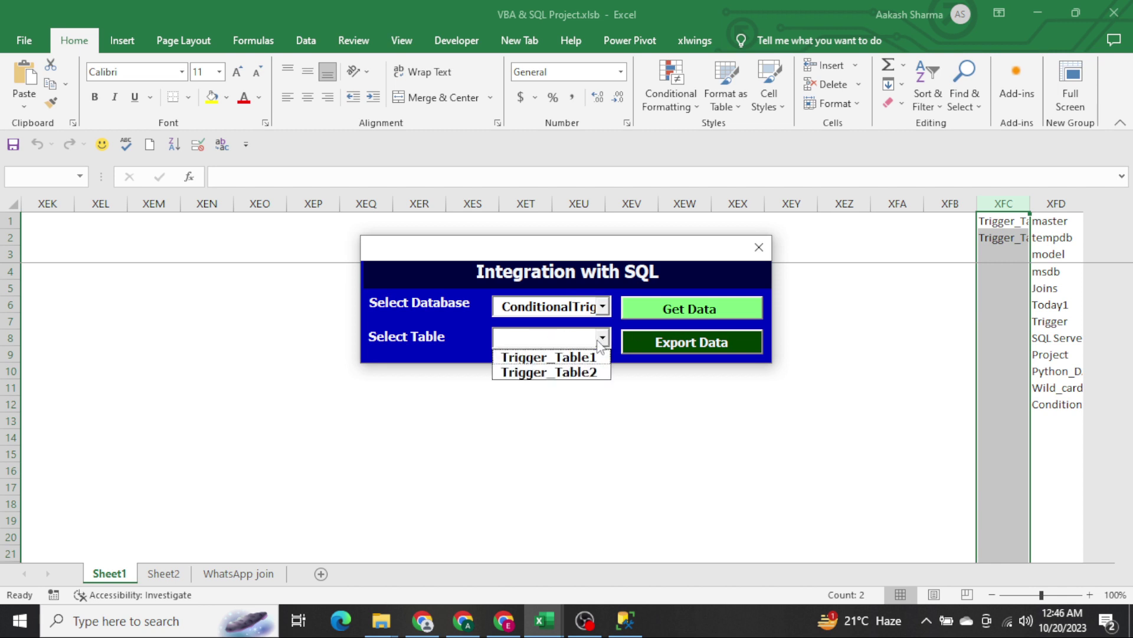
pyautogui.click(643, 290)
pyautogui.moveTo(610, 246); pyautogui.dragTo(531, 268)
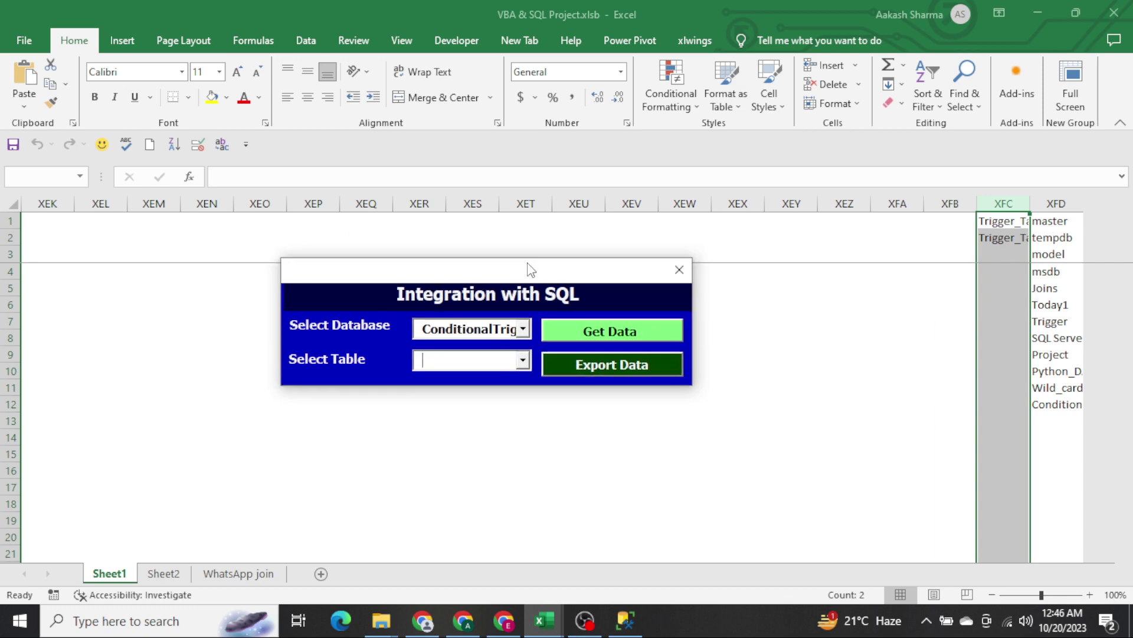
# Close the form, return to the workbook and relaunch the SQL form from the sheet.
pyautogui.click(679, 271)
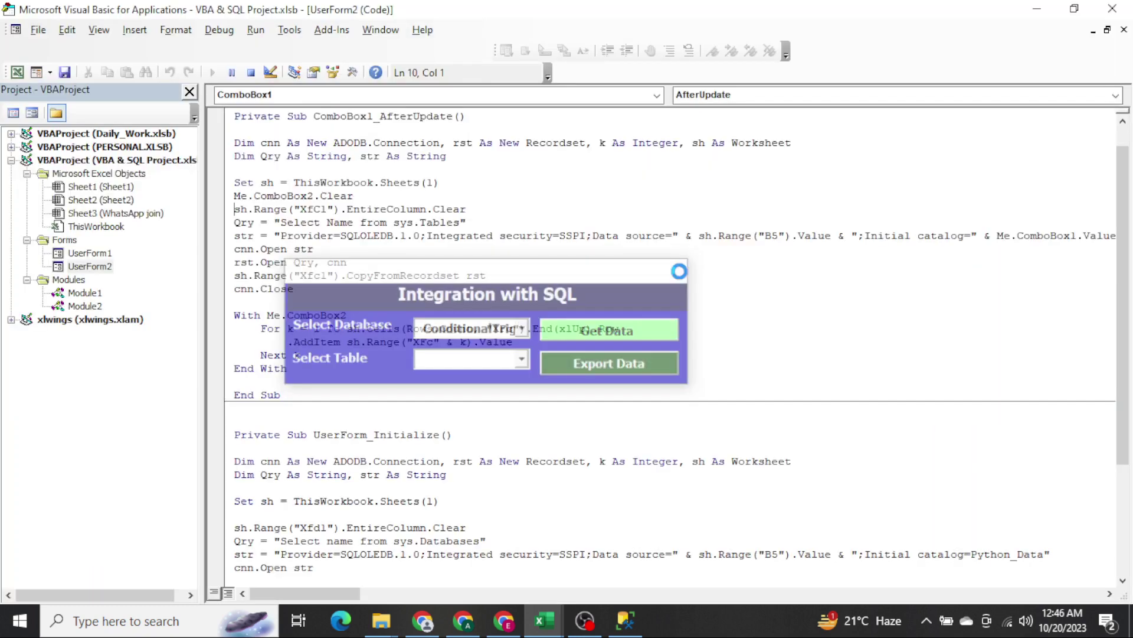
pyautogui.hotkey('alt', 'F11')
pyautogui.click(741, 323)
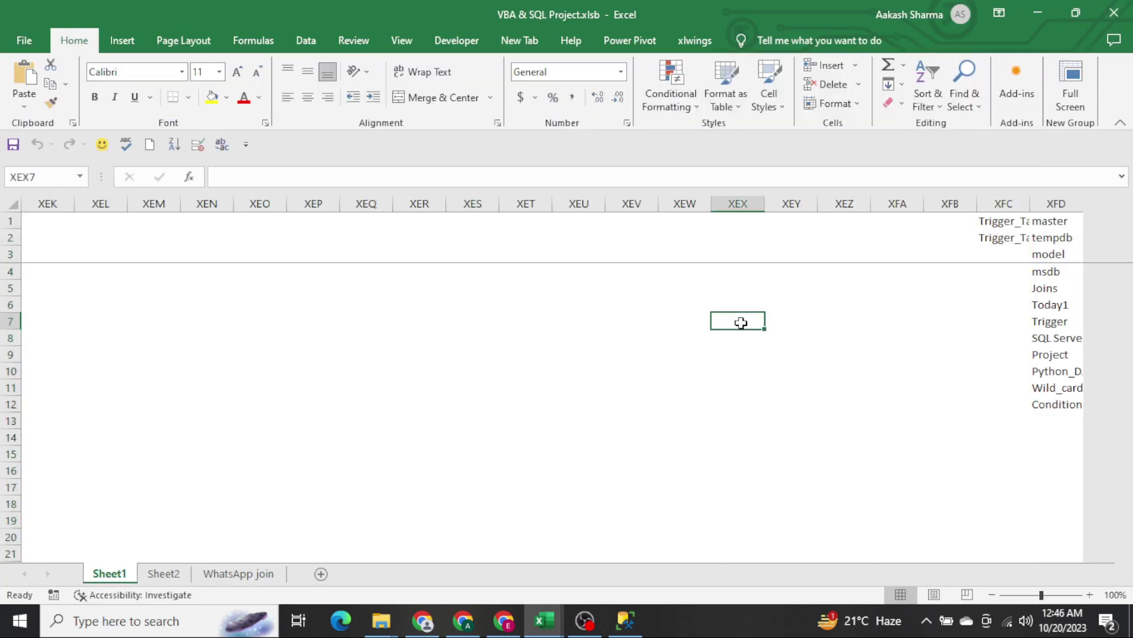
pyautogui.press('Up')
pyautogui.press('Up')
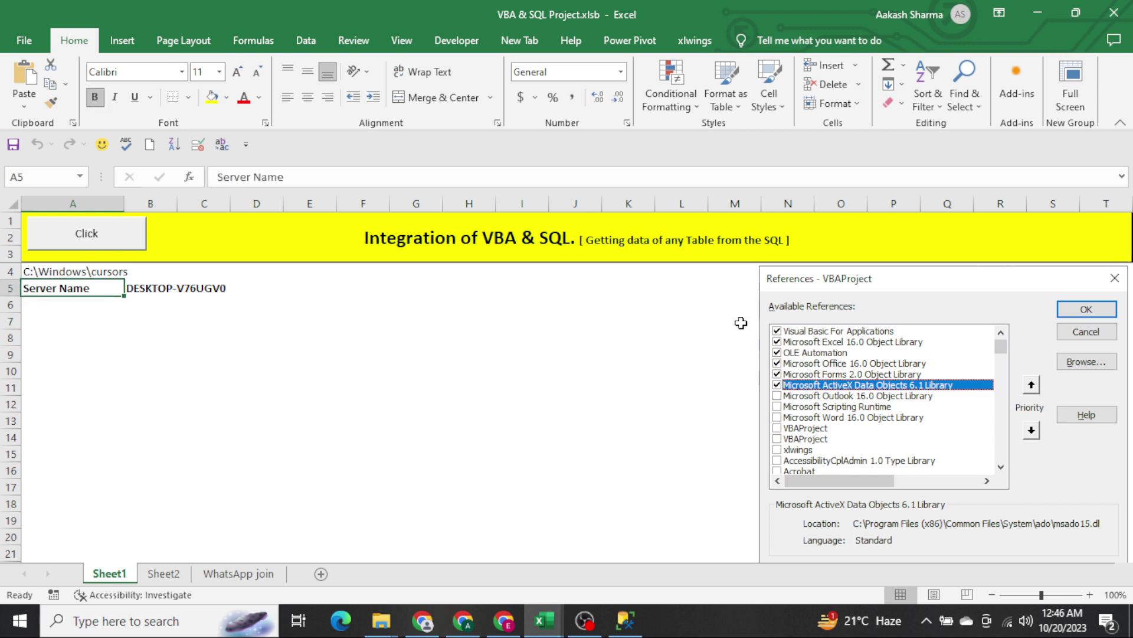
pyautogui.press('Right')
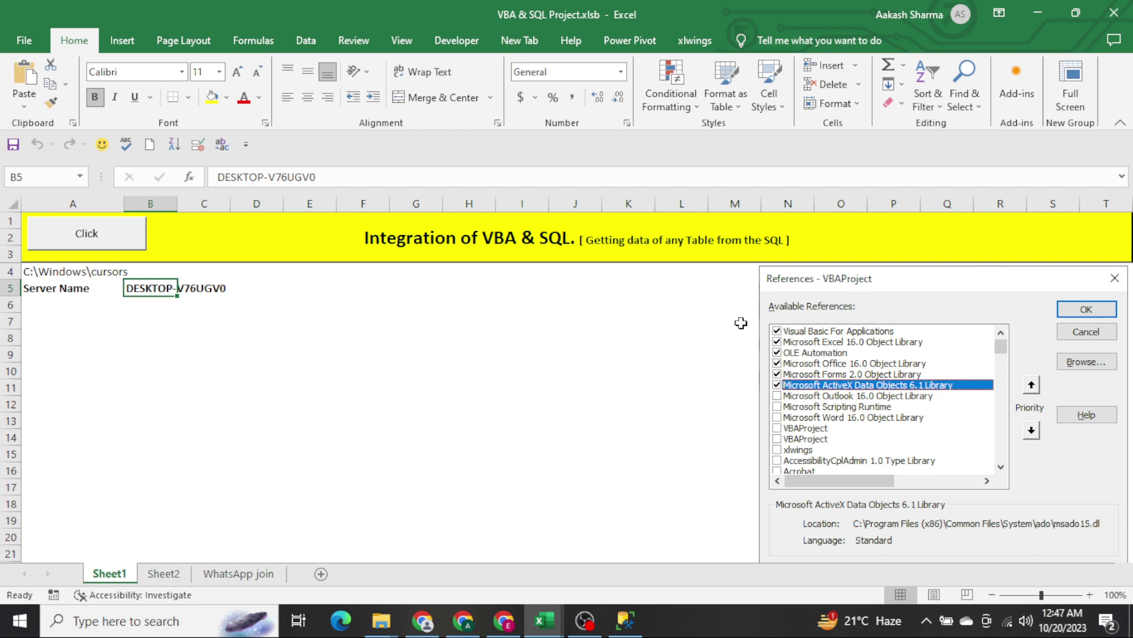
pyautogui.click(95, 245)
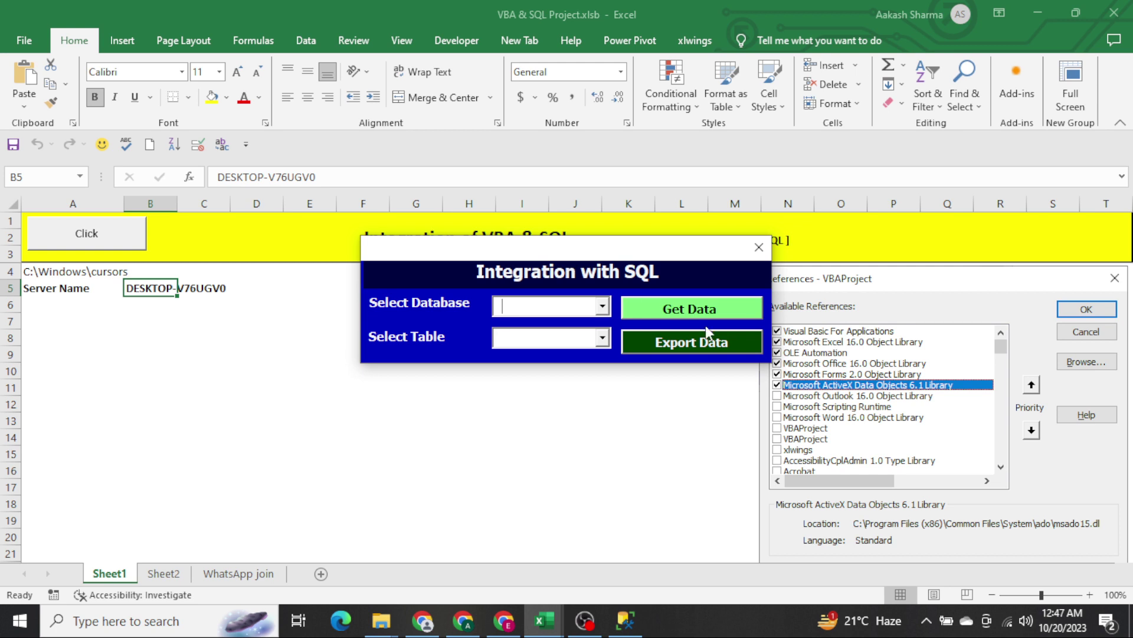
# Choose the Joins database and the JoinTable2 table.
pyautogui.click(600, 307)
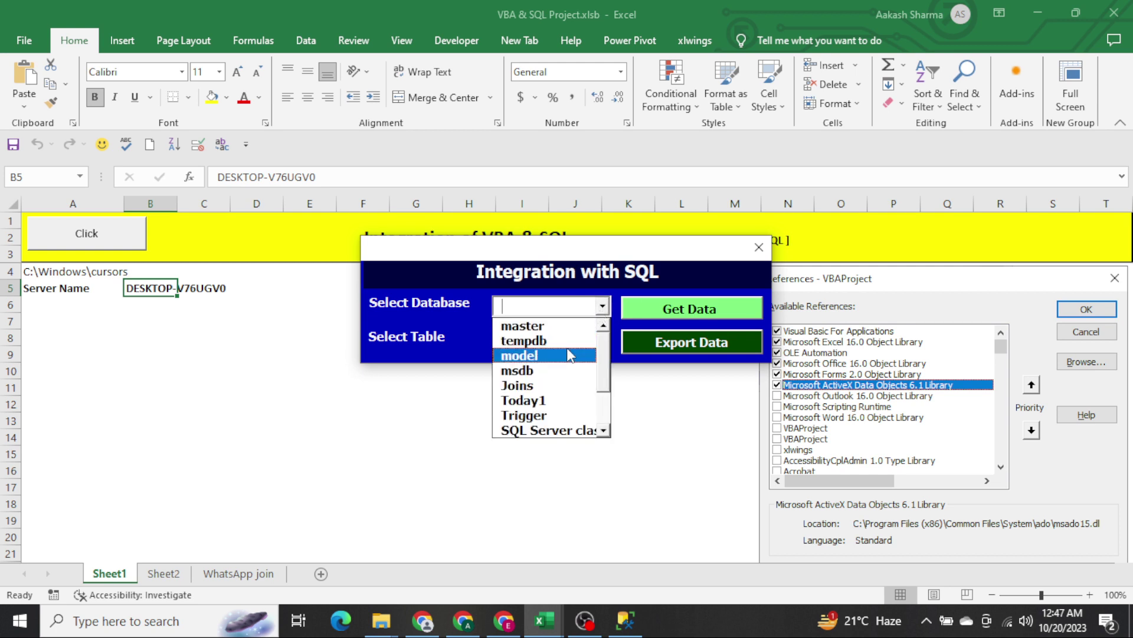
pyautogui.click(561, 385)
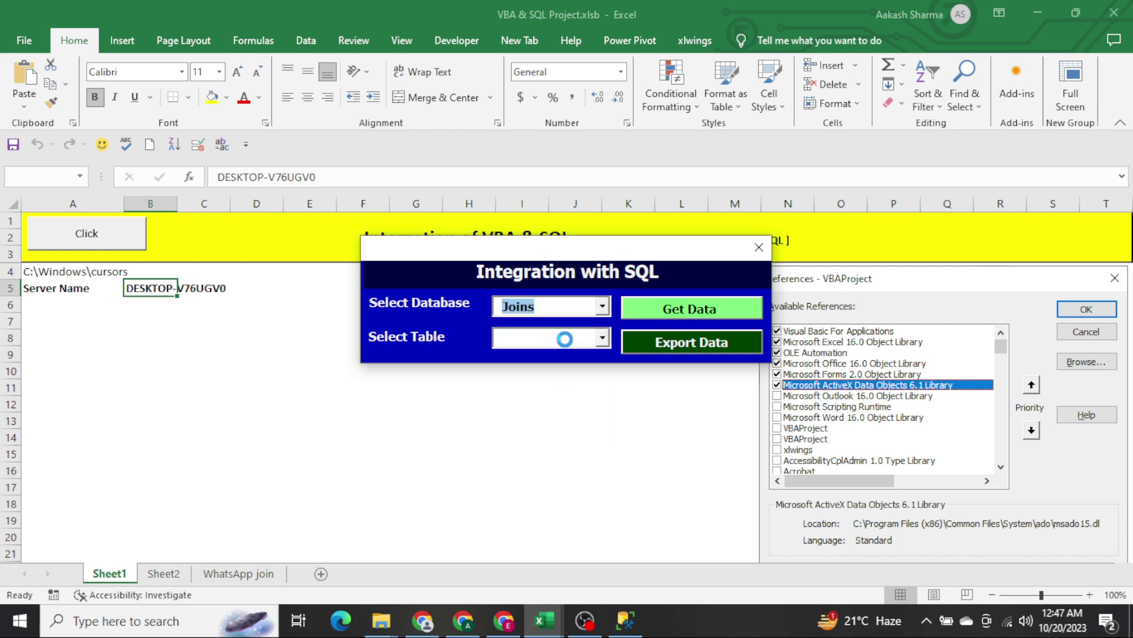
pyautogui.click(602, 338)
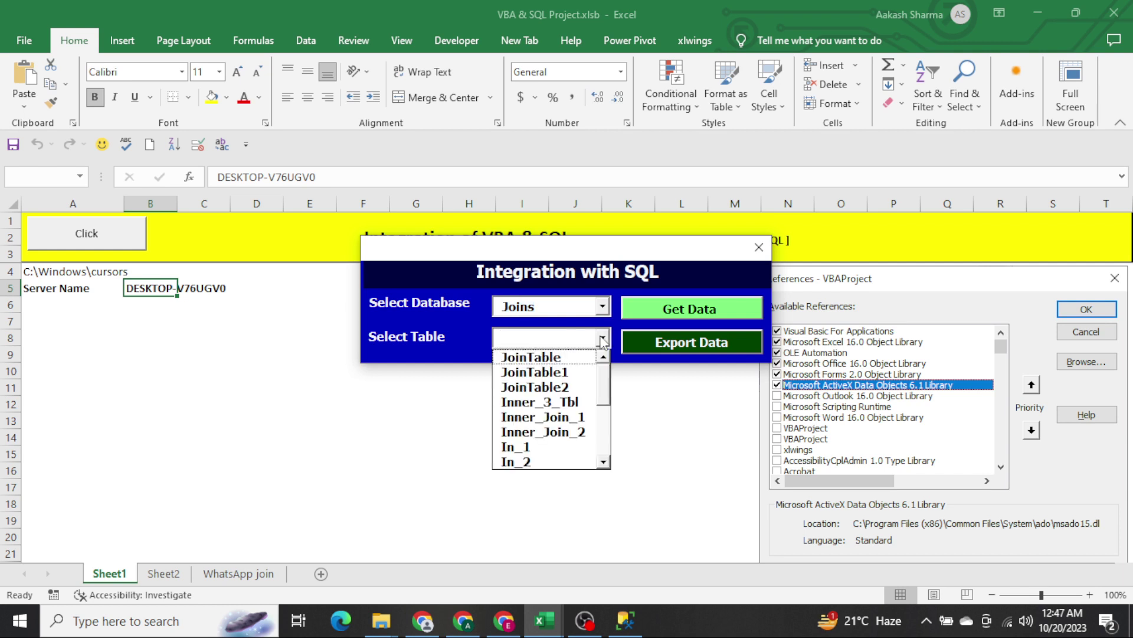
pyautogui.click(565, 394)
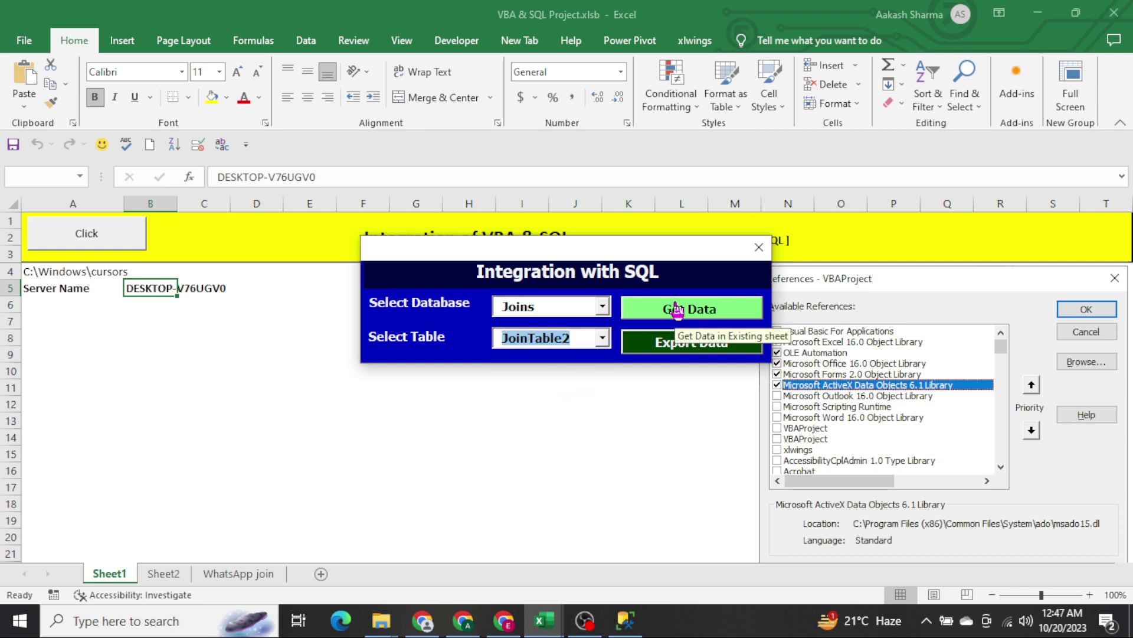
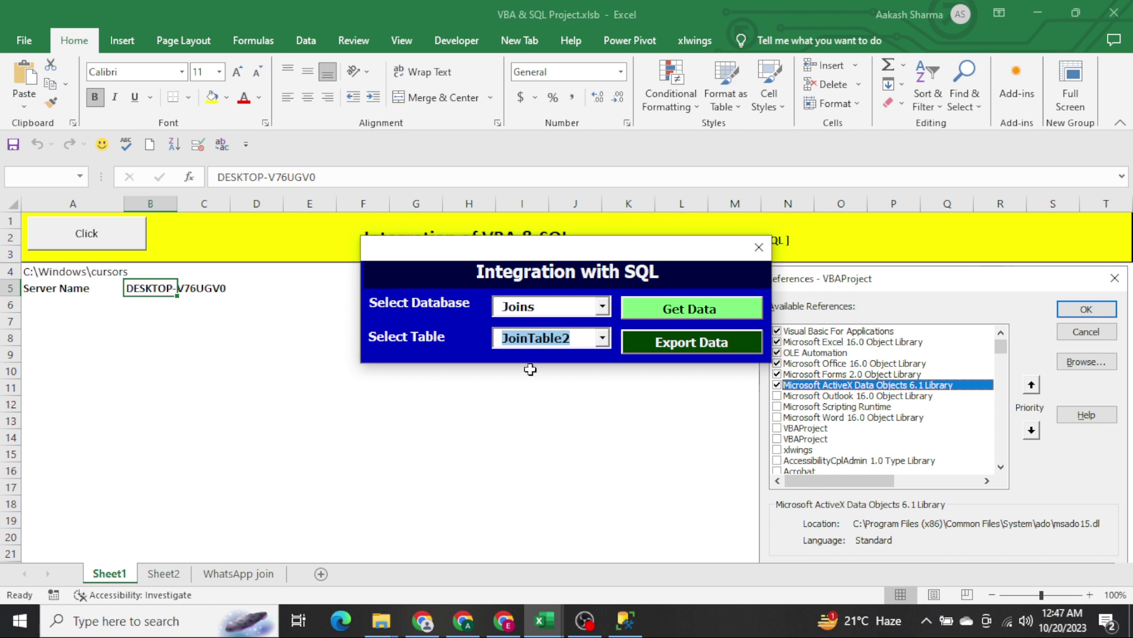
# Close the Integration with SQL form, select cell A5, and bring up UserForm2's code in the VBA editor.
pyautogui.click(759, 248)
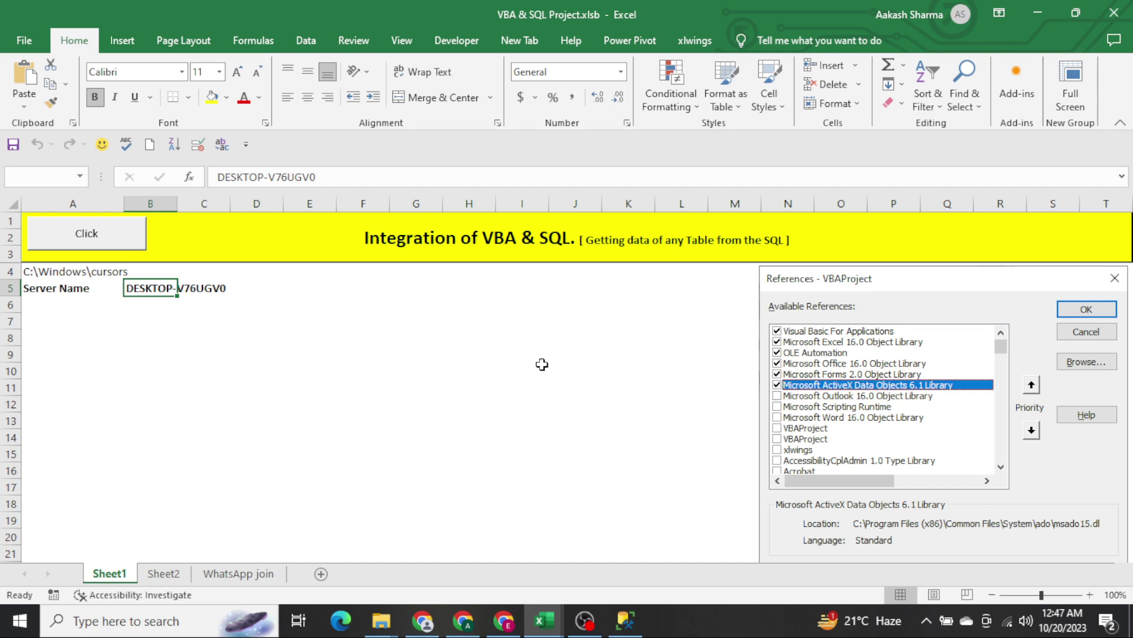
pyautogui.press('Return')
pyautogui.press('Left')
pyautogui.press('Up')
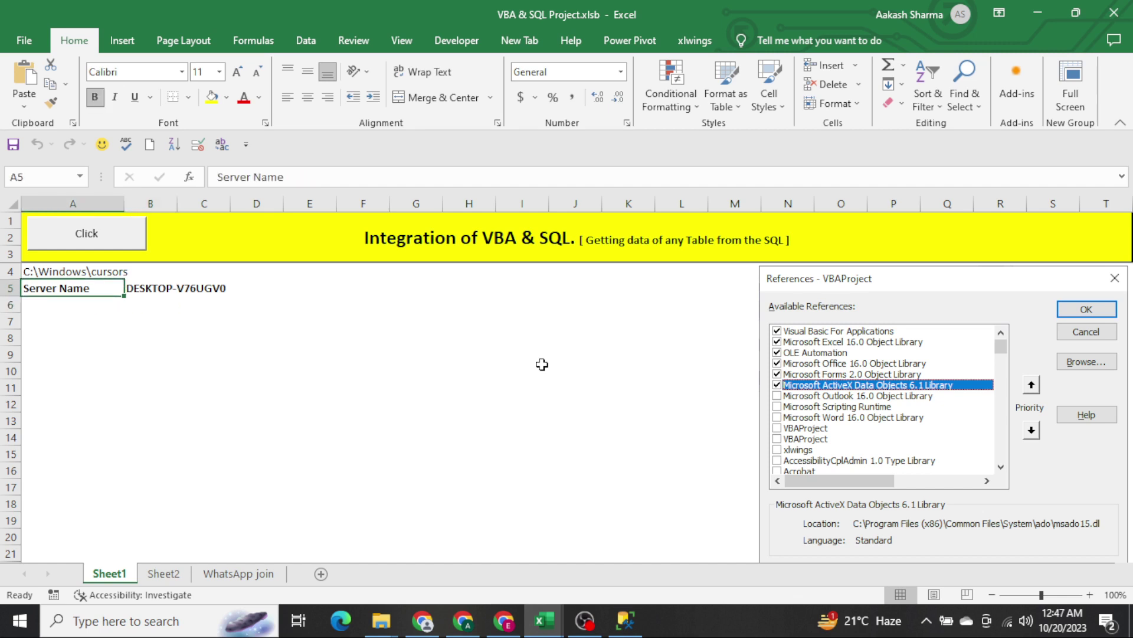
pyautogui.hotkey('alt', 'F11')
pyautogui.click(544, 364)
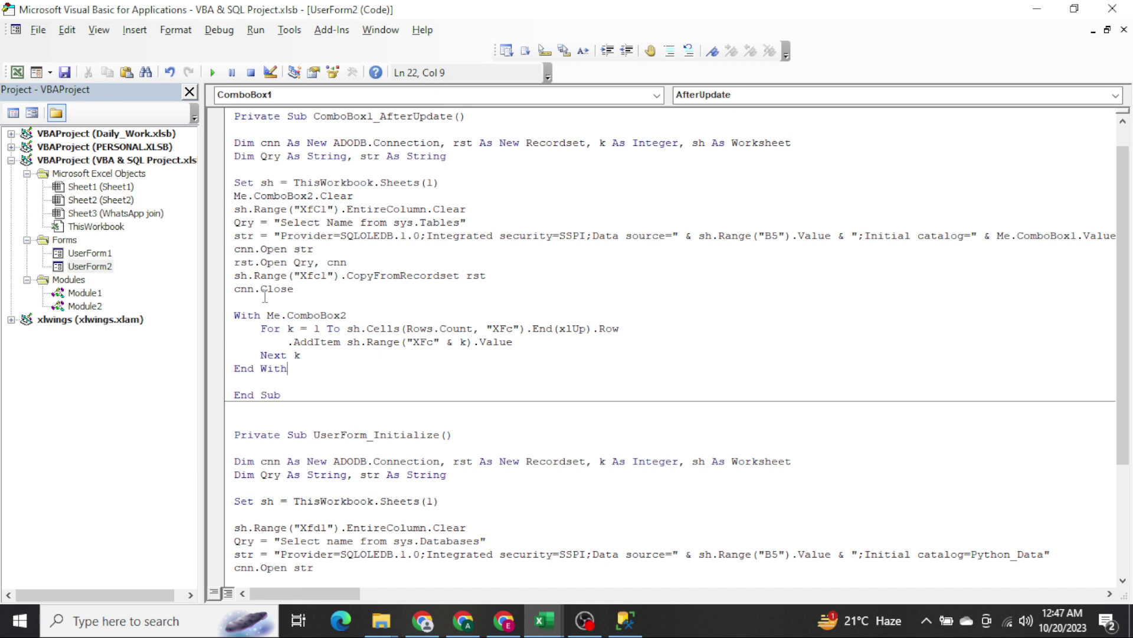
# In Module2, add Option Explicit and start Get_Datain_Existingsheet with Server_Name and Data_basename as String.
pyautogui.doubleClick(99, 307)
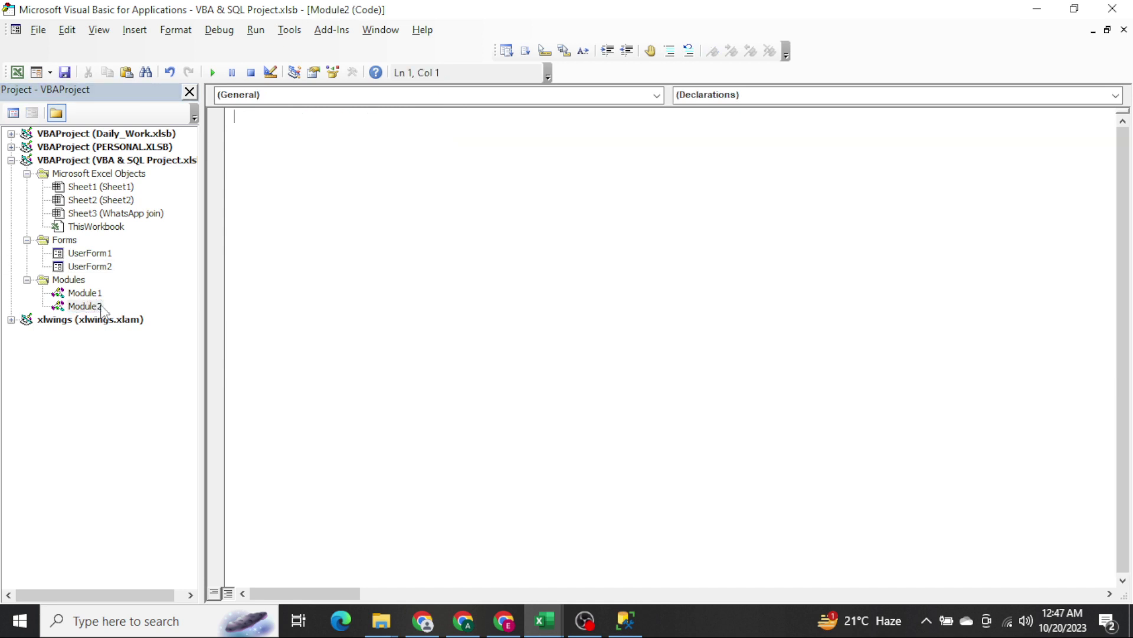
pyautogui.write('Option ')
pyautogui.write('E')
pyautogui.write('xplicit')
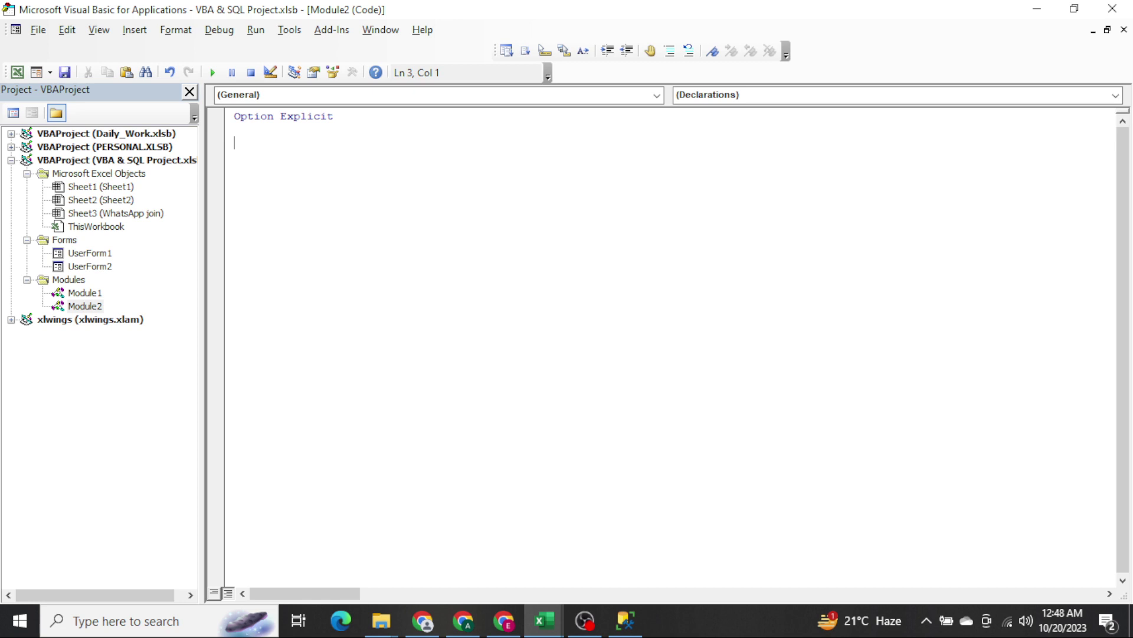
pyautogui.write('Fun')
pyautogui.write('ction Get')
pyautogui.write('_Dat')
pyautogui.write('ain_E')
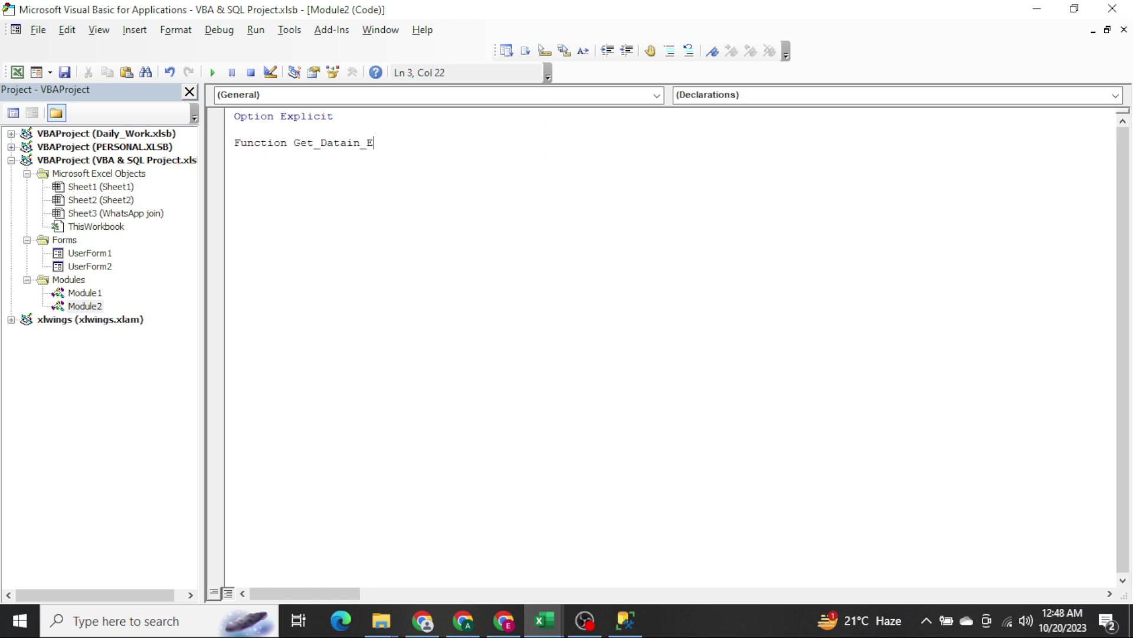
pyautogui.write('xistingsheet')
pyautogui.write('(')
pyautogui.write('Server ')
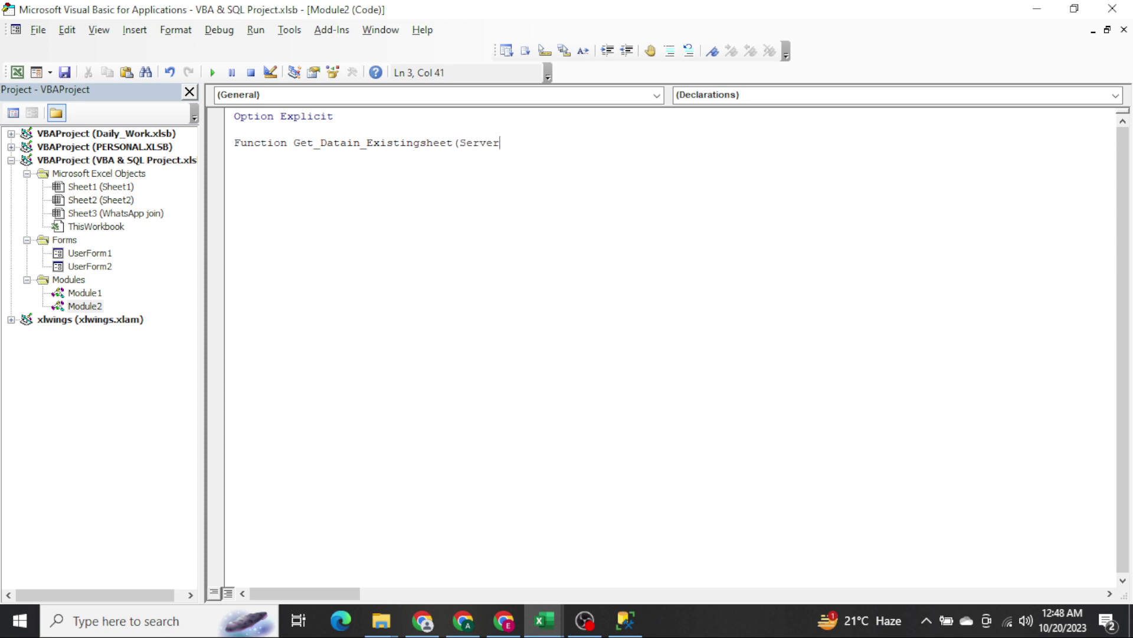
pyautogui.write('Name as str')
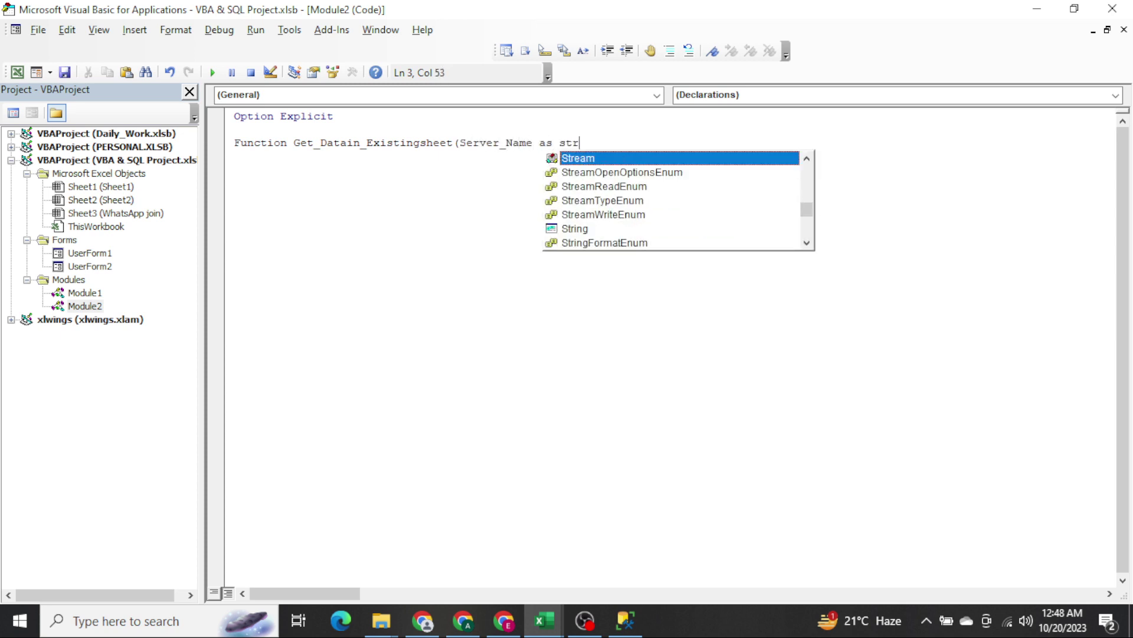
pyautogui.press('Tab')
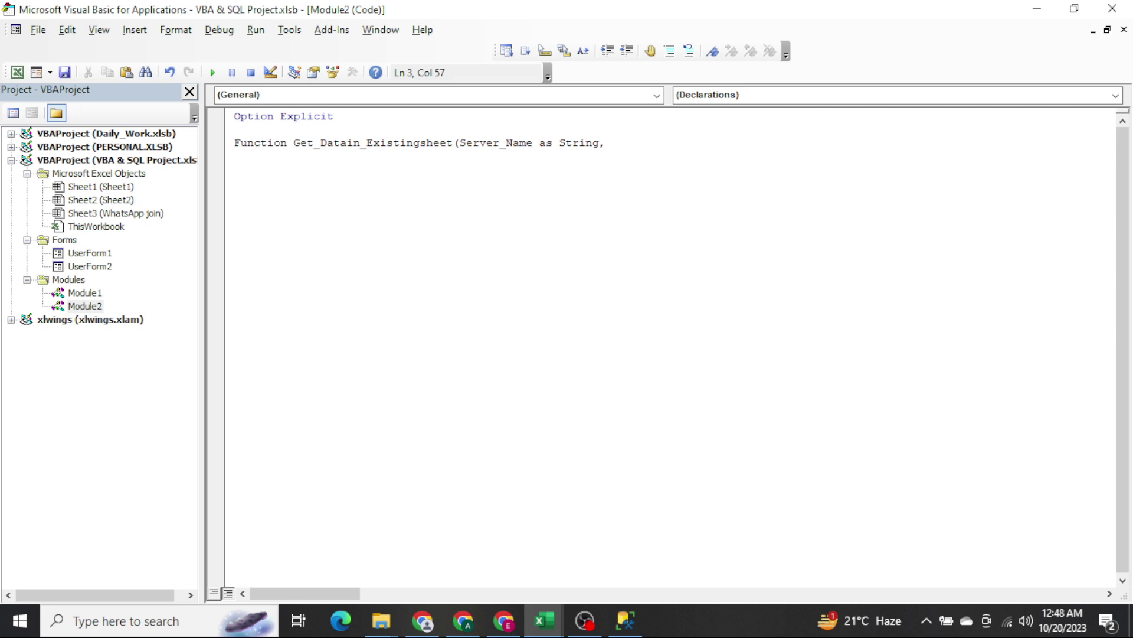
pyautogui.write('Data_ba')
pyautogui.write('se')
pyautogui.write('name as St')
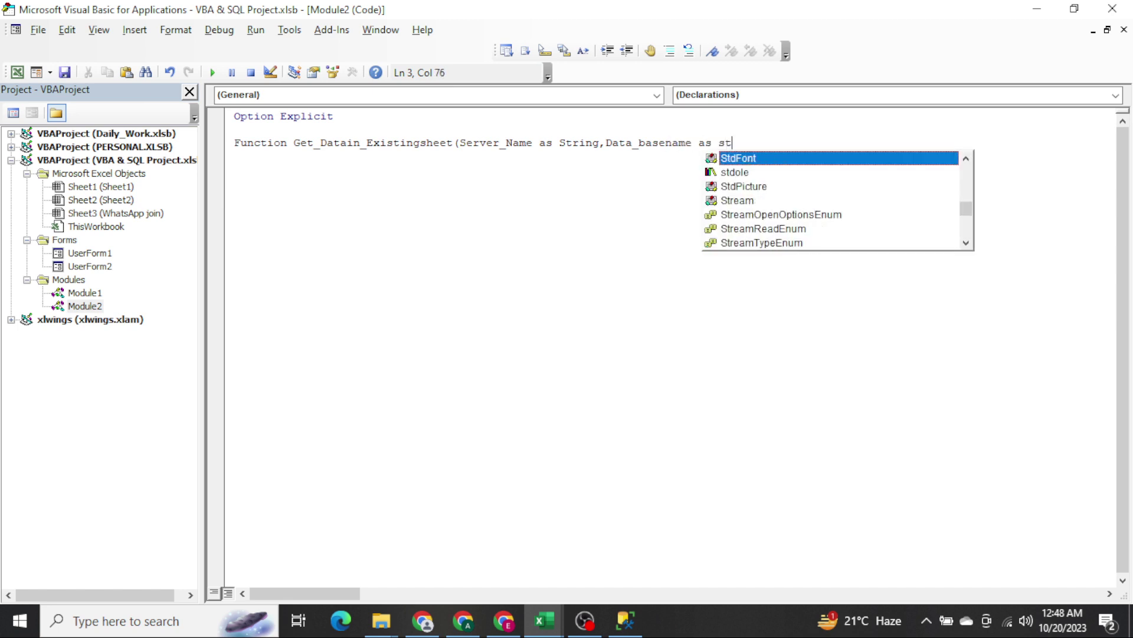
pyautogui.press('Tab')
# Add Table_Name1 and sheet_Name String parameters and close the function with End Function.
pyautogui.write(',Table')
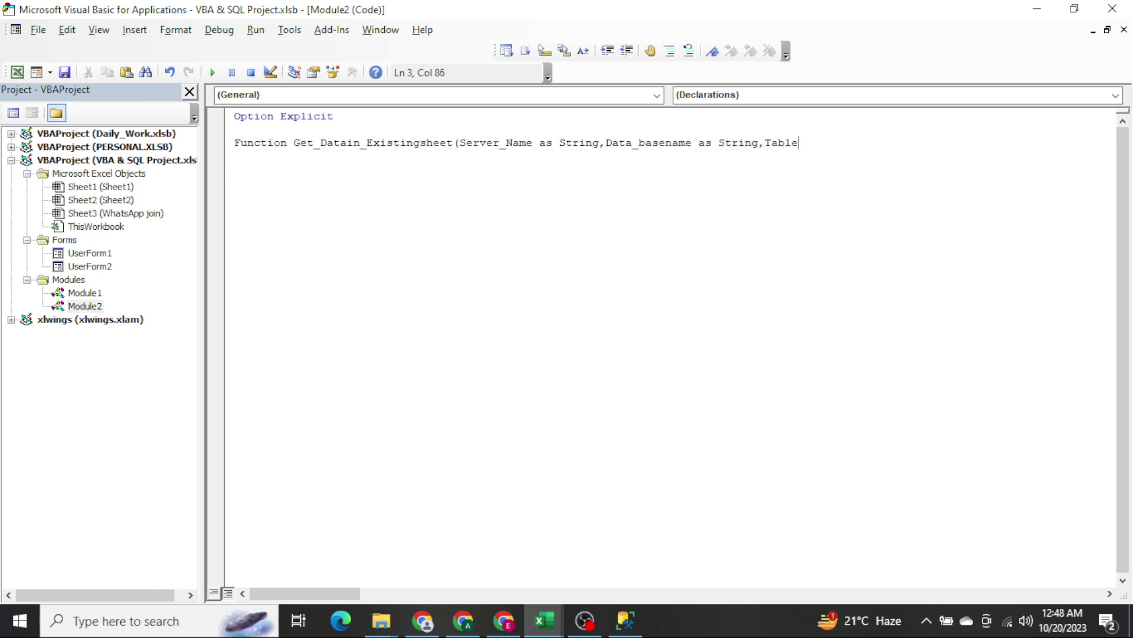
pyautogui.write('Name1 a')
pyautogui.write('s strin')
pyautogui.press('Tab')
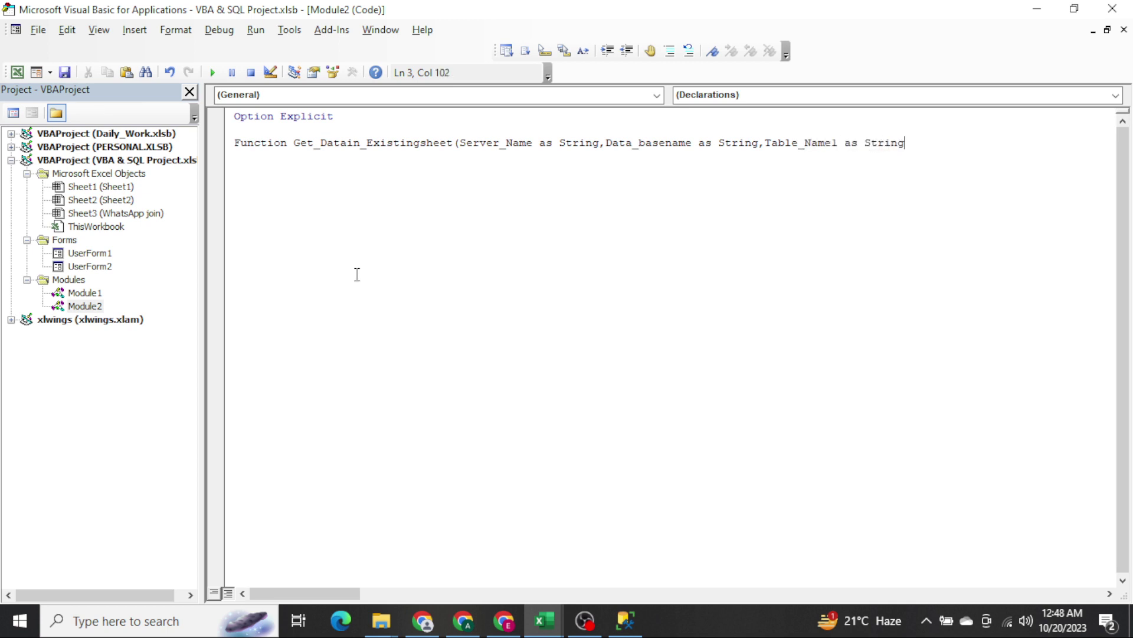
pyautogui.write(',she')
pyautogui.write('et_Name as ')
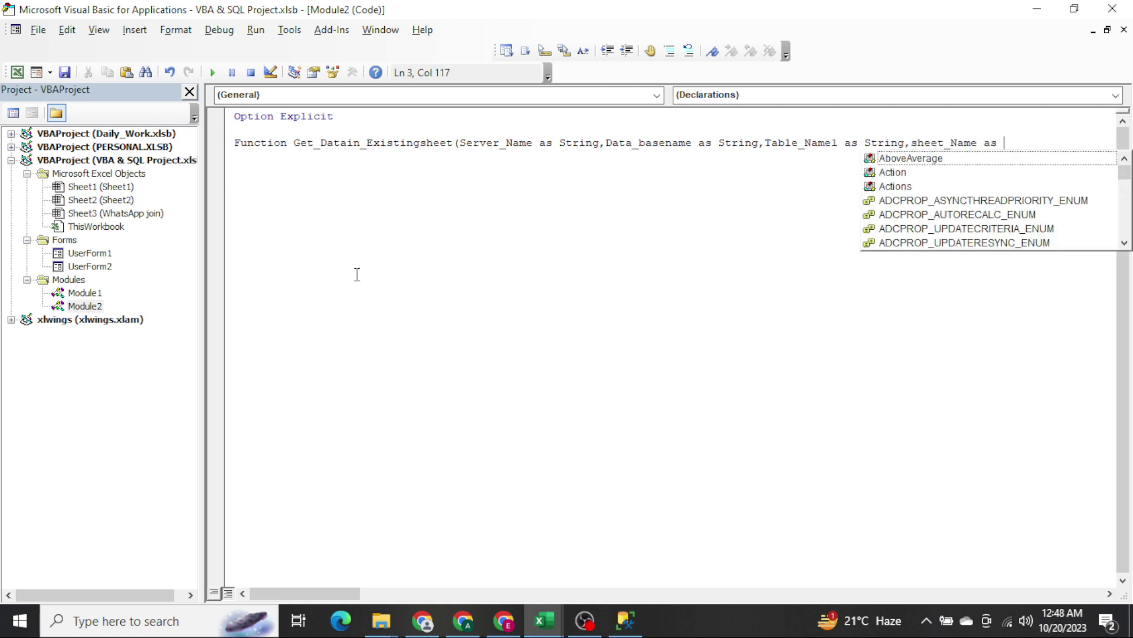
pyautogui.write('strin')
pyautogui.press('Tab')
pyautogui.write(')')
pyautogui.press('Return')
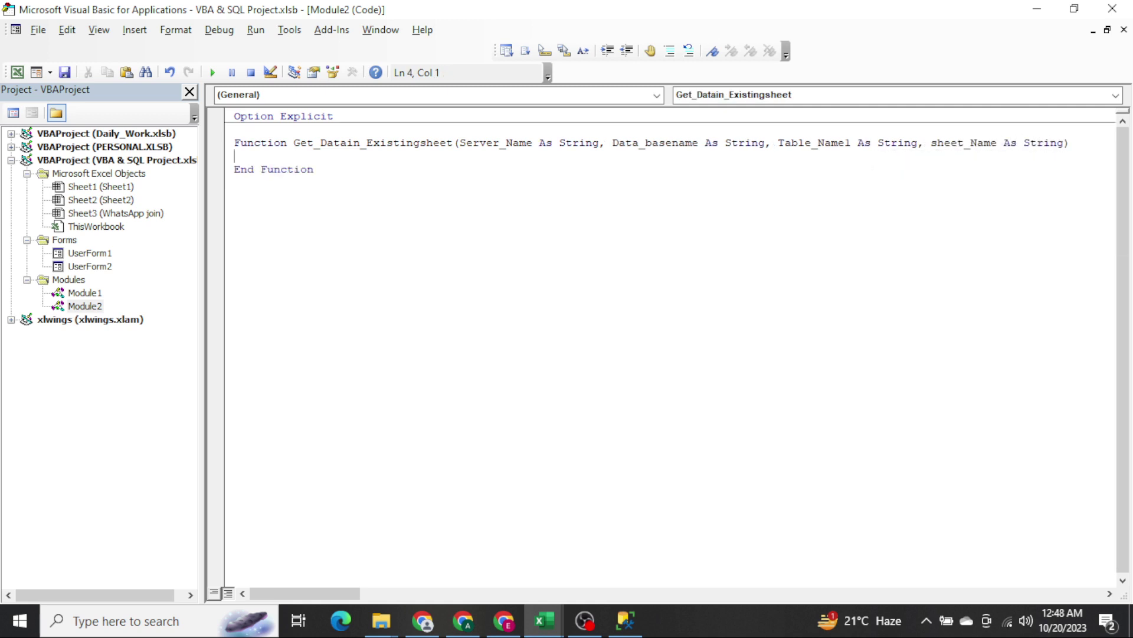
pyautogui.press('Return')
pyautogui.press('Up')
# Declare cnn As New ADODB.Connection, correcting the Din typo to Dim.
pyautogui.press('Return')
pyautogui.press('Up')
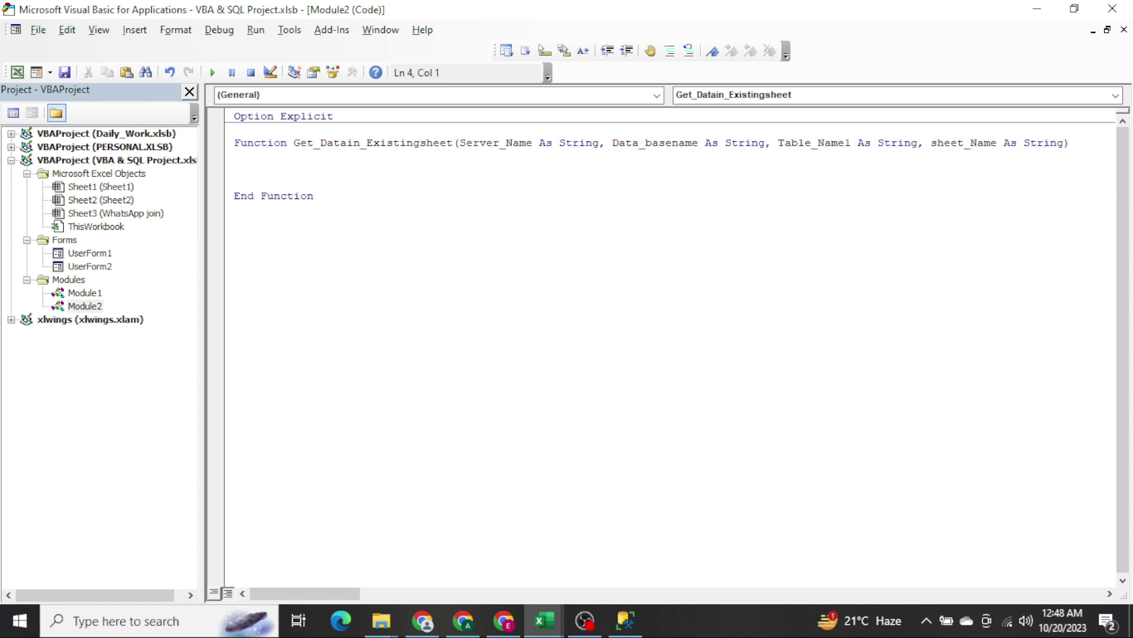
pyautogui.write('Din ')
pyautogui.write('cnn as N')
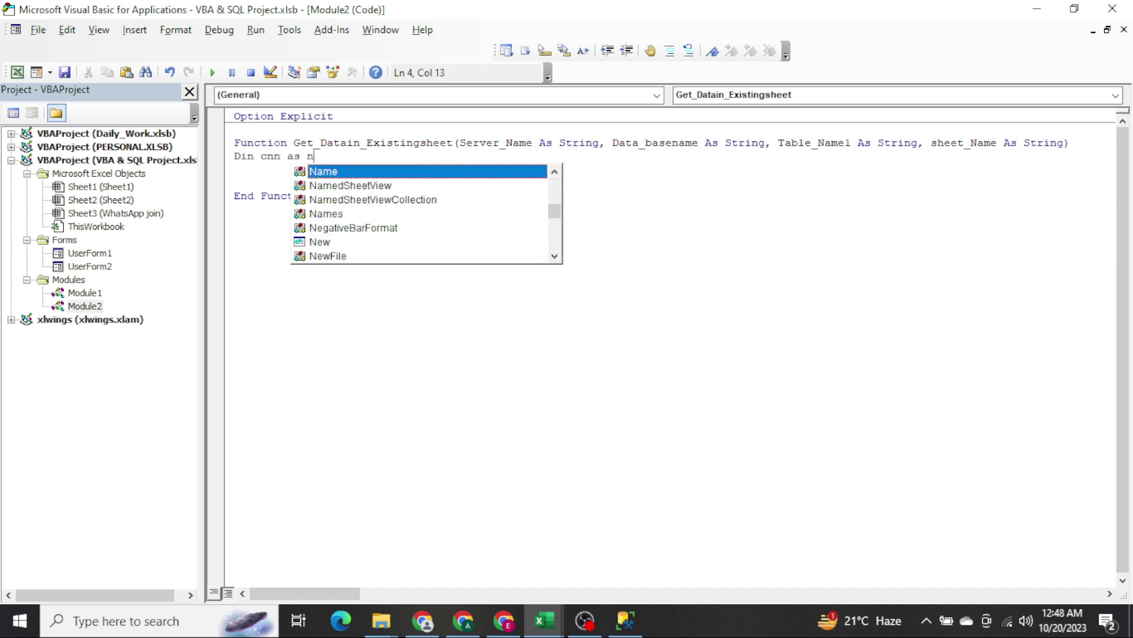
pyautogui.write('ew ad')
pyautogui.press('Tab')
pyautogui.write('.')
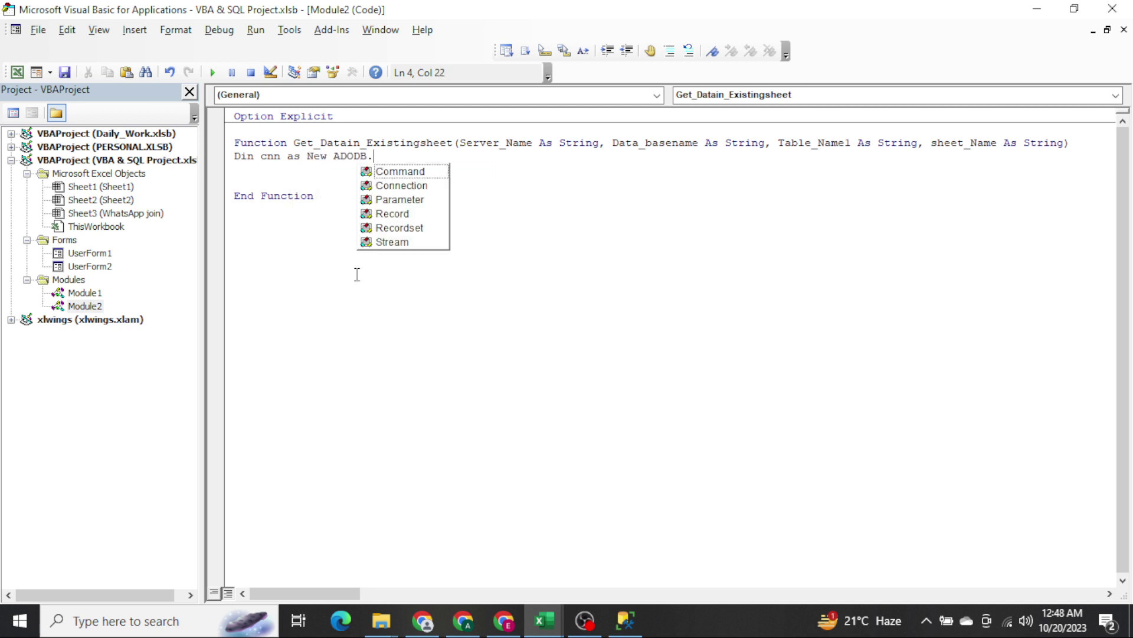
pyautogui.write('con')
pyautogui.press('Tab')
pyautogui.press('Down')
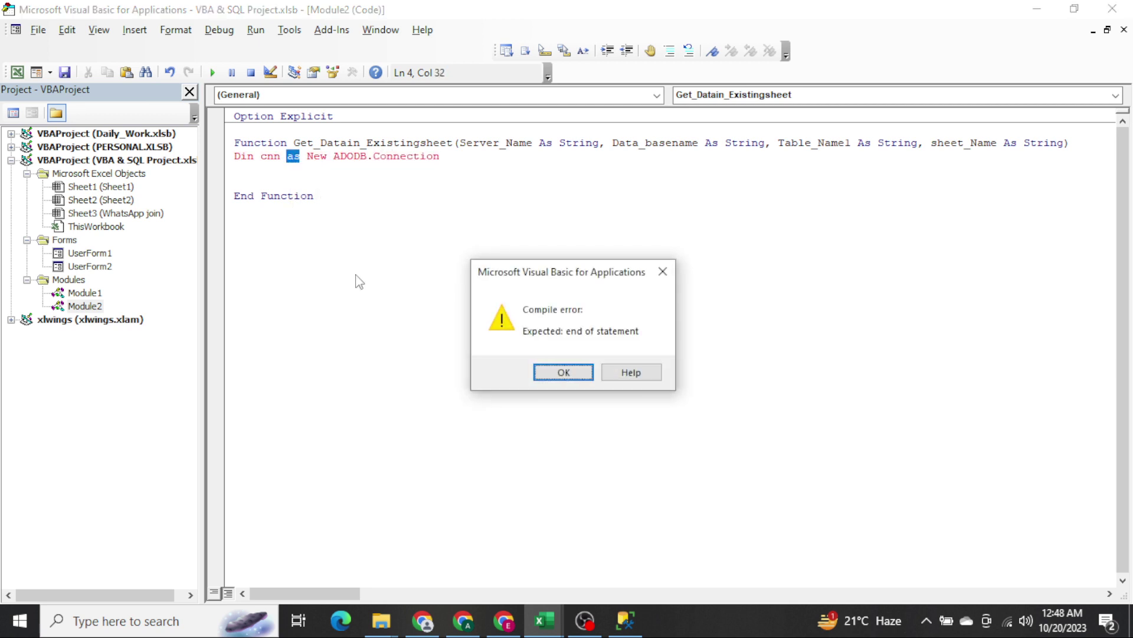
pyautogui.press('Return')
pyautogui.press('BackSpace')
pyautogui.write('m')
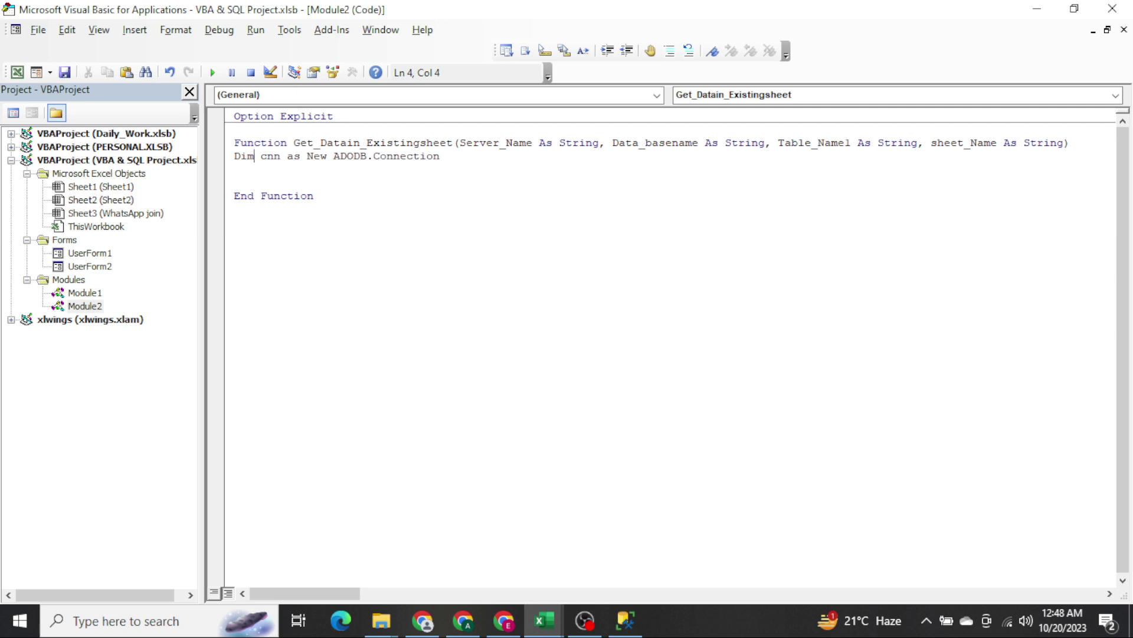
pyautogui.doubleClick(270, 156)
pyautogui.click(440, 156)
# Extend the Dim line with Rst As New Recordset, K As Integer, Str As String, Qry As String.
pyautogui.write('Rst as ')
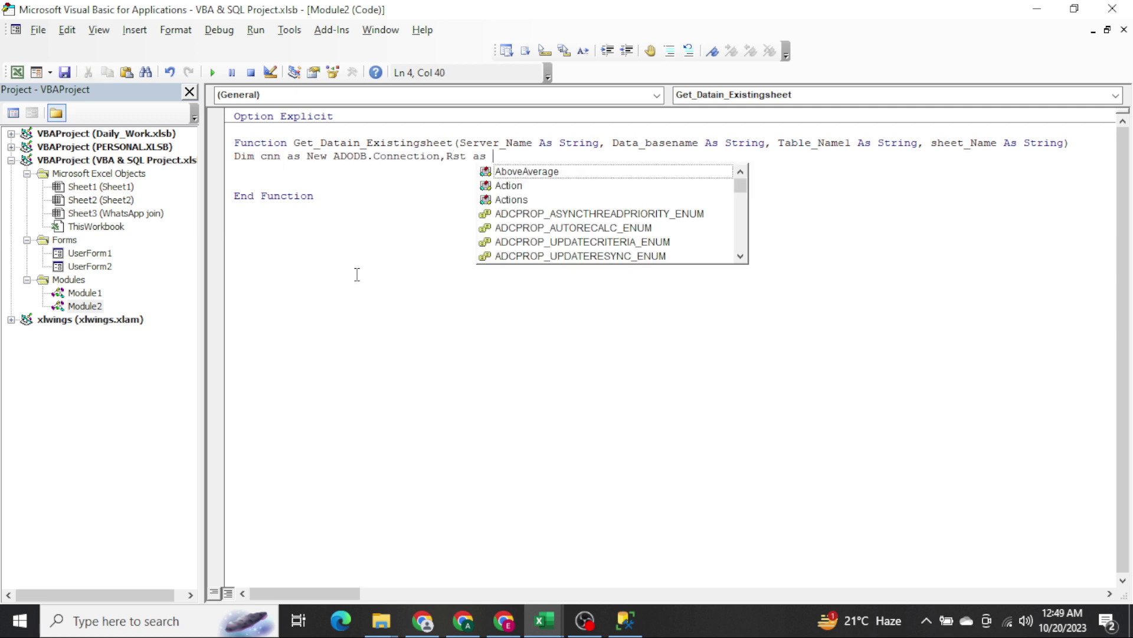
pyautogui.write('new re,')
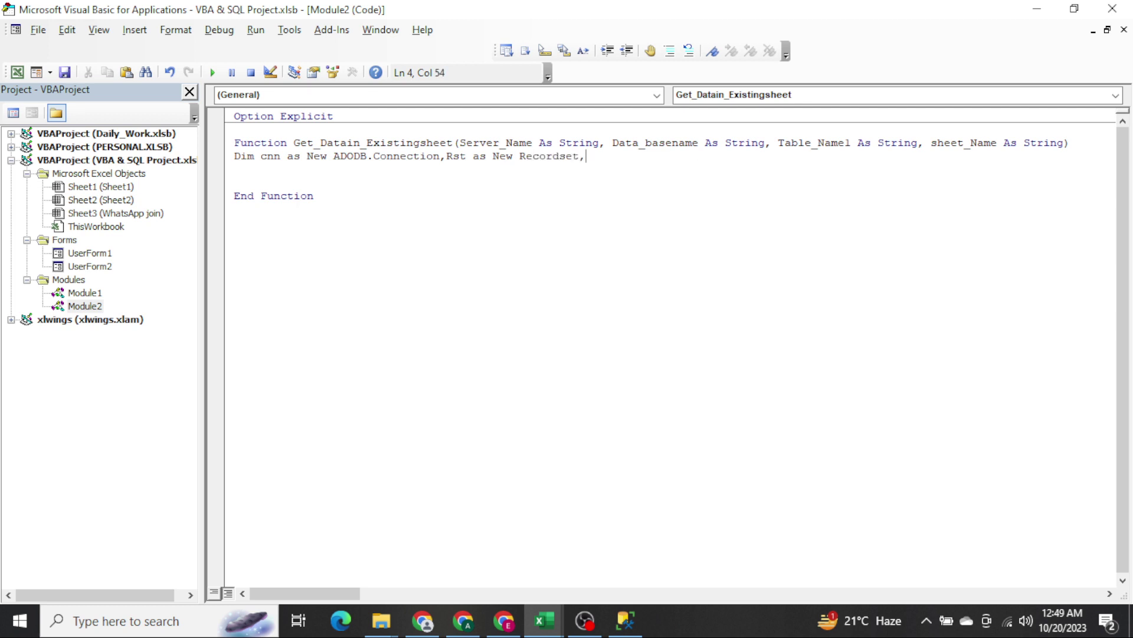
pyautogui.write('K as int')
pyautogui.press('Tab')
pyautogui.write('.')
pyautogui.write(',Str')
pyautogui.write('as strin')
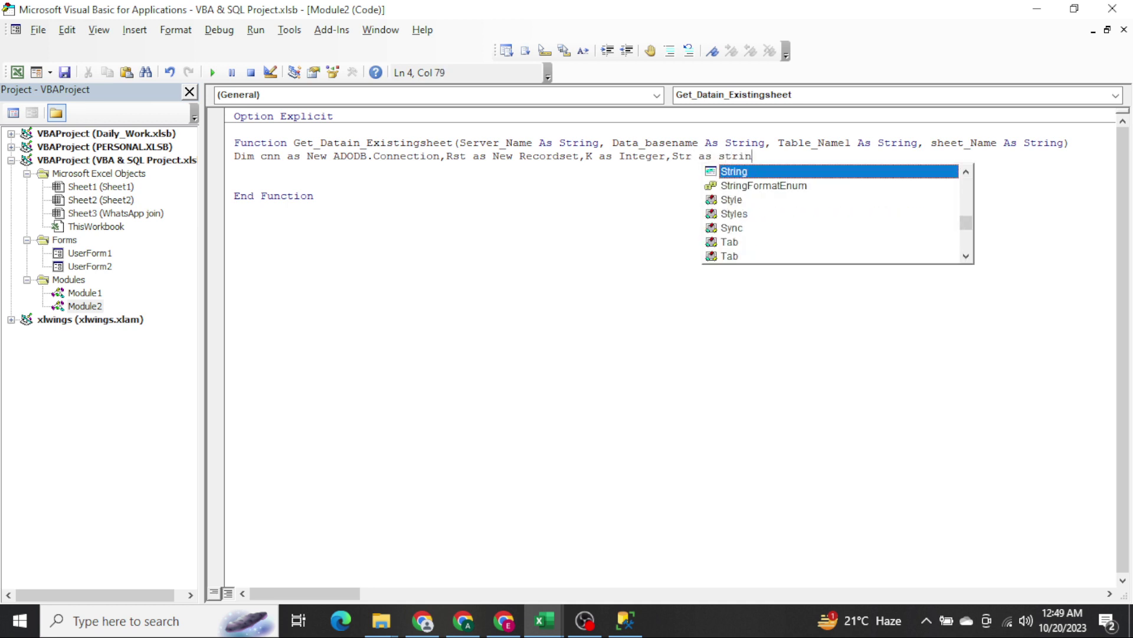
pyautogui.press('Tab')
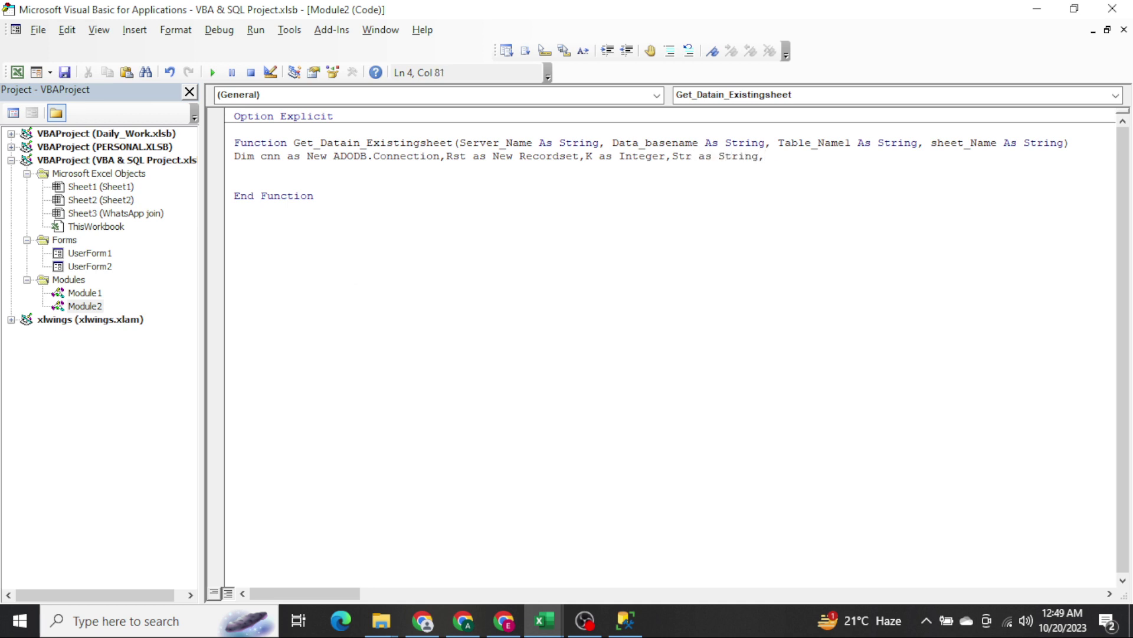
pyautogui.write('Qry as str')
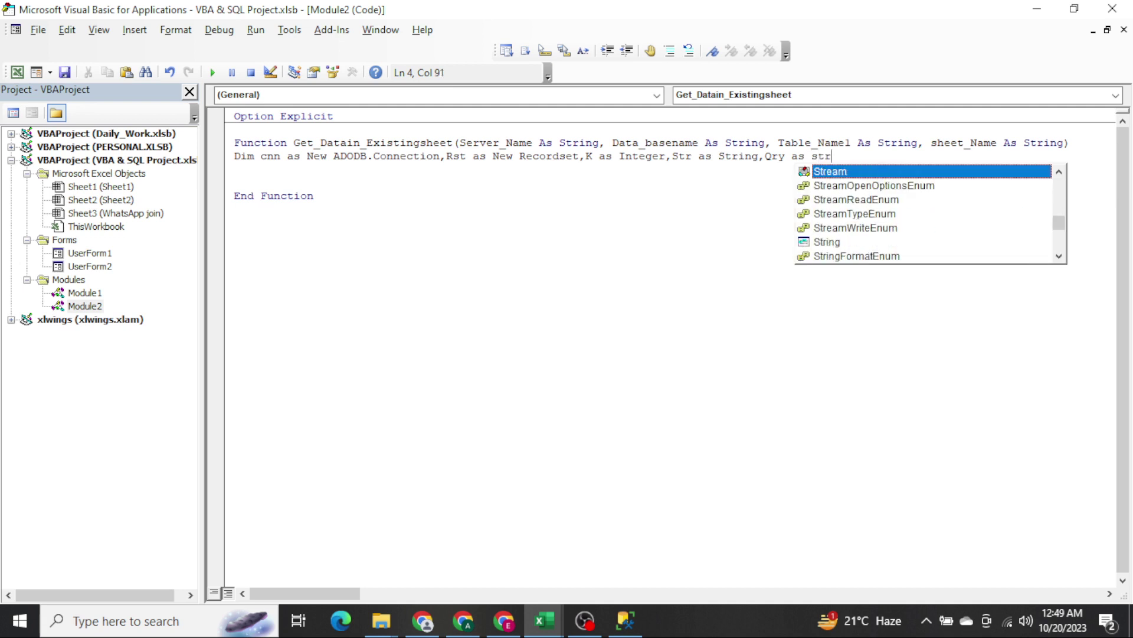
pyautogui.write('in')
pyautogui.press('Tab')
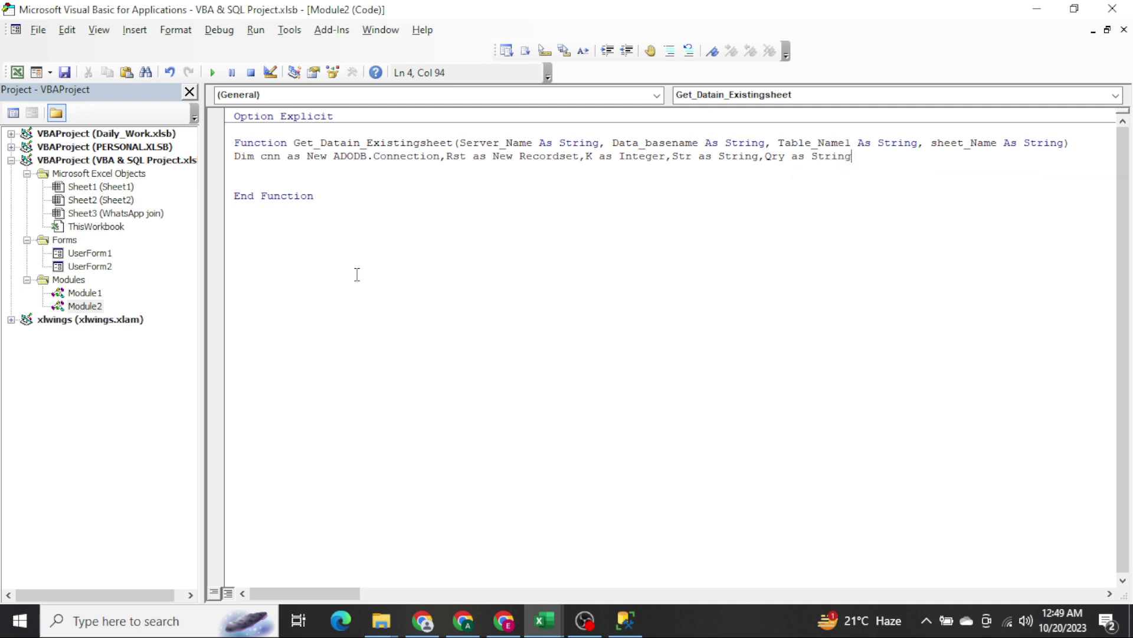
pyautogui.press('Down')
pyautogui.press('Up')
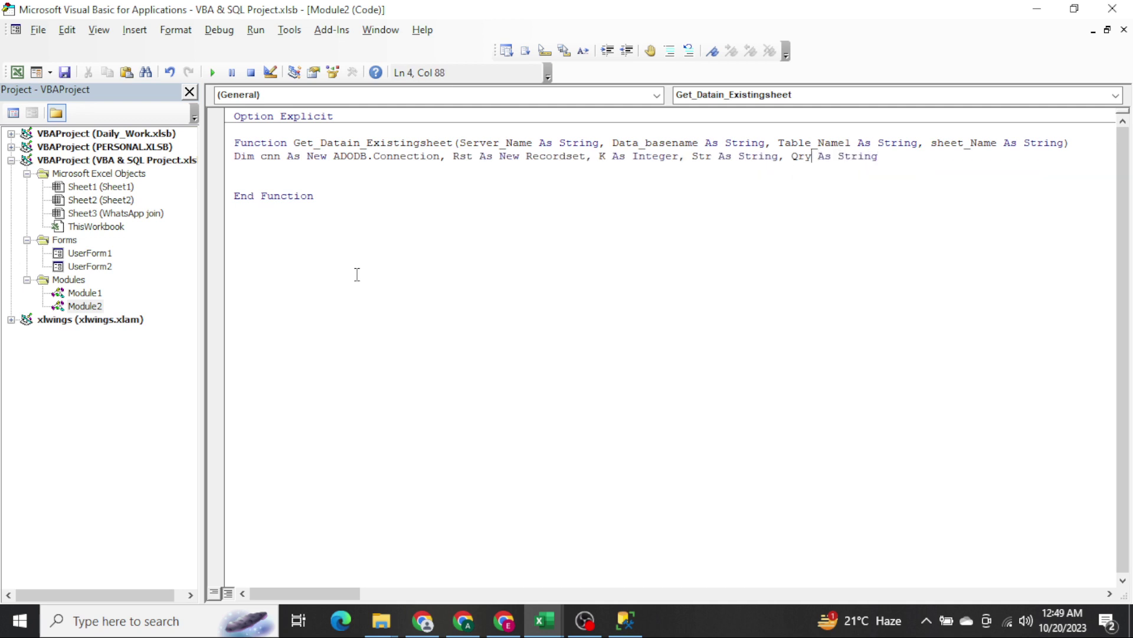
pyautogui.press('Down')
pyautogui.press('Return')
pyautogui.write('Qr')
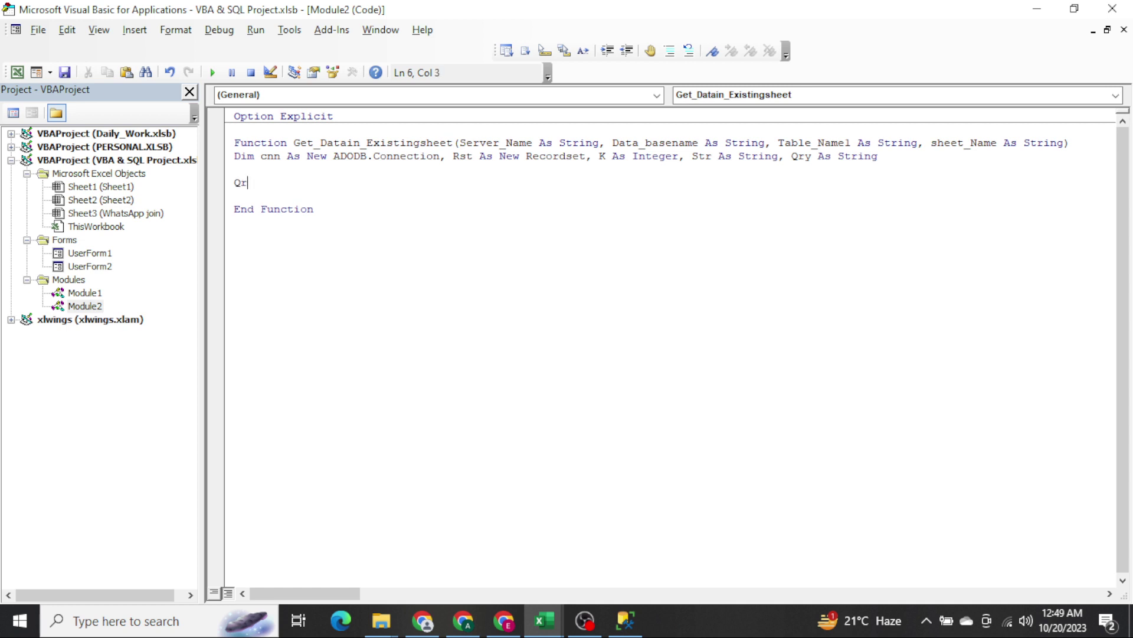
pyautogui.write('y="Select')
pyautogui.write(' * from " ')
pyautogui.write('&')
pyautogui.hotkey('ctrl', 'space')
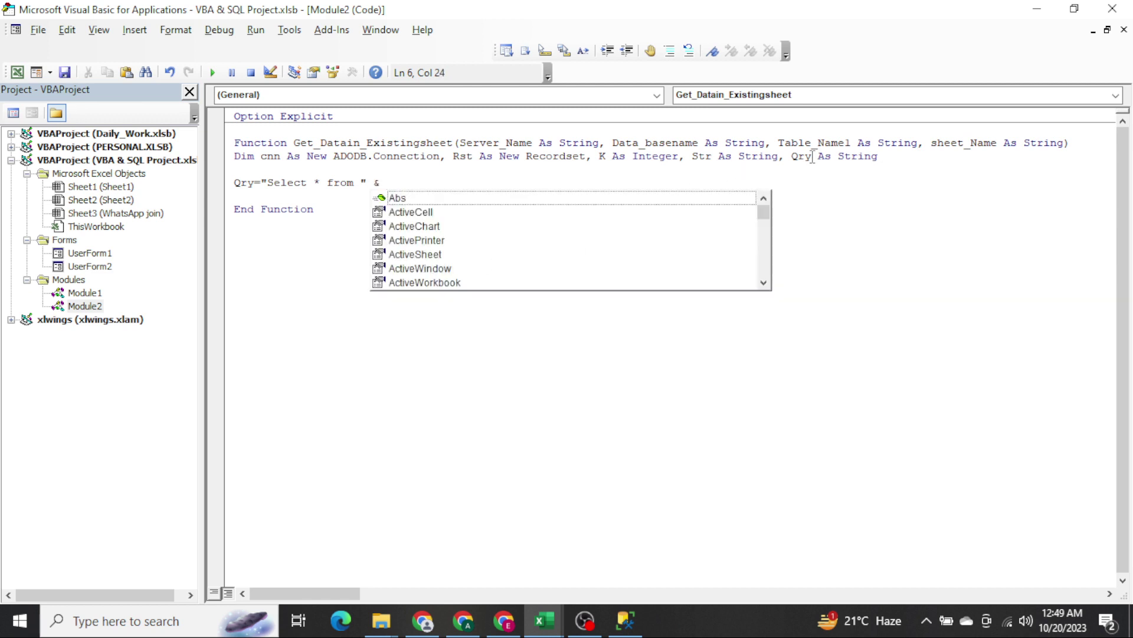
pyautogui.write('Tab')
pyautogui.press('Tab')
pyautogui.press('Return')
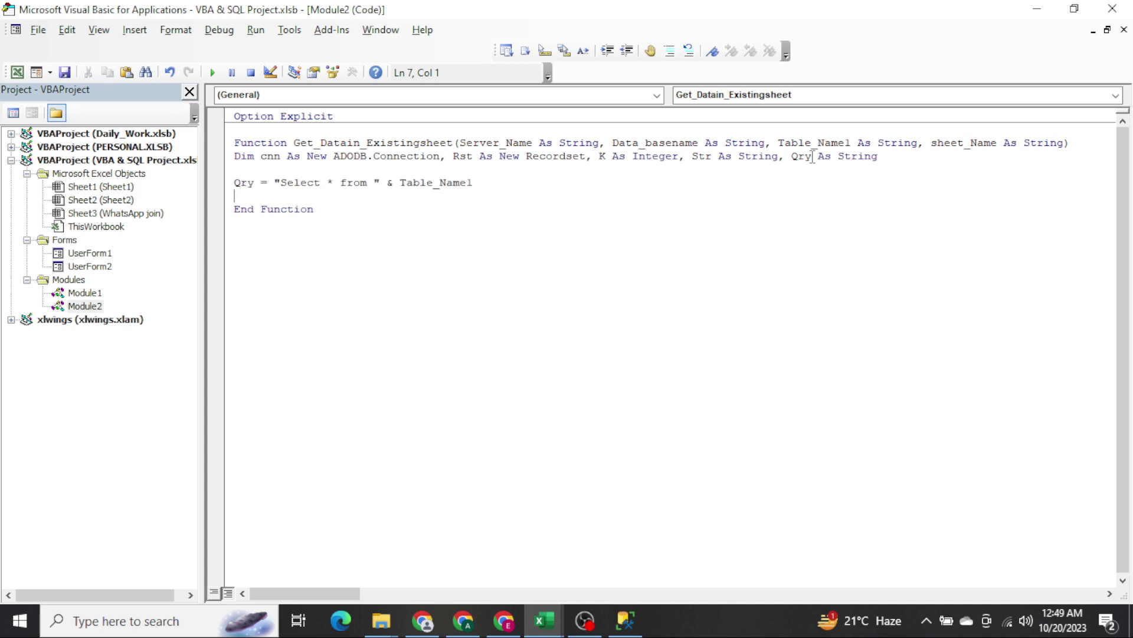
pyautogui.press('Return')
pyautogui.press('Return')
pyautogui.press('Left')
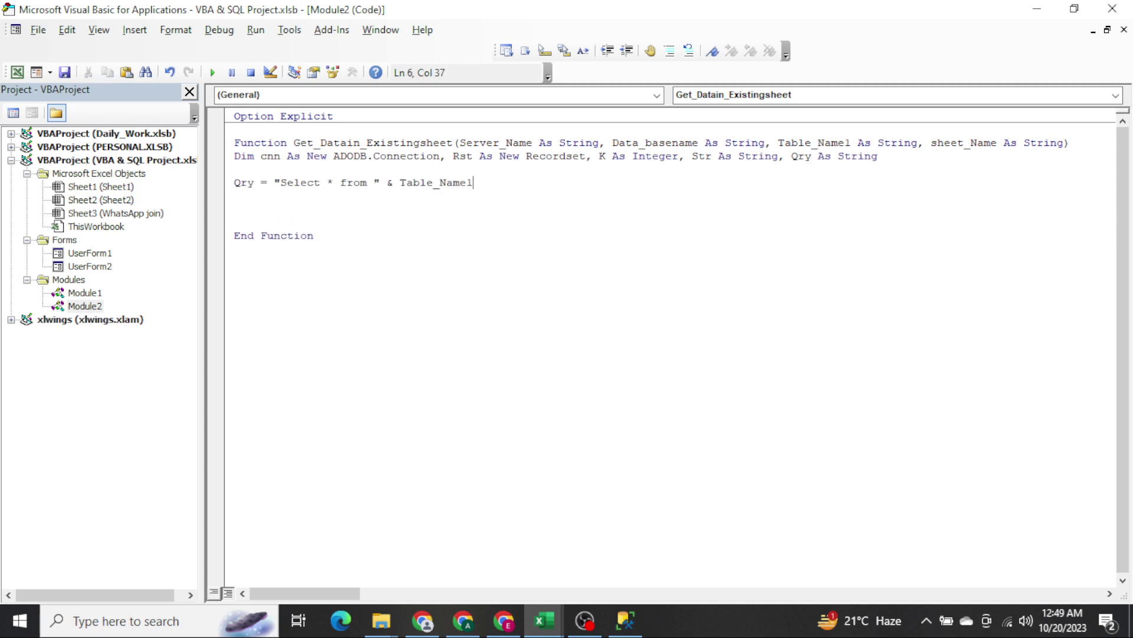
pyautogui.hotkey('ctrl', 'shift', 'Left')
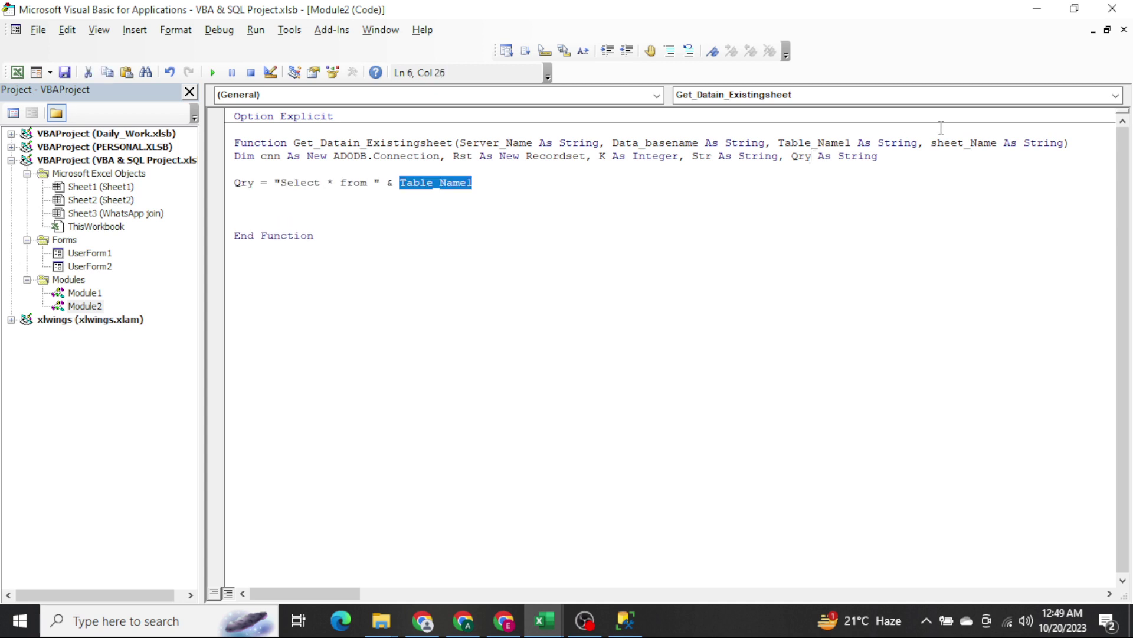
pyautogui.click(818, 144)
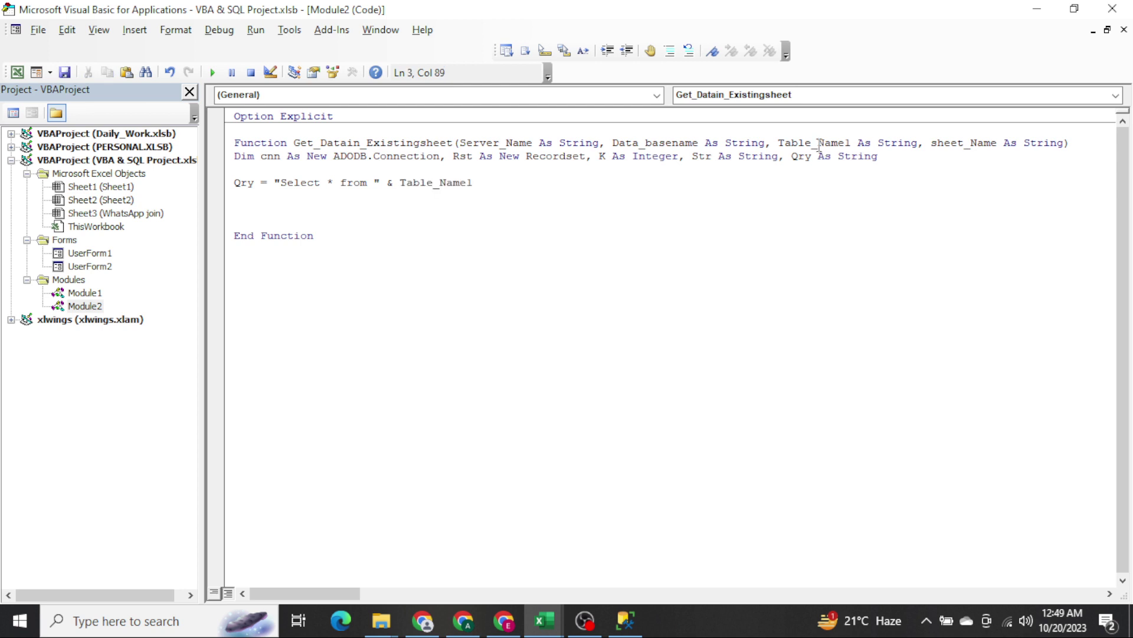
pyautogui.hotkey('ctrl', 'shift', 'Right')
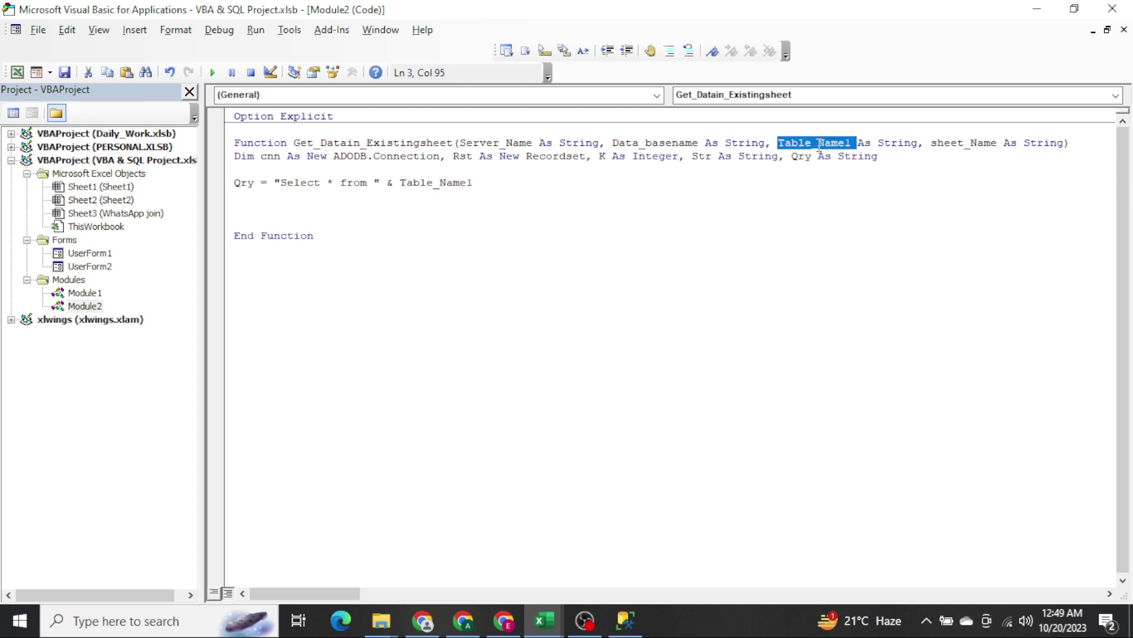
pyautogui.hotkey('shift', 'Left')
pyautogui.press('Down')
pyautogui.press('Down')
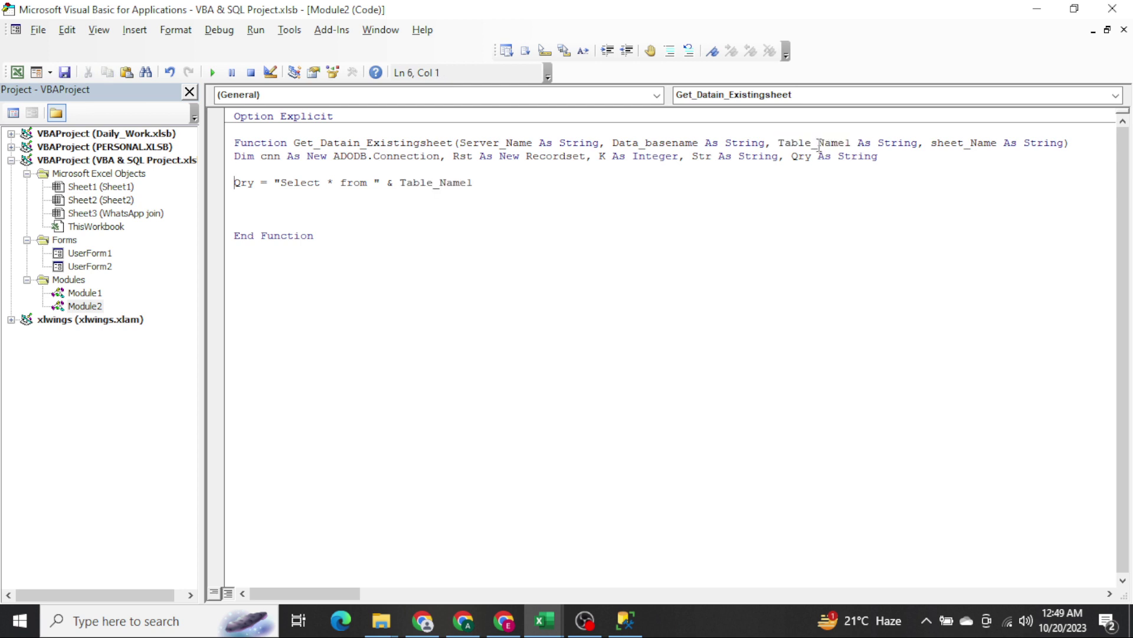
pyautogui.hotkey('shift', 'End')
pyautogui.press('End')
pyautogui.hotkey('ctrl', 'shift', 'Left')
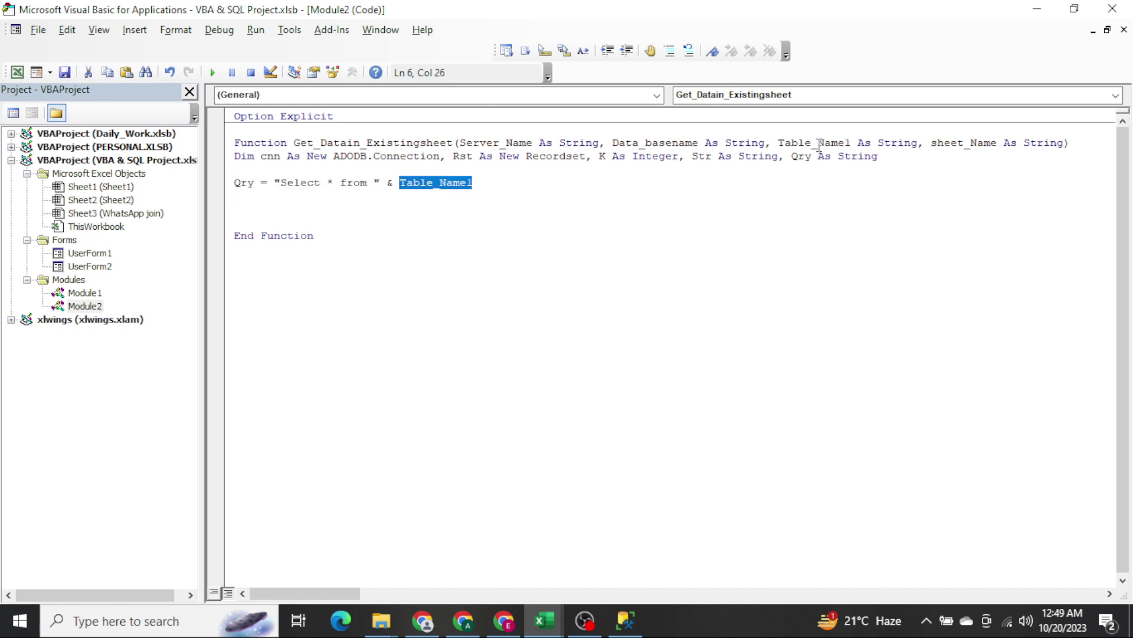
pyautogui.press('End')
pyautogui.press('Down')
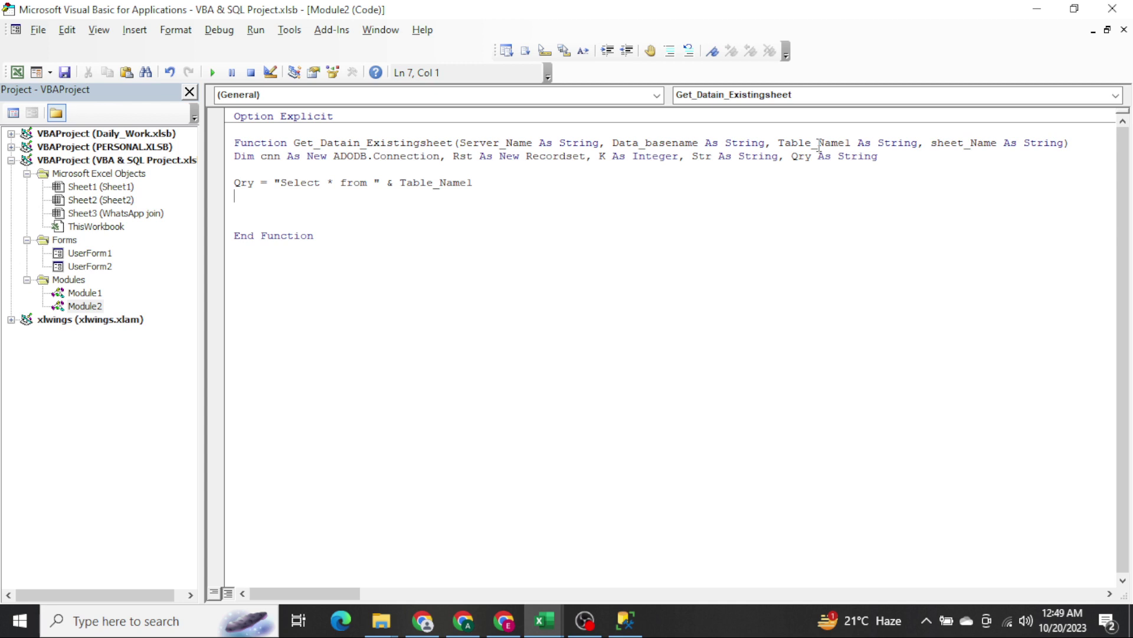
# Begin tr = "Provider=SQLOLEDB.1.0;Integrated security=SSPI=Data source=" & Server_Name.
pyautogui.write('tr')
pyautogui.write('="Provi')
pyautogui.write('der=S')
pyautogui.write('QLOLEDB.')
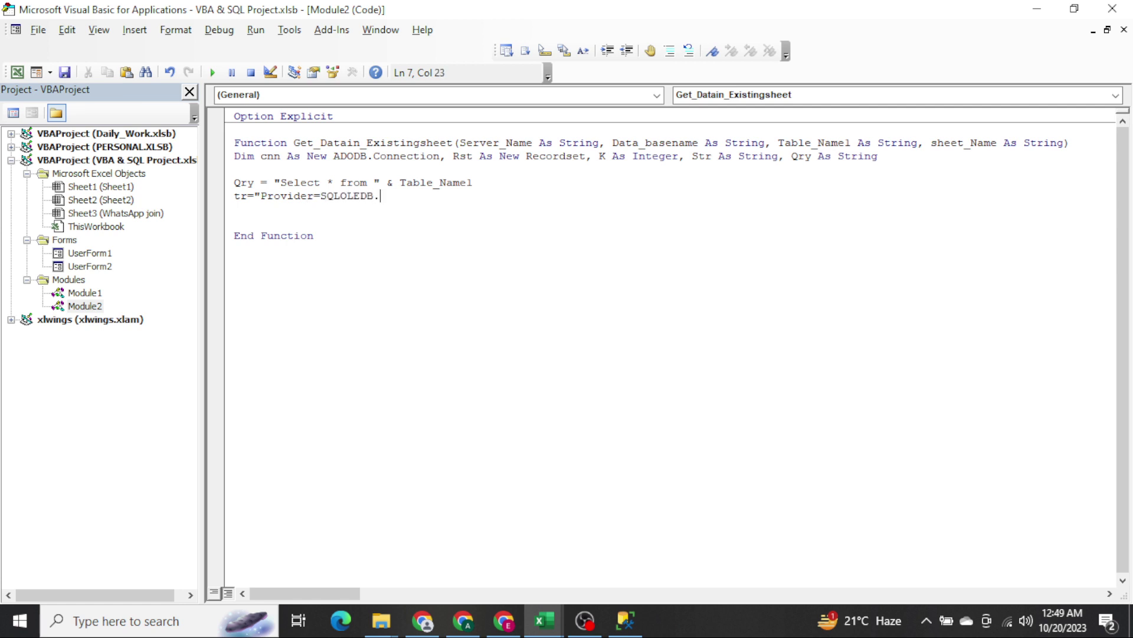
pyautogui.write('1.0L')
pyautogui.press('BackSpace')
pyautogui.write(';')
pyautogui.write('Integrated')
pyautogui.write(' security=S')
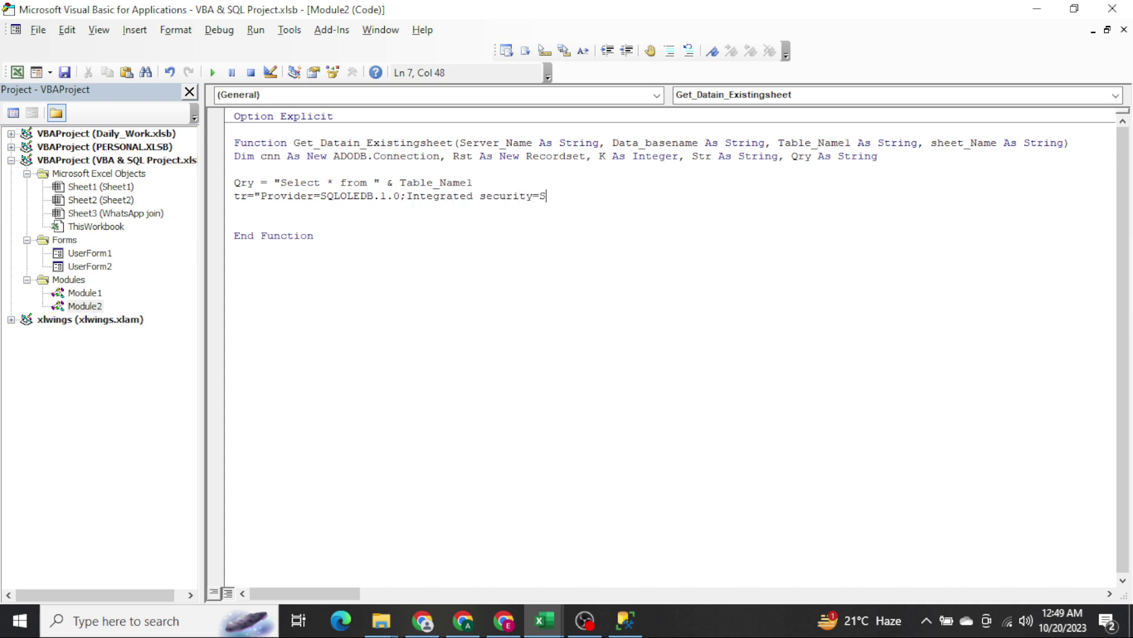
pyautogui.write('SPI=Data')
pyautogui.write(' sourc')
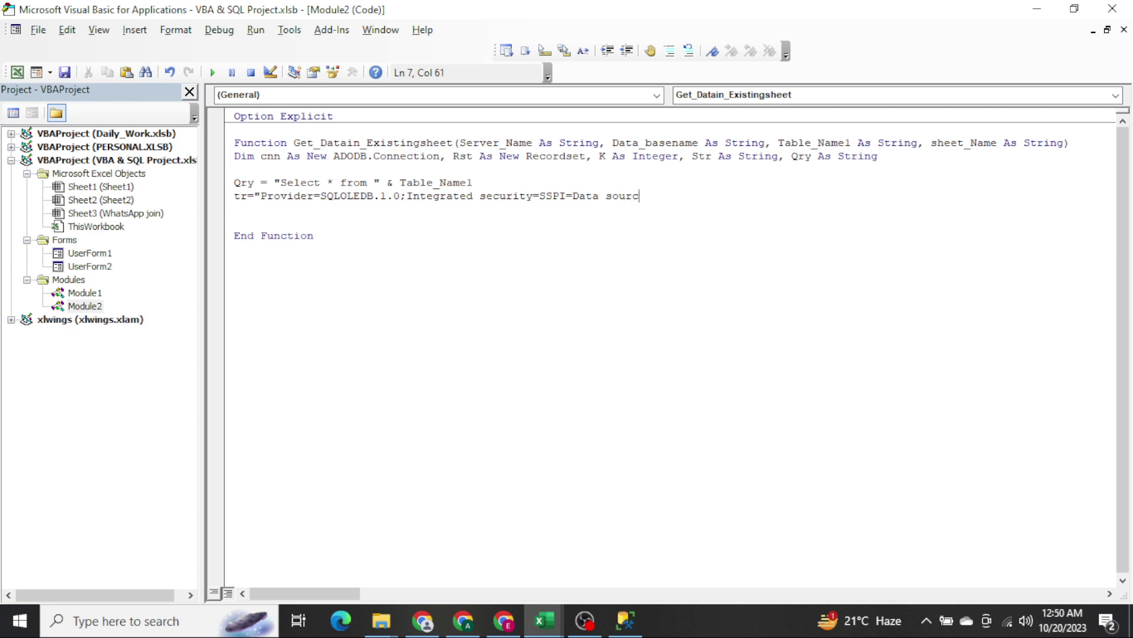
pyautogui.write('e=')
pyautogui.write('"& ser')
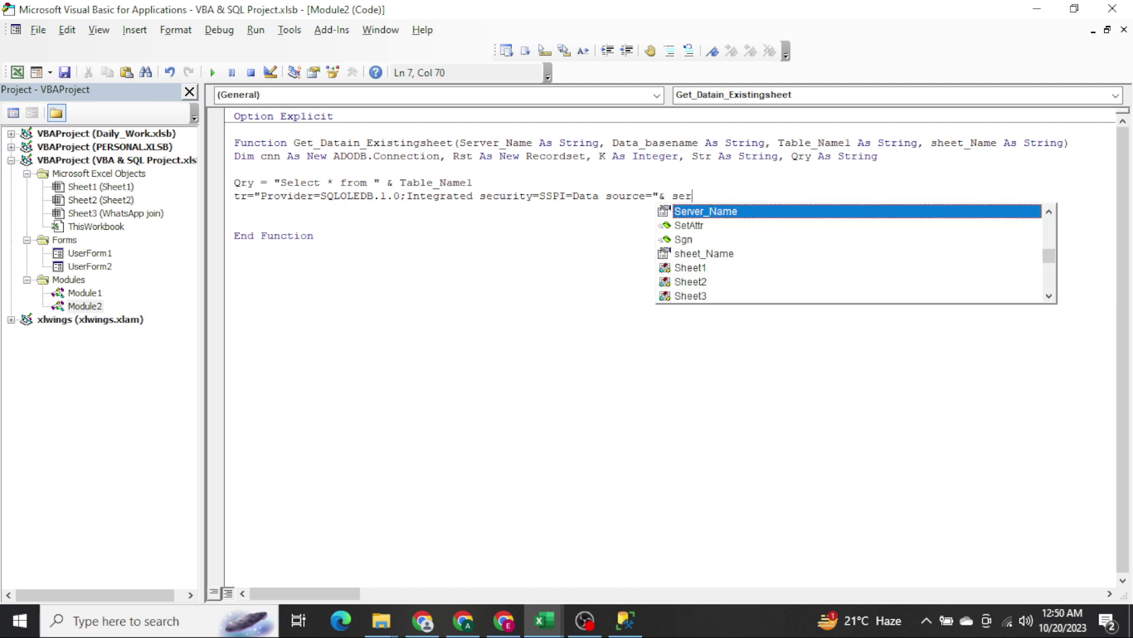
pyautogui.press('Tab')
# Append " ;Initial catalog=" & Data_basename & "" to the connection string and add a blank line.
pyautogui.write('& " ')
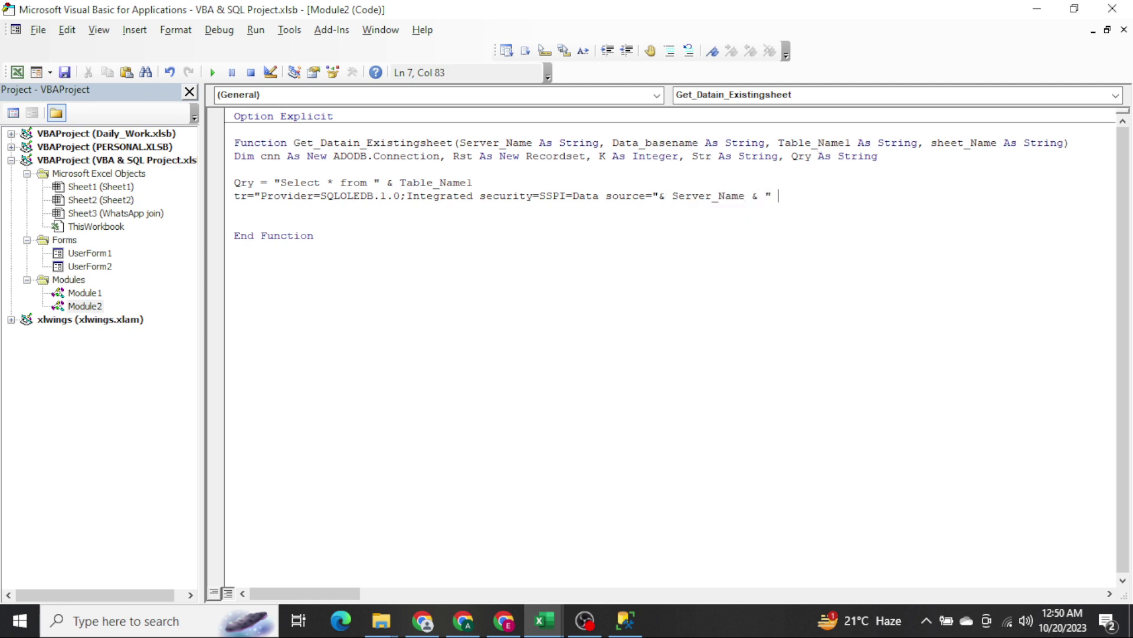
pyautogui.write(';Ino')
pyautogui.press('BackSpace')
pyautogui.write('iti')
pyautogui.write('al catalo')
pyautogui.write('g=" ')
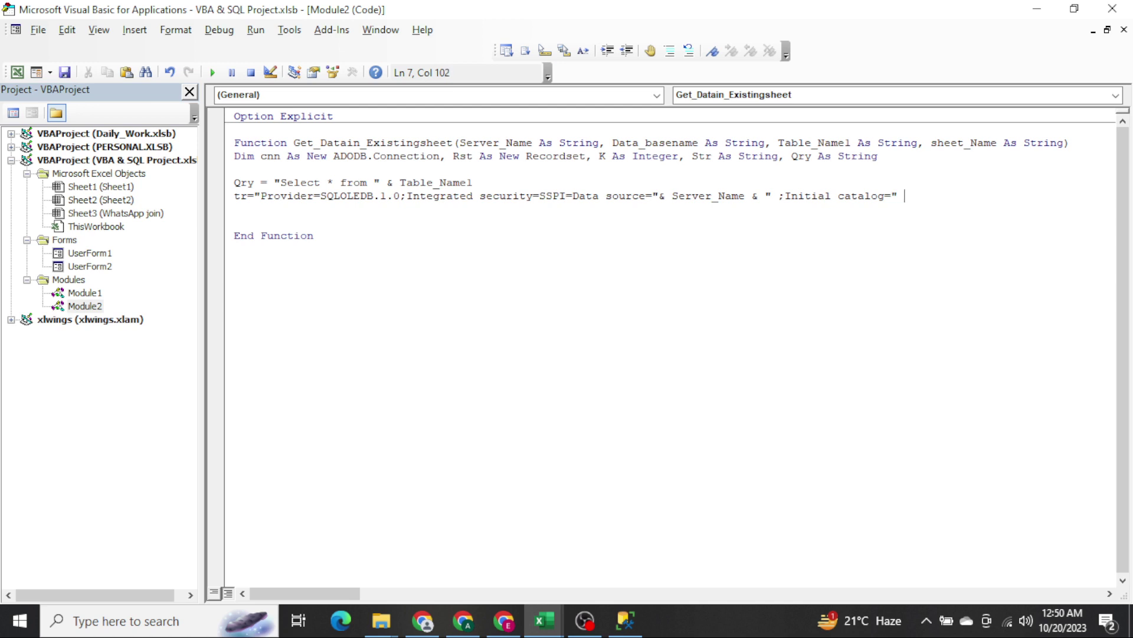
pyautogui.write('&')
pyautogui.hotkey('ctrl', 'space')
pyautogui.write('Dat')
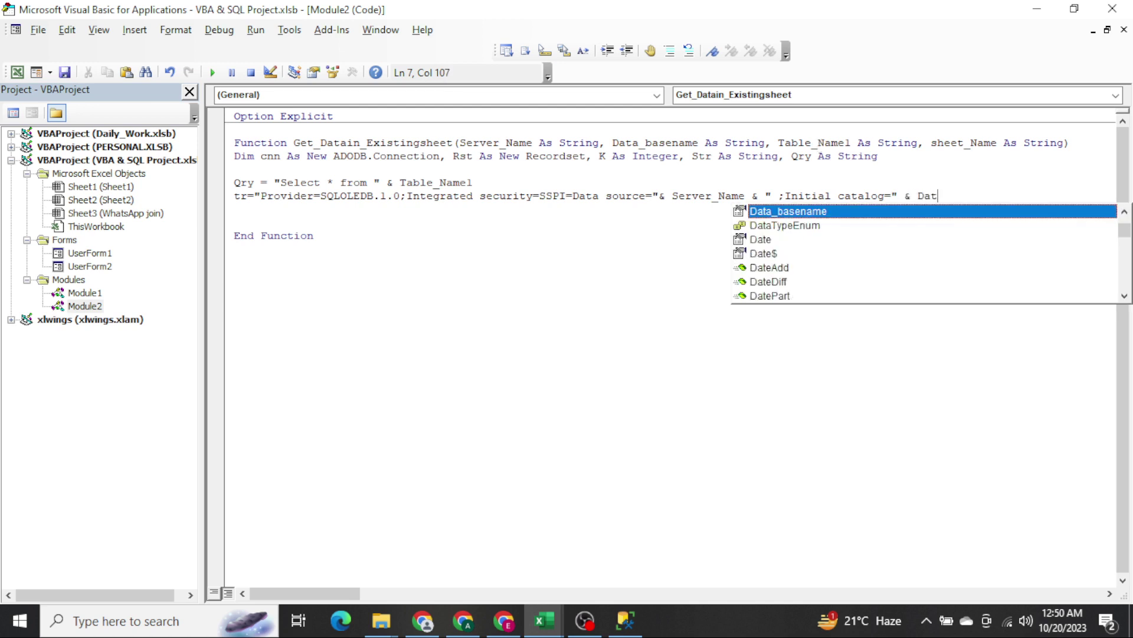
pyautogui.write('a')
pyautogui.press('Tab')
pyautogui.write('& ""')
pyautogui.press('Return')
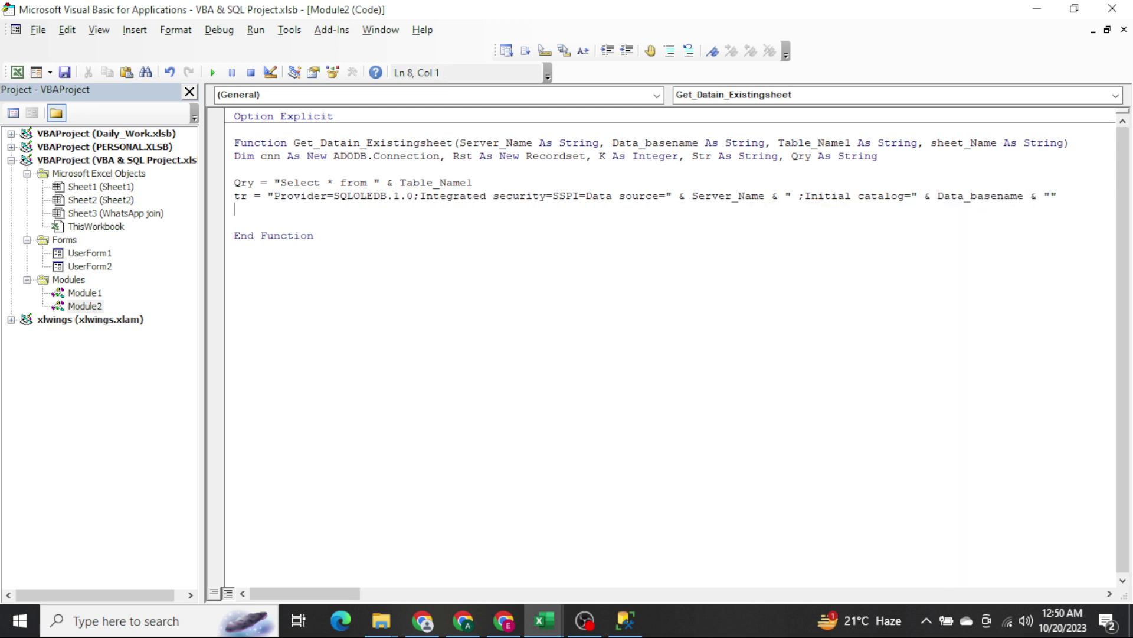
pyautogui.hotkey('shift', 'Up')
pyautogui.hotkey('shift', 'Down')
pyautogui.hotkey('shift', 'Up')
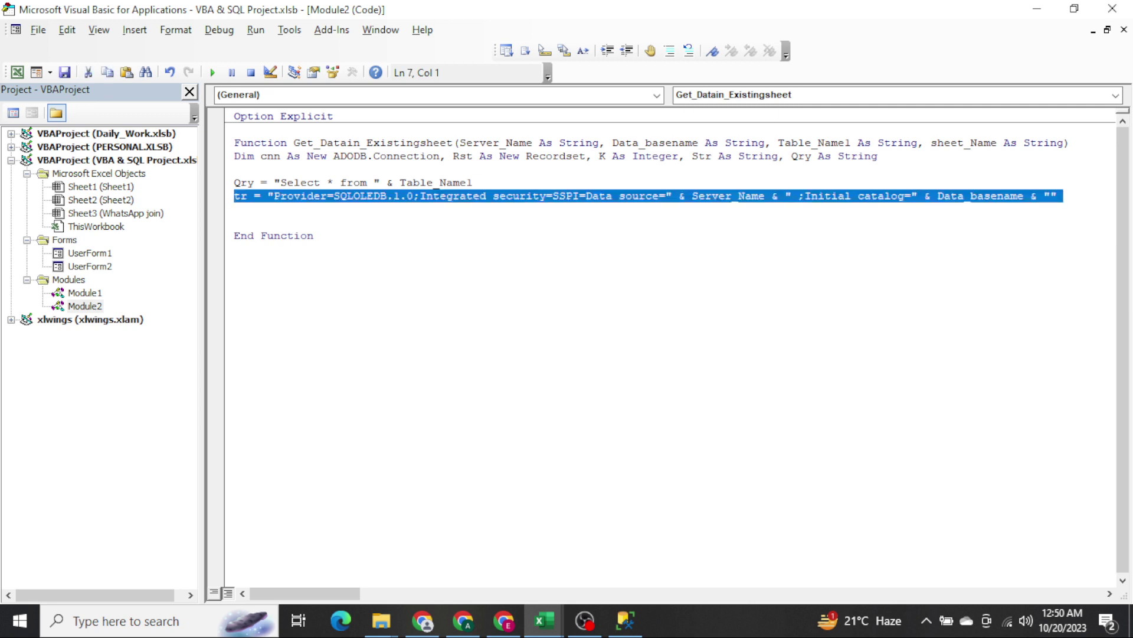
pyautogui.hotkey('shift', 'Down')
pyautogui.press('Return')
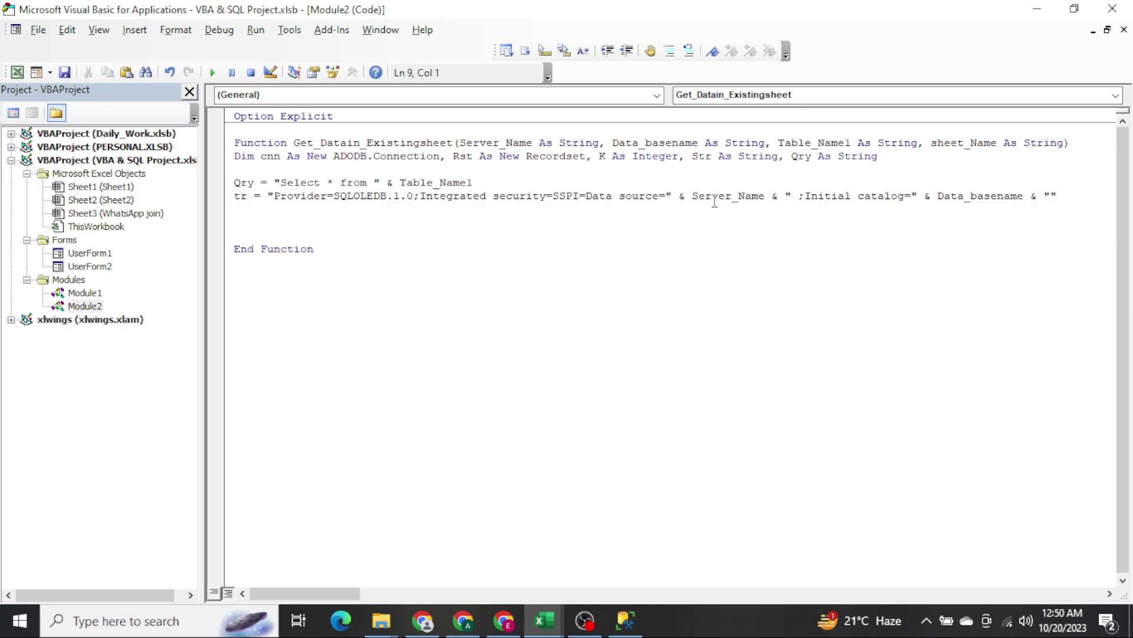
# Rename the connection-string variable to Str and add cnn.Open Str.
pyautogui.press('Up')
pyautogui.press('Up')
pyautogui.write('S')
pyautogui.press('Down')
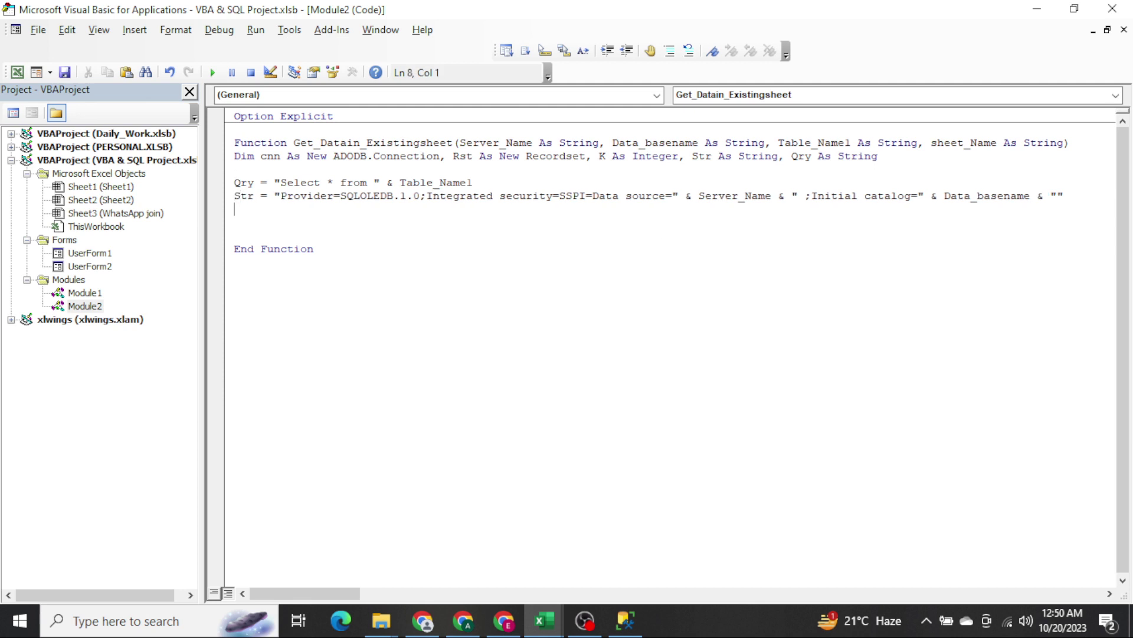
pyautogui.write('cnn.op')
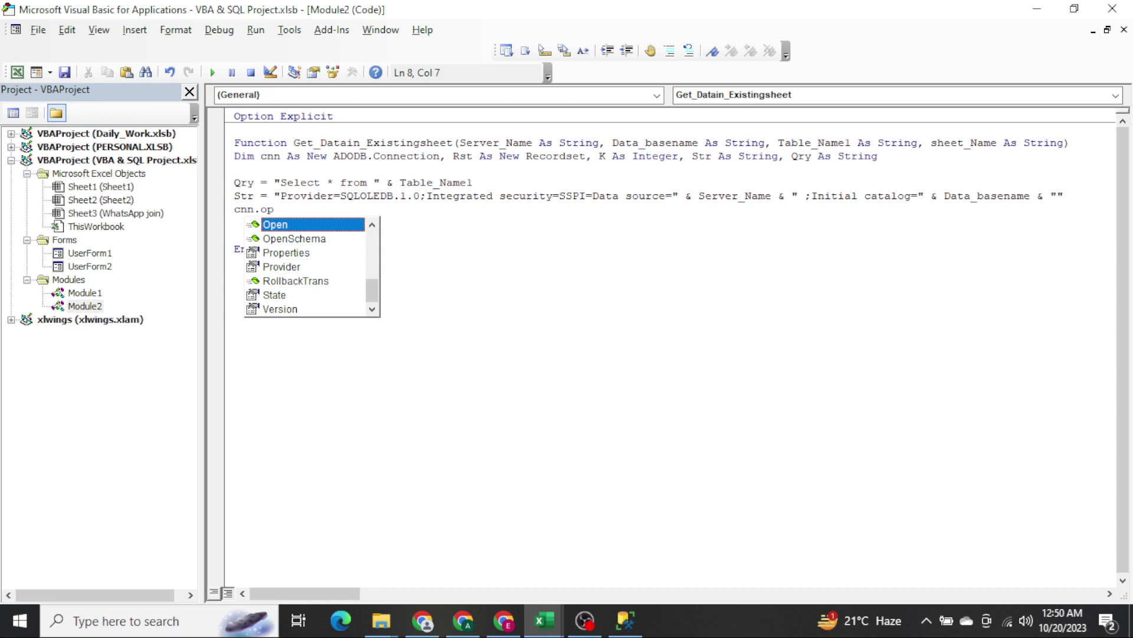
pyautogui.write(' Str')
pyautogui.press('Return')
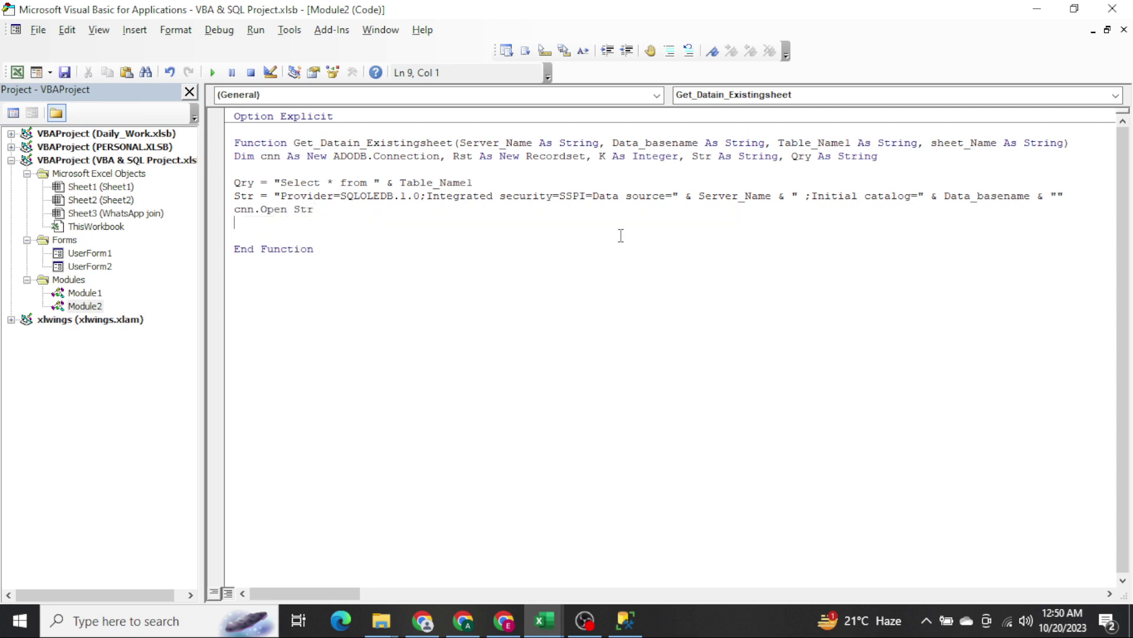
pyautogui.hotkey('shift', 'Up')
pyautogui.hotkey('shift', 'Down')
# Add Rst.Open Qry, cnn to open the recordset.
pyautogui.write('rst')
pyautogui.write('.cop')
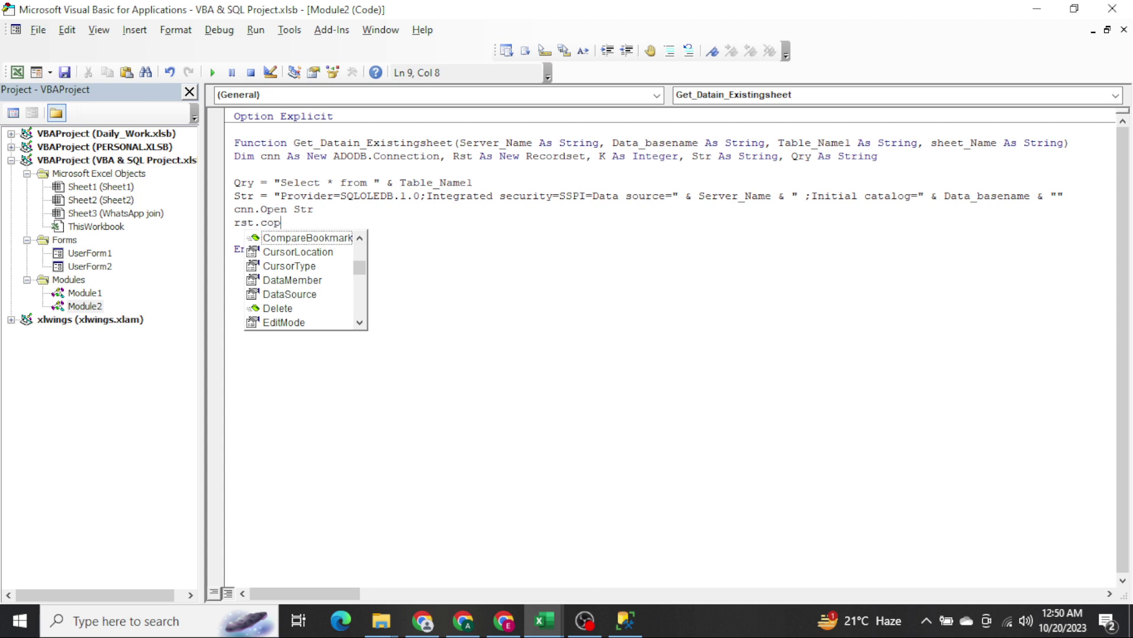
pyautogui.press('BackSpace')
pyautogui.press('BackSpace')
pyautogui.press('BackSpace')
pyautogui.write('op ')
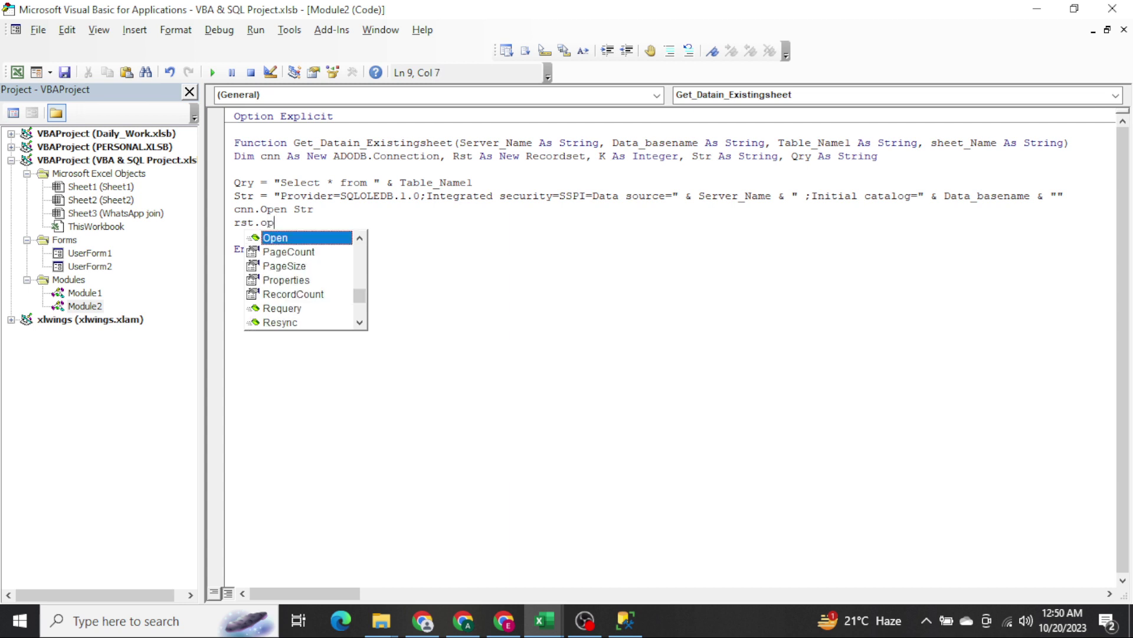
pyautogui.write('Qry,c')
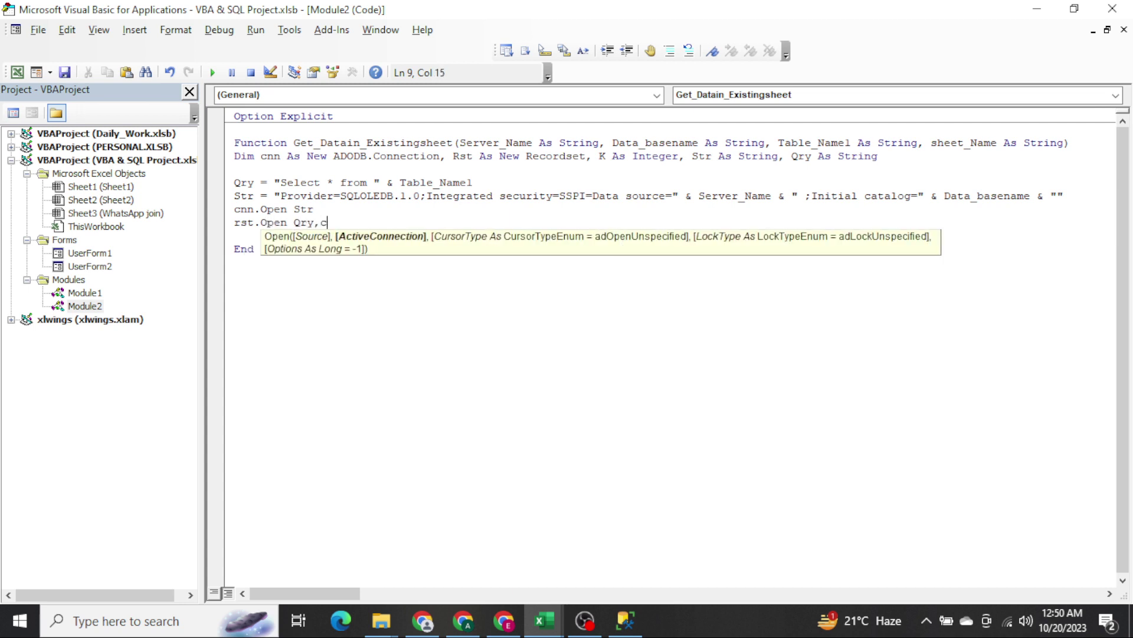
pyautogui.write('nn')
pyautogui.press('Return')
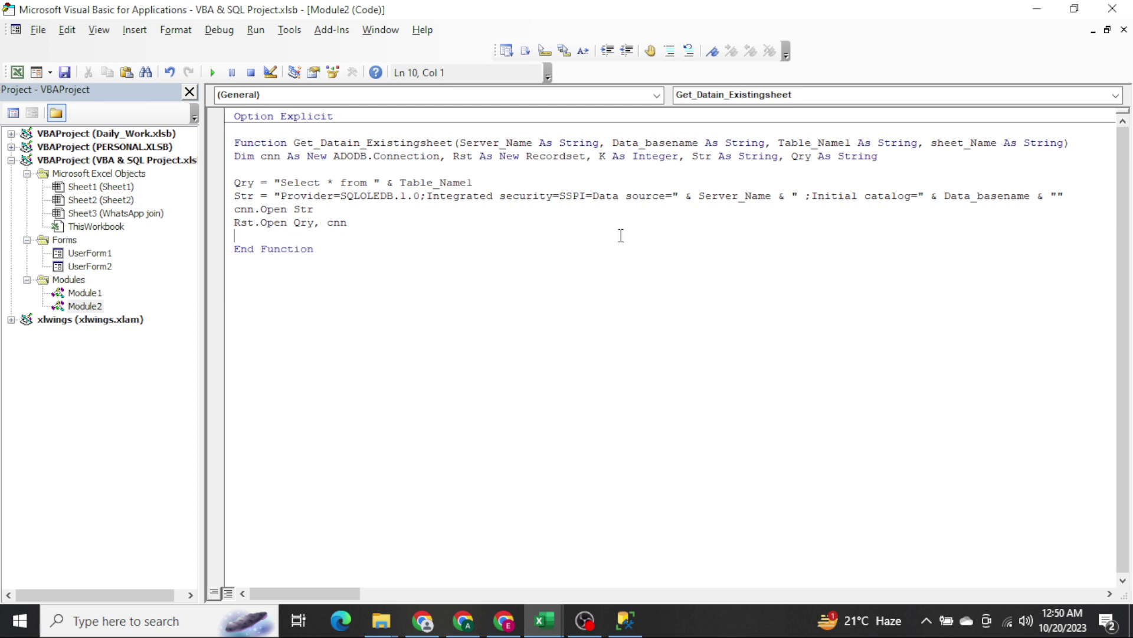
# Insert blank lines and begin the loop with For k=0 to rst.
pyautogui.hotkey('shift', 'Up')
pyautogui.press('Down')
pyautogui.press('Return')
pyautogui.hotkey('shift', 'Up')
pyautogui.hotkey('shift', 'Up')
pyautogui.hotkey('shift', 'Up')
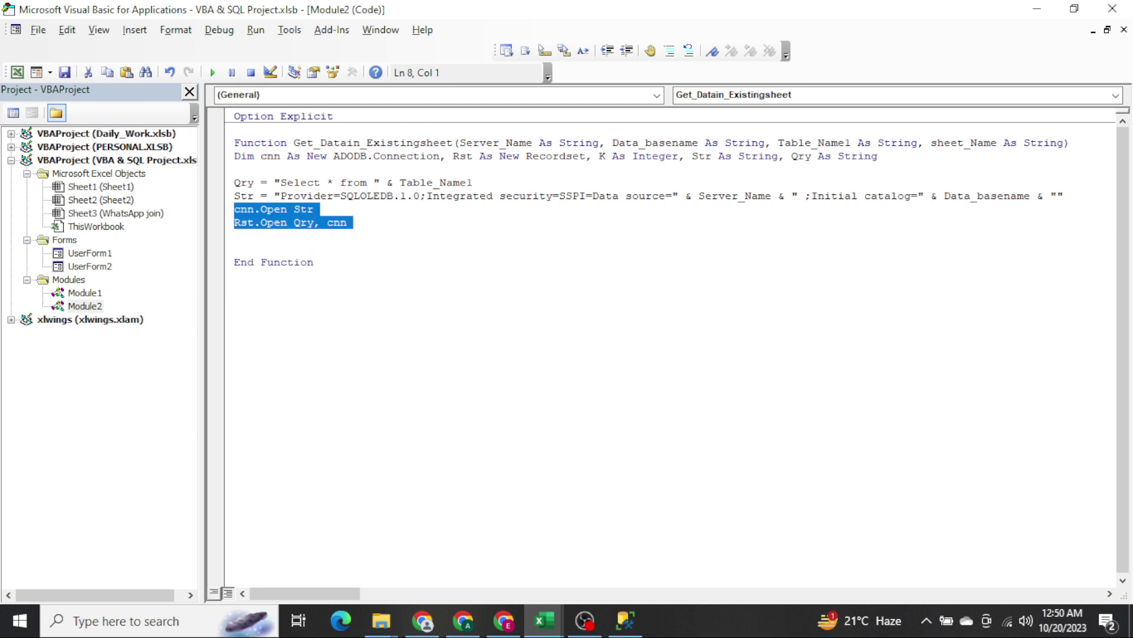
pyautogui.hotkey('shift', 'Up')
pyautogui.hotkey('shift', 'Up')
pyautogui.press('Down')
pyautogui.press('Down')
pyautogui.press('Down')
pyautogui.press('Return')
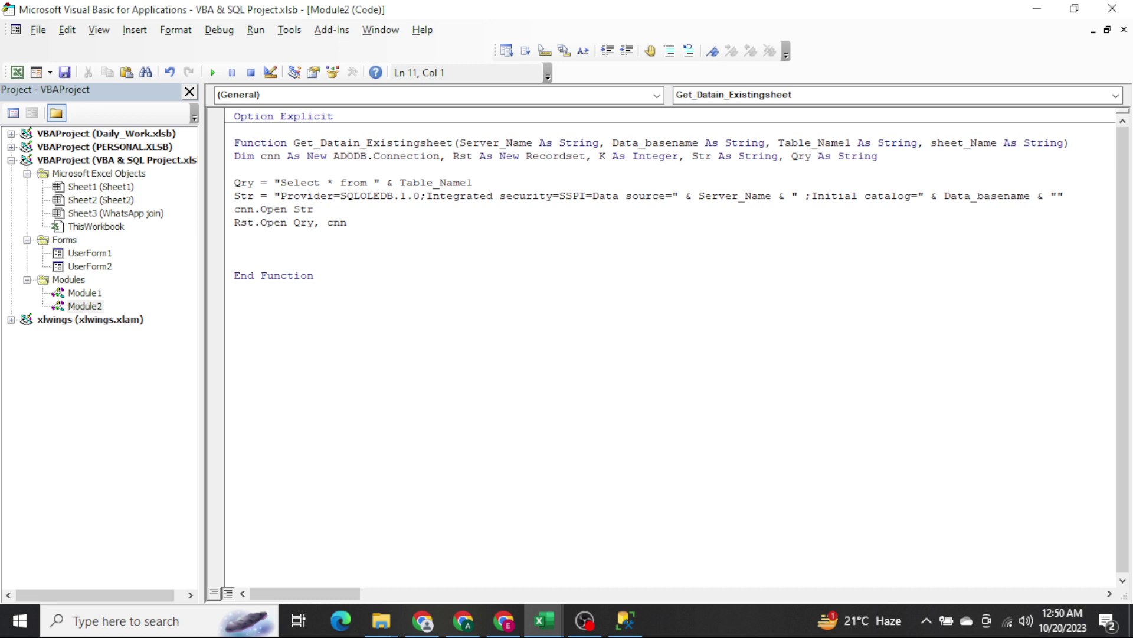
pyautogui.write('for k=')
pyautogui.write('0 to rst')
pyautogui.write('.')
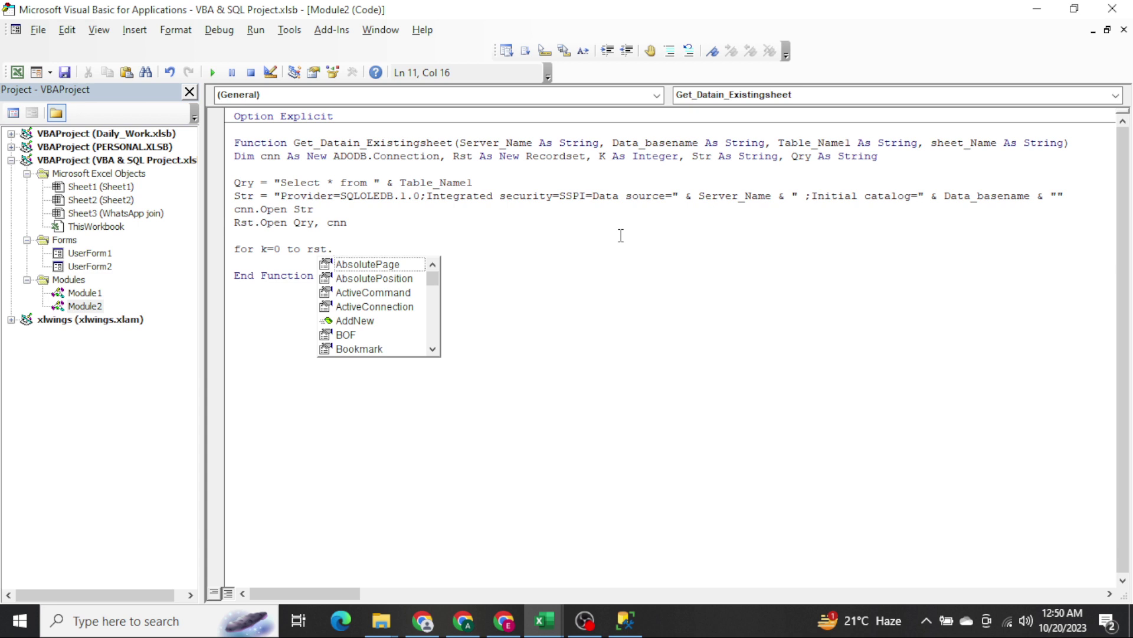
# Complete the loop as For K = 0 To Rst.Fields.Count - 1 ... Next K.
pyautogui.press('Escape')
pyautogui.press('Left')
pyautogui.press('Left')
pyautogui.press('Left')
pyautogui.press('Right')
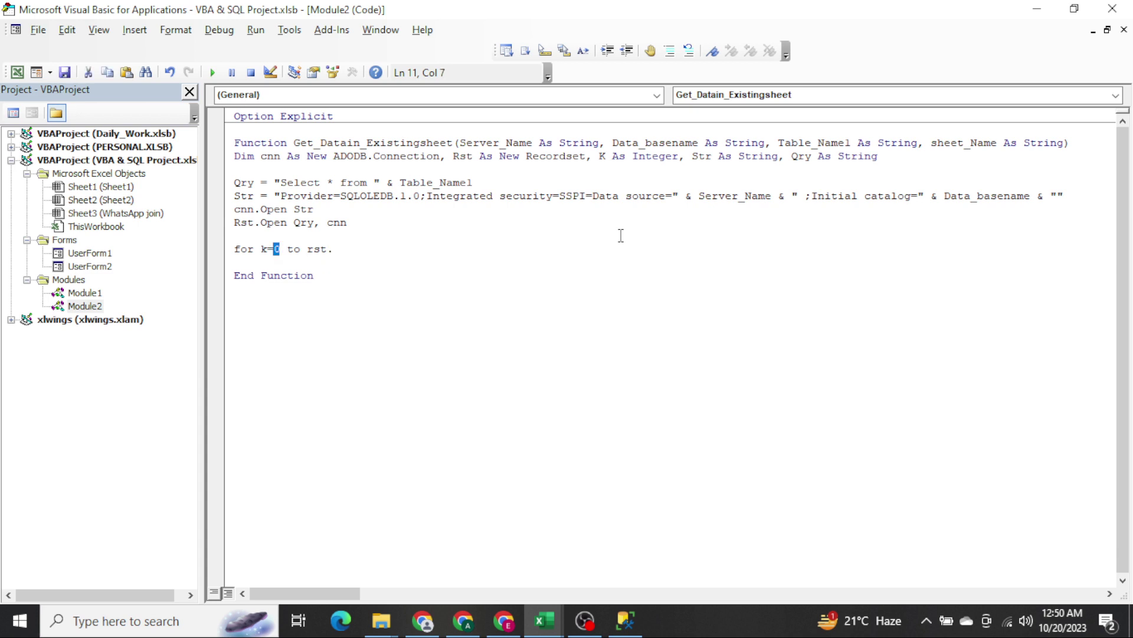
pyautogui.press('End')
pyautogui.hotkey('ctrl', 'j')
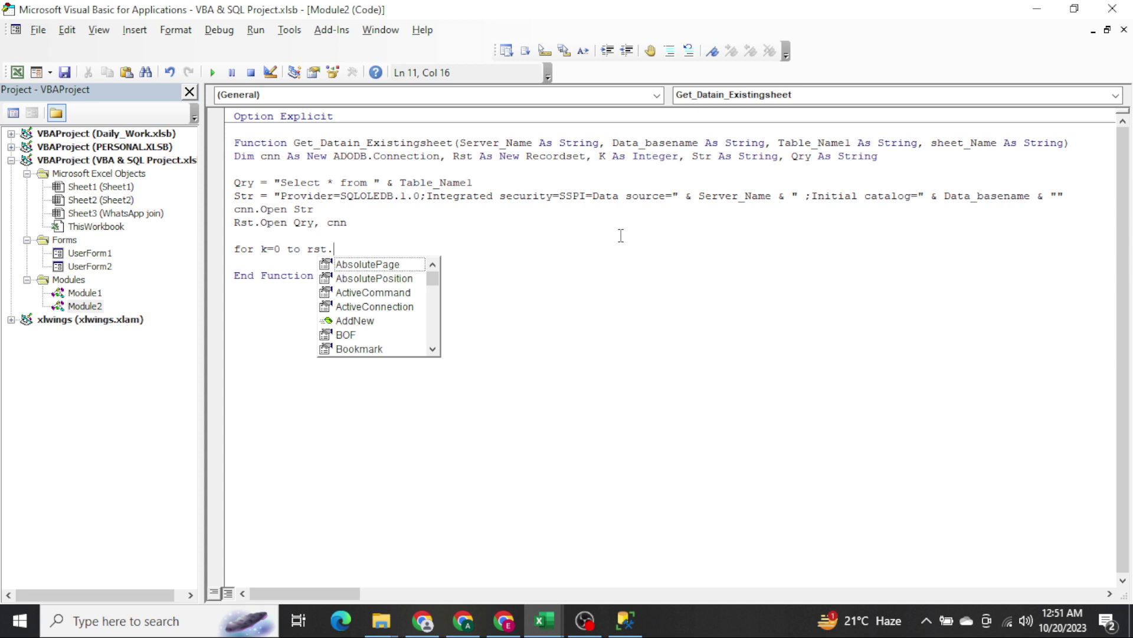
pyautogui.write('f')
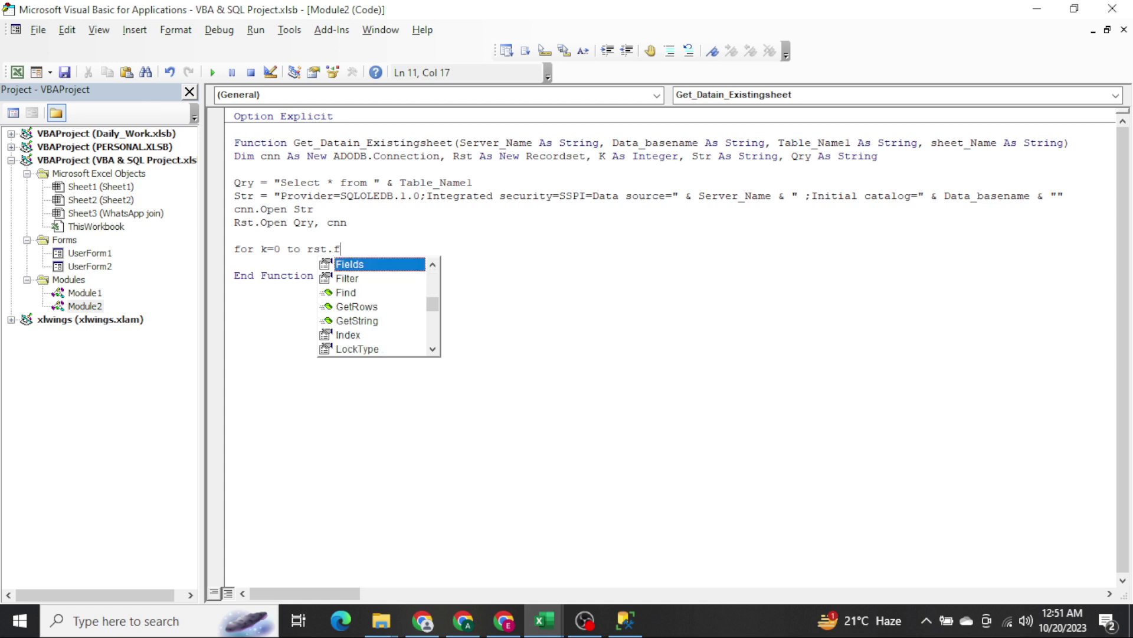
pyautogui.write('.count - ')
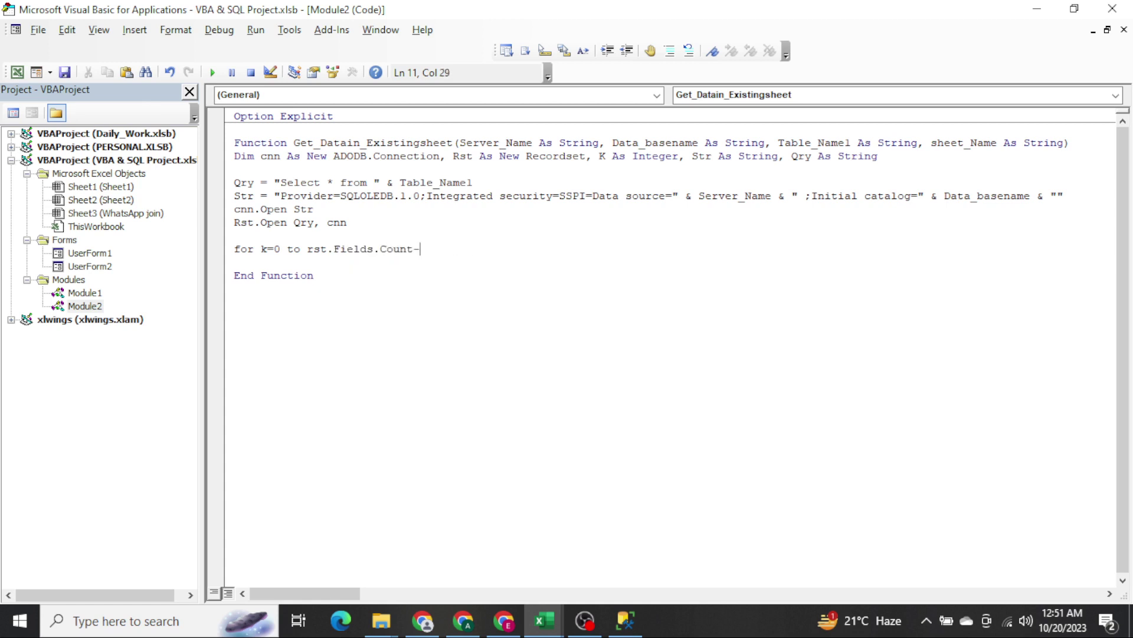
pyautogui.write('1')
pyautogui.press('Return')
pyautogui.press('Return')
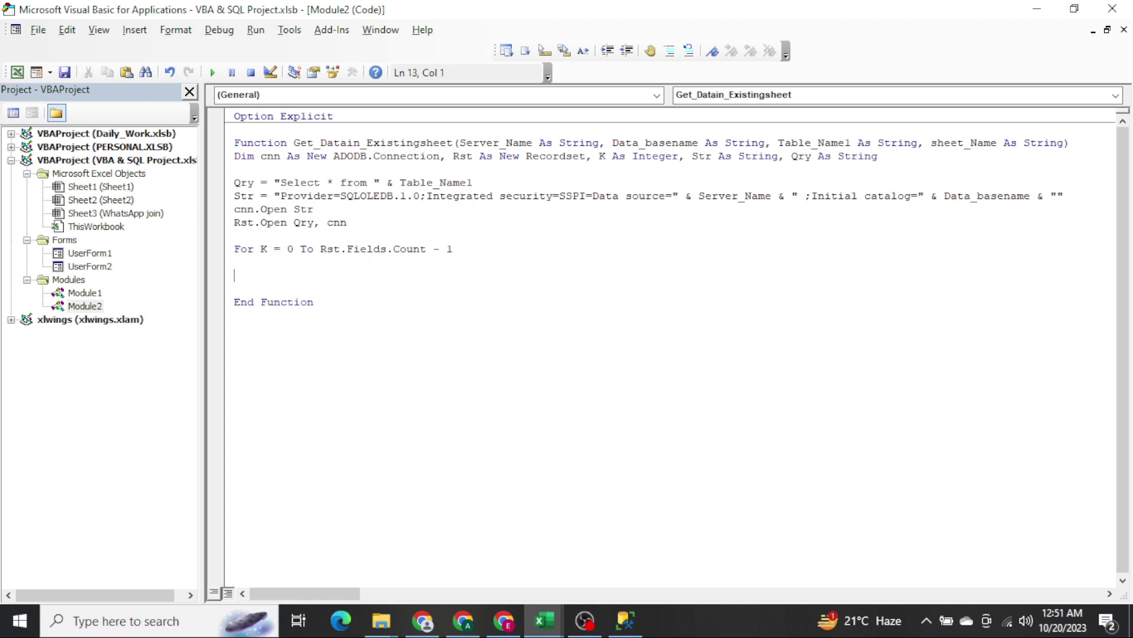
pyautogui.write('next k')
pyautogui.press('Up')
# Inside the loop, write Range("A7").Offset(0, K).Value = Rst.Fields(K).Name.
pyautogui.write('ra')
pyautogui.press('BackSpace')
pyautogui.write('ange')
pyautogui.write('(')
pyautogui.press('BackSpace')
pyautogui.hotkey('shift', 'Home')
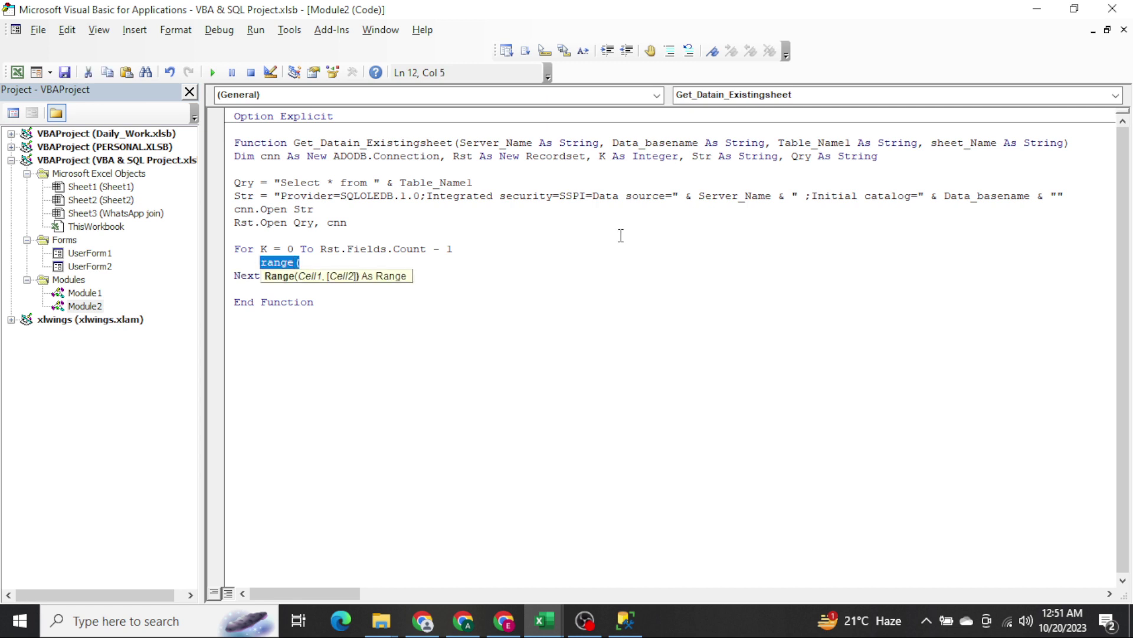
pyautogui.press('BackSpace')
pyautogui.write('this')
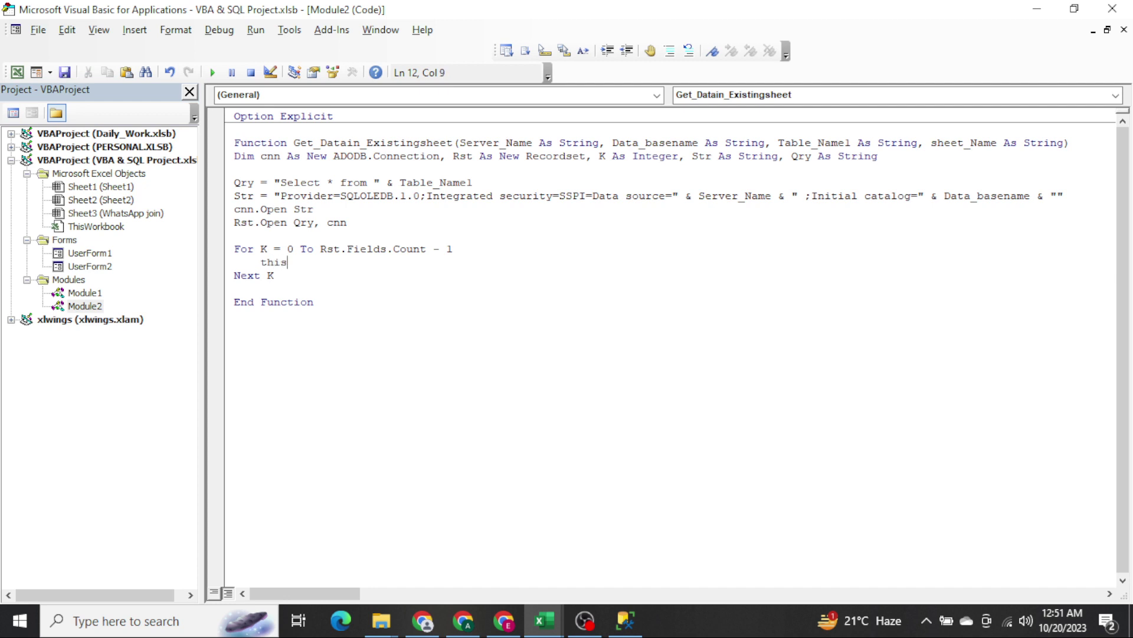
pyautogui.hotkey('shift', 'Home')
pyautogui.press('BackSpace')
pyautogui.write('range(')
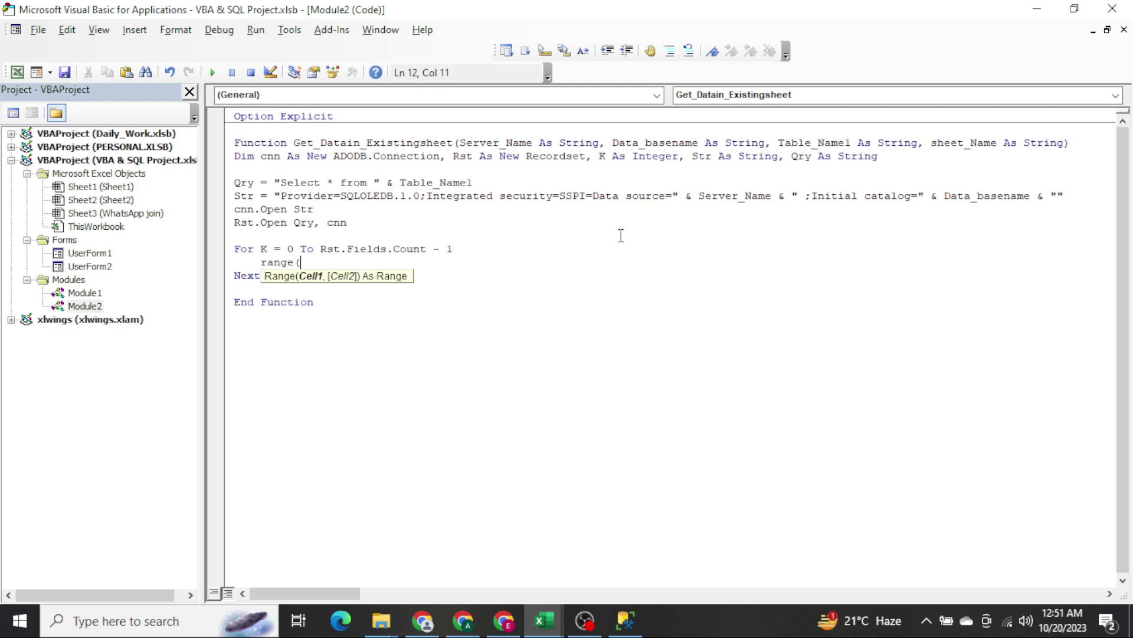
pyautogui.write('"A7").')
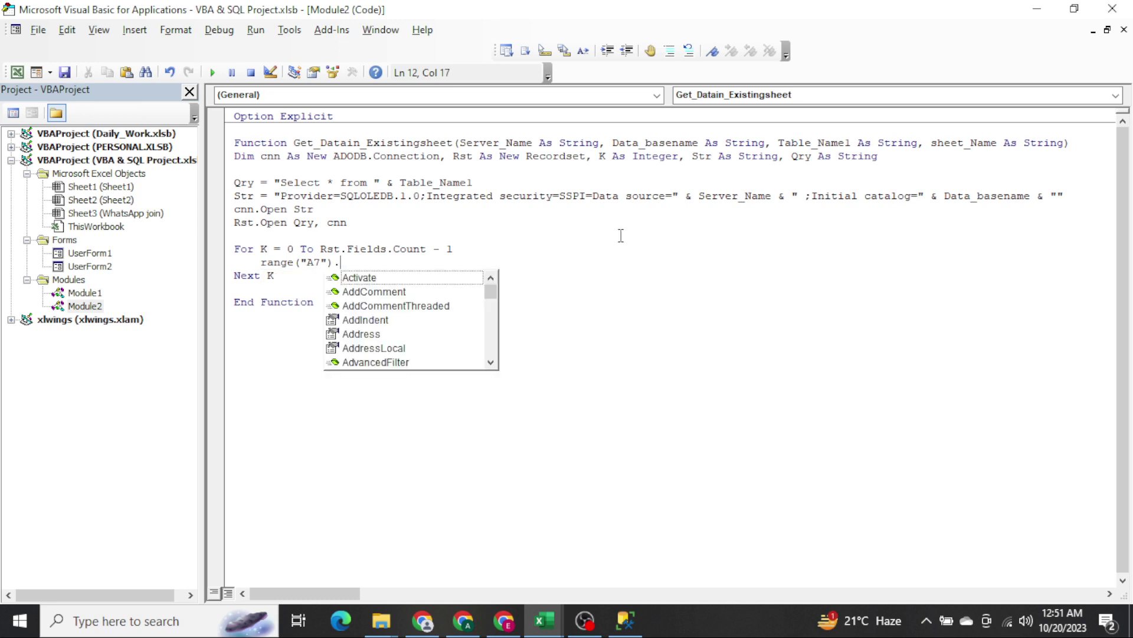
pyautogui.write('Offset(0,k')
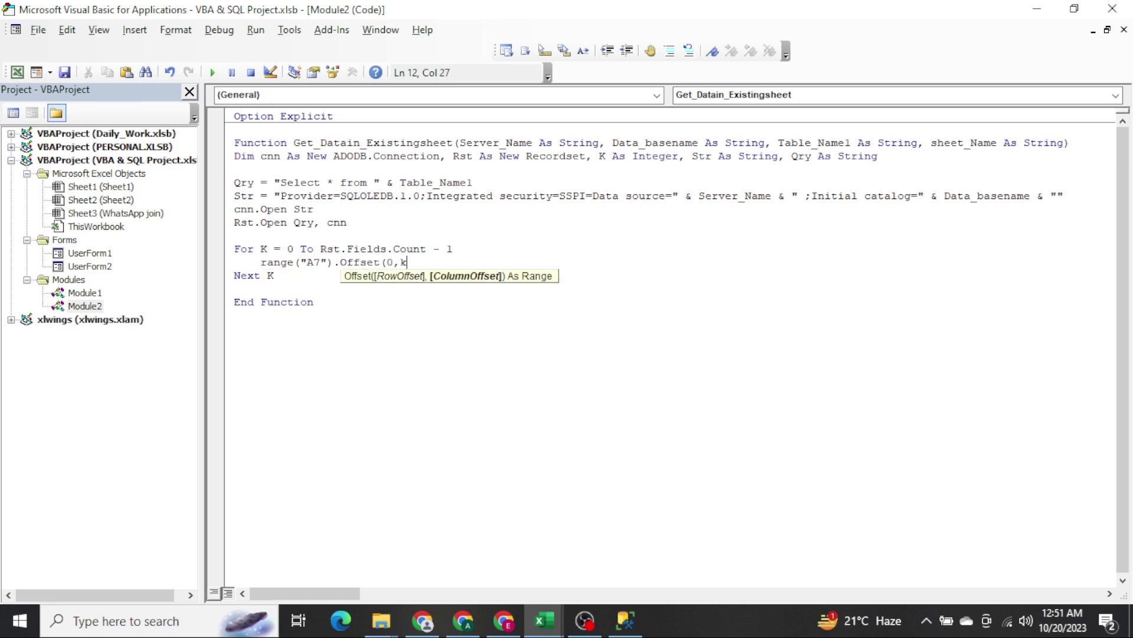
pyautogui.write(').va')
pyautogui.press('Tab')
pyautogui.write('=rst')
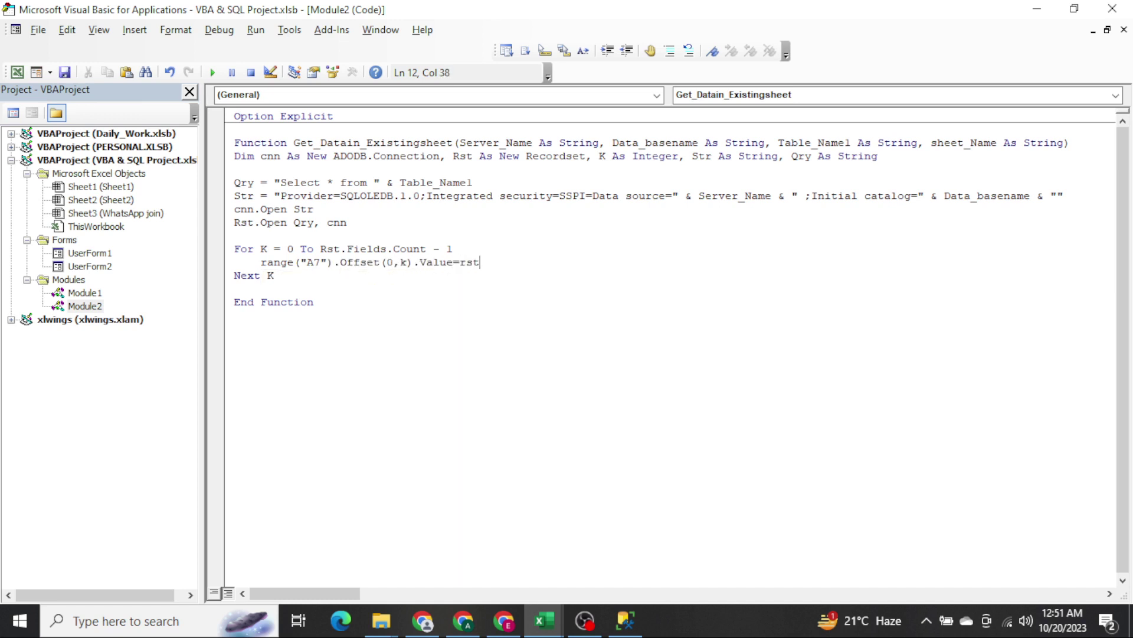
pyautogui.write('.Fields(K')
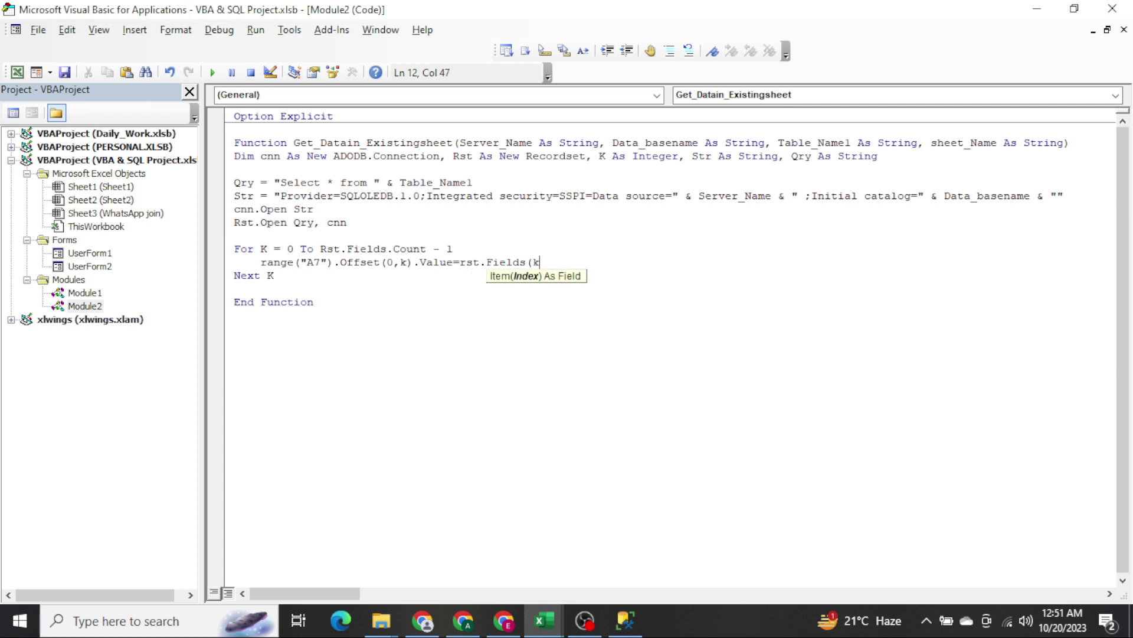
pyautogui.write(').Na')
pyautogui.press('Return')
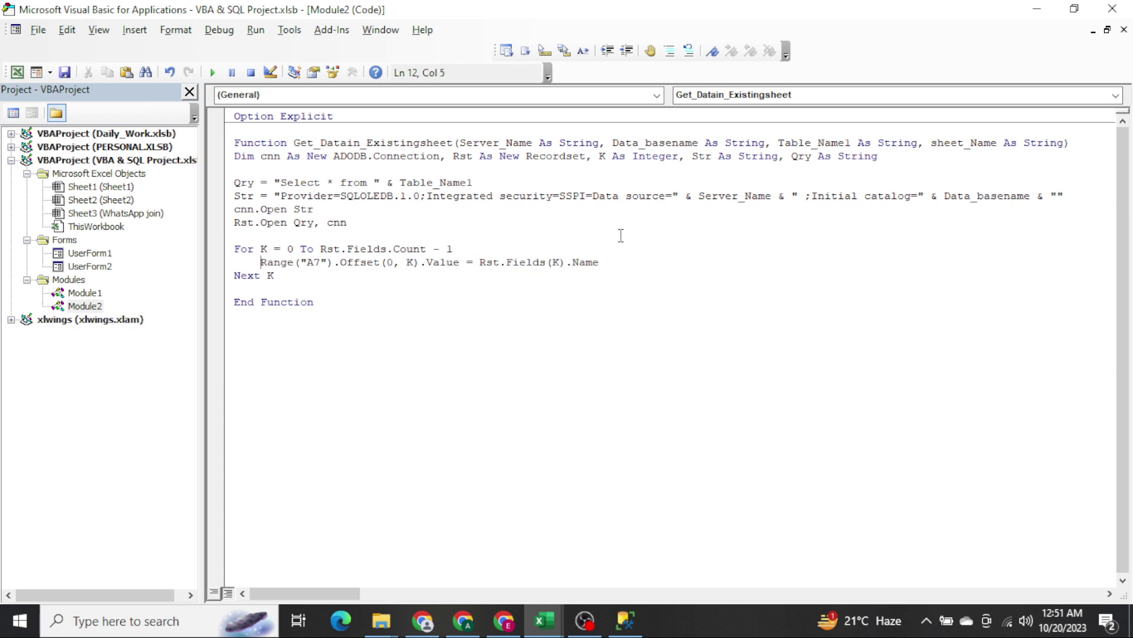
# Prefix the loop statement with ThisWorkbook.Sheets(sheet_Name).
pyautogui.write('Thisworkboo')
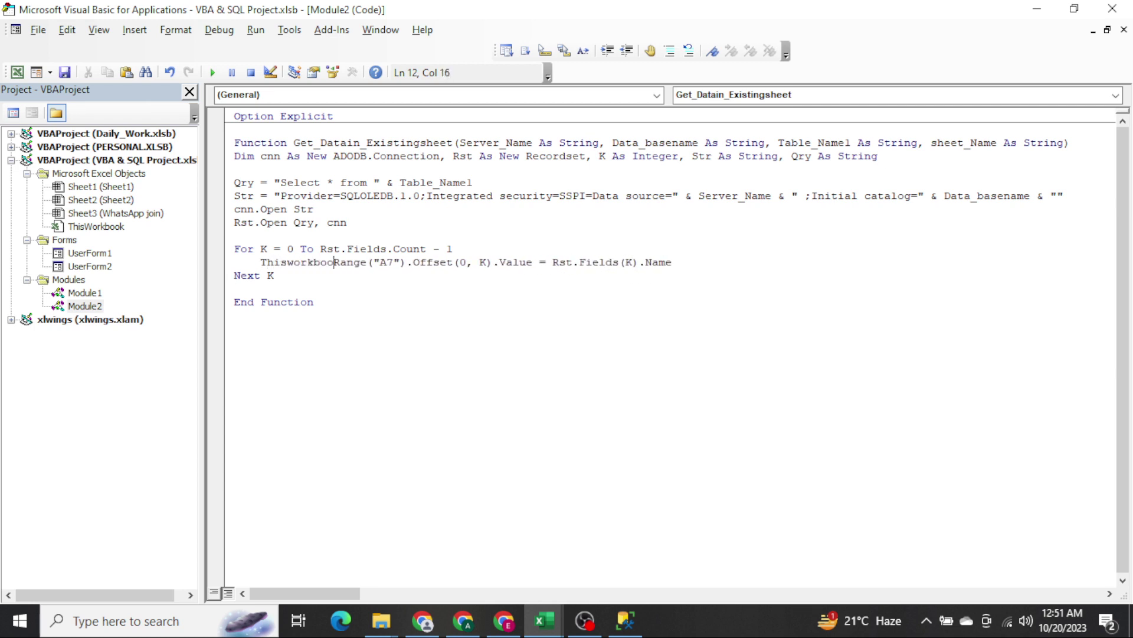
pyautogui.write('k.sh')
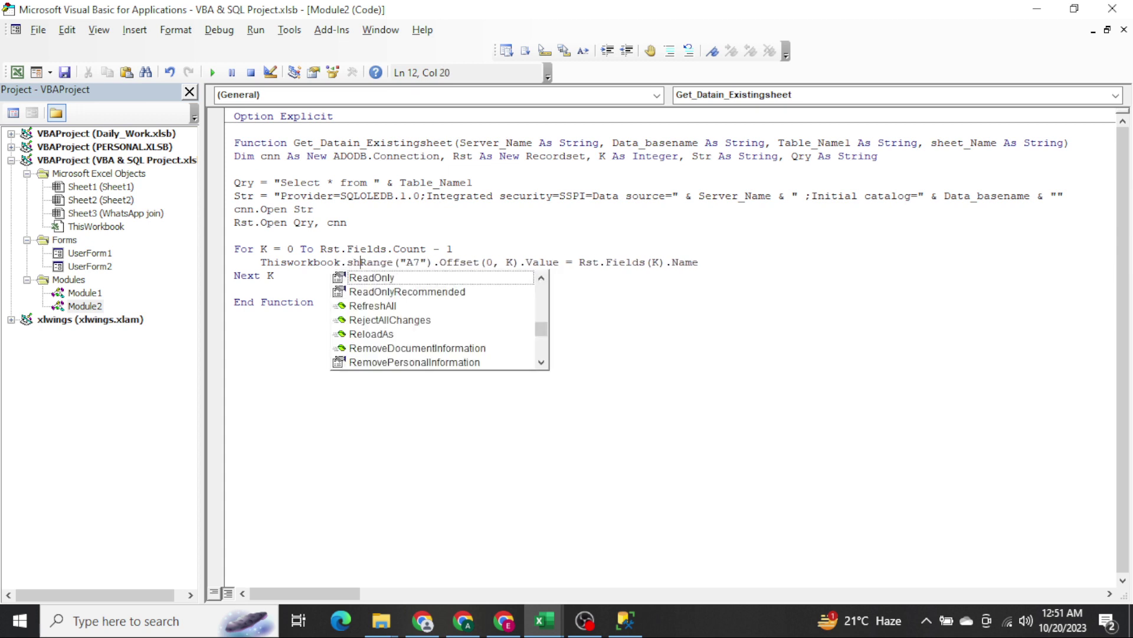
pyautogui.write('eets(')
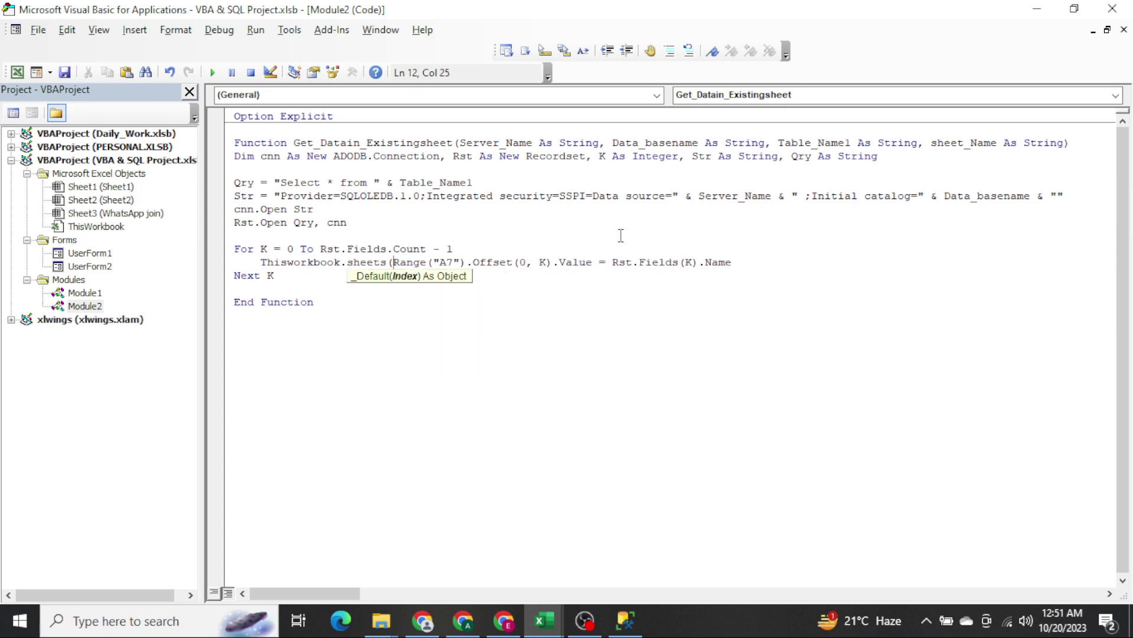
pyautogui.press('Right')
pyautogui.press('Right')
pyautogui.press('Right')
pyautogui.write('Sheet')
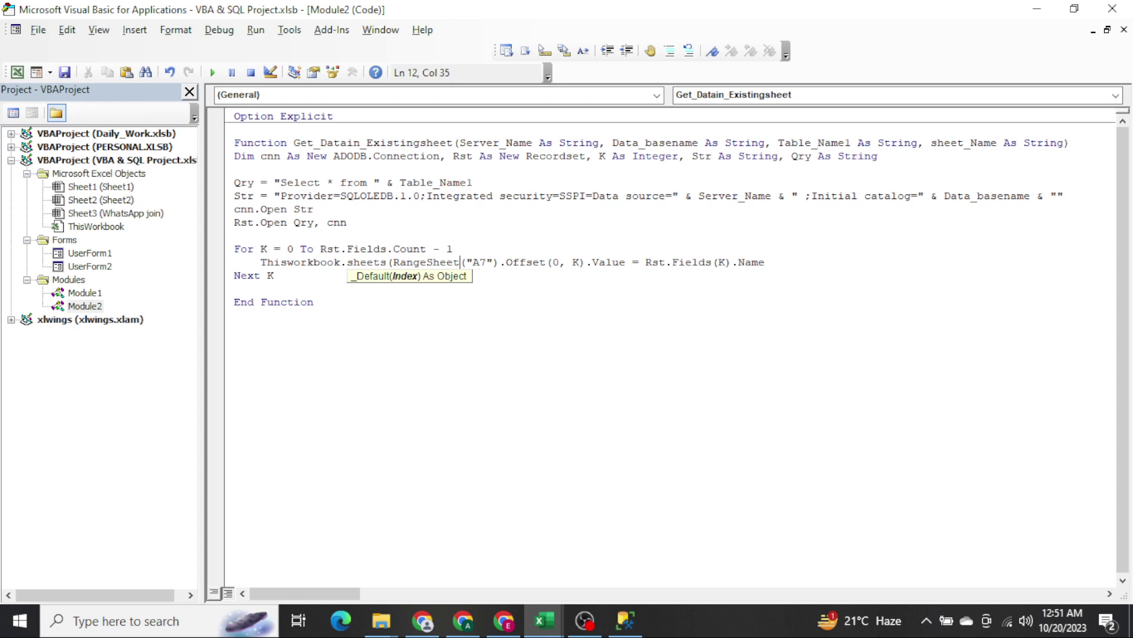
pyautogui.hotkey('ctrl', 'z')
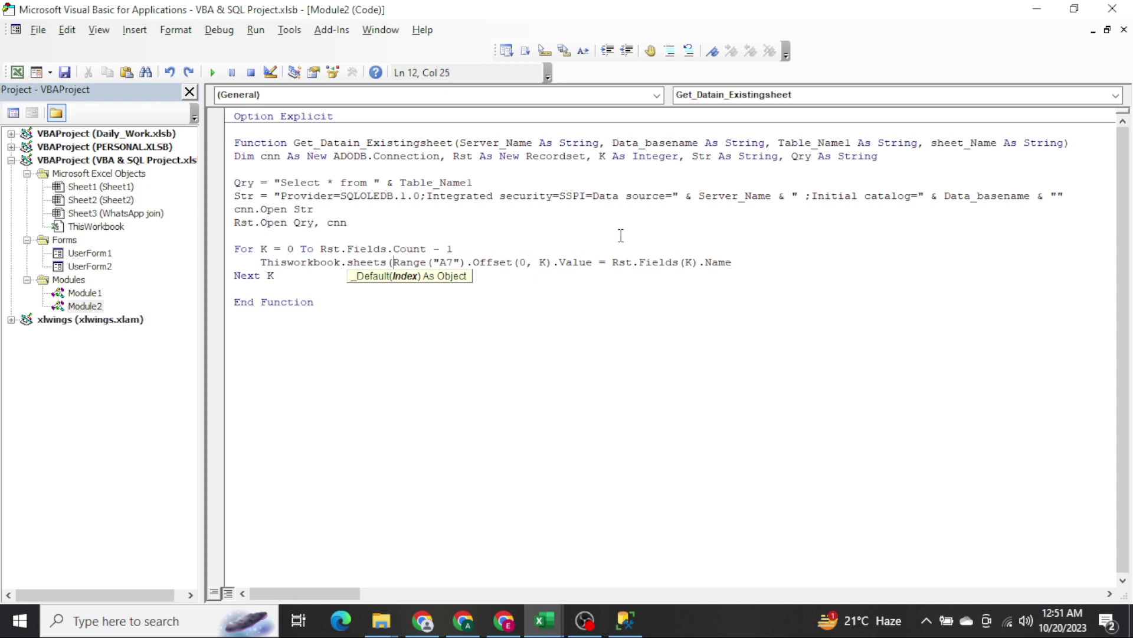
pyautogui.write('sheet_')
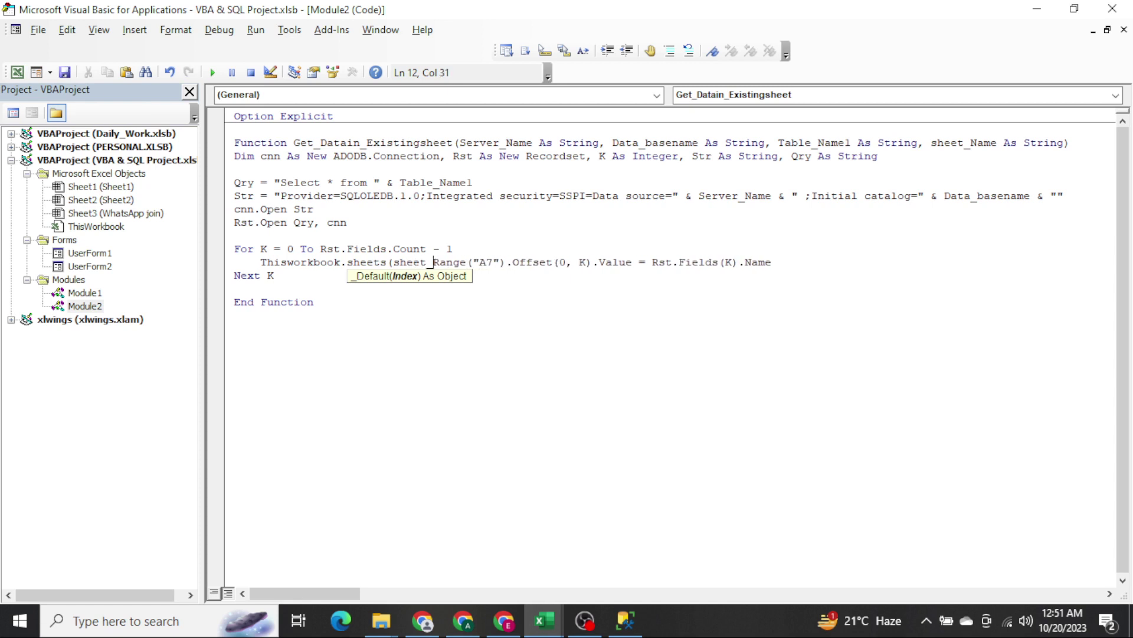
pyautogui.write('name).')
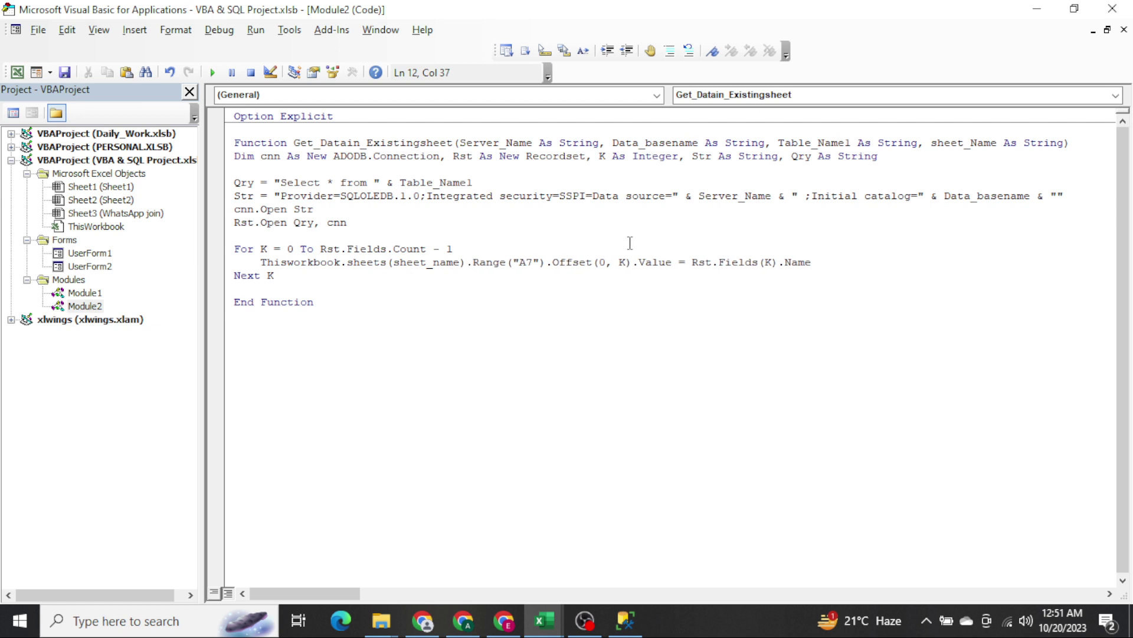
pyautogui.press('Home')
# Check the sheet_Name parameter and copy the ThisWorkbook.Sheets(sheet_Name) prefix for reuse.
pyautogui.click(957, 143)
pyautogui.hotkey('ctrl', 'Left')
pyautogui.hotkey('ctrl', 'shift', 'Right')
pyautogui.hotkey('ctrl', 'shift', 'Right')
pyautogui.hotkey('ctrl', 'shift', 'Right')
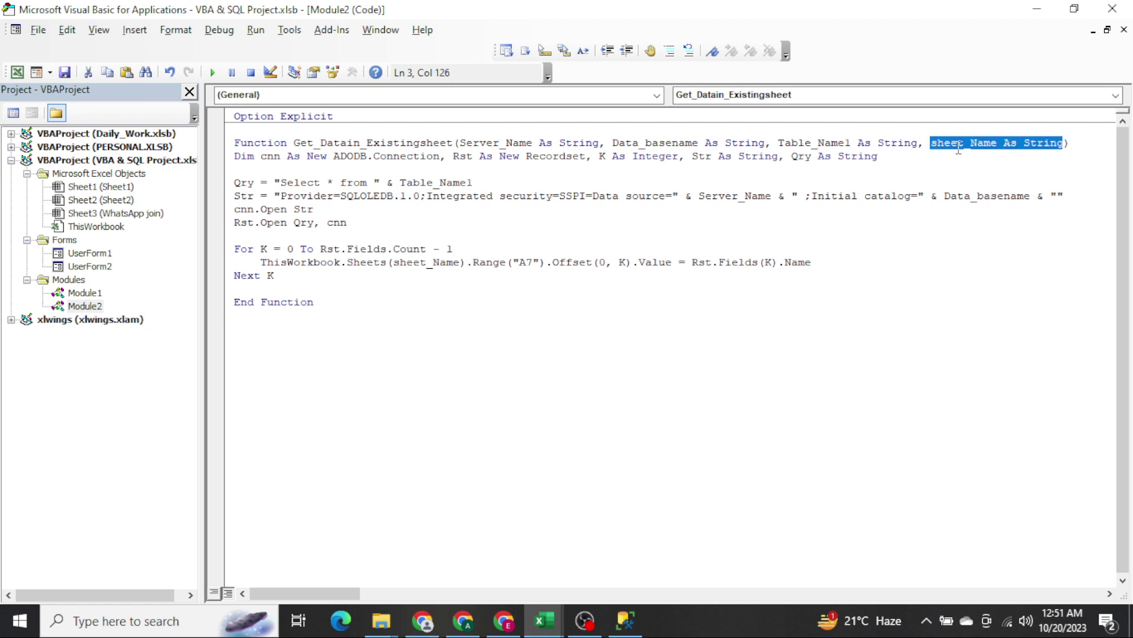
pyautogui.press('Down')
pyautogui.press('Down')
pyautogui.press('Down')
pyautogui.press('Down')
pyautogui.press('Down')
pyautogui.press('Down')
pyautogui.press('Down')
pyautogui.press('Down')
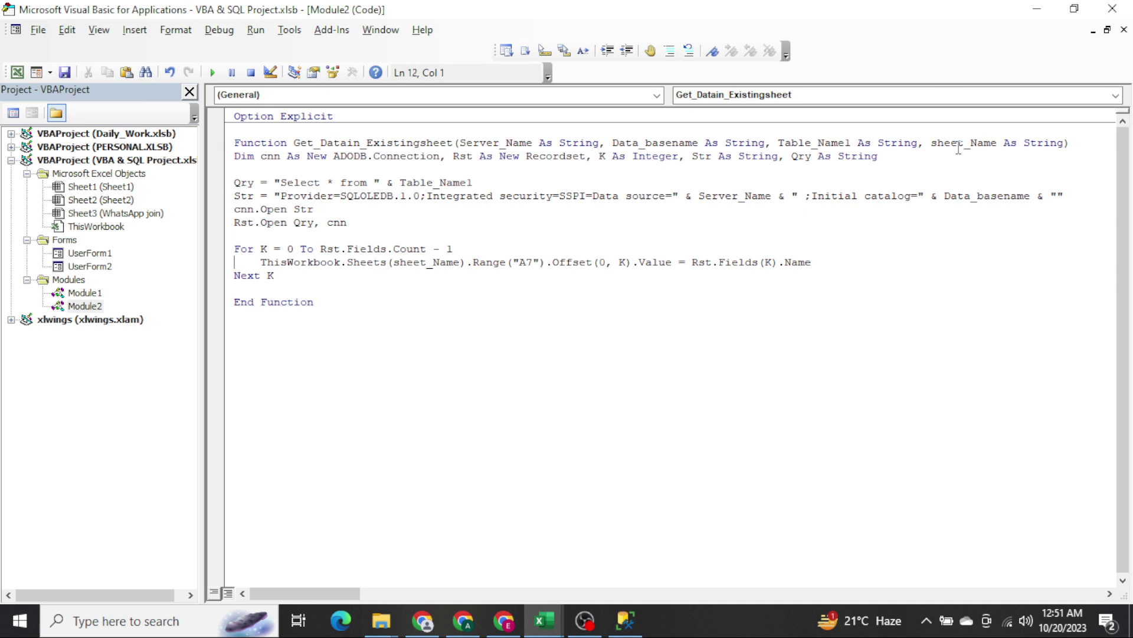
pyautogui.hotkey('ctrl', 'shift', 'Right')
pyautogui.hotkey('ctrl', 'shift', 'Right')
pyautogui.hotkey('ctrl', 'shift', 'Right')
pyautogui.hotkey('ctrl', 'shift', 'Right')
pyautogui.hotkey('ctrl', 'shift', 'Right')
pyautogui.hotkey('ctrl', 'shift', 'Right')
pyautogui.hotkey('ctrl', 'shift', 'Right')
pyautogui.hotkey('ctrl', 'c')
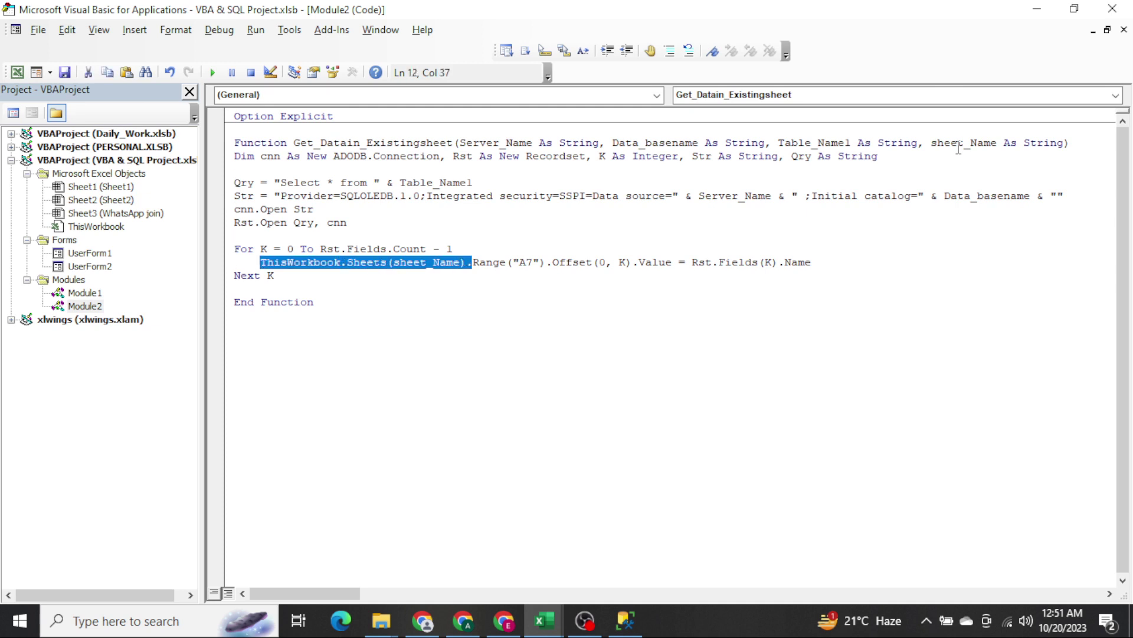
pyautogui.press('Down')
pyautogui.press('Down')
# After Next K, add ThisWorkbook.Sheets(sheet_Name).Range("A8").CopyFromRecordset Rst.
pyautogui.press('Return')
pyautogui.press('Up')
pyautogui.write('range')
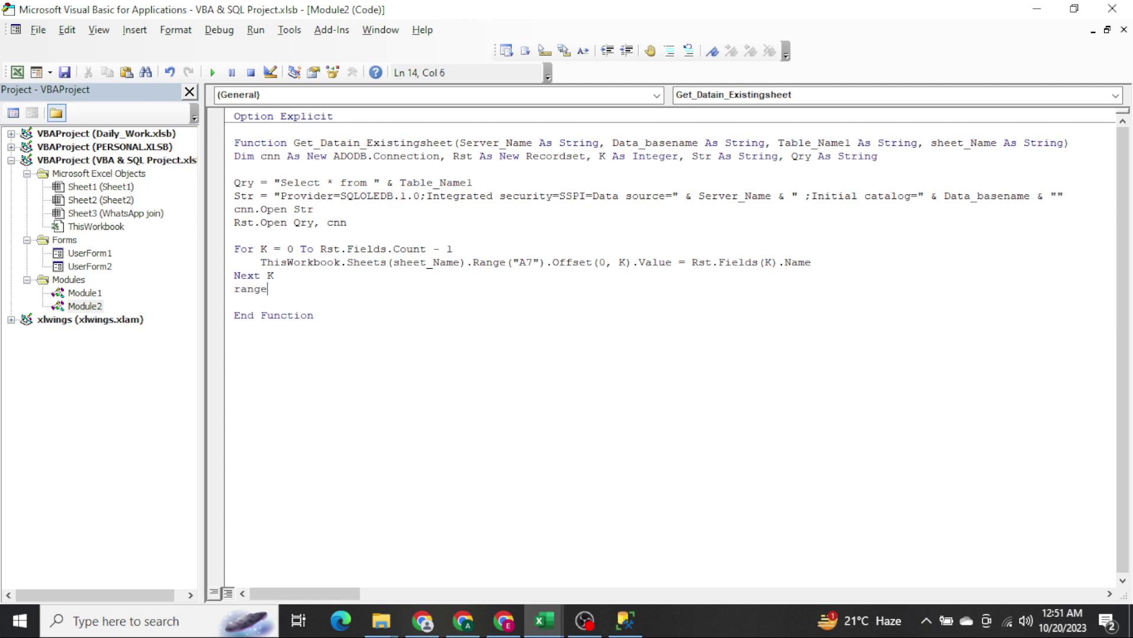
pyautogui.write('("A8"')
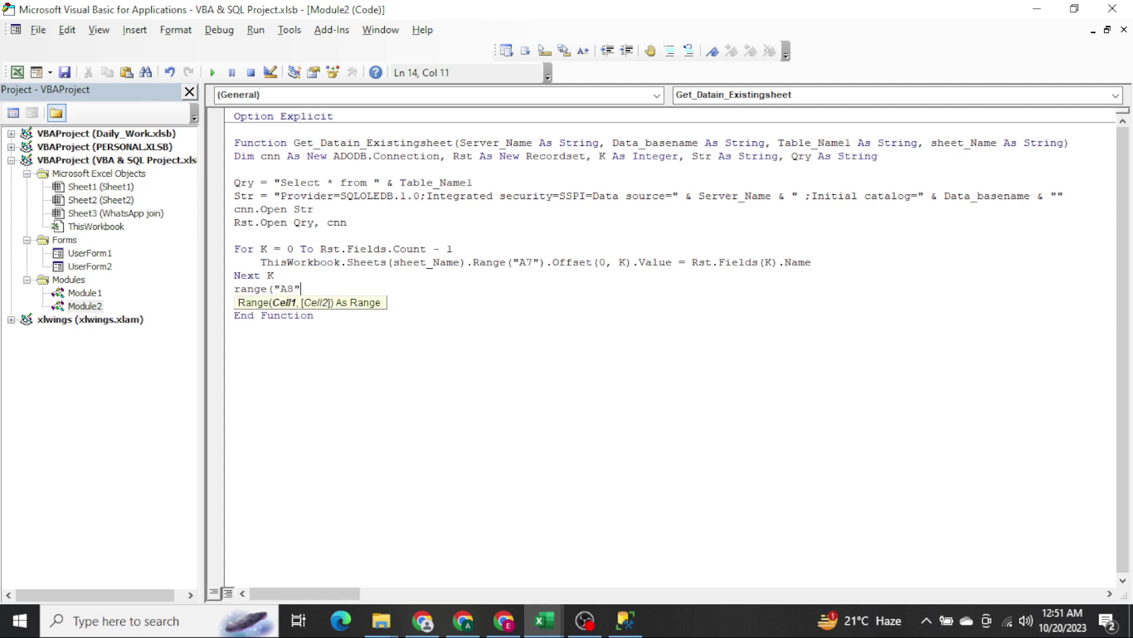
pyautogui.write(').cop')
pyautogui.press('Down')
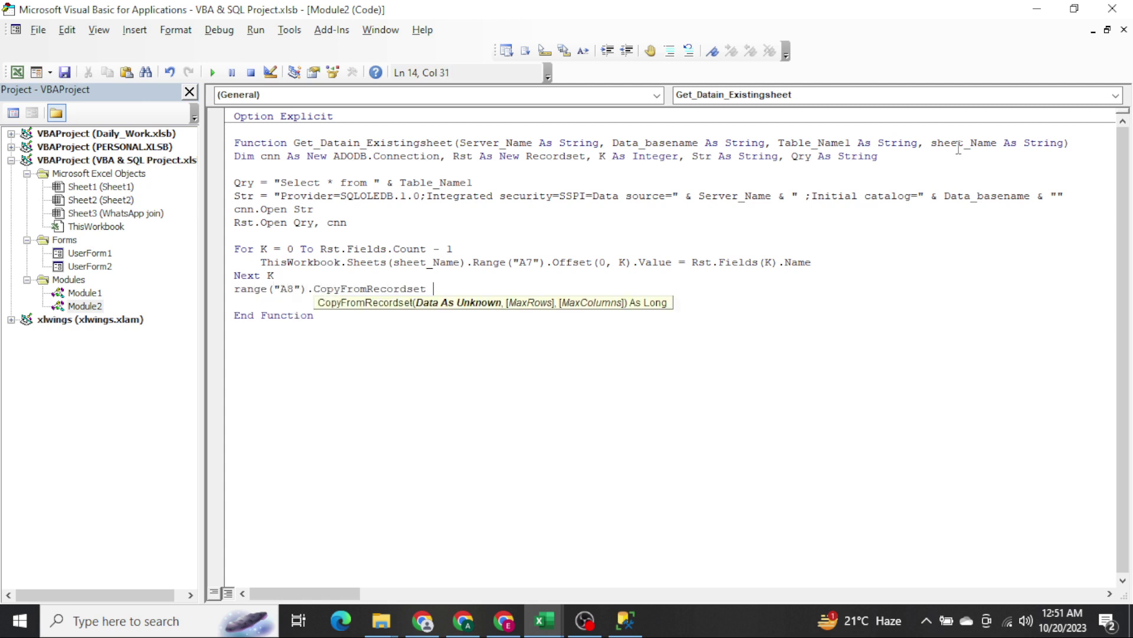
pyautogui.write('rst')
pyautogui.press('Return')
pyautogui.press('Up')
pyautogui.hotkey('ctrl', 'v')
pyautogui.press('Down')
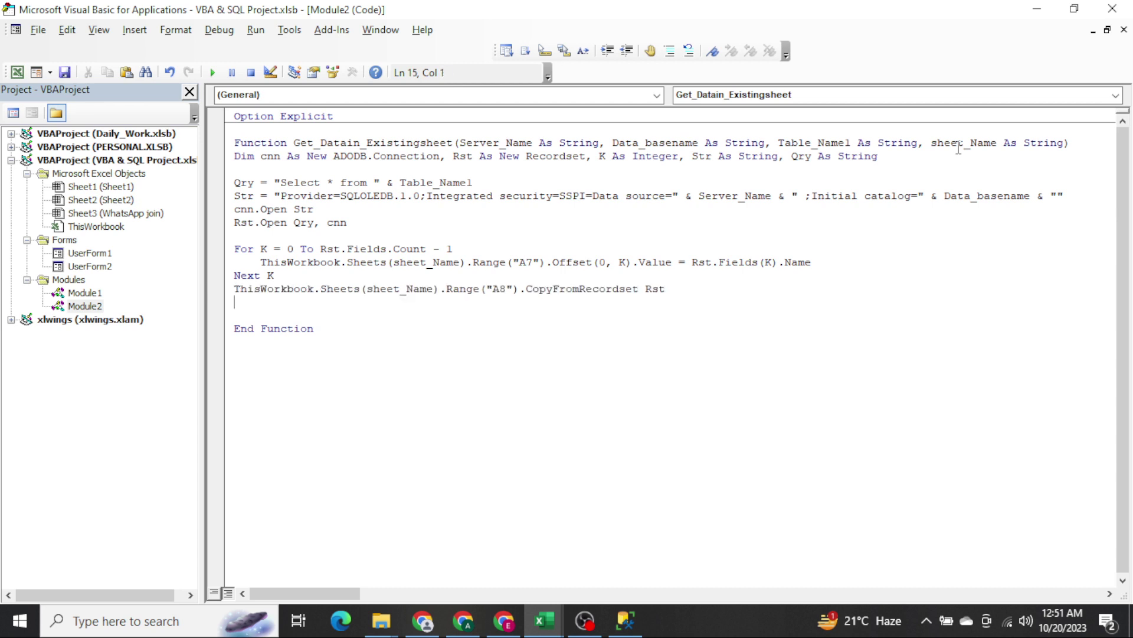
# Add MsgBox "Data has been printed" before End Function.
pyautogui.press('BackSpace')
pyautogui.write('Msg')
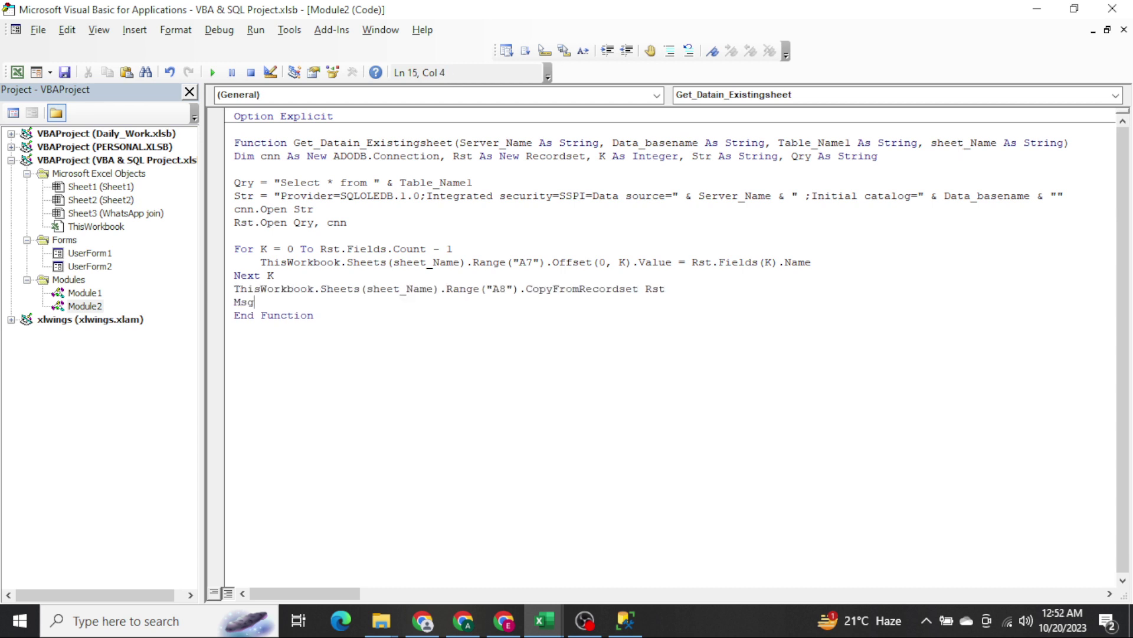
pyautogui.write('box "SHe')
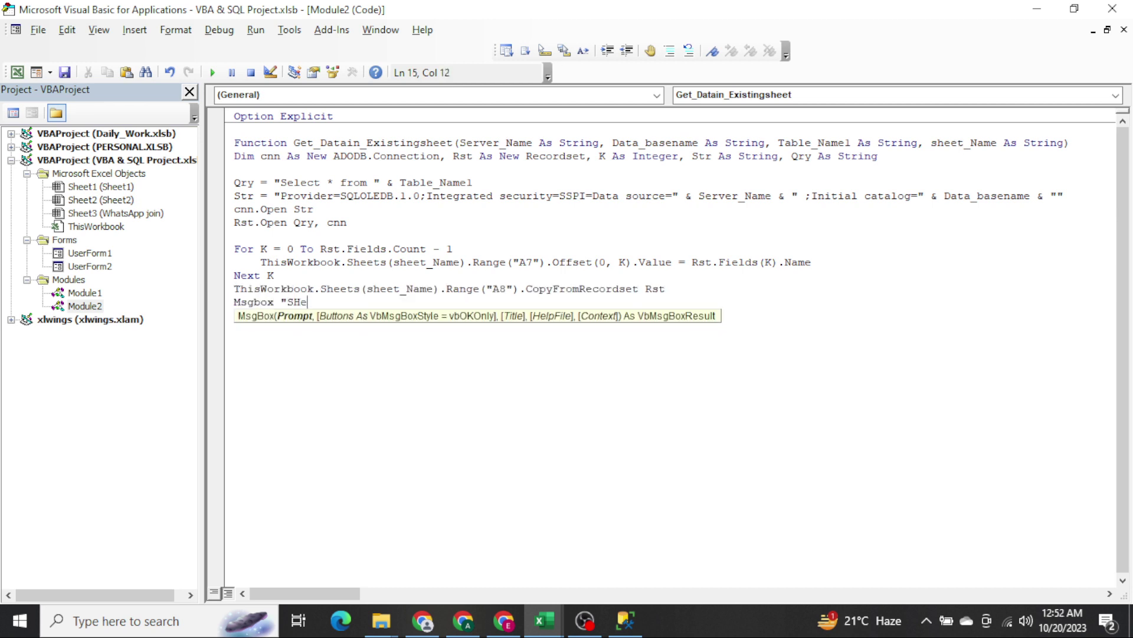
pyautogui.press('BackSpace')
pyautogui.press('BackSpace')
pyautogui.press('BackSpace')
pyautogui.write('Data ha')
pyautogui.write('s been prin')
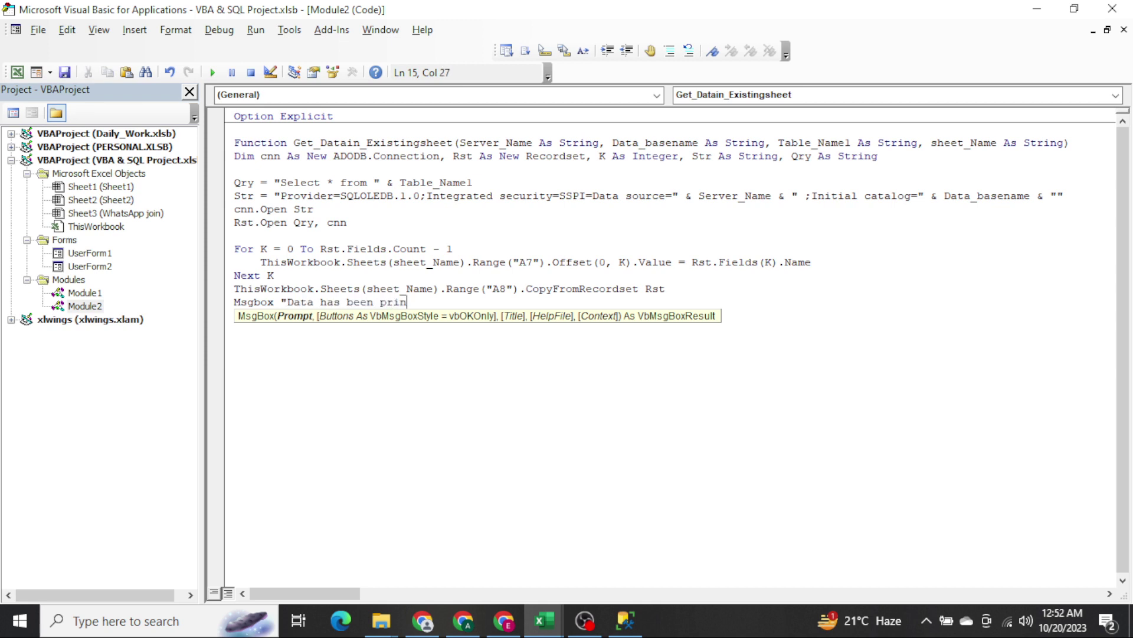
pyautogui.write('ted"')
pyautogui.press('Home')
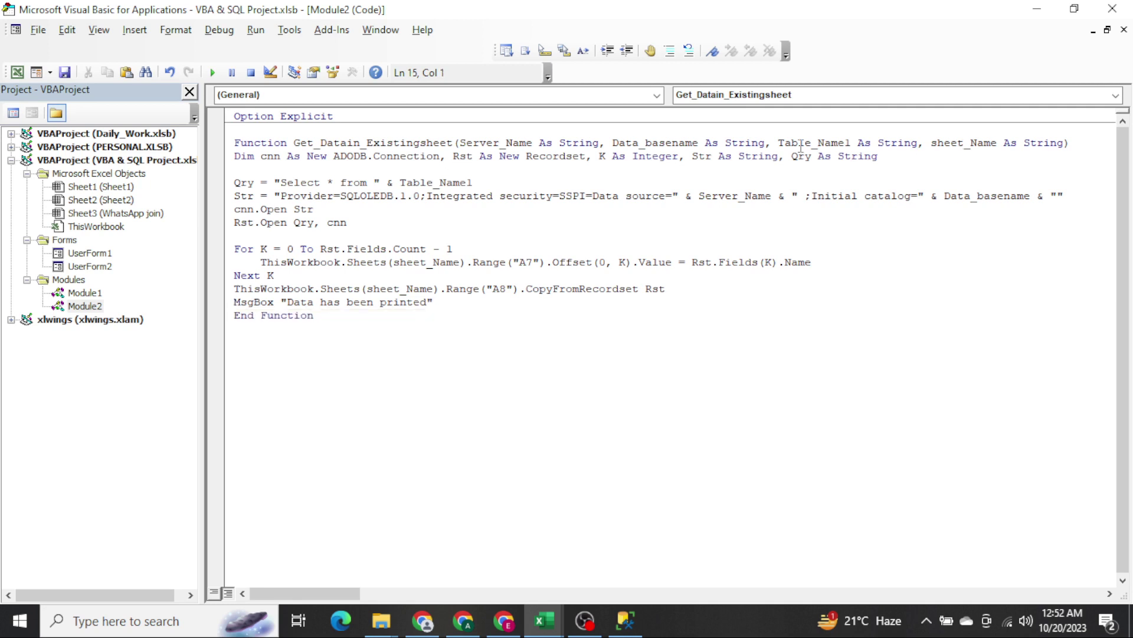
# Open UserForm2 and create the Get Data button's CommandButton1_Click routine.
pyautogui.click(584, 165)
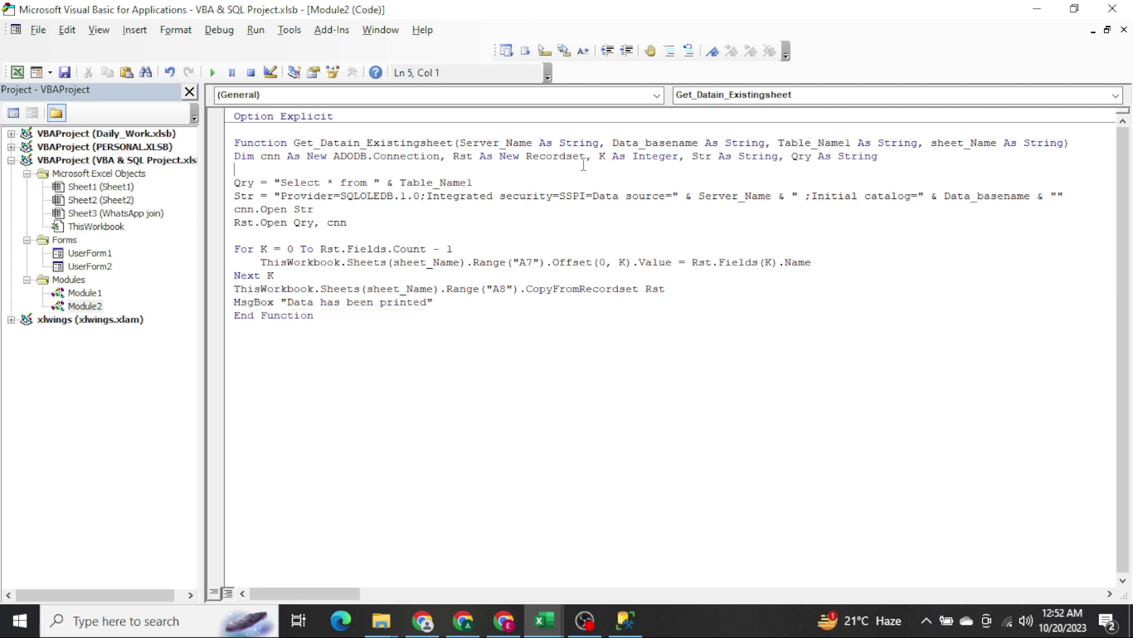
pyautogui.doubleClick(341, 147)
pyautogui.doubleClick(104, 269)
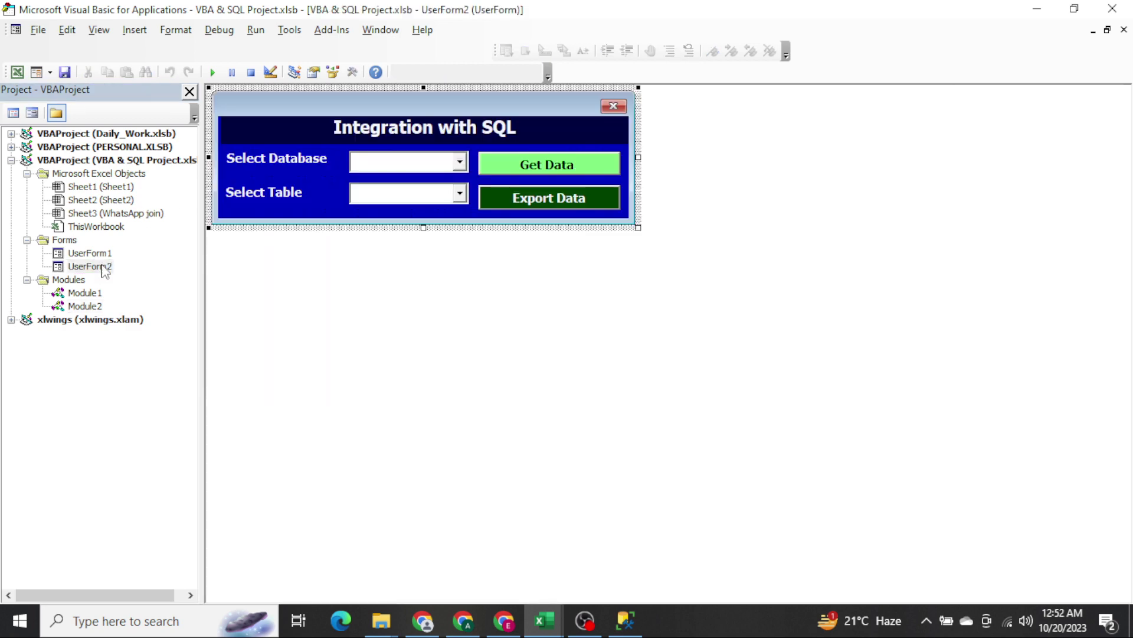
pyautogui.doubleClick(537, 167)
# Declare server_name As String inside the click routine.
pyautogui.write('C')
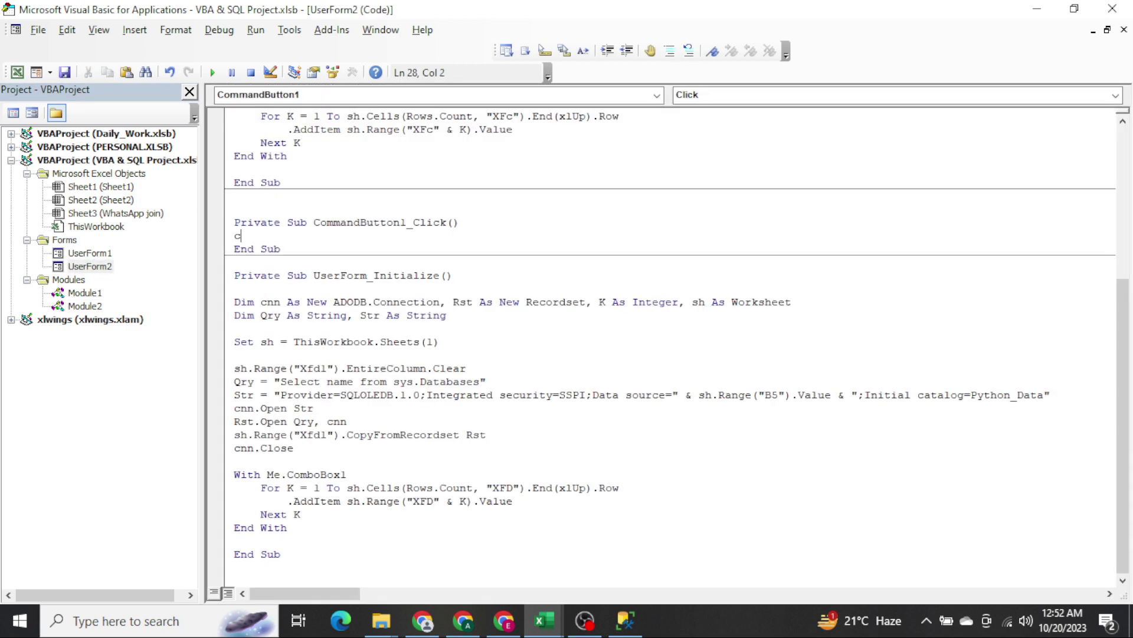
pyautogui.write('all')
pyautogui.hotkey('shift', 'Home')
pyautogui.press('BackSpace')
pyautogui.write('Dim')
pyautogui.write(' ser')
pyautogui.press('BackSpace')
pyautogui.write('r name as Str')
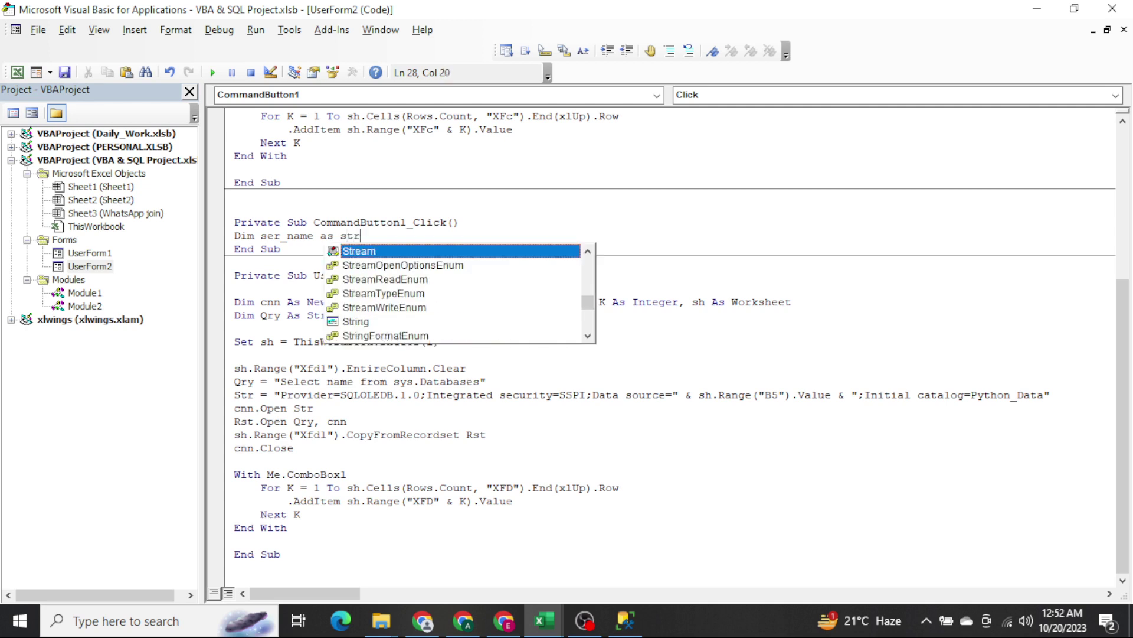
pyautogui.press('Tab')
pyautogui.press('Return')
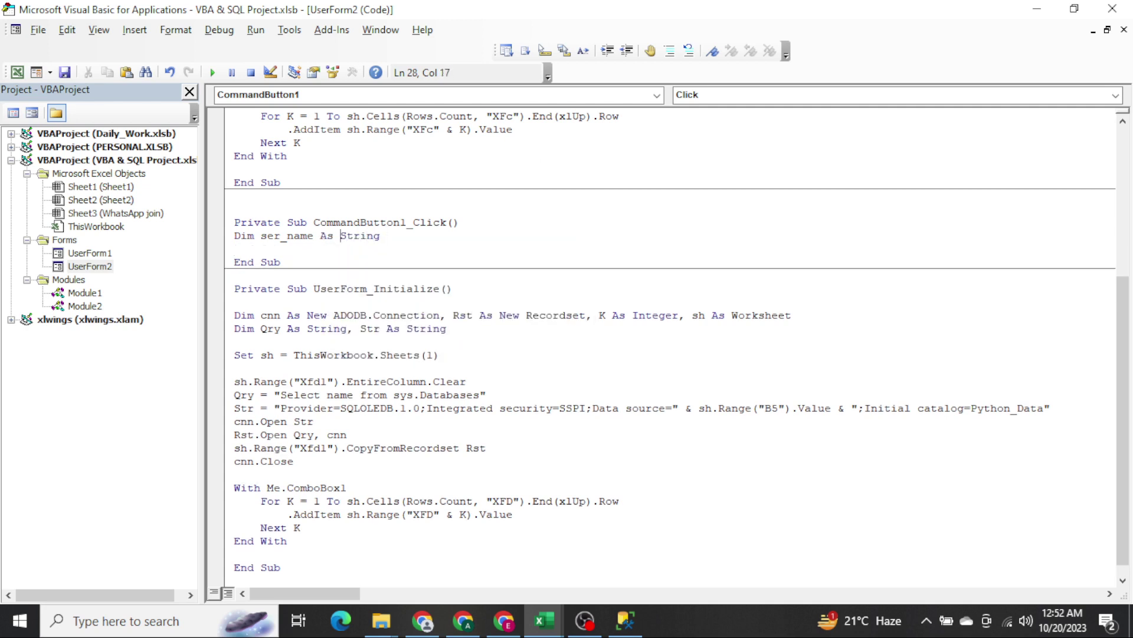
pyautogui.press('Right')
pyautogui.write('rve')
pyautogui.press('End')
# Check the server name in cell B5 of the workbook, then add a line under the declaration.
pyautogui.hotkey('alt', 'Tab')
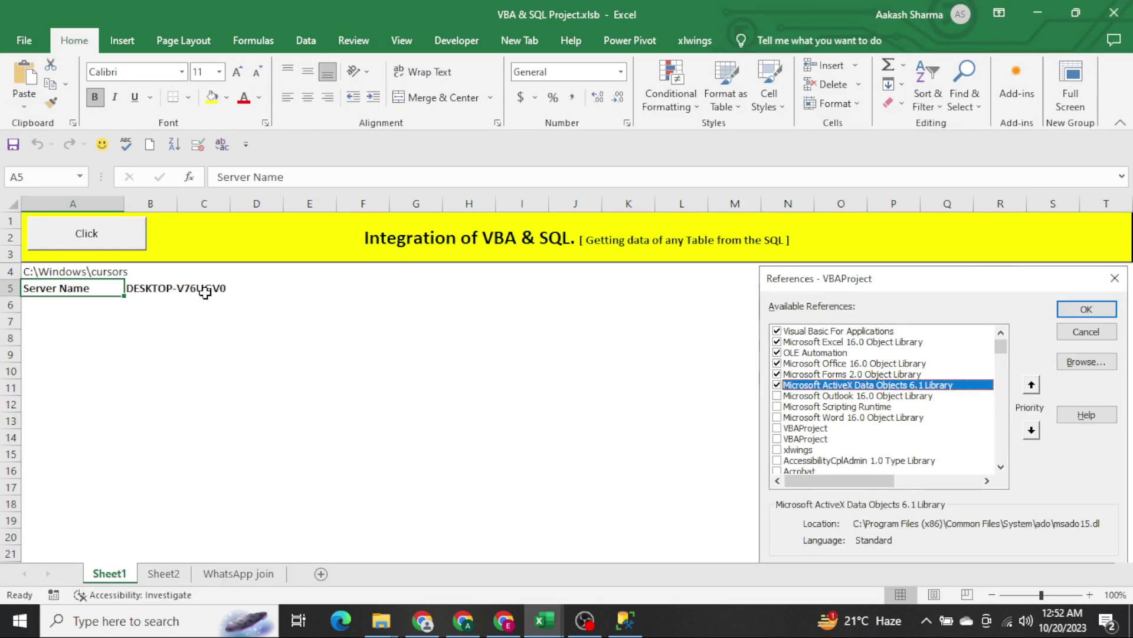
pyautogui.click(205, 291)
pyautogui.press('Left')
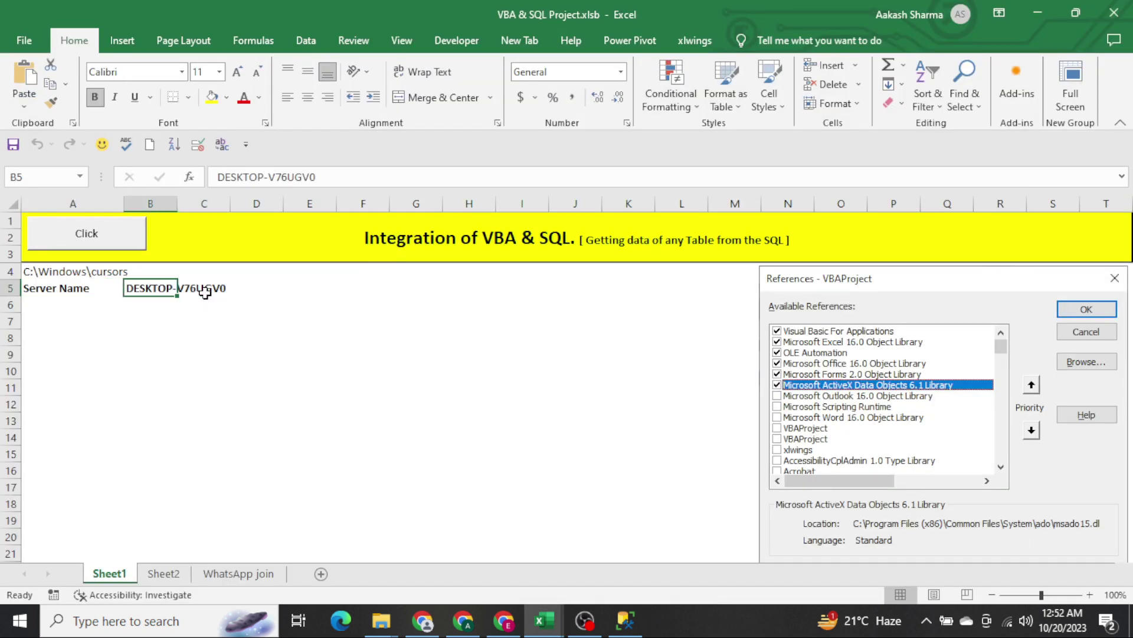
pyautogui.hotkey('alt', 'Tab')
pyautogui.press('Return')
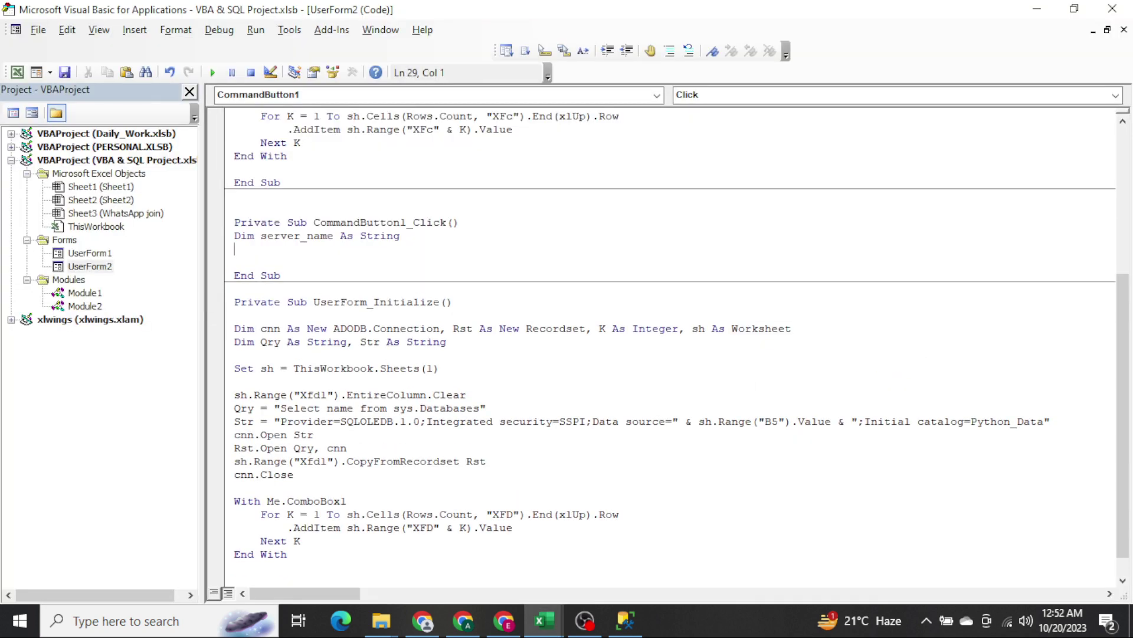
# Declare sh As Worksheet and set sh = ThisWorkbook.Sheets(1).
pyautogui.write(', ')
pyautogui.write('sh as worksh')
pyautogui.press('Return')
pyautogui.write('set sh=this')
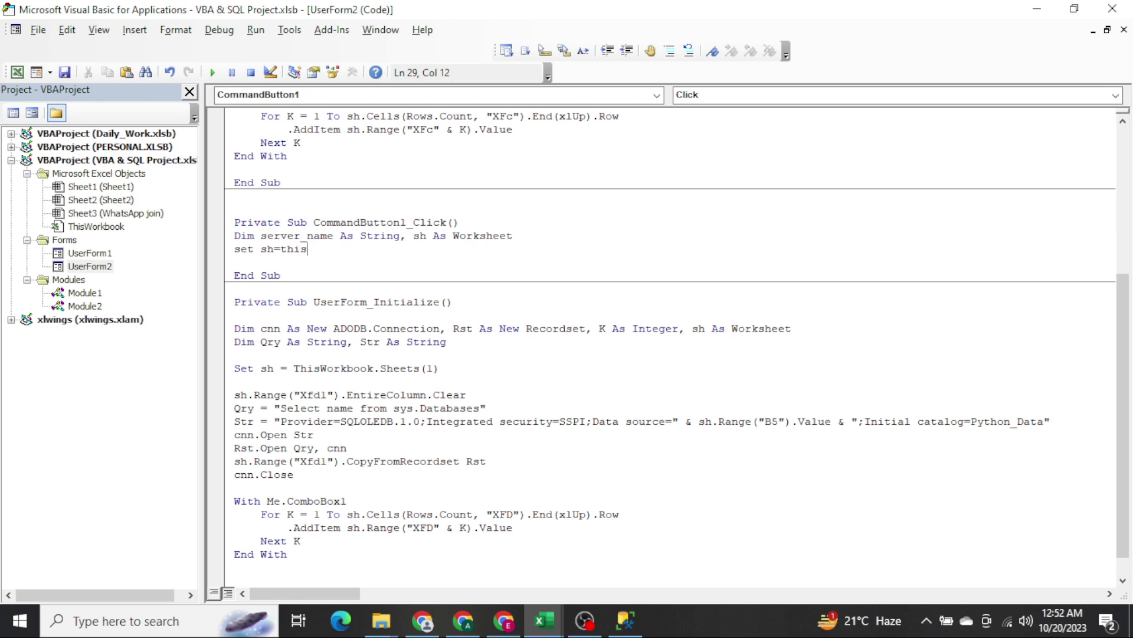
pyautogui.write('workbook.sheets(')
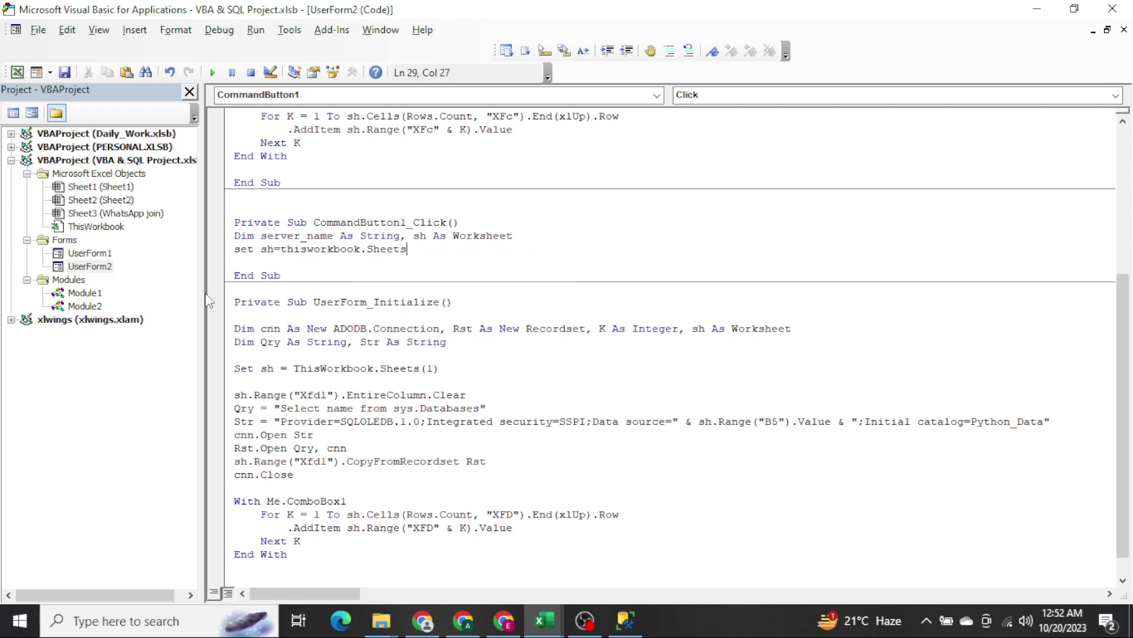
pyautogui.write('1)')
pyautogui.press('Return')
# Add Call Get_Datain_Existingsheet(sh.Range("B5").Value, Me.ComboBox1.Value, Me.ComboBox2.Value, "Sheet1").
pyautogui.write('s')
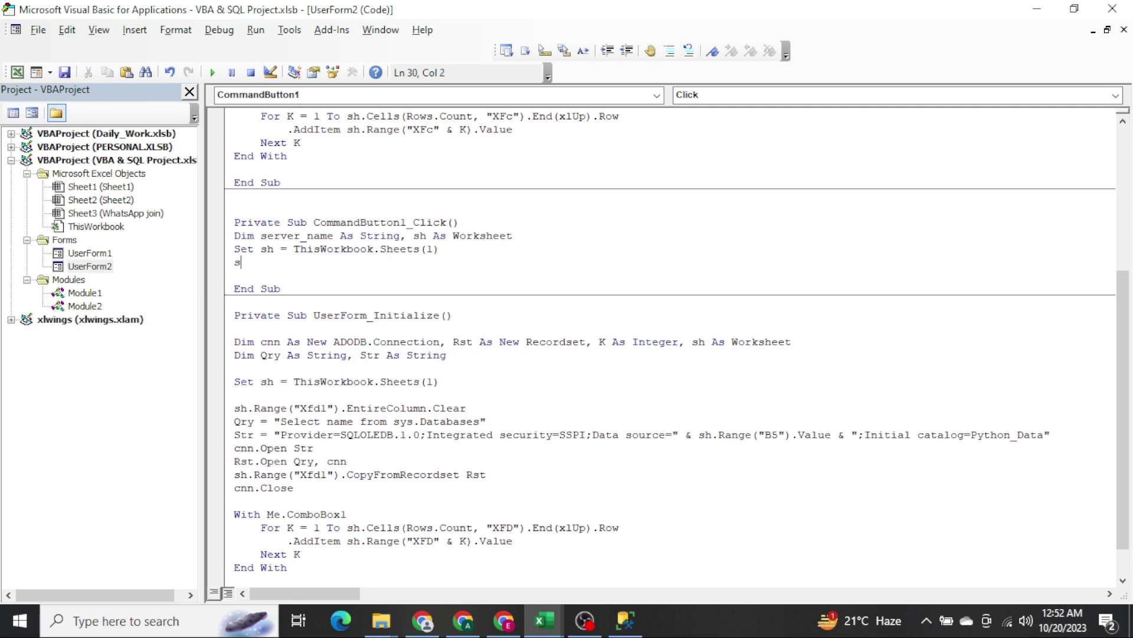
pyautogui.press('BackSpace')
pyautogui.write('c')
pyautogui.write('allGet_Datain_Existingsheet(')
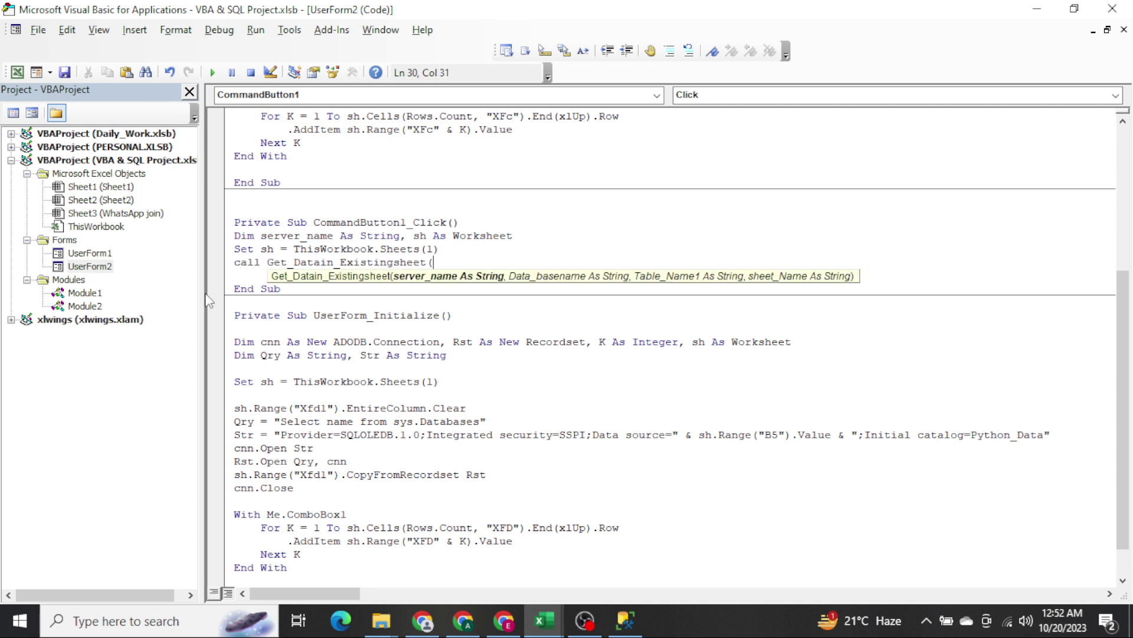
pyautogui.write('sh.Range')
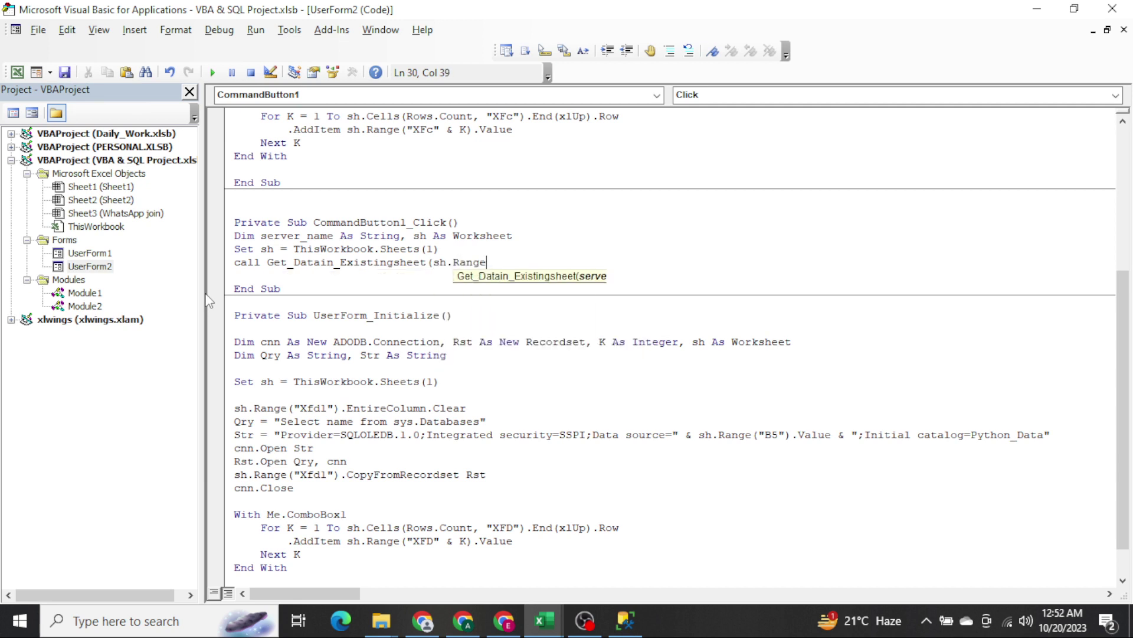
pyautogui.write('("B5"')
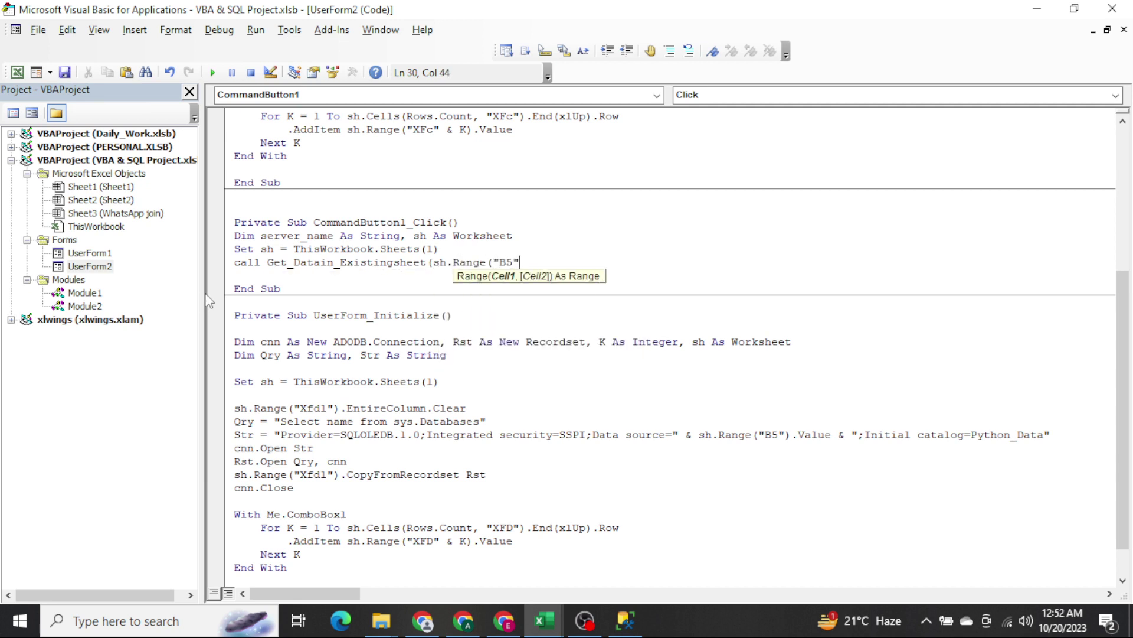
pyautogui.write(').valu,')
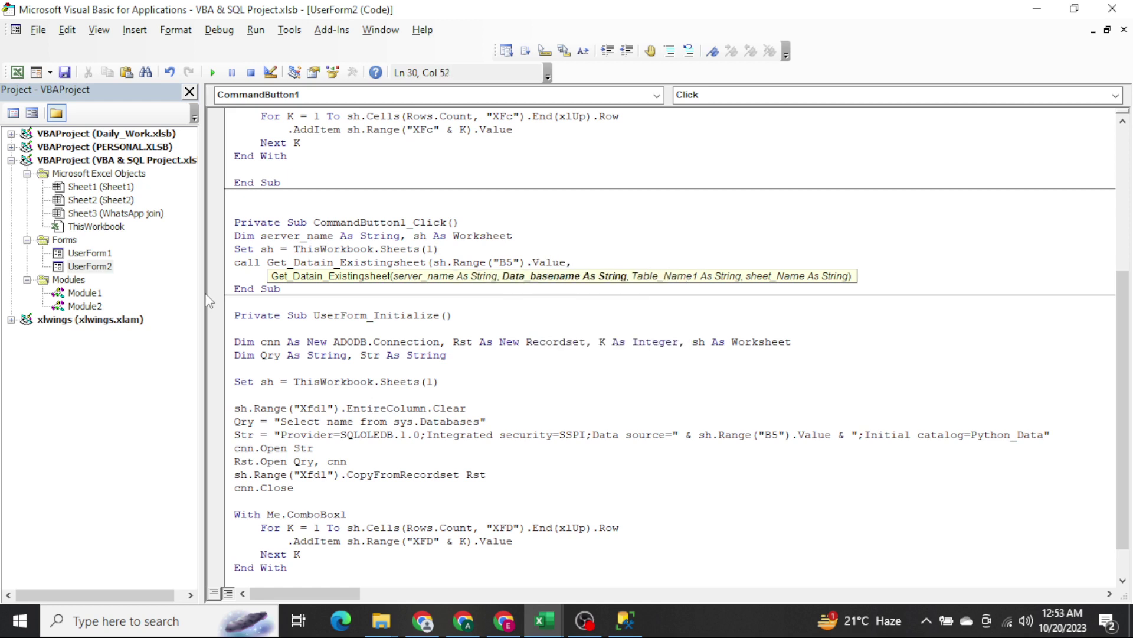
pyautogui.write('Me,')
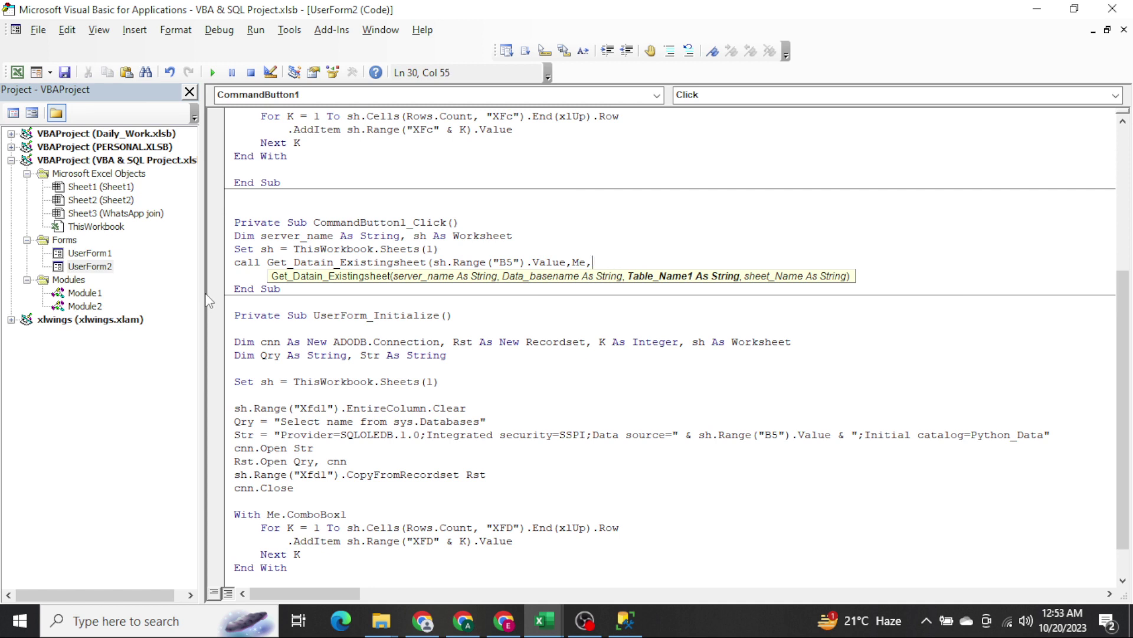
pyautogui.press('BackSpace')
pyautogui.write('.ComboBox1.Value')
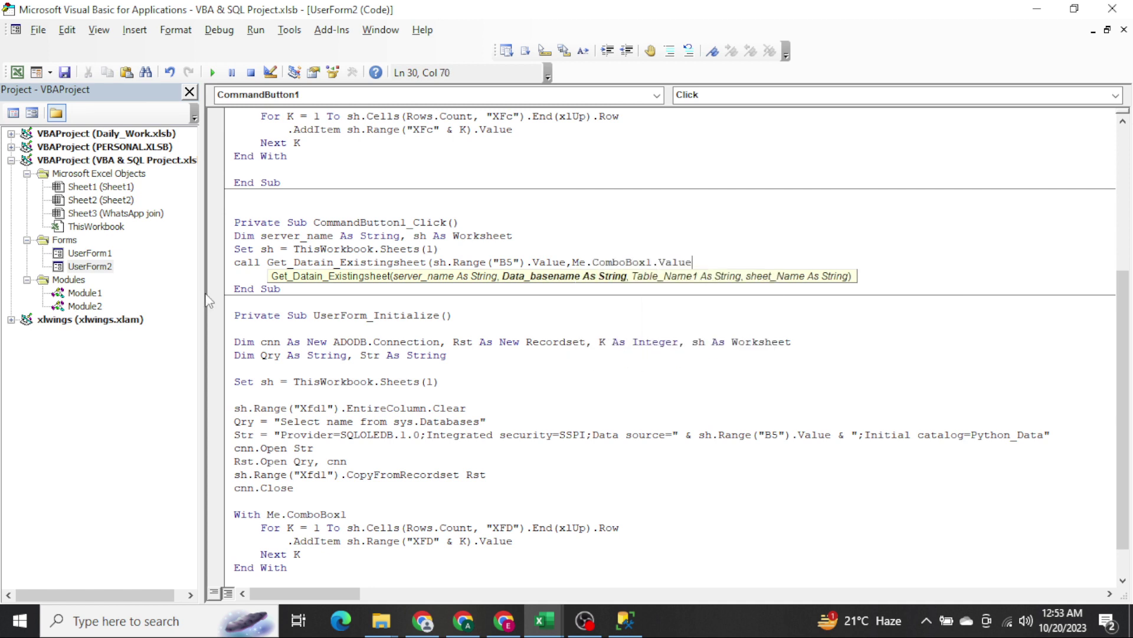
pyautogui.write(',me.')
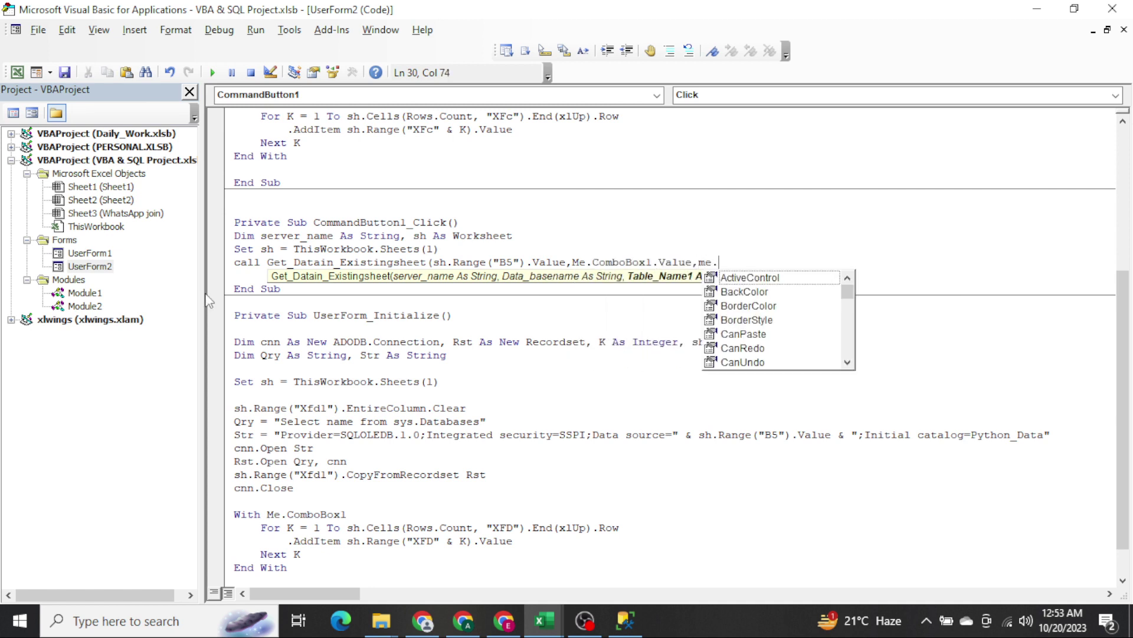
pyautogui.write('com')
pyautogui.press('Down')
pyautogui.press('Tab')
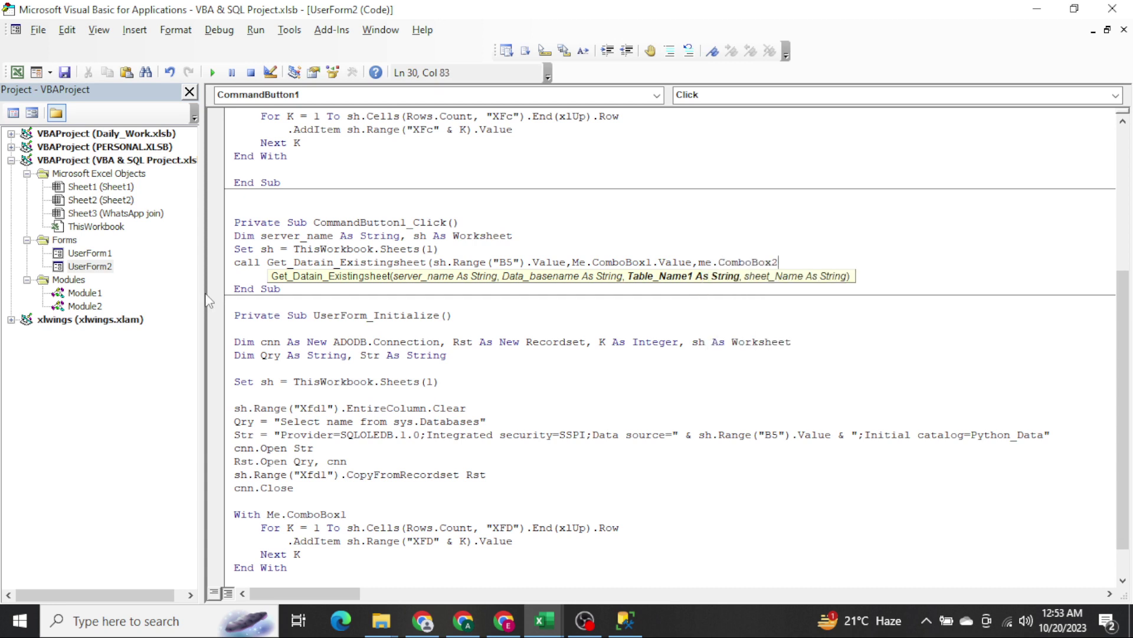
pyautogui.write('.va,')
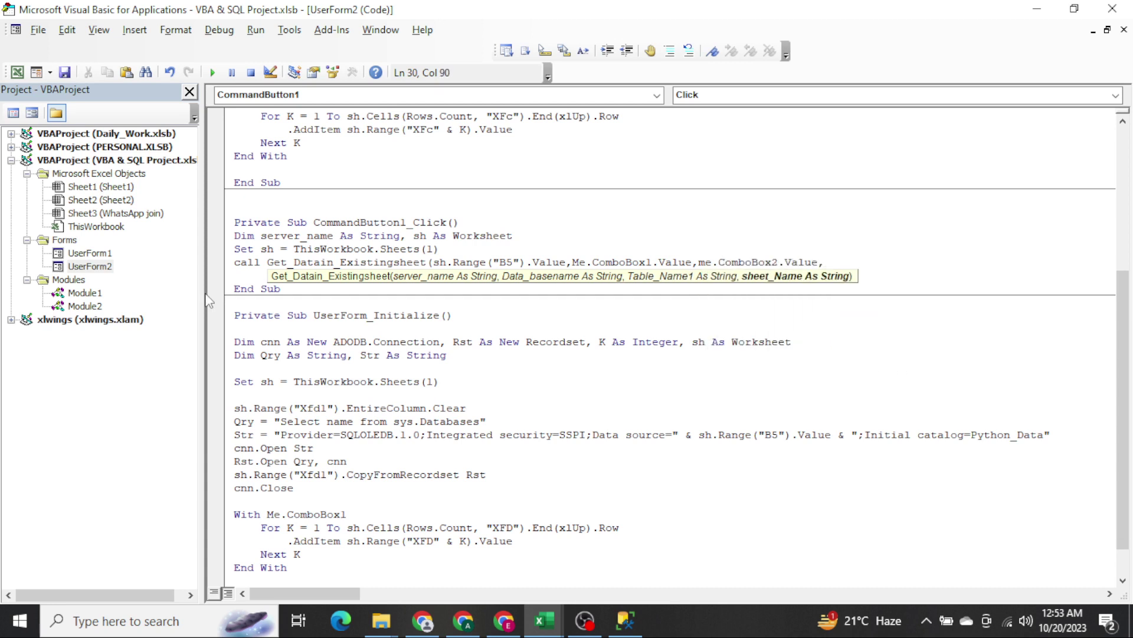
pyautogui.write('"Sheet')
pyautogui.write('1")')
pyautogui.press('Return')
# Space out the code with blank lines and copy the Get_Datain_Existingsheet function name.
pyautogui.hotkey('shift', 'Up')
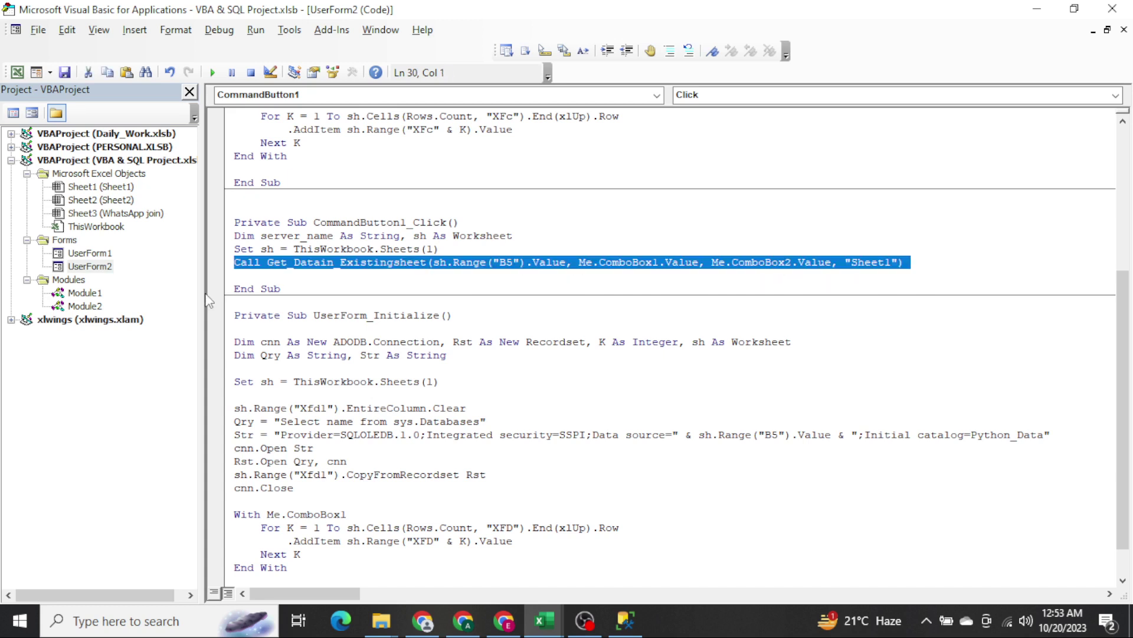
pyautogui.press('Up')
pyautogui.press('Down')
pyautogui.press('Return')
pyautogui.hotkey('ctrl', 'Right')
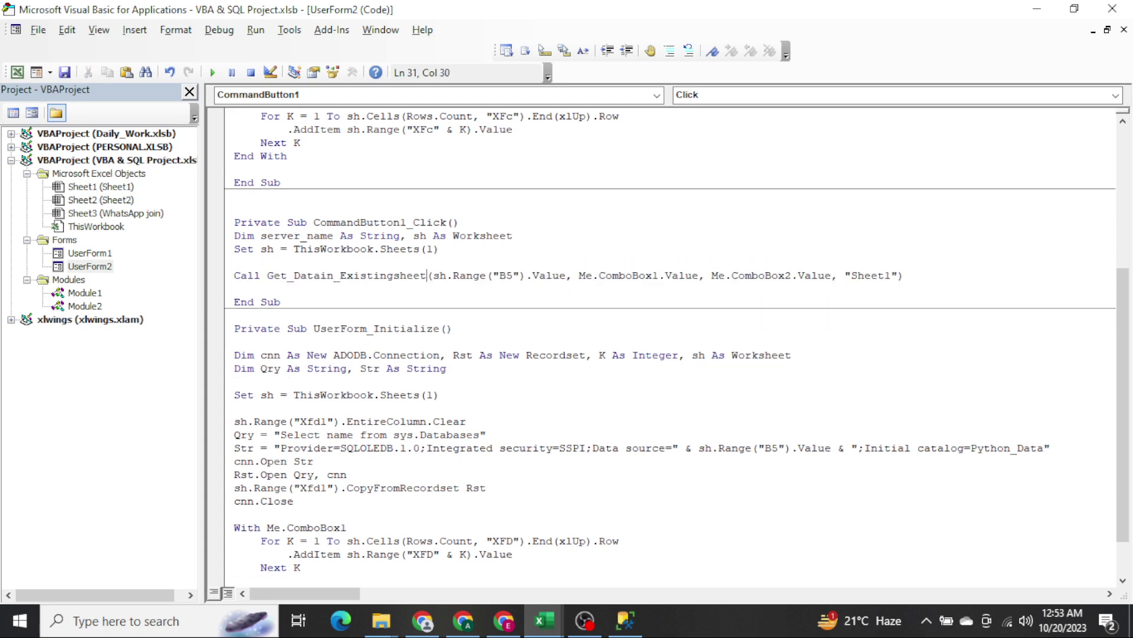
pyautogui.hotkey('ctrl', 'shift', 'Right')
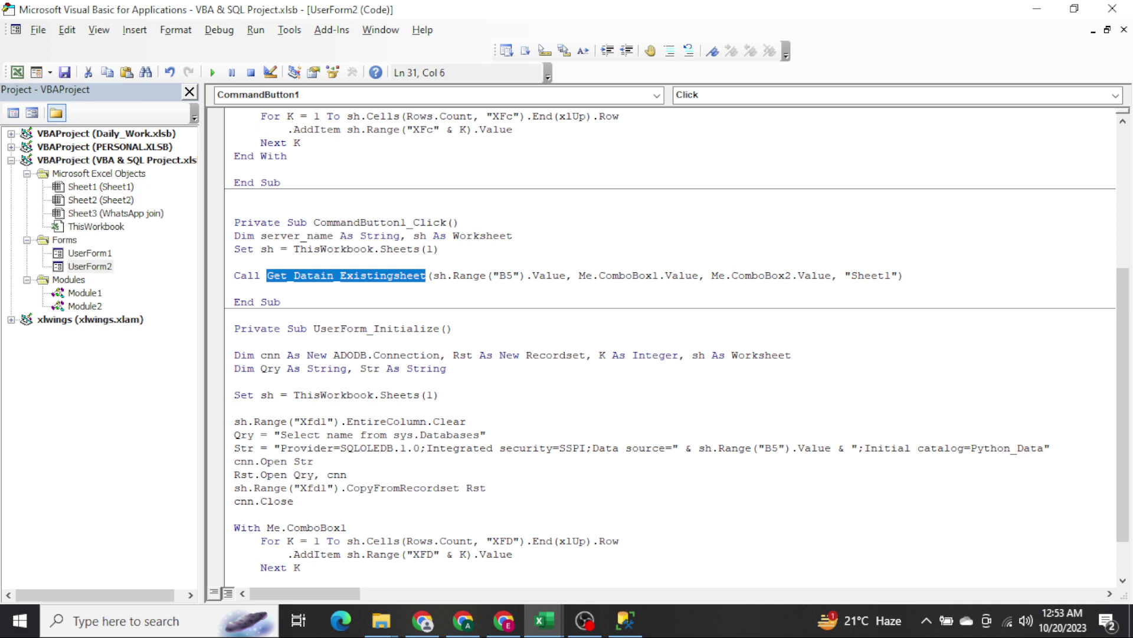
pyautogui.hotkey('ctrl', 'c')
pyautogui.press('Home')
pyautogui.press('Up')
pyautogui.press('Up')
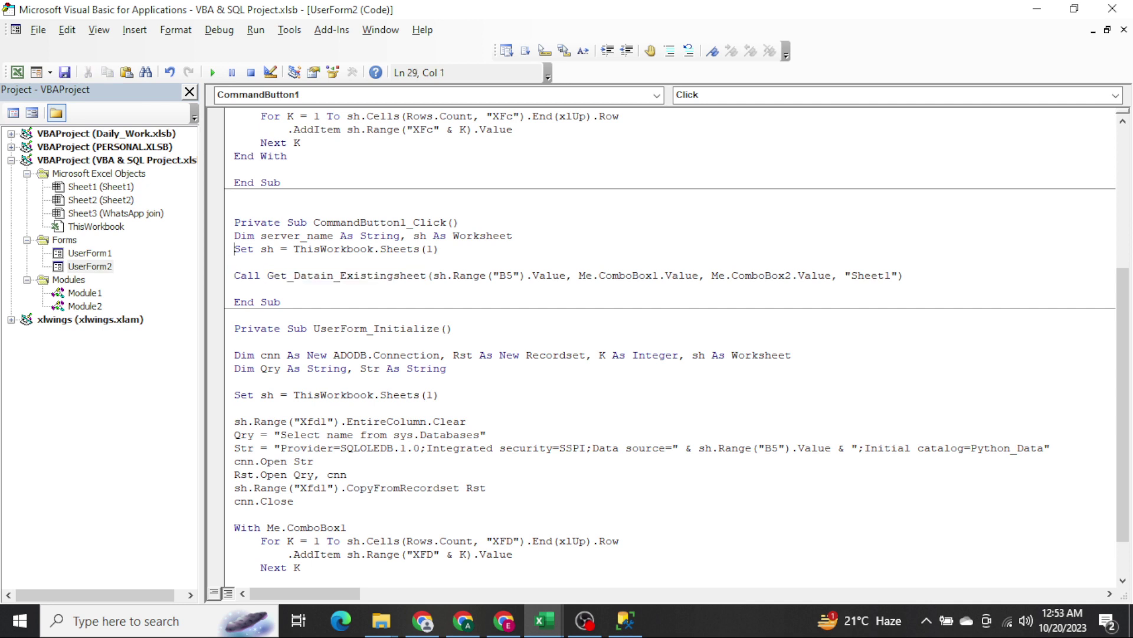
pyautogui.press('Up')
pyautogui.press('Return')
# Add a blank line below the Get_Datain_Existingsheet function header in Module2.
pyautogui.doubleClick(94, 306)
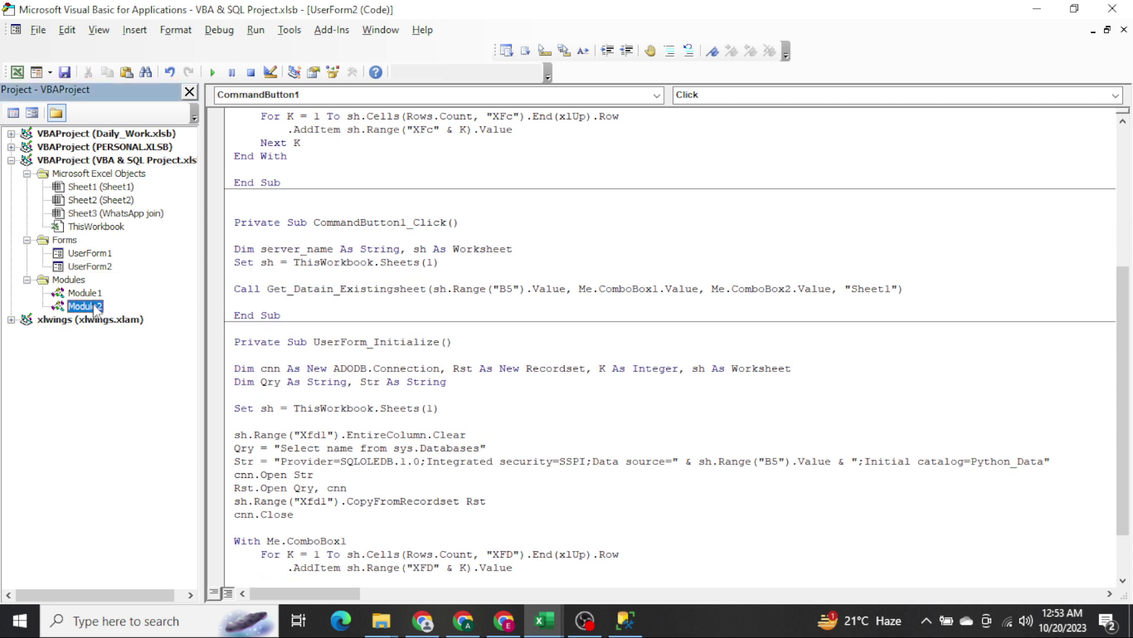
pyautogui.click(420, 263)
pyautogui.press('Up')
pyautogui.press('Up')
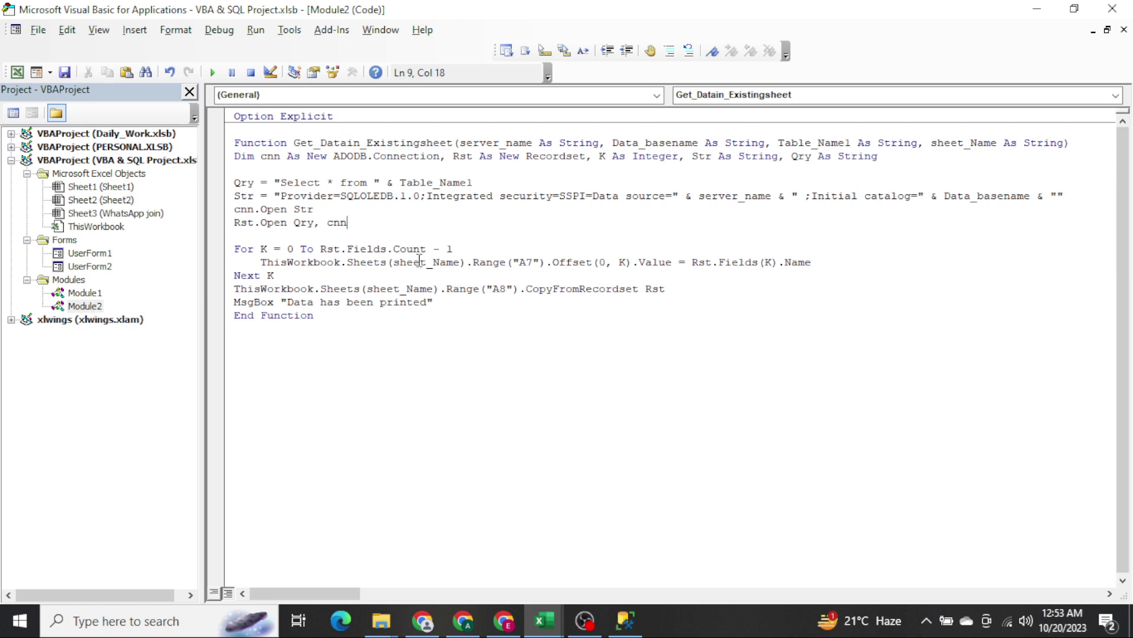
pyautogui.press('Up')
pyautogui.press('Up')
pyautogui.press('Up')
pyautogui.press('Up')
pyautogui.press('Up')
pyautogui.press('Up')
pyautogui.press('Home')
pyautogui.press('Return')
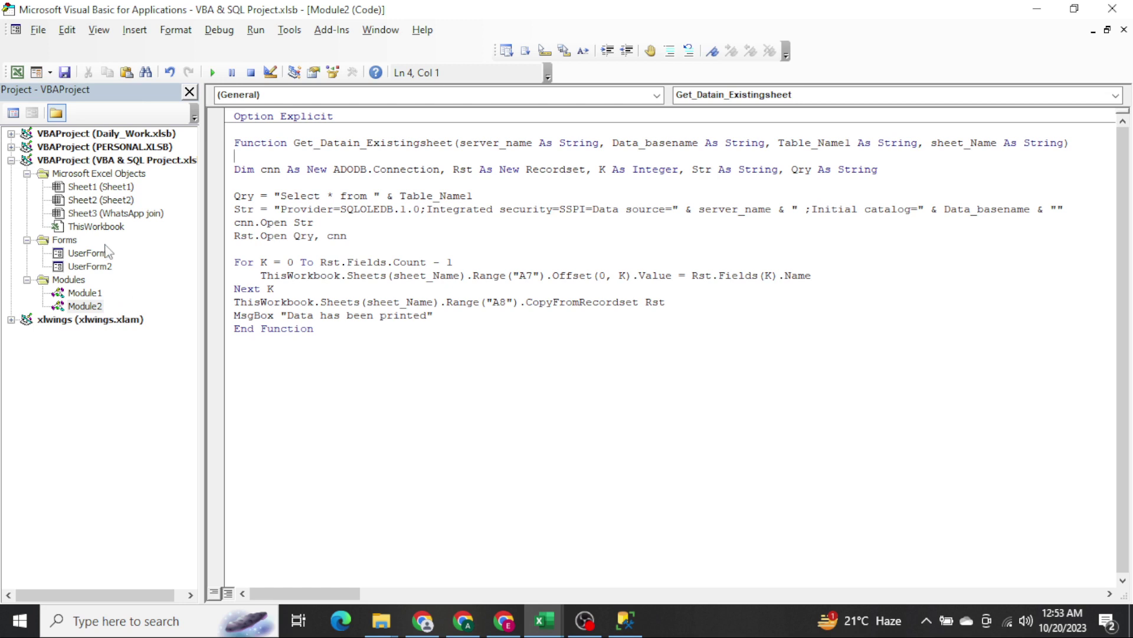
# Reopen UserForm2's code at the Get Data button's click routine.
pyautogui.click(91, 269)
pyautogui.doubleClick(92, 271)
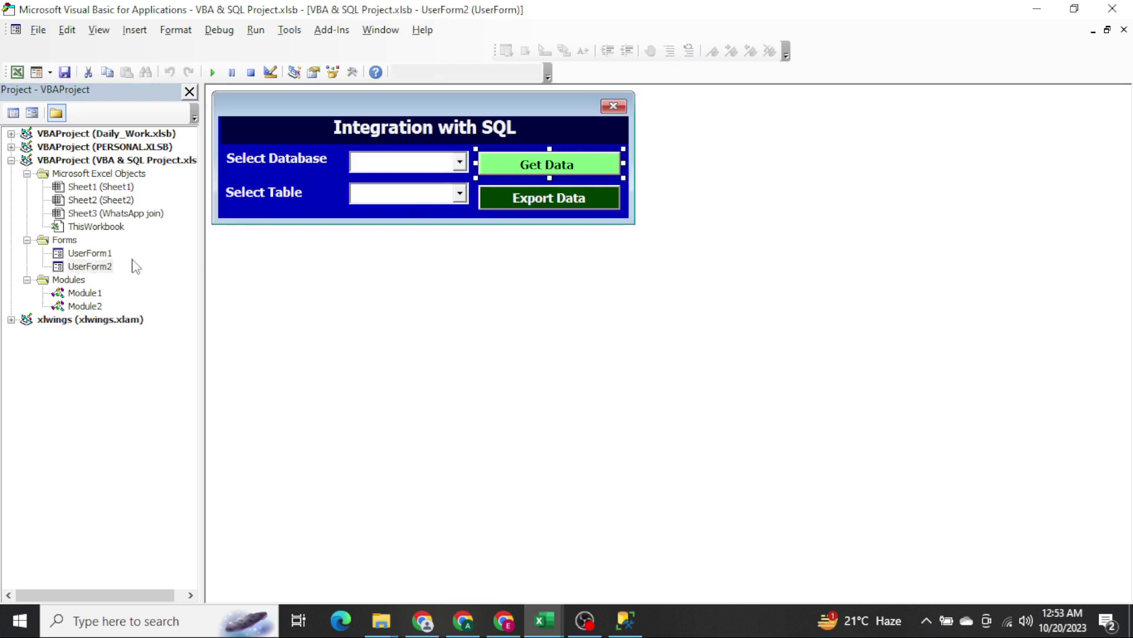
pyautogui.doubleClick(304, 212)
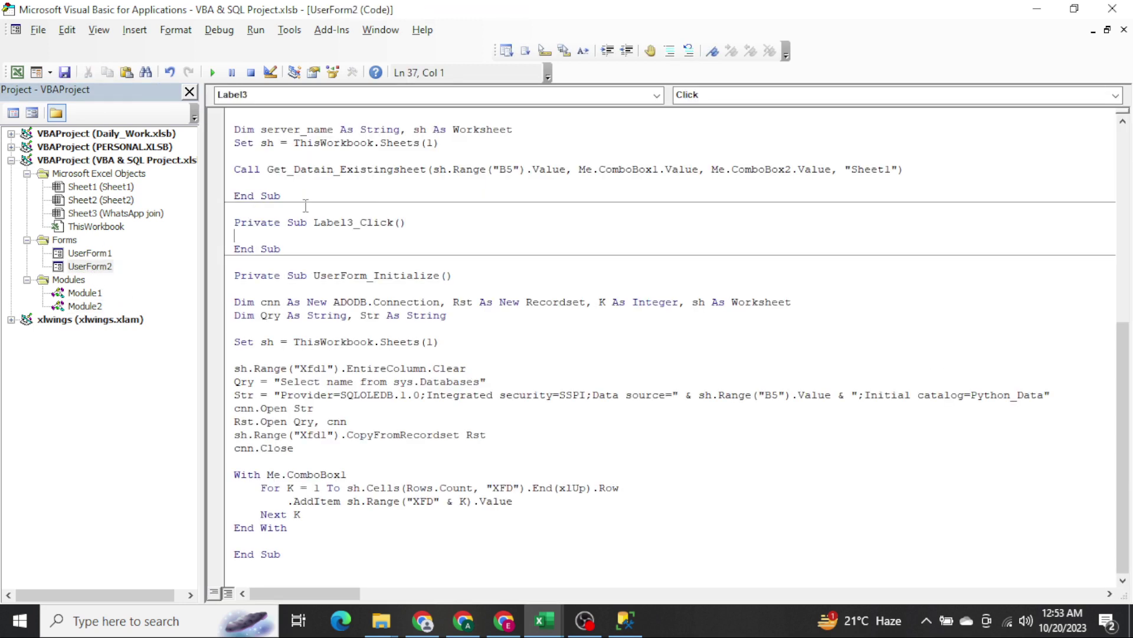
pyautogui.click(428, 183)
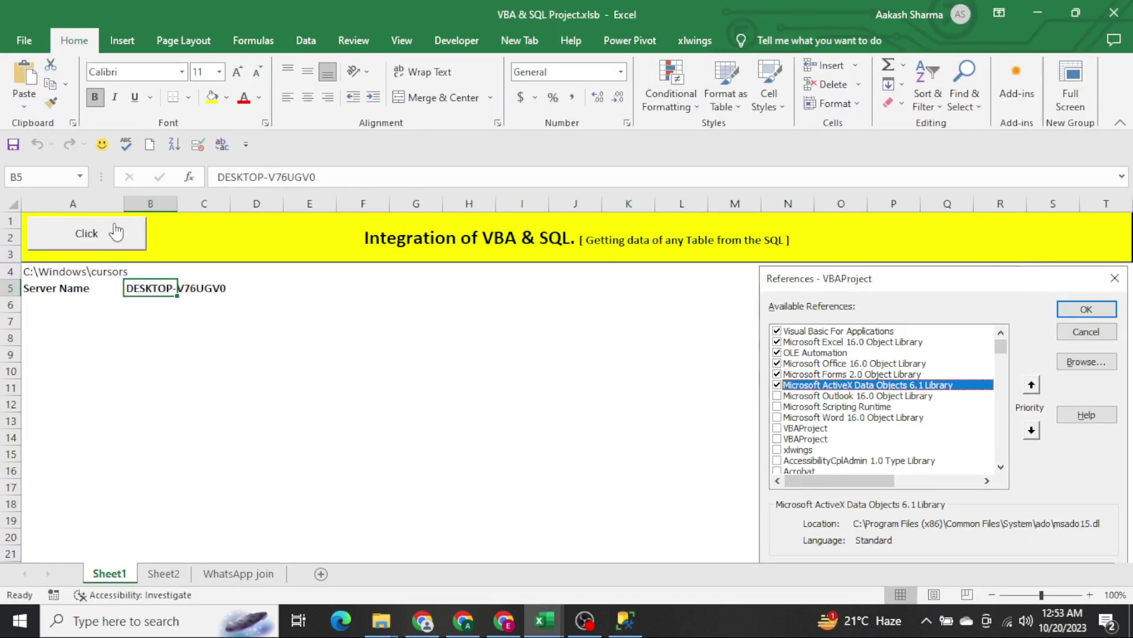
pyautogui.click(115, 231)
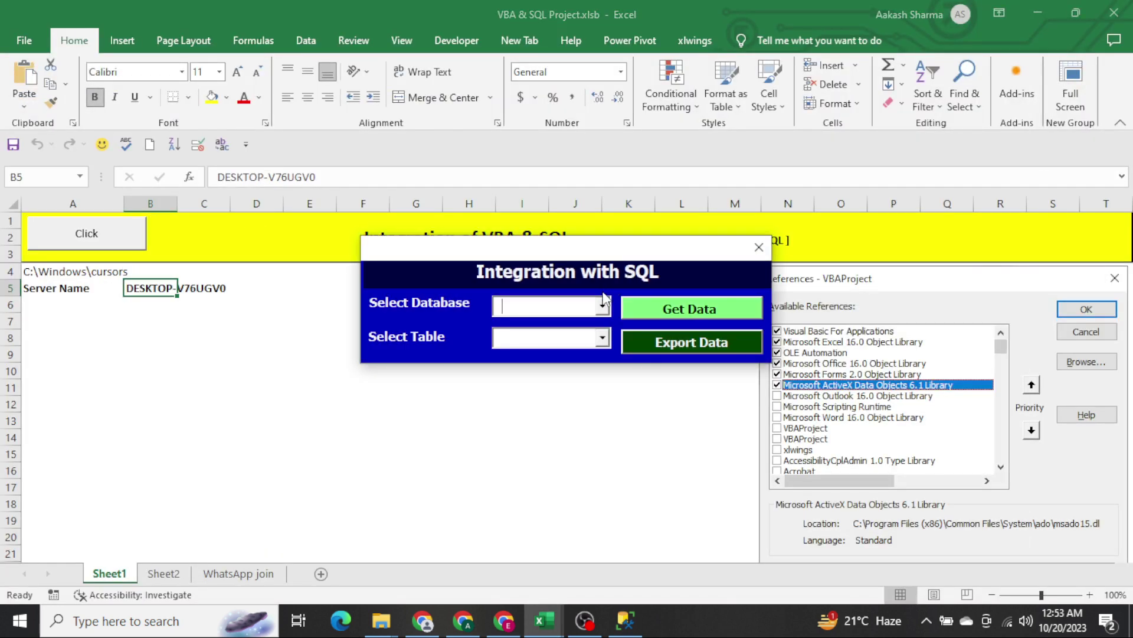
pyautogui.click(602, 304)
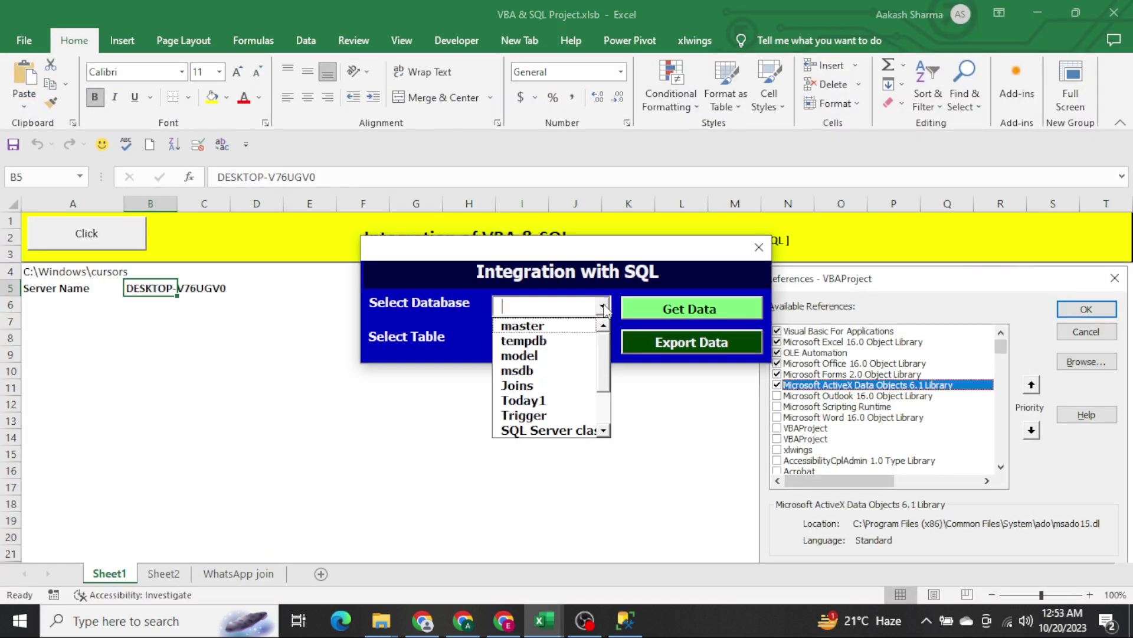
pyautogui.click(555, 387)
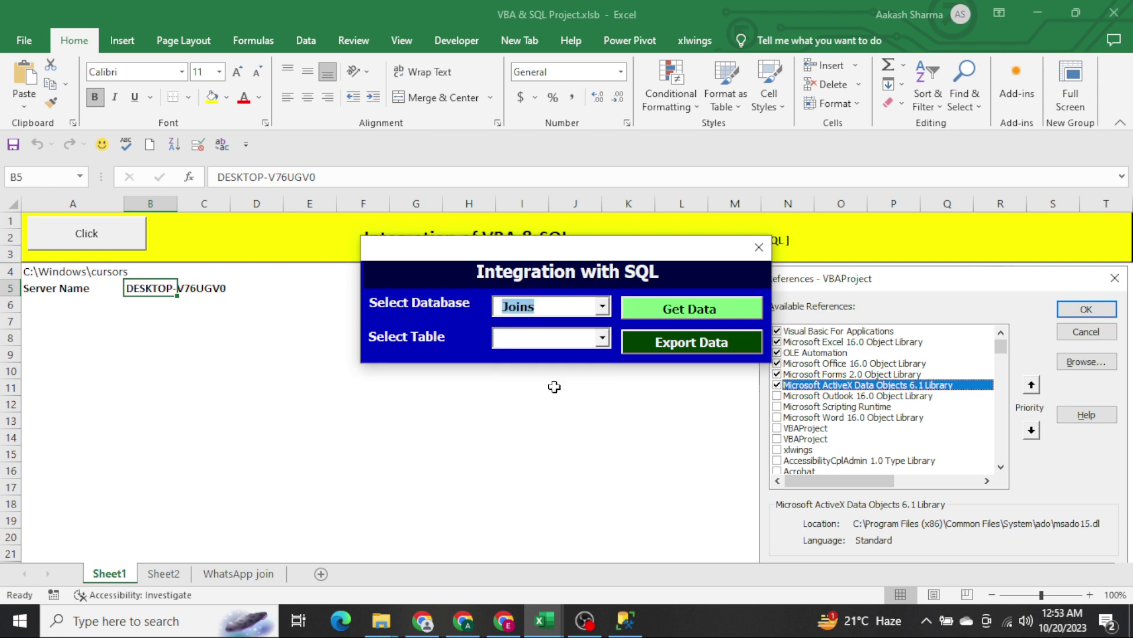
pyautogui.click(585, 332)
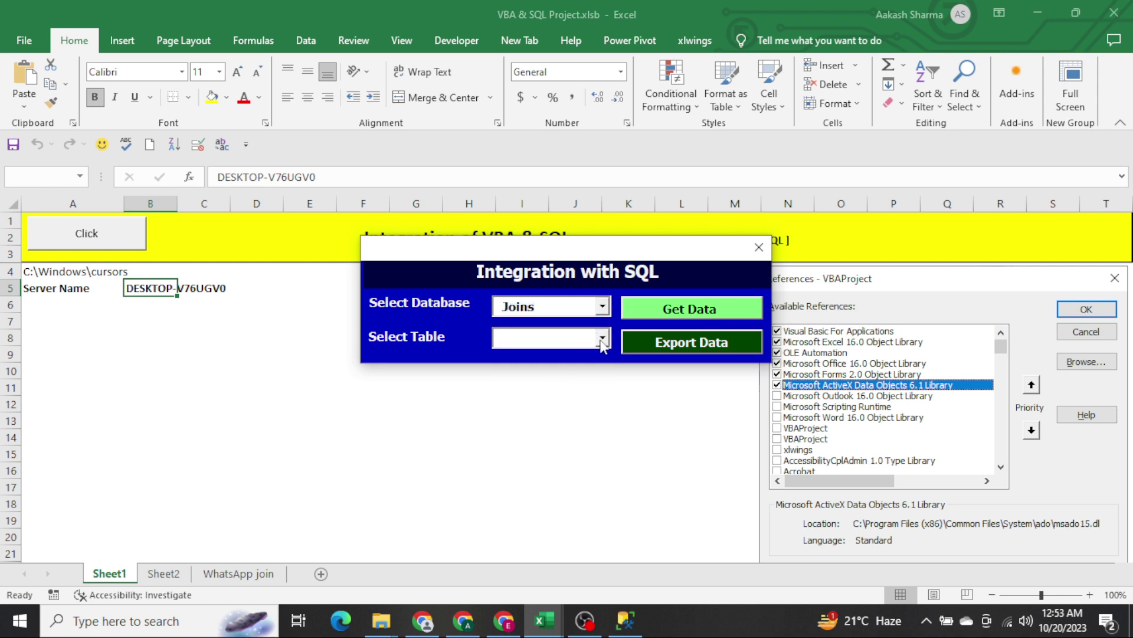
pyautogui.click(602, 338)
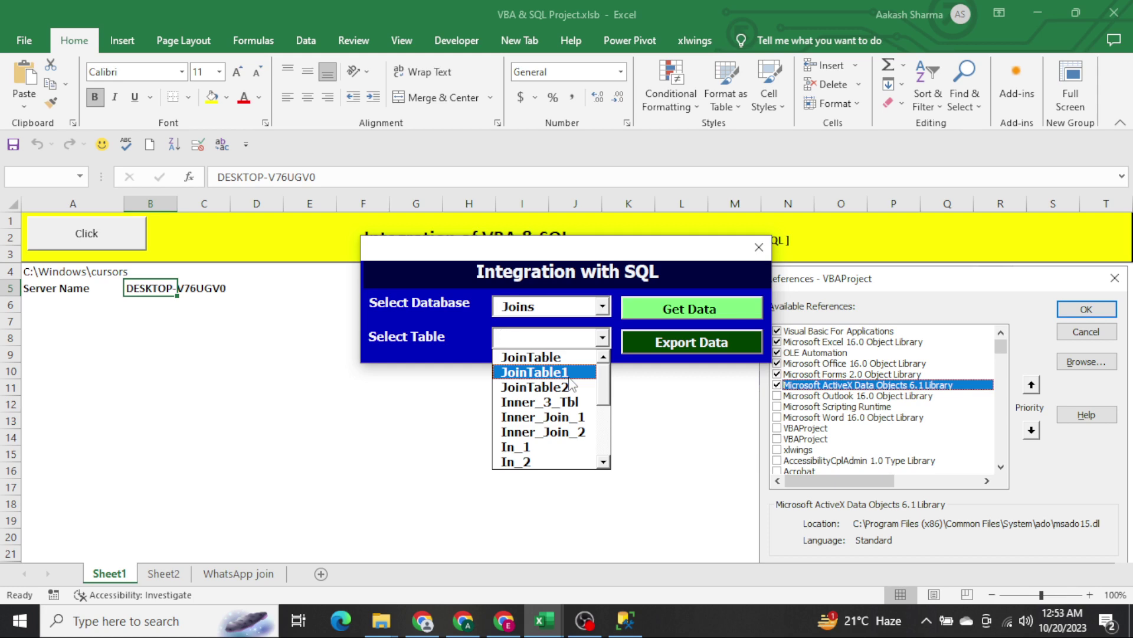
pyautogui.click(572, 432)
pyautogui.click(685, 304)
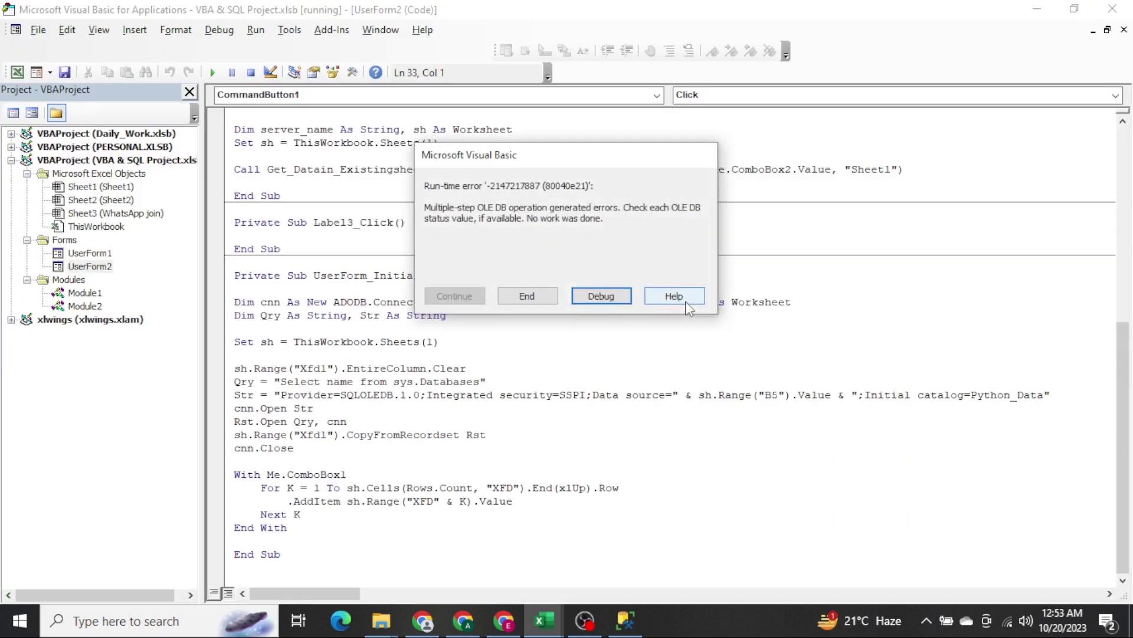
# Debug the error and add blank lines around the connection string and cnn.Open lines.
pyautogui.click(625, 300)
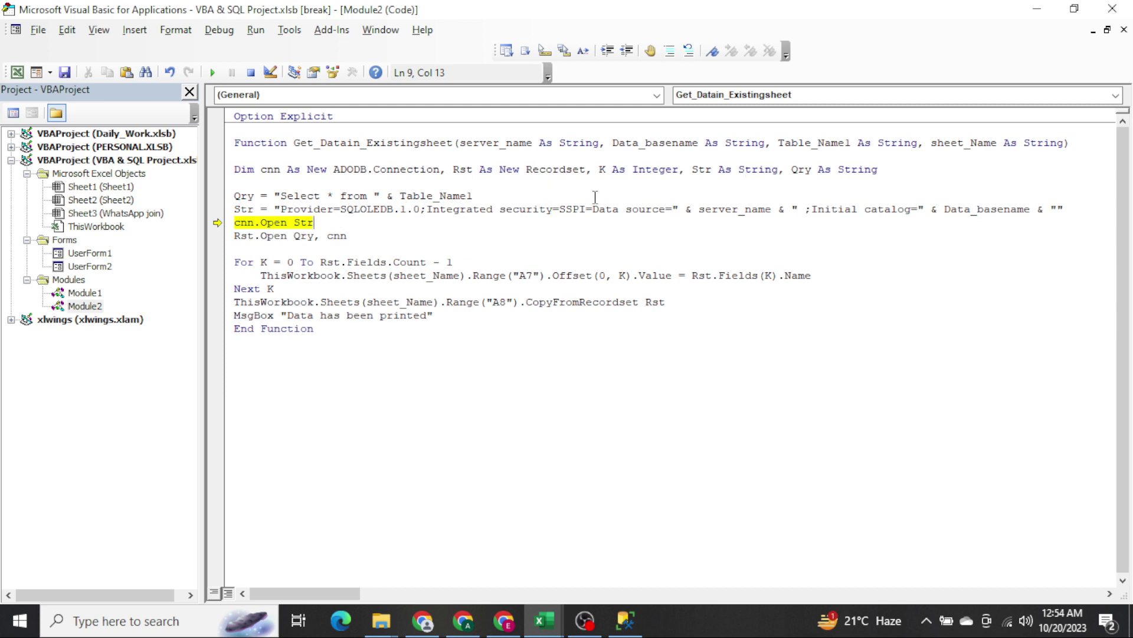
pyautogui.press('Up')
pyautogui.press('Home')
pyautogui.press('Return')
pyautogui.press('Down')
pyautogui.press('Return')
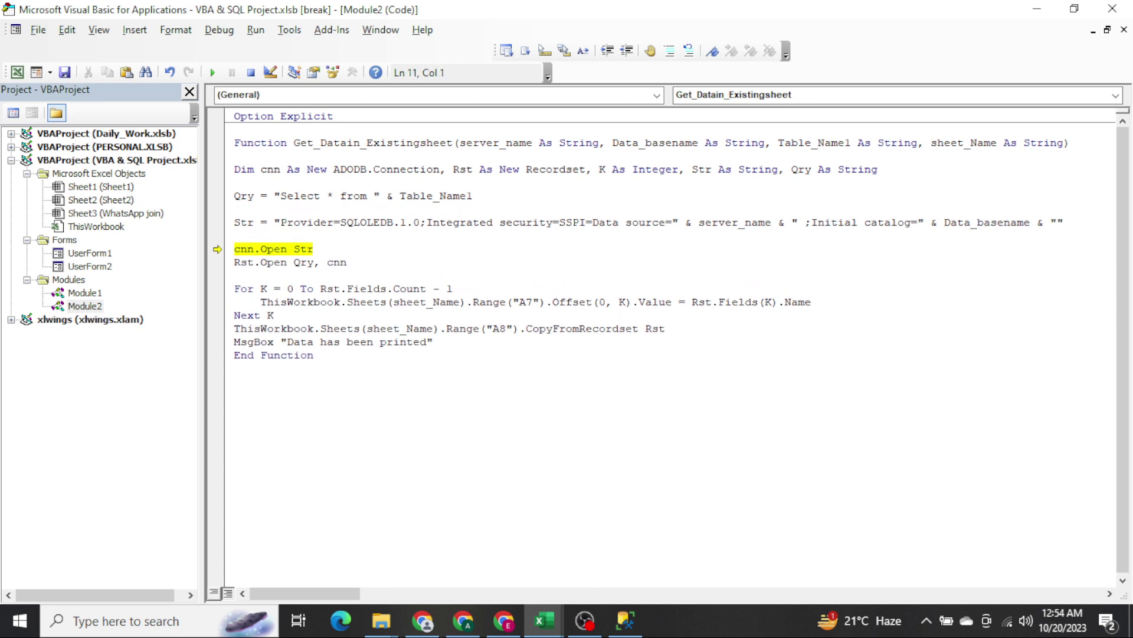
# Retry the run, end it after the same error, and open the UserForm2 design.
pyautogui.press('F5')
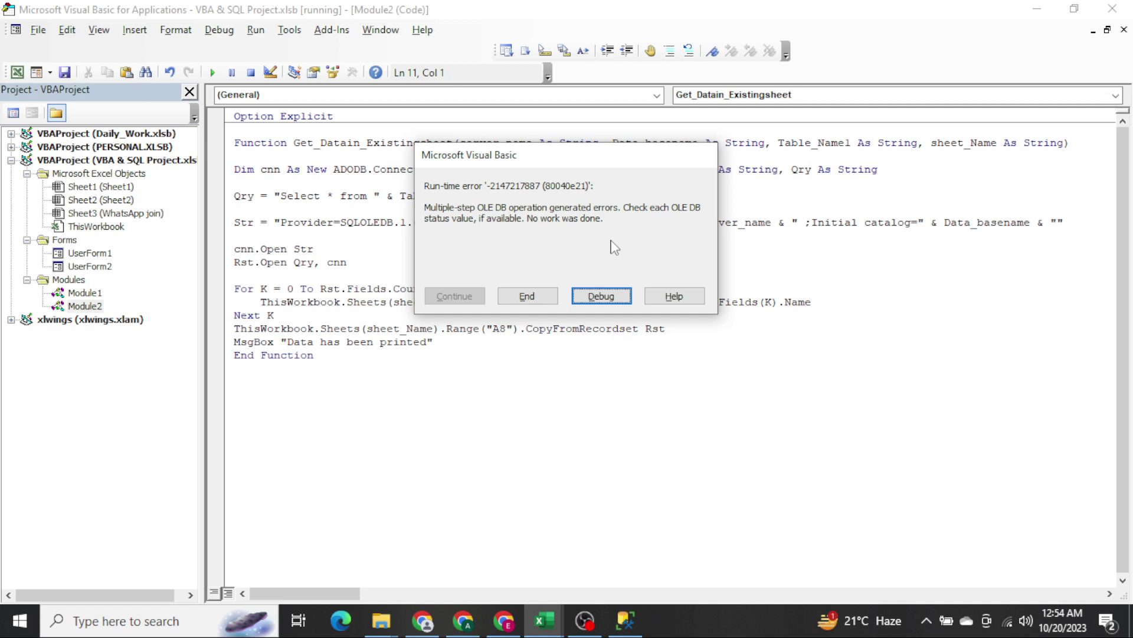
pyautogui.click(549, 296)
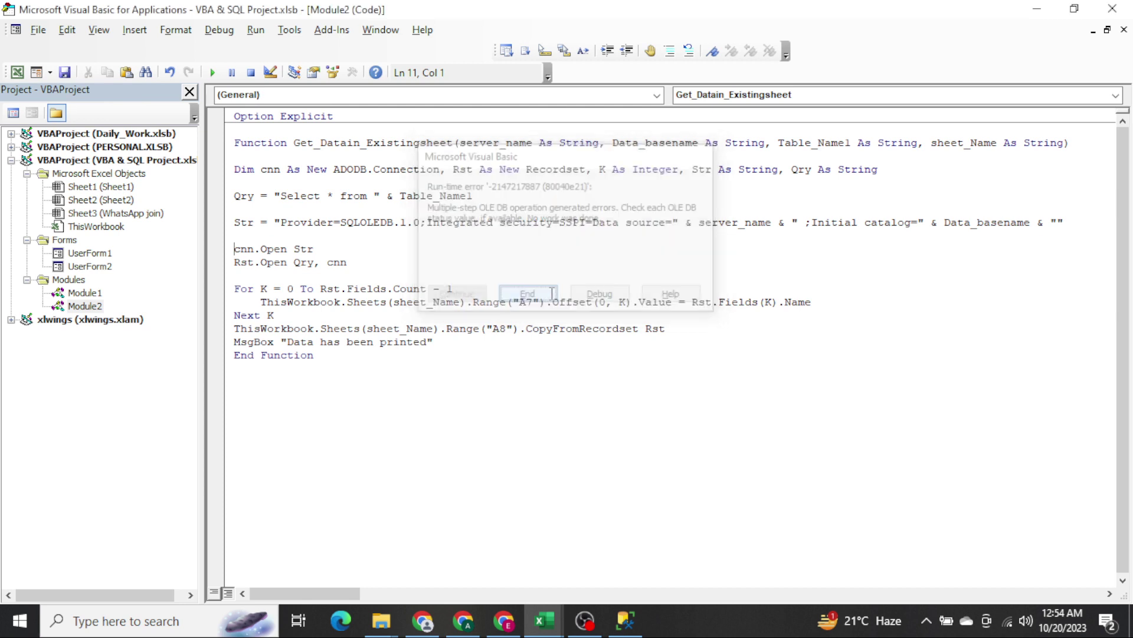
pyautogui.doubleClick(89, 269)
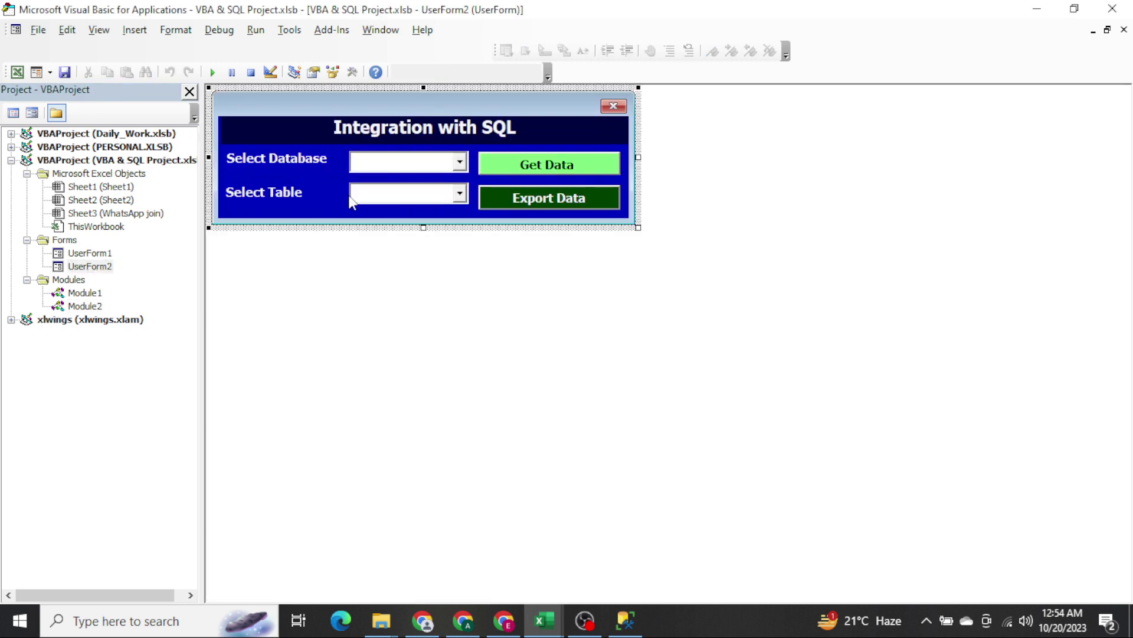
# Add cnn.Close to the end of UserForm_Initialize and ComboBox1_AfterUpdate.
pyautogui.doubleClick(331, 190)
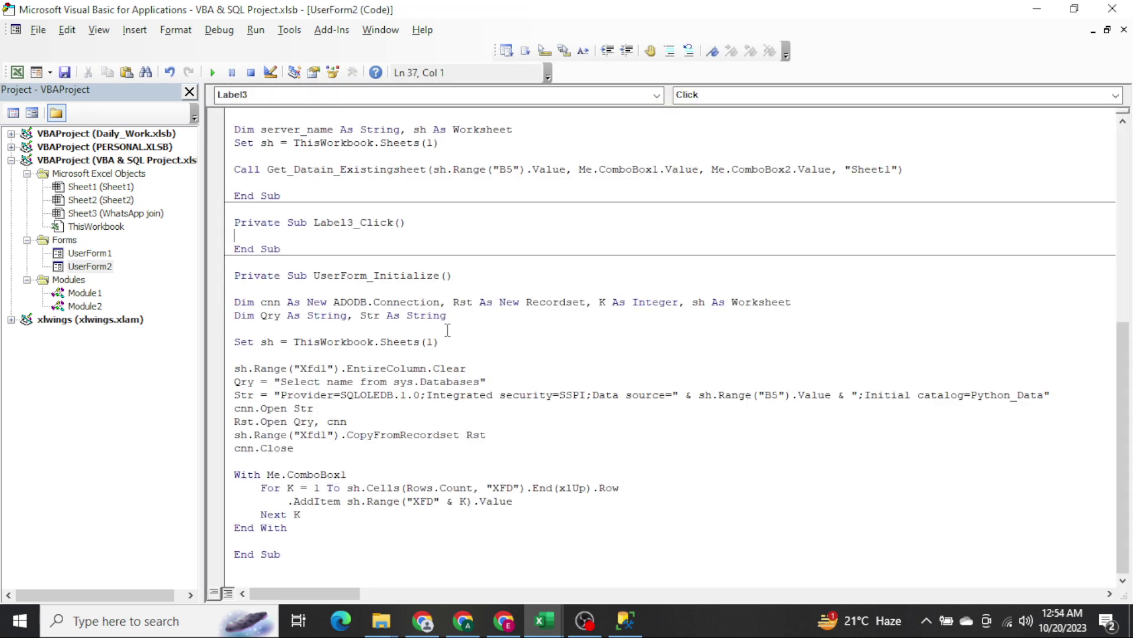
pyautogui.click(415, 539)
pyautogui.write('cnn.Close')
pyautogui.press('Home')
pyautogui.hotkey('shift', 'Down')
pyautogui.hotkey('ctrl', 'c')
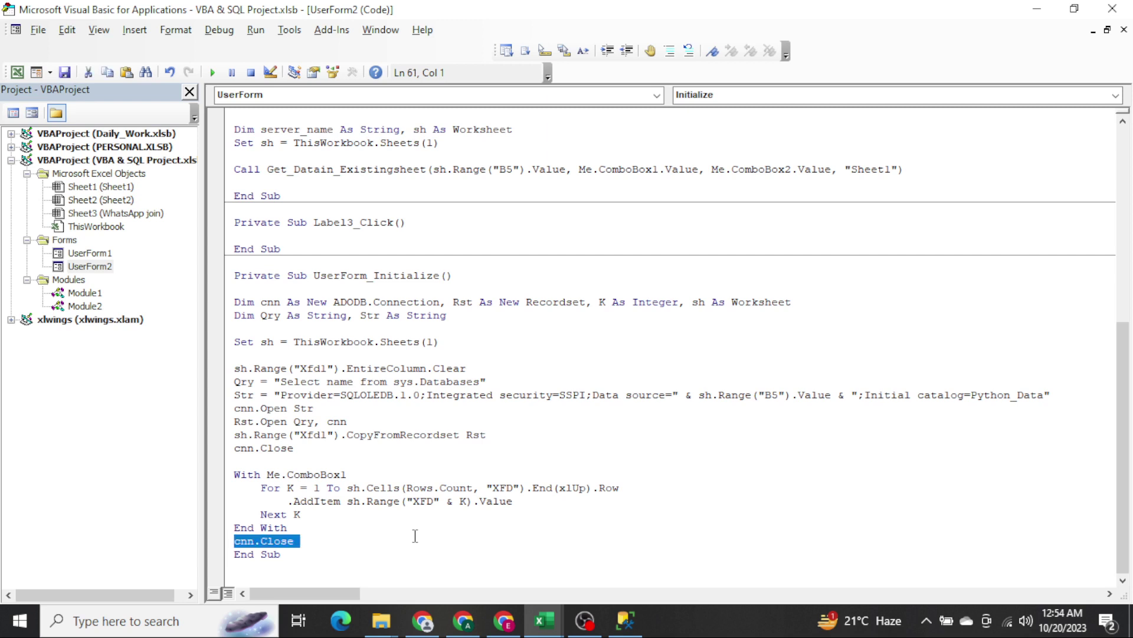
pyautogui.click(423, 452)
pyautogui.scroll(4, 423, 453)
pyautogui.scroll(3, 423, 452)
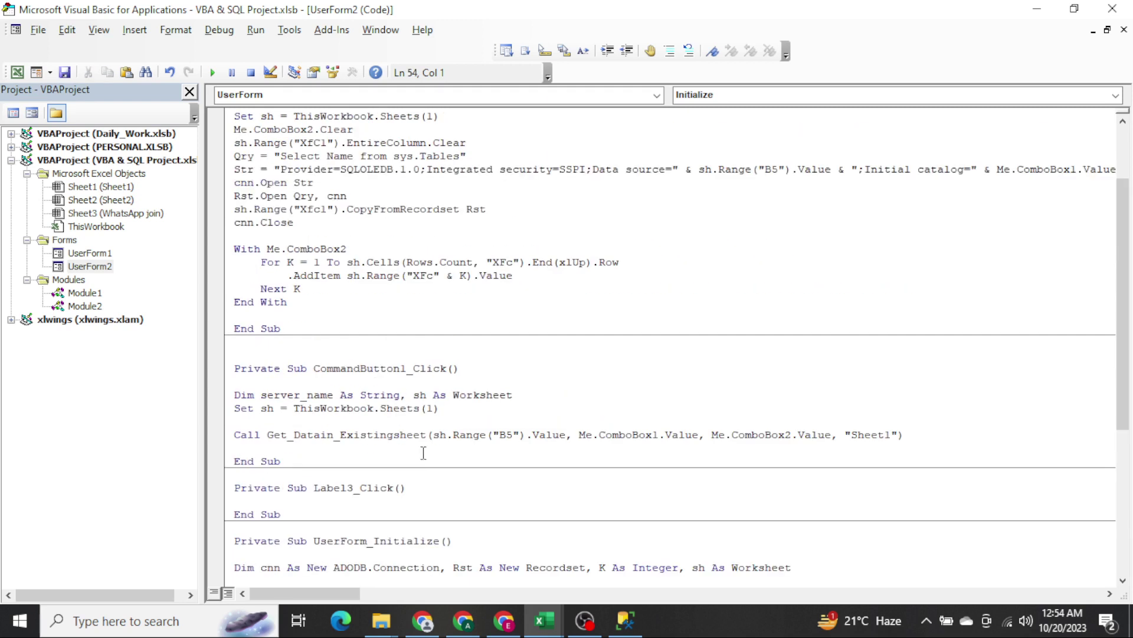
pyautogui.click(325, 315)
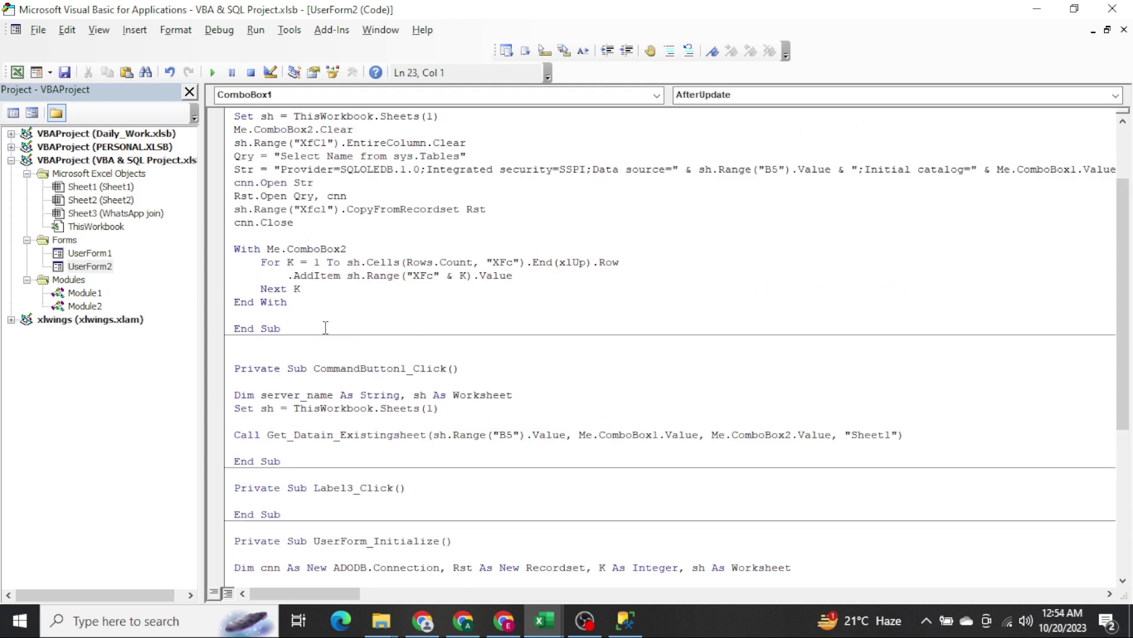
pyautogui.hotkey('ctrl', 'v')
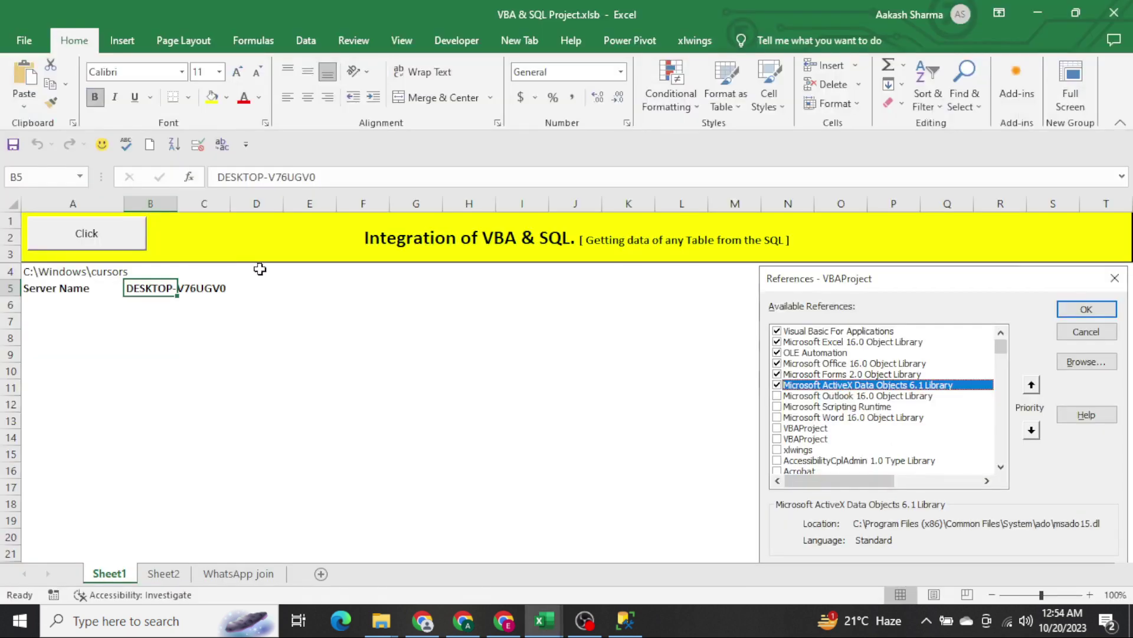
# Launch the SQL form, debug run-time error 3704 by stepping through, then stop the macro.
pyautogui.click(121, 236)
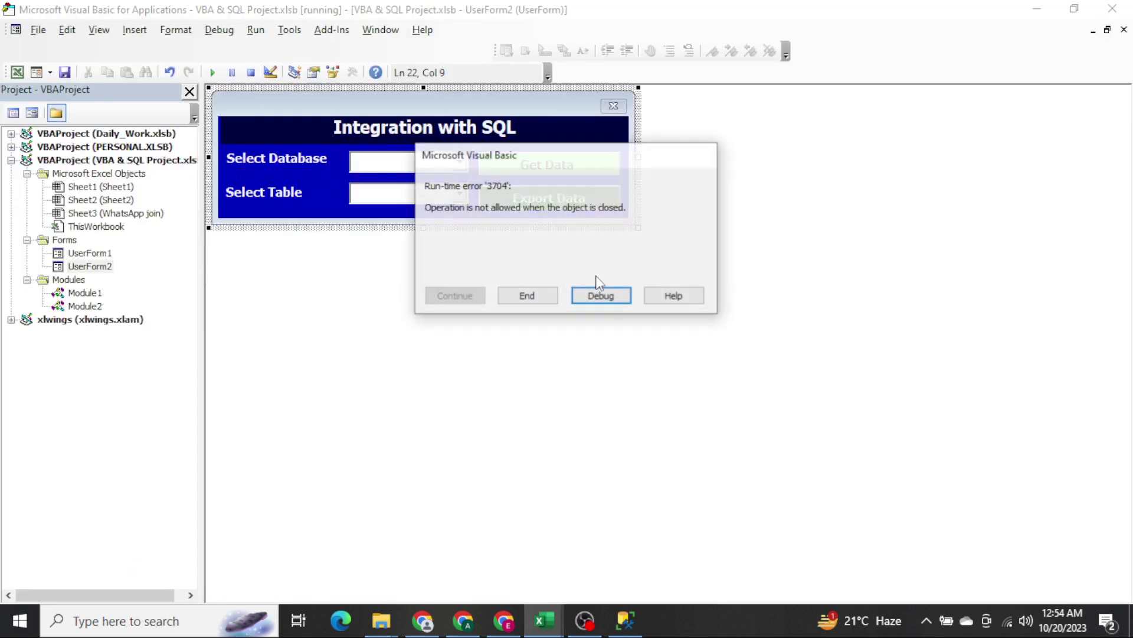
pyautogui.click(599, 295)
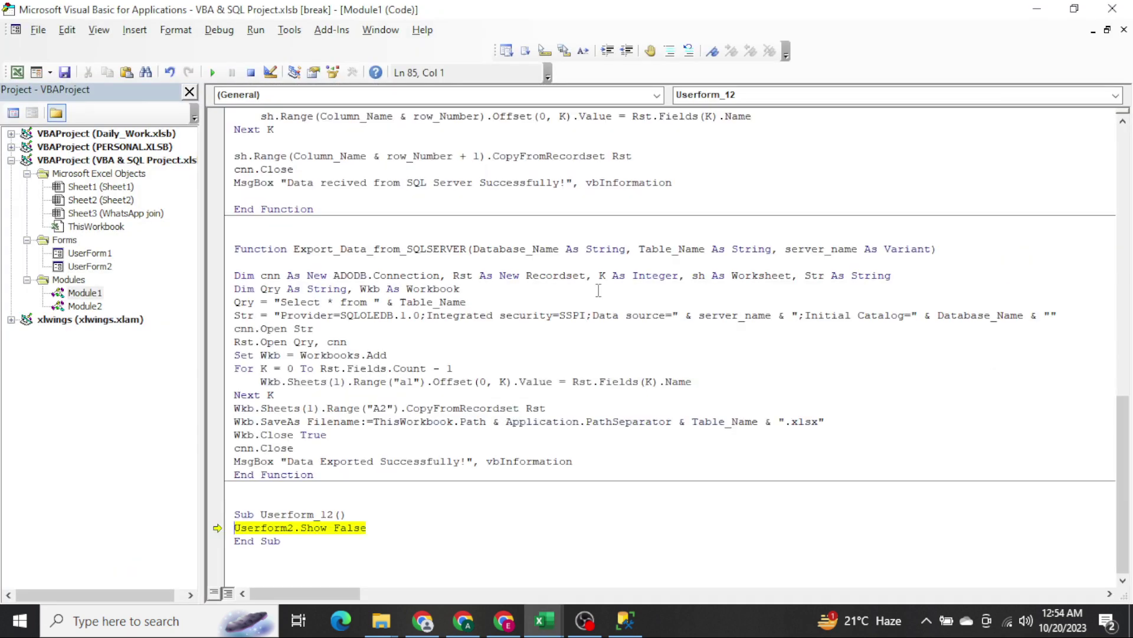
pyautogui.click(421, 519)
pyautogui.press('F8')
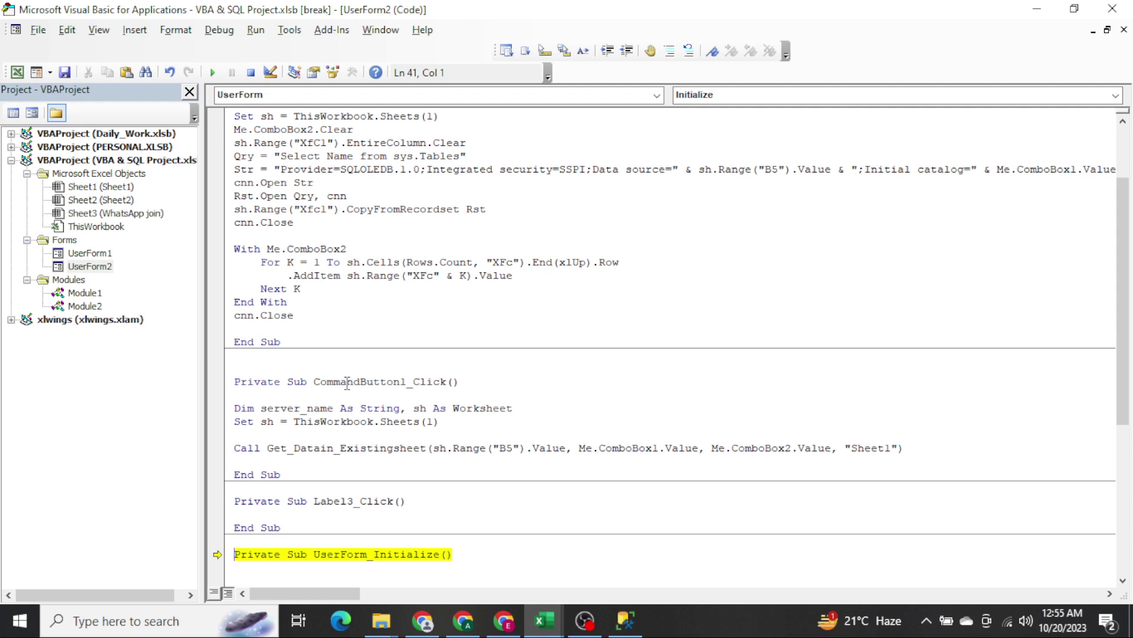
pyautogui.press('F5')
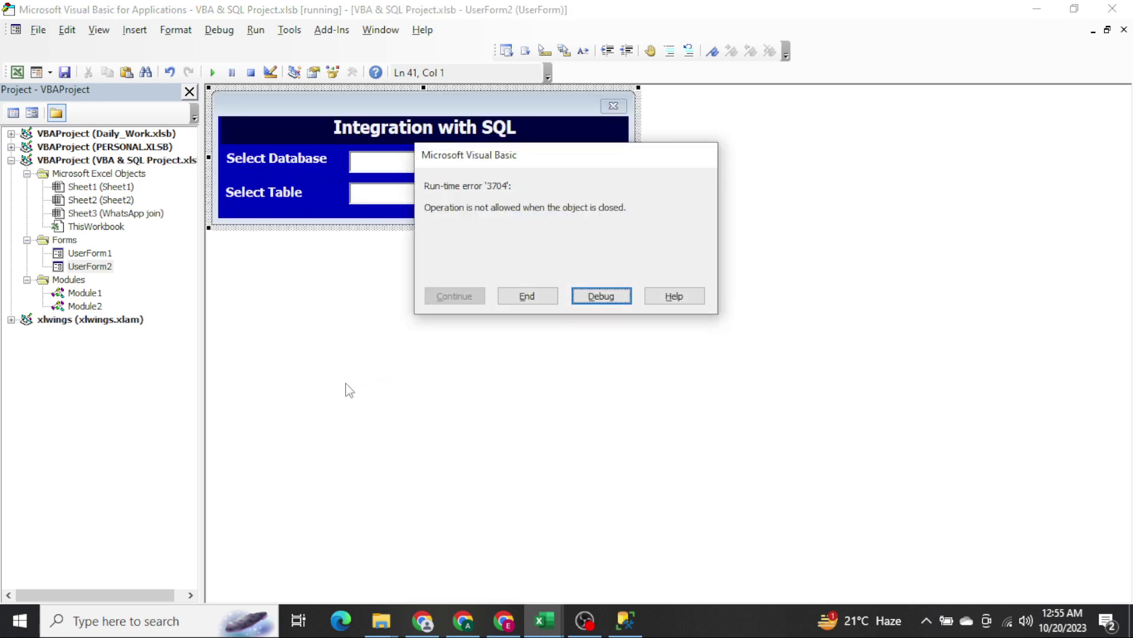
pyautogui.press('Return')
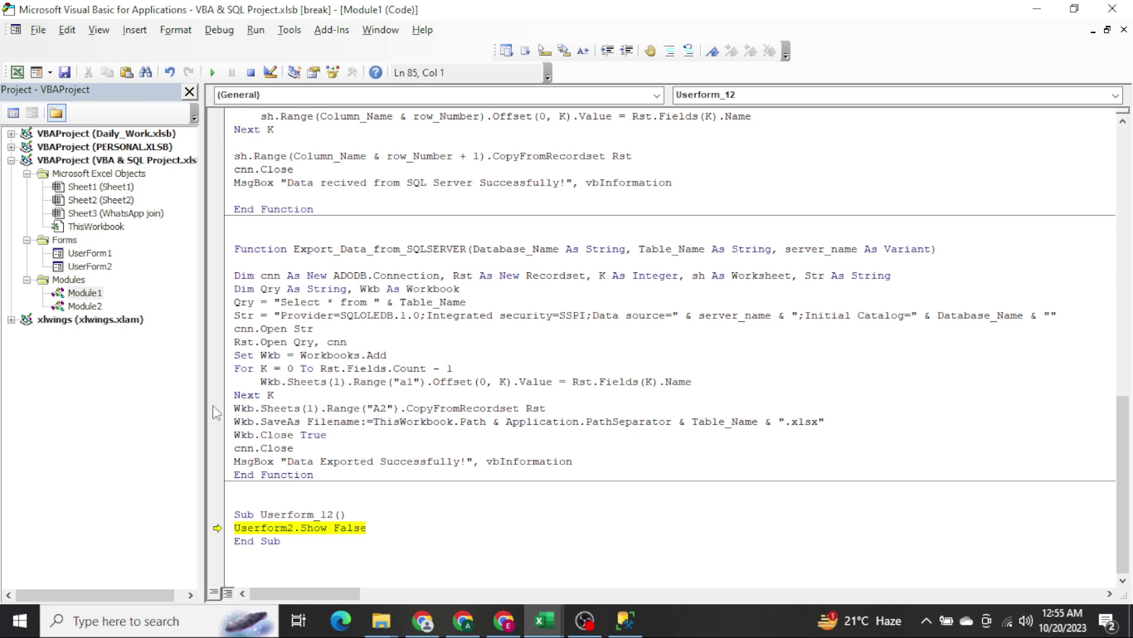
pyautogui.click(250, 72)
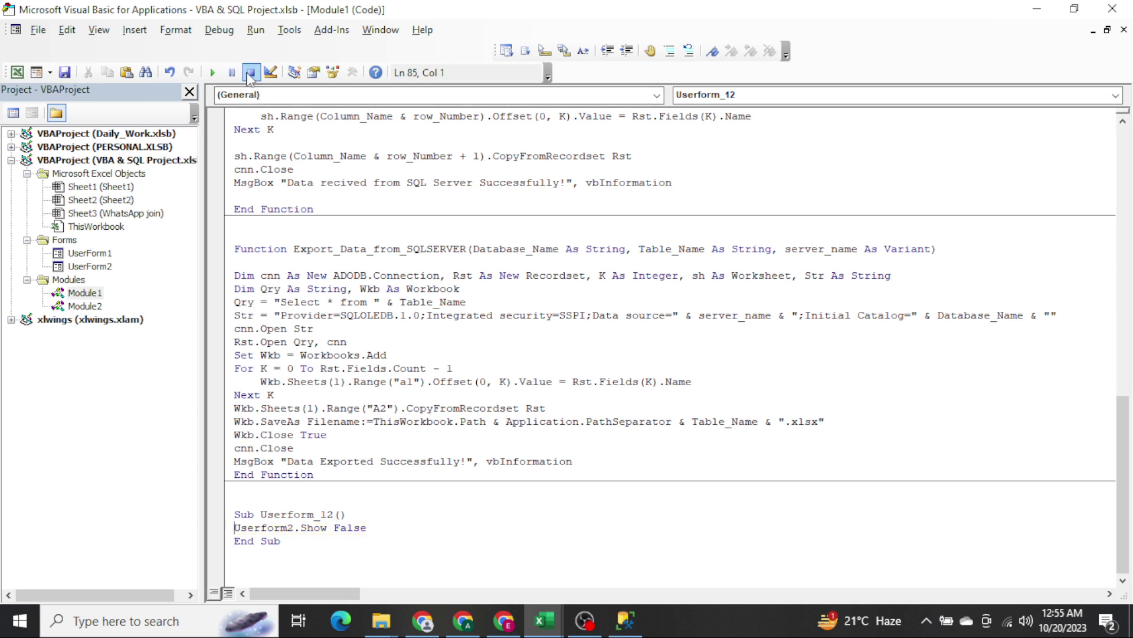
# Delete the cnn.Close line in Get_Data_From_SQL, then undo the deletion.
pyautogui.click(350, 180)
pyautogui.press('Home')
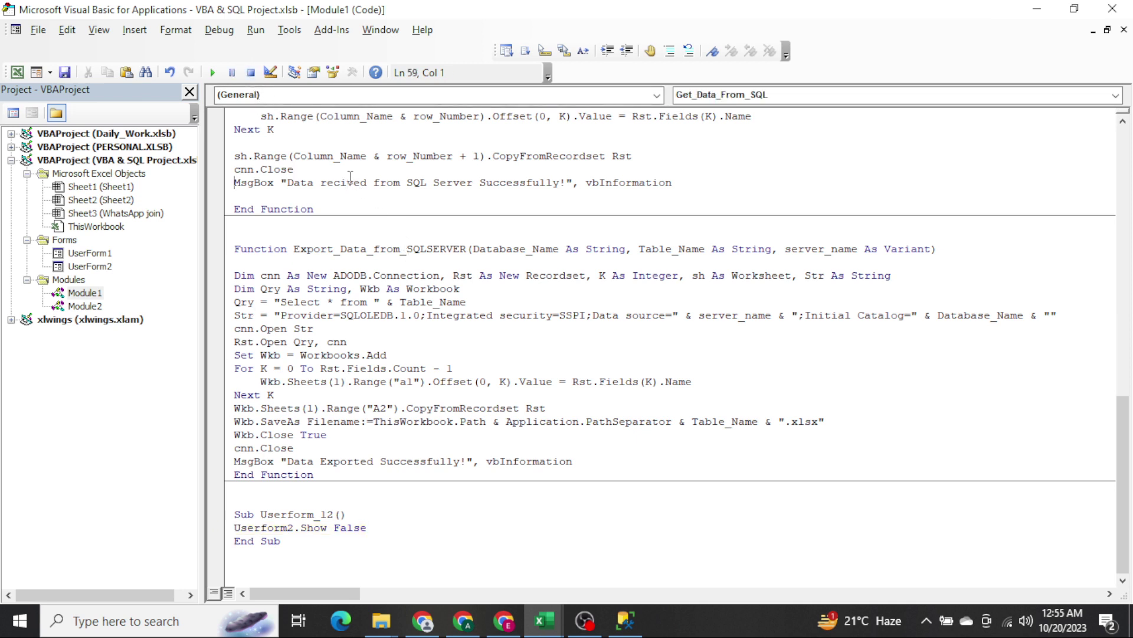
pyautogui.hotkey('shift', 'Up')
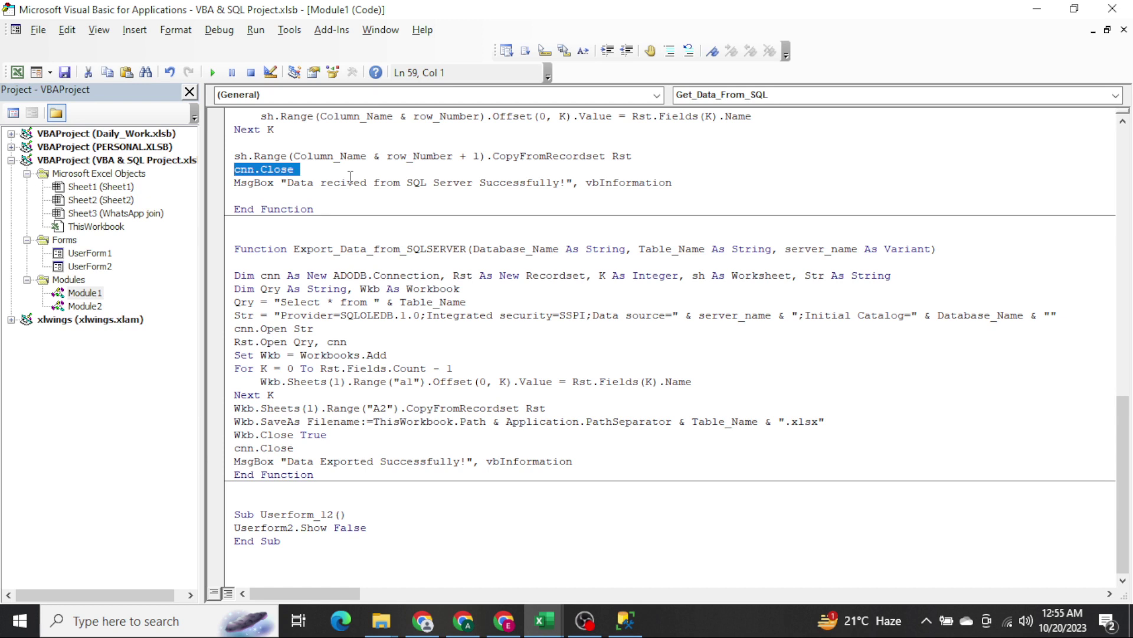
pyautogui.press('Delete')
pyautogui.hotkey('ctrl', 'z')
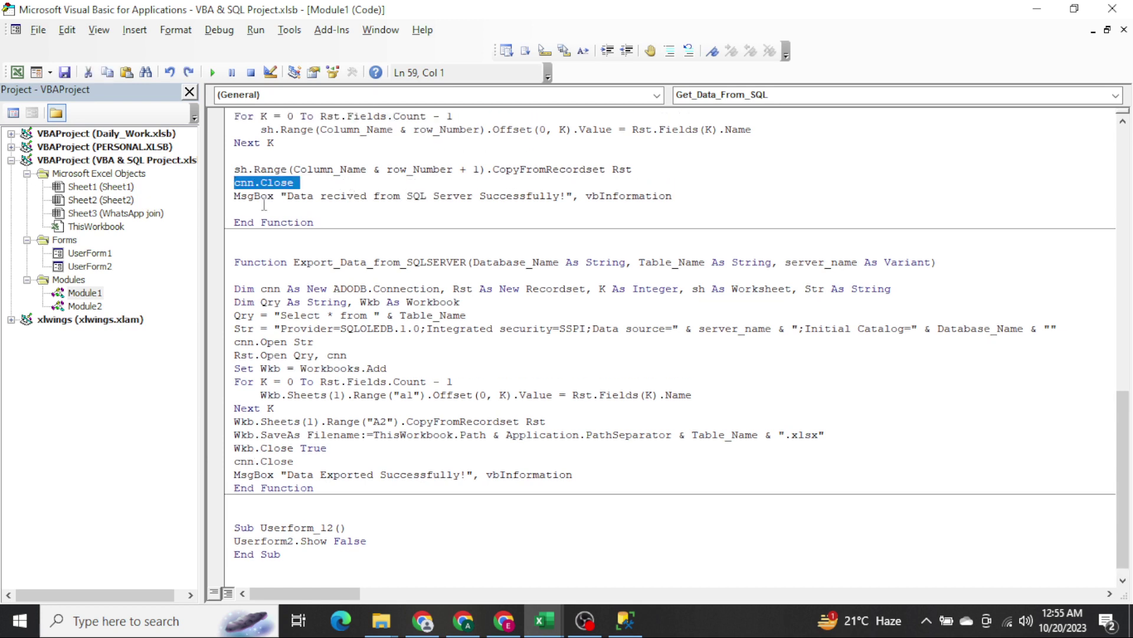
# Run UserForm2 again and follow the error into Get_Data_From_SQL.
pyautogui.doubleClick(110, 269)
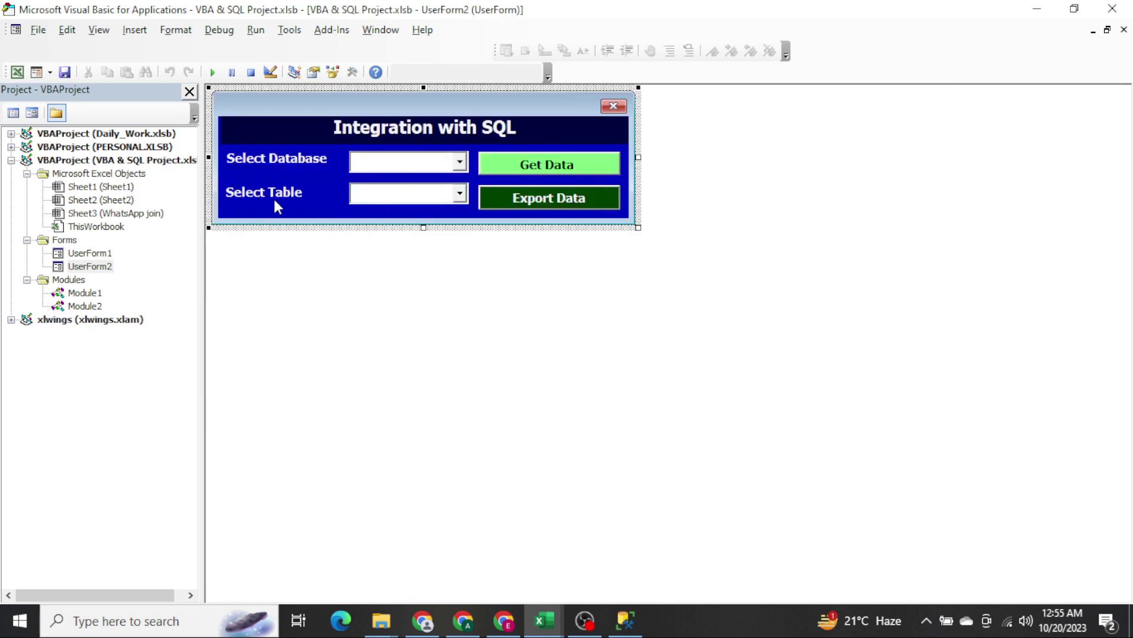
pyautogui.click(211, 72)
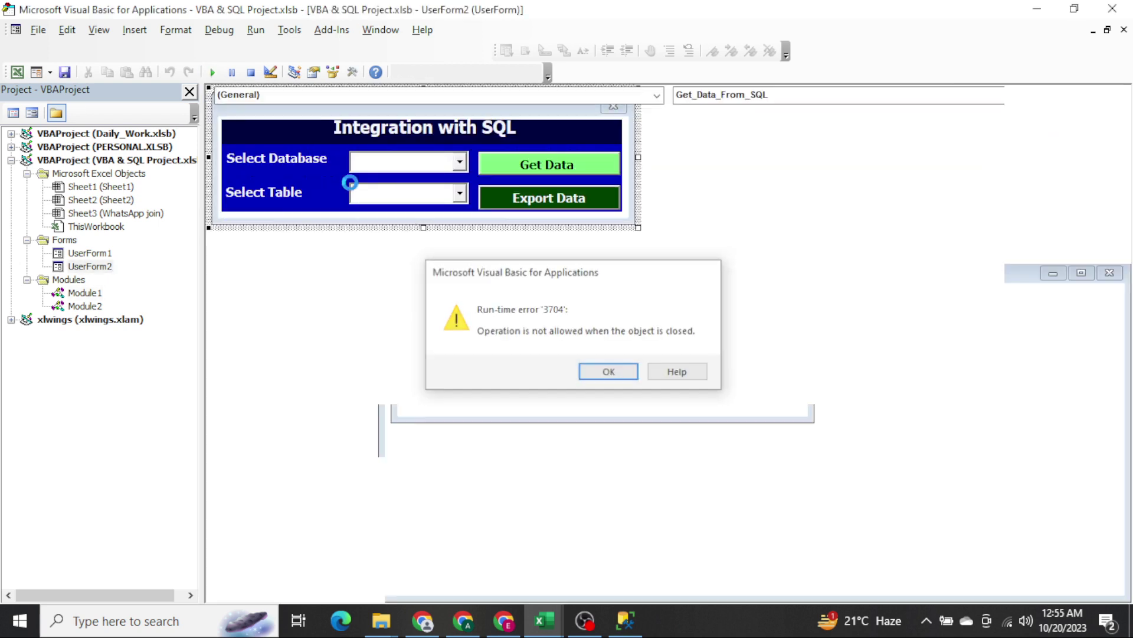
pyautogui.press('Return')
pyautogui.click(447, 169)
pyautogui.scroll(4, 447, 170)
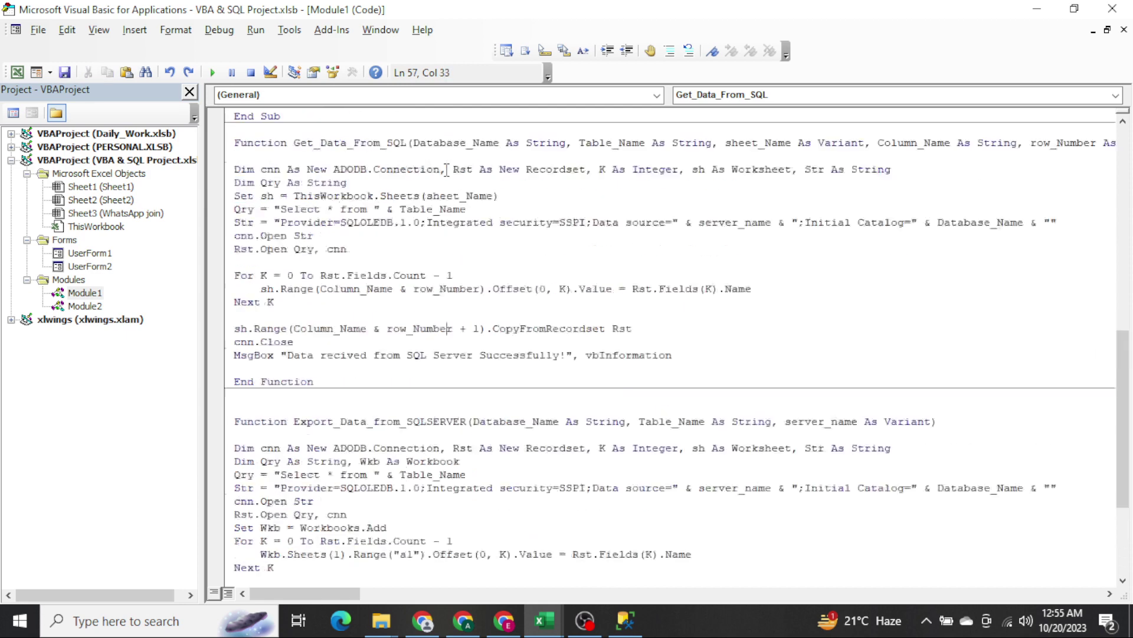
pyautogui.scroll(2, 447, 170)
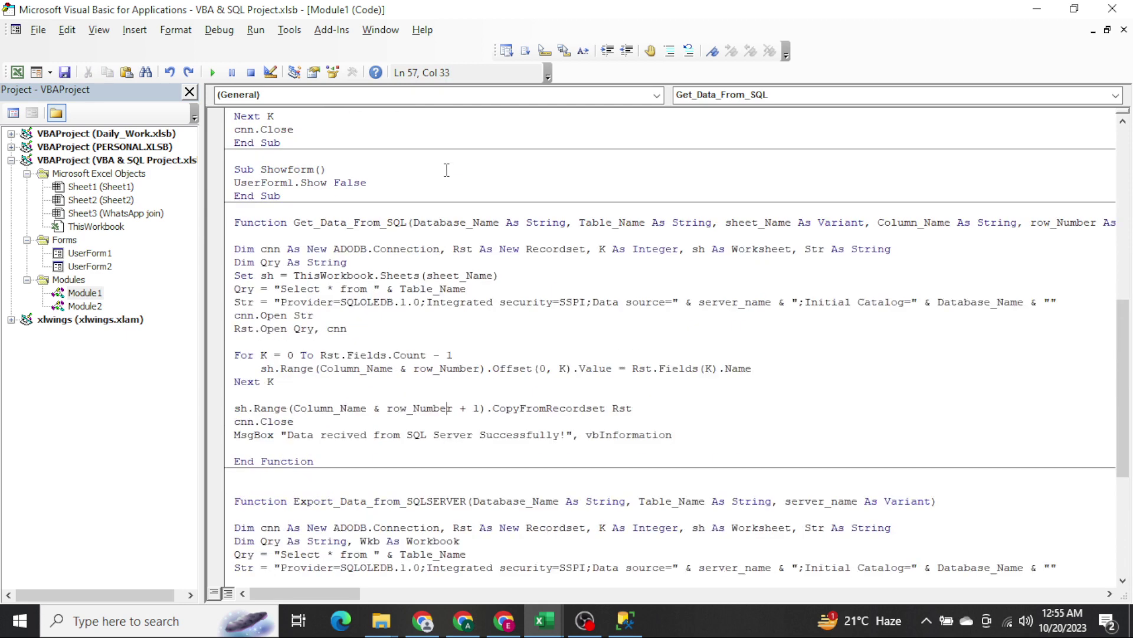
# Delete the extra cnn.Close at the end of UserForm_Initialize.
pyautogui.doubleClick(106, 267)
pyautogui.doubleClick(286, 164)
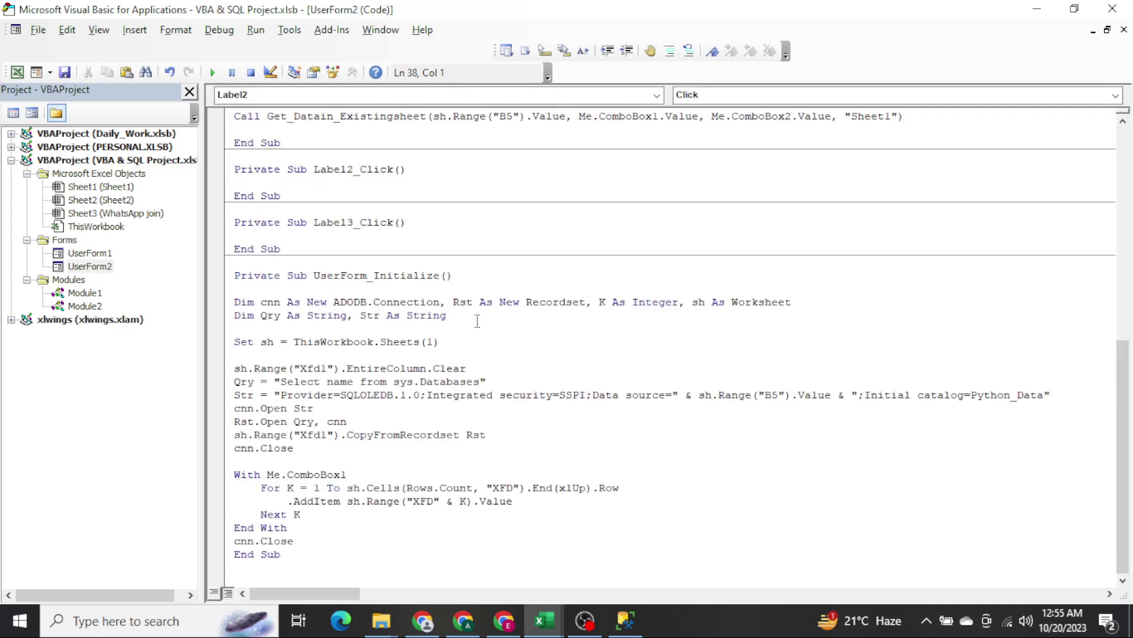
pyautogui.click(439, 488)
pyautogui.press('Down')
pyautogui.press('Down')
pyautogui.press('Down')
pyautogui.press('Home')
pyautogui.hotkey('shift', 'Down')
pyautogui.press('Delete')
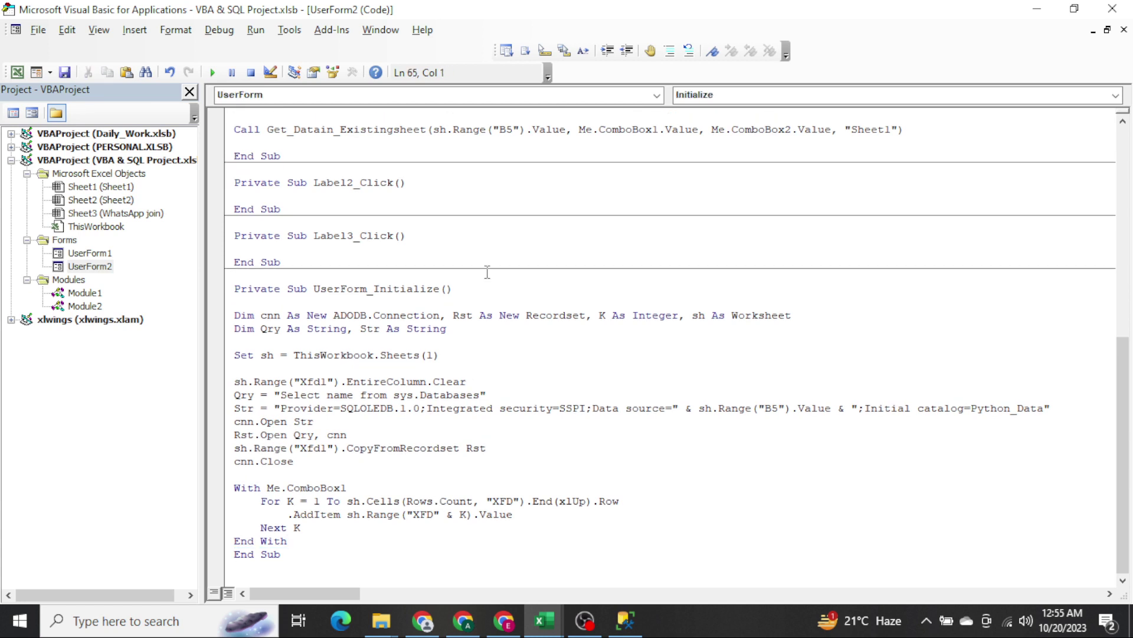
# Delete the extra cnn.Close after End With in ComboBox1_AfterUpdate.
pyautogui.scroll(3, 488, 272)
pyautogui.scroll(3, 488, 272)
pyautogui.click(454, 230)
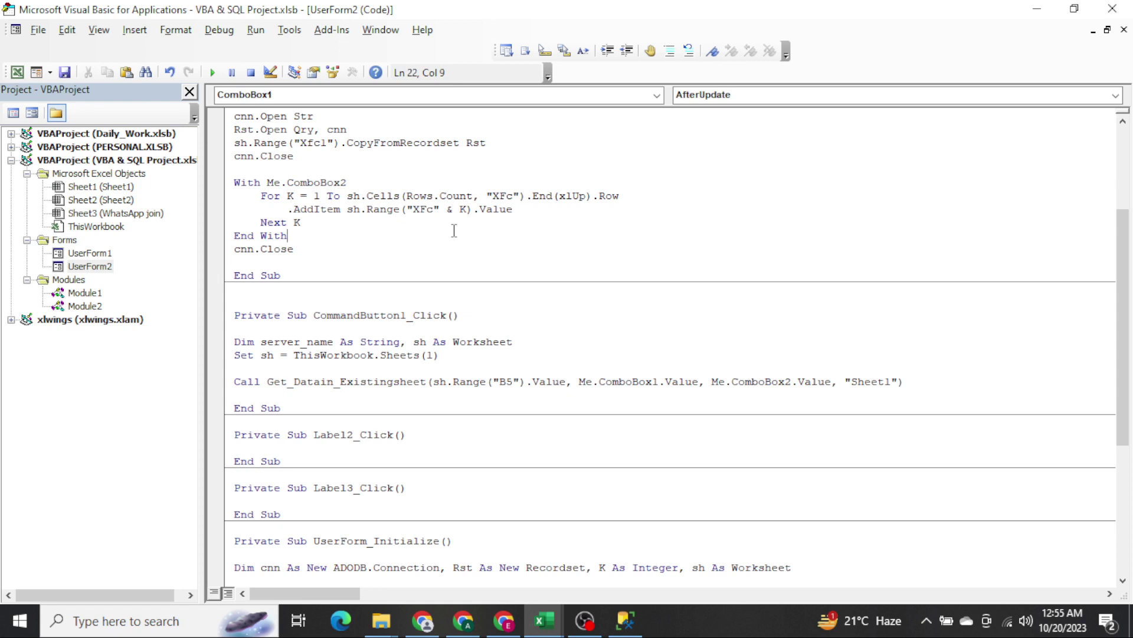
pyautogui.press('Down')
pyautogui.press('Home')
pyautogui.hotkey('shift', 'Down')
pyautogui.press('Delete')
# Run the form with the Trigger database and a table, then debug the OLE DB error at cnn.Open Str.
pyautogui.press('F5')
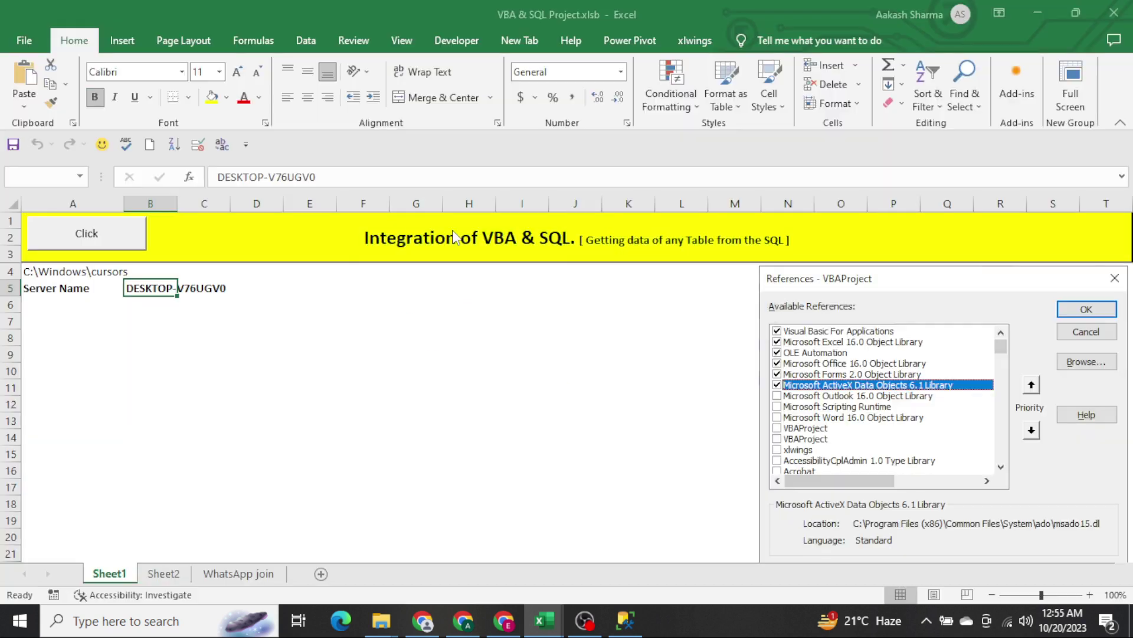
pyautogui.click(603, 307)
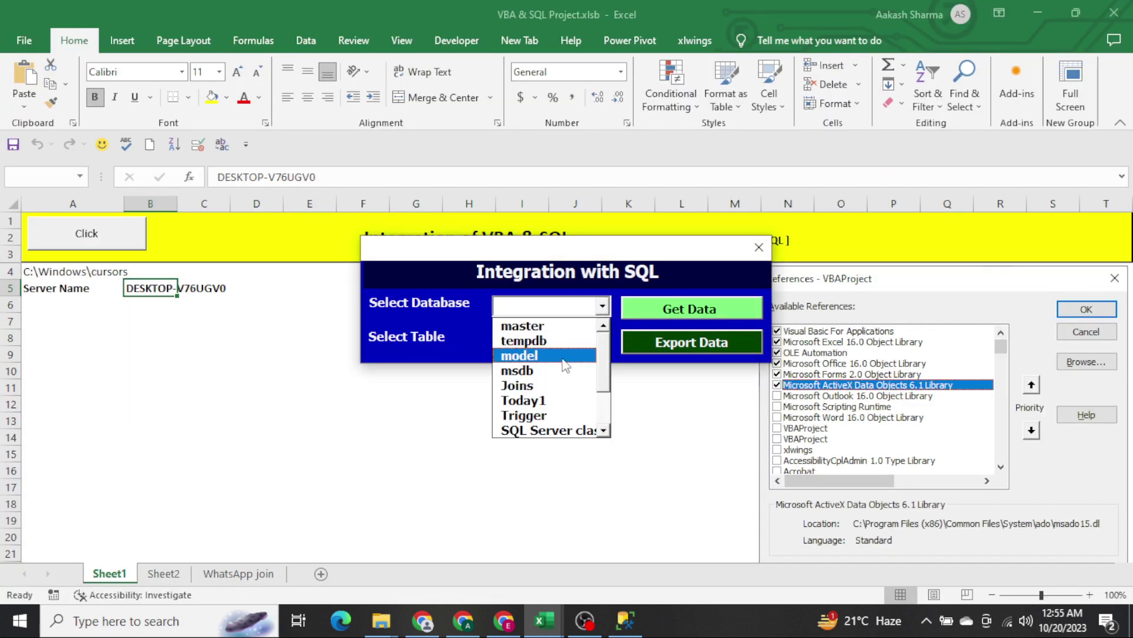
pyautogui.click(546, 416)
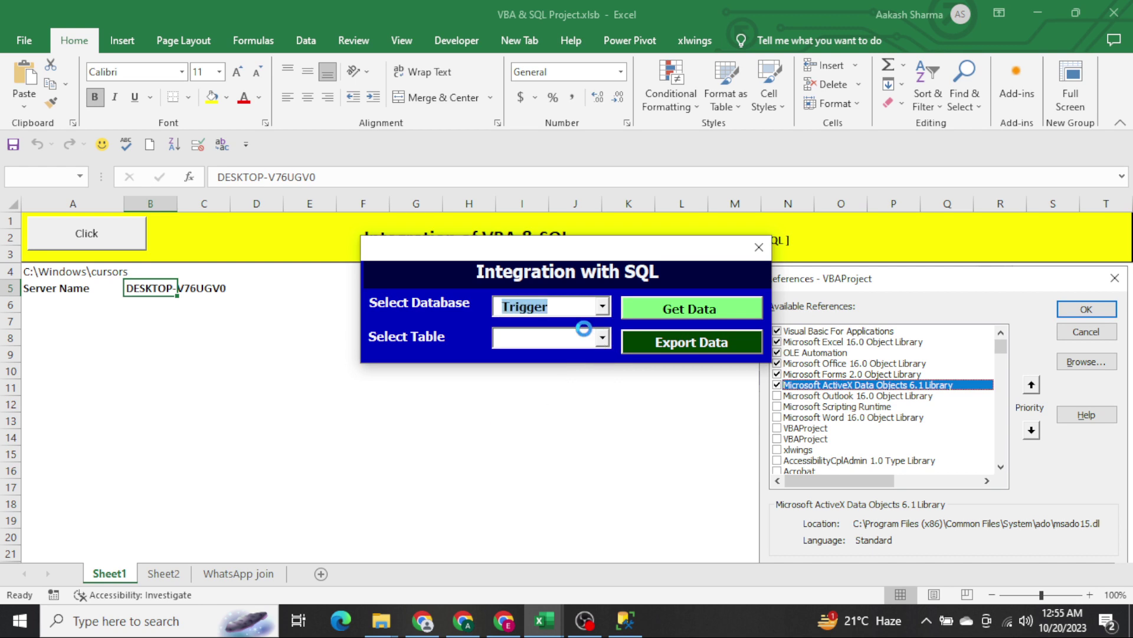
pyautogui.click(602, 341)
pyautogui.click(602, 341)
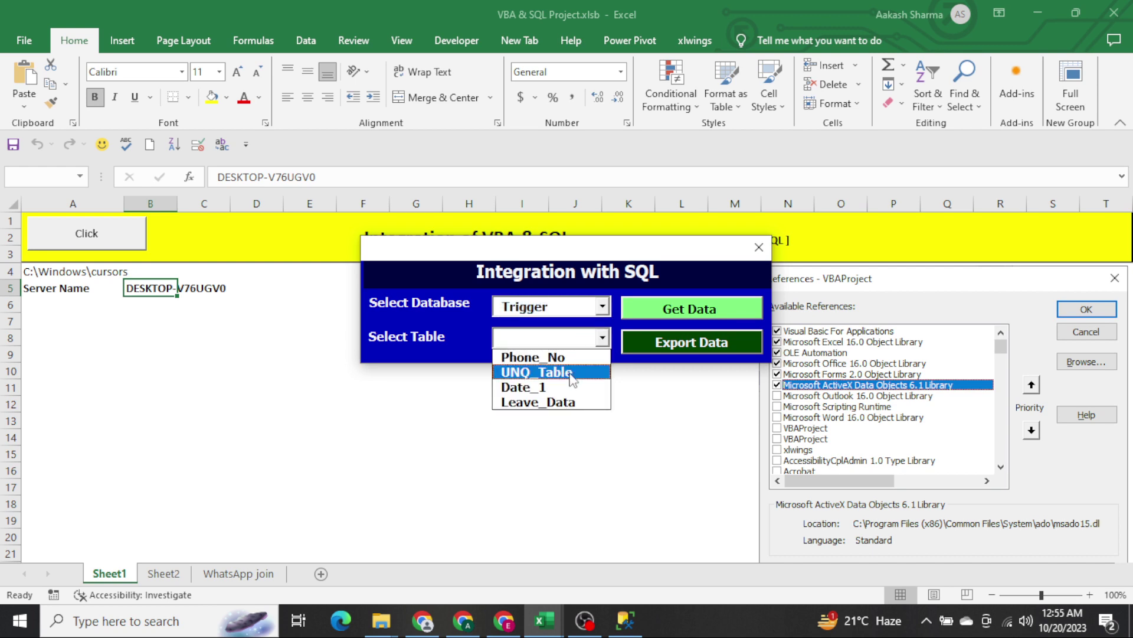
pyautogui.click(569, 356)
pyautogui.click(642, 322)
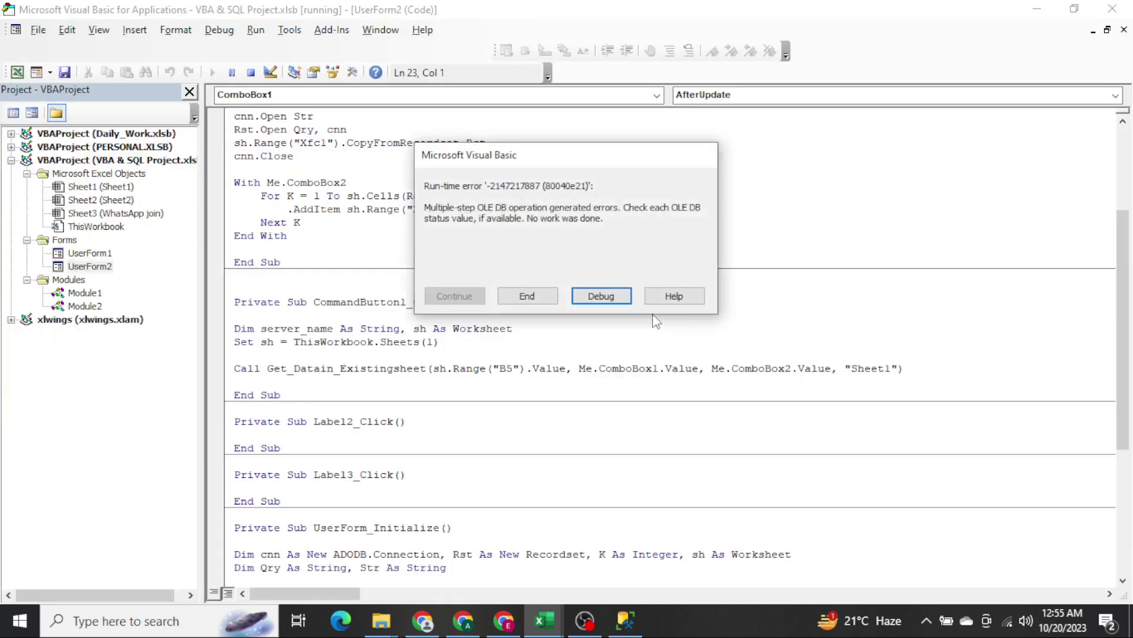
pyautogui.click(602, 297)
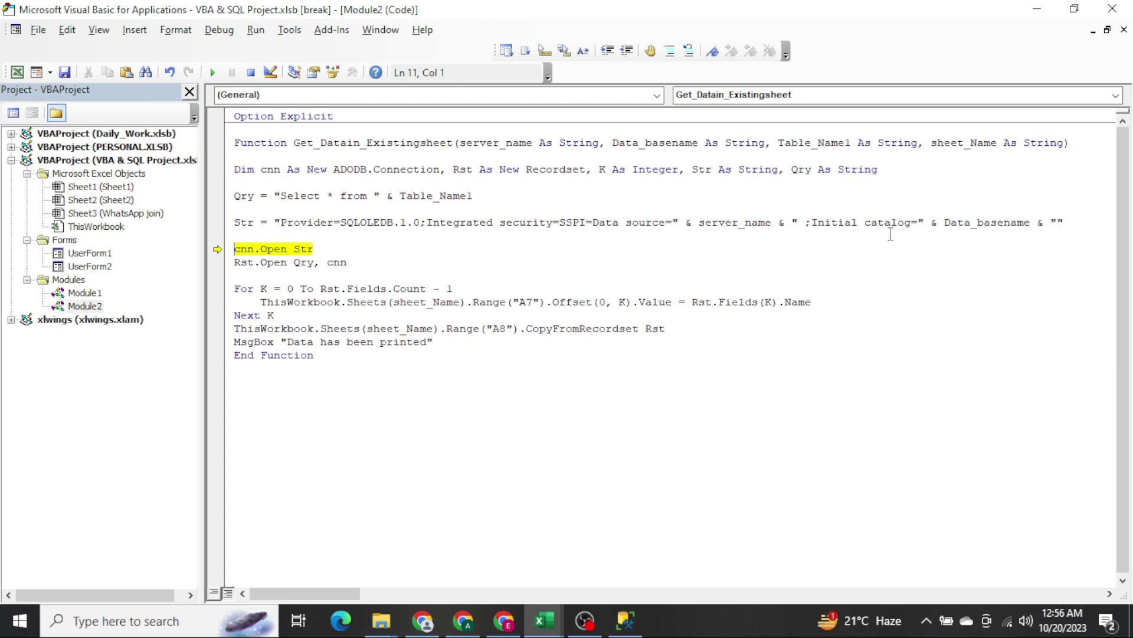
# Stop the paused run and copy the Str connection line from UserForm2's Initialize code.
pyautogui.click(798, 202)
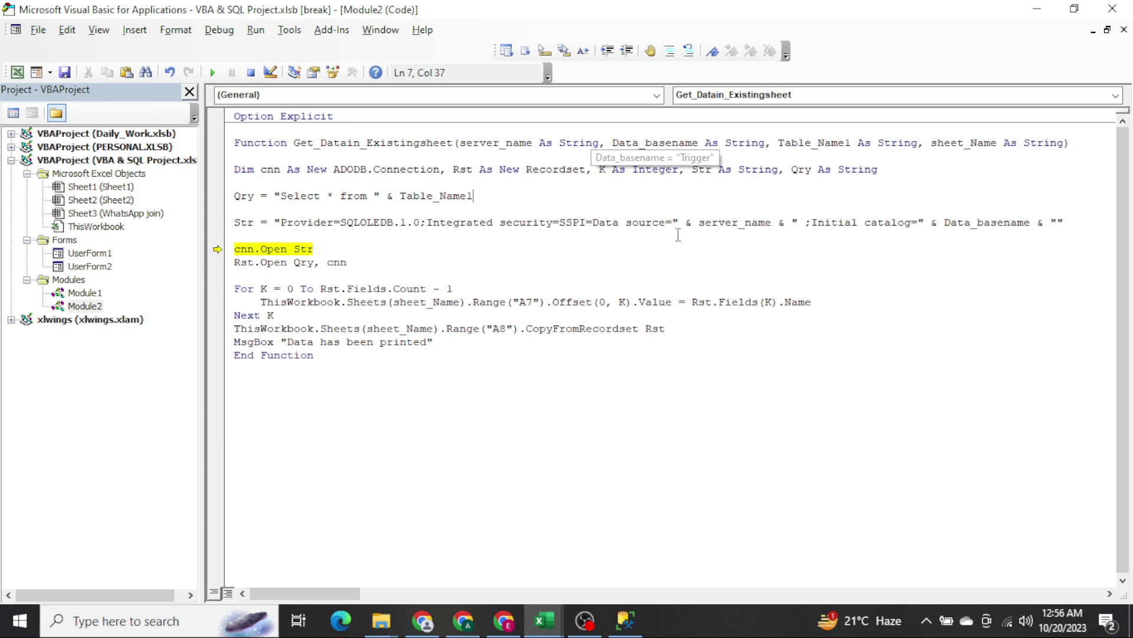
pyautogui.click(250, 72)
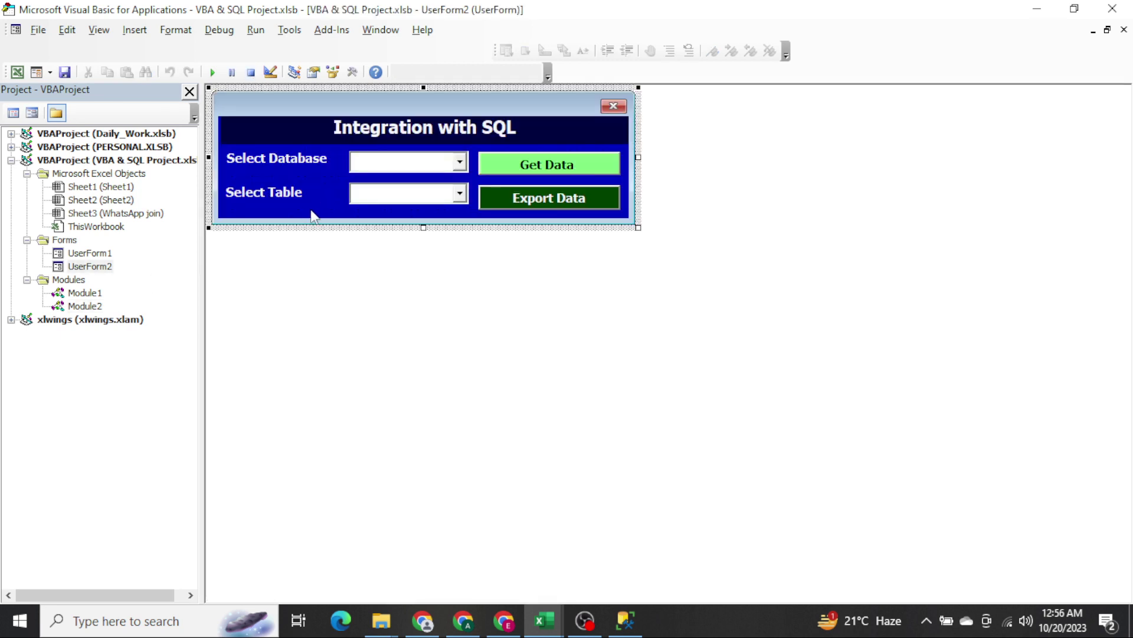
pyautogui.press('F7')
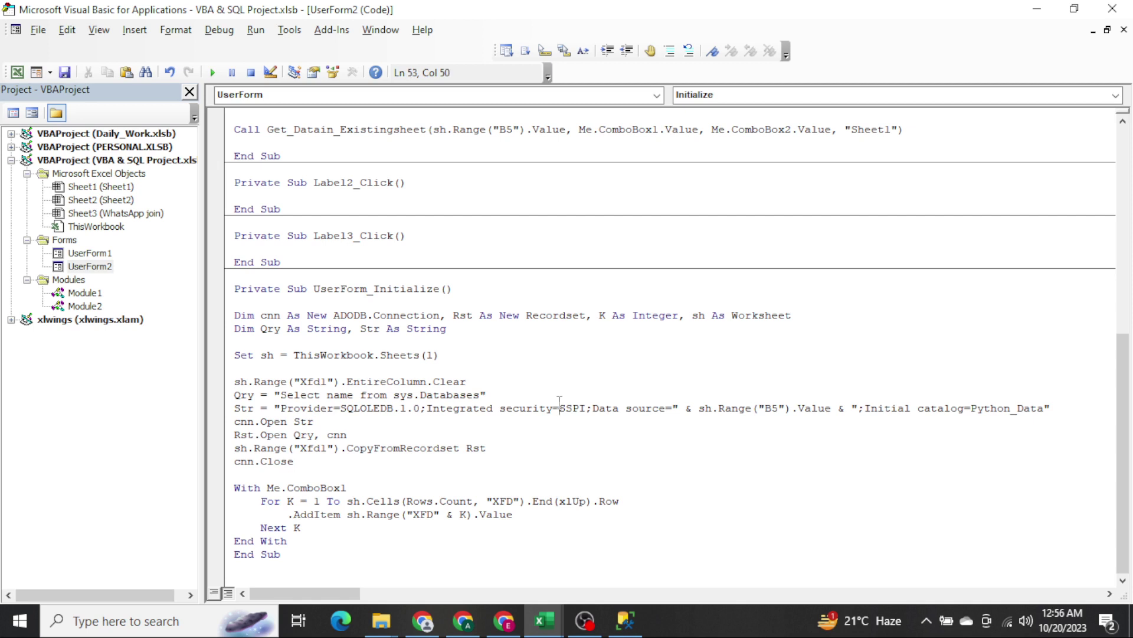
pyautogui.tripleClick(560, 403)
pyautogui.hotkey('ctrl', 'c')
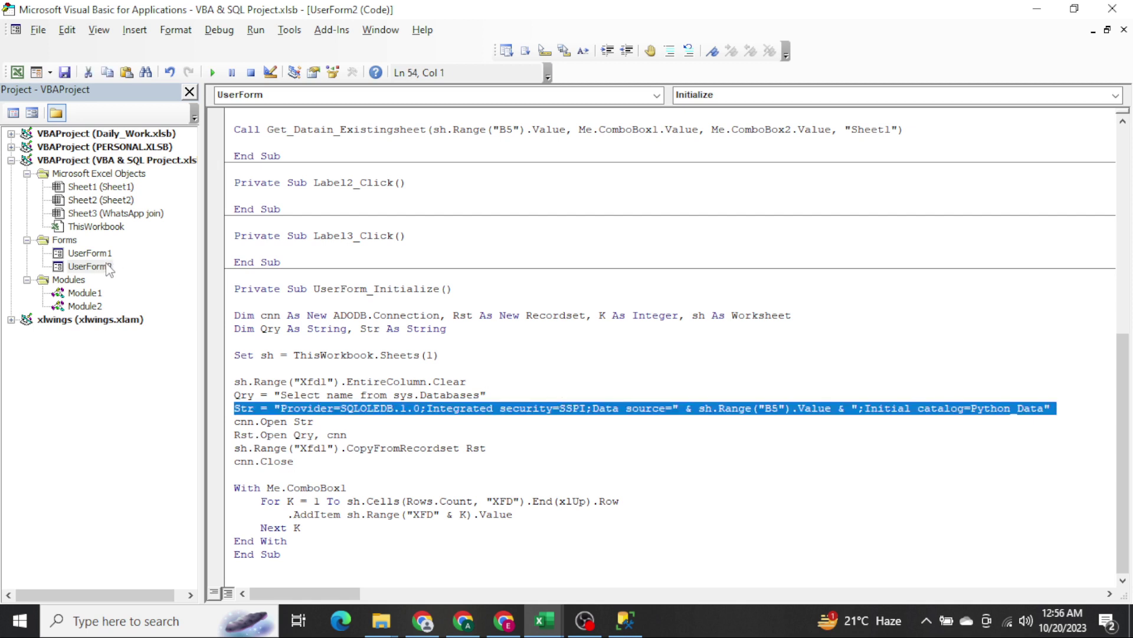
pyautogui.doubleClick(104, 266)
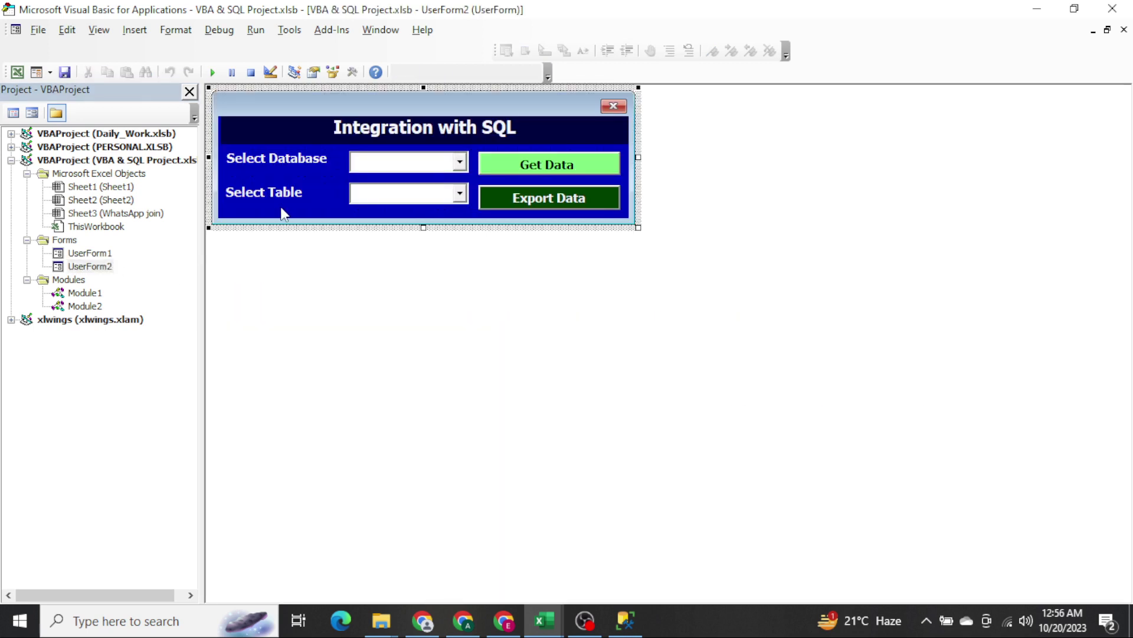
pyautogui.press('F7')
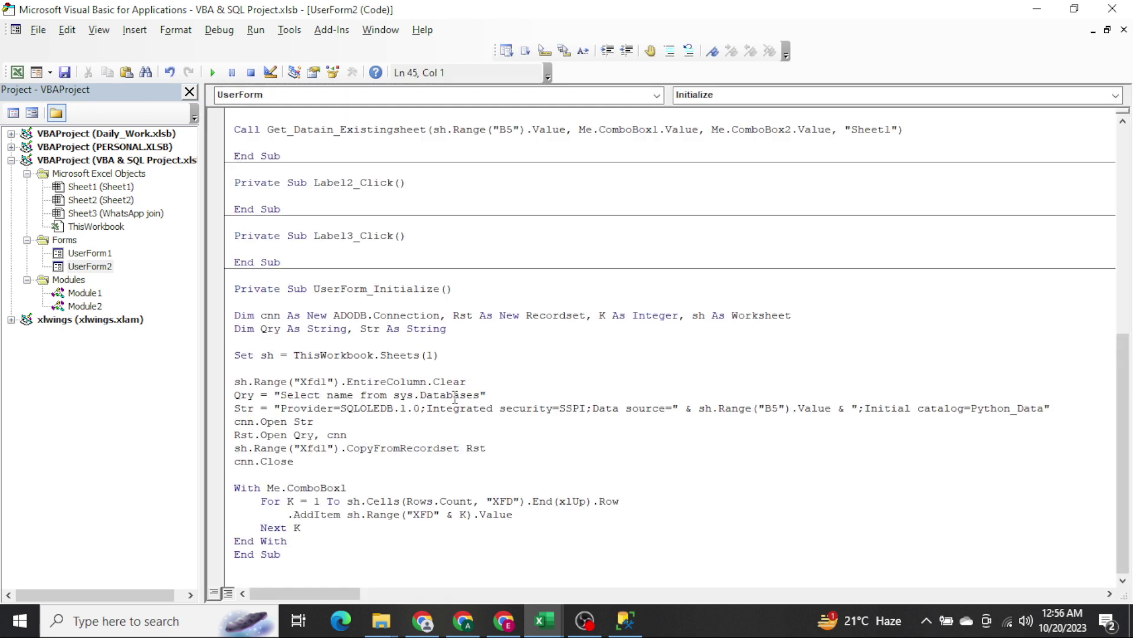
# Paste the copied connection string into Module2 below the original Str line.
pyautogui.doubleClick(88, 307)
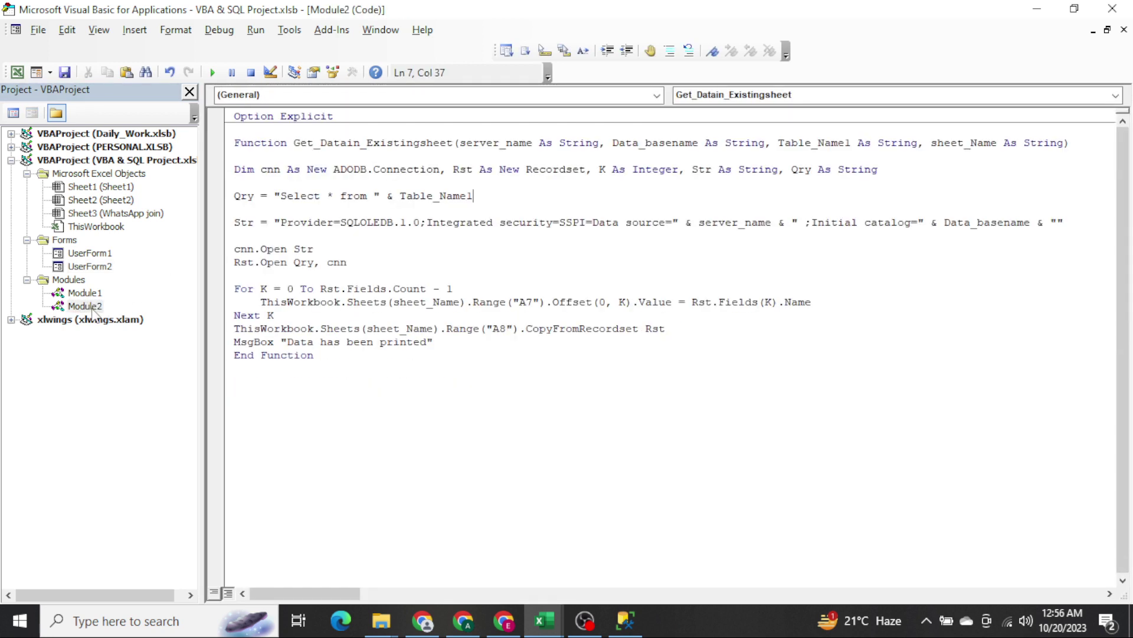
pyautogui.click(429, 230)
pyautogui.hotkey('ctrl', 'v')
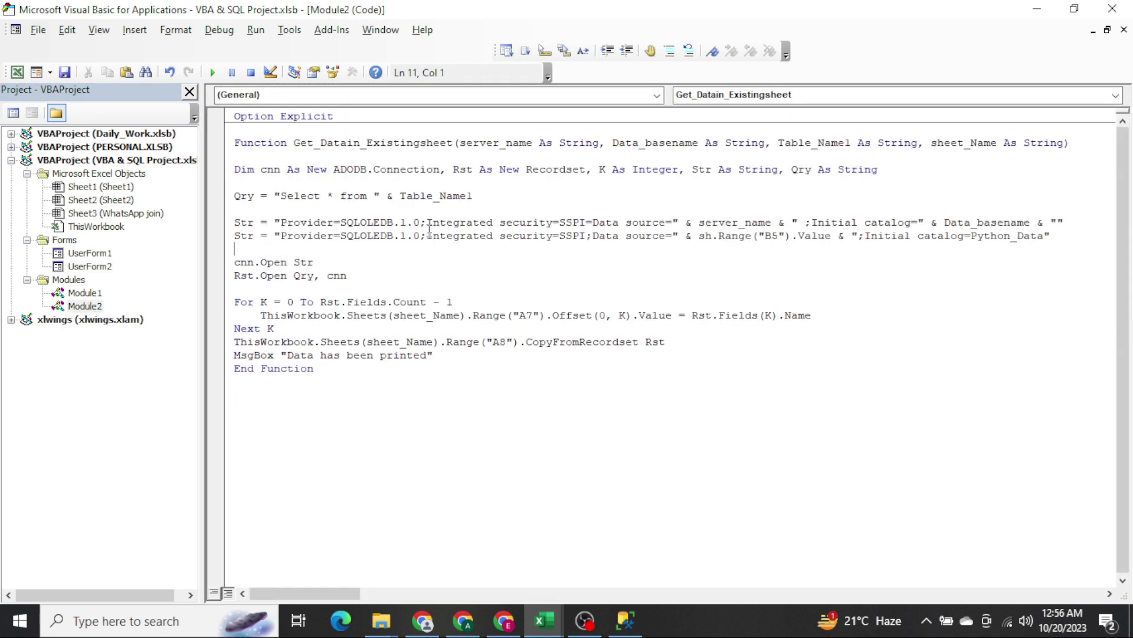
pyautogui.press('Return')
# Compare the original line's server_name parameter with the pasted line's data source.
pyautogui.click(261, 223)
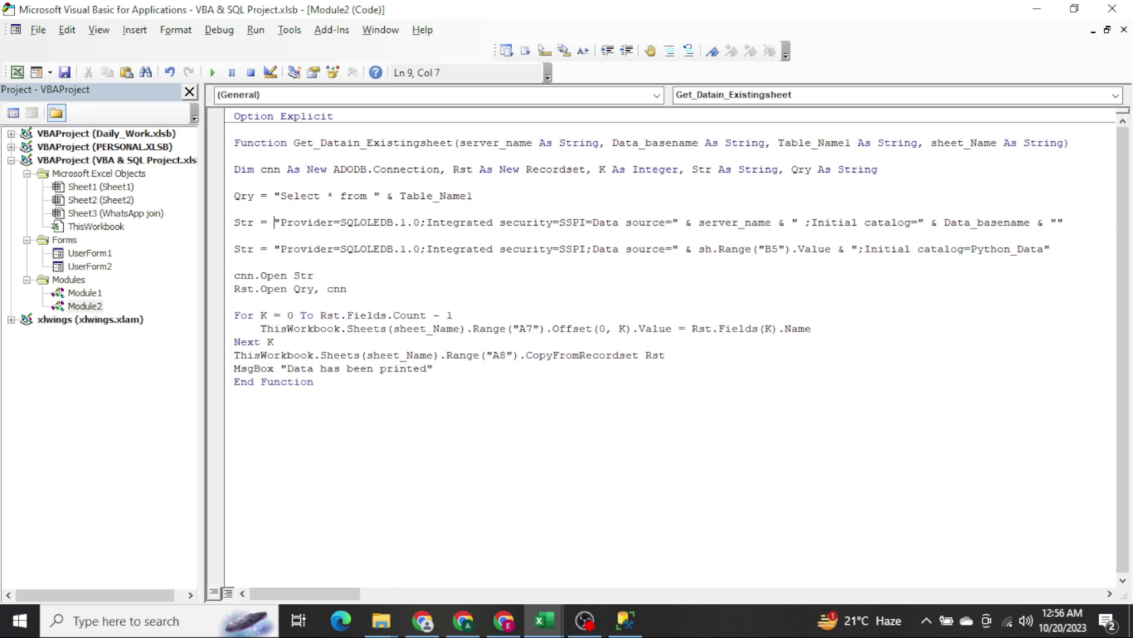
pyautogui.press('Right')
pyautogui.press('Right')
pyautogui.press('Right')
pyautogui.press('Right')
pyautogui.press('Right')
pyautogui.press('Right')
pyautogui.press('Right')
pyautogui.press('Right')
pyautogui.press('Right')
pyautogui.press('Right')
pyautogui.press('Right')
pyautogui.press('Right')
pyautogui.hotkey('ctrl', 'shift', 'Right')
pyautogui.hotkey('shift', 'Left')
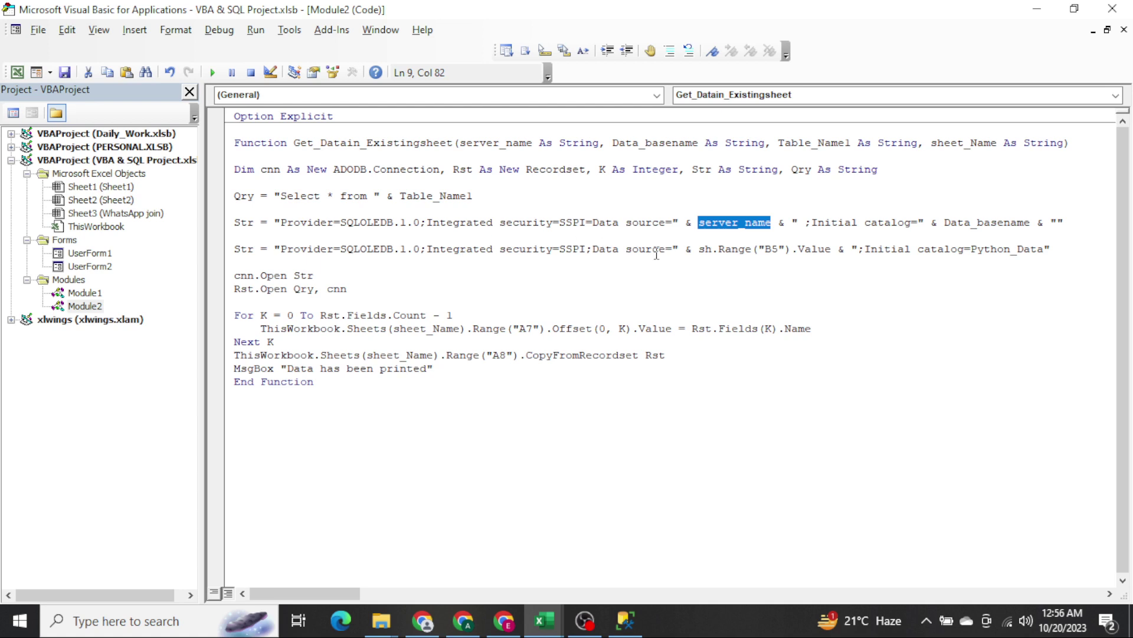
pyautogui.click(655, 249)
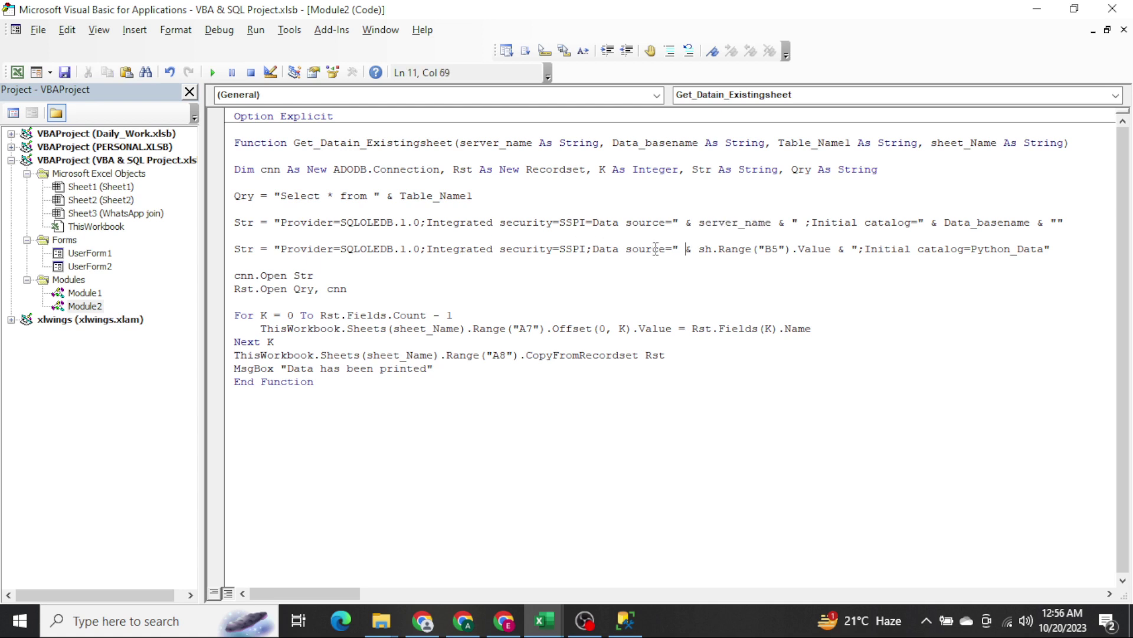
pyautogui.hotkey('ctrl', 'Right')
pyautogui.hotkey('ctrl', 'Right')
pyautogui.hotkey('ctrl', 'Right')
pyautogui.hotkey('ctrl', 'Right')
pyautogui.hotkey('ctrl', 'Right')
pyautogui.hotkey('ctrl', 'Right')
pyautogui.hotkey('ctrl', 'Right')
pyautogui.hotkey('ctrl', 'Right')
# Comment out the original connection string with an apostrophe and return to the UserForm2 design.
pyautogui.press('Up')
pyautogui.press('Up')
pyautogui.hotkey('shift', 'End')
pyautogui.press('Up')
pyautogui.write("'")
pyautogui.press('End')
pyautogui.press('Down')
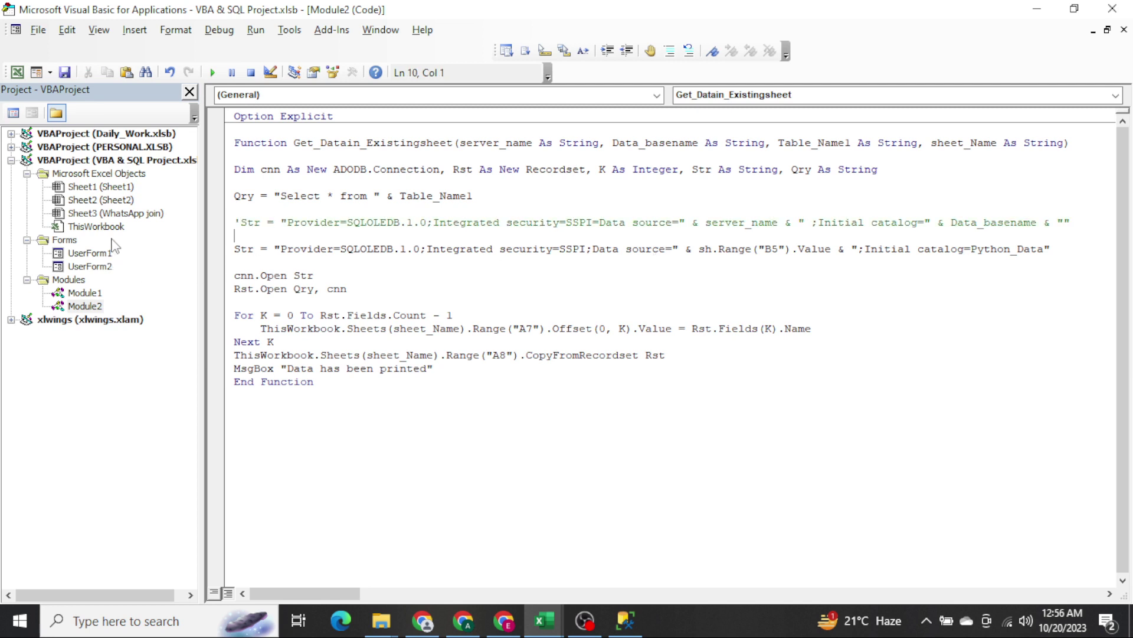
pyautogui.doubleClick(99, 267)
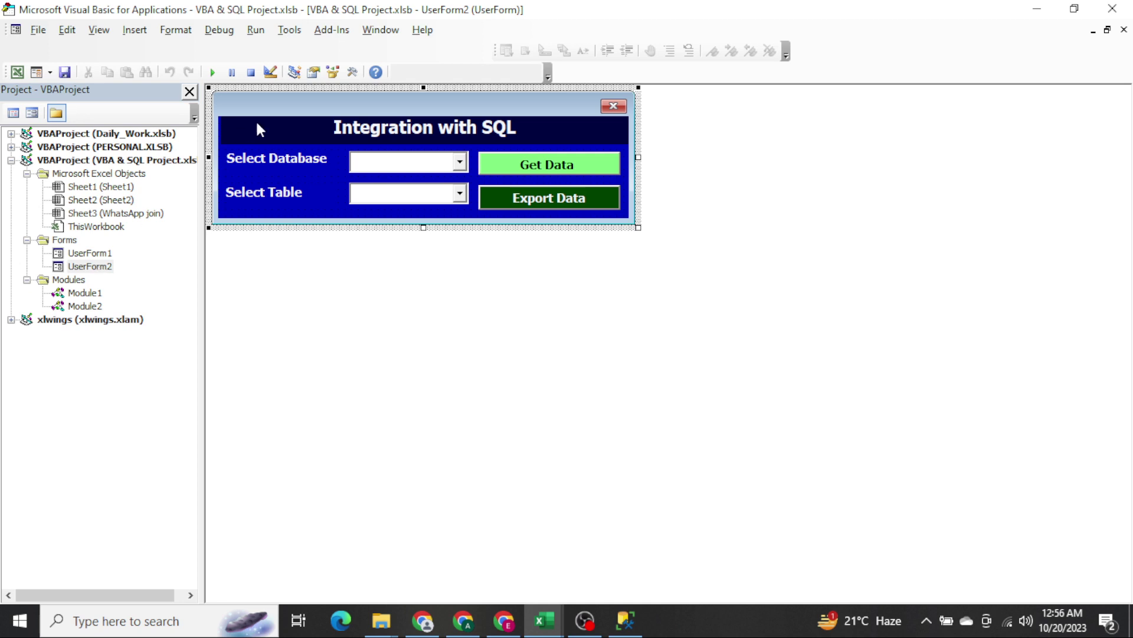
# Run the form, fetch the Joins database's In_1 table, and dismiss the compile error.
pyautogui.click(213, 72)
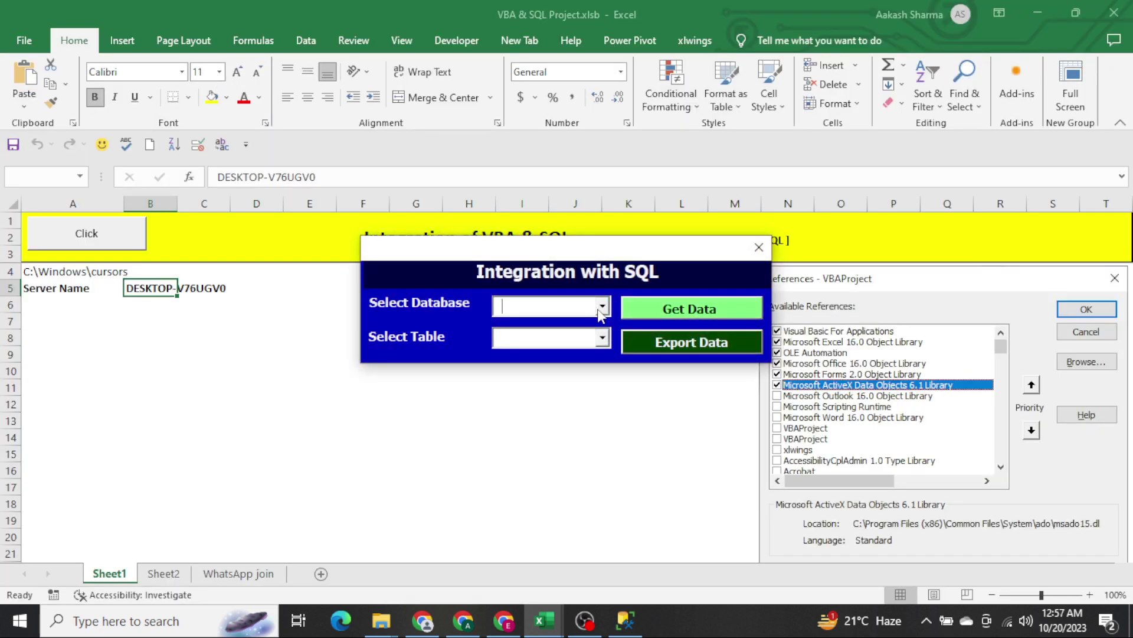
pyautogui.click(602, 306)
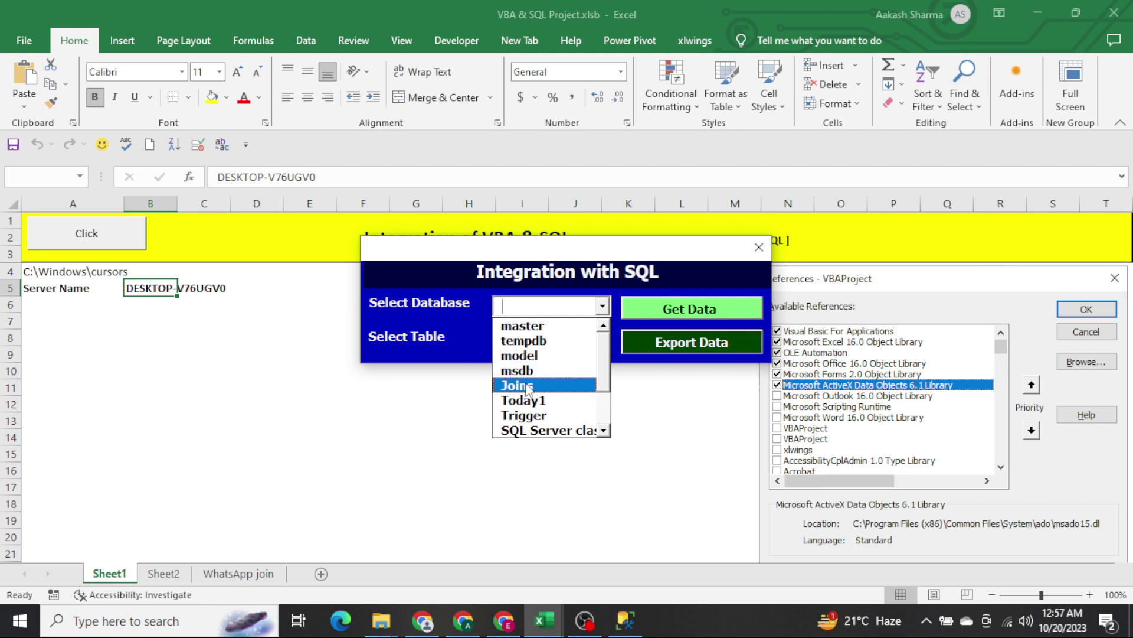
pyautogui.click(558, 385)
pyautogui.click(602, 338)
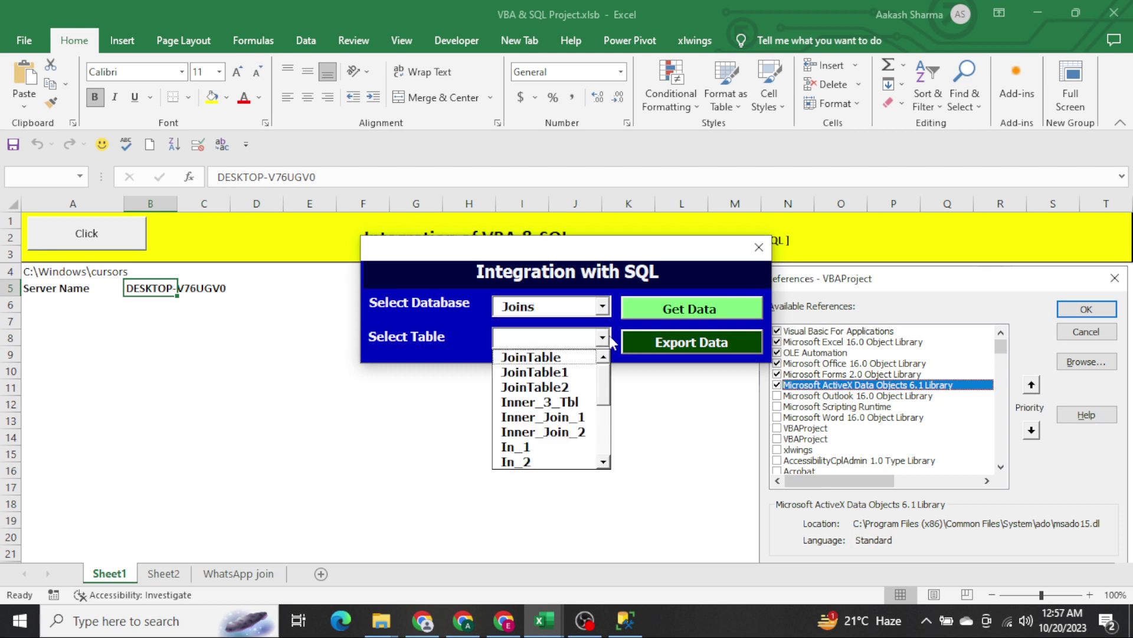
pyautogui.click(546, 448)
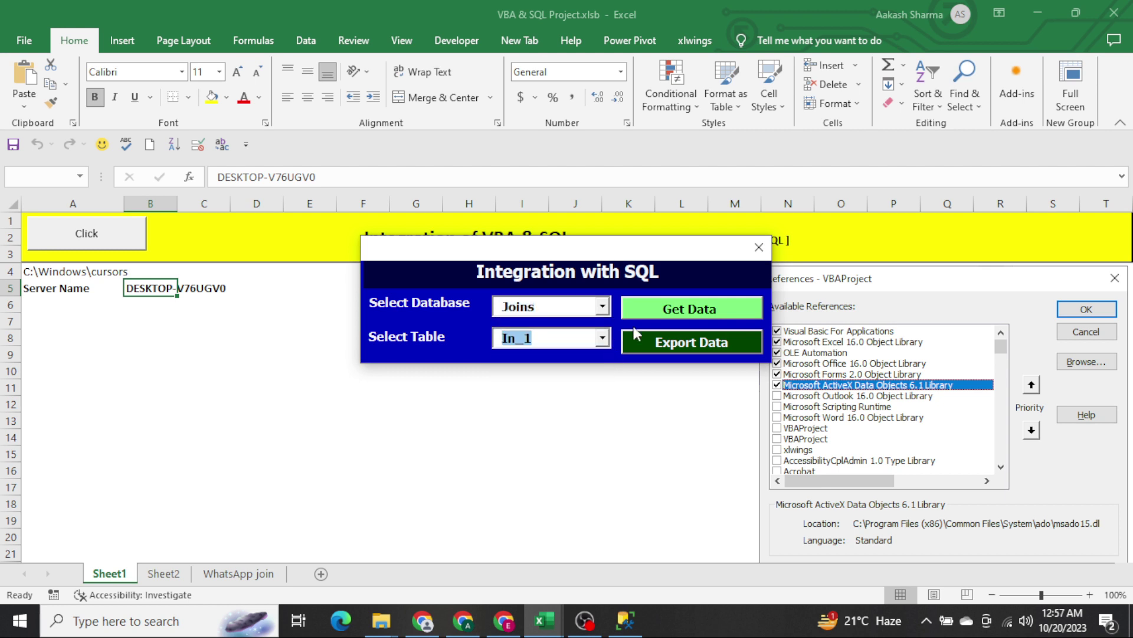
pyautogui.click(679, 310)
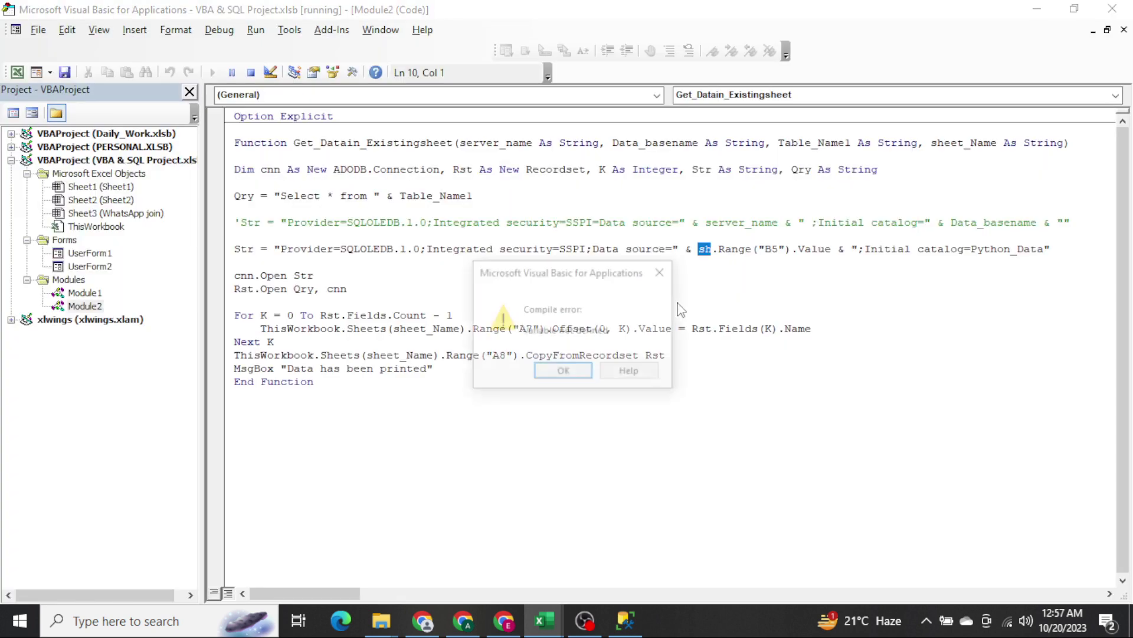
pyautogui.click(563, 373)
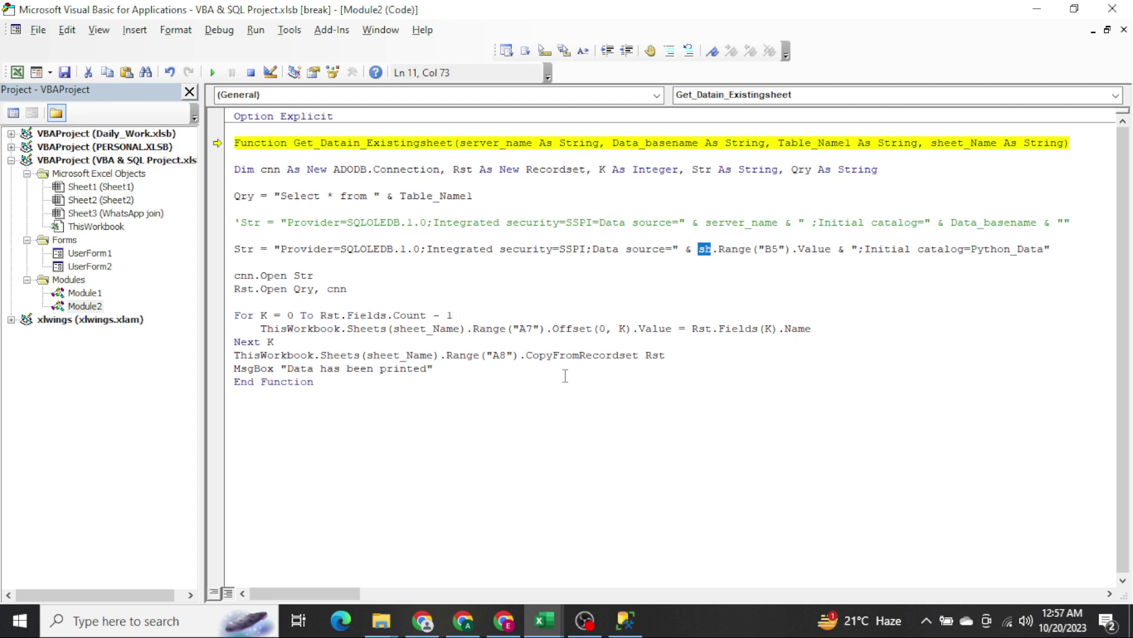
# Replace sh.Range("B5").Value with server_name, resume the run, and debug the invalid object error.
pyautogui.press('Left')
pyautogui.hotkey('shift', 'Right')
pyautogui.hotkey('shift', 'Right')
pyautogui.hotkey('shift', 'Right')
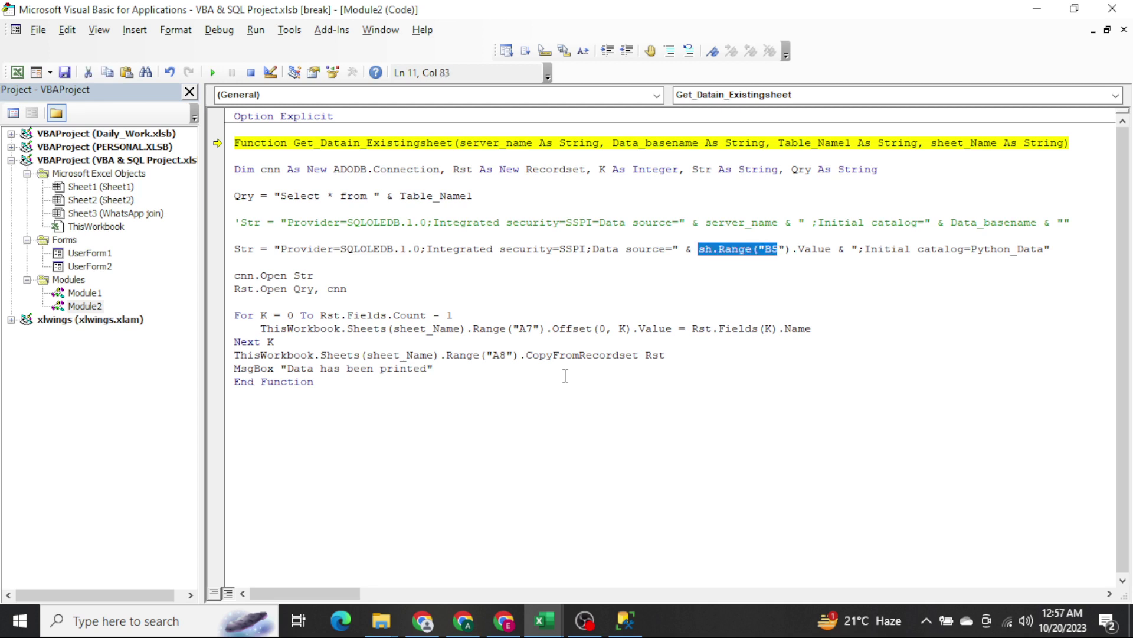
pyautogui.press('Delete')
pyautogui.write('se')
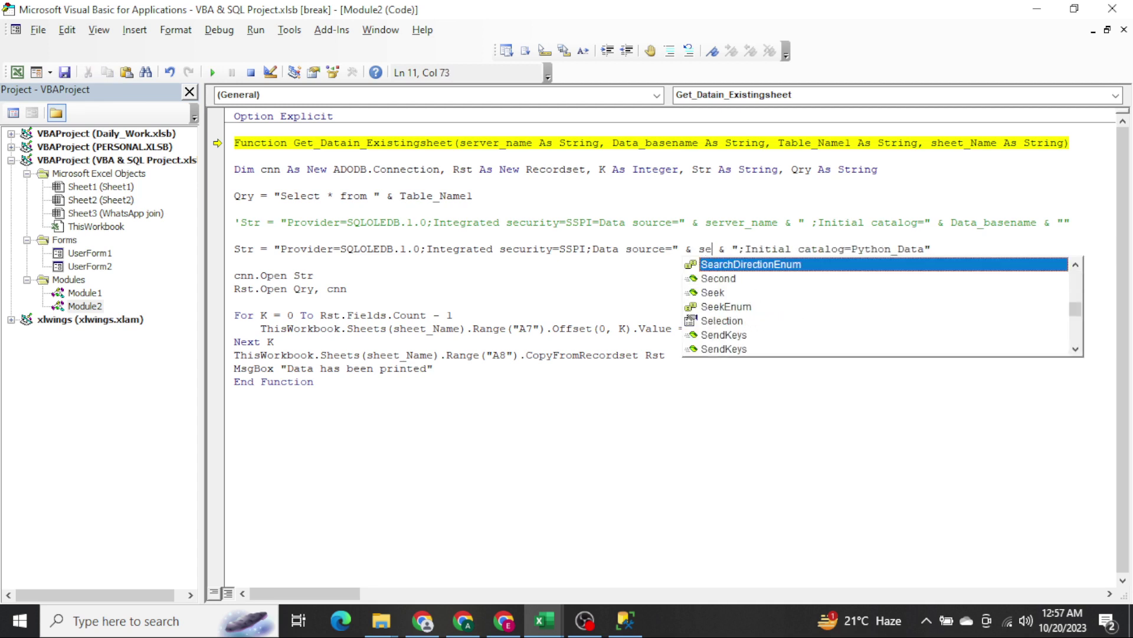
pyautogui.write('r')
pyautogui.press('Tab')
pyautogui.press('Up')
pyautogui.press('Down')
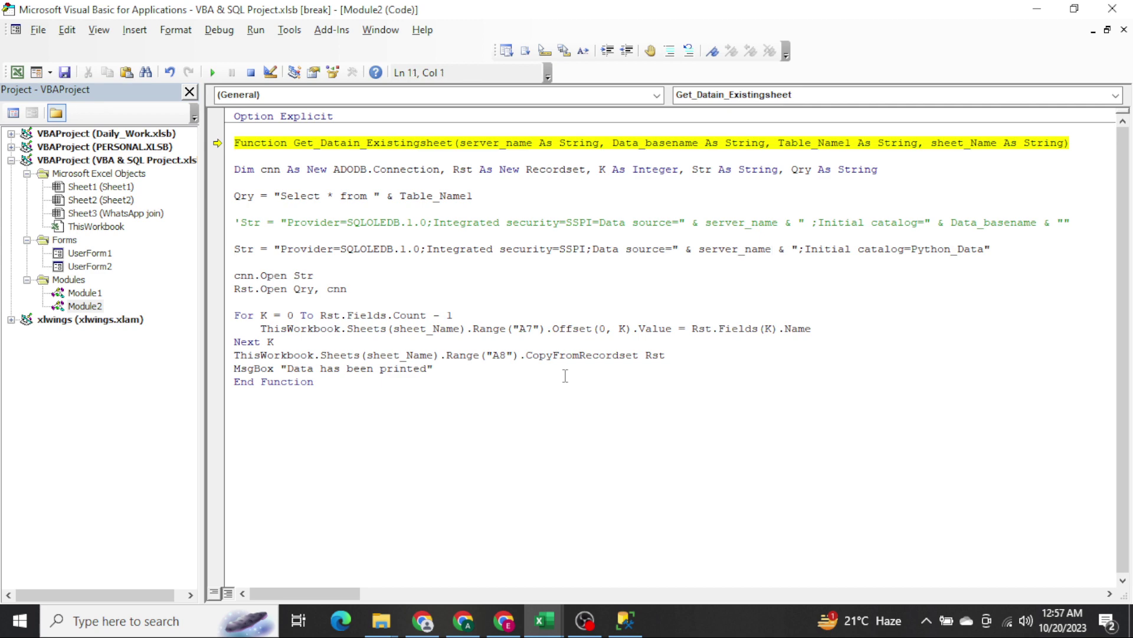
pyautogui.press('F5')
pyautogui.press('Return')
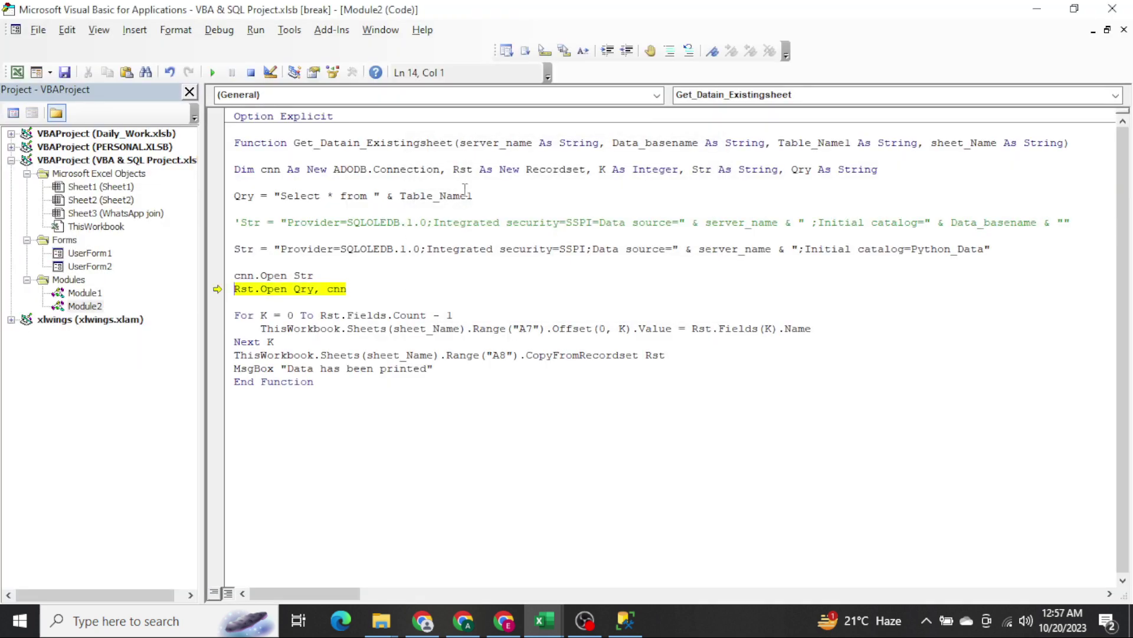
pyautogui.moveTo(437, 196)
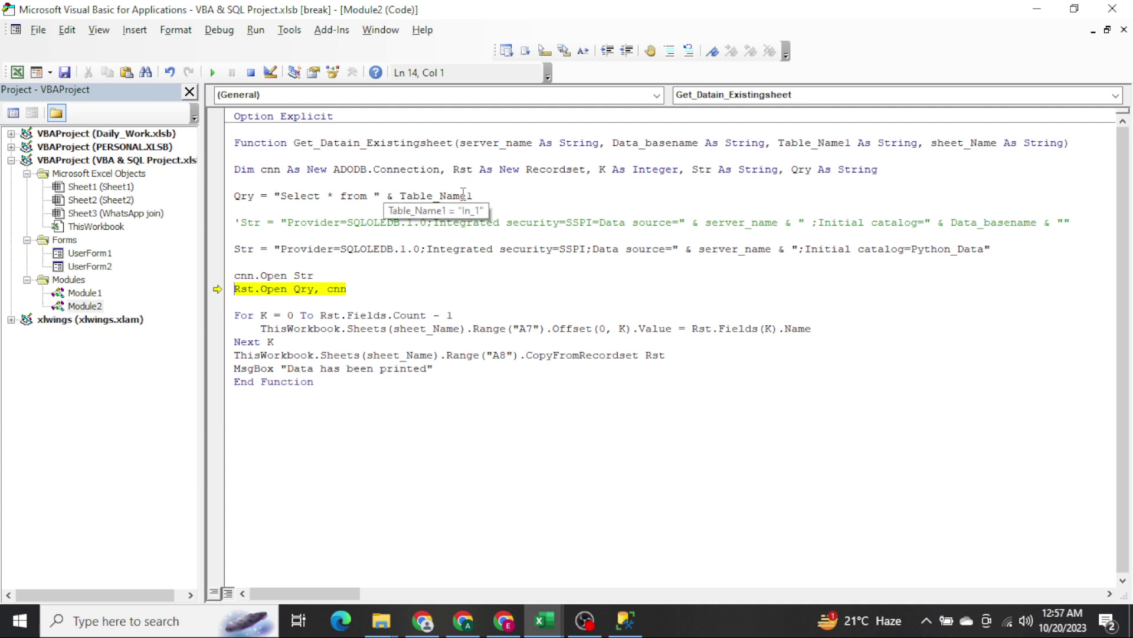
# Insert a Debug.Print Qry line before Rst.Open and make it the next statement.
pyautogui.click(385, 277)
pyautogui.press('Return')
pyautogui.press('Down')
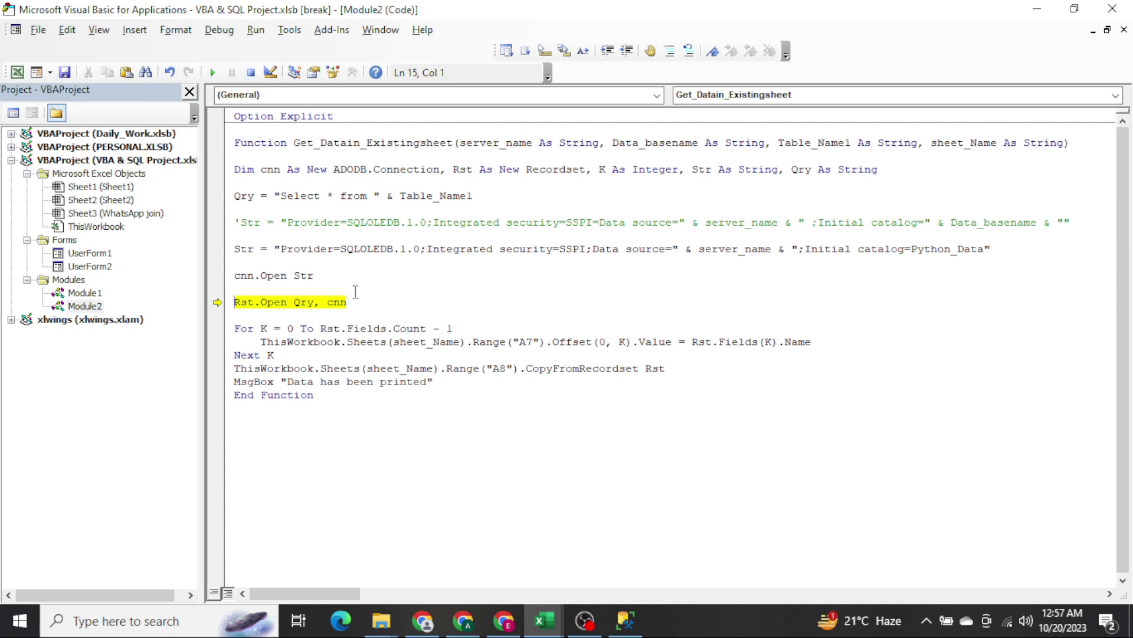
pyautogui.click(327, 301)
pyautogui.hotkey('ctrl', 'shift', 'Left')
pyautogui.press('Up')
pyautogui.write('debug')
pyautogui.write('.Print Qry')
pyautogui.click(239, 301)
pyautogui.moveTo(218, 301); pyautogui.dragTo(217, 289)
# Step through it to show 'Select * from In_1' in the Immediate window, then close it.
pyautogui.hotkey('ctrl', 'g')
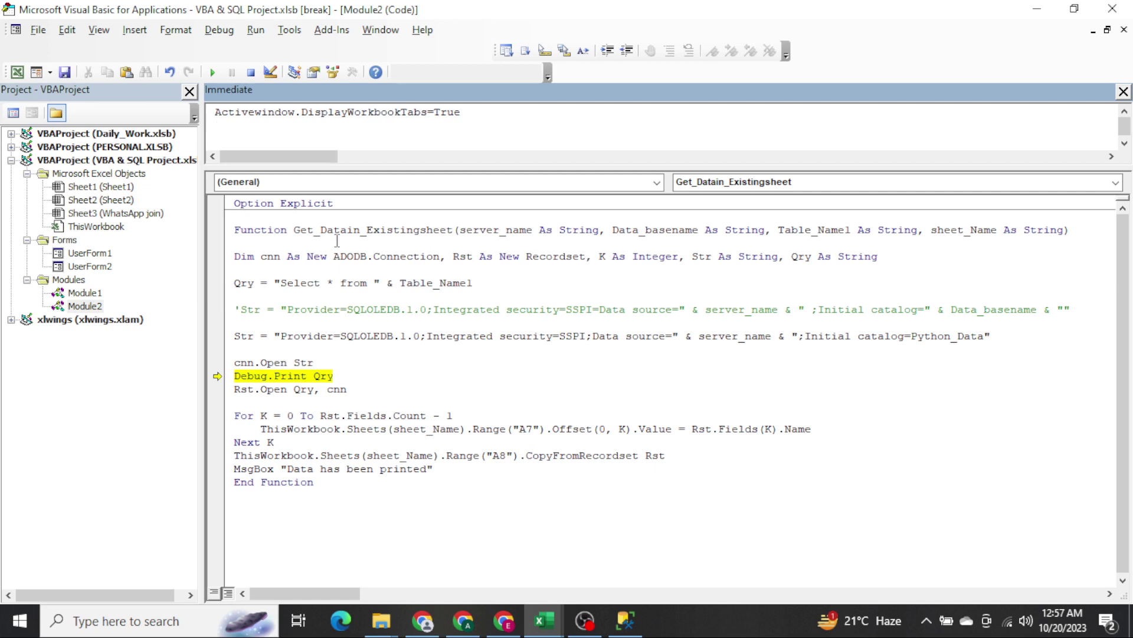
pyautogui.press('F8')
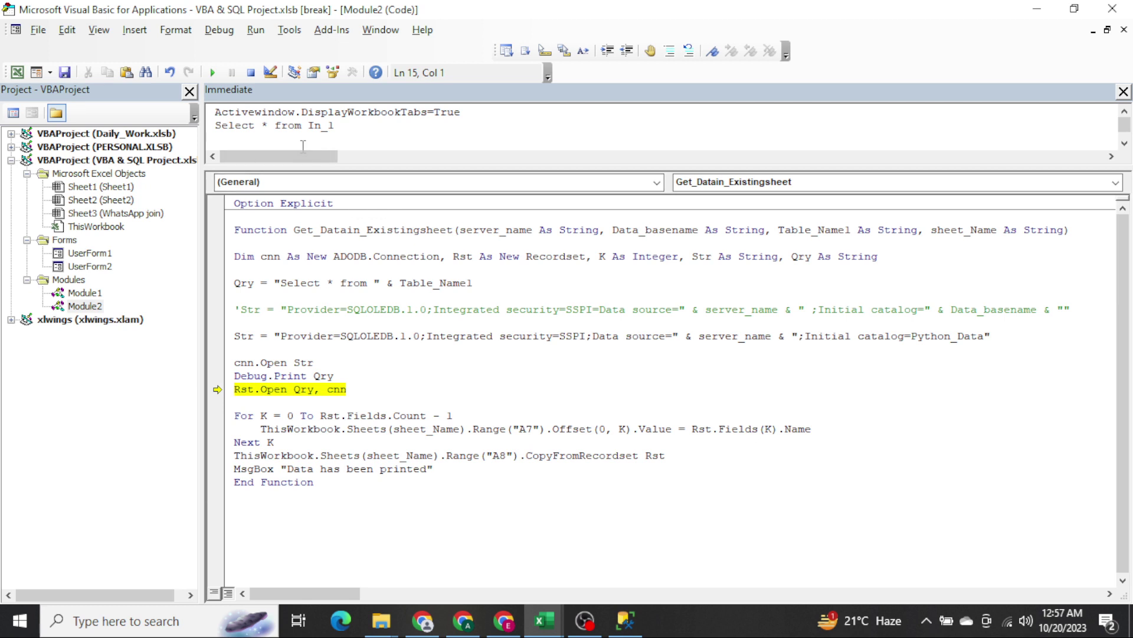
pyautogui.moveTo(335, 125); pyautogui.dragTo(177, 132)
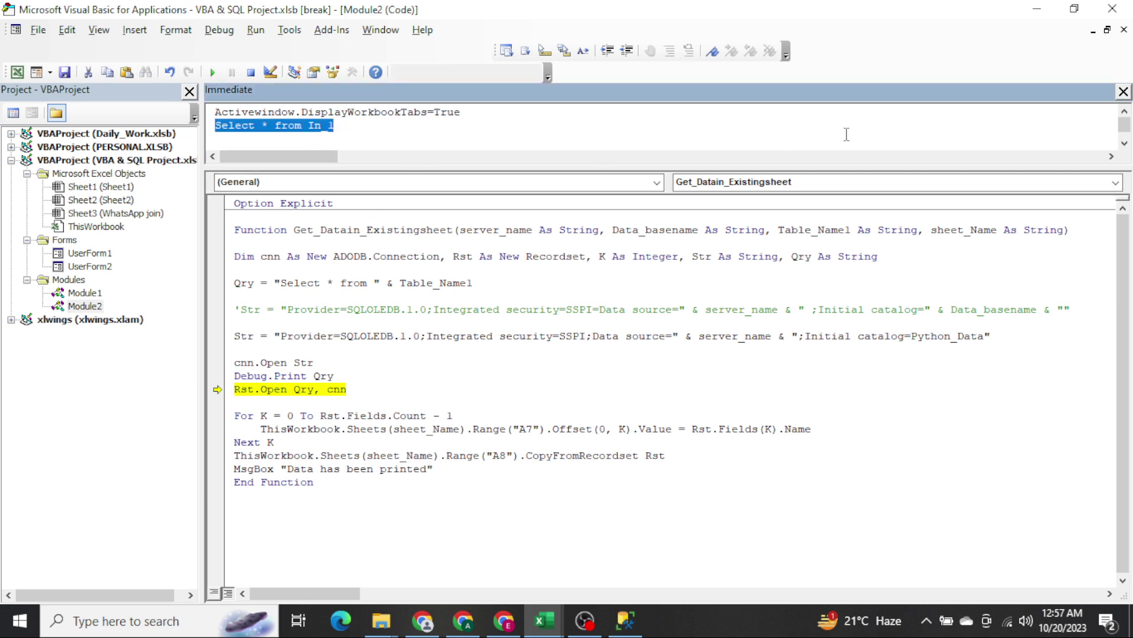
pyautogui.click(1124, 92)
pyautogui.click(391, 277)
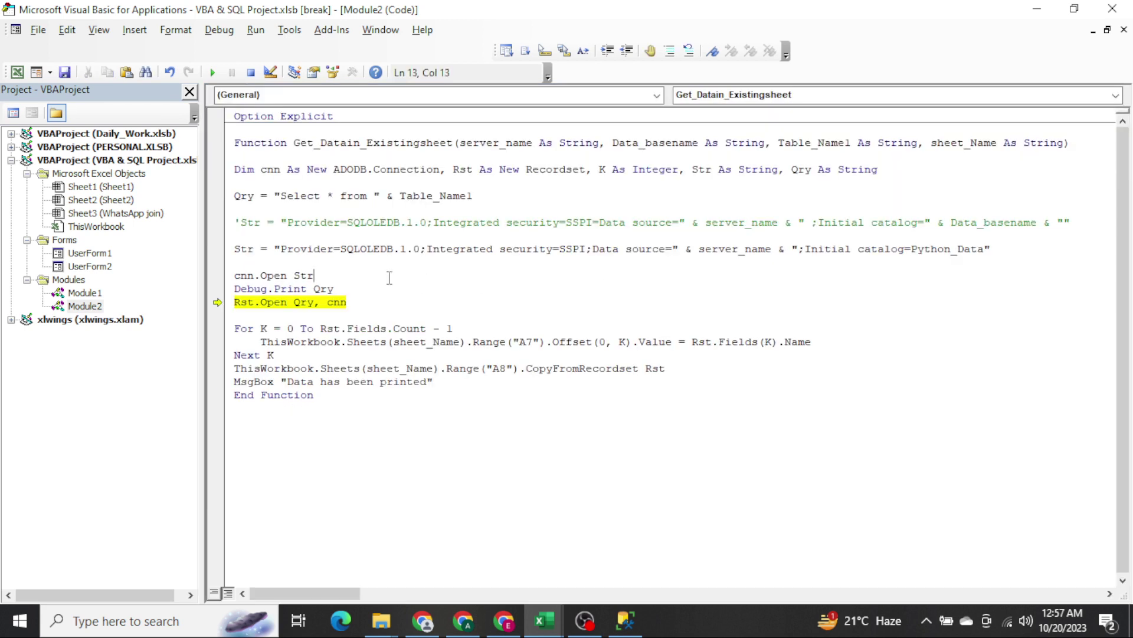
# Reset the running macro and delete the Debug.Print Qry line from Module2.
pyautogui.click(250, 72)
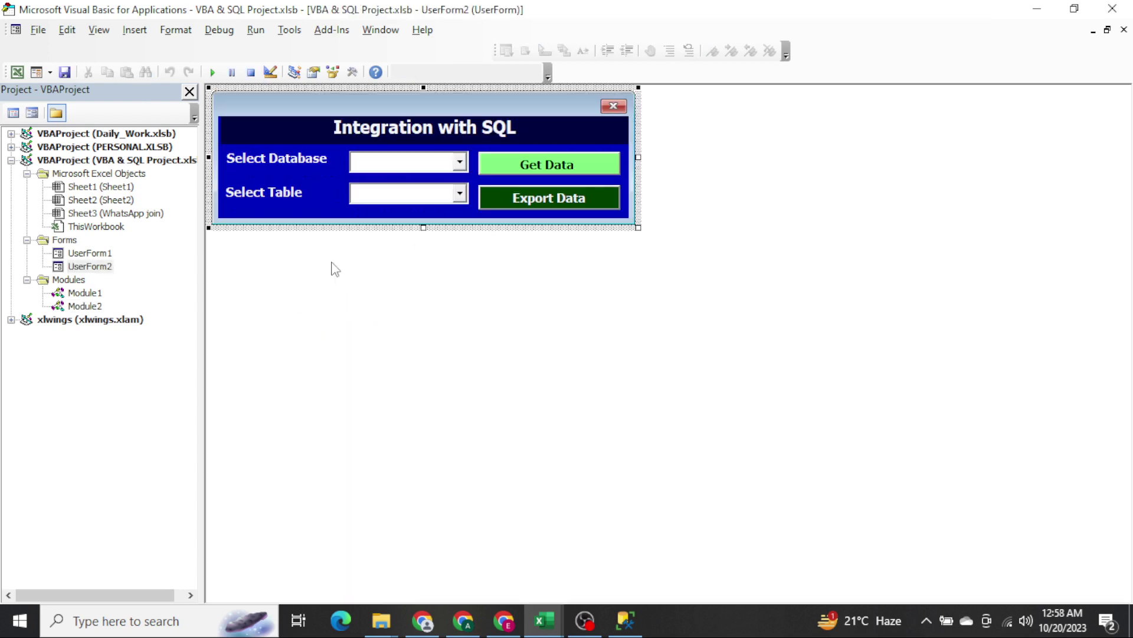
pyautogui.doubleClick(89, 307)
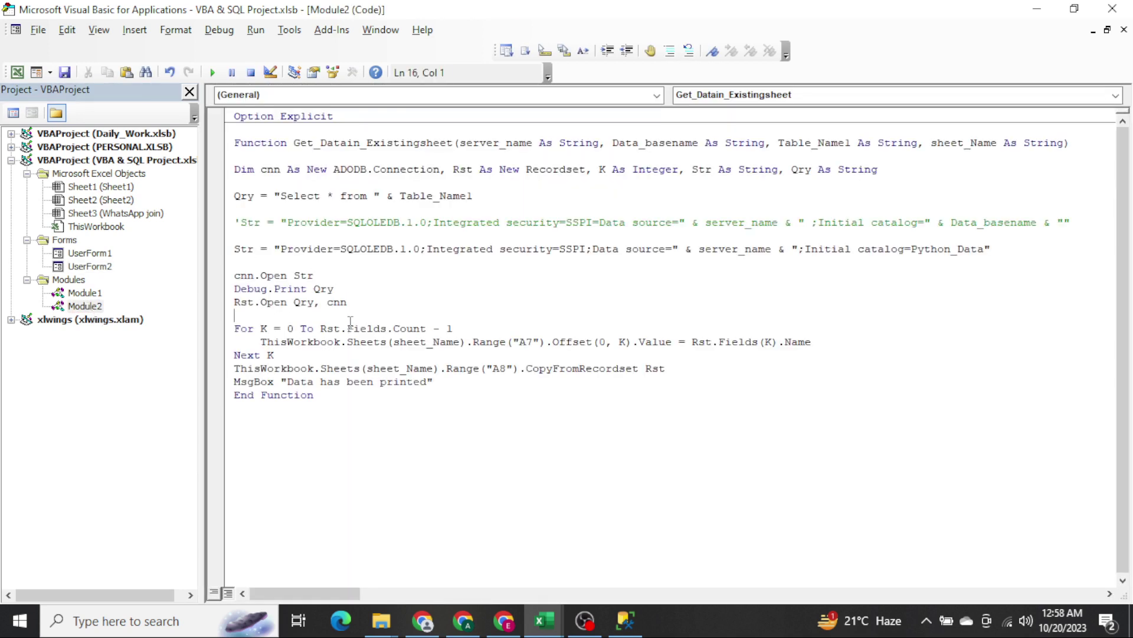
pyautogui.moveTo(233, 289); pyautogui.dragTo(337, 289)
pyautogui.press('Delete')
pyautogui.press('Return')
pyautogui.hotkey('shift', 'End')
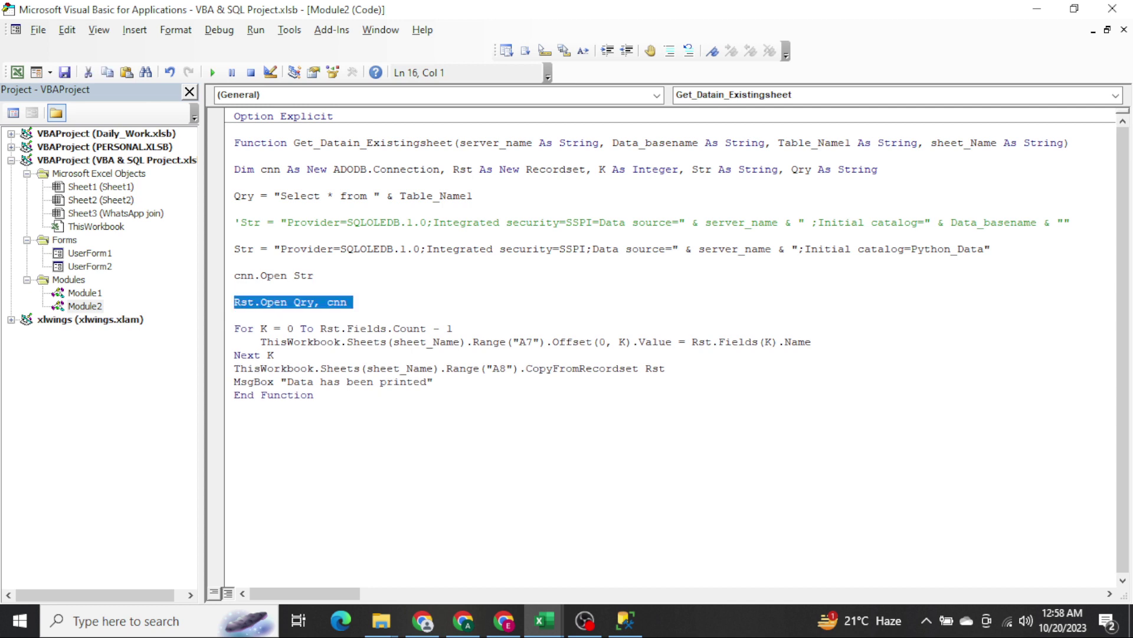
pyautogui.press('Left')
pyautogui.press('End')
pyautogui.hotkey('ctrl', 'shift', 'Left')
pyautogui.hotkey('ctrl', 'shift', 'Left')
pyautogui.hotkey('ctrl', 'shift', 'Left')
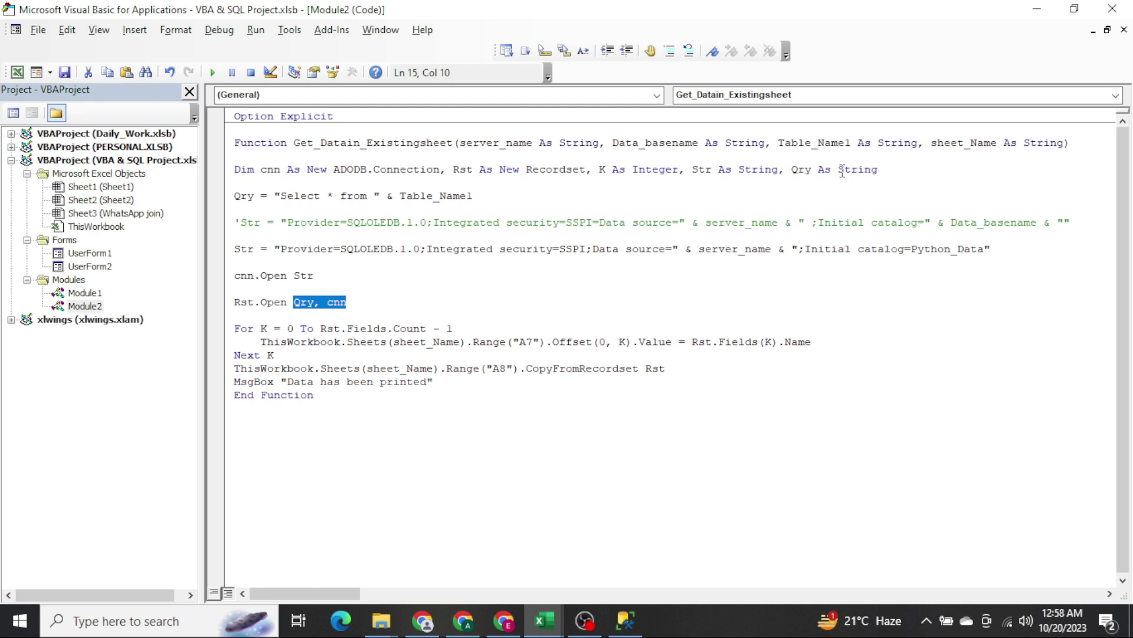
# Change Qry's declared type from String to Variant in Get_Datain_Existingsheet, then run the macro.
pyautogui.click(891, 171)
pyautogui.hotkey('ctrl', 'shift', 'Left')
pyautogui.press('BackSpace')
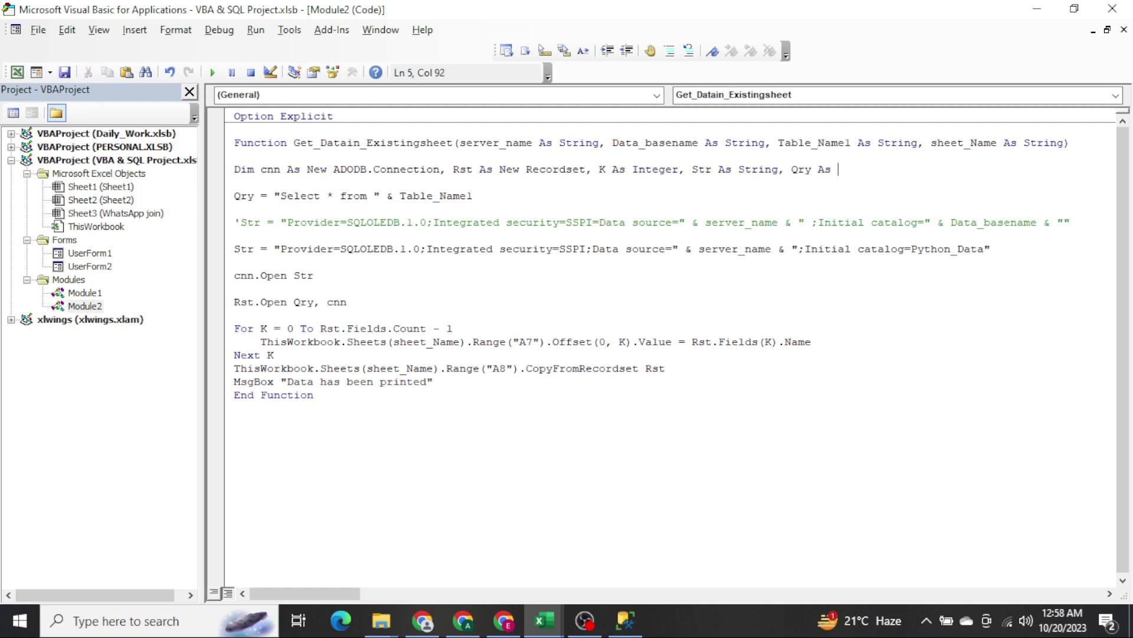
pyautogui.write('Va')
pyautogui.hotkey('ctrl', 'space')
pyautogui.write('r')
pyautogui.press('Tab')
pyautogui.press('Down')
pyautogui.press('F5')
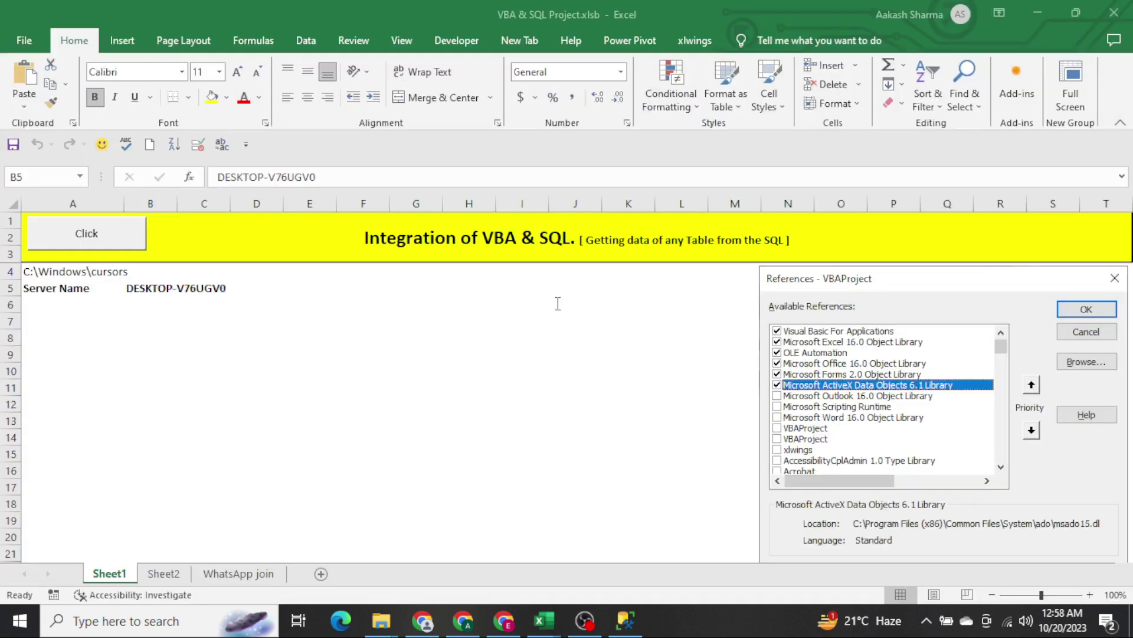
# Fetch the Sheet4$ table from the Today1 database, which fails with 'Invalid object name'.
pyautogui.click(135, 249)
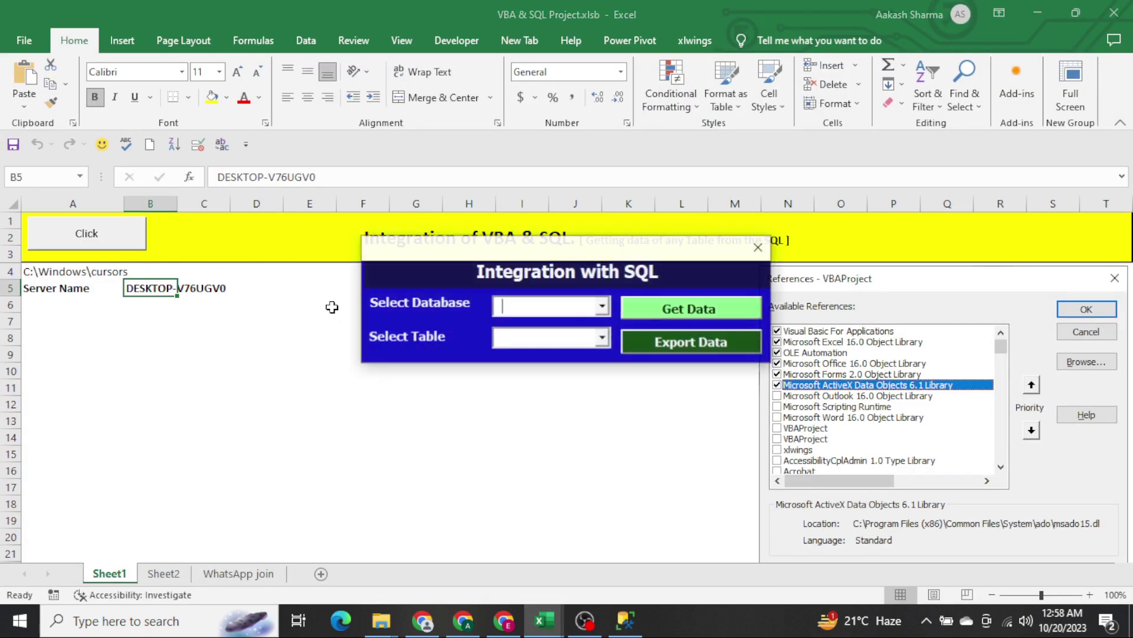
pyautogui.click(603, 307)
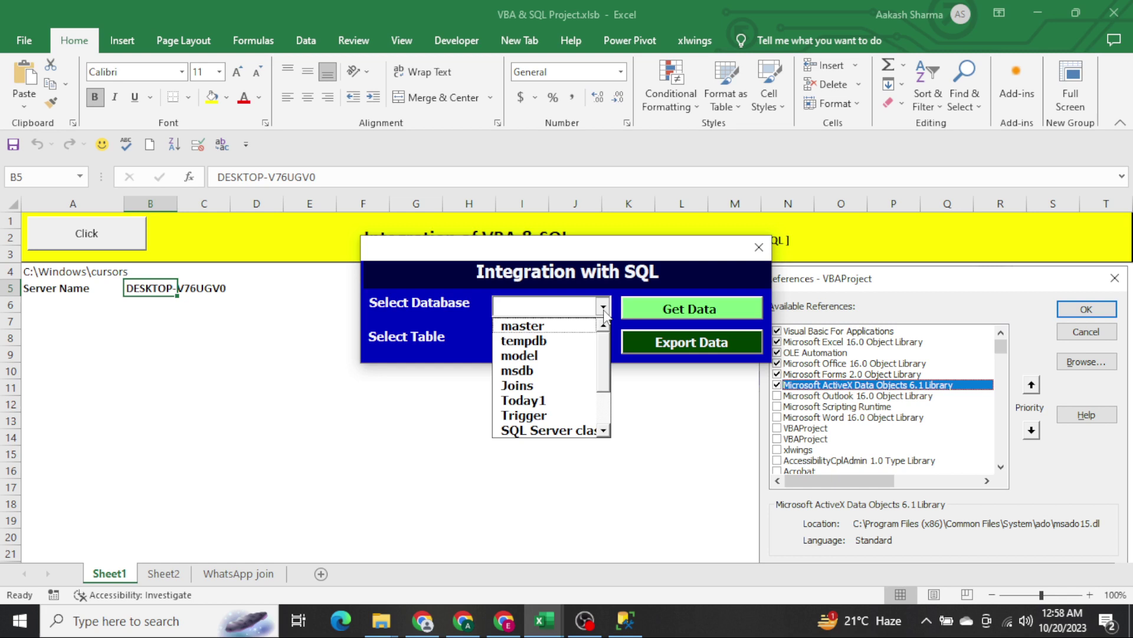
pyautogui.click(541, 401)
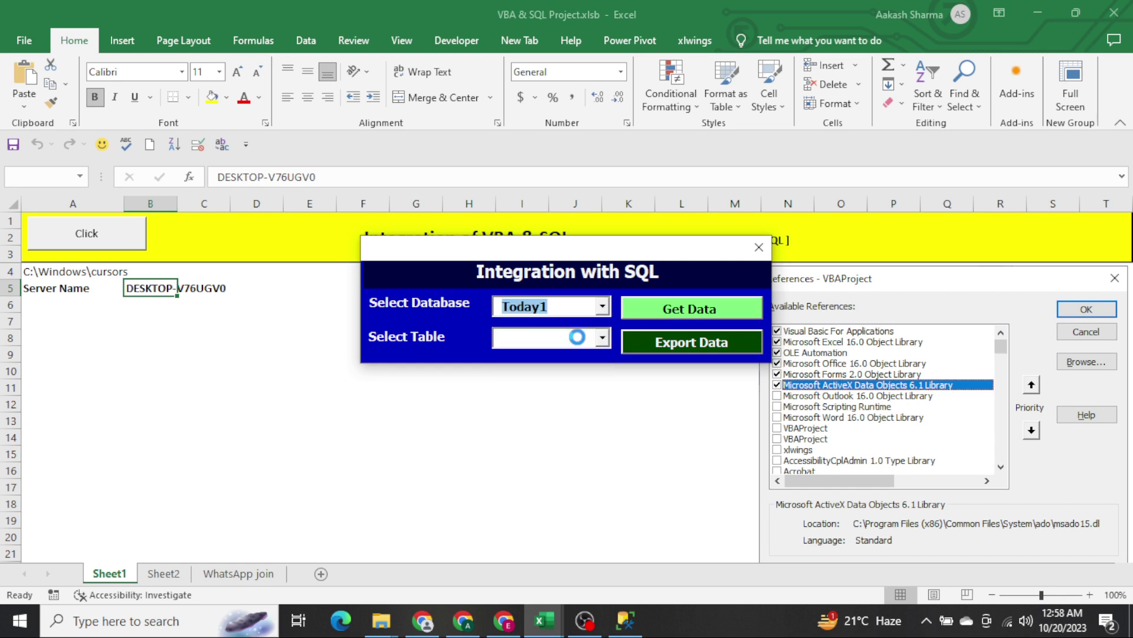
pyautogui.click(602, 338)
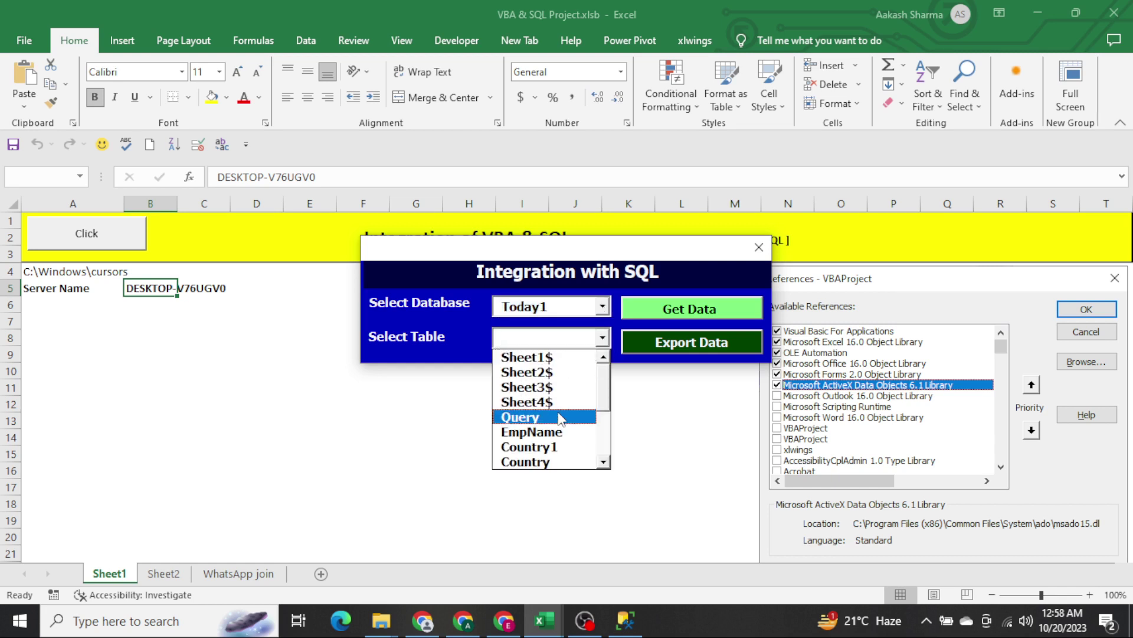
pyautogui.click(539, 400)
pyautogui.click(684, 309)
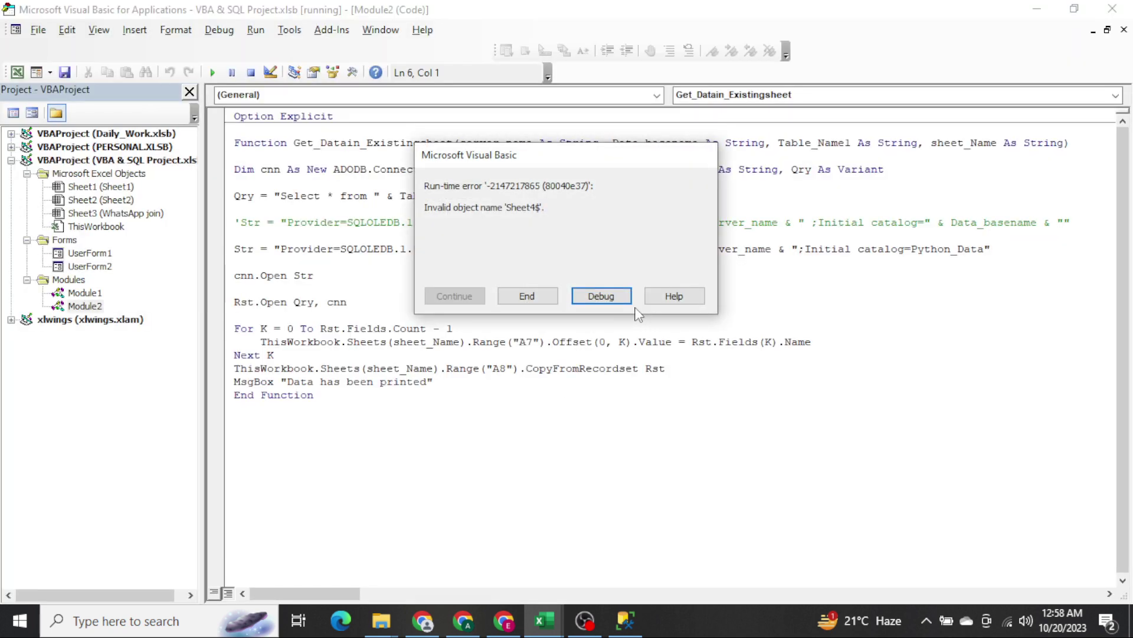
# Reset the failed run and delete the hardcoded Python_Data catalog name from the connection string.
pyautogui.click(618, 297)
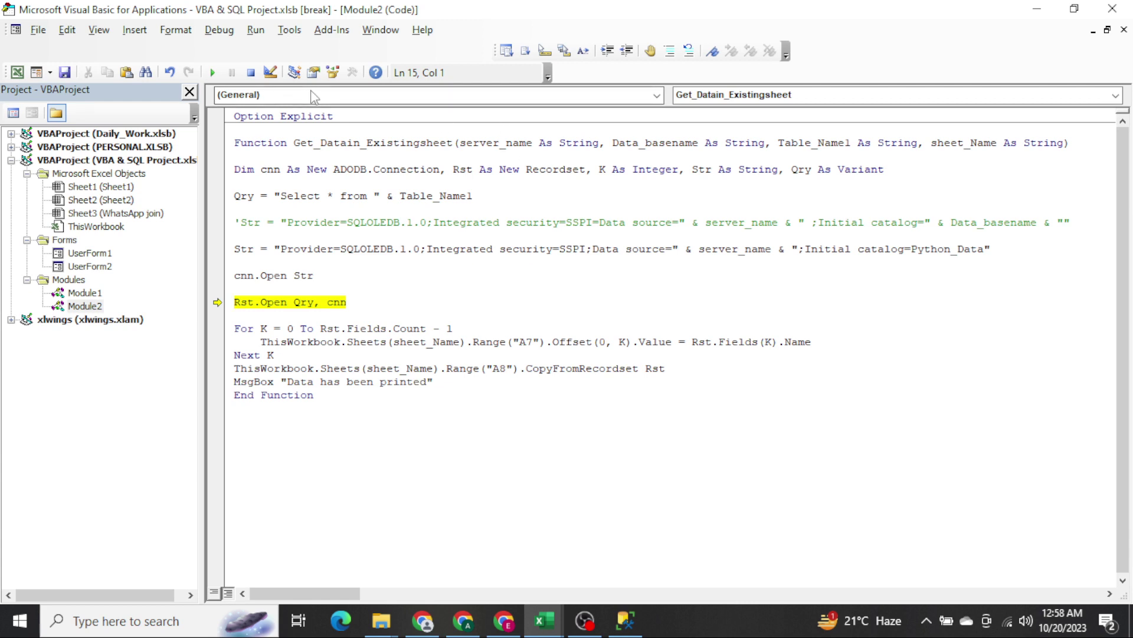
pyautogui.click(250, 73)
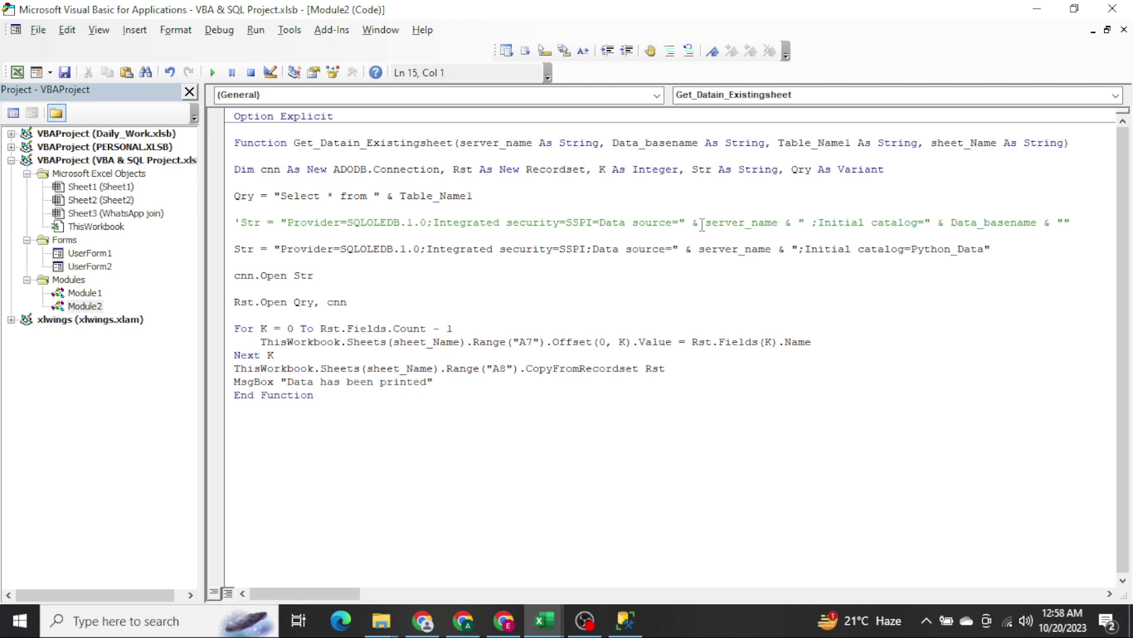
pyautogui.click(919, 248)
pyautogui.doubleClick(922, 249)
pyautogui.hotkey('shift', 'Right')
pyautogui.press('Delete')
# Insert '& Data_basename & "' so Initial catalog uses the chosen database.
pyautogui.write('&')
pyautogui.hotkey('ctrl', 'space')
pyautogui.write('dat')
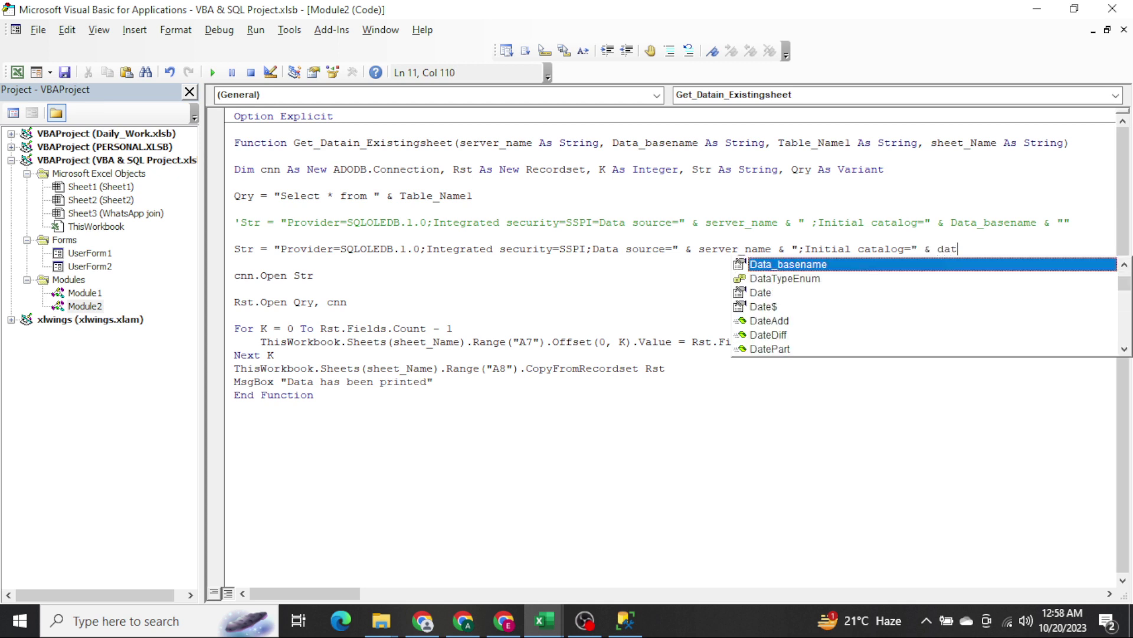
pyautogui.press('Tab')
pyautogui.hotkey('ctrl', 'shift', 'Left')
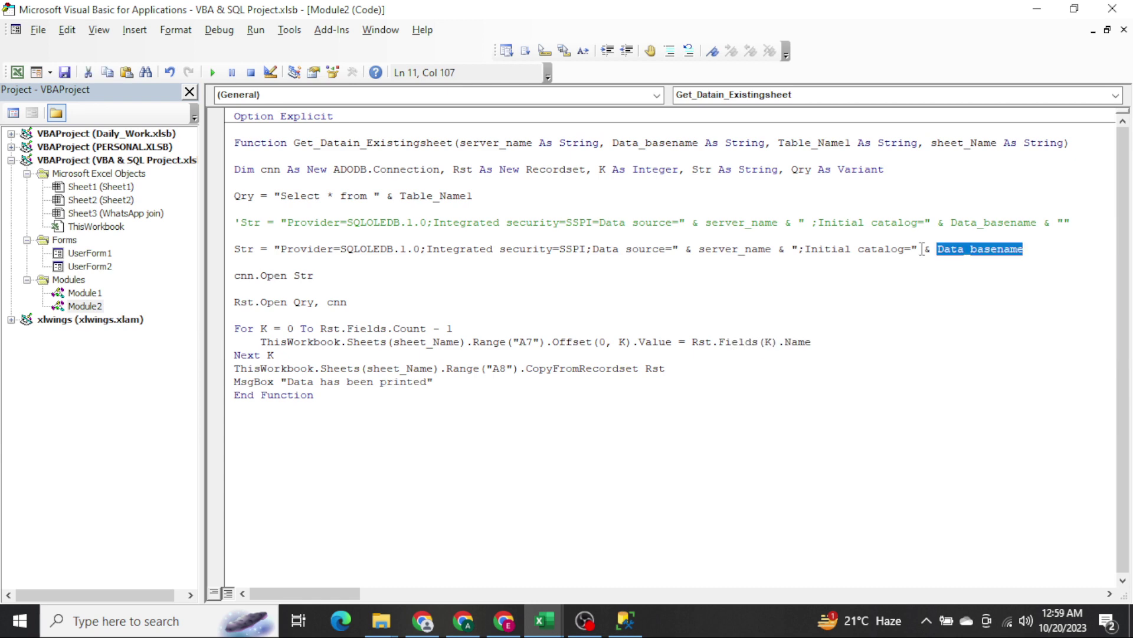
pyautogui.press('End')
pyautogui.write('&"')
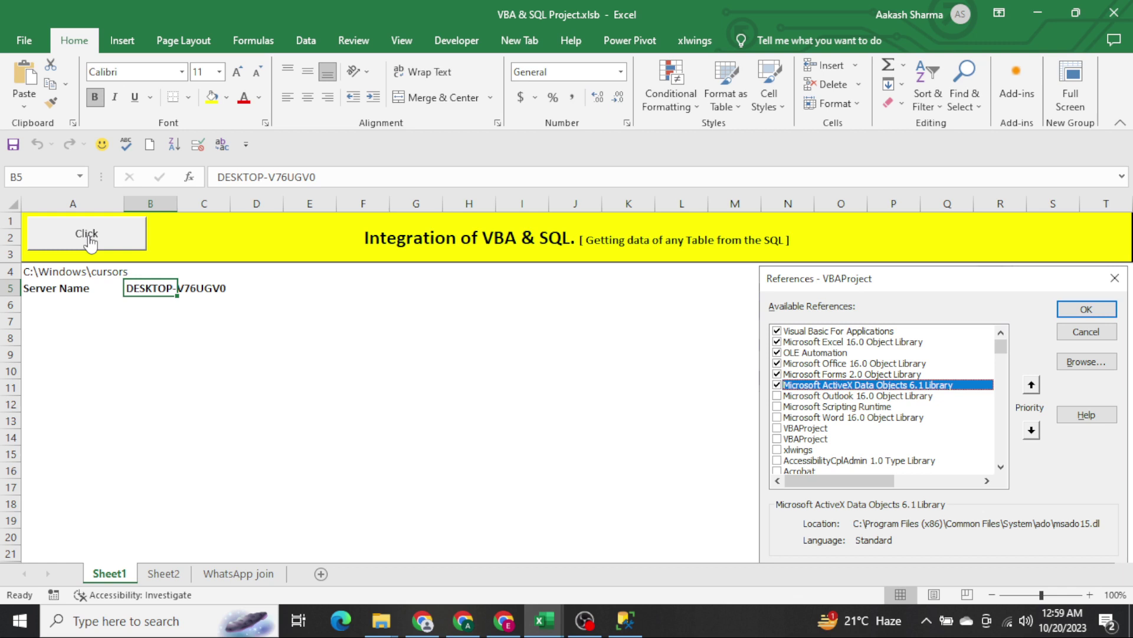
# Test-fetch the Trigger database's Phone_No and Date_1 tables into the sheet.
pyautogui.click(89, 242)
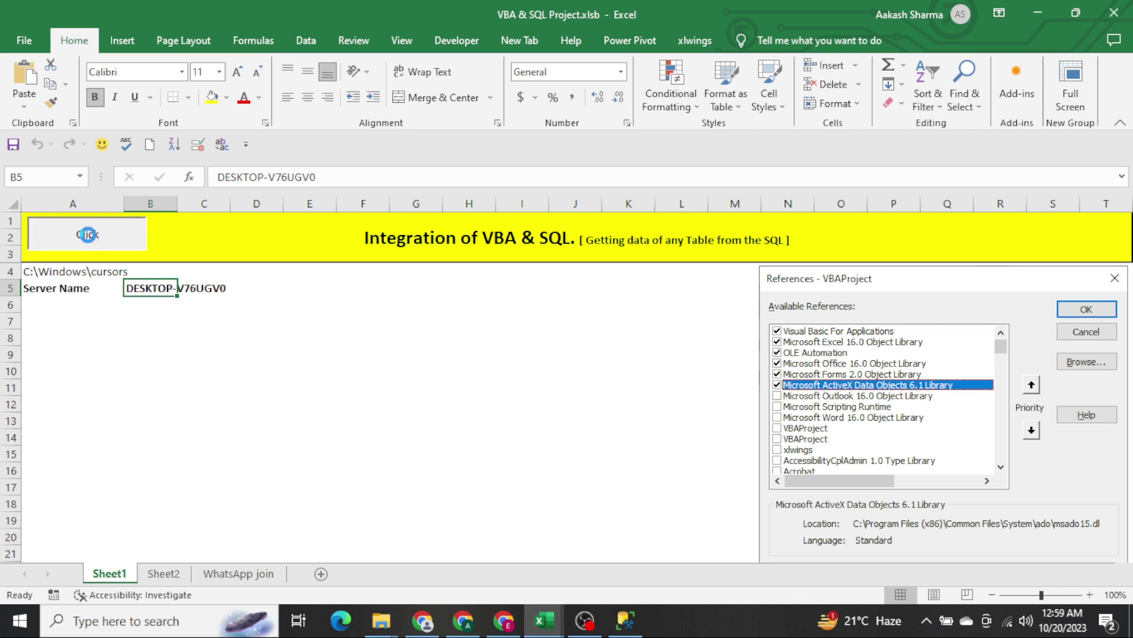
pyautogui.click(604, 309)
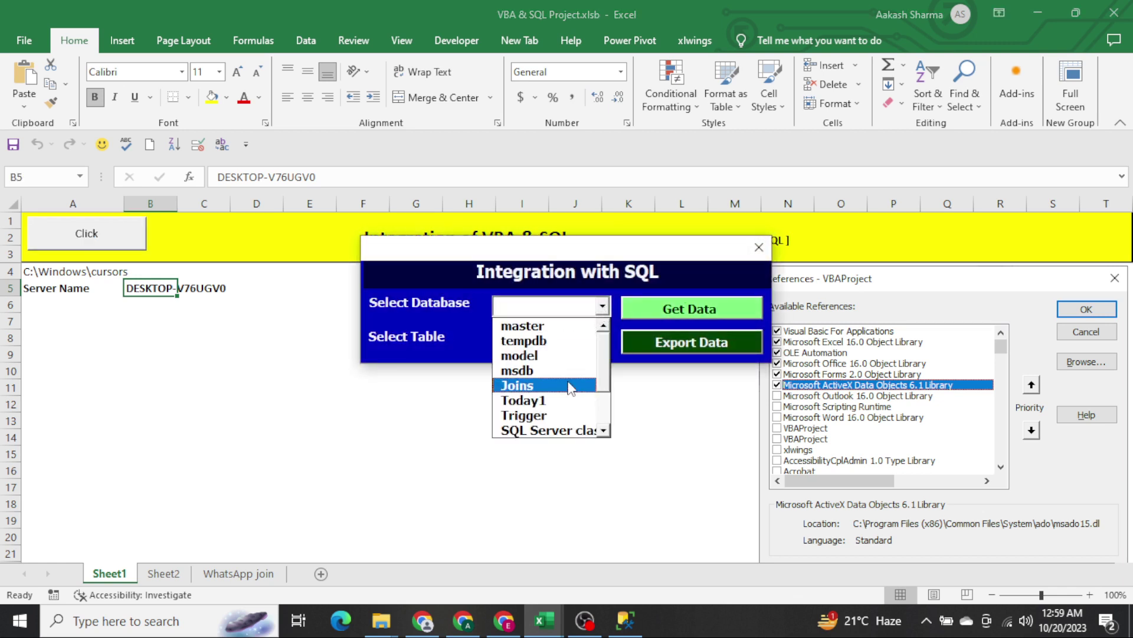
pyautogui.click(549, 415)
pyautogui.click(566, 333)
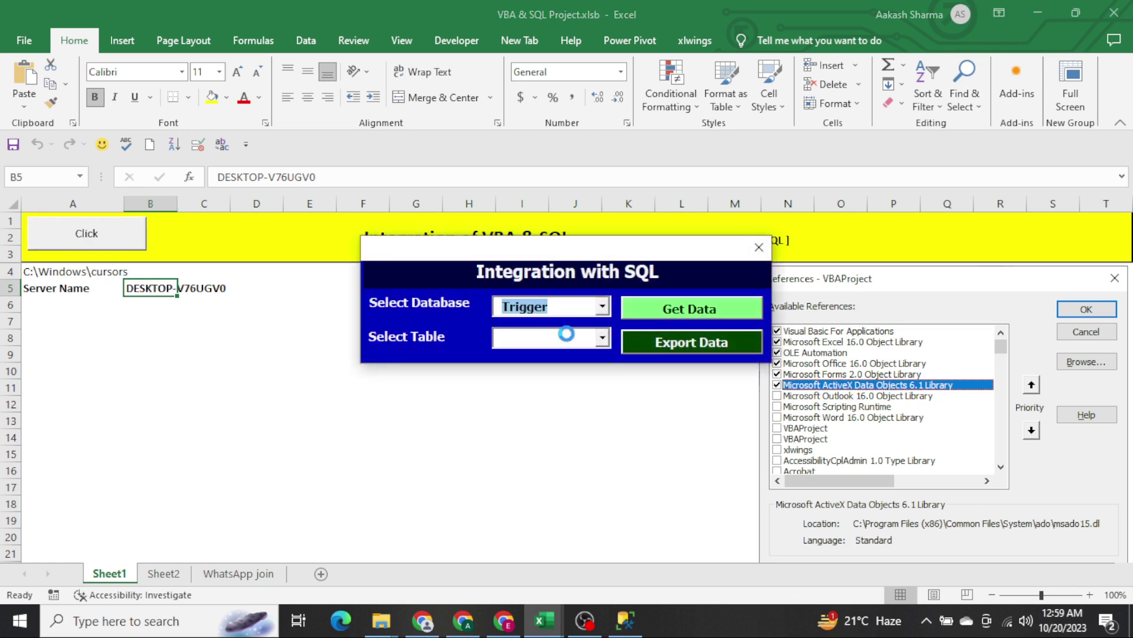
pyautogui.click(602, 338)
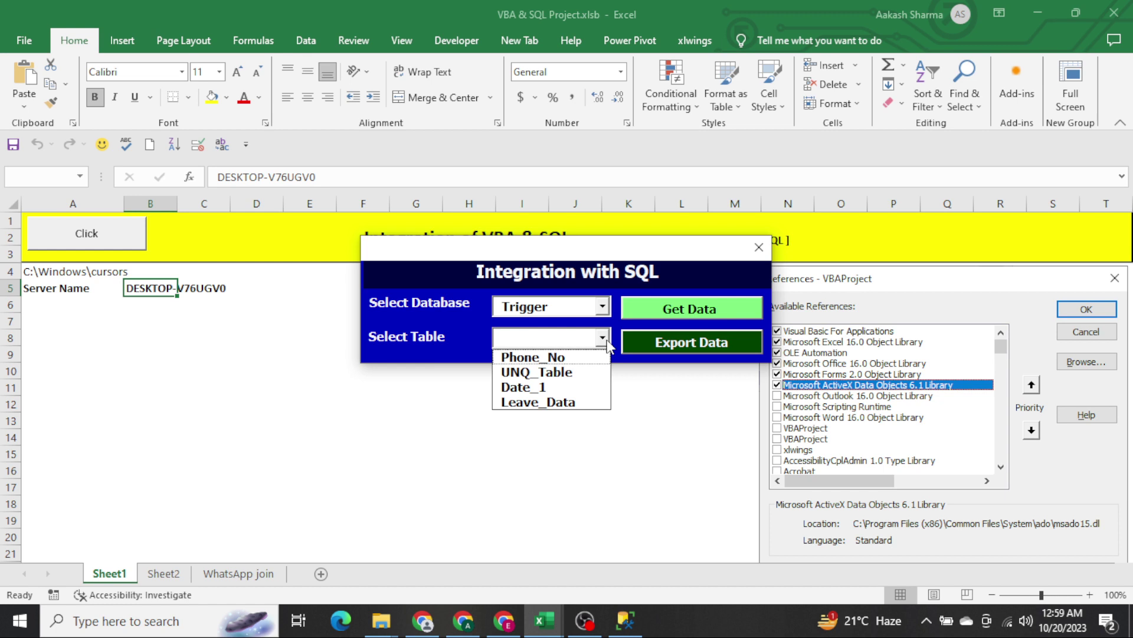
pyautogui.click(520, 357)
pyautogui.click(661, 308)
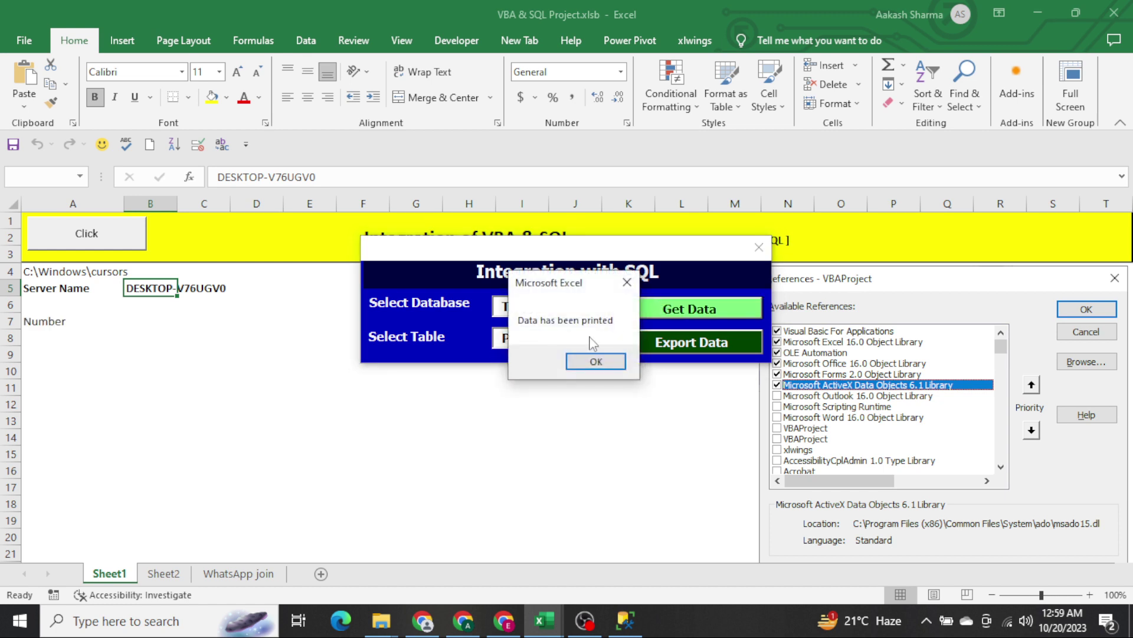
pyautogui.click(590, 358)
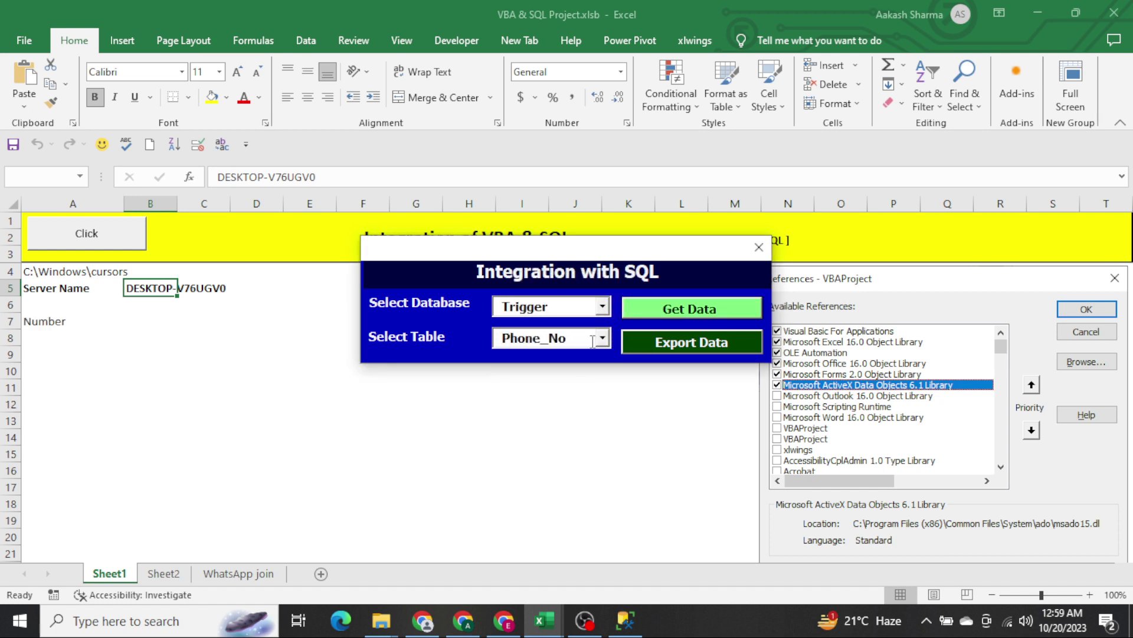
pyautogui.click(602, 338)
pyautogui.click(574, 388)
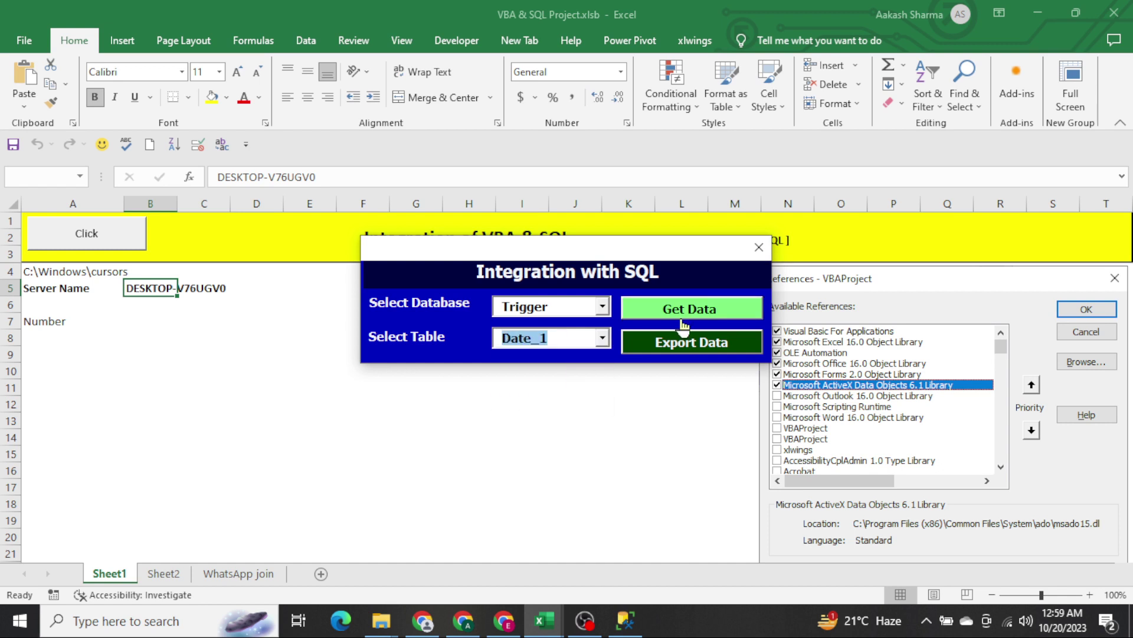
pyautogui.click(712, 308)
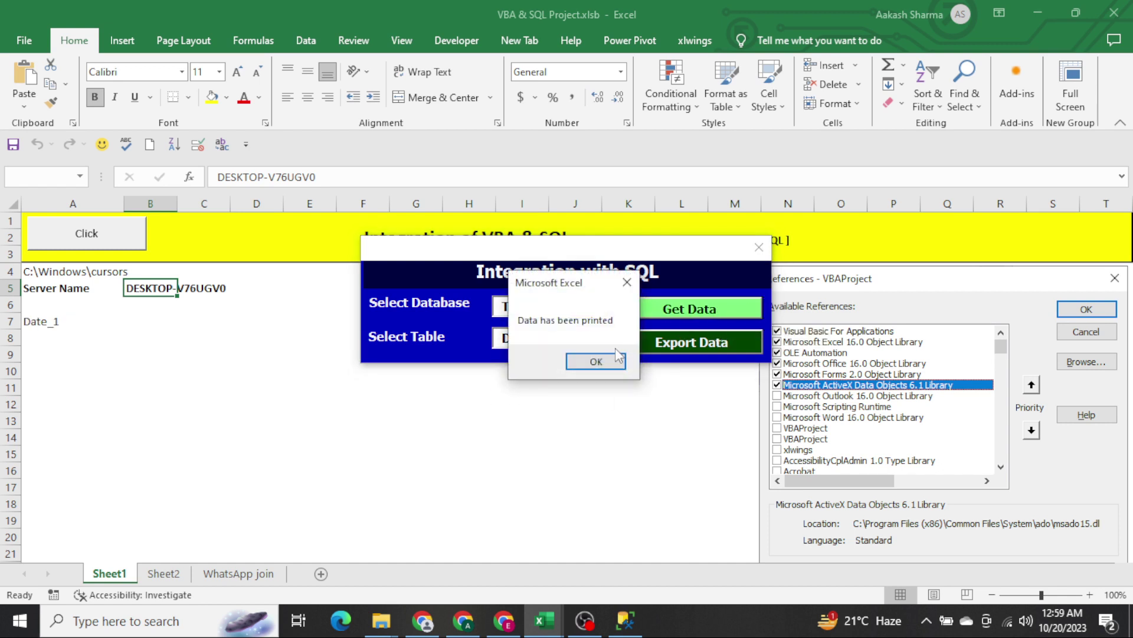
pyautogui.click(595, 362)
# Load the Masterdata table from the Wild_card_in database, then close the SQL form.
pyautogui.click(598, 313)
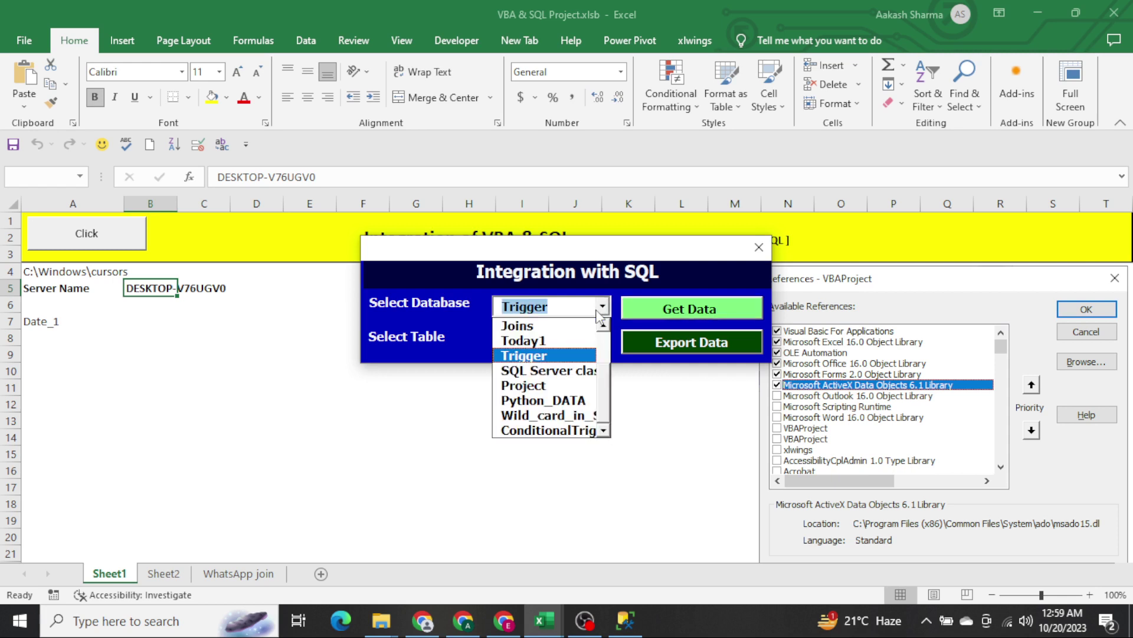
pyautogui.click(569, 416)
pyautogui.click(570, 341)
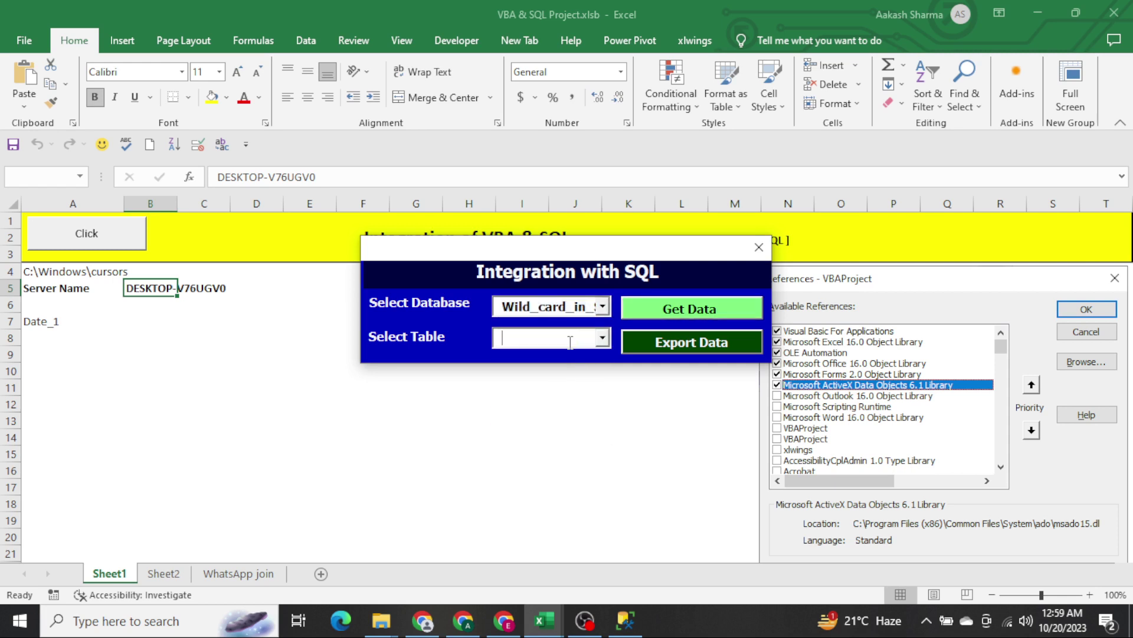
pyautogui.click(602, 338)
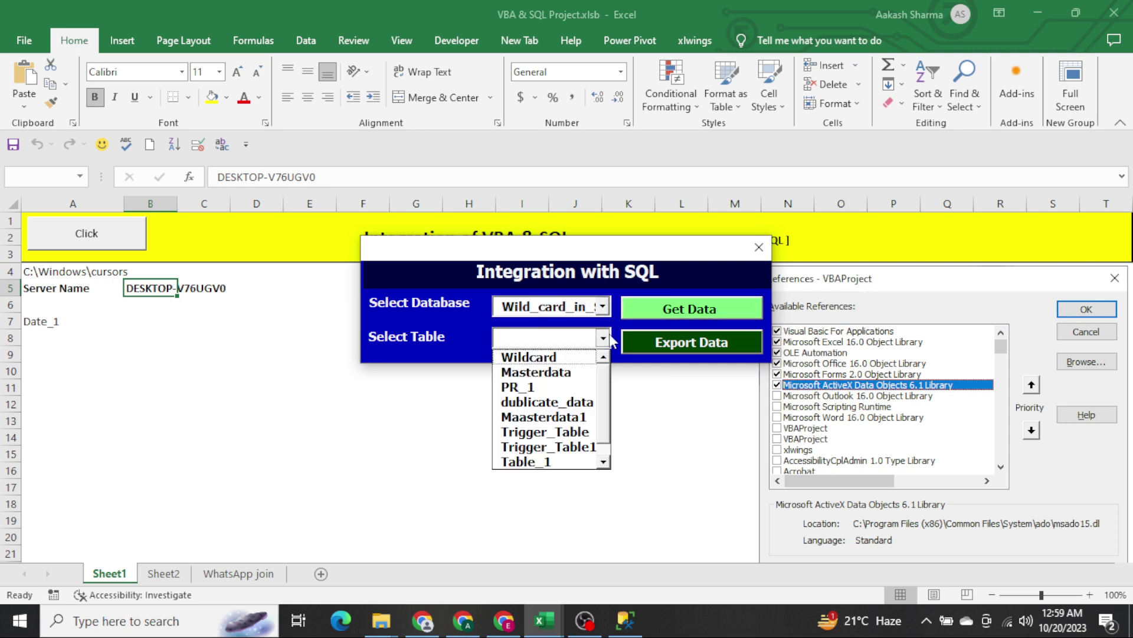
pyautogui.click(572, 372)
pyautogui.click(671, 316)
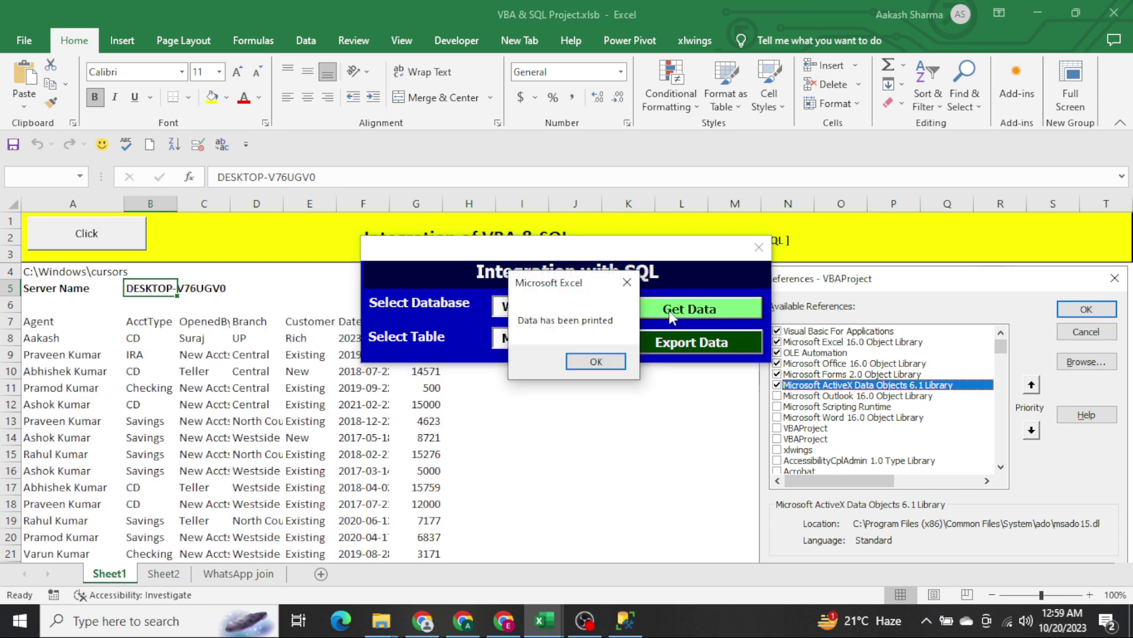
pyautogui.click(593, 361)
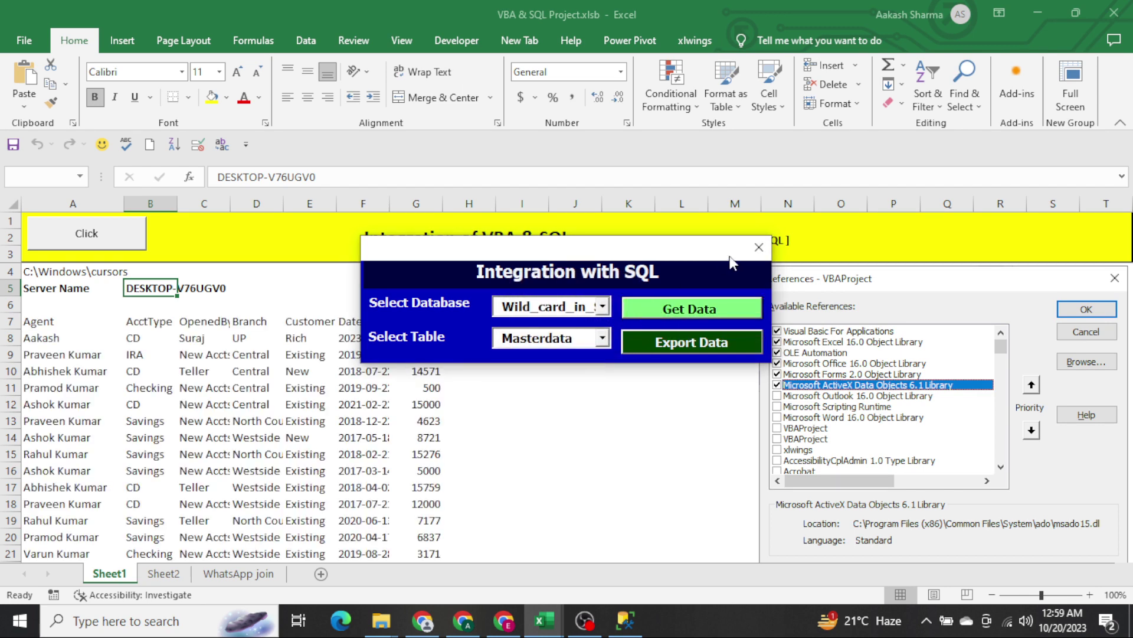
pyautogui.click(759, 247)
# Select and clear the previously loaded data starting at row 7.
pyautogui.click(489, 334)
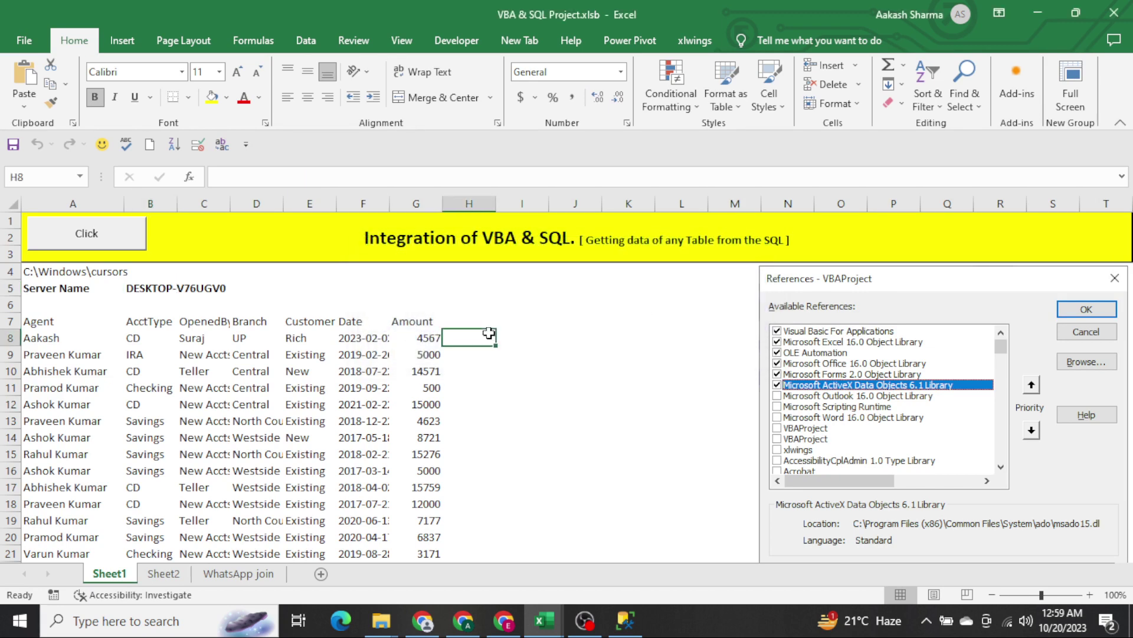
pyautogui.press('Home')
pyautogui.press('Up')
pyautogui.hotkey('ctrl', 'shift', 'Right')
pyautogui.hotkey('ctrl', 'shift', 'Down')
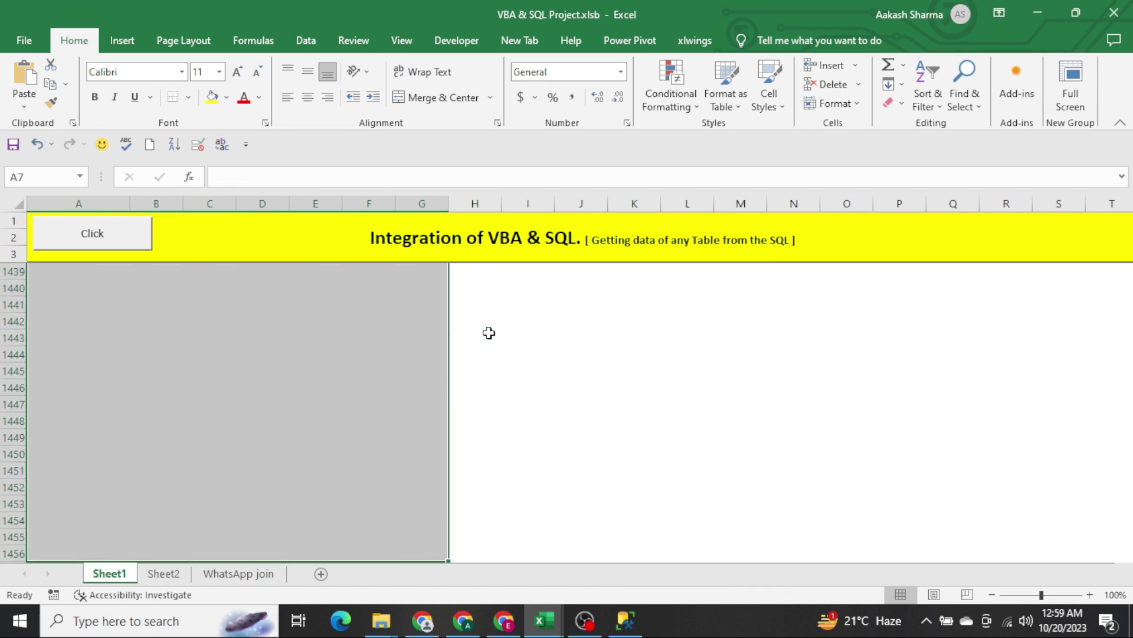
pyautogui.hotkey('ctrl', 'Home')
pyautogui.press('Down')
# Load the Savings$ table from the Python_DATA database and close the SQL form.
pyautogui.click(99, 223)
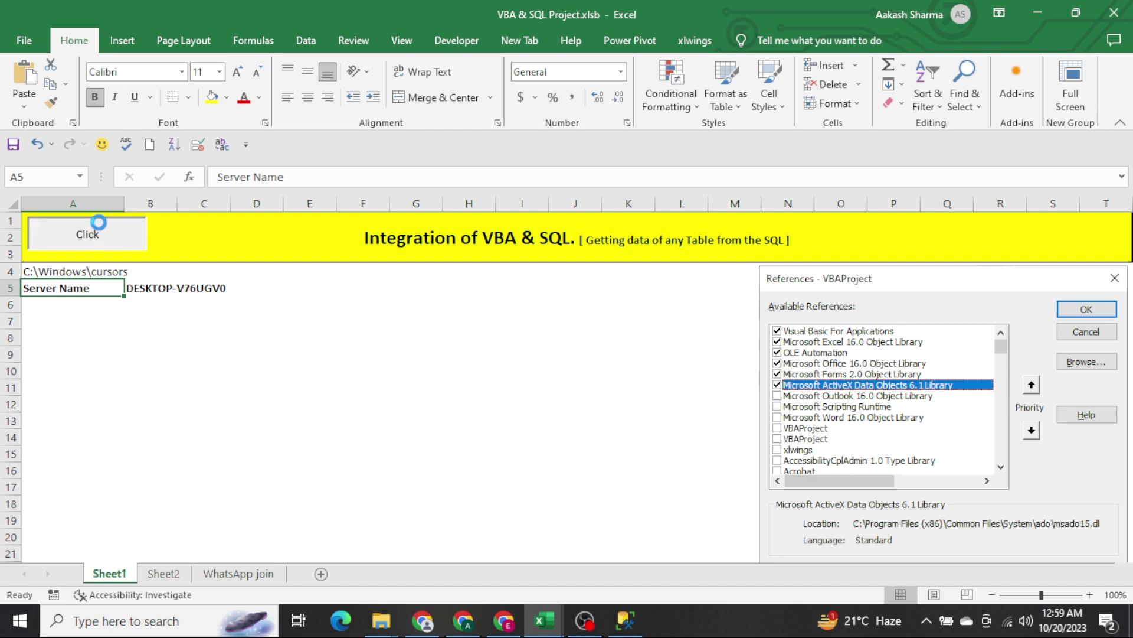
pyautogui.click(602, 306)
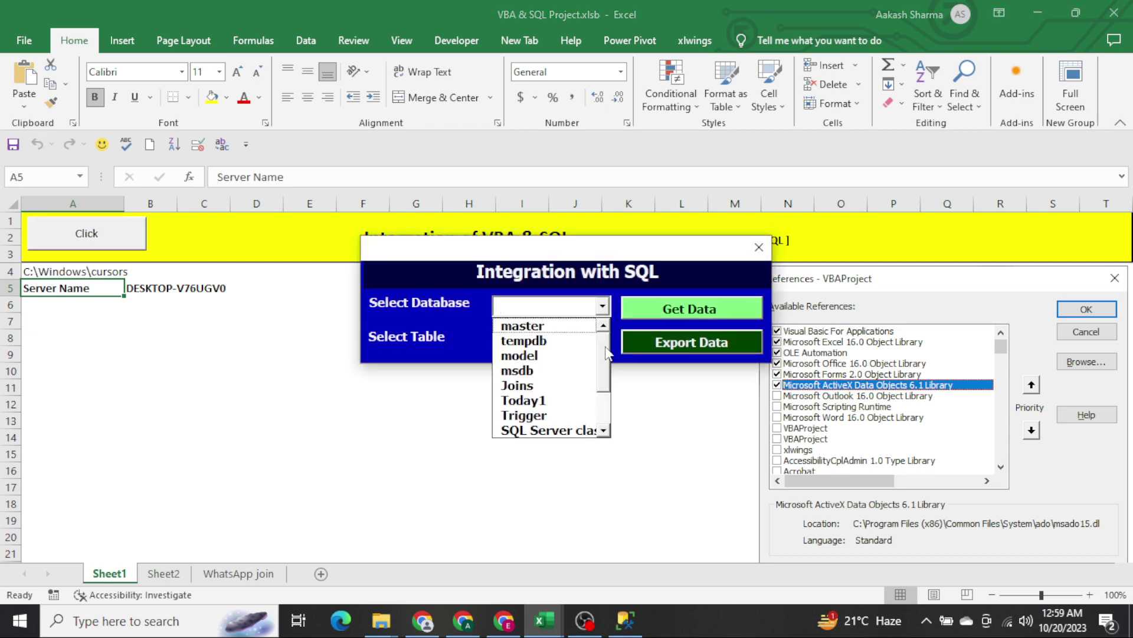
pyautogui.moveTo(608, 354); pyautogui.dragTo(607, 387)
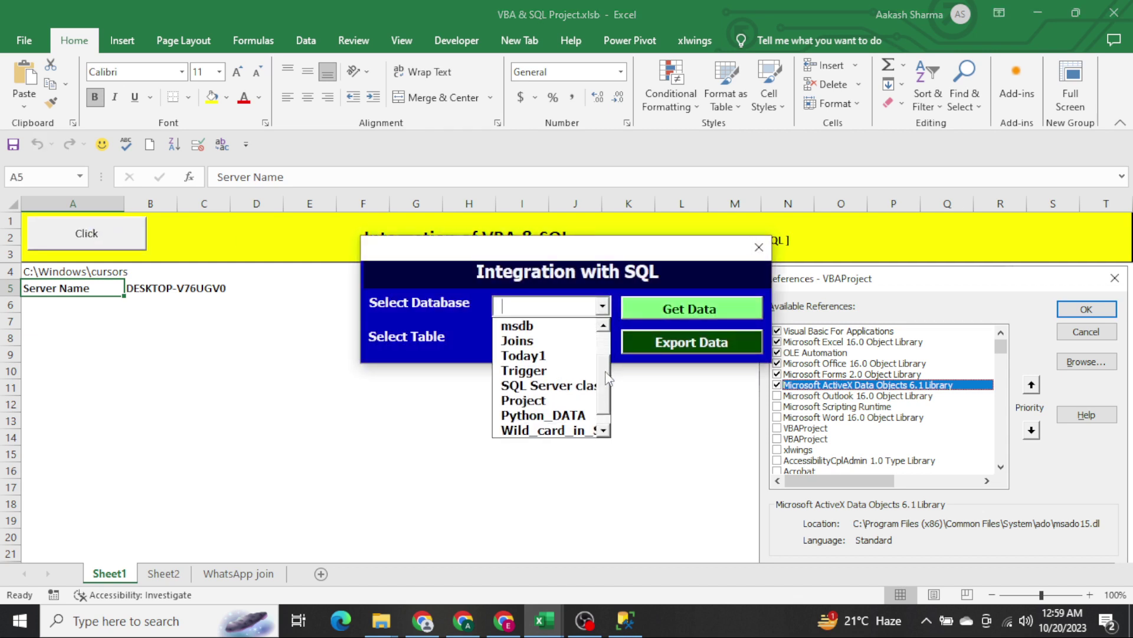
pyautogui.click(580, 416)
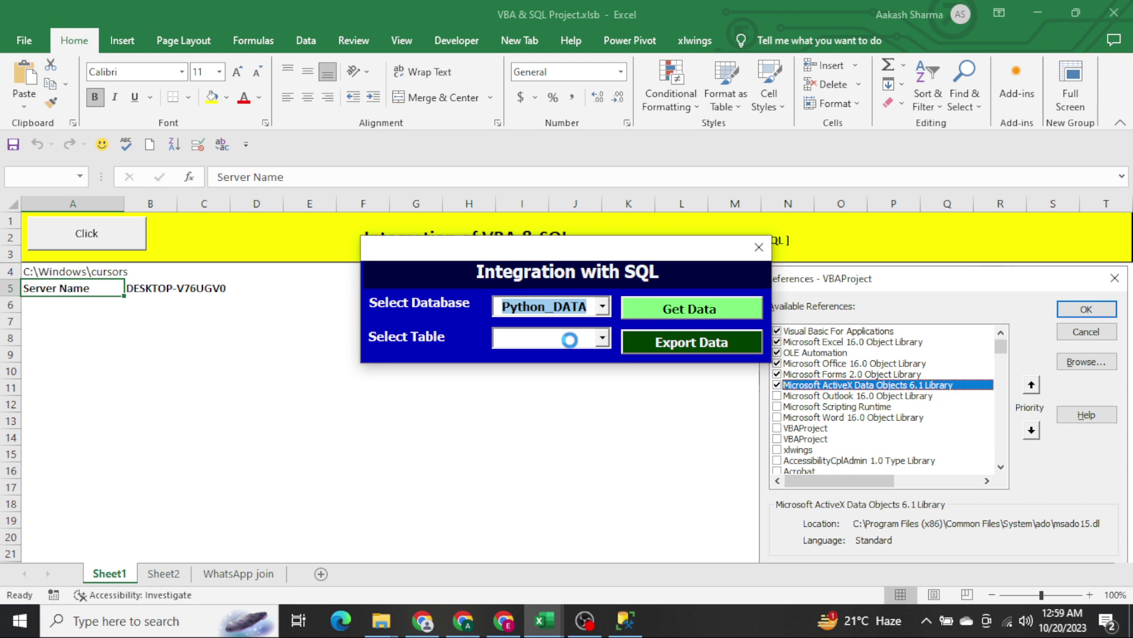
pyautogui.click(603, 338)
pyautogui.click(589, 373)
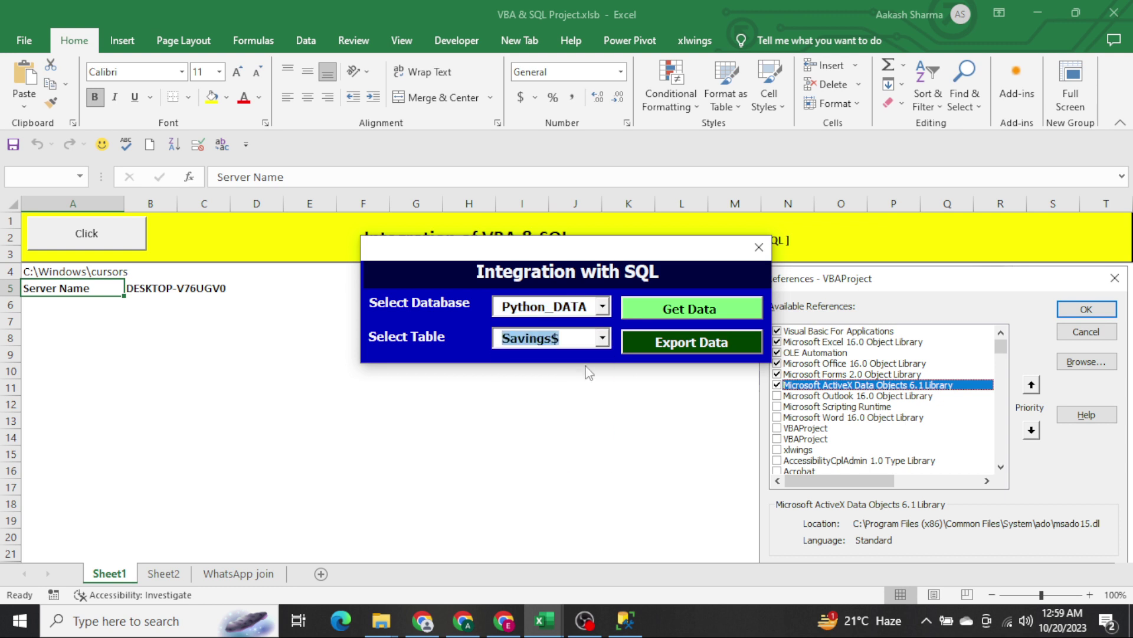
pyautogui.click(694, 301)
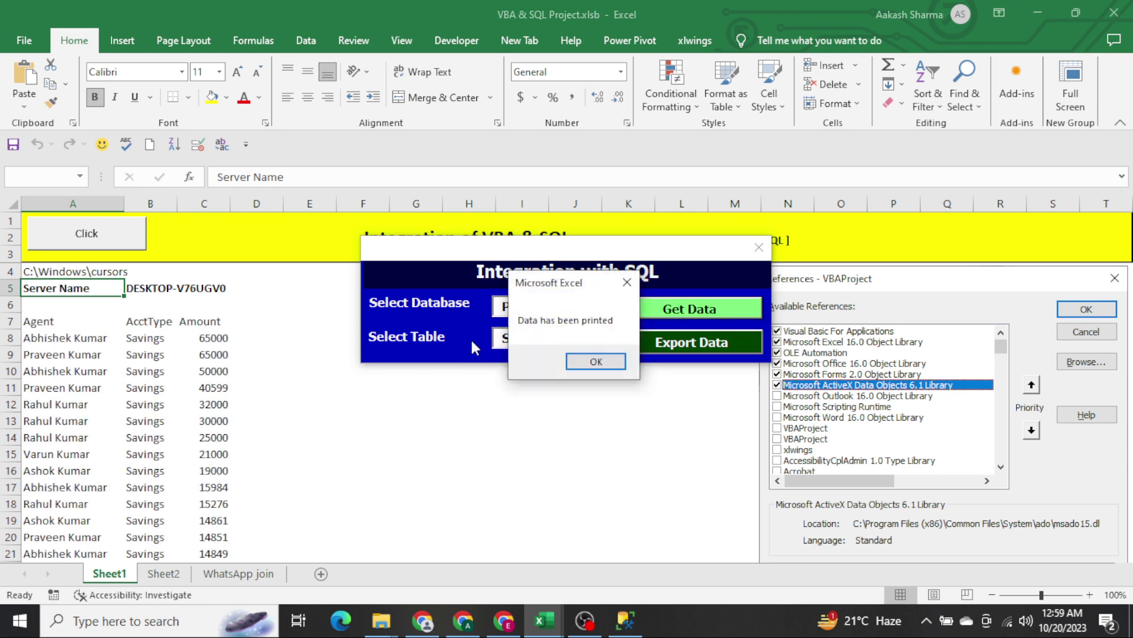
pyautogui.click(593, 363)
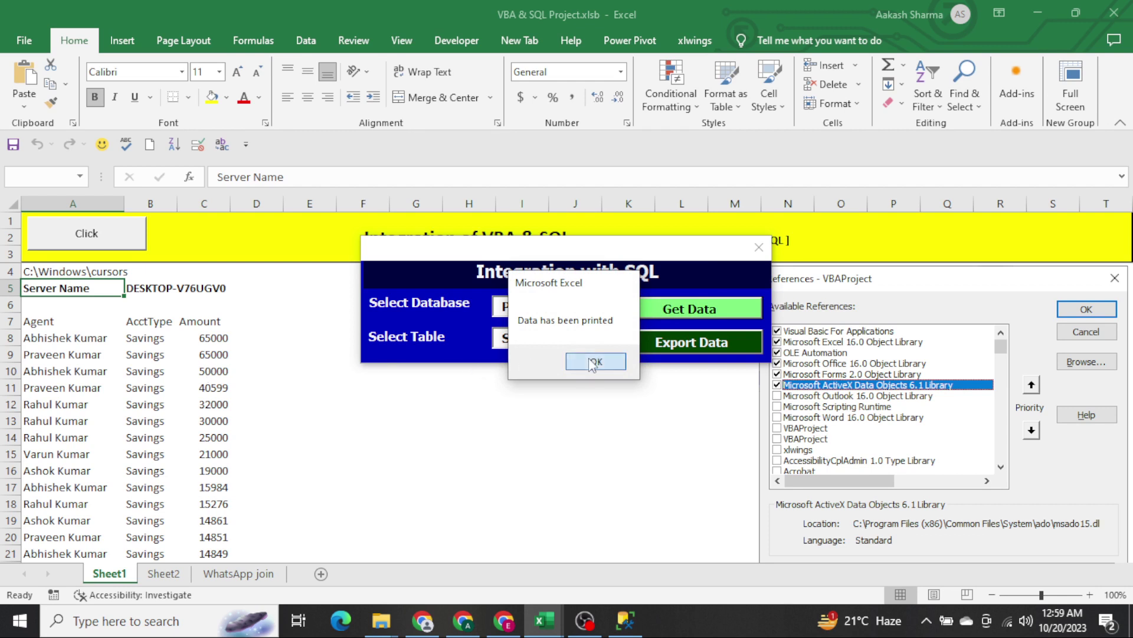
pyautogui.click(759, 248)
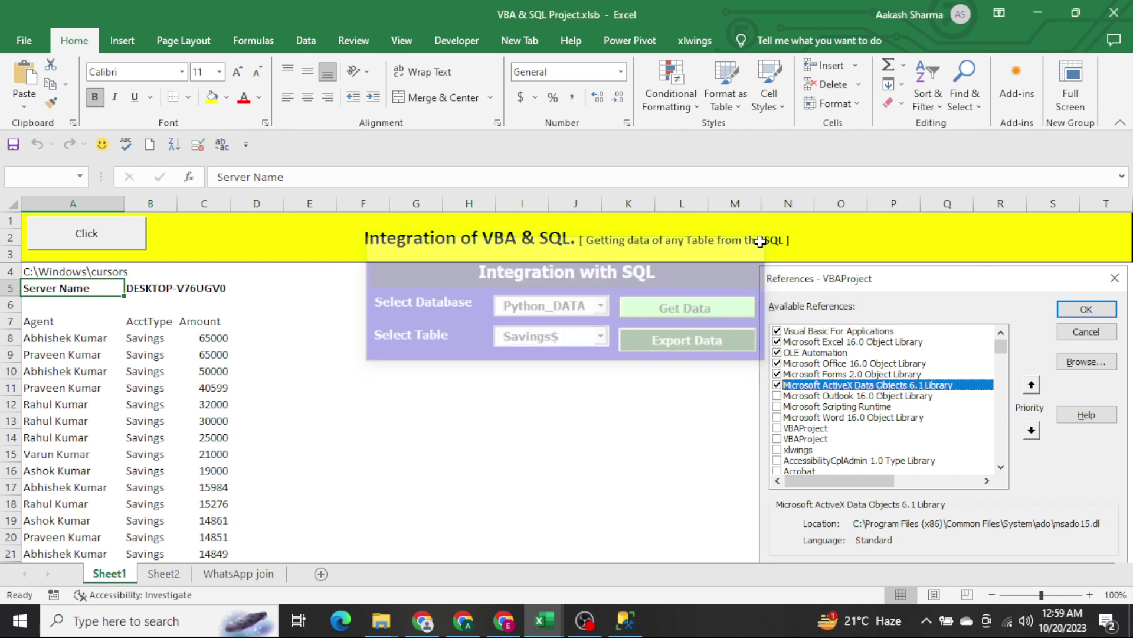
# Check the loaded Agent/AcctType/Amount table reaches row 202, then return to the VBA editor.
pyautogui.click(245, 317)
pyautogui.press('Left')
pyautogui.hotkey('ctrl', 'Left')
pyautogui.hotkey('ctrl', 'shift', 'Right')
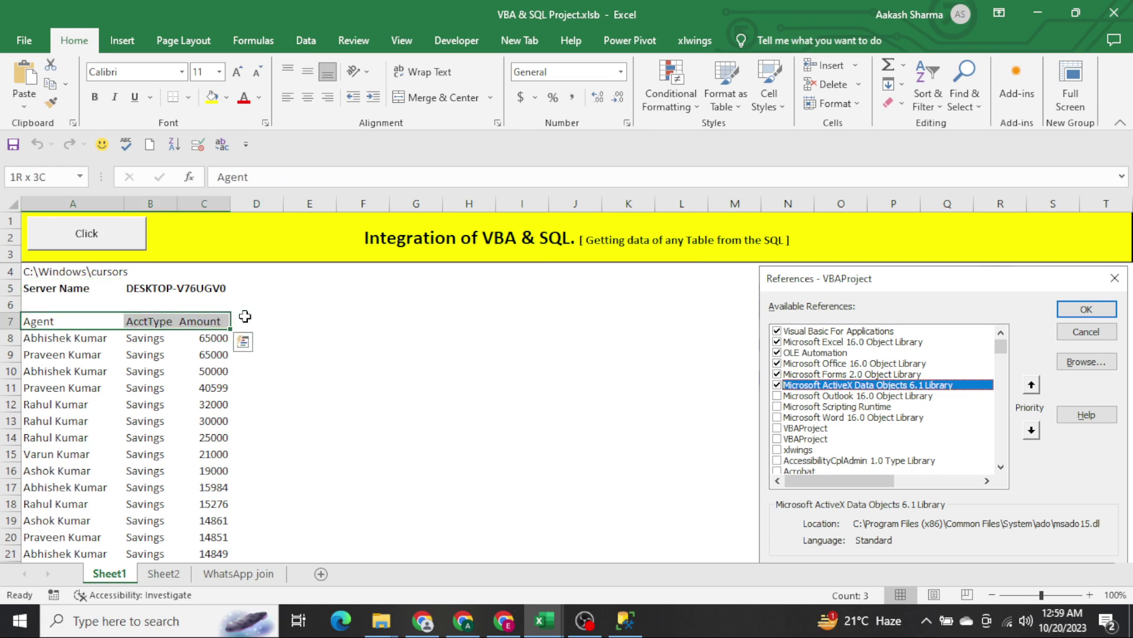
pyautogui.hotkey('ctrl', 'shift', 'Down')
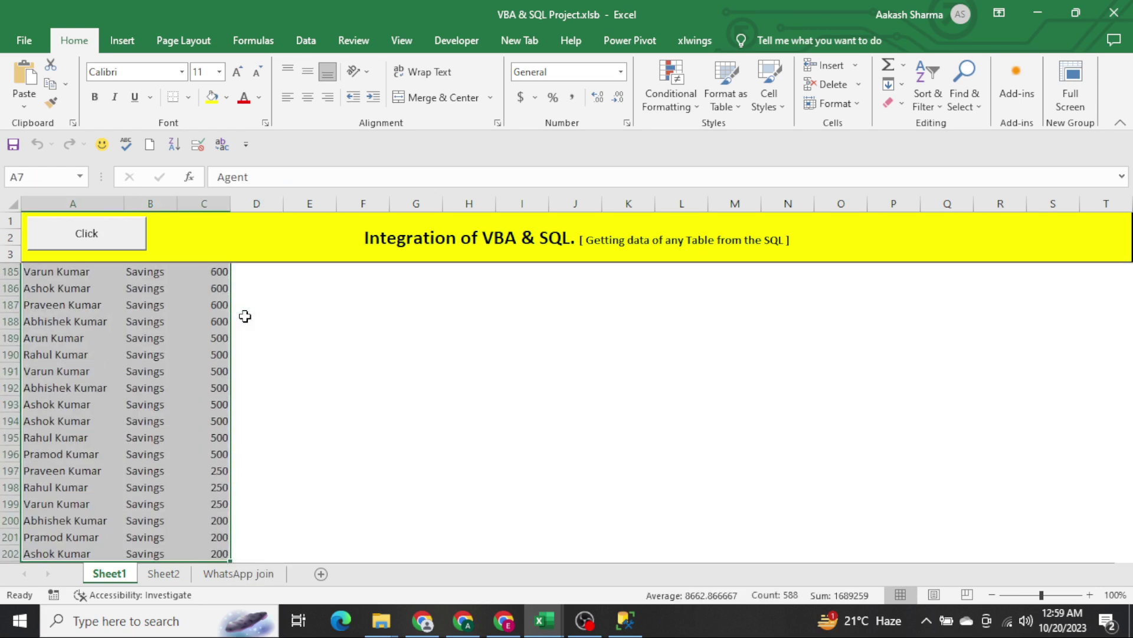
pyautogui.press('Up')
pyautogui.press('Down')
pyautogui.press('Down')
pyautogui.press('Up')
pyautogui.hotkey('ctrl', 'shift', 'Right')
pyautogui.hotkey('ctrl', 'shift', 'Down')
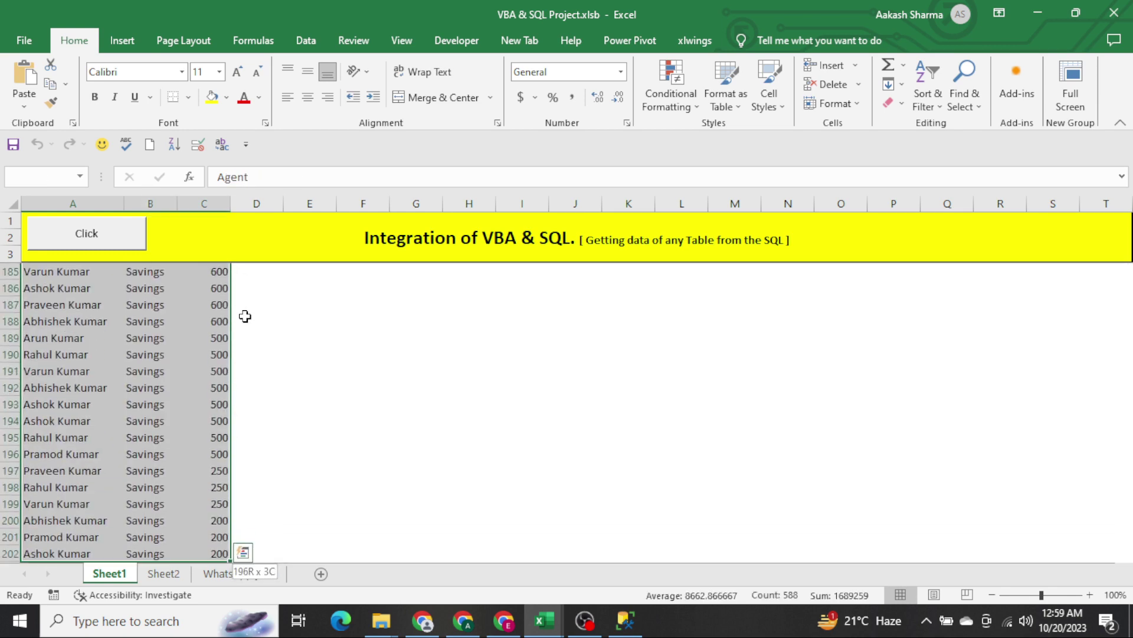
pyautogui.press('Up')
pyautogui.press('Up')
pyautogui.press('Up')
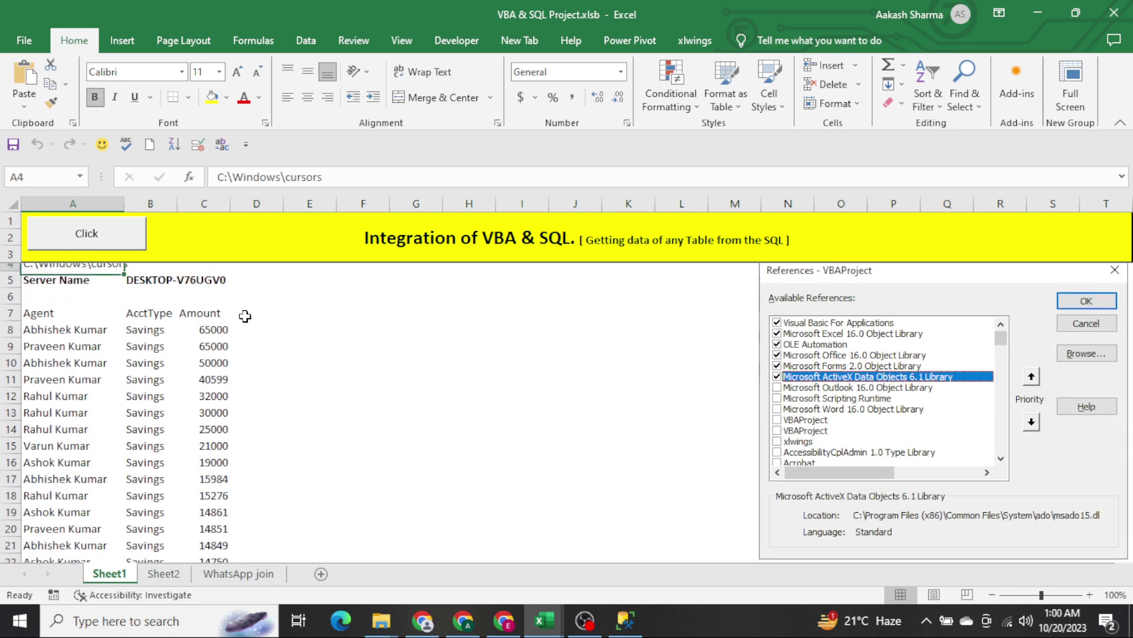
pyautogui.press('Down')
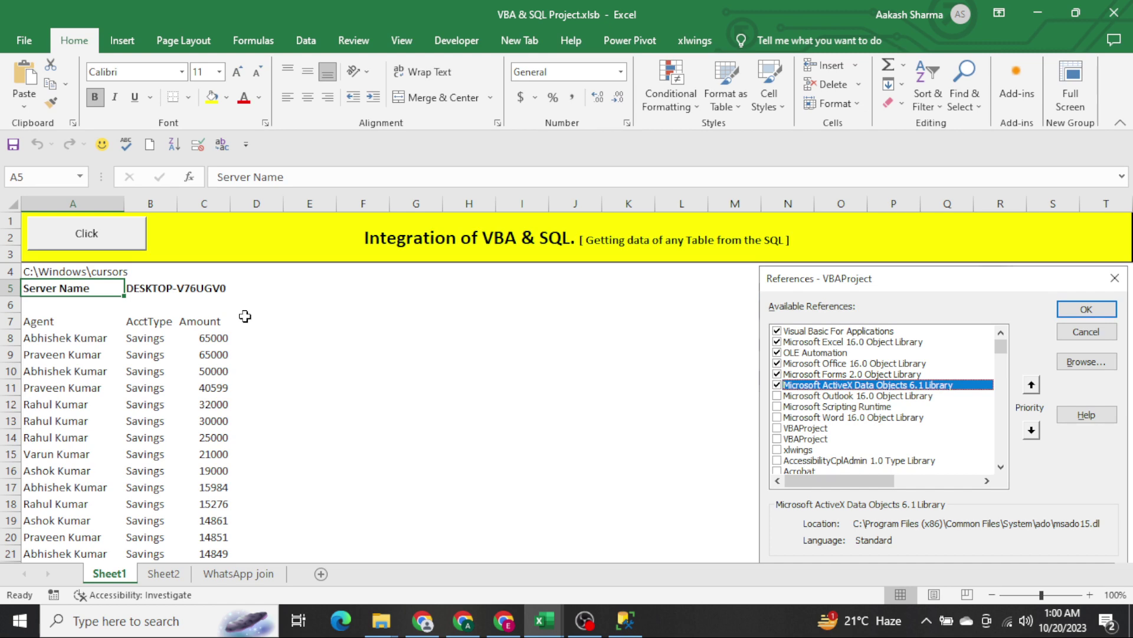
pyautogui.hotkey('alt', 'F11')
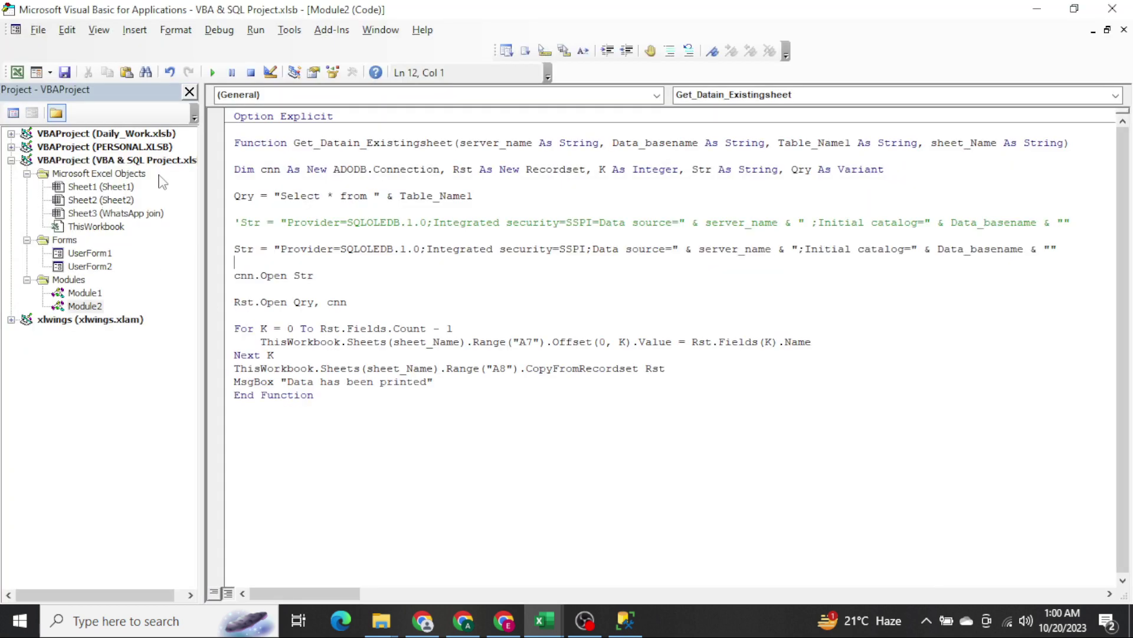
# Copy Get_Datain_Existingsheet and paste a duplicate at the end of Module2.
pyautogui.click(282, 133)
pyautogui.hotkey('shift', 'Down')
pyautogui.hotkey('shift', 'Down')
pyautogui.hotkey('shift', 'Down')
pyautogui.hotkey('shift', 'Down')
pyautogui.hotkey('shift', 'Down')
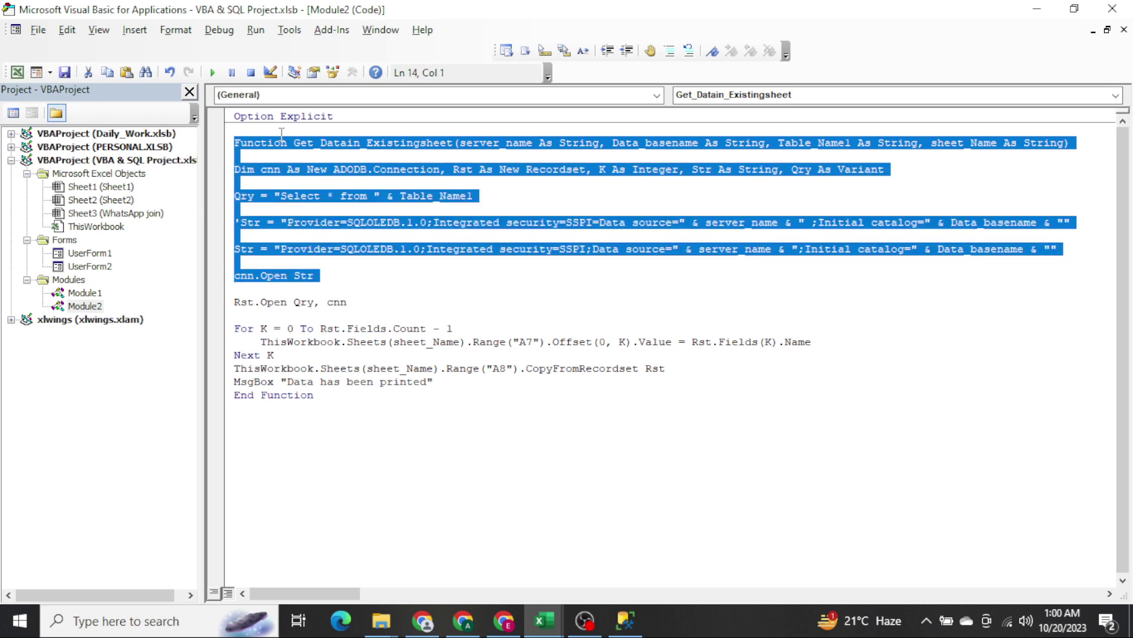
pyautogui.hotkey('shift', 'Down')
pyautogui.hotkey('shift', 'Down')
pyautogui.hotkey('shift', 'Down')
pyautogui.hotkey('ctrl', 'c')
pyautogui.hotkey('ctrl', 'End')
pyautogui.hotkey('ctrl', 'v')
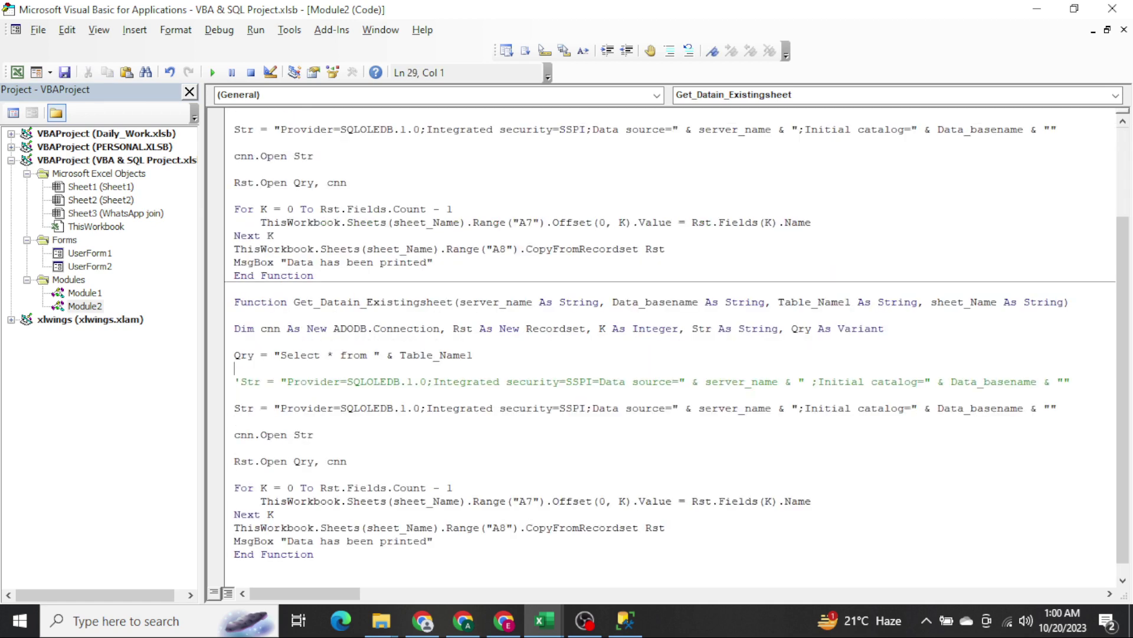
pyautogui.hotkey('ctrl', 'End')
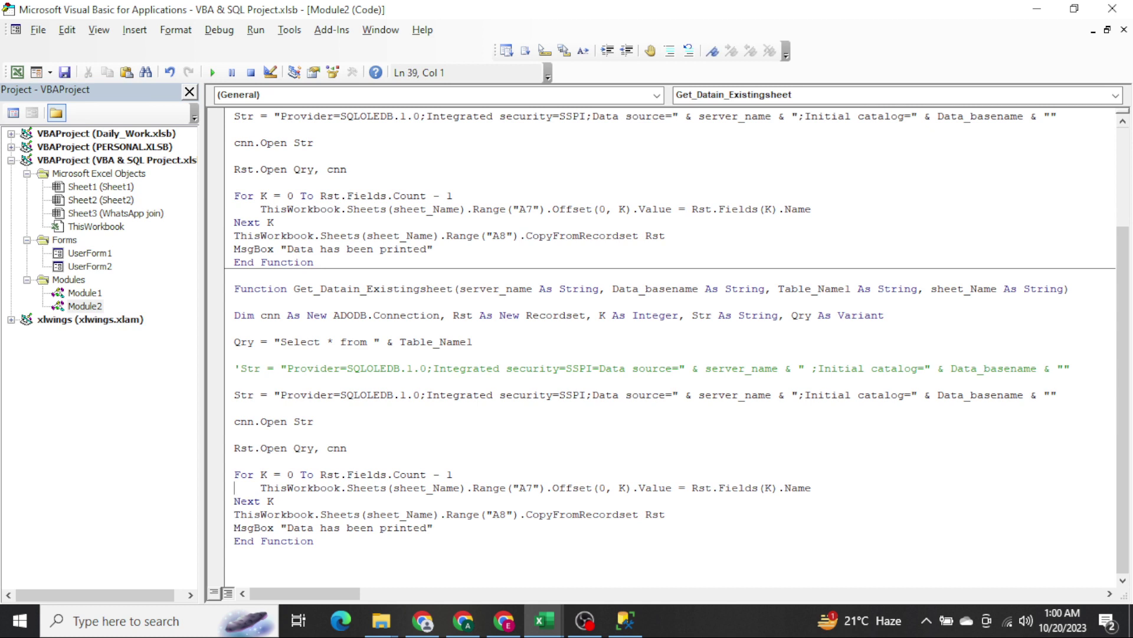
pyautogui.press('Return')
# Declare Wkb As Workbook and add 'Set wkb = Workbooks.Add' before the loop.
pyautogui.press('Up')
pyautogui.press('Up')
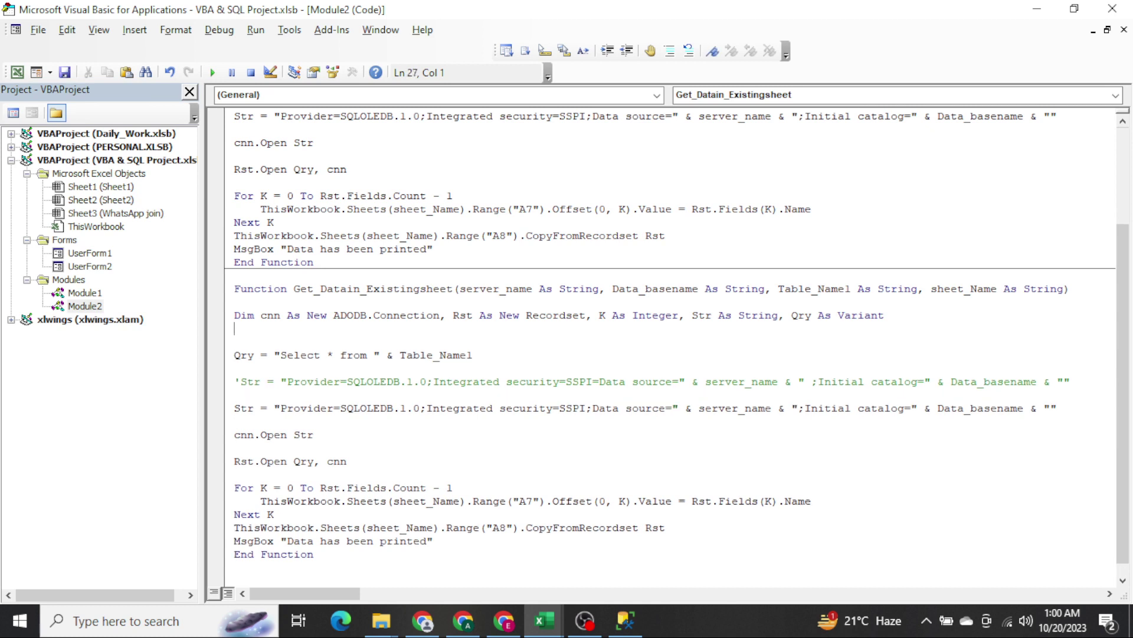
pyautogui.write('Dim Wkb')
pyautogui.write(' as wo')
pyautogui.press('Tab')
pyautogui.press('Down')
pyautogui.press('Down')
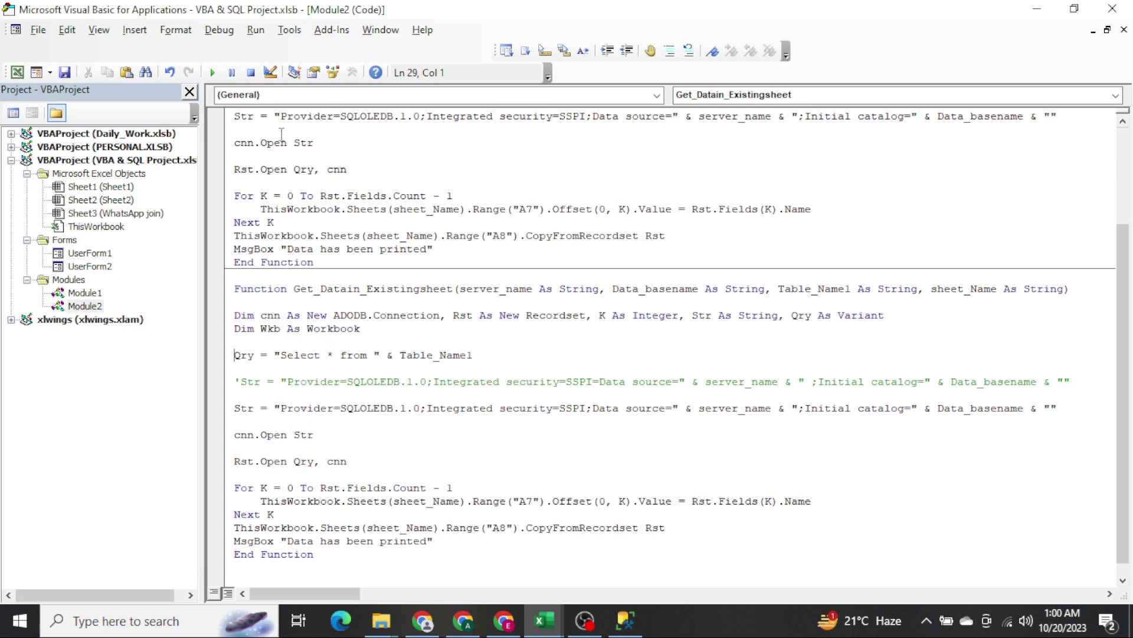
pyautogui.press('Down')
pyautogui.press('Down')
pyautogui.press('Down')
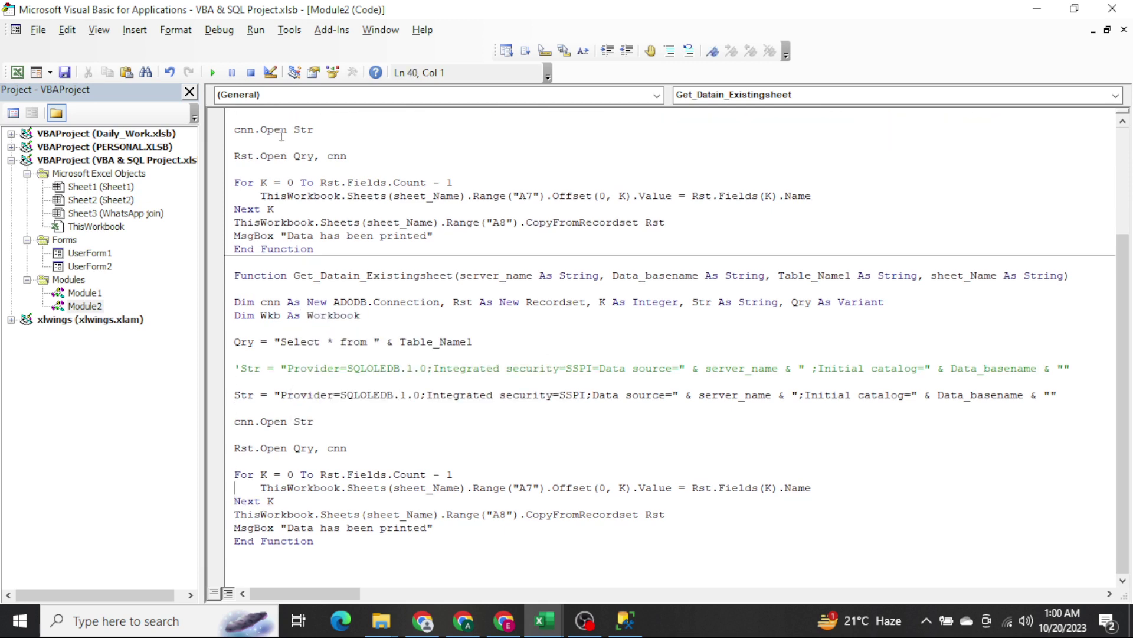
pyautogui.press('Up')
pyautogui.press('Up')
pyautogui.write('set ')
pyautogui.write('wkb=')
pyautogui.write('workbooks.')
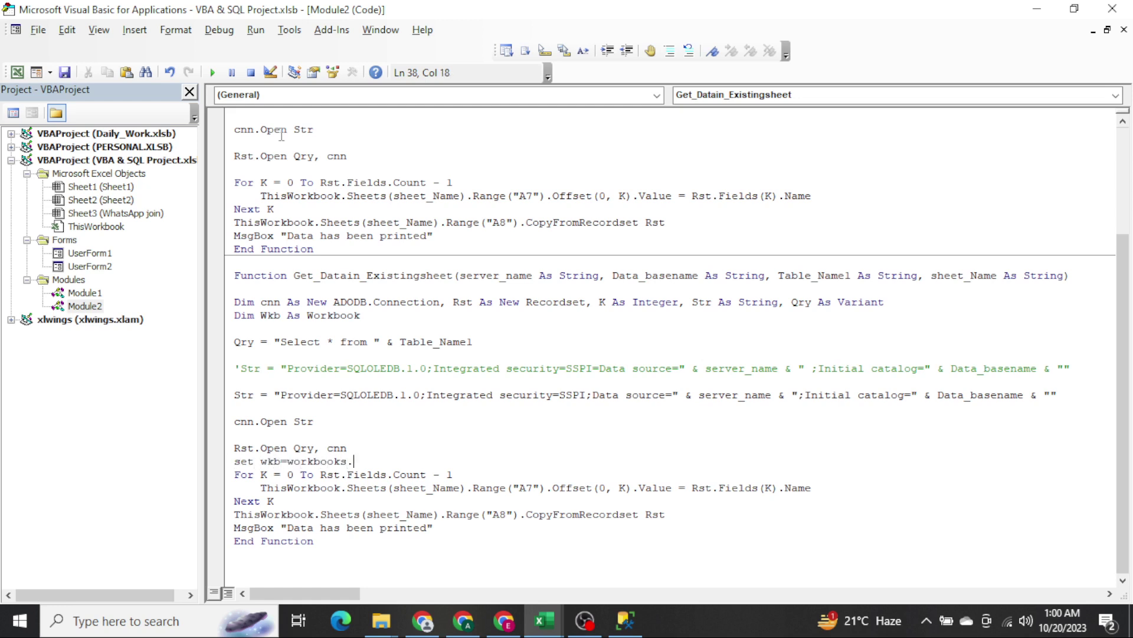
pyautogui.write('ad')
pyautogui.press('Return')
# Strip the ThisWorkbook sheet reference from the header line and change A7 to A1.
pyautogui.hotkey('ctrl', 'shift', 'Right')
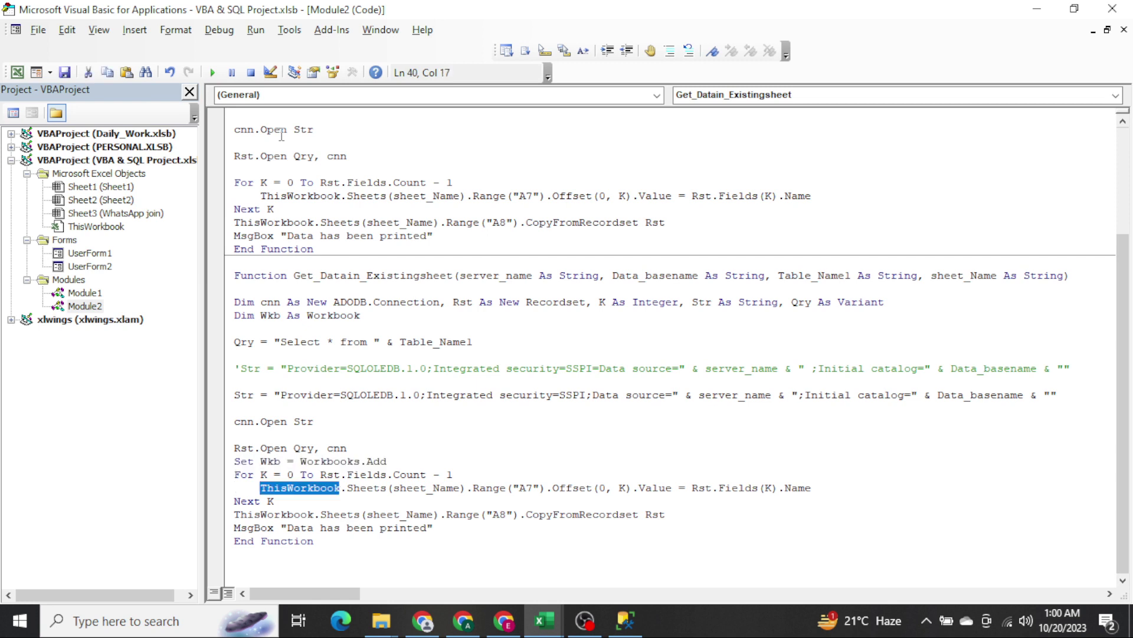
pyautogui.hotkey('ctrl', 'shift', 'Right')
pyautogui.hotkey('ctrl', 'shift', 'Right')
pyautogui.hotkey('ctrl', 'shift', 'Right')
pyautogui.hotkey('ctrl', 'shift', 'Left')
pyautogui.hotkey('ctrl', 'shift', 'Left')
pyautogui.press('Delete')
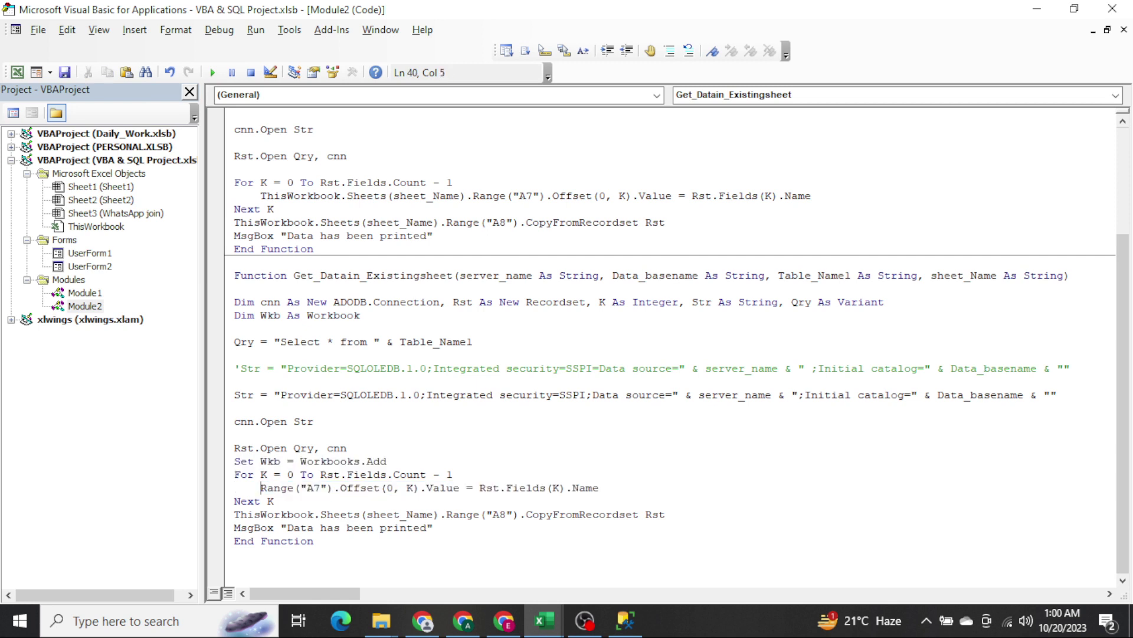
pyautogui.press('Right')
pyautogui.press('Right')
pyautogui.press('Right')
pyautogui.press('BackSpace')
pyautogui.write('1')
pyautogui.click(235, 501)
pyautogui.click(234, 501)
# Strip the ThisWorkbook sheet reference from the CopyFromRecordset line, leaving Range("A2").
pyautogui.click(526, 515)
pyautogui.press('End')
pyautogui.press('Return')
pyautogui.press('Up')
pyautogui.hotkey('ctrl', 'shift', 'Right')
pyautogui.hotkey('ctrl', 'shift', 'Right')
pyautogui.hotkey('ctrl', 'shift', 'Right')
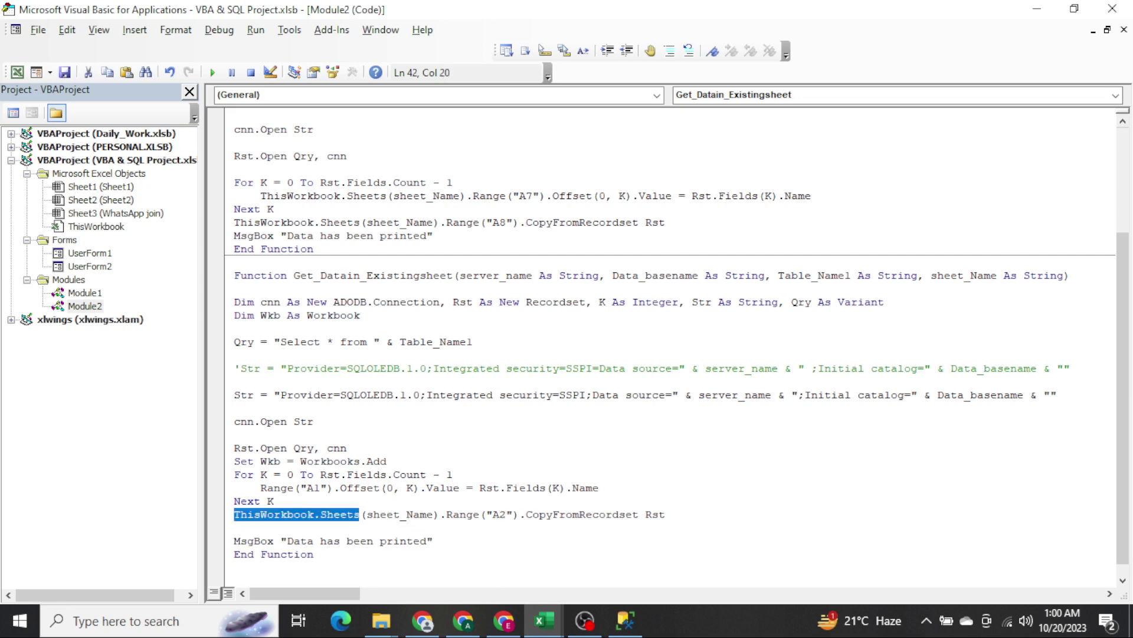
pyautogui.hotkey('ctrl', 'shift', 'Right')
pyautogui.hotkey('ctrl', 'shift', 'Right')
pyautogui.hotkey('ctrl', 'shift', 'Right')
pyautogui.press('Delete')
pyautogui.press('End')
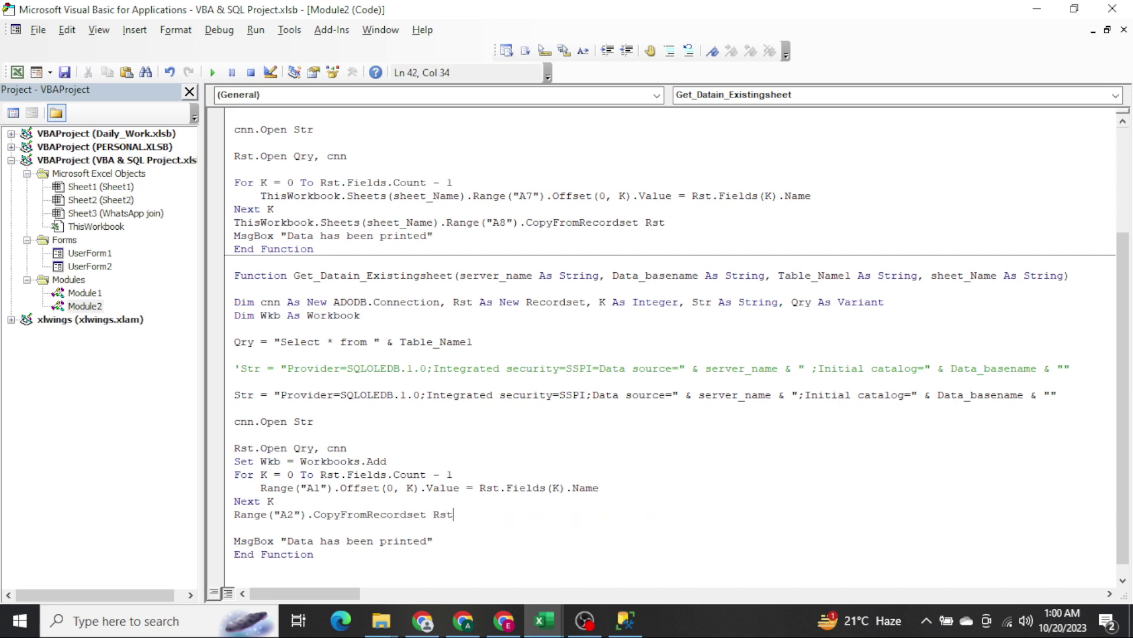
pyautogui.click(235, 540)
pyautogui.hotkey('shift', 'Up')
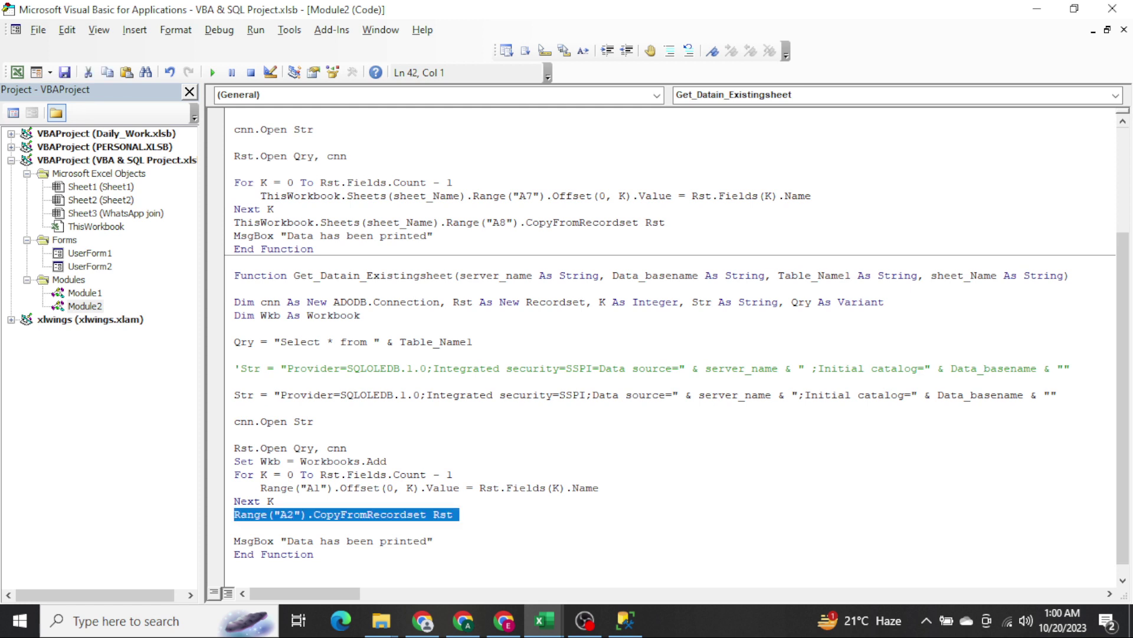
pyautogui.hotkey('shift', 'Up')
pyautogui.hotkey('shift', 'Up')
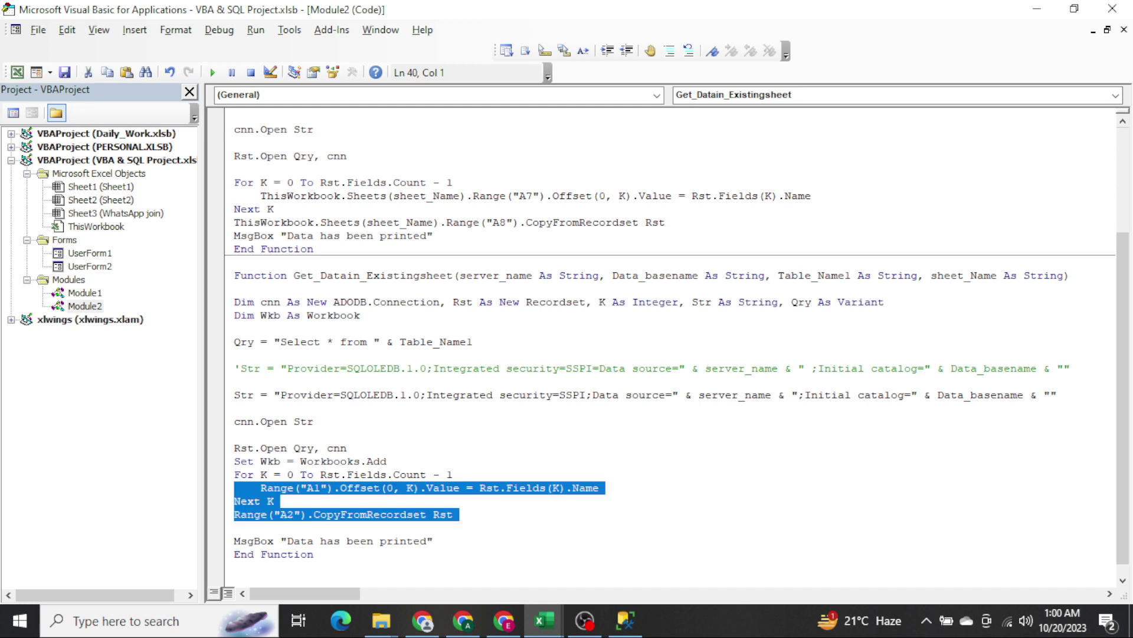
# Add blank lines at the end of the code and remove an unfinished wkb line.
pyautogui.hotkey('ctrl', 'End')
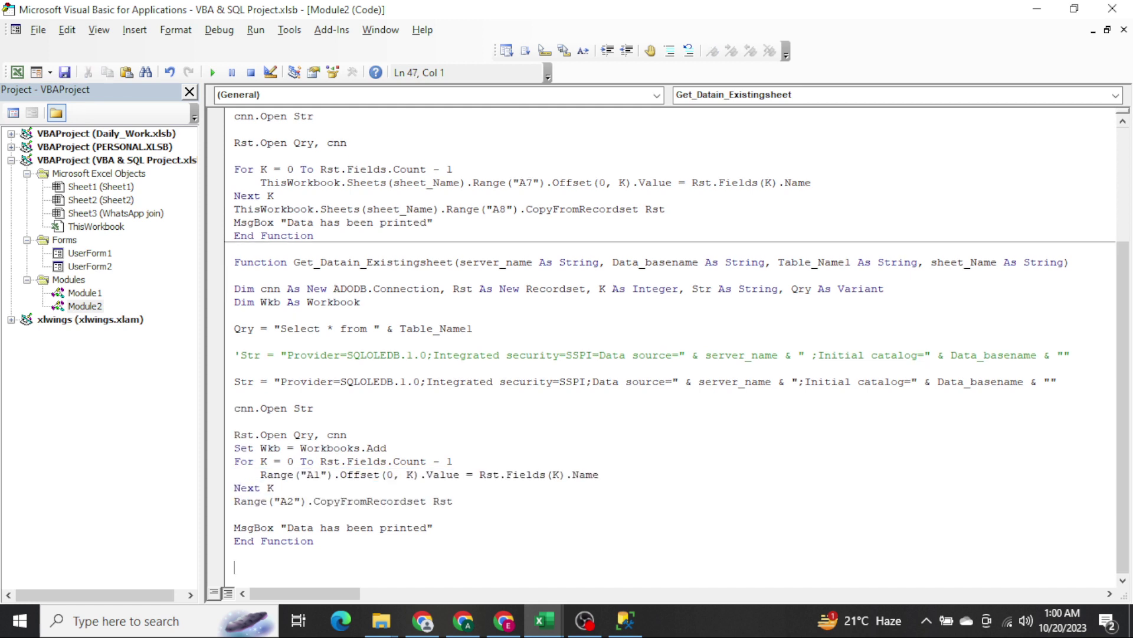
pyautogui.press('Return')
pyautogui.press('Return')
pyautogui.press('Return')
pyautogui.press('Return')
pyautogui.press('Return')
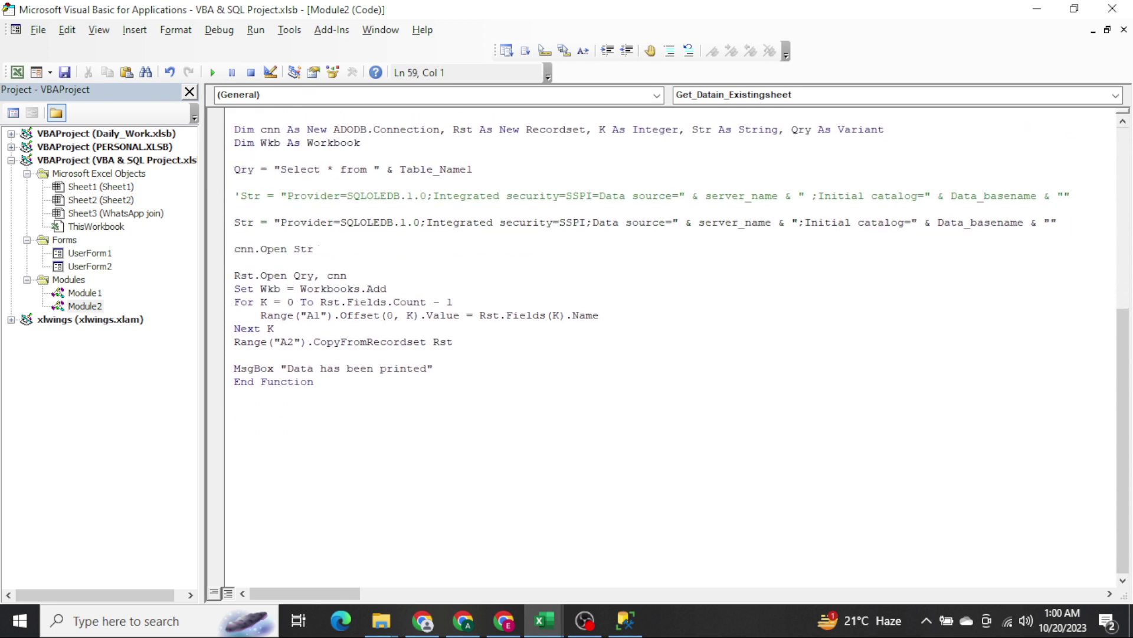
pyautogui.press('Down')
pyautogui.press('Return')
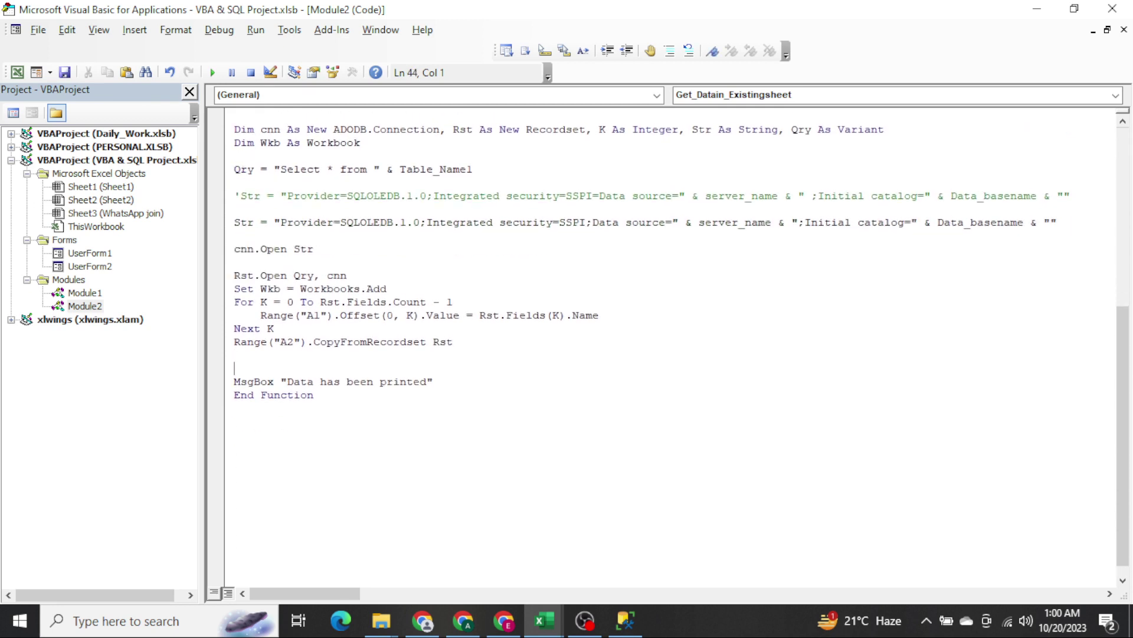
pyautogui.write('wkb')
pyautogui.press('BackSpace')
pyautogui.press('BackSpace')
pyautogui.write('wkb')
pyautogui.hotkey('shift', 'Left')
pyautogui.hotkey('shift', 'Left')
pyautogui.hotkey('shift', 'Left')
pyautogui.hotkey('shift', 'Left')
pyautogui.press('BackSpace')
pyautogui.press('Up')
pyautogui.press('Return')
# Select the header loop and CopyFromRecordset lines to review the rewritten output code.
pyautogui.hotkey('shift', 'Down')
pyautogui.press('Right')
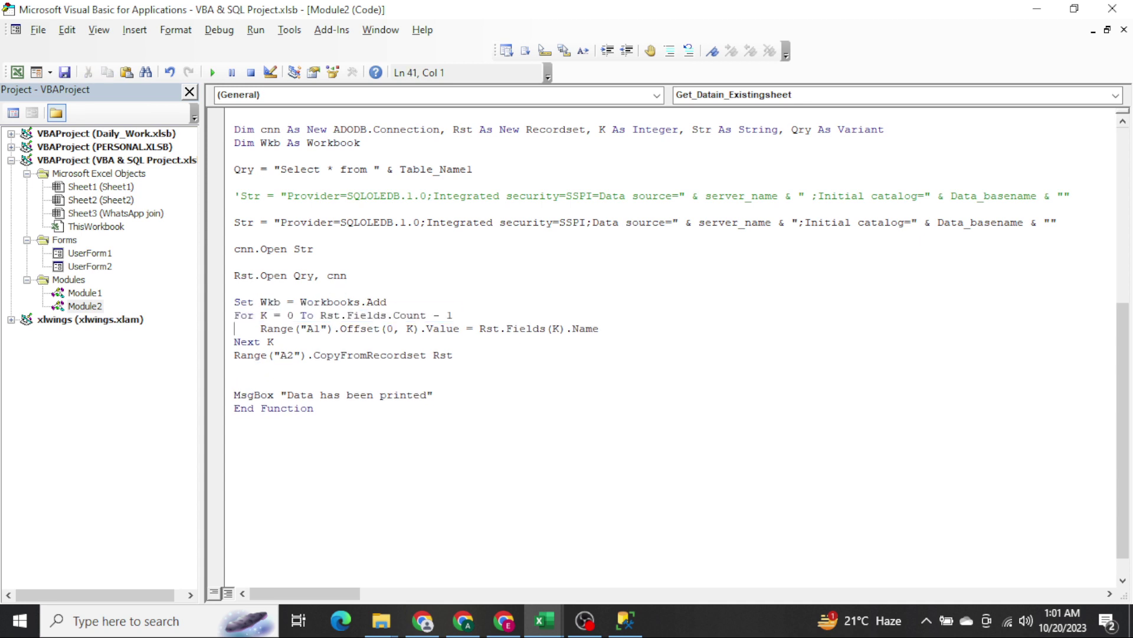
pyautogui.hotkey('shift', 'Down')
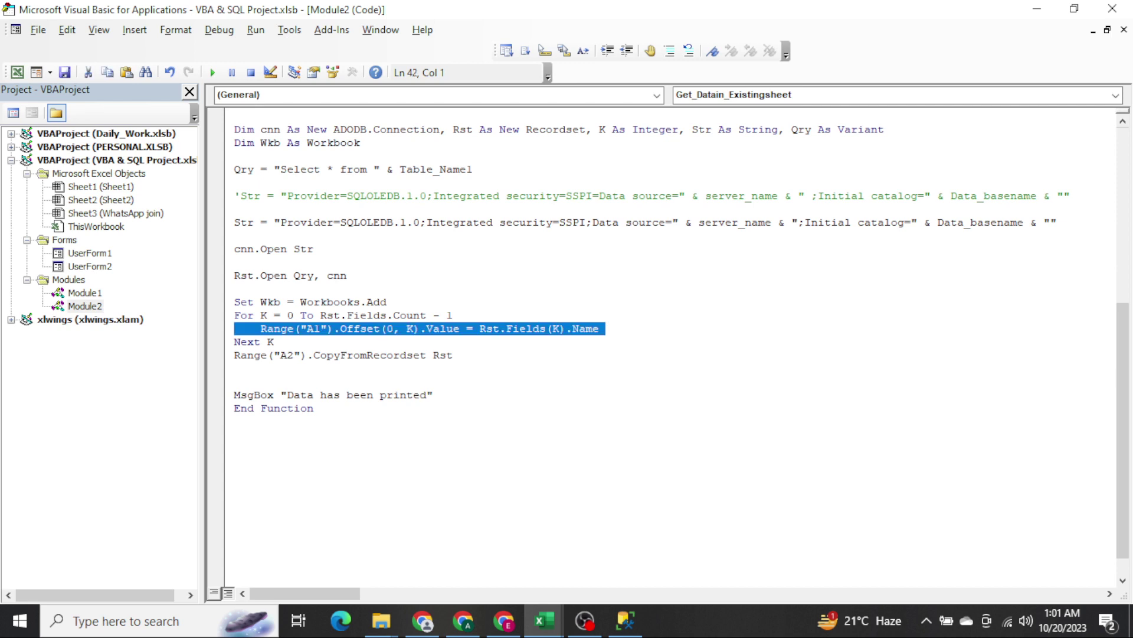
pyautogui.hotkey('shift', 'Up')
pyautogui.hotkey('shift', 'Up')
pyautogui.hotkey('shift', 'Down')
pyautogui.press('Down')
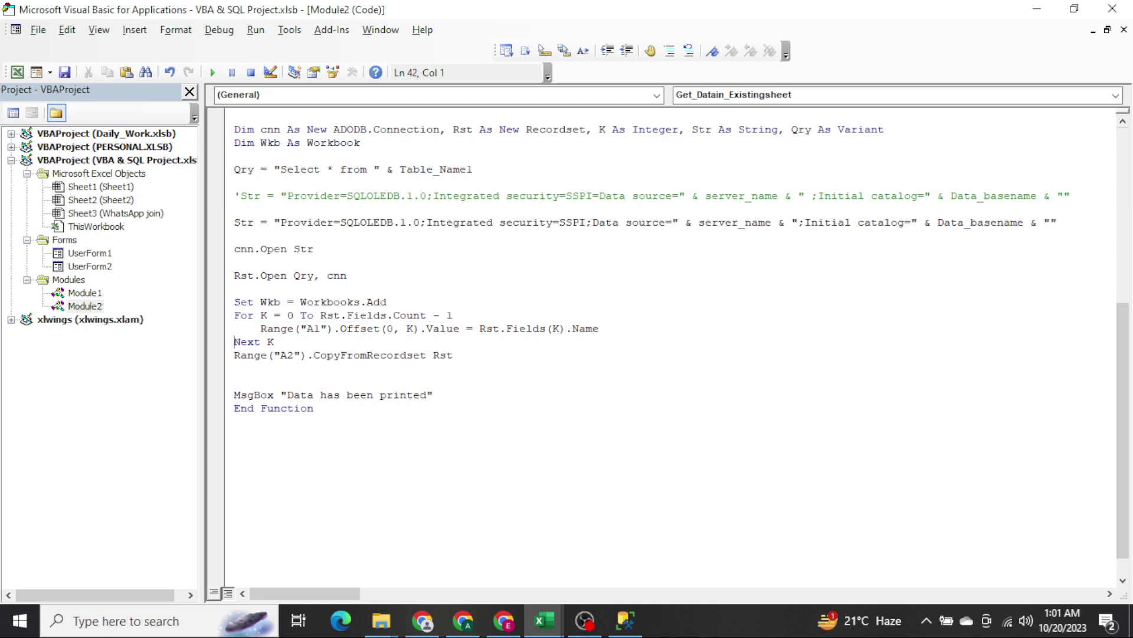
pyautogui.hotkey('shift', 'Down')
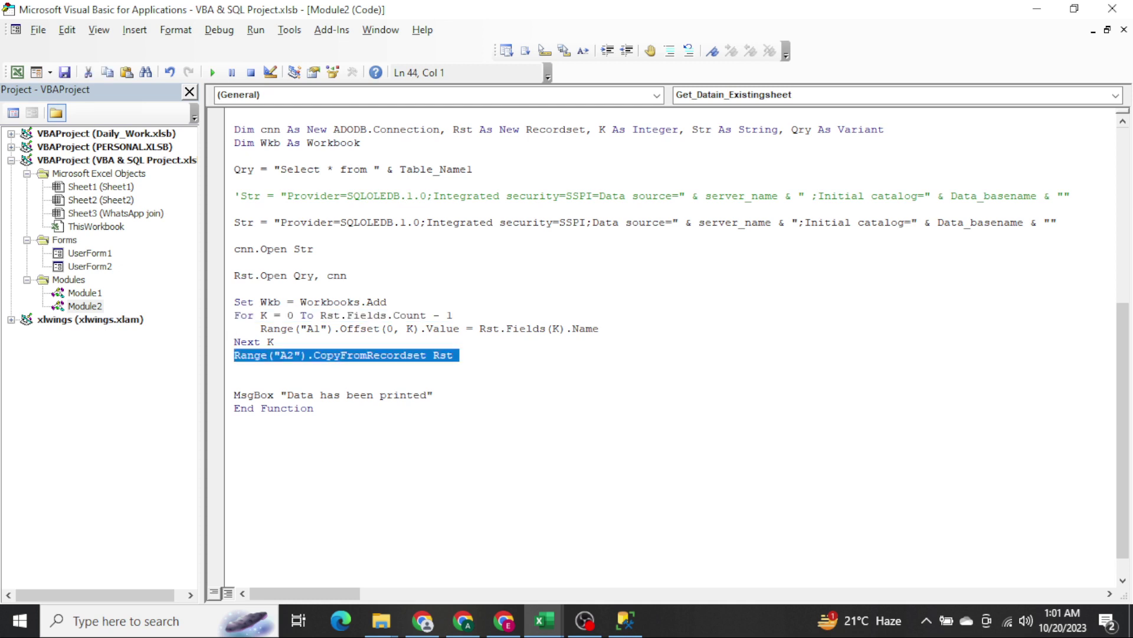
# Remove extra blank lines above MsgBox and Qry, and delete the separate Dim Wkb As Workbook line.
pyautogui.press('Right')
pyautogui.press('BackSpace')
pyautogui.press('Up')
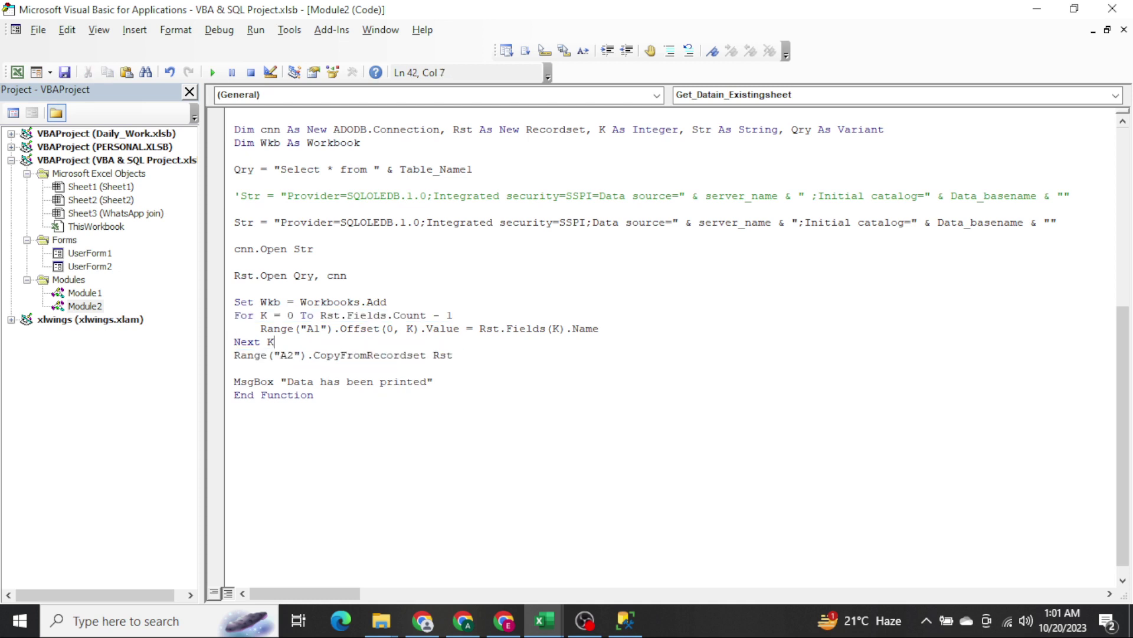
pyautogui.press('Up')
pyautogui.press('Up')
pyautogui.press('Up')
pyautogui.press('Up')
pyautogui.press('Up')
pyautogui.press('Up')
pyautogui.press('Up')
pyautogui.press('Down')
pyautogui.press('Down')
pyautogui.press('Down')
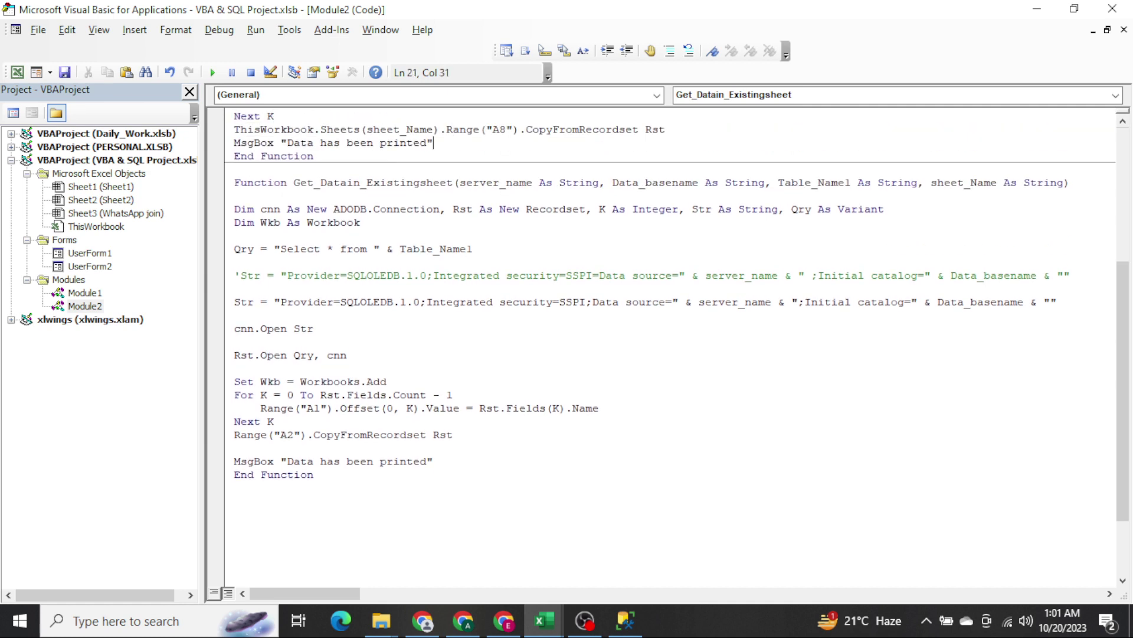
pyautogui.press('Down')
pyautogui.press('BackSpace')
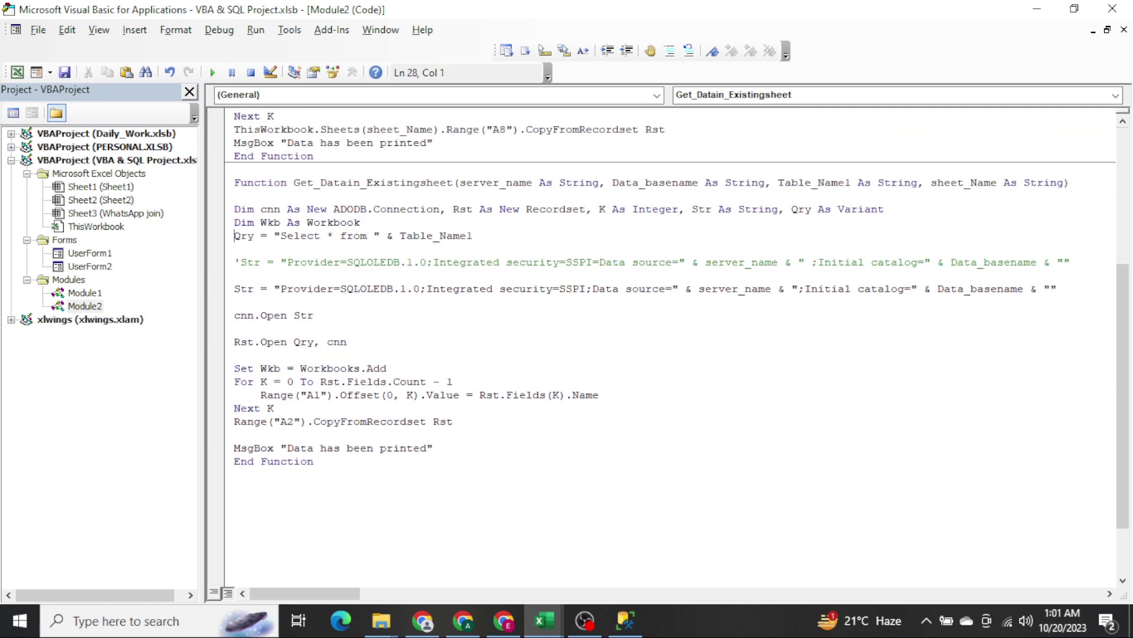
pyautogui.hotkey('shift', 'End')
pyautogui.press('Return')
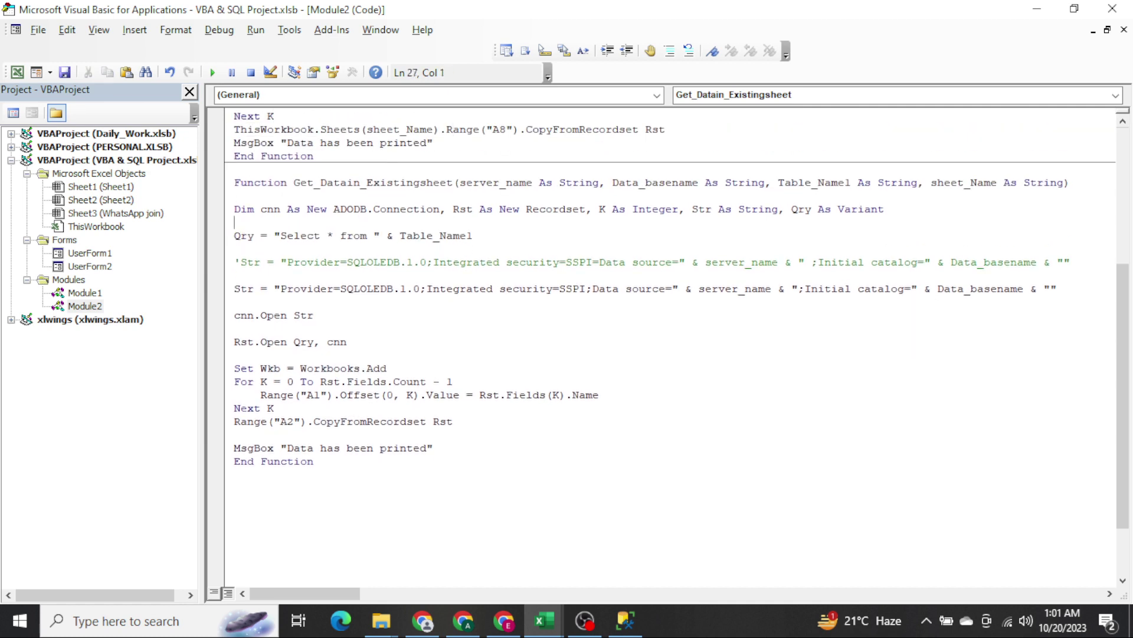
# Declare wkb As Workbook on the main Dim line and retype the Set wkb = Workbooks.Add line.
pyautogui.click(884, 209)
pyautogui.write(',wkb as ')
pyautogui.write('workb')
pyautogui.press('Tab')
pyautogui.click(234, 236)
pyautogui.press('Return')
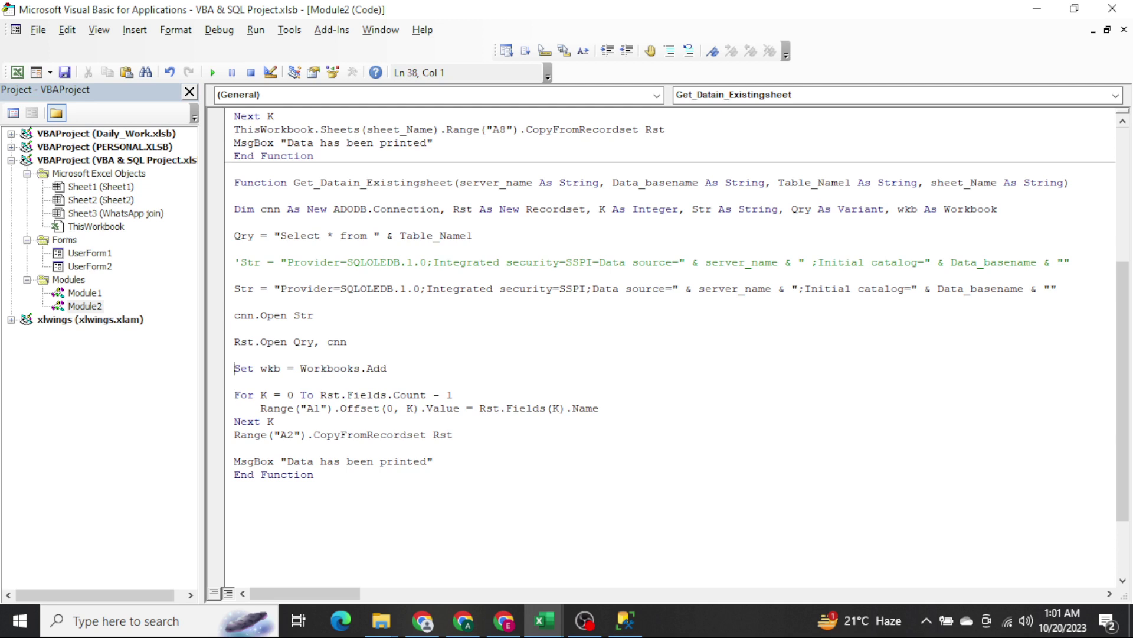
pyautogui.hotkey('shift', 'End')
pyautogui.press('End')
pyautogui.hotkey('ctrl', 'shift', 'Left')
pyautogui.hotkey('ctrl', 'shift', 'Left')
pyautogui.hotkey('ctrl', 'shift', 'Left')
pyautogui.press('BackSpace')
pyautogui.write('workbooks.add')
pyautogui.press('Down')
# Undo the stray wkb edit, dismiss the compile error, and rename Get_Datain_Existingsheet to Exportdata_in_Excel.
pyautogui.press('Up')
pyautogui.press('Up')
pyautogui.write('wkb')
pyautogui.press('BackSpace')
pyautogui.press('BackSpace')
pyautogui.press('BackSpace')
pyautogui.press('BackSpace')
pyautogui.hotkey('ctrl', 'z')
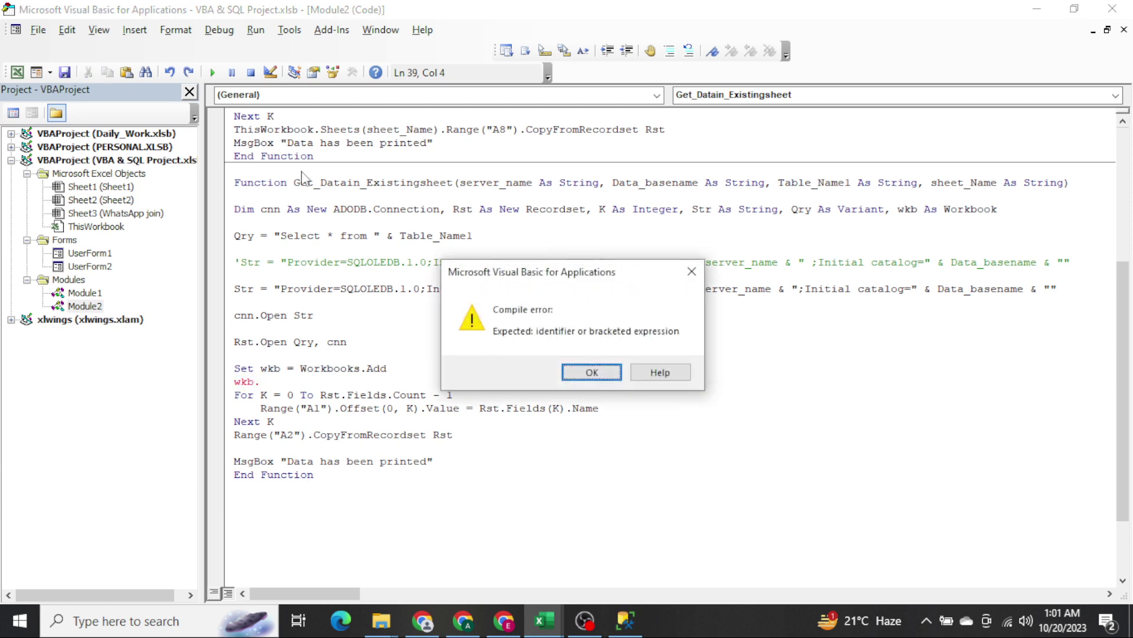
pyautogui.press('Return')
pyautogui.click(372, 187)
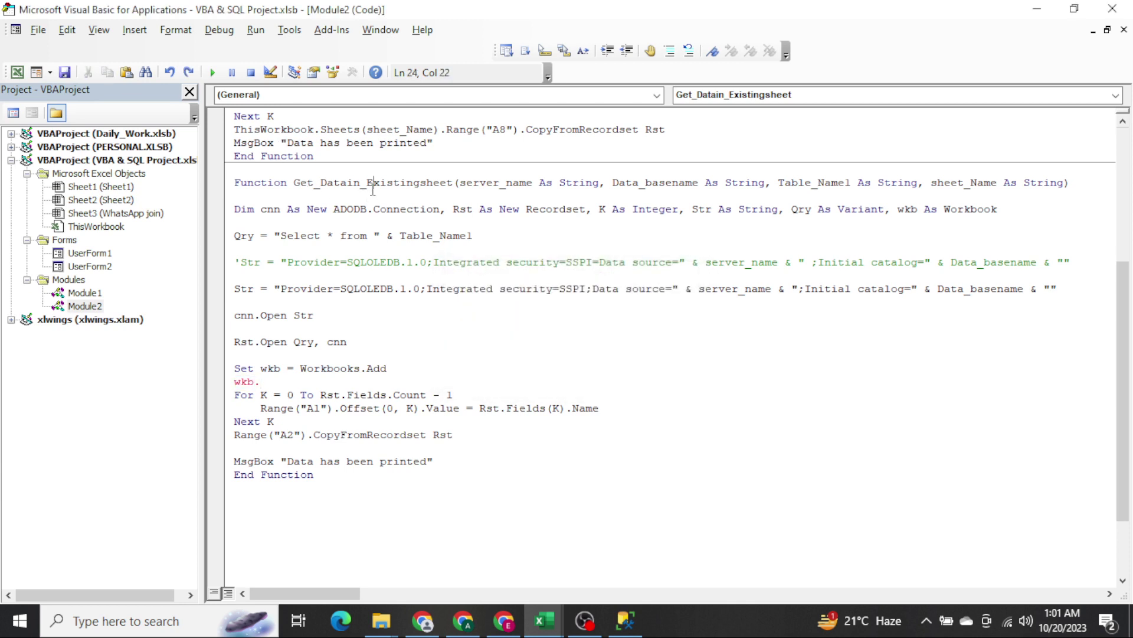
pyautogui.doubleClick(372, 184)
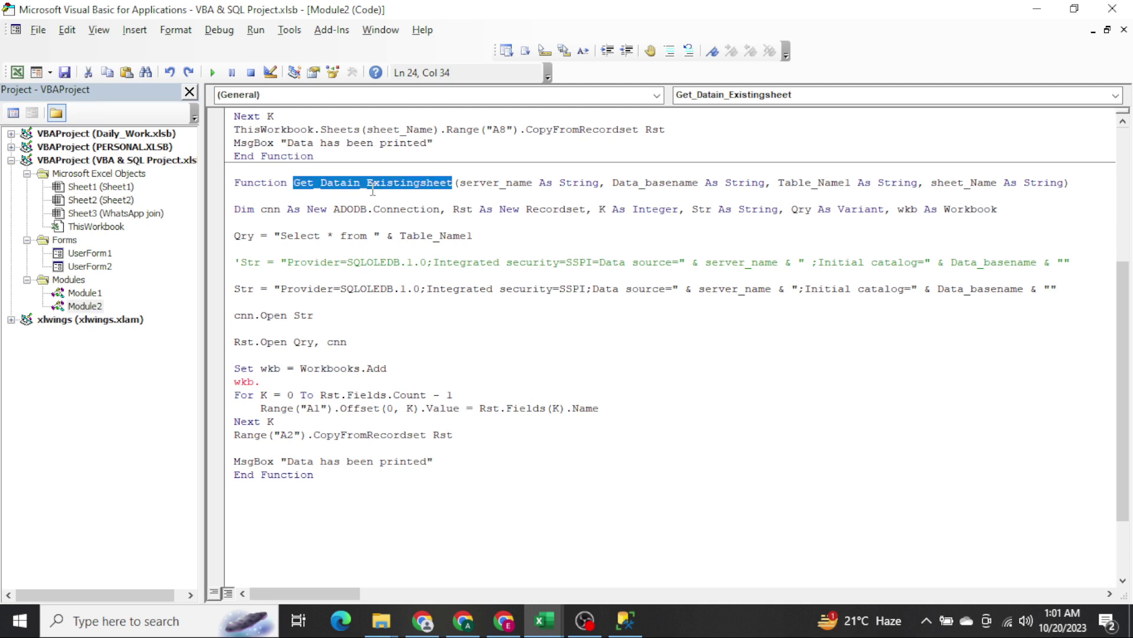
pyautogui.write('Export')
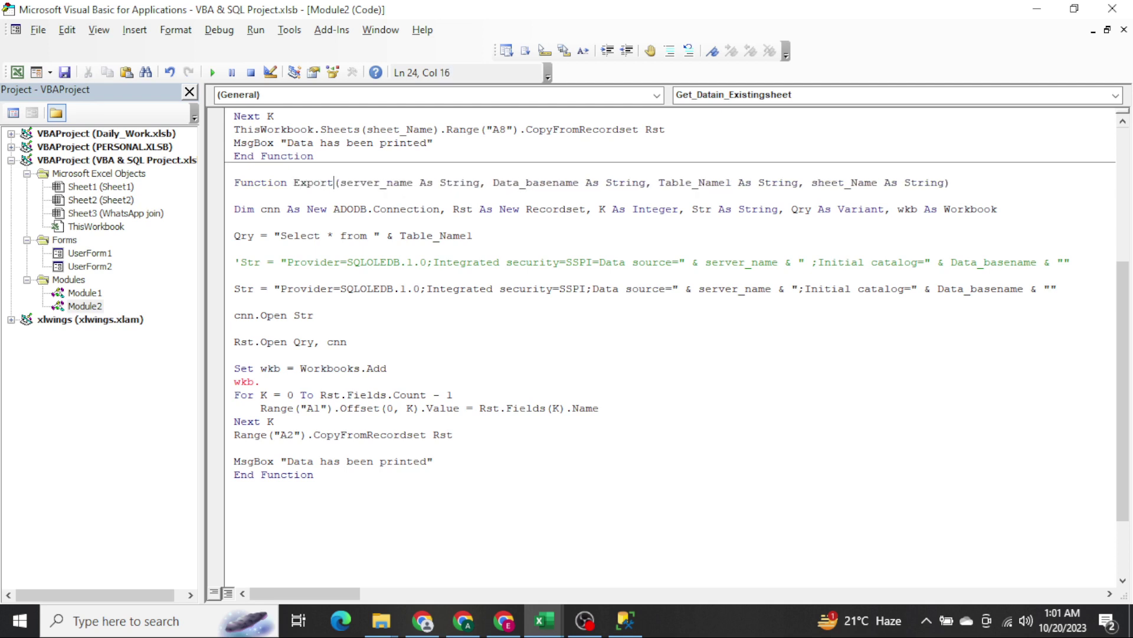
pyautogui.write('data_in')
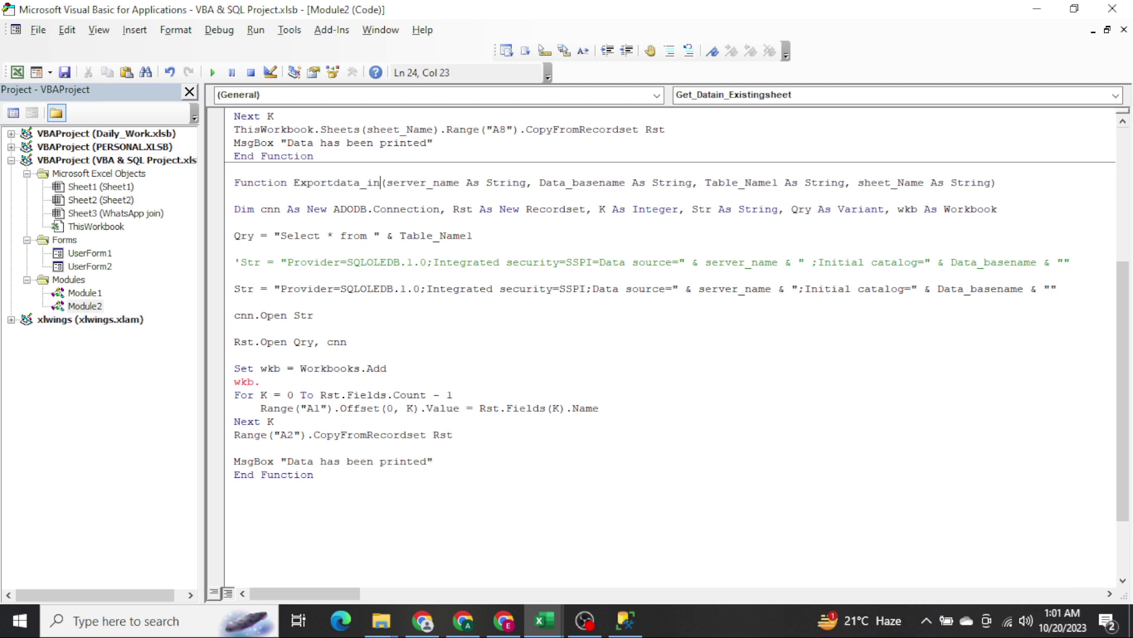
pyautogui.write('_E')
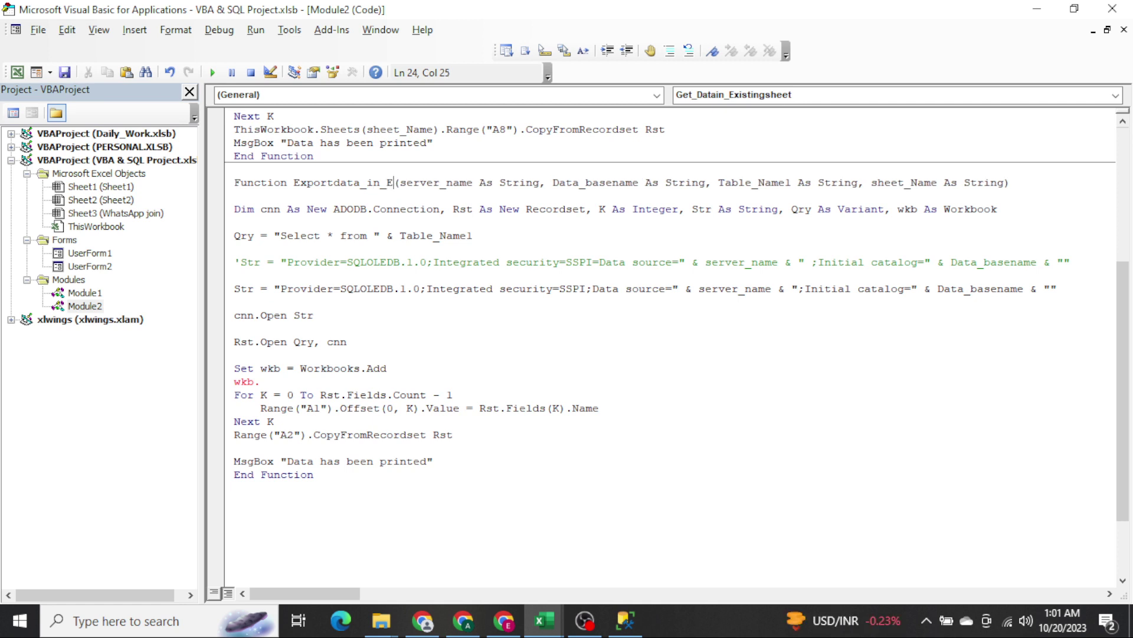
pyautogui.write('xcel')
pyautogui.hotkey('ctrl', 'shift', 'Left')
# Delete the erroneous wkb line and open a new line above the MsgBox.
pyautogui.click(235, 195)
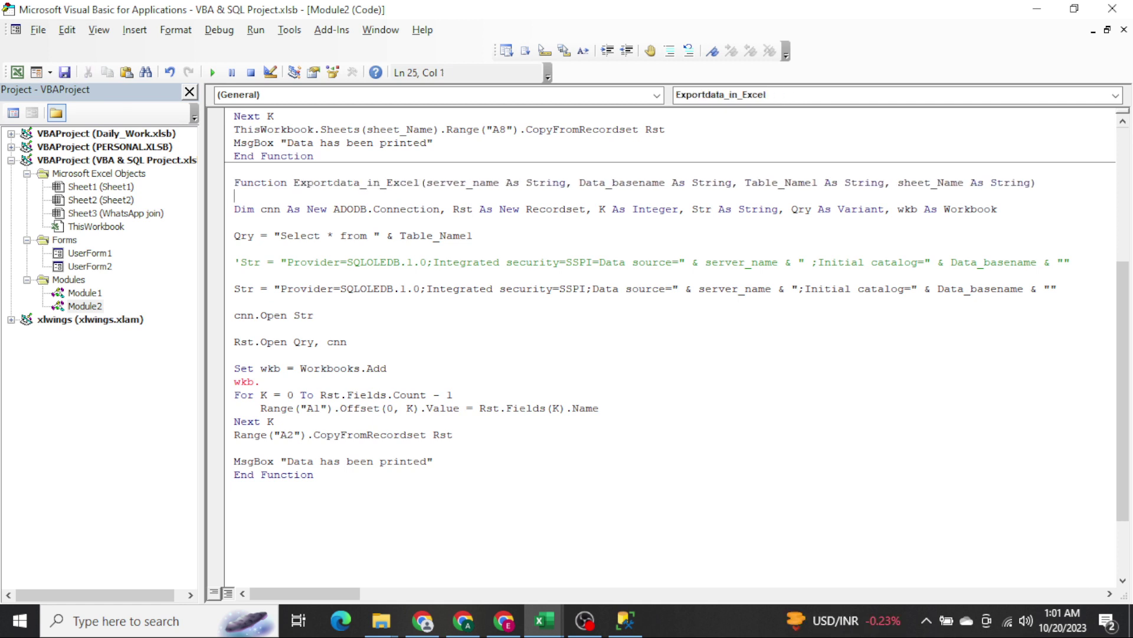
pyautogui.hotkey('shift', 'Down')
pyautogui.press('Delete')
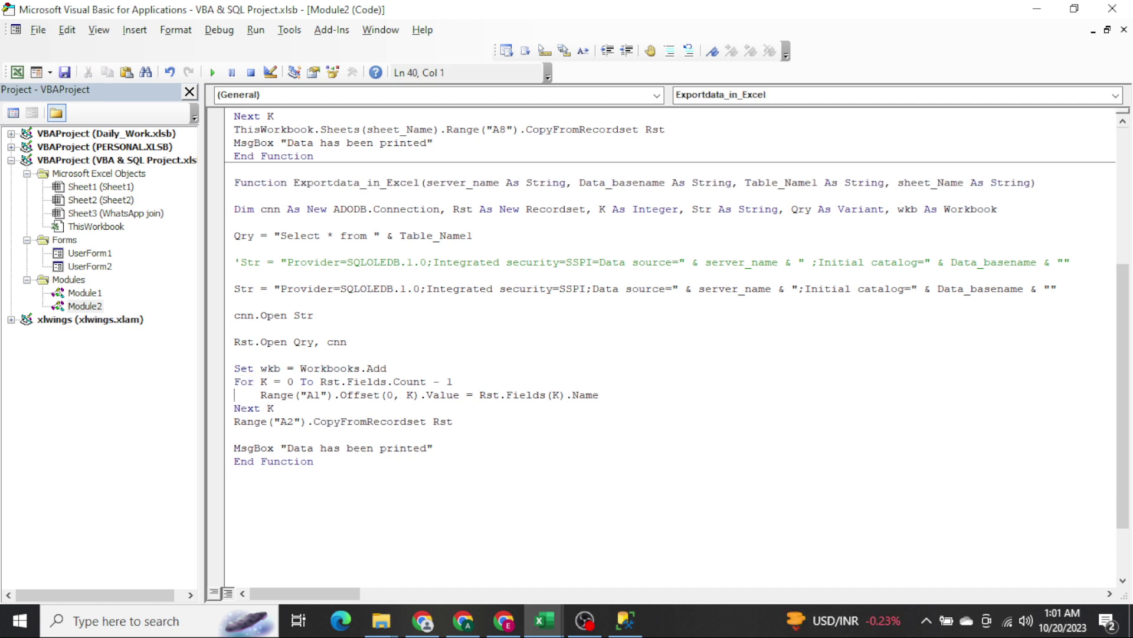
pyautogui.press('Return')
pyautogui.press('Up')
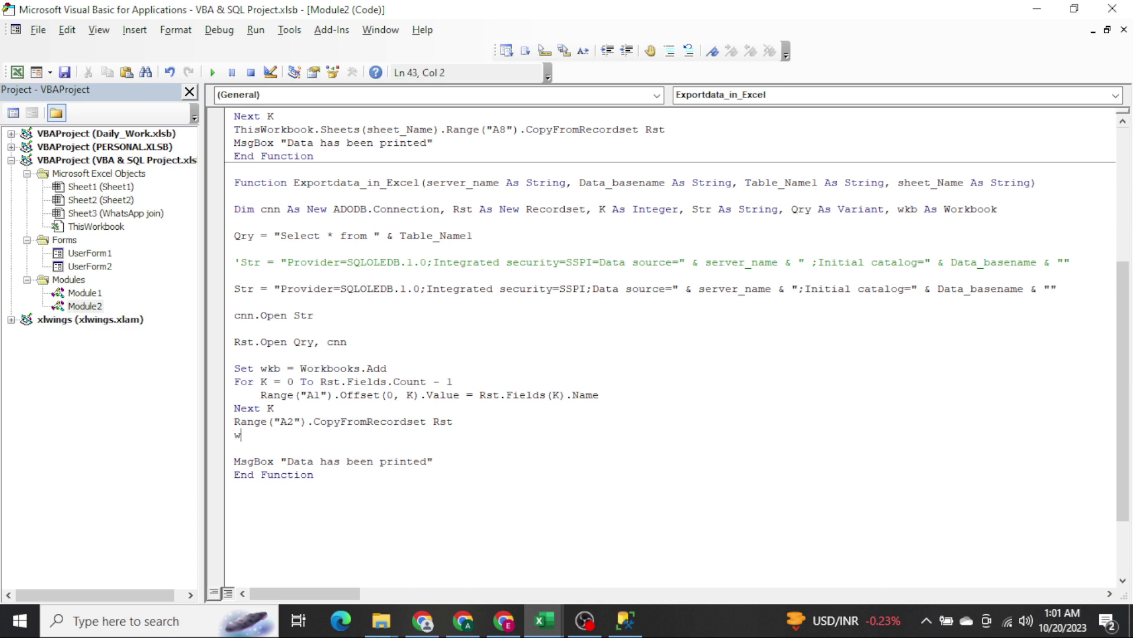
# Add wkb.SaveAs Filename:=ThisWorkbook.Path & "/" & Table_Name1 & ".xlsx".
pyautogui.write('kb.sa')
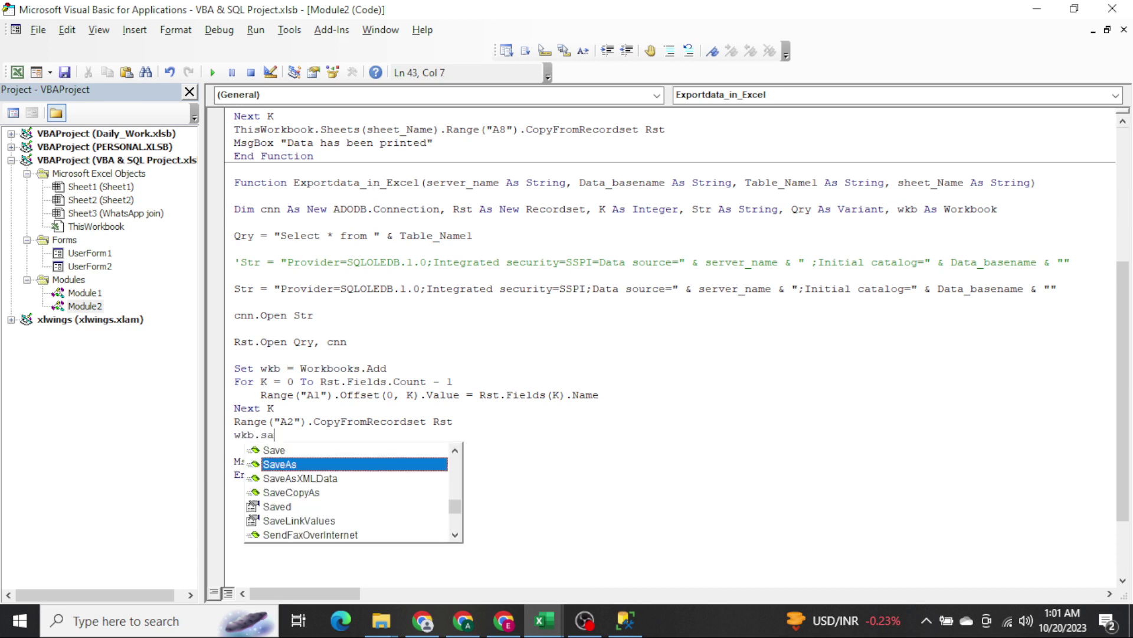
pyautogui.press('space')
pyautogui.write('SaveAs Filename')
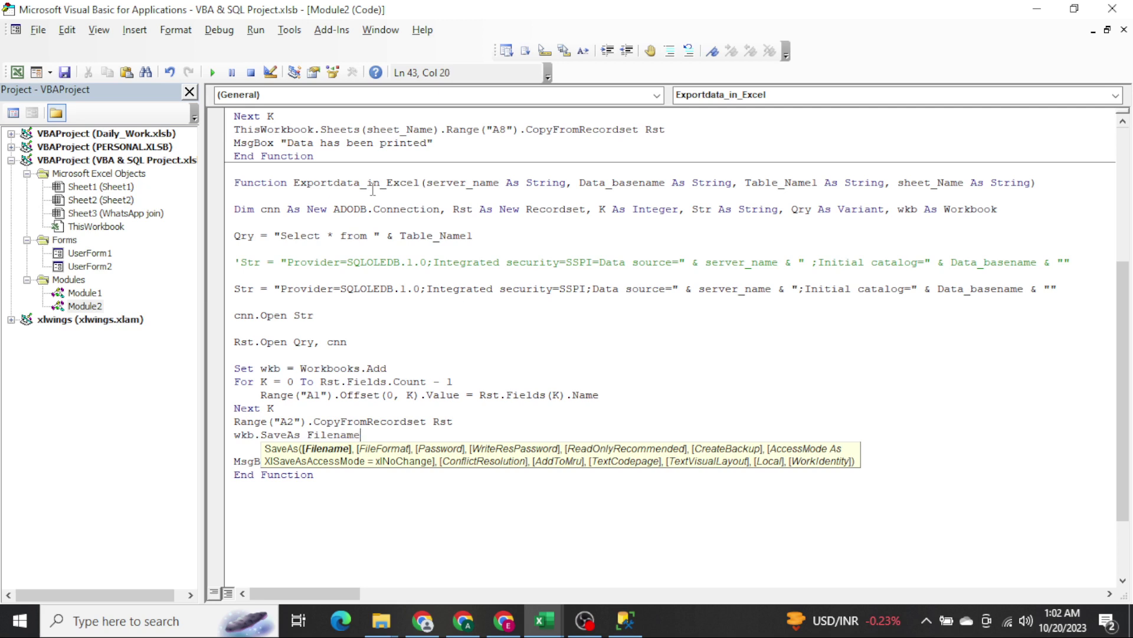
pyautogui.write(':=thisworkboo')
pyautogui.write('k.Path & "/" & M')
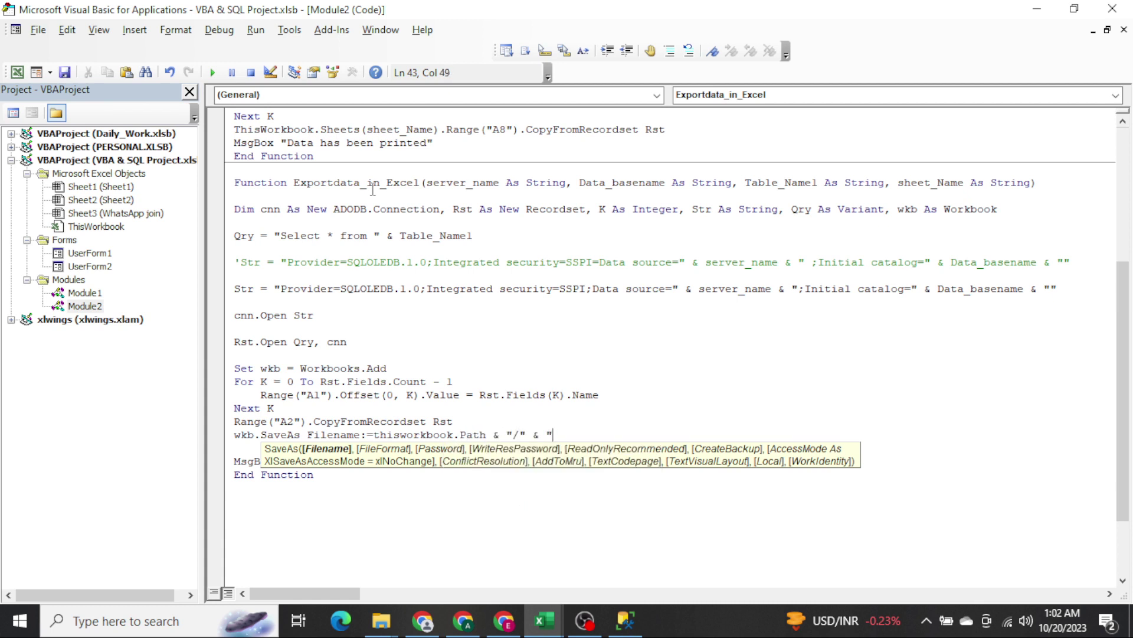
pyautogui.write('E.CO')
pyautogui.hotkey('shift', 'Left')
pyautogui.hotkey('shift', 'Left')
pyautogui.hotkey('shift', 'Left')
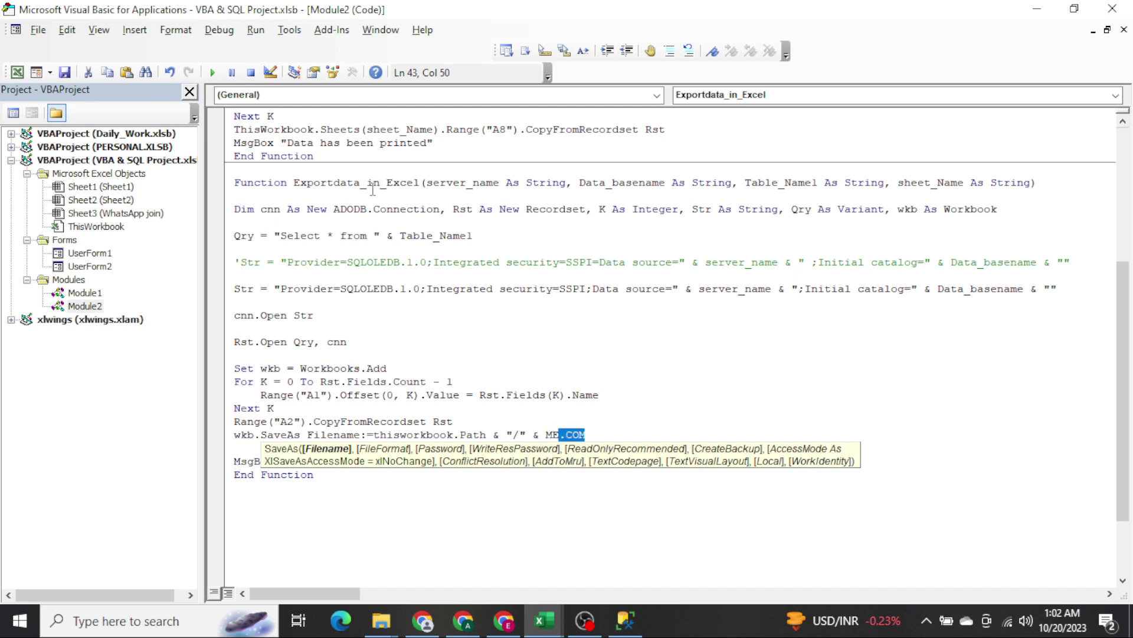
pyautogui.hotkey('shift', 'Left')
pyautogui.hotkey('shift', 'Left')
pyautogui.press('BackSpace')
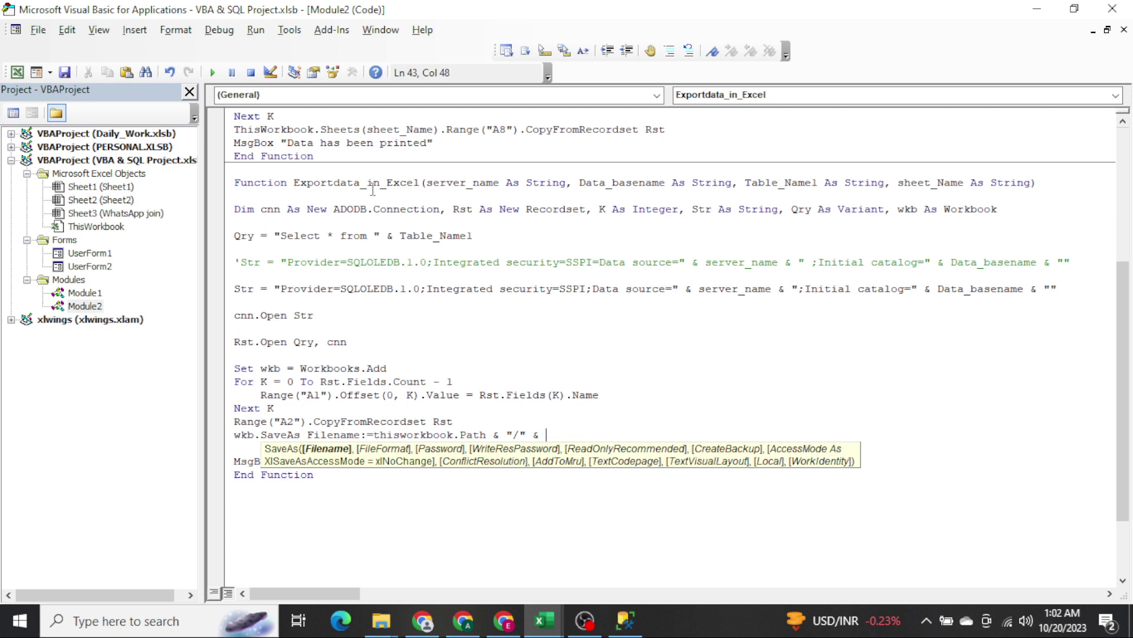
pyautogui.press('BackSpace')
pyautogui.press('BackSpace')
pyautogui.press('BackSpace')
pyautogui.hotkey('ctrl', 'space')
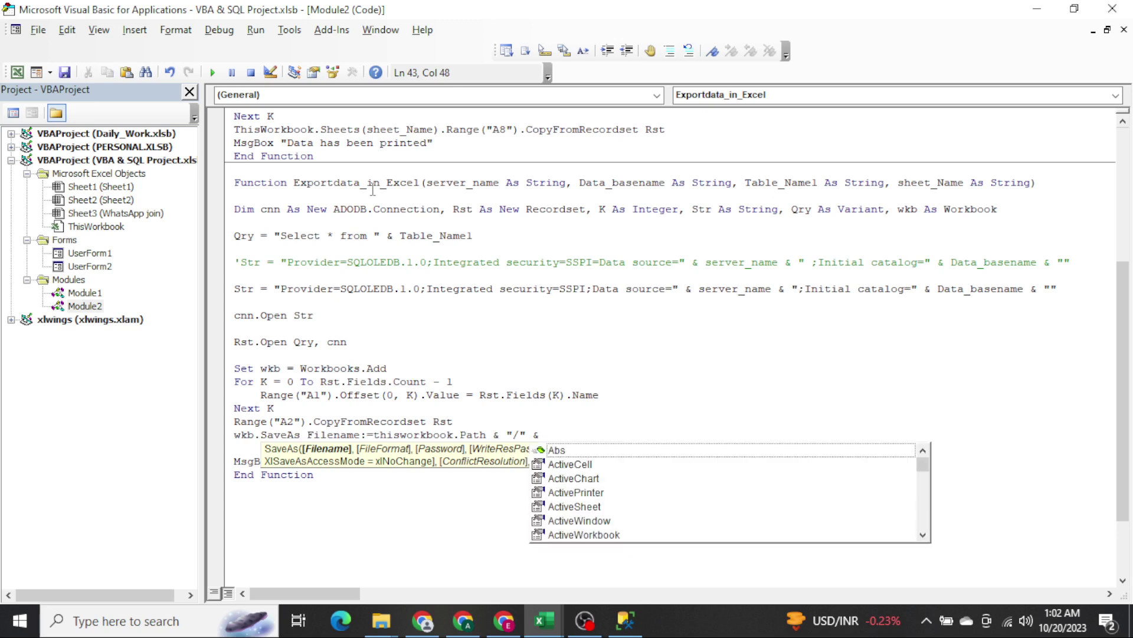
pyautogui.write('Ta')
pyautogui.press('Tab')
pyautogui.write('&')
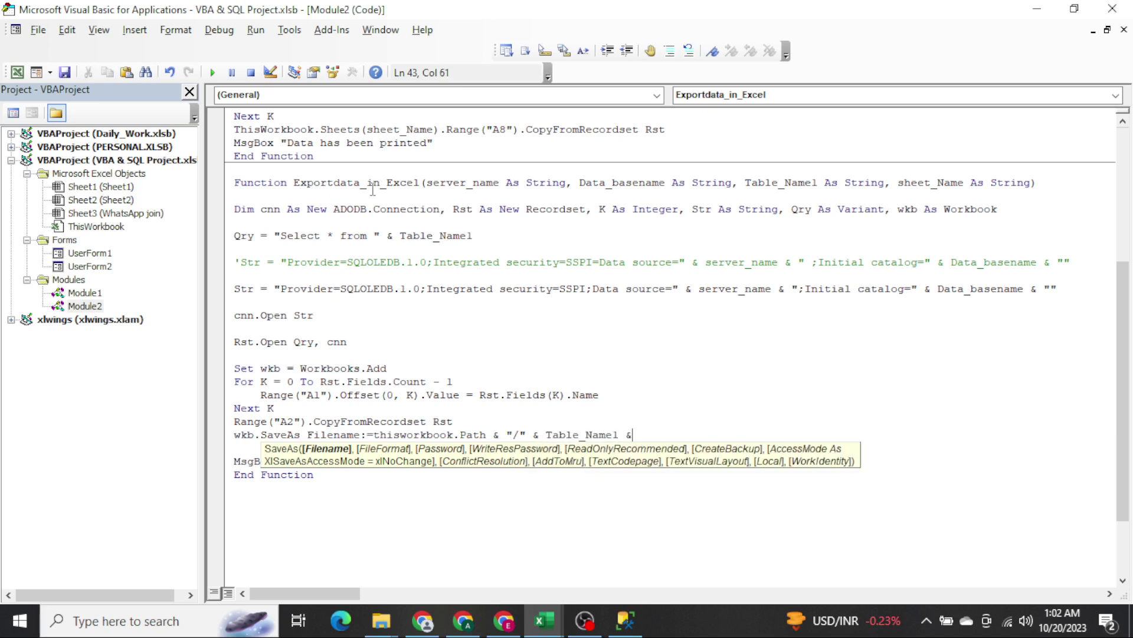
pyautogui.write(' ".xlsx"')
# Add wkb.Close True below the SaveAs statement.
pyautogui.press('Return')
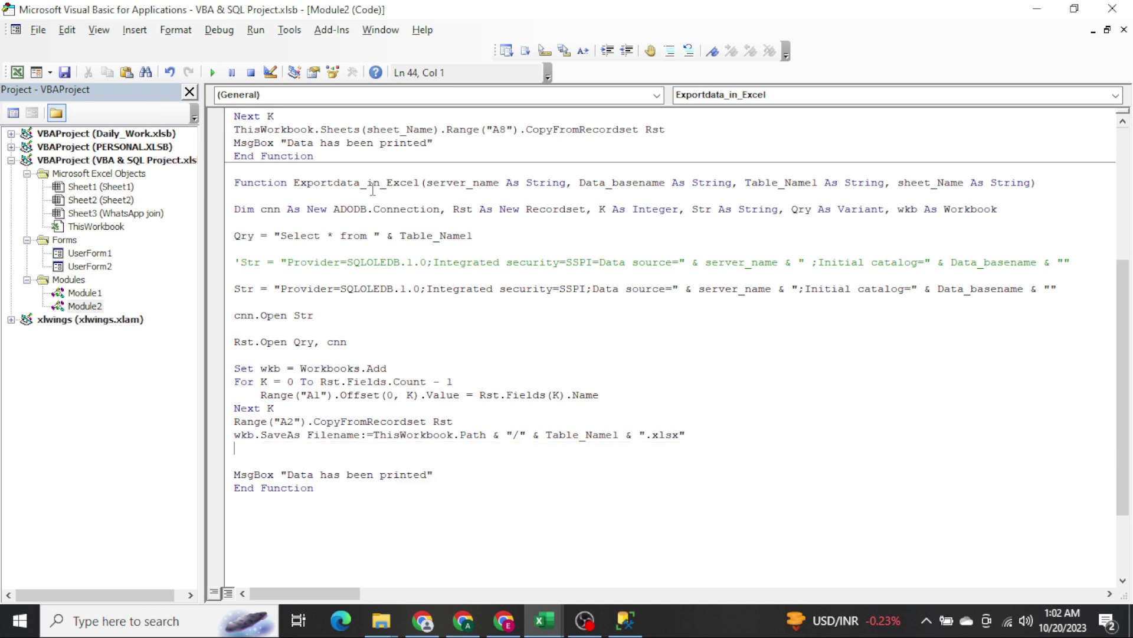
pyautogui.write('wkb.close Tr')
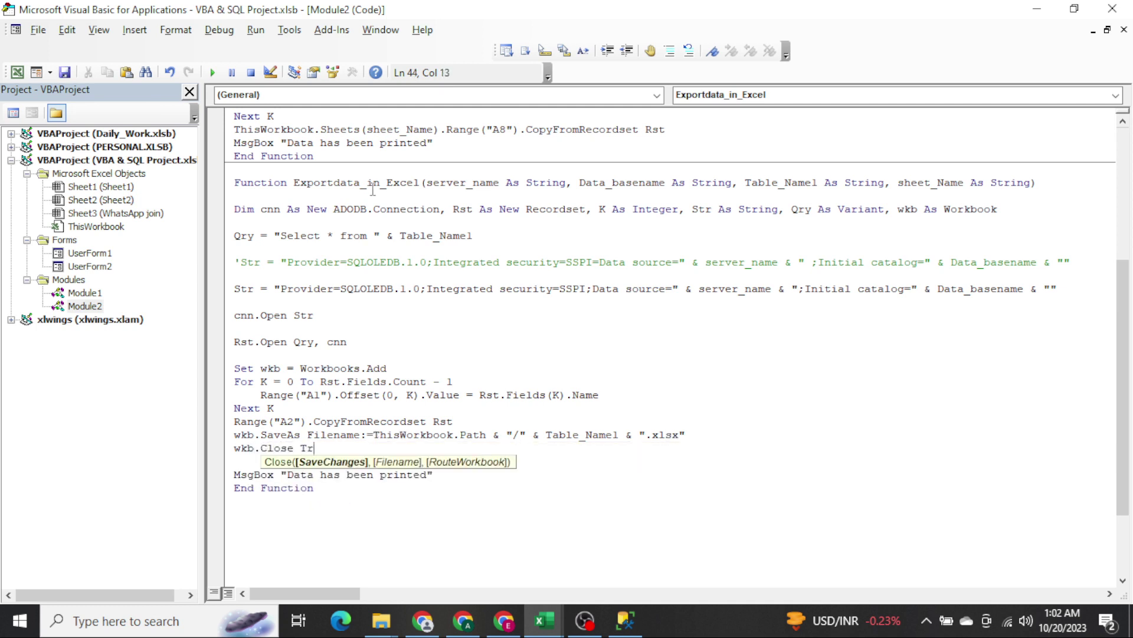
pyautogui.write('ue')
pyautogui.press('Return')
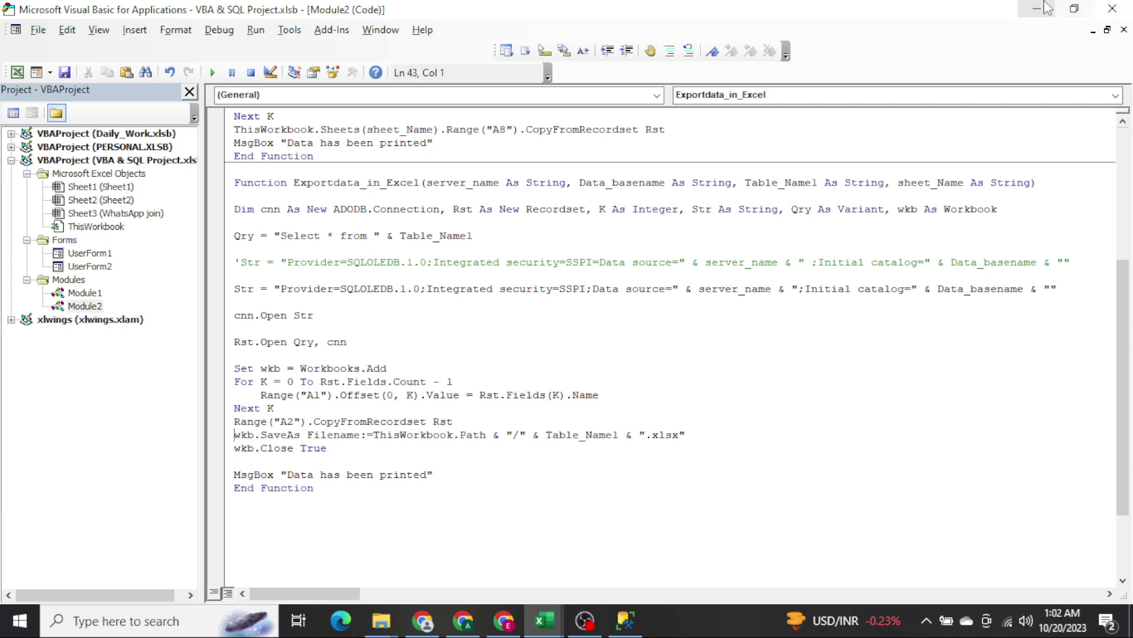
# Clear the old agent data from the Excel sheet and check the project folder in File Explorer.
pyautogui.hotkey('alt', 'Tab')
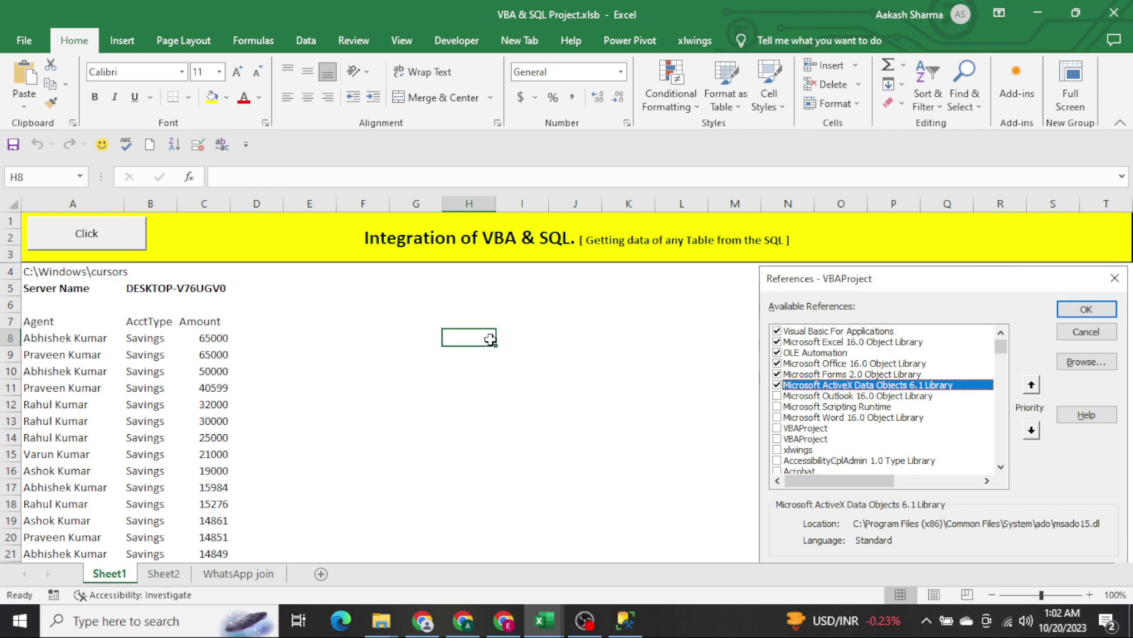
pyautogui.hotkey('ctrl', 'Left')
pyautogui.press('Up')
pyautogui.hotkey('ctrl', 'Left')
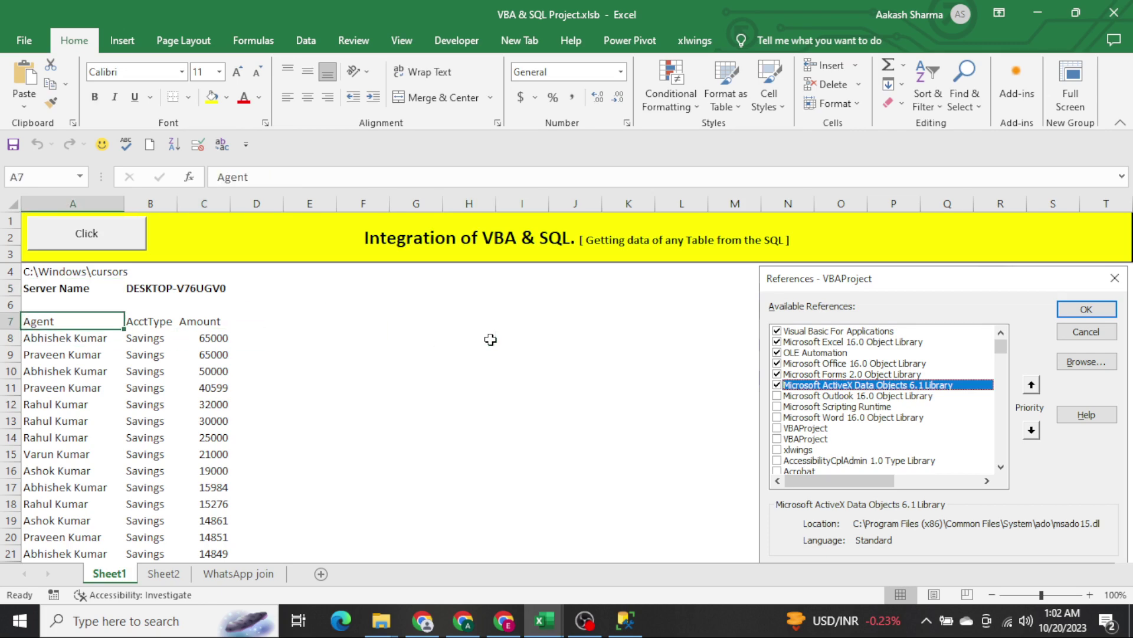
pyautogui.hotkey('ctrl', 'shift', 'Right')
pyautogui.hotkey('ctrl', 'shift', 'Down')
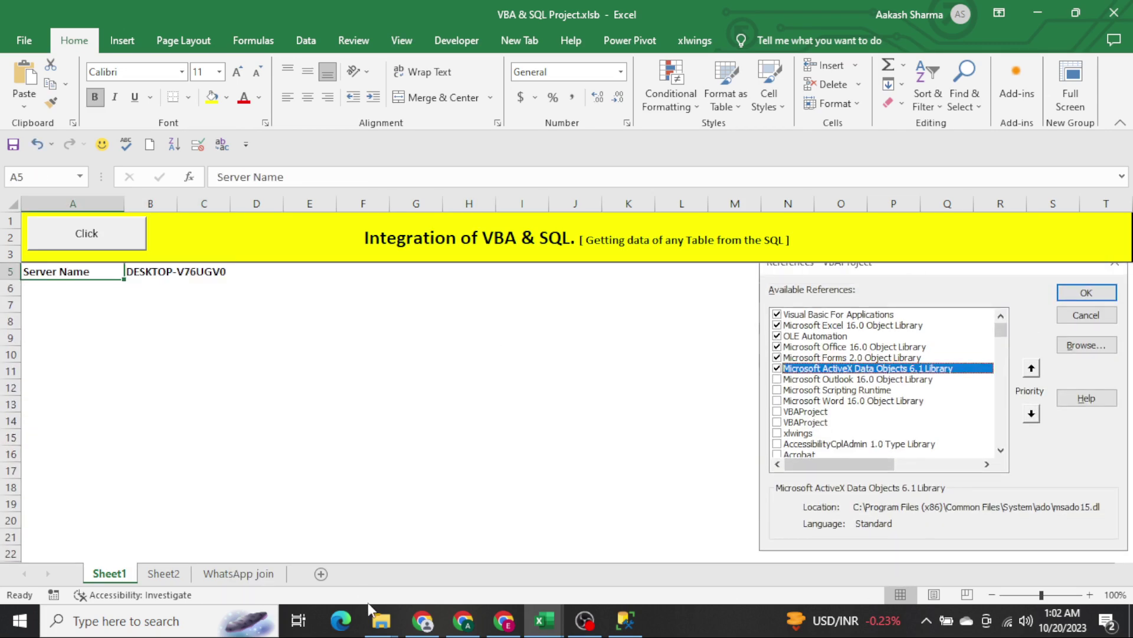
pyautogui.click(389, 561)
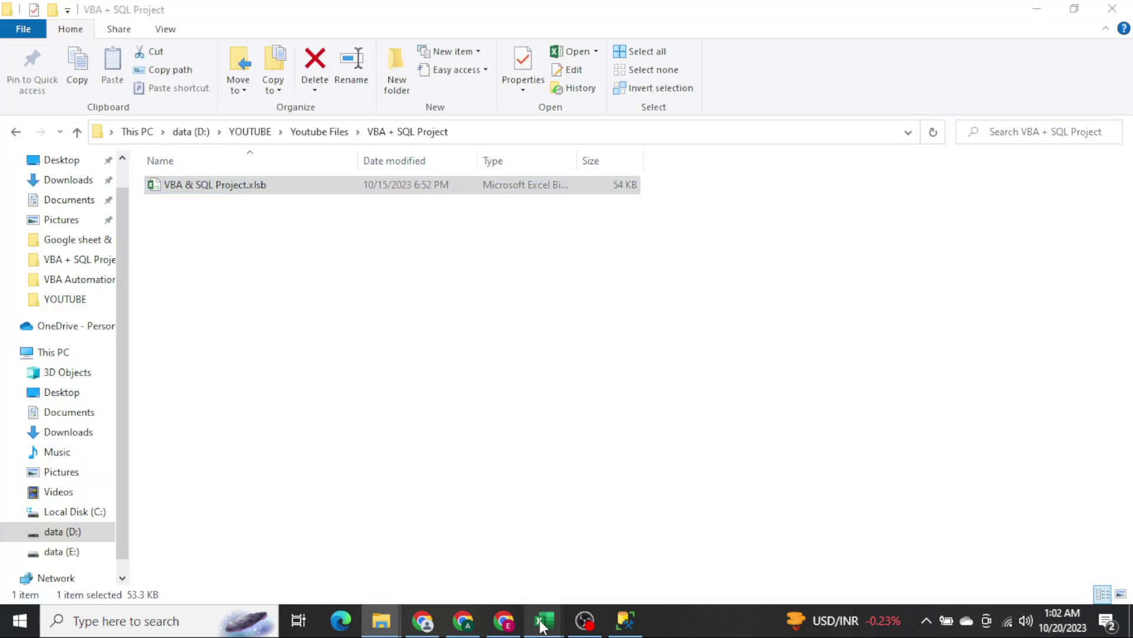
pyautogui.moveTo(544, 621)
pyautogui.click(565, 526)
# Return to the VBA editor and open the code behind UserForm2's Export Data button.
pyautogui.click(472, 336)
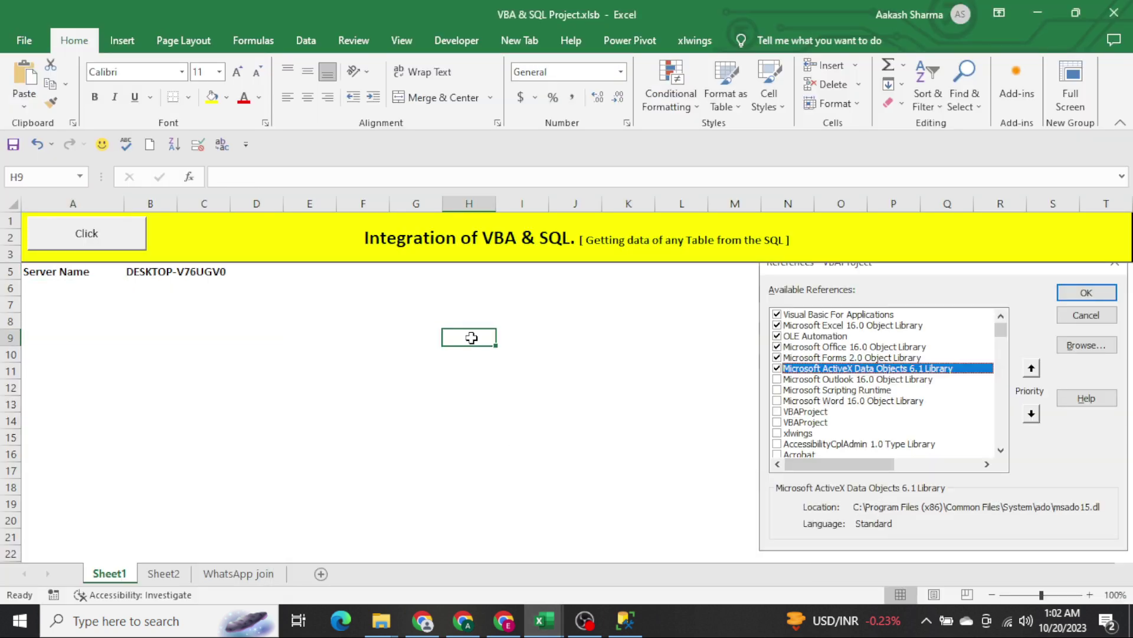
pyautogui.hotkey('alt', 'F11')
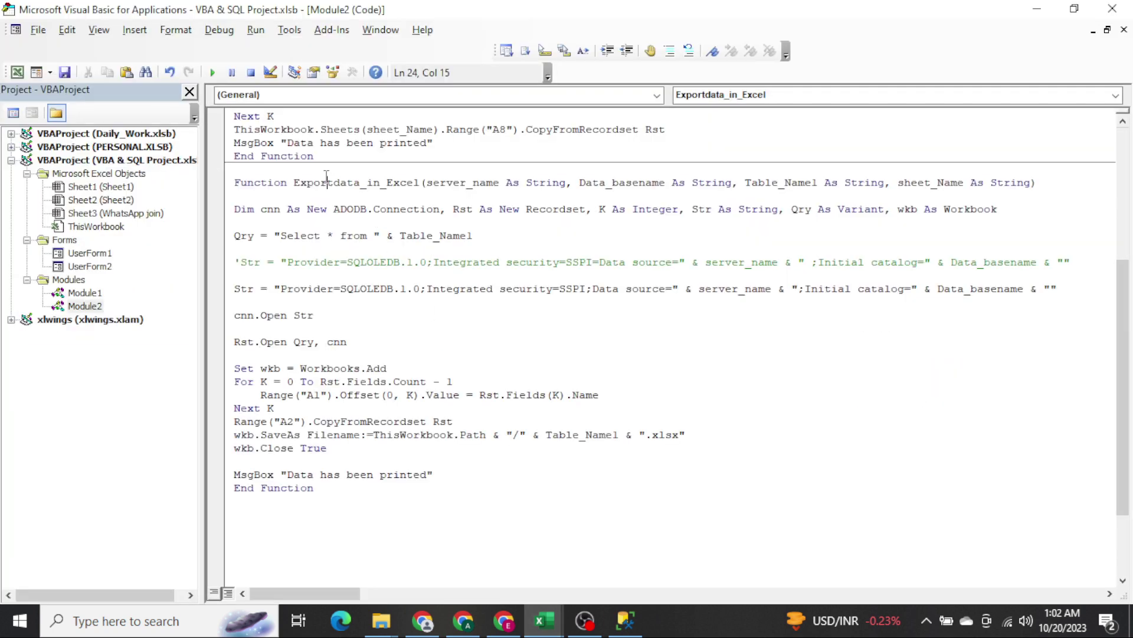
pyautogui.doubleClick(327, 183)
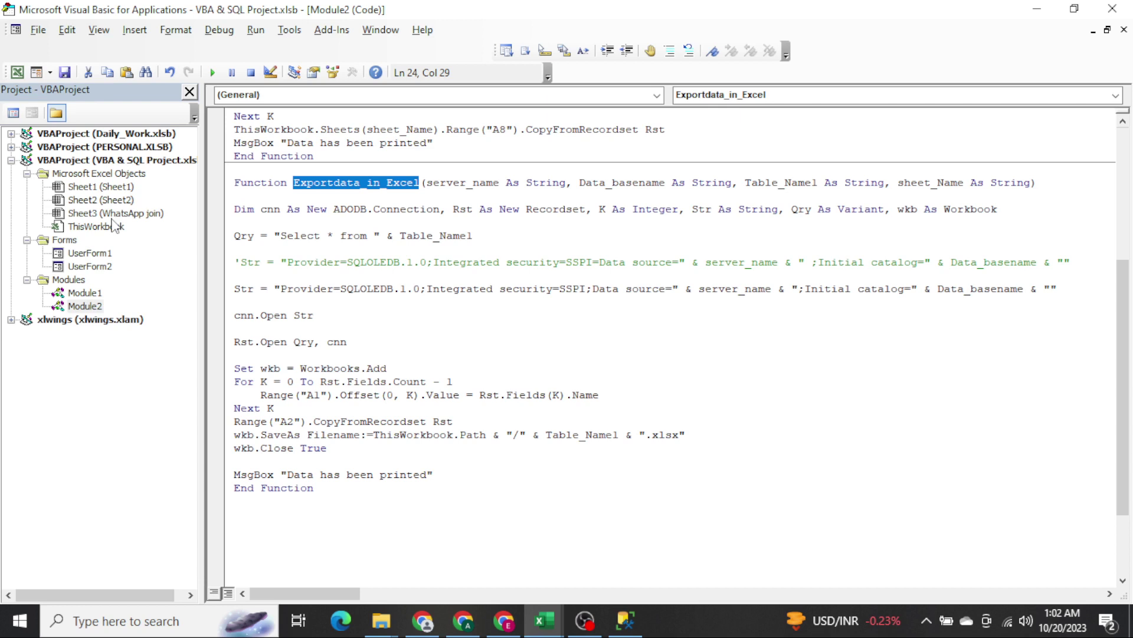
pyautogui.click(95, 267)
pyautogui.doubleClick(95, 267)
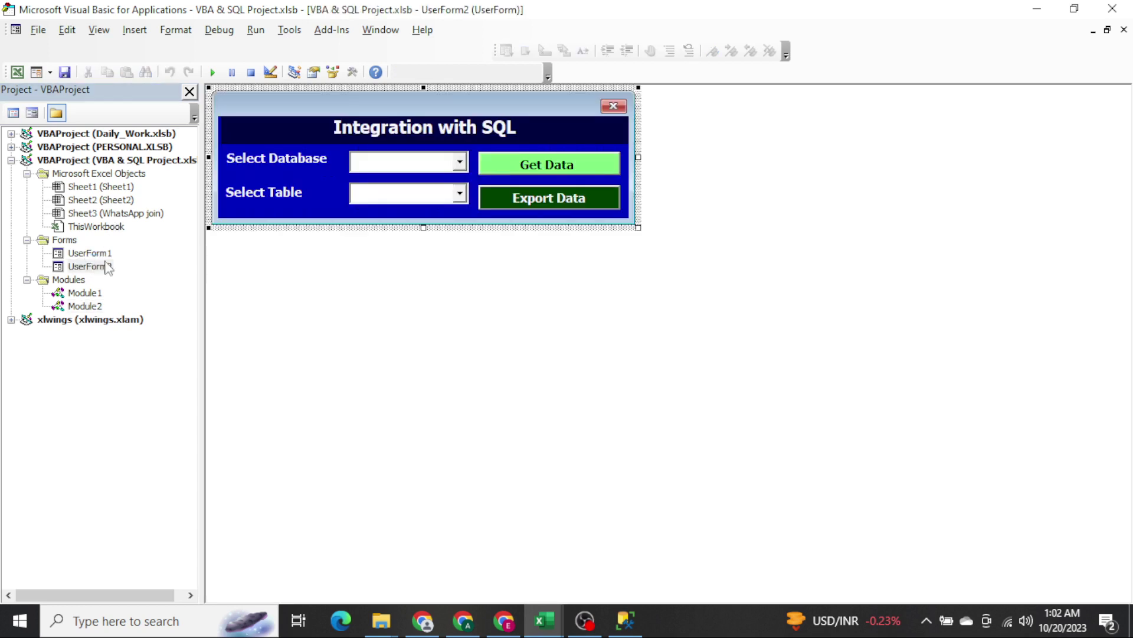
pyautogui.doubleClick(519, 200)
# Start a call to Exportdata_in_Excel and dismiss the resulting compile error.
pyautogui.write('call Exportdata_in_Excel')
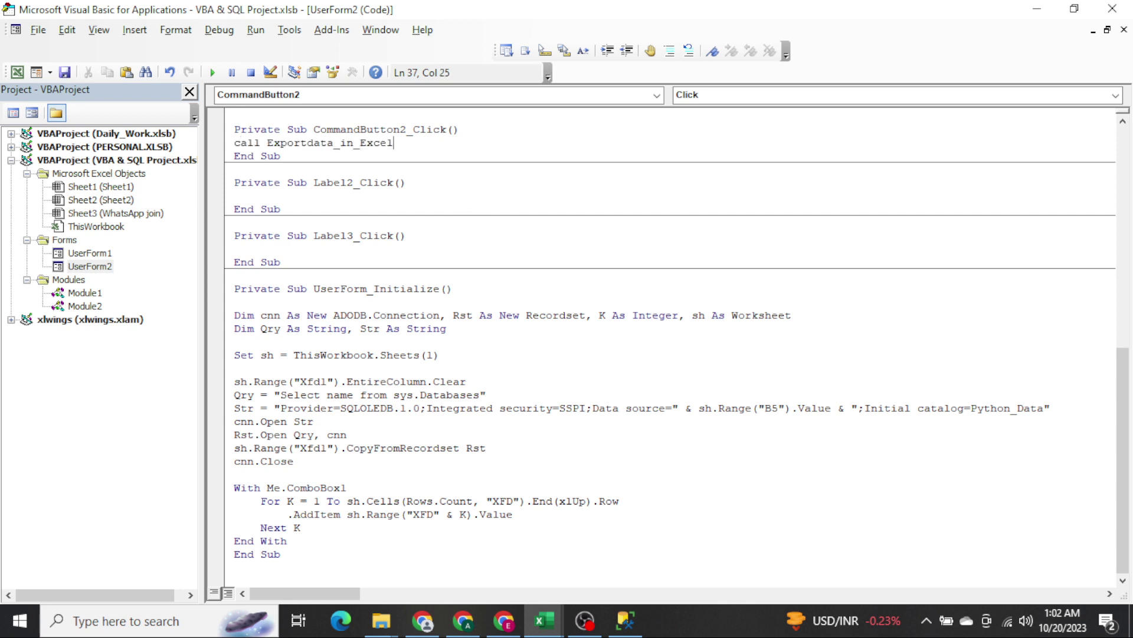
pyautogui.write('(')
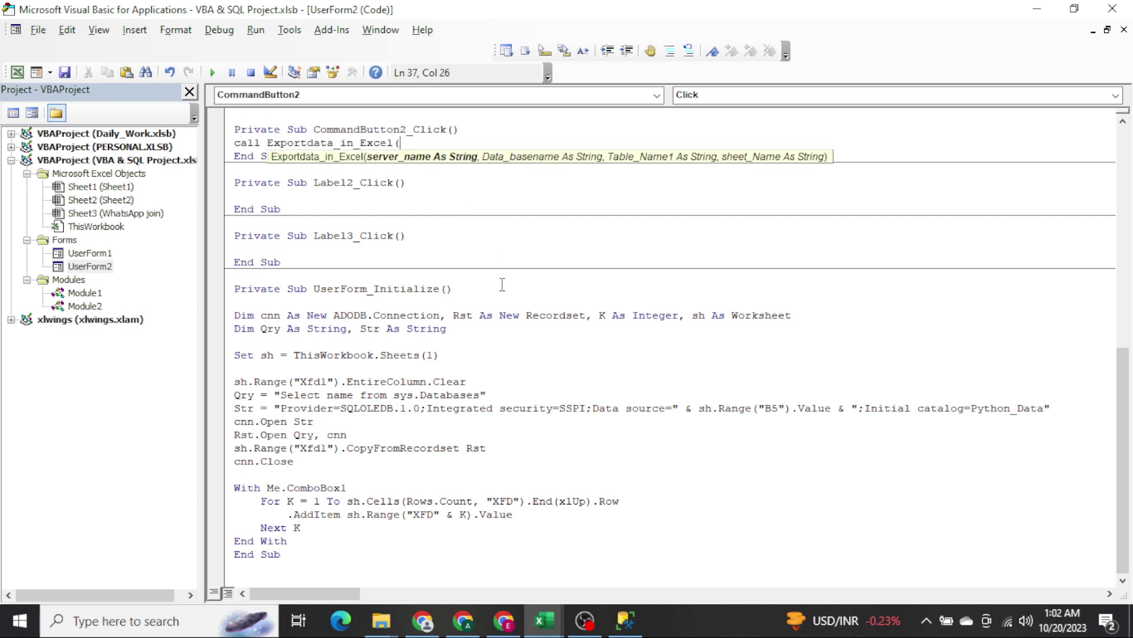
pyautogui.click(503, 284)
pyautogui.press('Return')
pyautogui.click(492, 202)
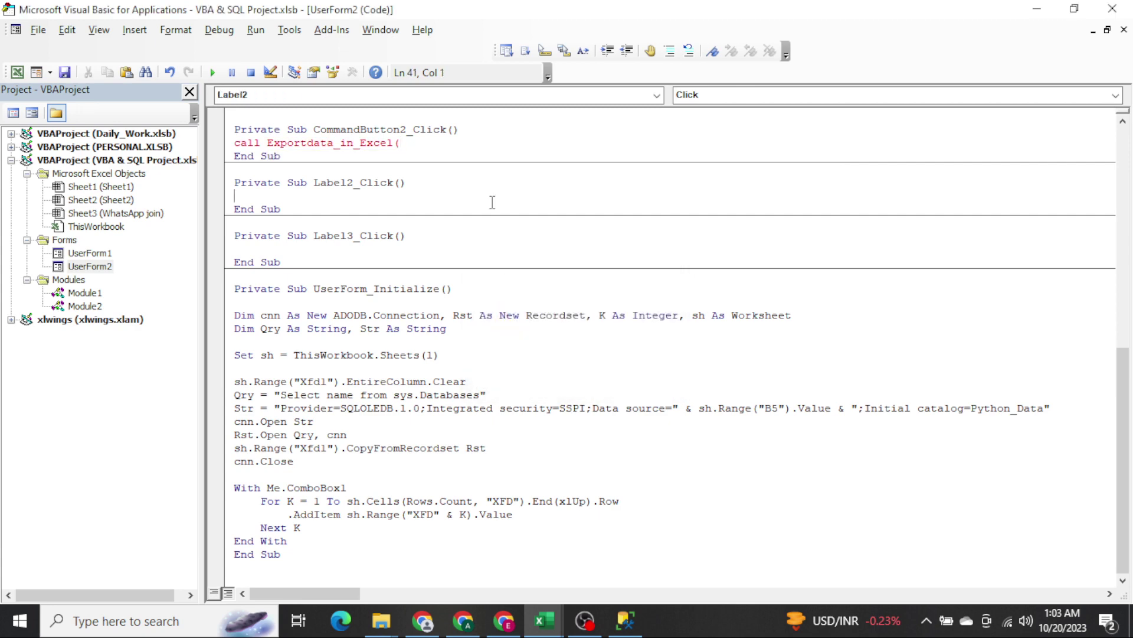
# Copy the server name declaration and sheet assignment lines into the Export Data routine.
pyautogui.scroll(3, 492, 202)
pyautogui.scroll(1, 492, 202)
pyautogui.scroll(1, 492, 202)
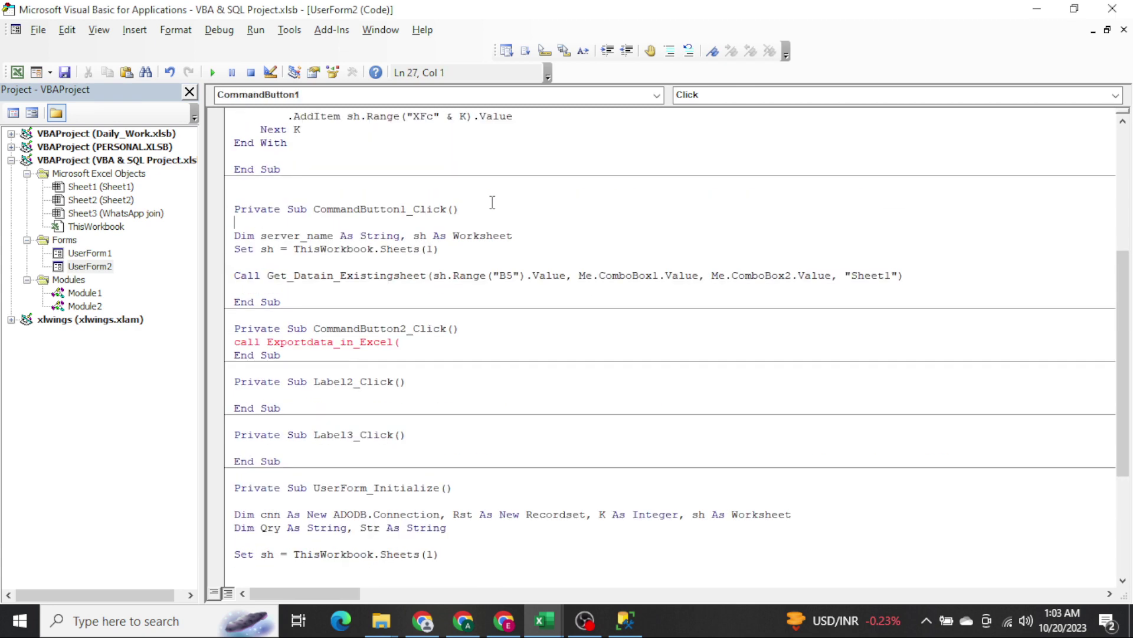
pyautogui.press('Down')
pyautogui.hotkey('shift', 'Down')
pyautogui.hotkey('shift', 'Down')
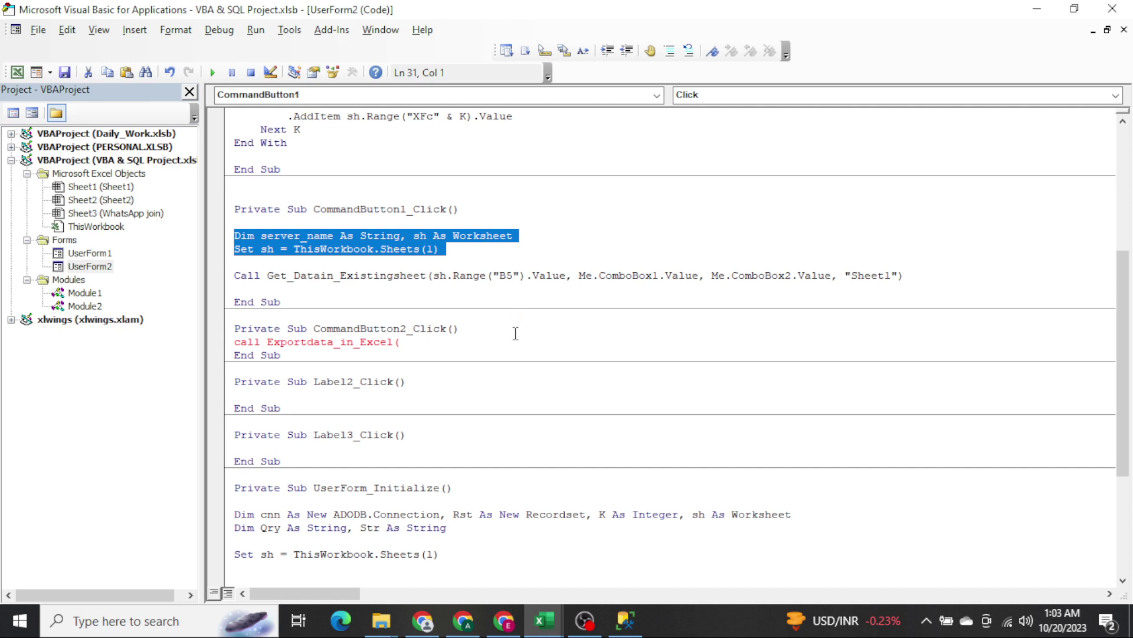
pyautogui.hotkey('ctrl', 'c')
pyautogui.click(515, 334)
pyautogui.press('Return')
pyautogui.hotkey('ctrl', 'v')
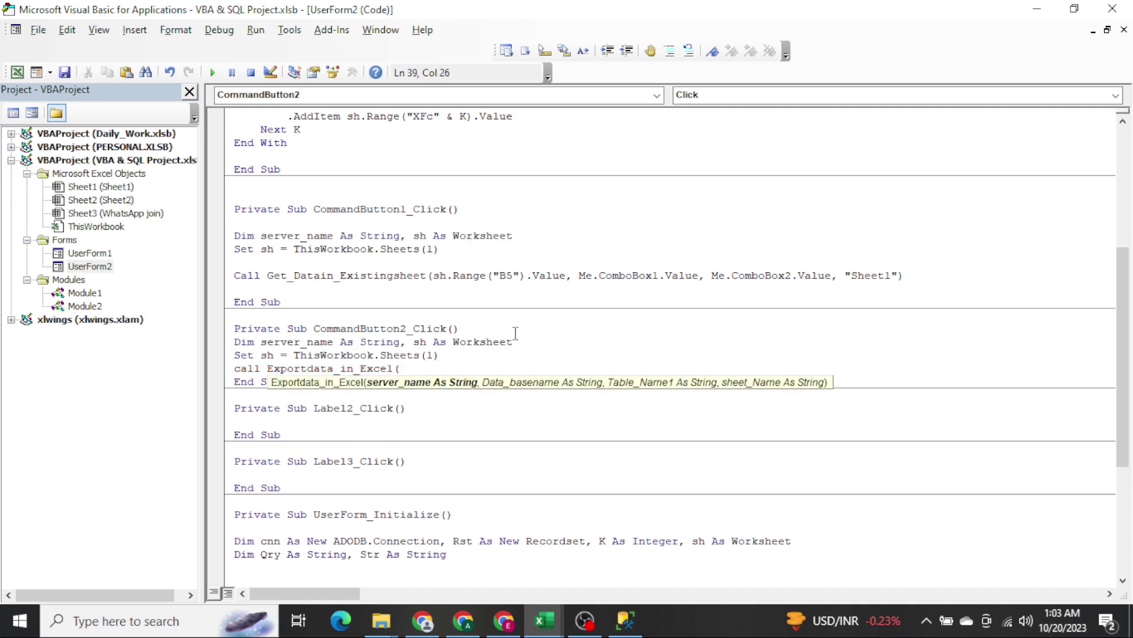
# Pass the B5 server value and both combo box values to Exportdata_in_Excel, without a sheet name argument.
pyautogui.write('h.Range("B')
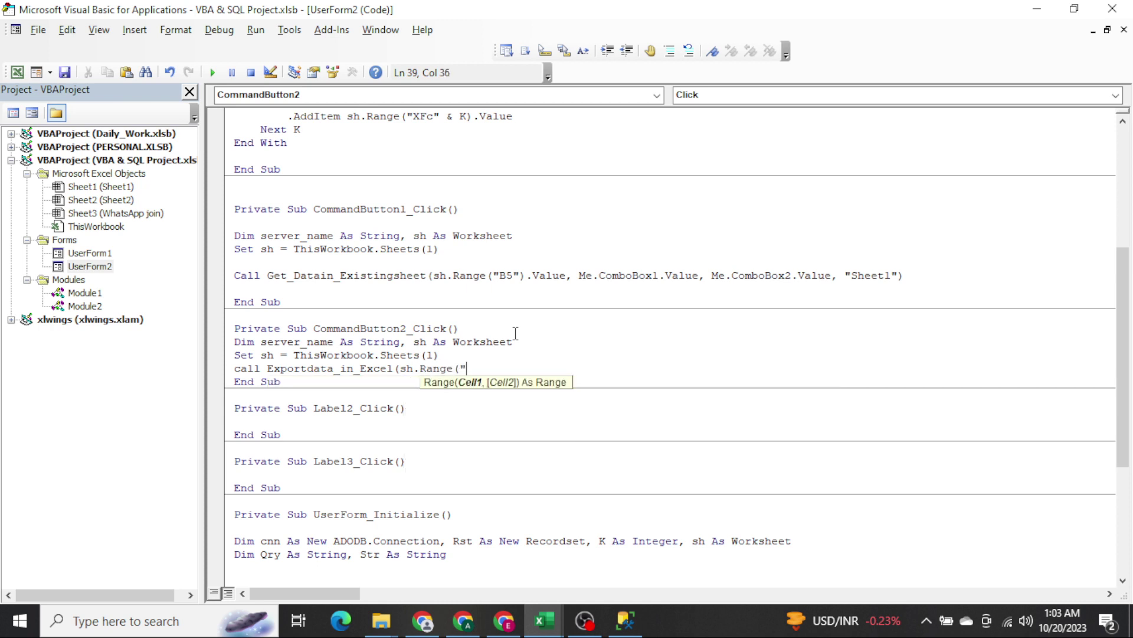
pyautogui.write('5").Va')
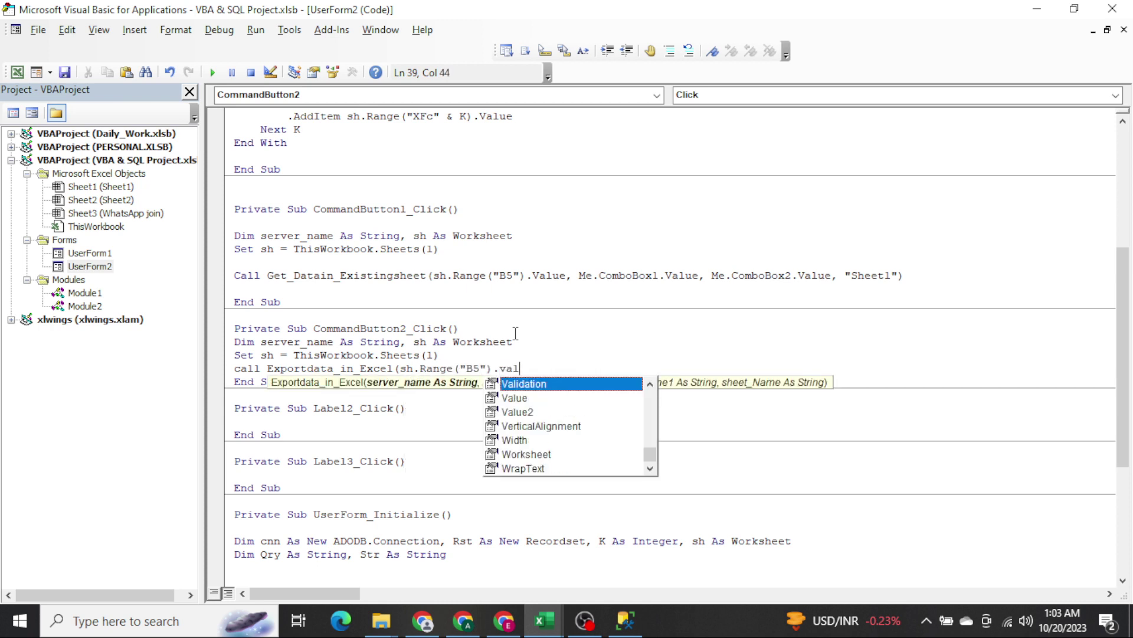
pyautogui.write('lu')
pyautogui.press('Tab')
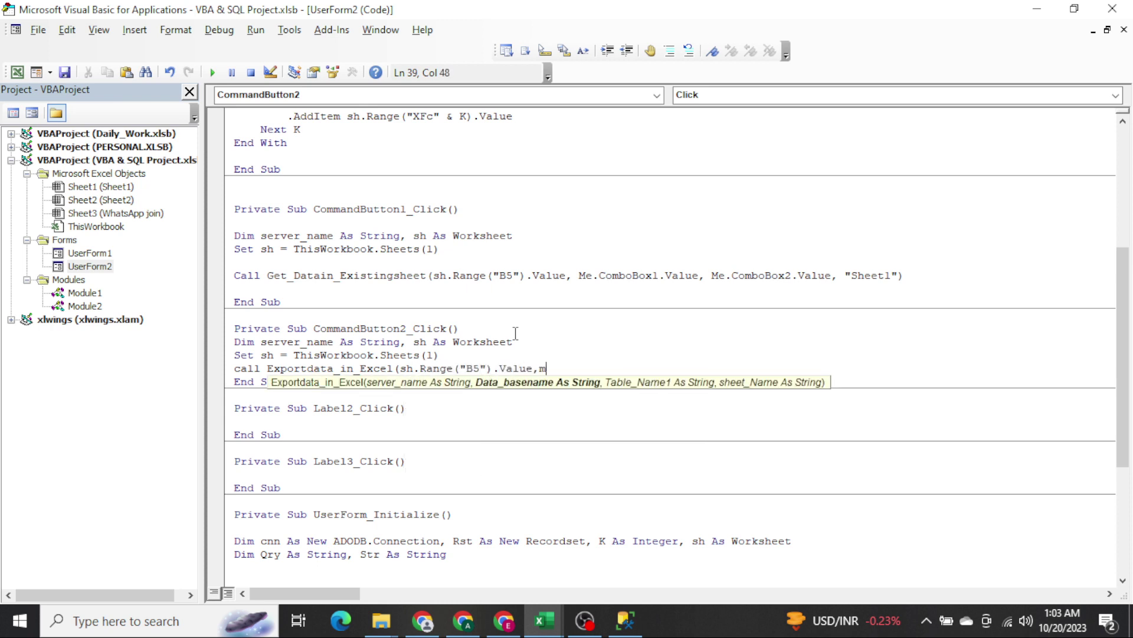
pyautogui.write('e.com.Value,')
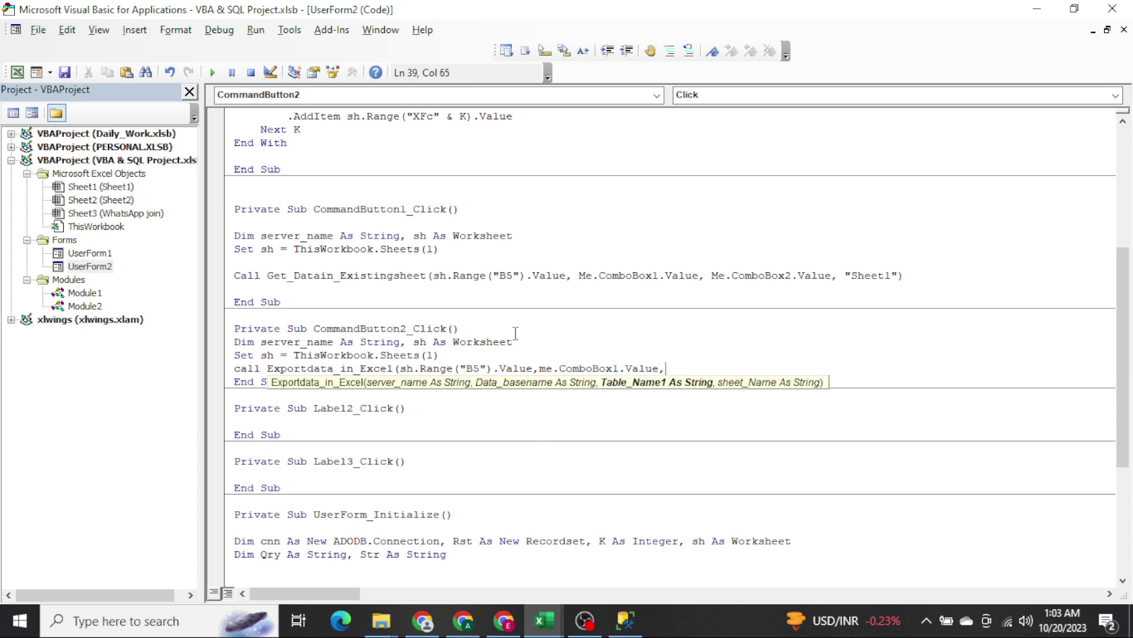
pyautogui.write('me.com')
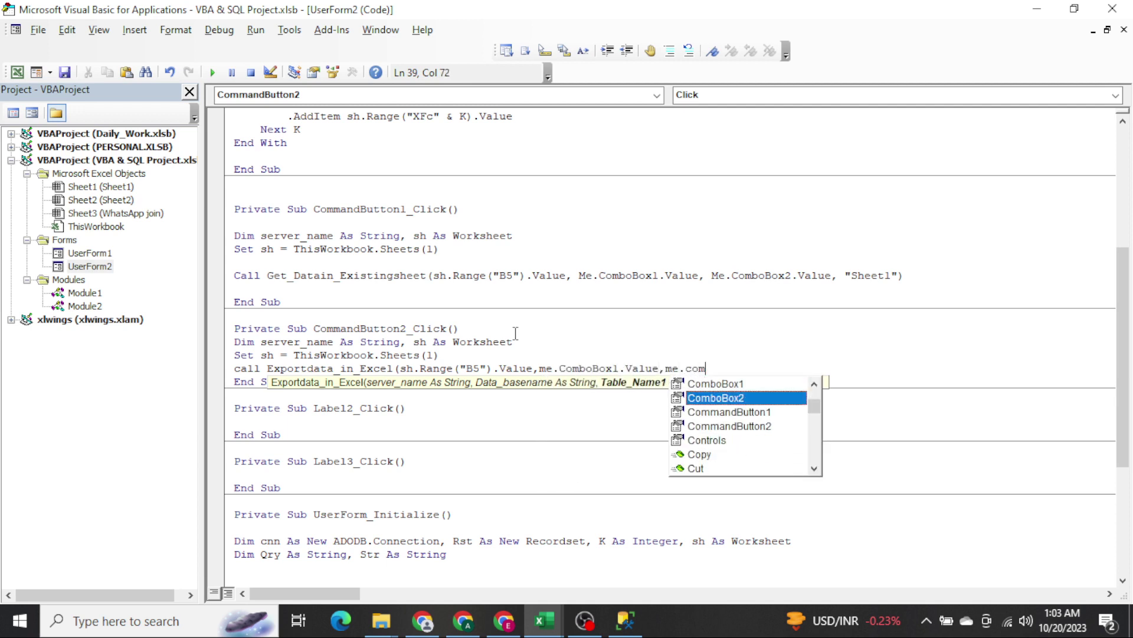
pyautogui.press('Down')
pyautogui.write('.Value, "')
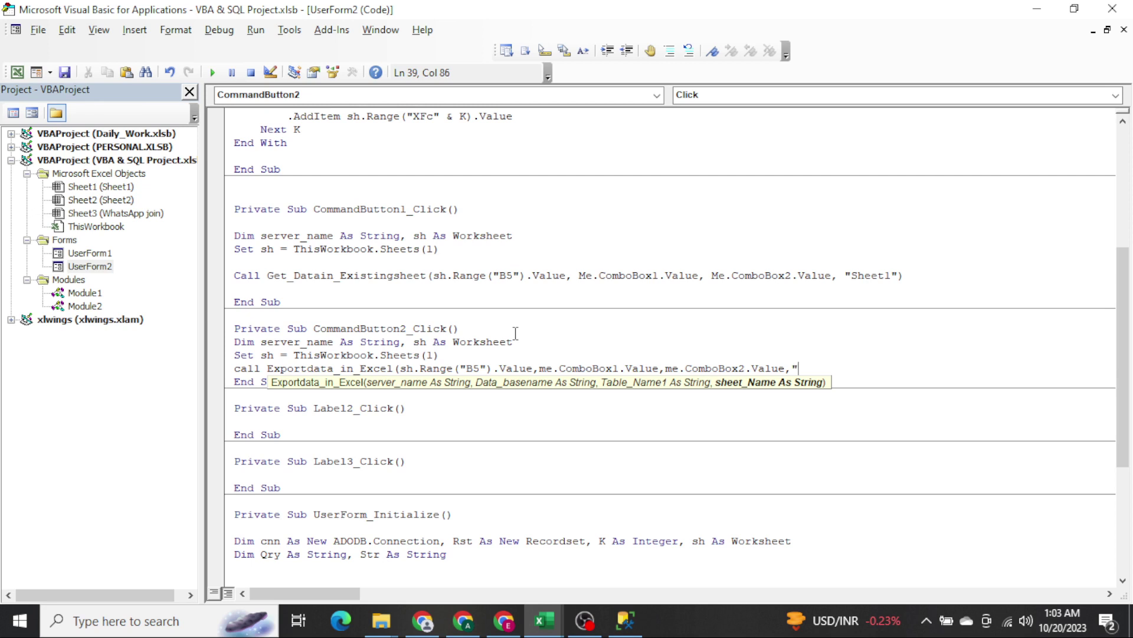
pyautogui.write('sheet1"')
pyautogui.write(')')
pyautogui.press('Down')
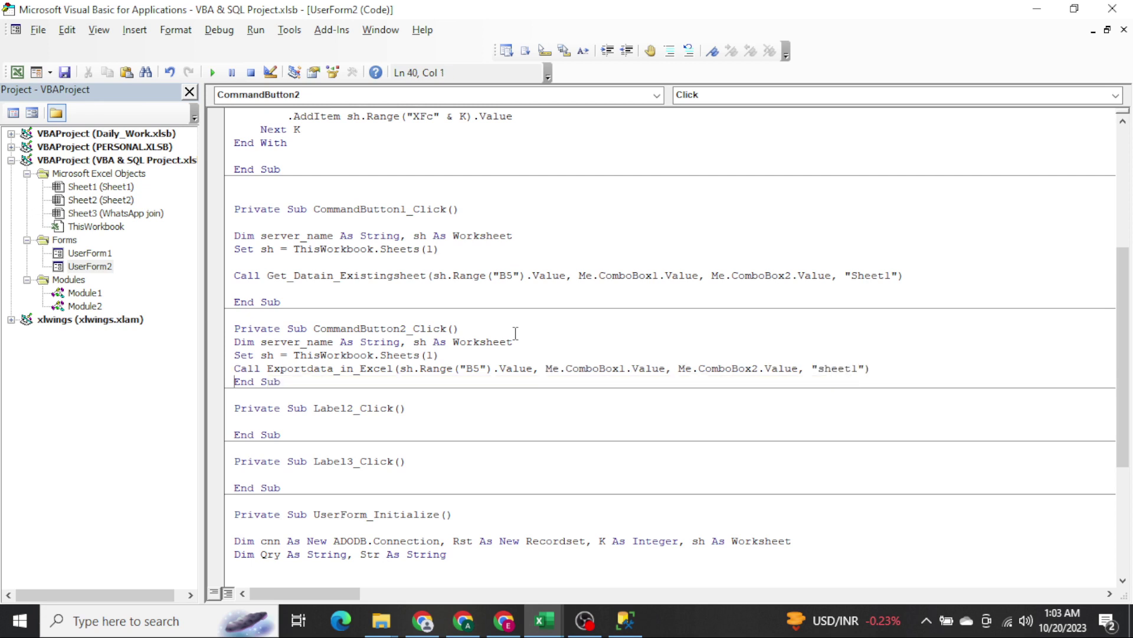
pyautogui.press('Up')
pyautogui.hotkey('shift', 'Left')
pyautogui.hotkey('shift', 'Left')
pyautogui.hotkey('shift', 'Left')
pyautogui.press('BackSpace')
pyautogui.press('BackSpace')
pyautogui.press('BackSpace')
# In Module2, delete ', sheet_Name As String' from the Exportdata_in_Excel header and review the code below.
pyautogui.doubleClick(85, 305)
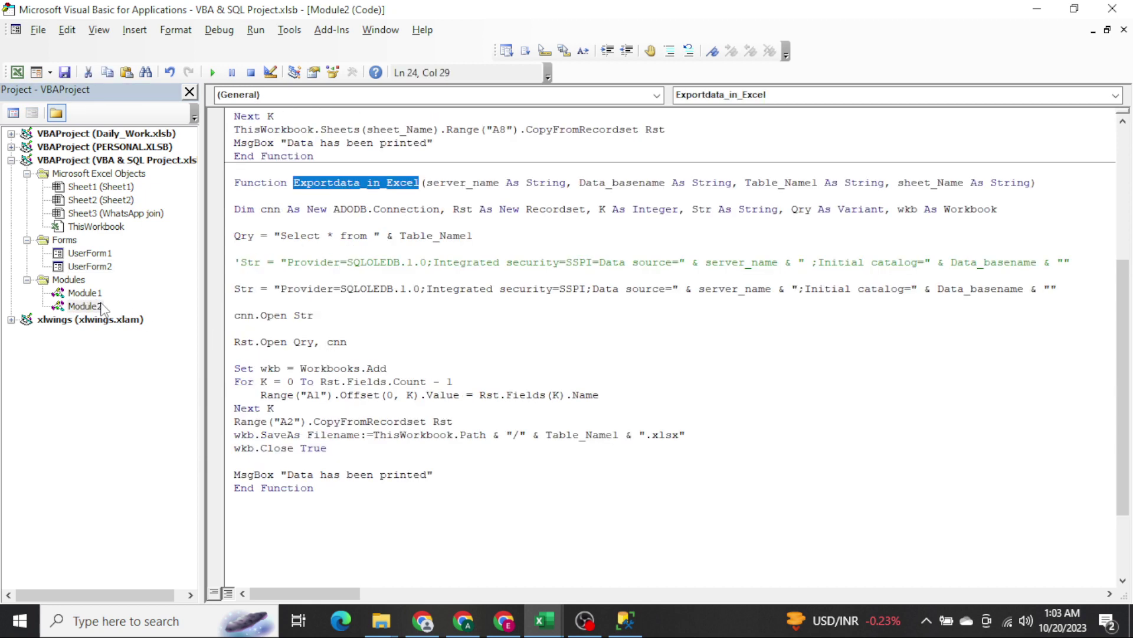
pyautogui.click(908, 183)
pyautogui.moveTo(897, 183); pyautogui.dragTo(1032, 182)
pyautogui.press('Delete')
pyautogui.press('BackSpace')
pyautogui.press('BackSpace')
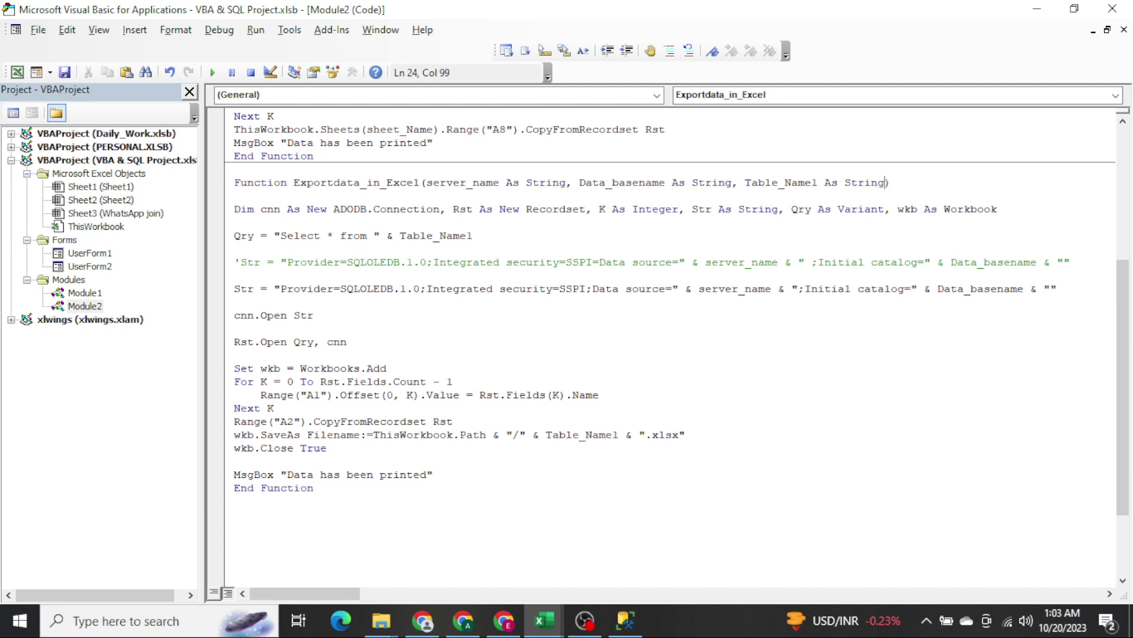
pyautogui.hotkey('shift', 'Up')
pyautogui.press('Down')
pyautogui.press('Down')
pyautogui.hotkey('shift', 'Down')
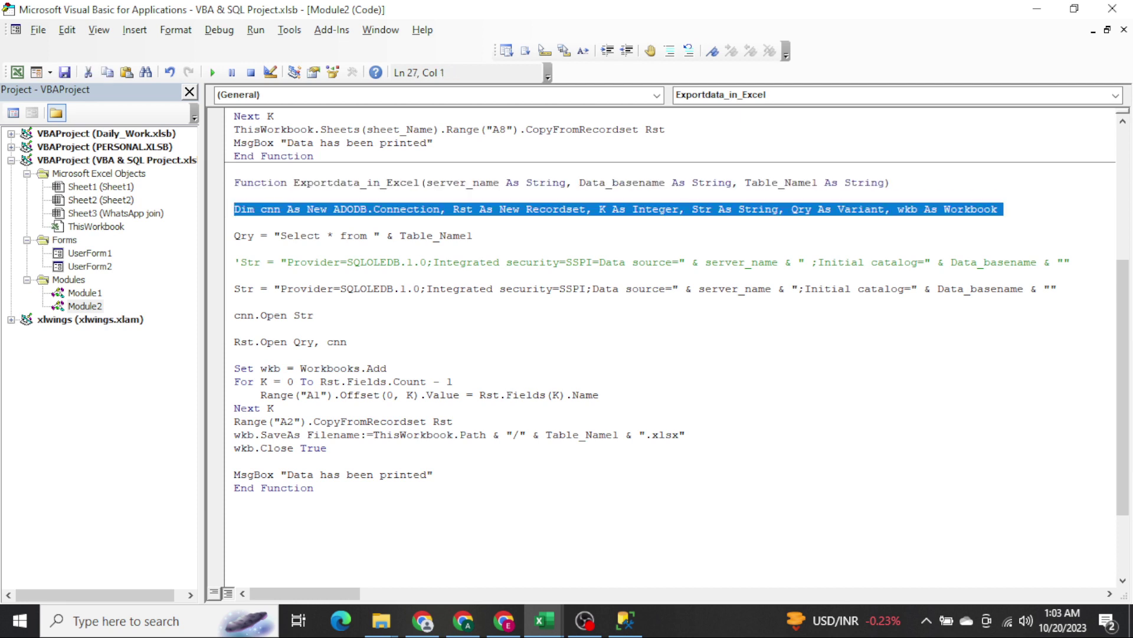
pyautogui.press('Down')
pyautogui.hotkey('shift', 'Down')
pyautogui.press('Down')
pyautogui.hotkey('shift', 'Down')
pyautogui.press('Down')
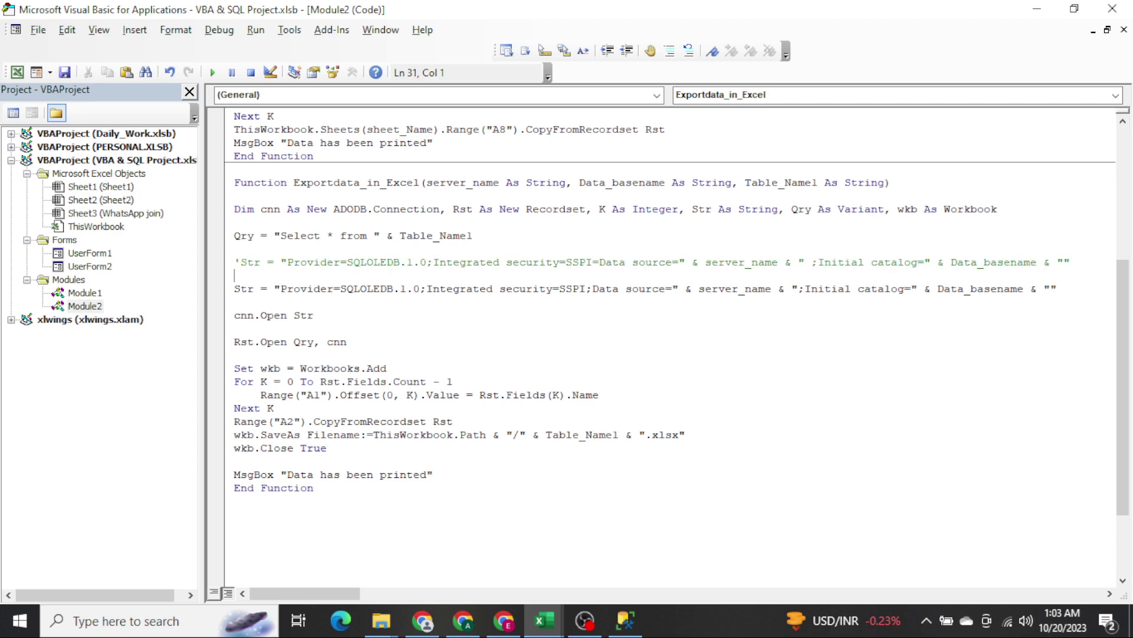
# Close the editor and load the Composite_Key table onto the sheet through the SQL form.
pyautogui.click(1112, 9)
pyautogui.click(134, 245)
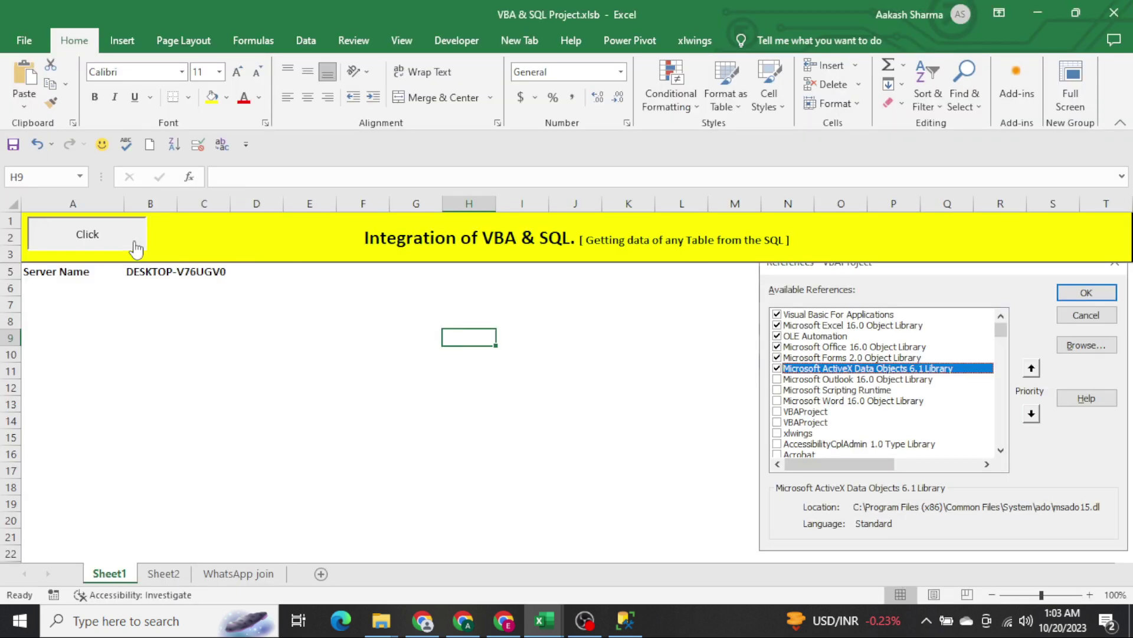
pyautogui.click(602, 306)
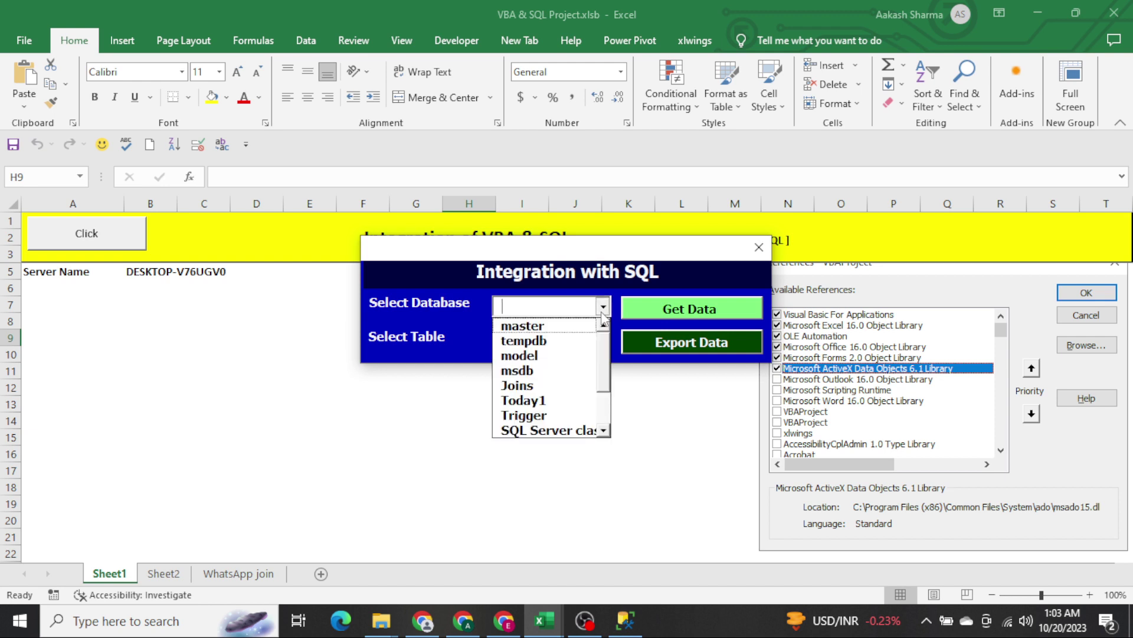
pyautogui.click(546, 429)
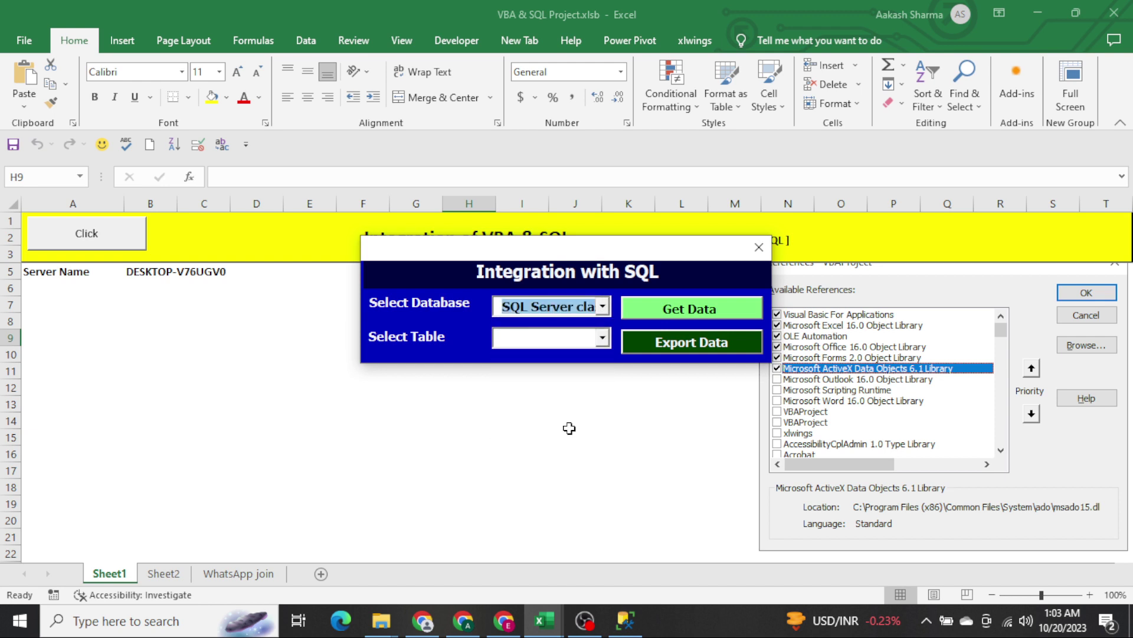
pyautogui.click(602, 338)
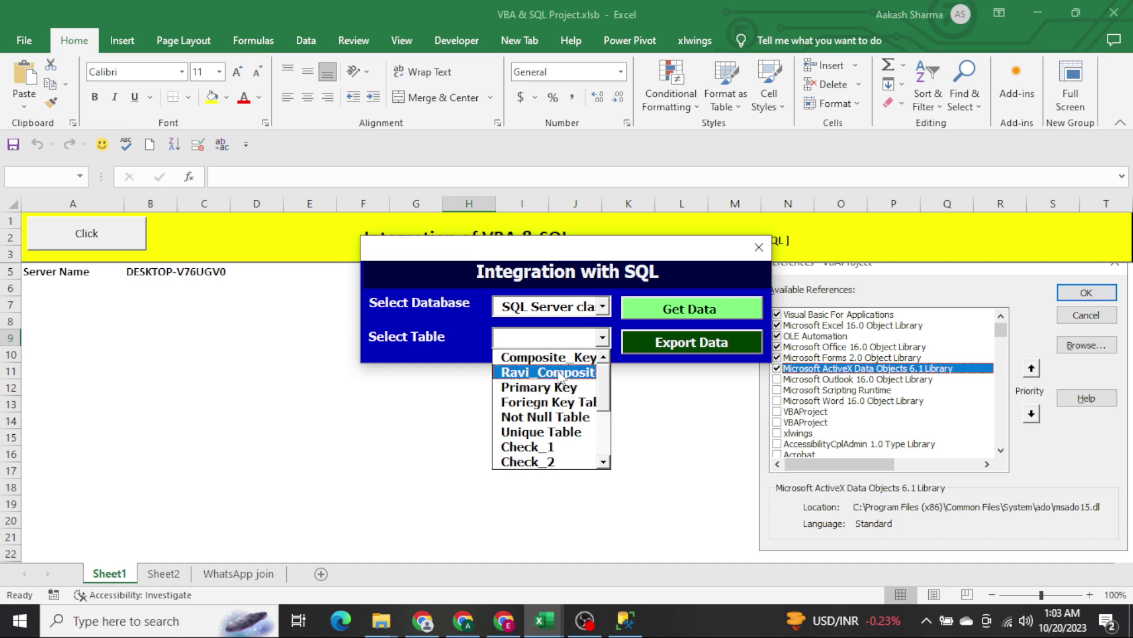
pyautogui.click(547, 357)
pyautogui.click(659, 324)
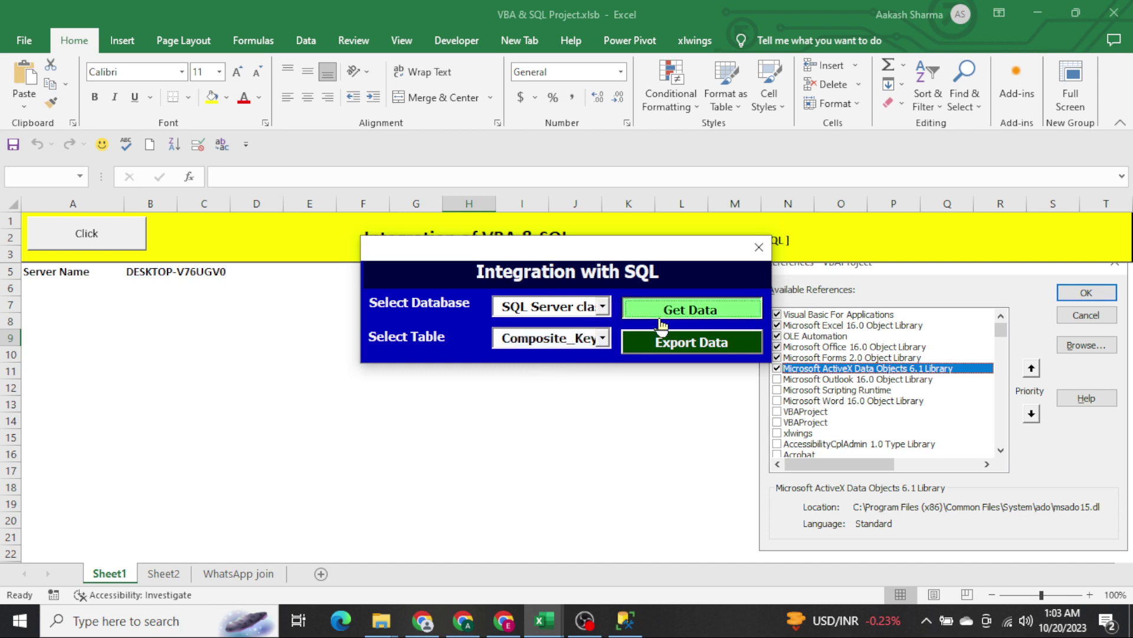
pyautogui.click(595, 361)
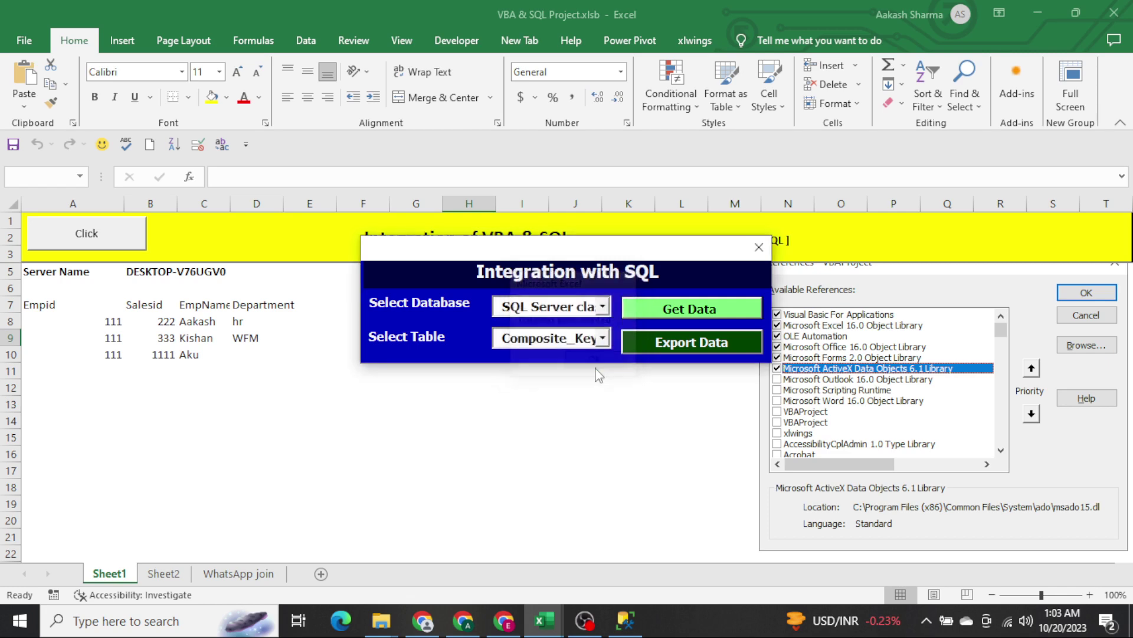
# Export Composite_Key to a new workbook, close the form, and open the project folder.
pyautogui.click(652, 354)
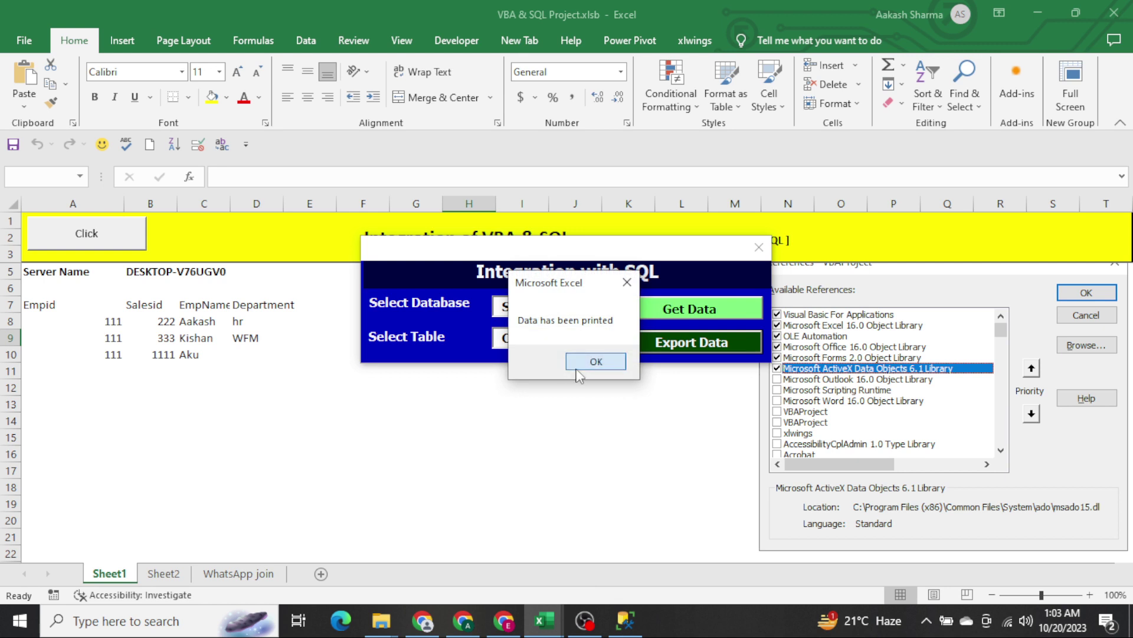
pyautogui.click(590, 362)
pyautogui.click(758, 248)
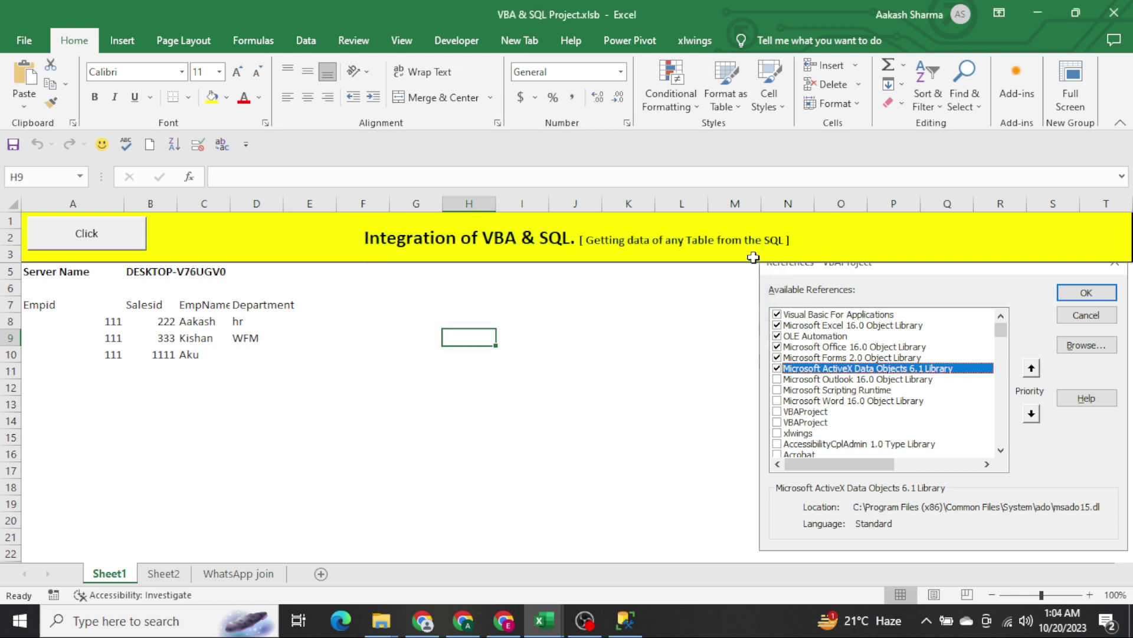
pyautogui.click(654, 348)
pyautogui.moveTo(381, 620)
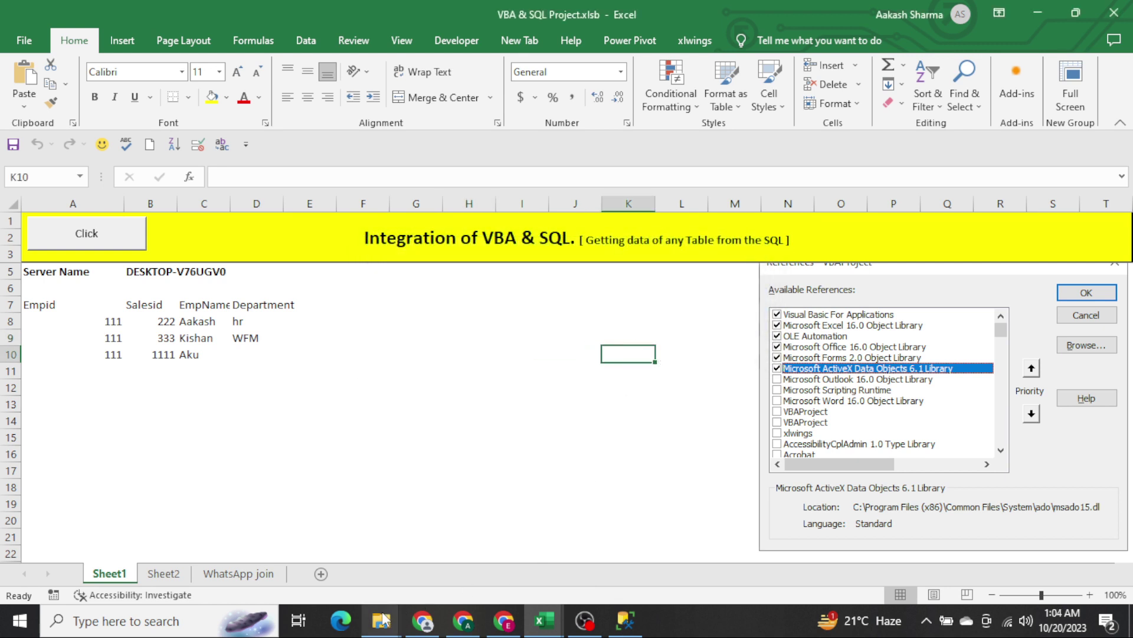
pyautogui.click(392, 561)
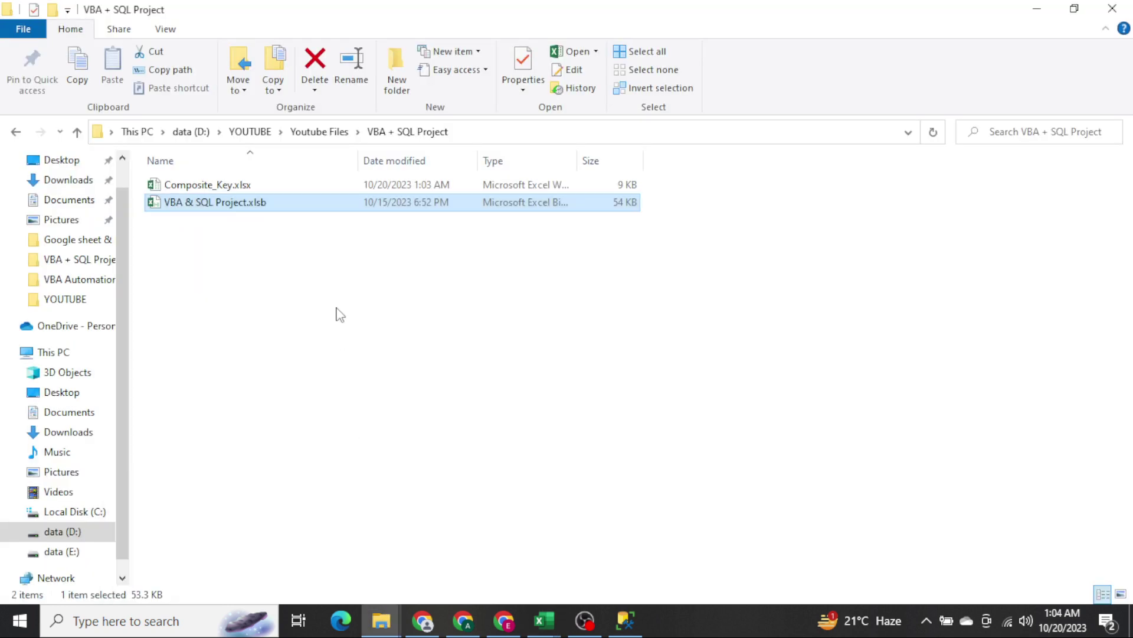
# Open Composite_Key.xlsx, check its Empid/Salesid/EmpName/Department rows, then return to the project workbook.
pyautogui.doubleClick(243, 188)
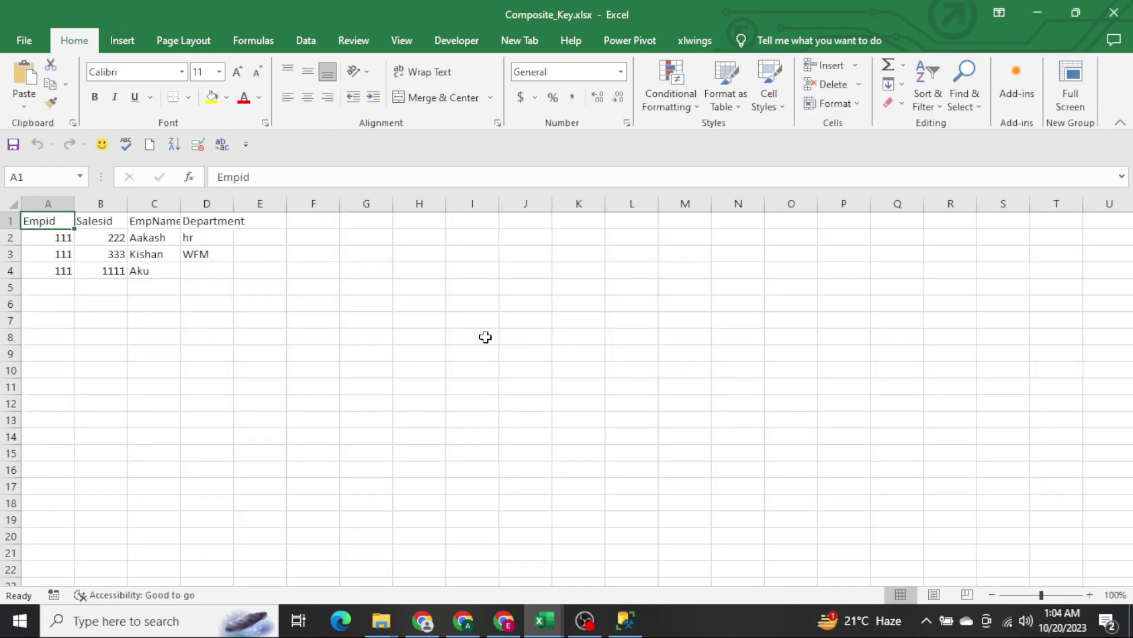
pyautogui.click(485, 337)
pyautogui.hotkey('ctrl', 'Left')
pyautogui.hotkey('ctrl', 'Up')
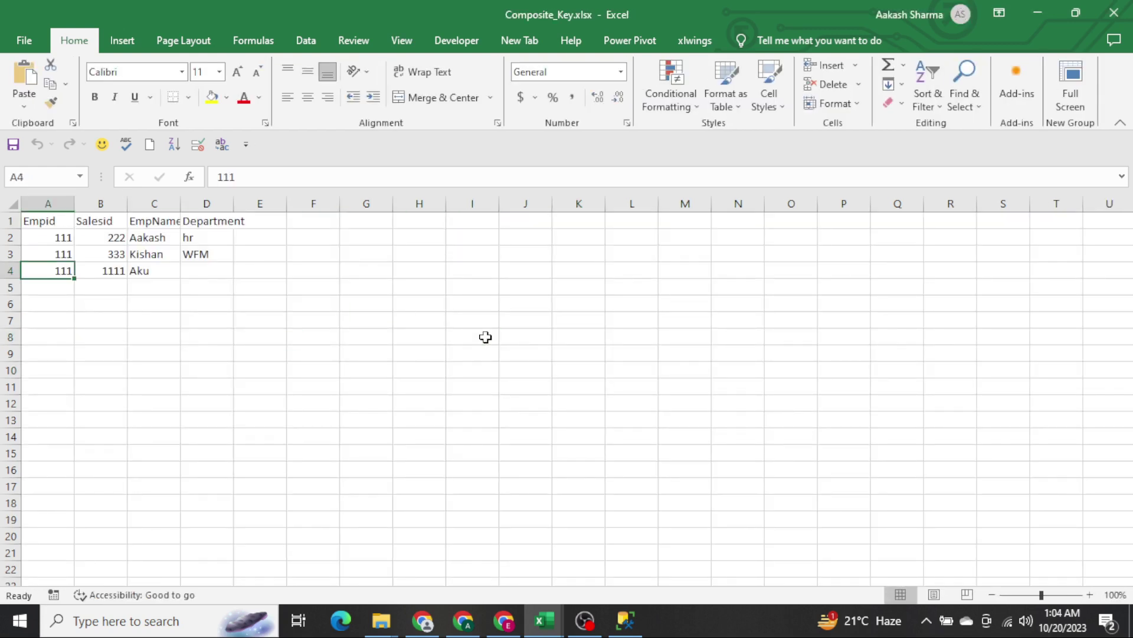
pyautogui.hotkey('ctrl', 'Up')
pyautogui.hotkey('ctrl', 'shift', 'End')
pyautogui.hotkey('ctrl', 'w')
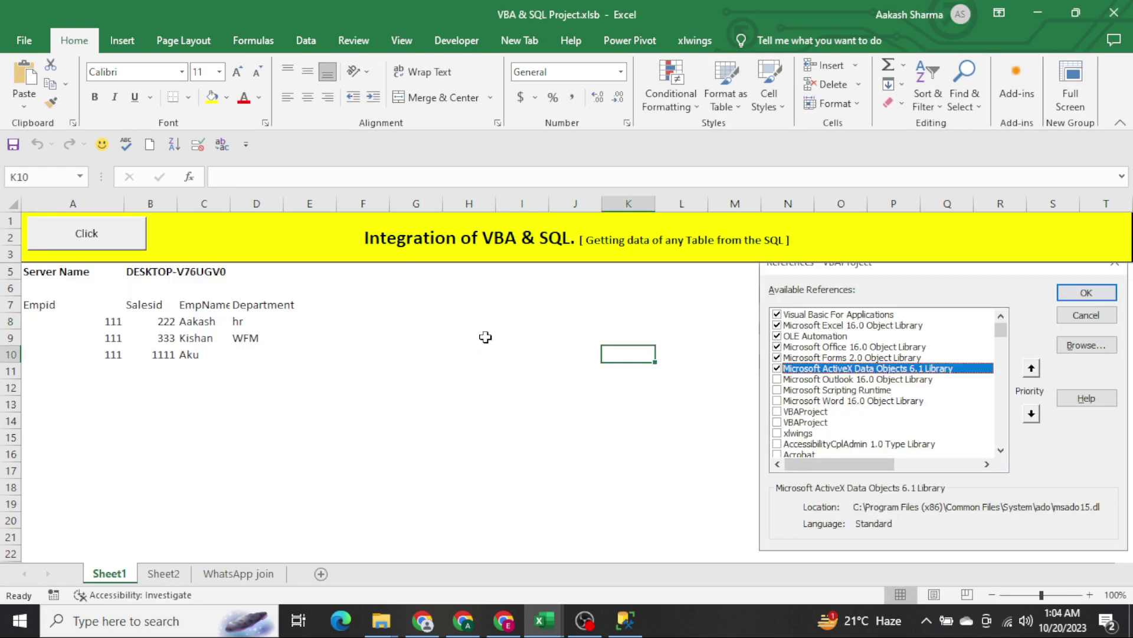
# Load Python_DATA's Savings$ table onto the sheet, export it as Savings$.xlsx, and close the form.
pyautogui.click(101, 236)
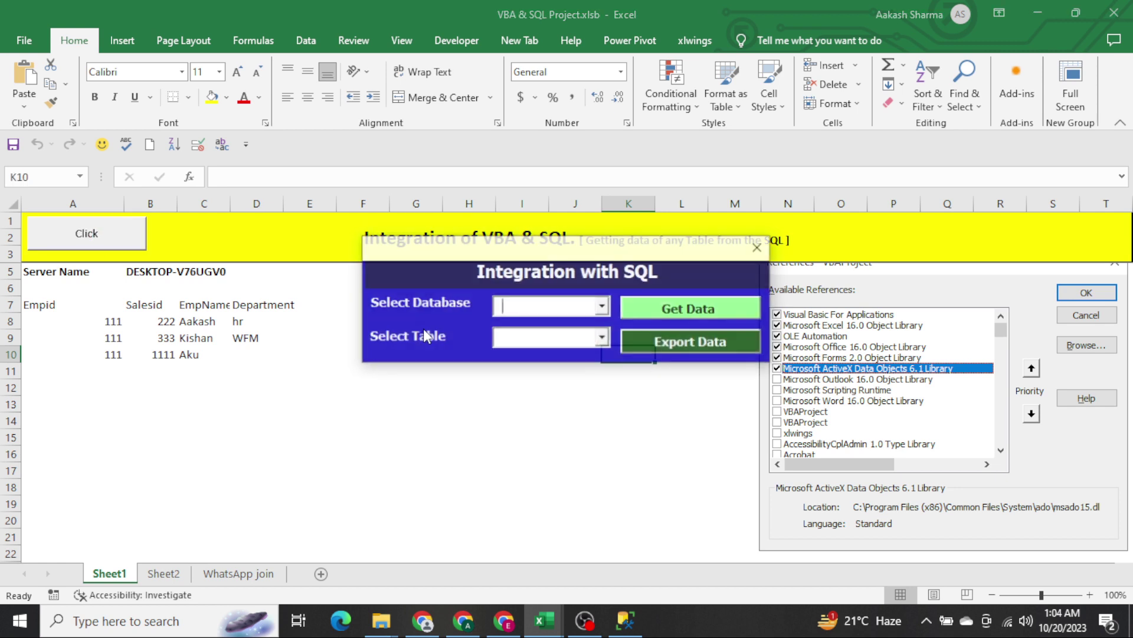
pyautogui.click(607, 313)
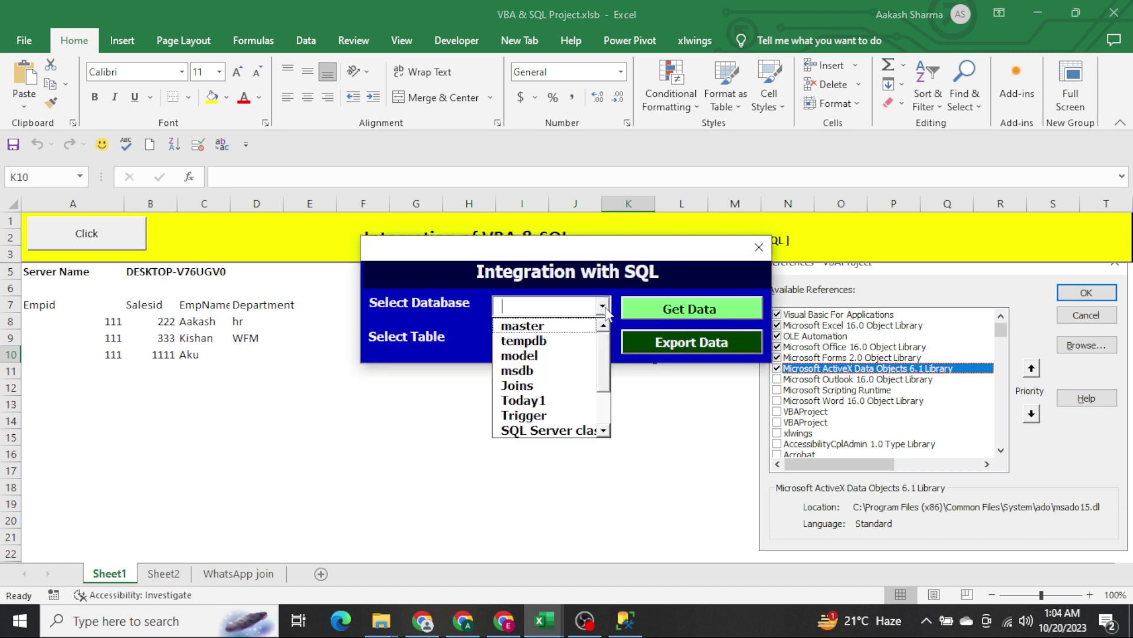
pyautogui.moveTo(604, 377); pyautogui.dragTo(605, 398)
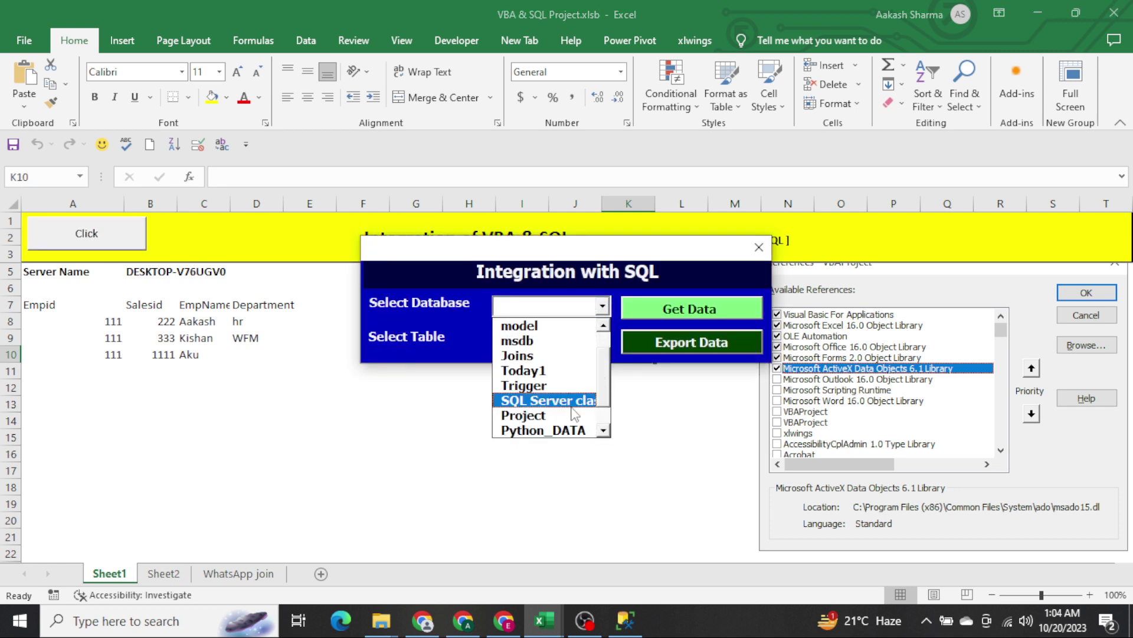
pyautogui.click(567, 429)
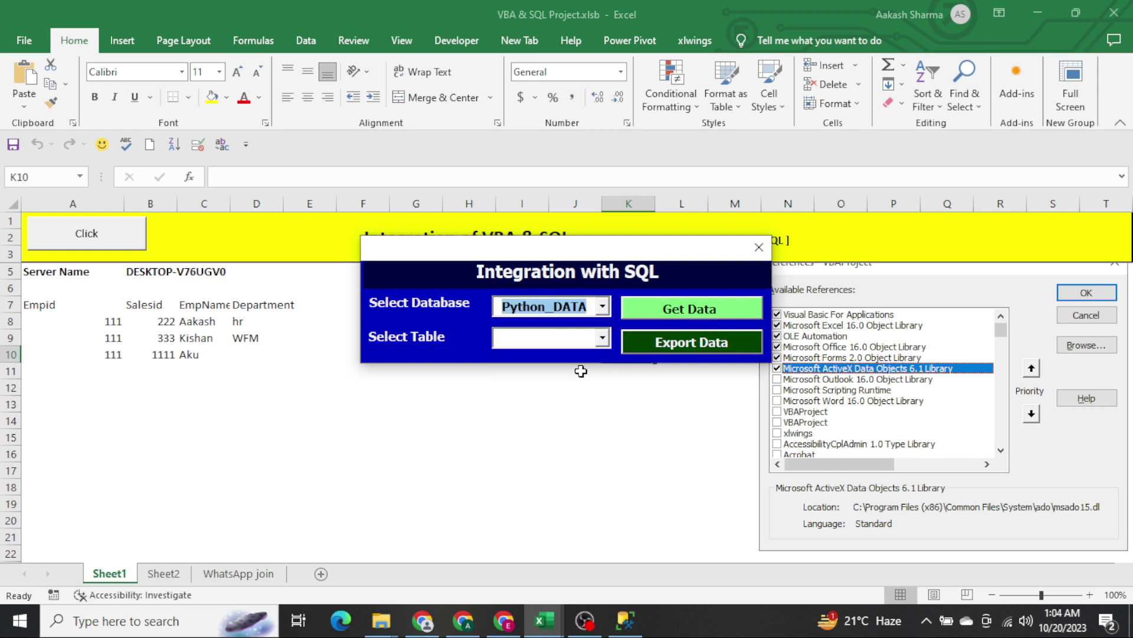
pyautogui.click(574, 340)
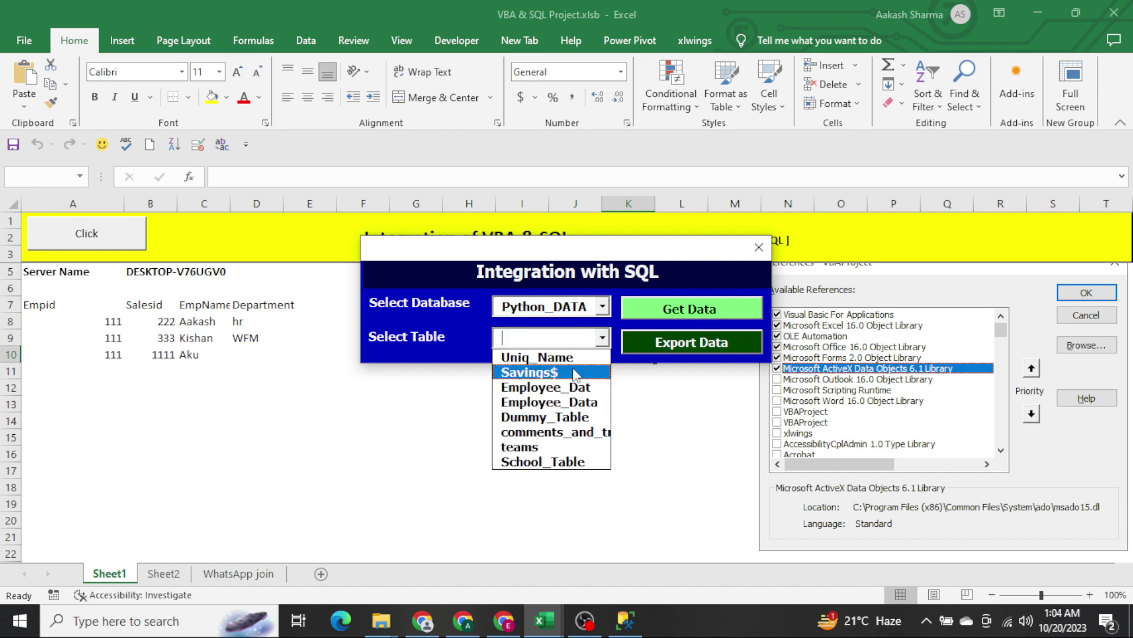
pyautogui.click(578, 373)
pyautogui.click(670, 314)
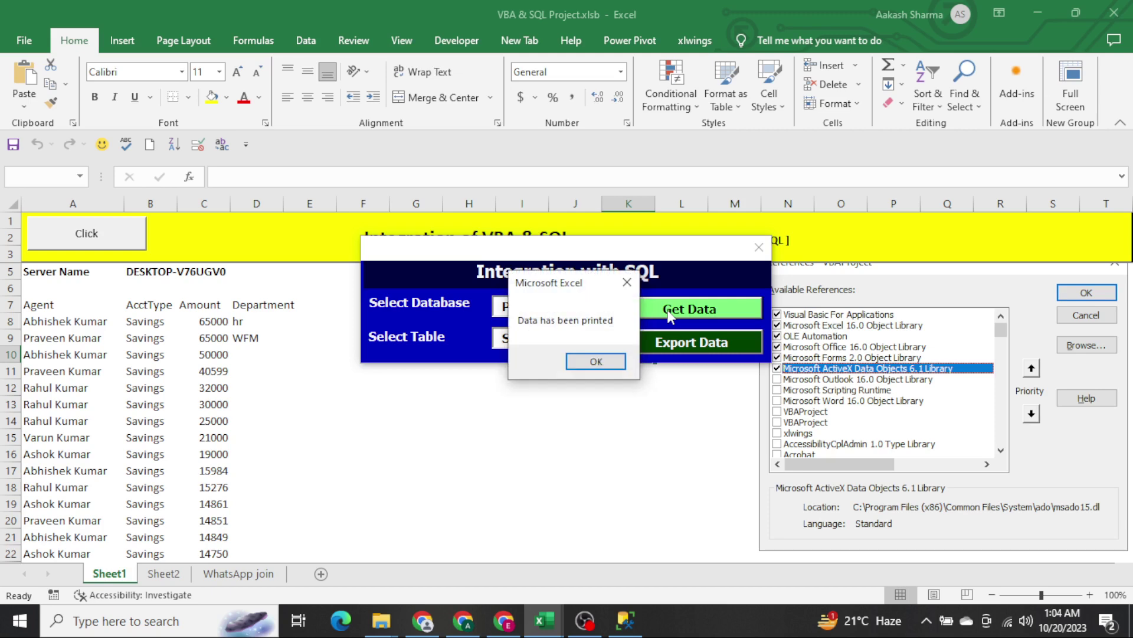
pyautogui.press('Return')
pyautogui.click(660, 345)
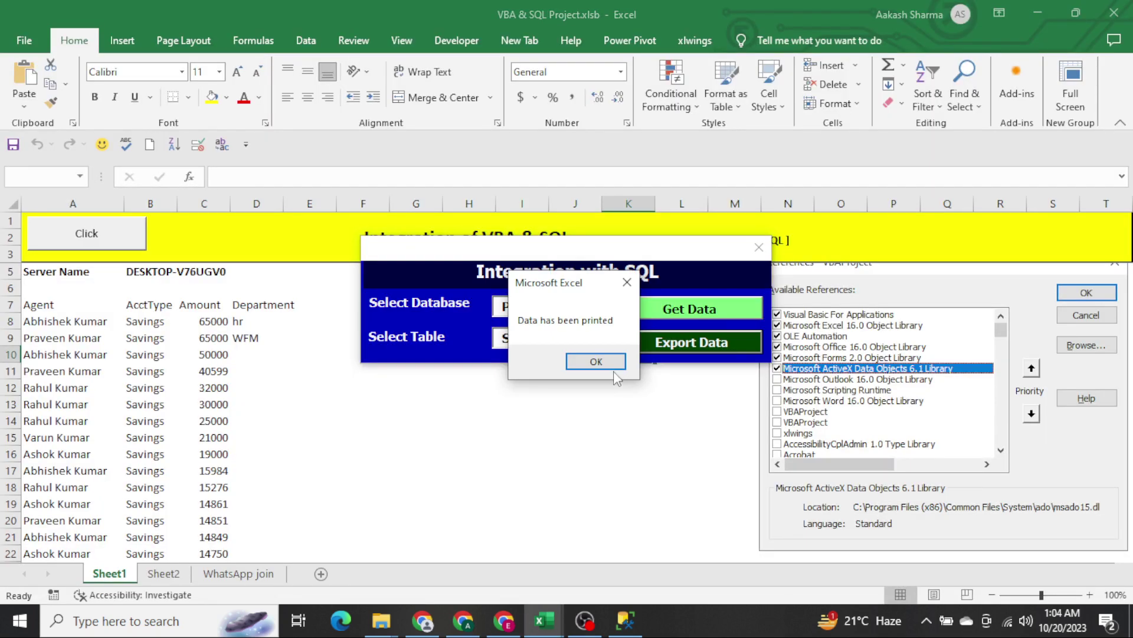
pyautogui.click(605, 366)
pyautogui.click(759, 248)
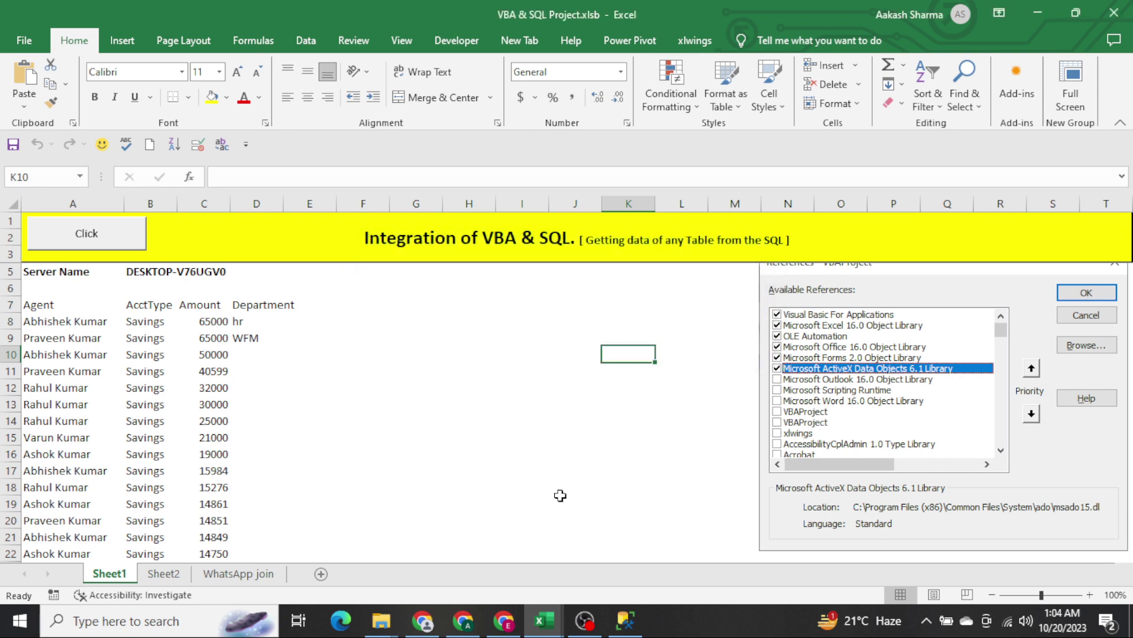
pyautogui.moveTo(381, 621)
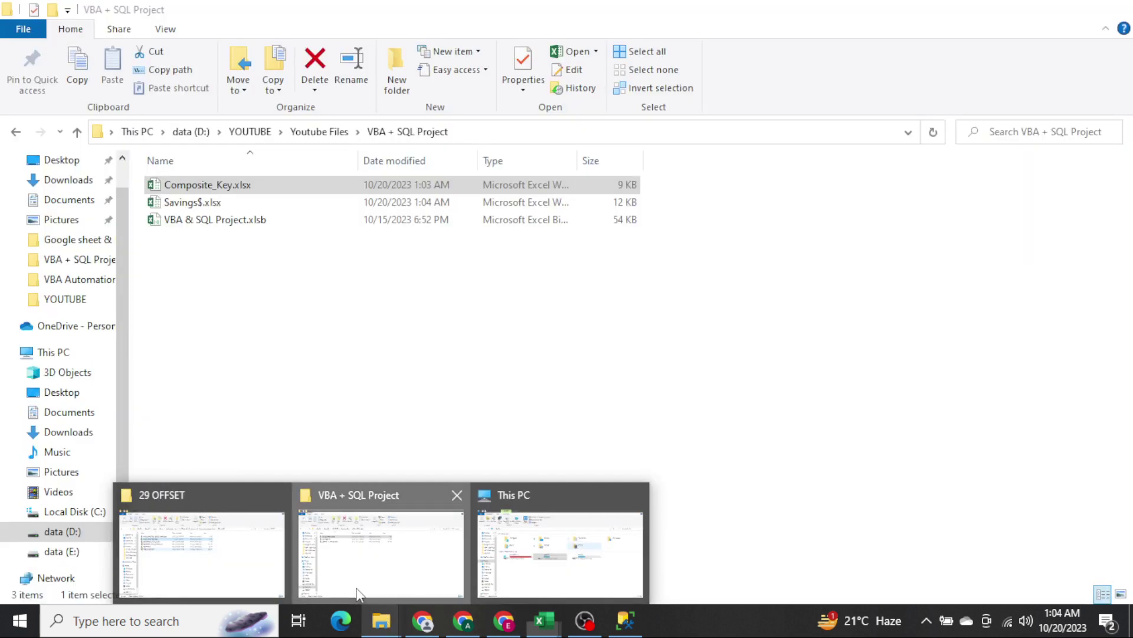
# Check the project folder for Savings$.xlsx, return to Excel, and switch to OBS Studio.
pyautogui.click(357, 593)
pyautogui.doubleClick(189, 202)
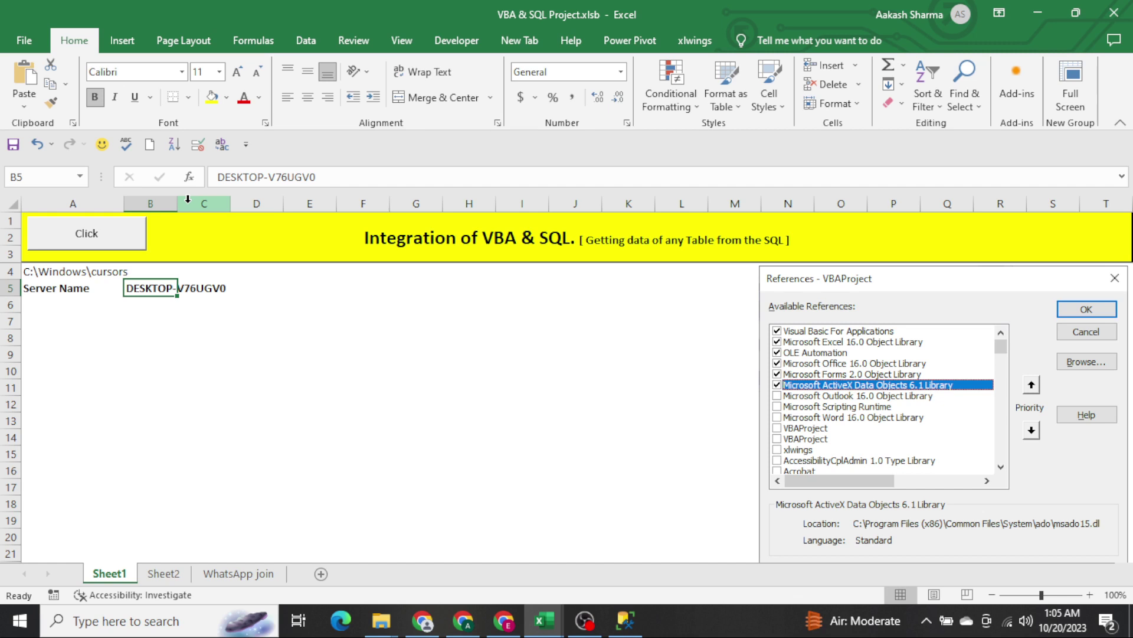
pyautogui.click(584, 619)
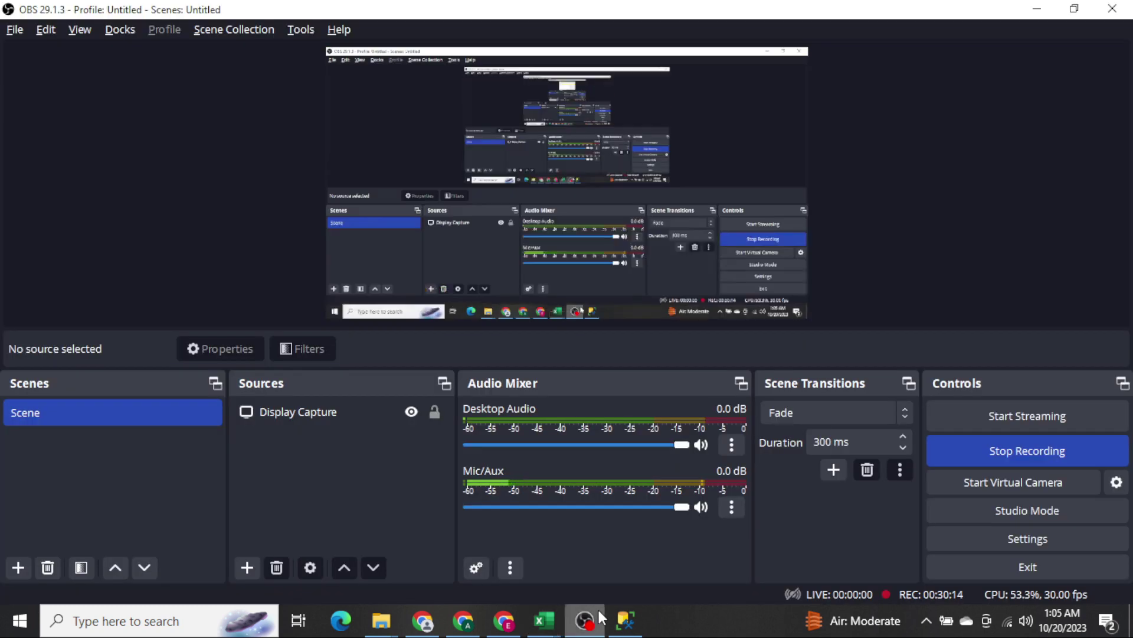